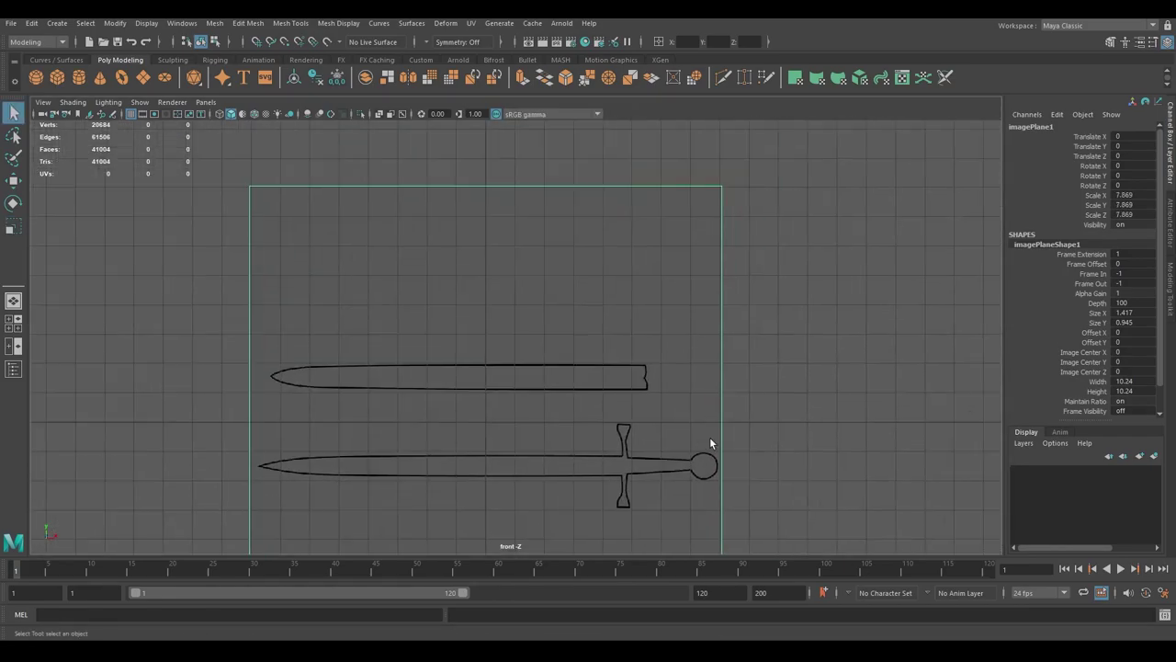
In the front camera view, select the sword reference image plane and switch to rotating it
left_click(708, 441)
left_click(57, 23)
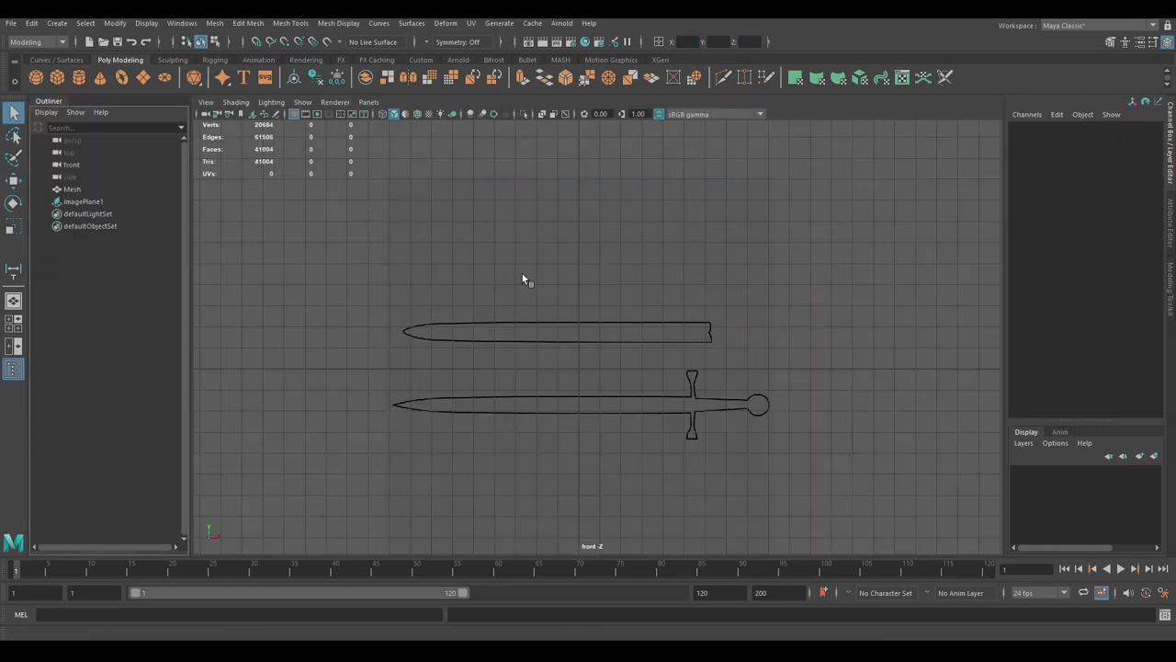
left_click(501, 339)
key("e")
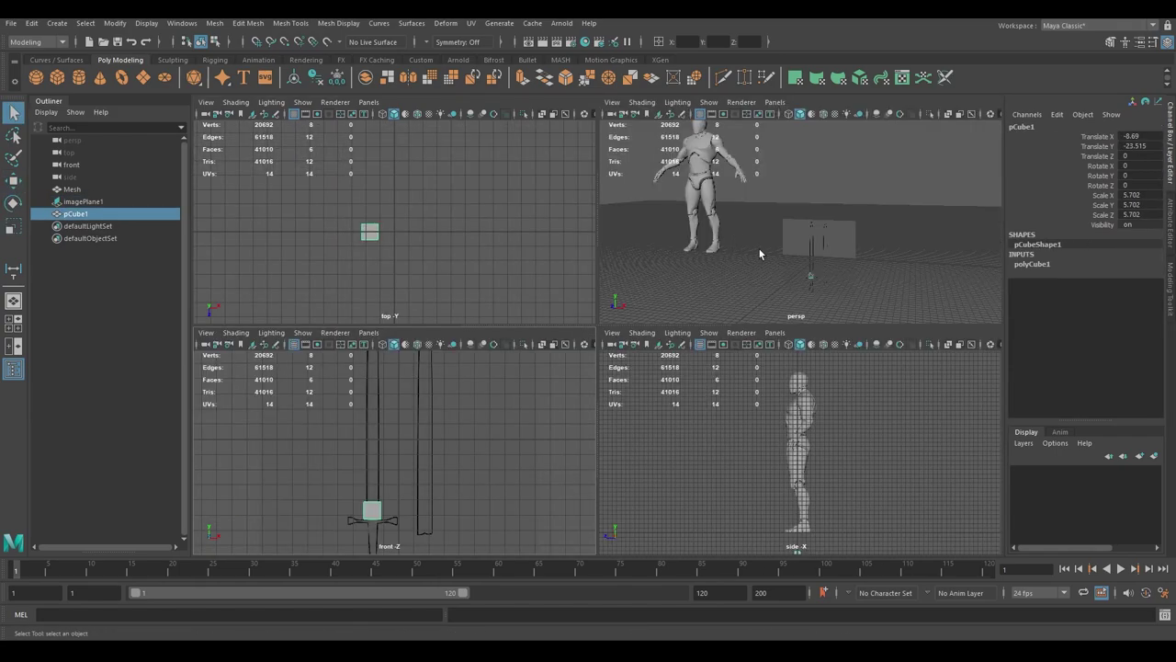
Select the new cube in the front view and frame it to shape the blade plane
key("space")
mouse_move(583, 245)
left_mouse_down("alt")
mouse_move(637, 294)
mouse_move(591, 316)
left_mouse_up("alt")
left_click(591, 316)
key("space")
key("space")
key("F9")
key("q")
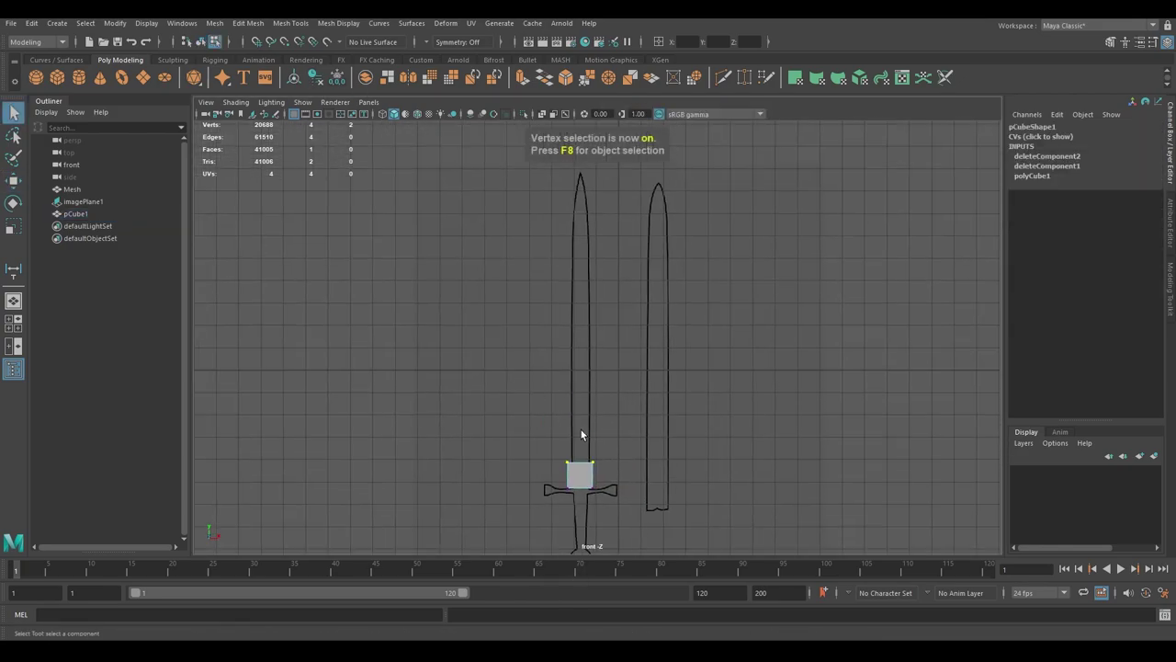
scroll(609, 178, "up", 5)
key("F8")
key("f")
key("w")
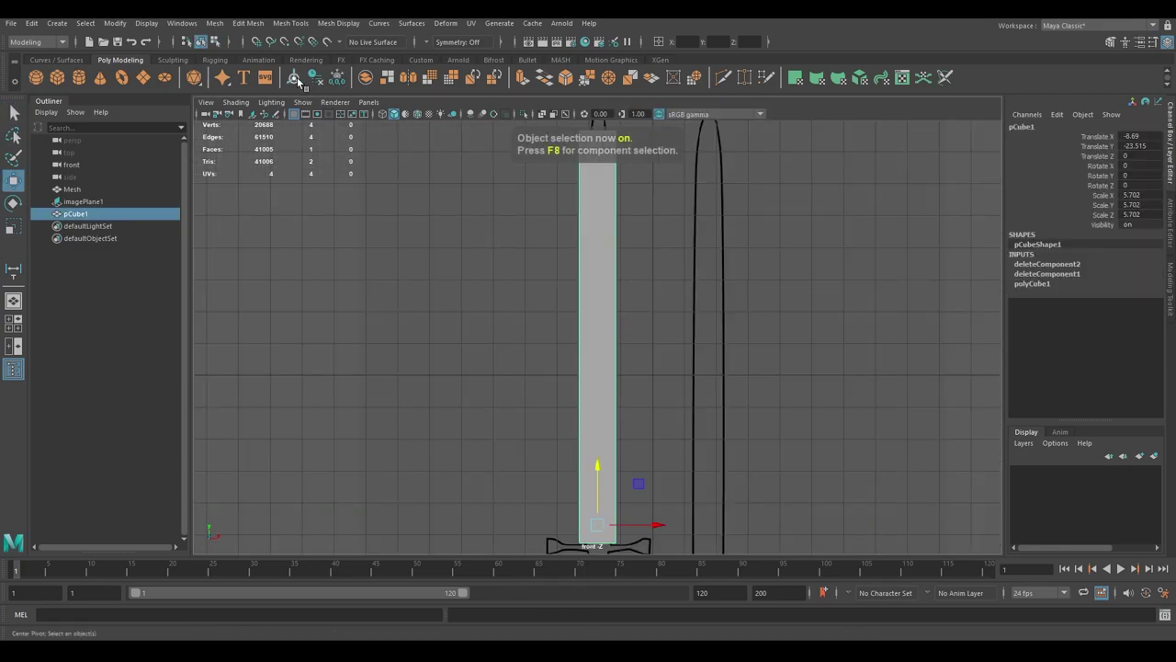
Pull the blade's top-middle vertex up into a pointed tip
left_click(1169, 285)
scroll(570, 275, "up", 5)
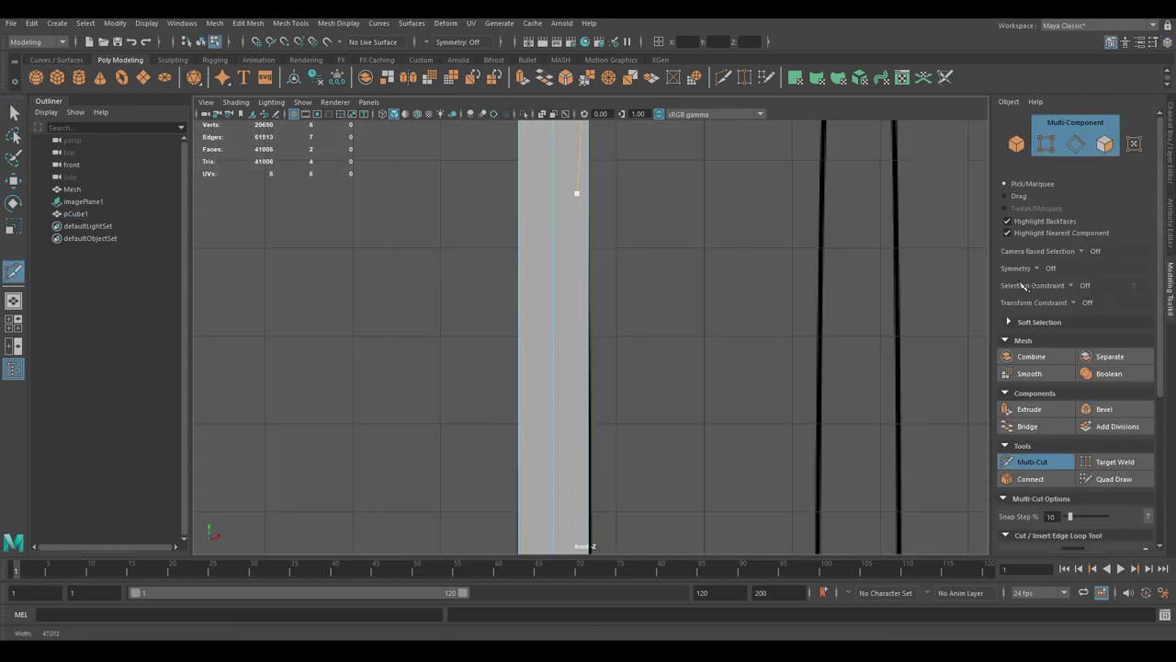
key("F9")
left_click_drag(577, 204, 577, 120)
scroll(667, 289, "down", 2)
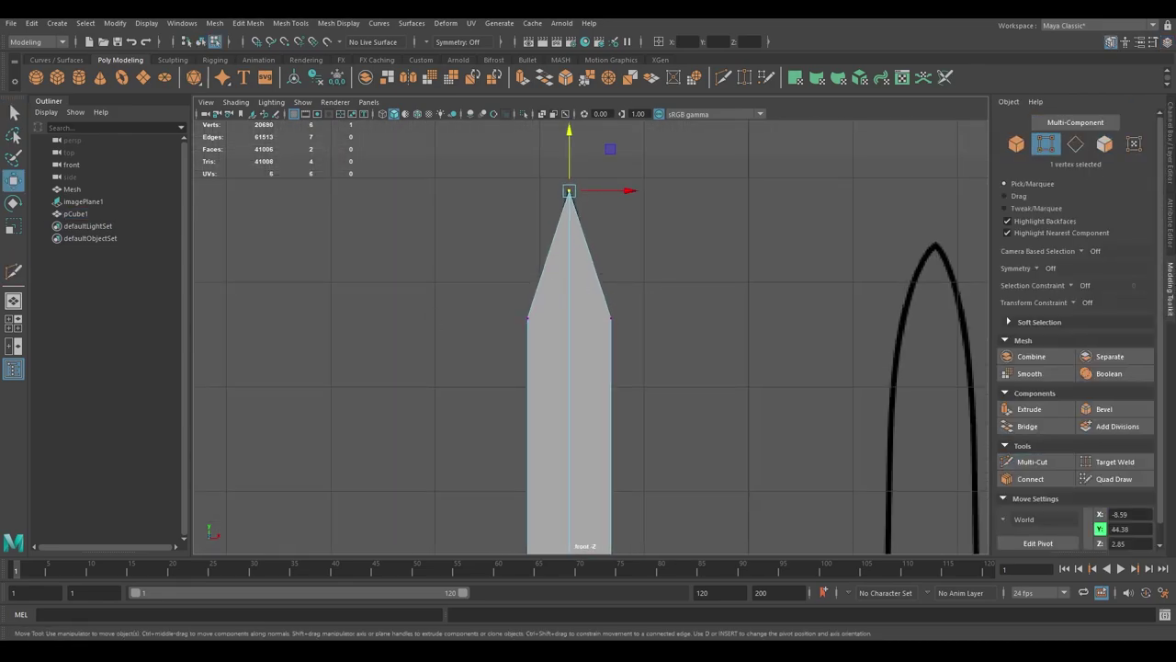
key("F8")
key("q")
scroll(554, 362, "down", 2)
scroll(581, 317, "down", 4)
scroll(624, 269, "up", 2)
scroll(635, 373, "up", 1)
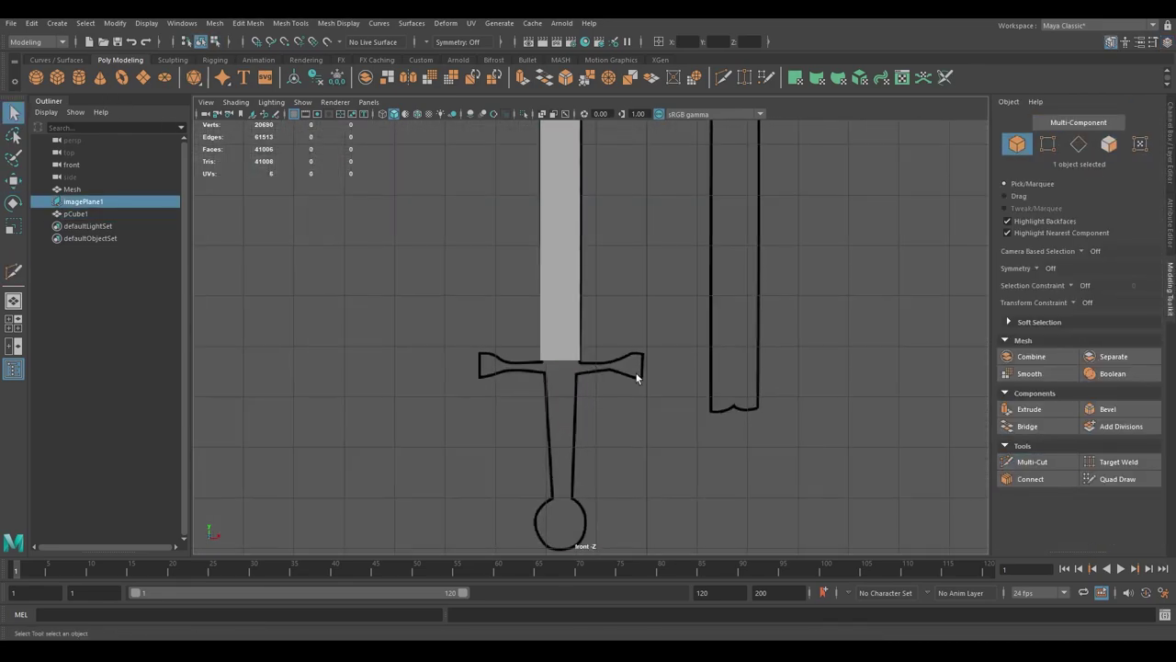
scroll(658, 272, "down", 1)
Add a crossguard cube and stretch a grip box down to the pommel
left_click(57, 77)
left_click_drag(638, 217, 571, 451)
scroll(571, 450, "up", 2)
key("r")
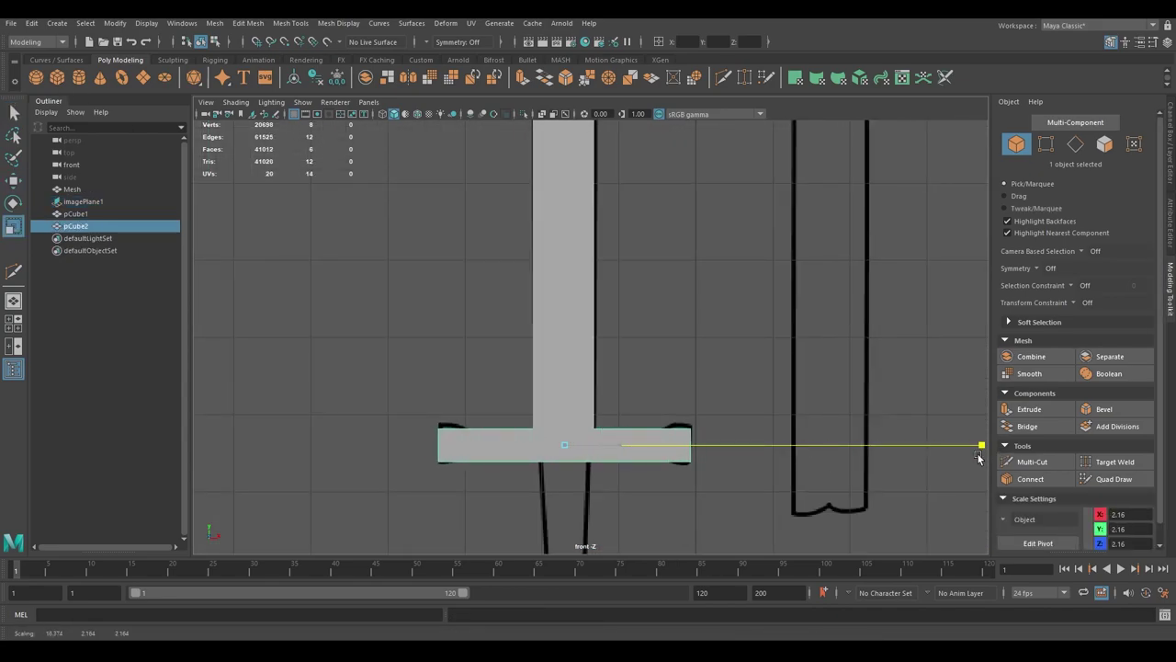
key("w")
scroll(579, 331, "down", 1)
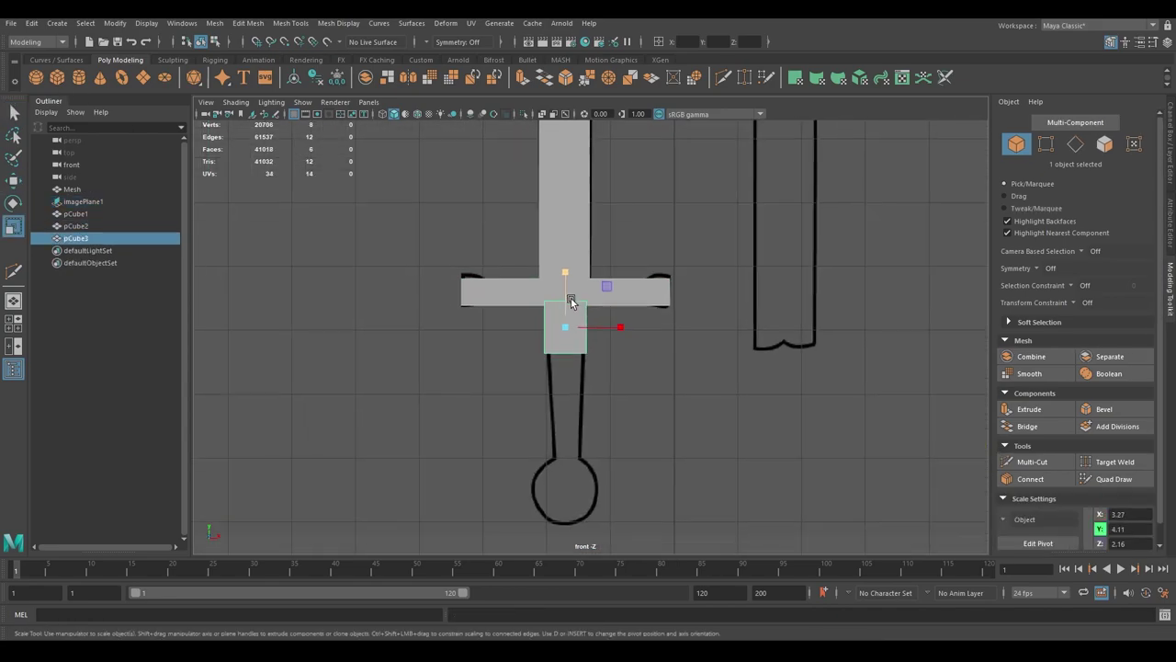
key("F8")
left_click_drag(569, 367, 571, 429)
Place a cylinder pommel on the reference pommel circle and review the blockout in perspective
left_click(79, 83)
left_click_drag(559, 255, 572, 337)
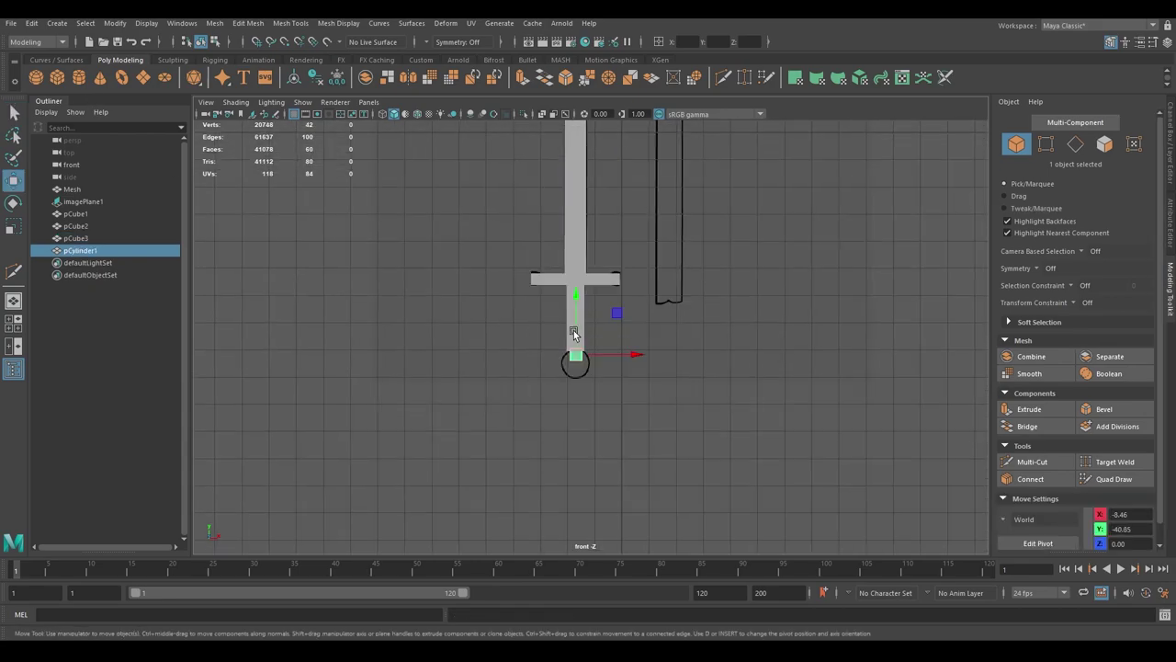
key("e")
scroll(536, 434, "up", 2)
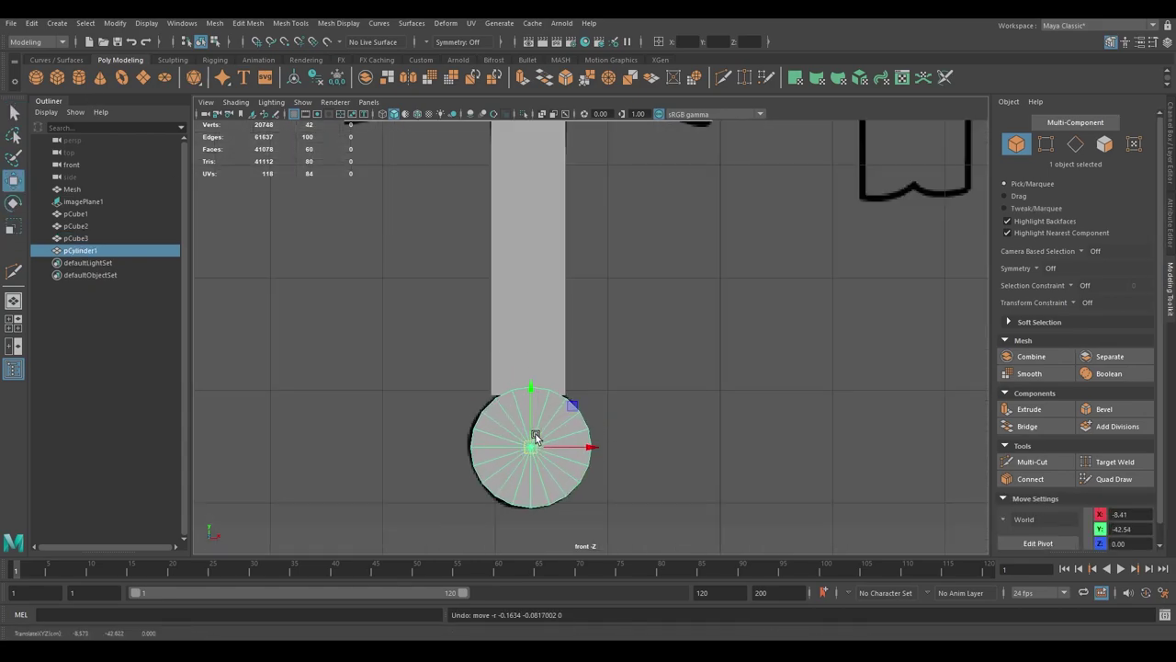
key("space")
key("space")
left_click_drag(588, 322, 567, 287, "alt")
Hide the reference image planes and frame the selected blade in the front view
left_click(632, 323)
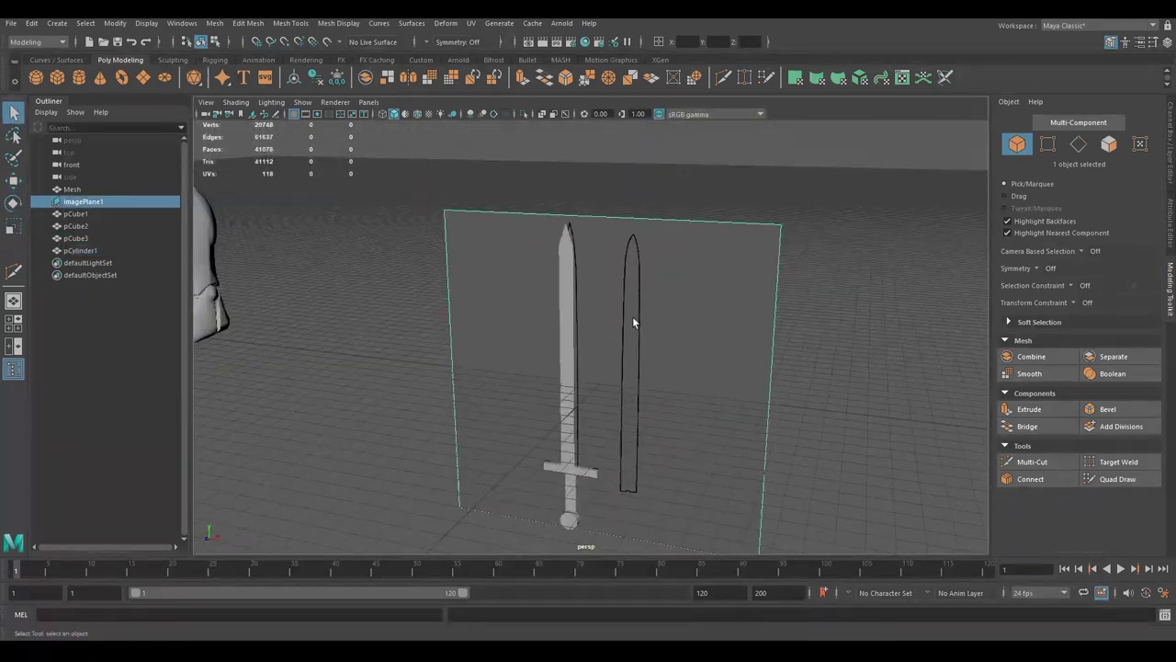
left_click(302, 102)
left_click(331, 291)
left_click_drag(568, 474, 524, 124)
key("w")
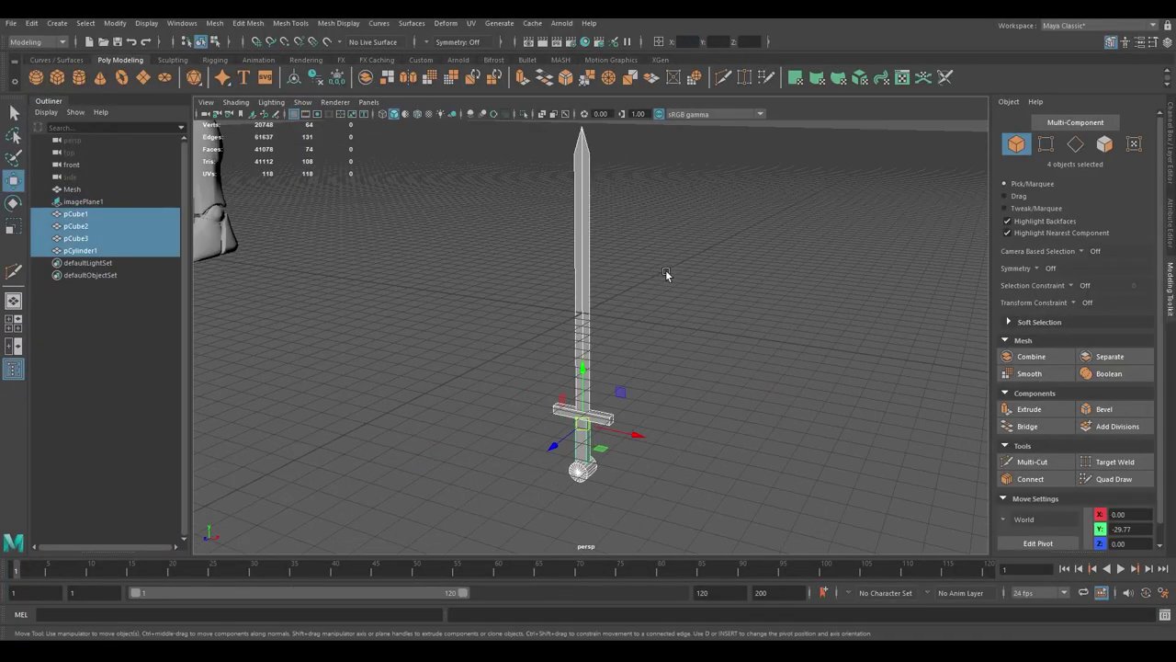
left_click_drag(667, 270, 627, 429, "alt")
left_click(540, 297)
left_click_drag(498, 231, 645, 323, "alt")
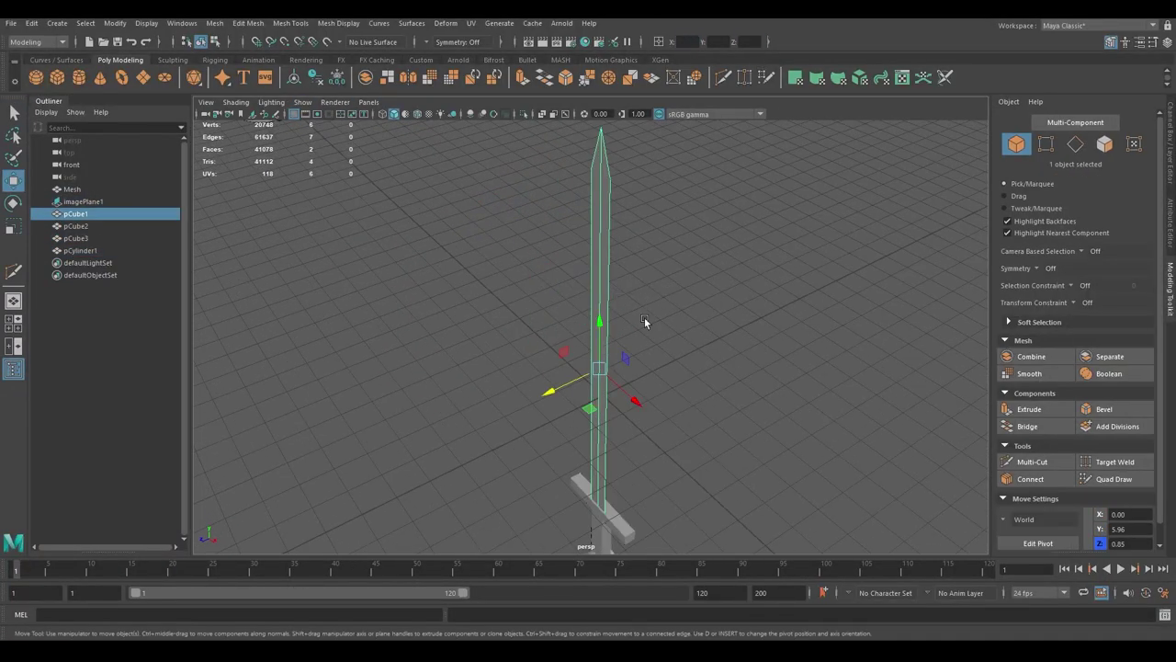
key("space")
key("space")
key("f")
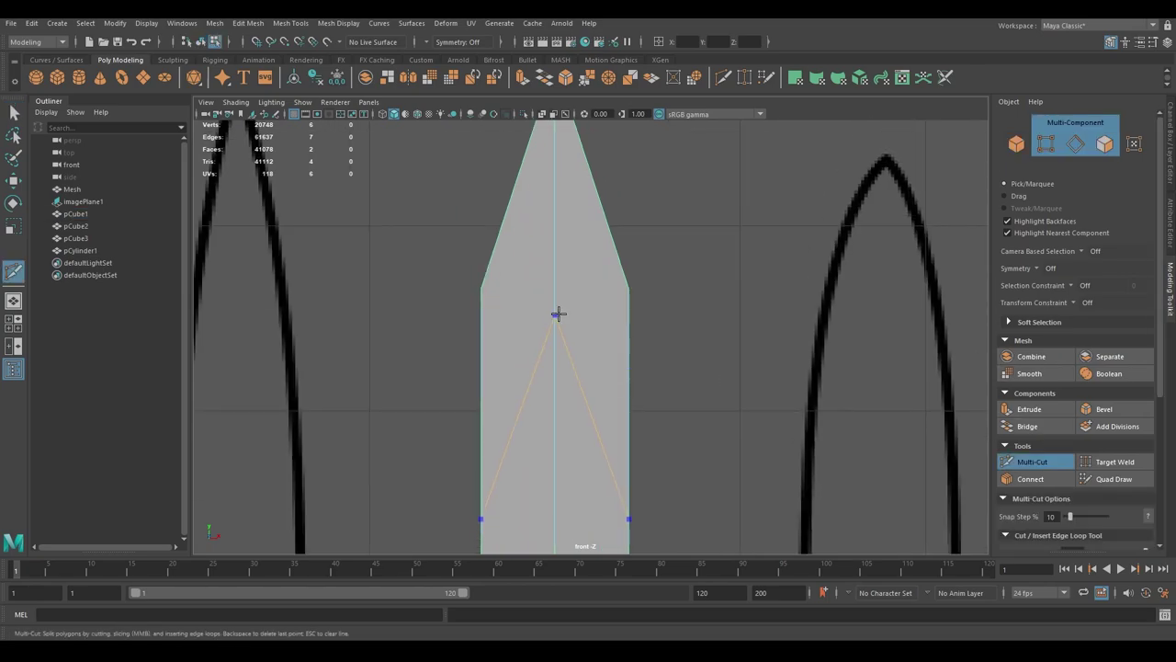
Multi-Cut new edges into the blade tip forming an inner chevron
right_click(703, 290)
key("q")
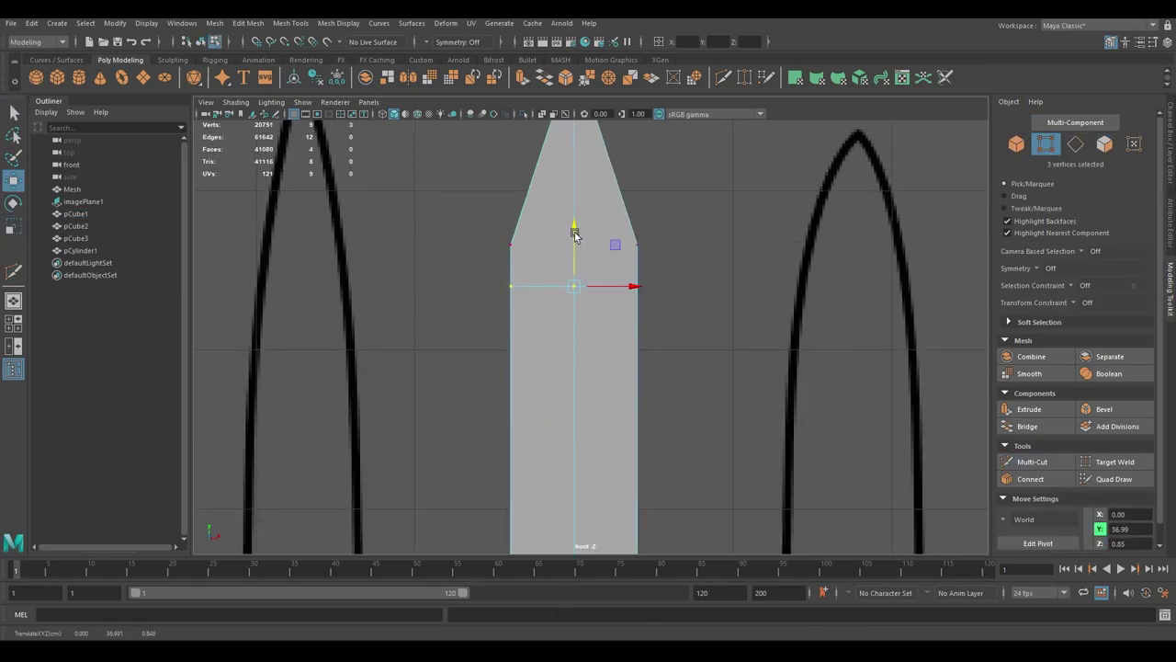
key("q")
scroll(620, 304, "down", 2)
scroll(620, 304, "up", 4)
key("q")
scroll(529, 279, "up", 1)
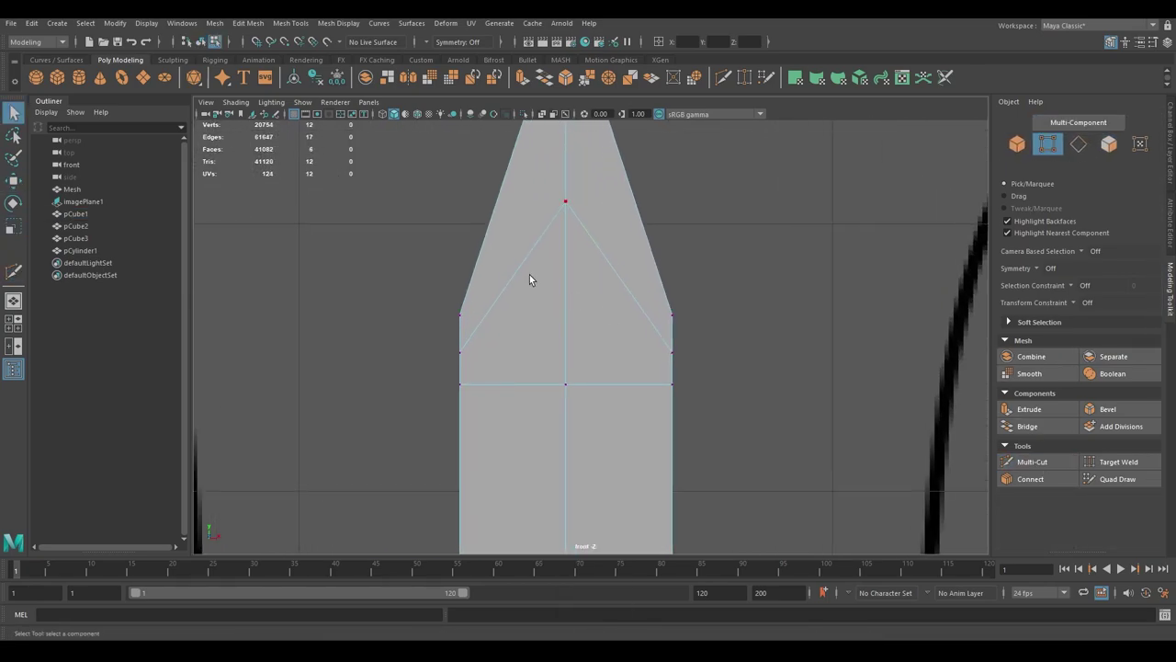
key("q")
scroll(620, 273, "down", 1)
scroll(524, 298, "up", 2)
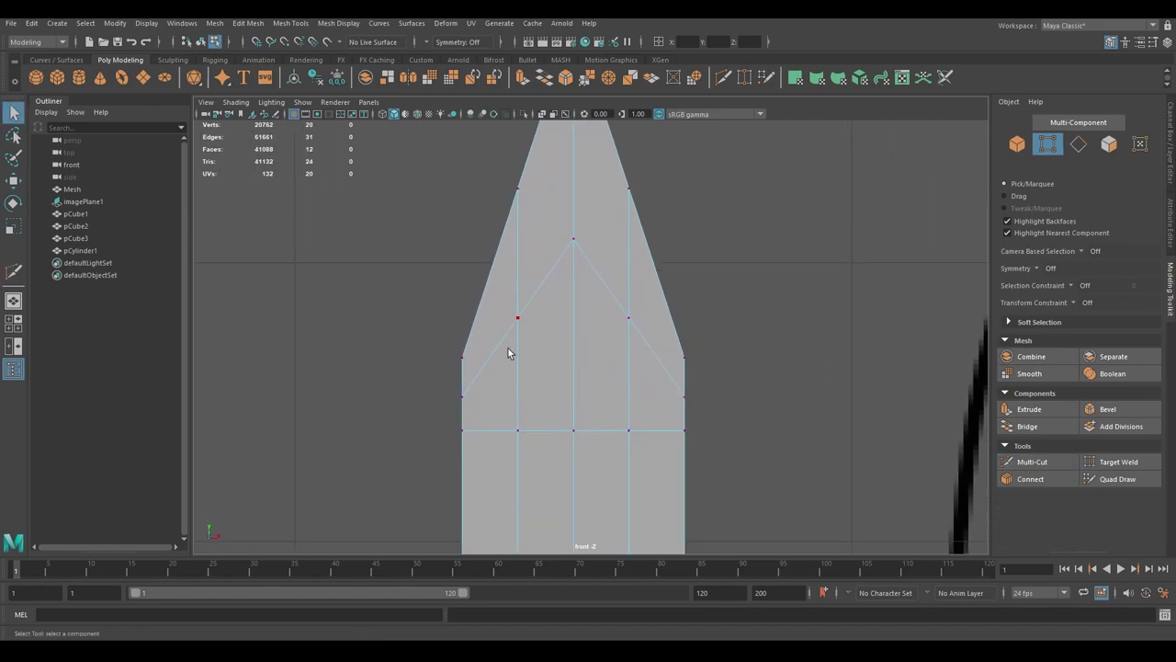
Scale the lower-row tip vertices inward toward the centre line
middle_click_drag(649, 350, 655, 359, "alt")
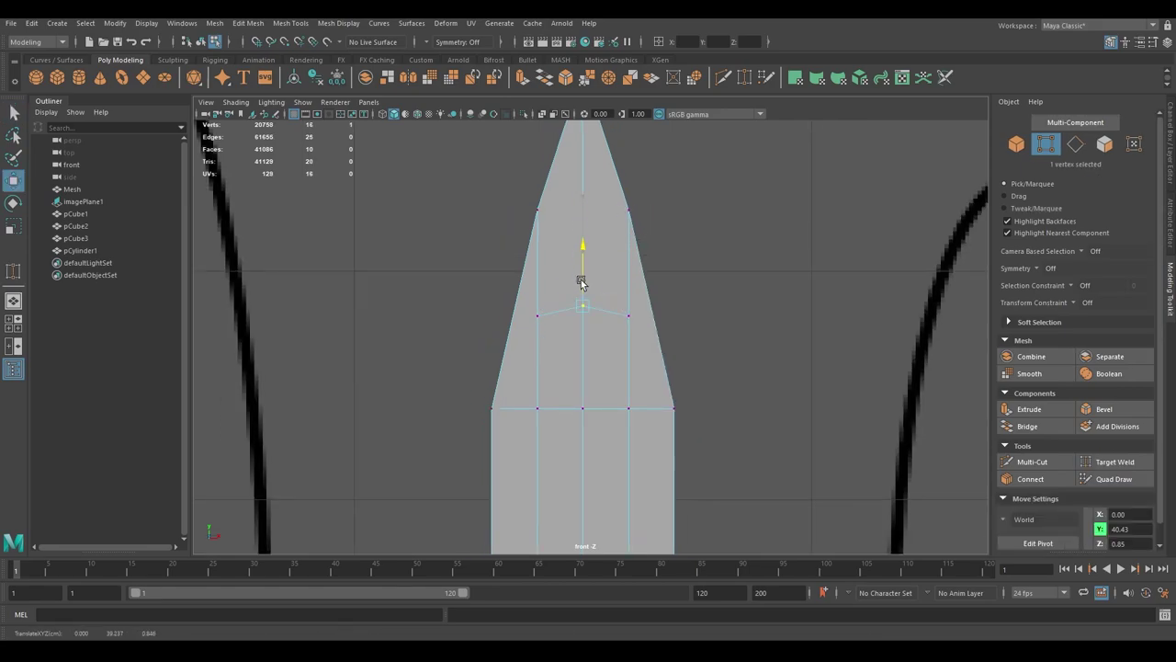
middle_click_drag(567, 369, 569, 406, "alt")
middle_click_drag(543, 348, 543, 263, "alt")
left_click(539, 340)
left_click(629, 340, "shift")
key("r")
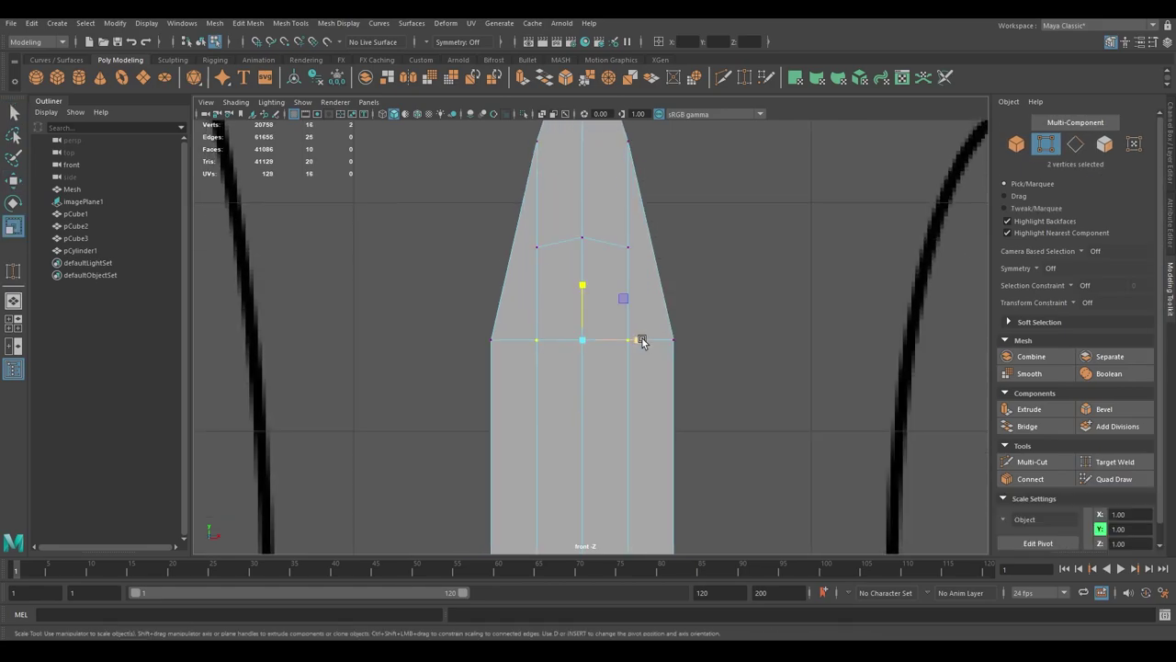
left_click_drag(641, 336, 605, 345)
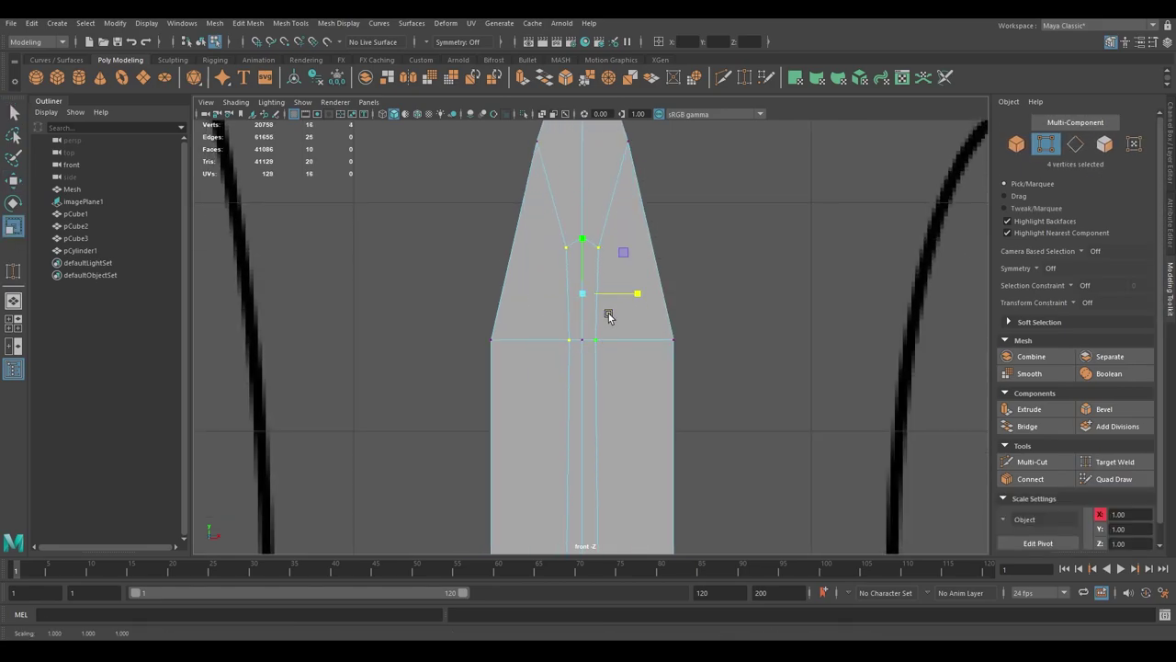
Reselect the blade, frame its tip, and cut an extra ring of edges
key("F8")
key("q")
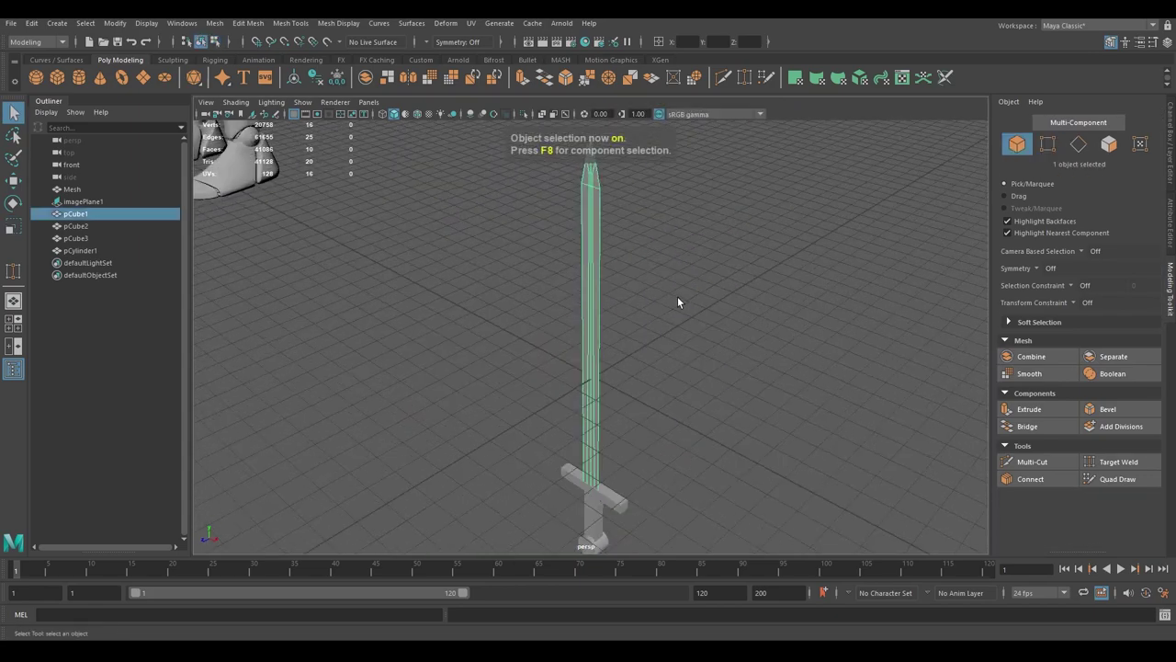
left_click(477, 198)
left_click(573, 368)
key("f")
key("ctrl+shift+x")
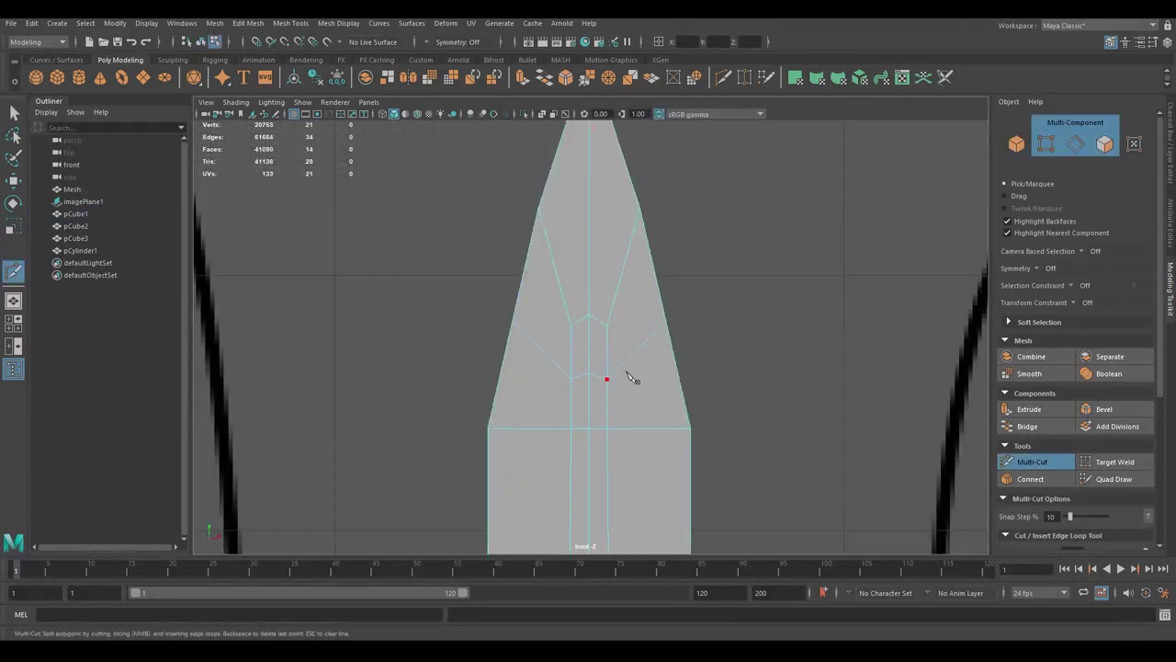
Move the tip vertex pairs so they follow the reference sword outline
left_click_drag(684, 318, 697, 317)
middle_click_drag(656, 264, 656, 302, "alt")
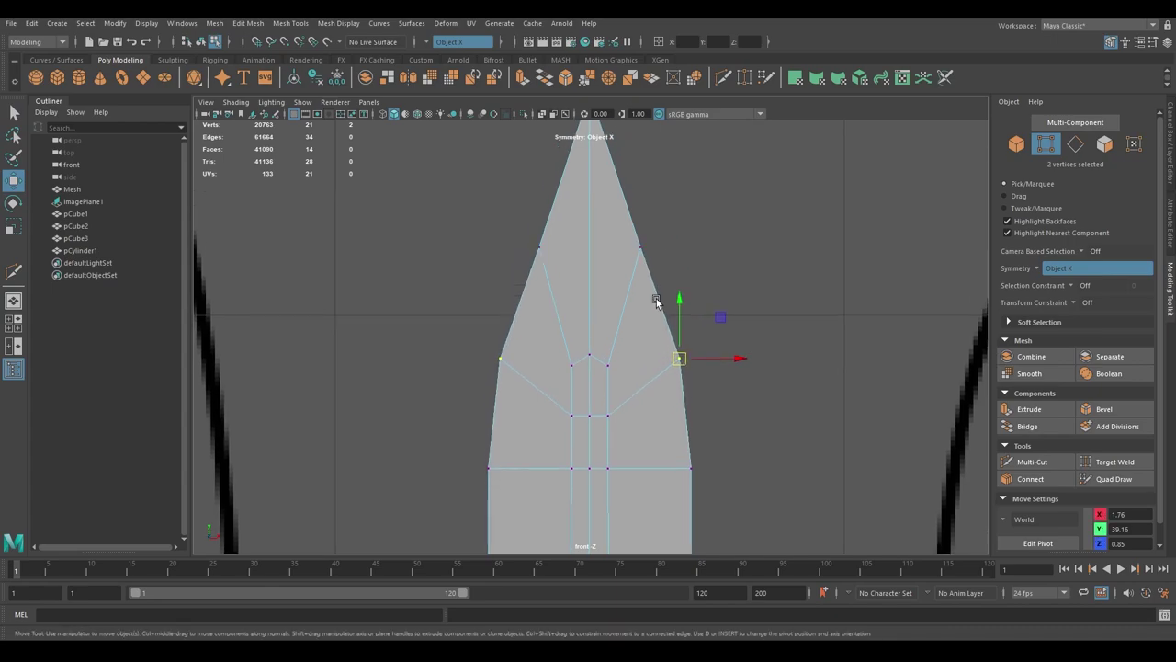
left_click(680, 351)
middle_click_drag(576, 349, 585, 315, "alt")
left_click(617, 428)
middle_click_drag(617, 428, 617, 386, "alt")
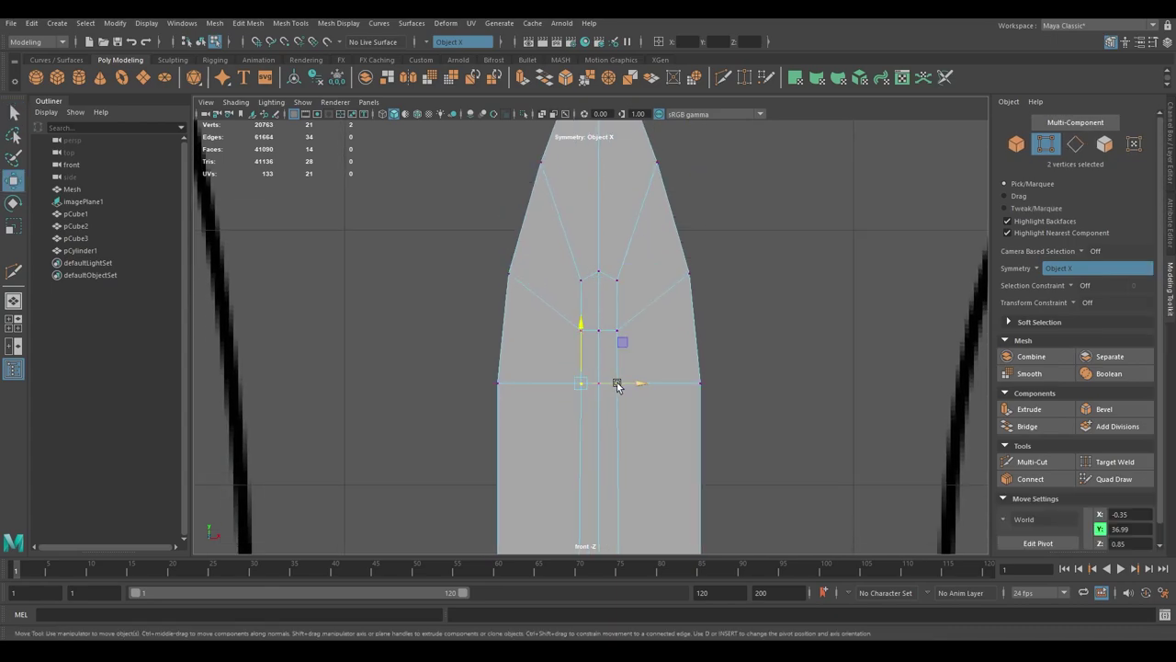
scroll(603, 333, "down", 3)
scroll(754, 342, "up", 3)
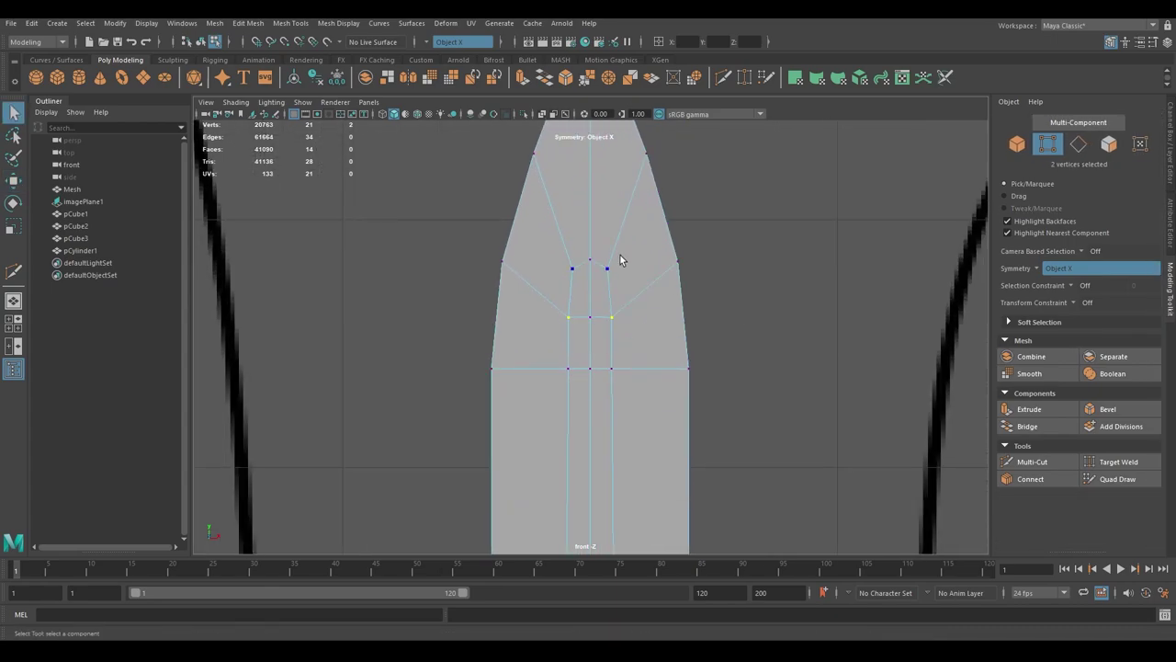
left_click(508, 275)
left_click_drag(535, 275, 536, 323)
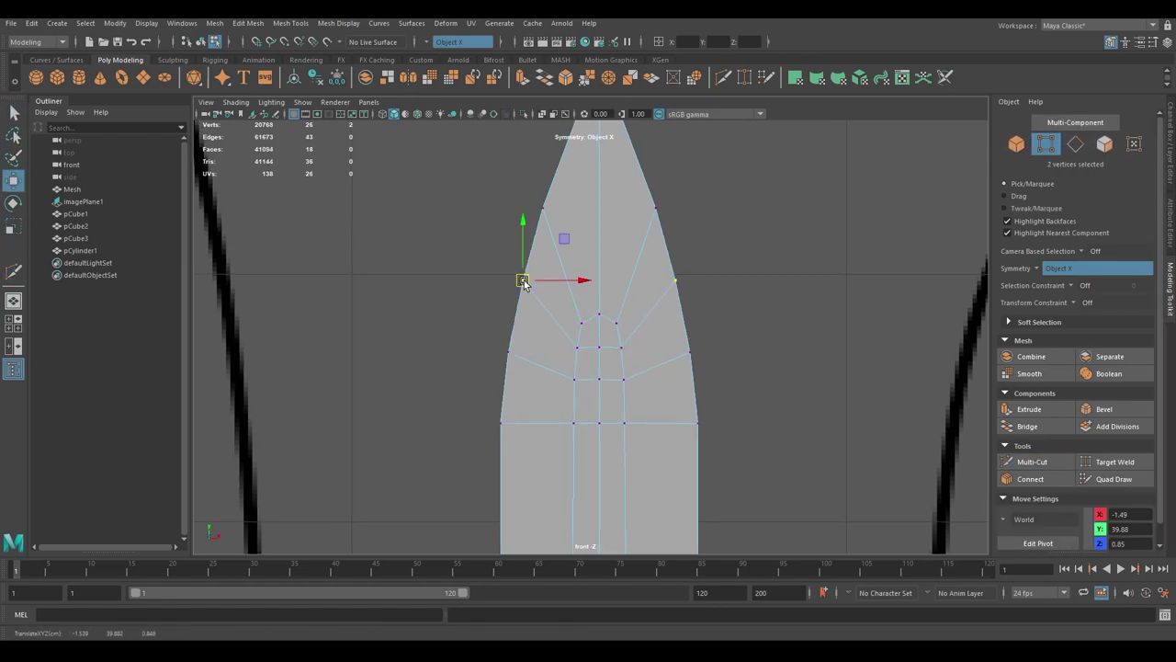
Select all the blade tip vertices in perspective and scale them narrower
key("space")
key("space")
left_click_drag(761, 215, 565, 340, "alt")
key("space")
left_click(570, 426)
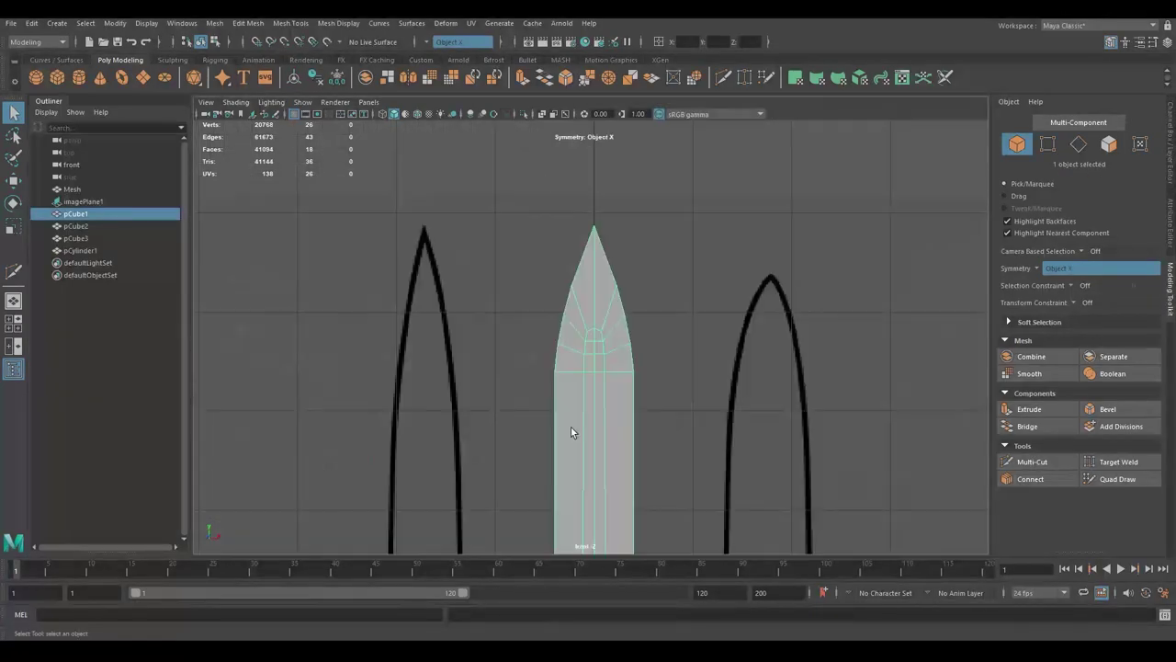
scroll(571, 427, "down", 5)
key("w")
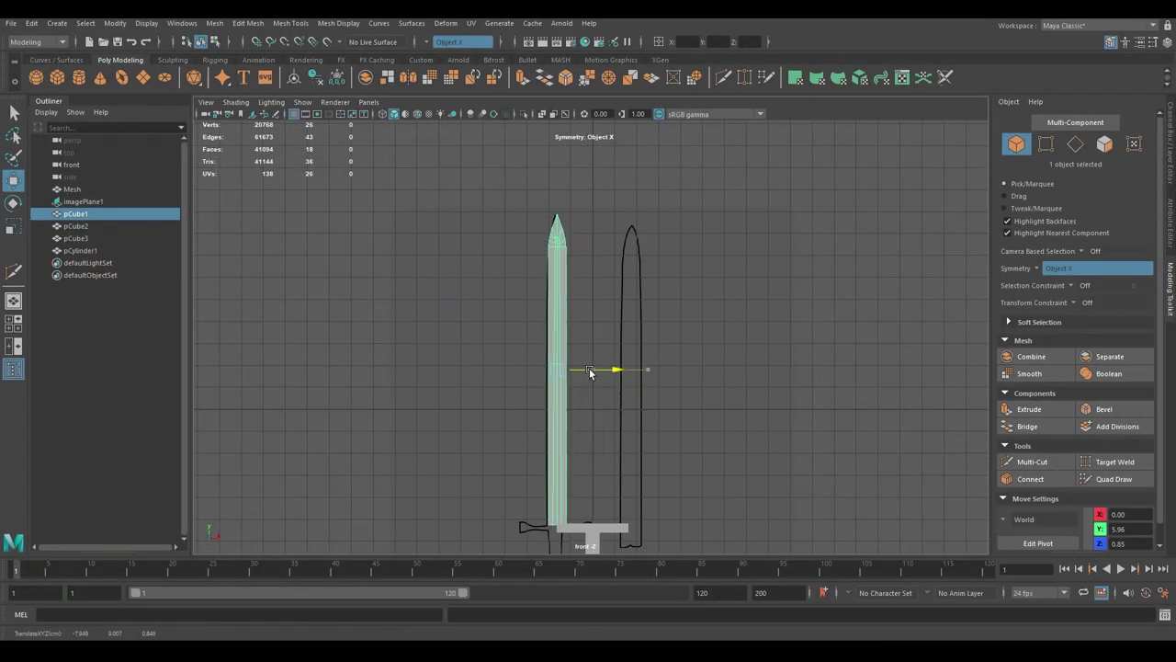
scroll(498, 219, "up", 5)
key("F9")
left_click_drag(507, 175, 664, 336)
key("r")
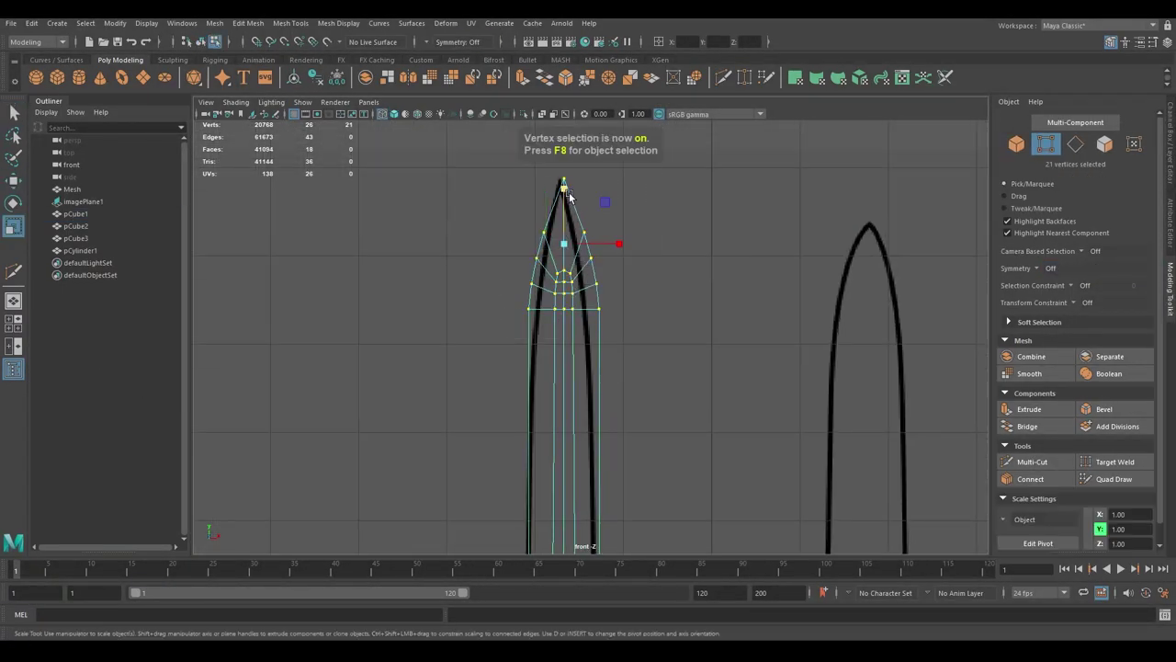
key("w")
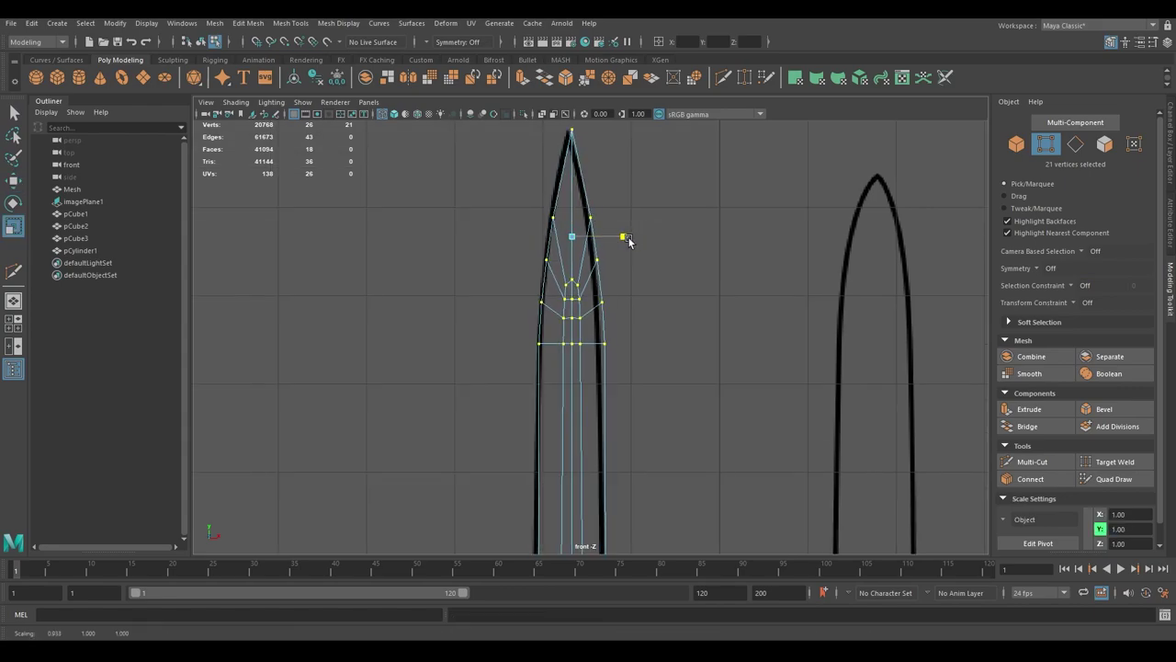
key("space")
Pick vertices along the blade's middle in the perspective view
key("w")
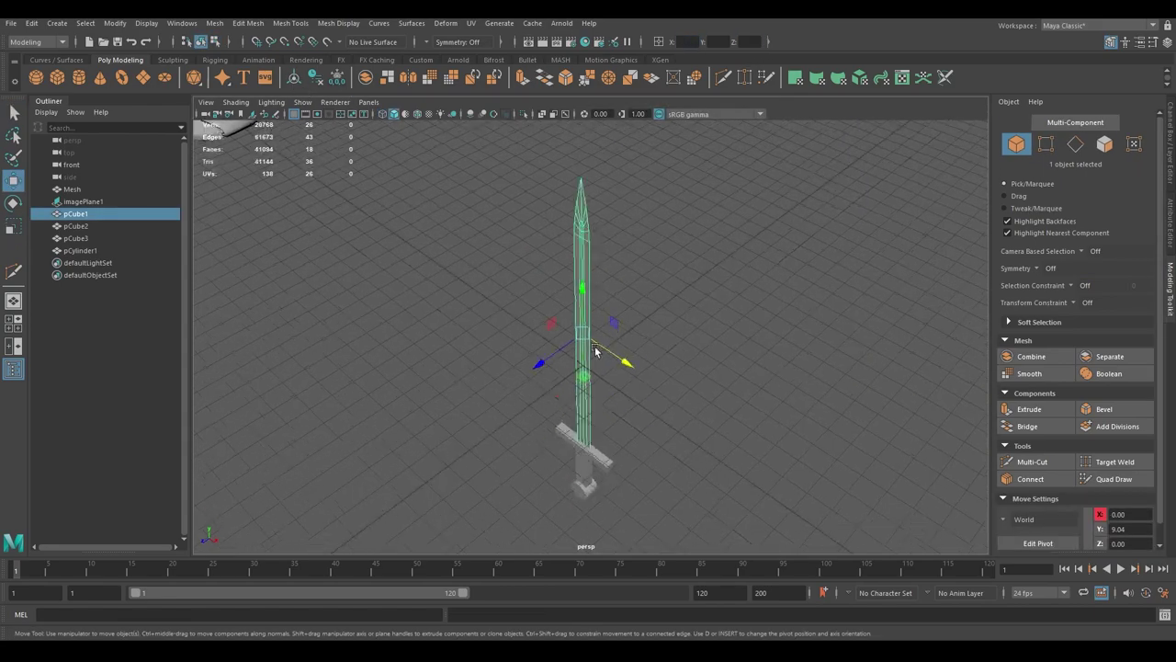
scroll(595, 351, "up", 5)
left_click(660, 336)
left_click(596, 285)
key("F9")
key("q")
left_click(588, 312)
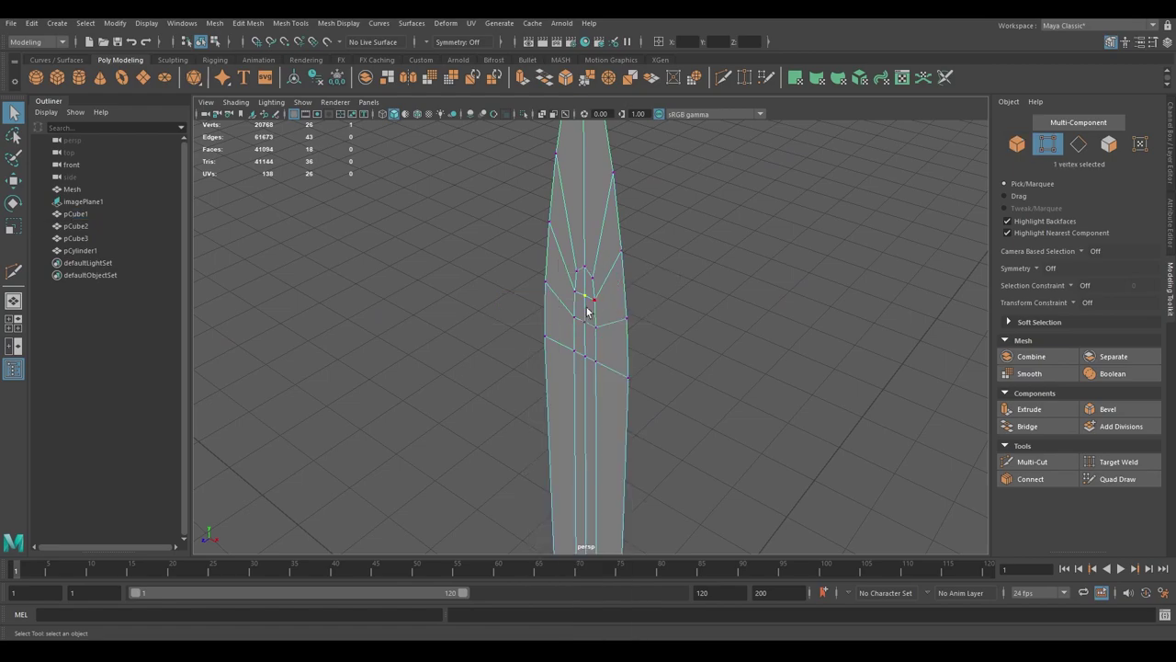
scroll(588, 312, "down", 5)
mouse_move(685, 386)
left_mouse_down("alt")
mouse_move(559, 349)
mouse_move(683, 383)
left_mouse_up("alt")
Select four blade vertices and move them in depth
key("F8")
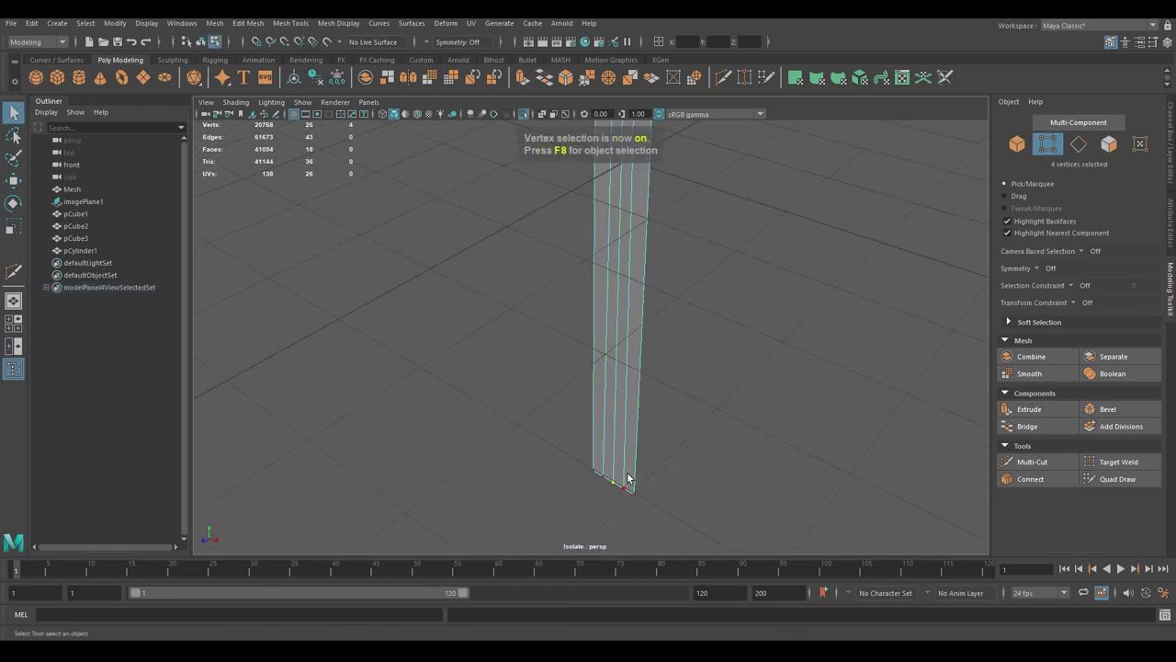
scroll(637, 297, "down", 3)
left_click_drag(538, 345, 559, 367)
scroll(542, 331, "down", 2)
key("w")
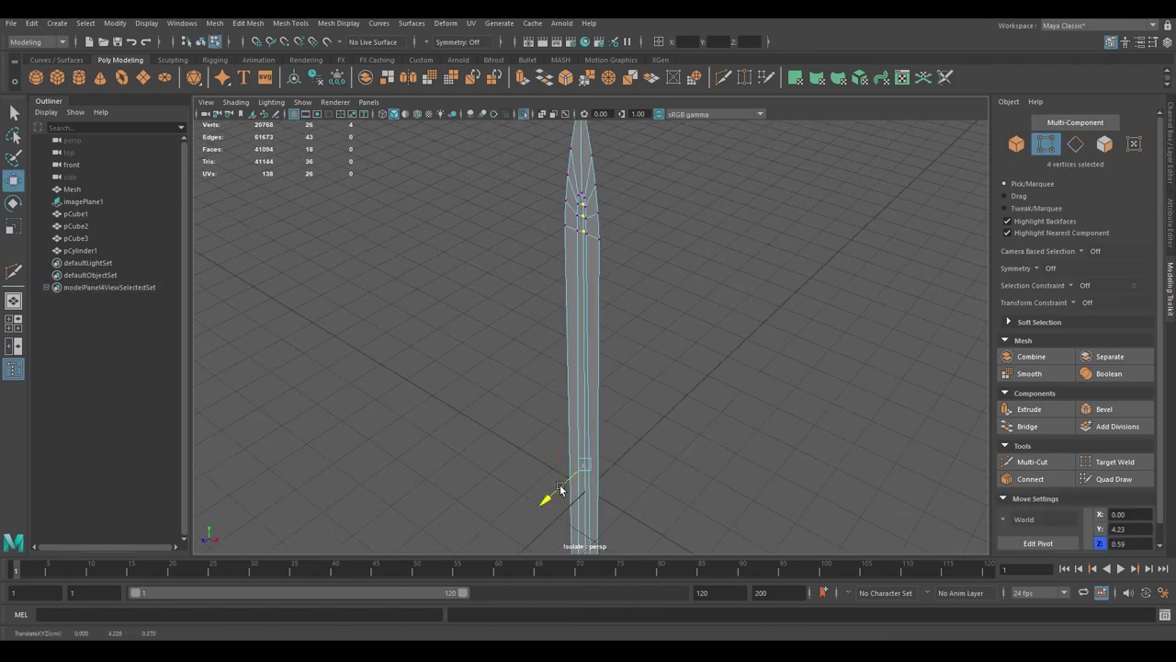
left_click_drag(559, 488, 562, 404)
Select a set of blade edges and try repositioning them in the top view, undoing the change
key("space")
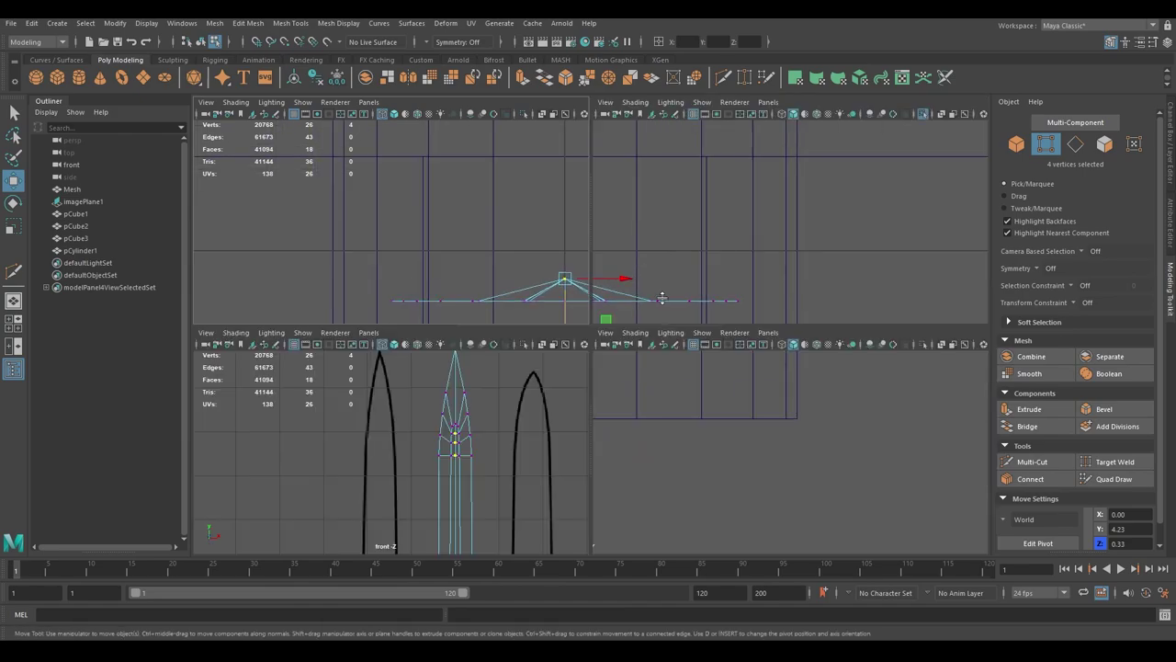
key("space")
right_click_drag(663, 250, 671, 215)
scroll(659, 331, "up", 3)
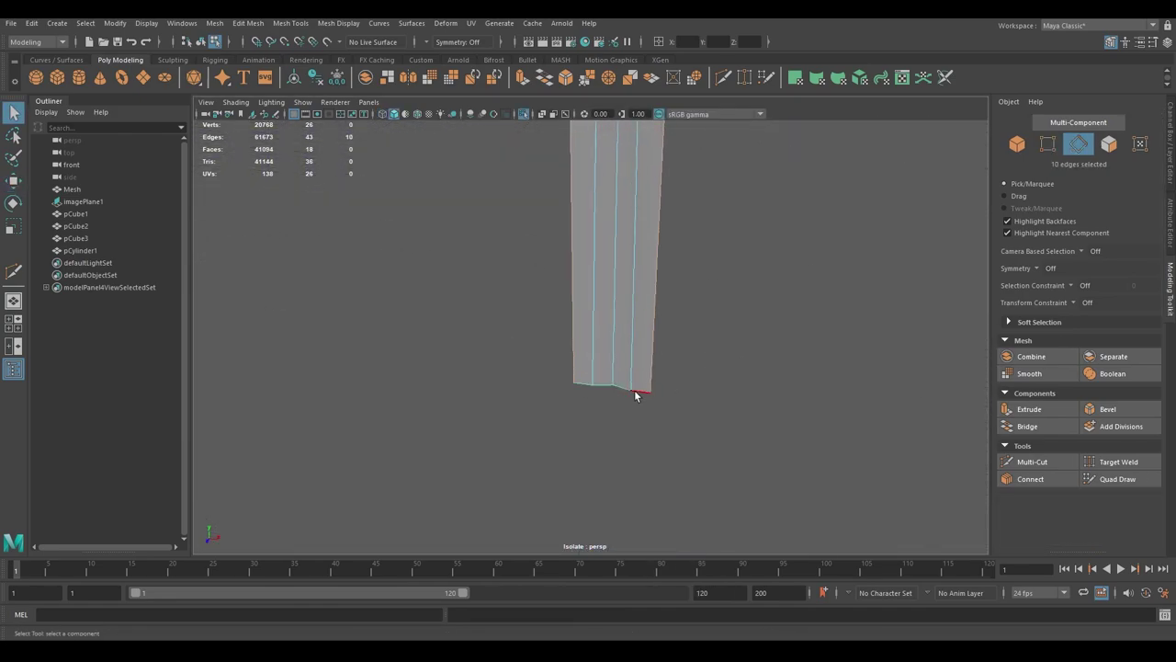
key("space")
key("space")
key("ctrl+z")
type("0")
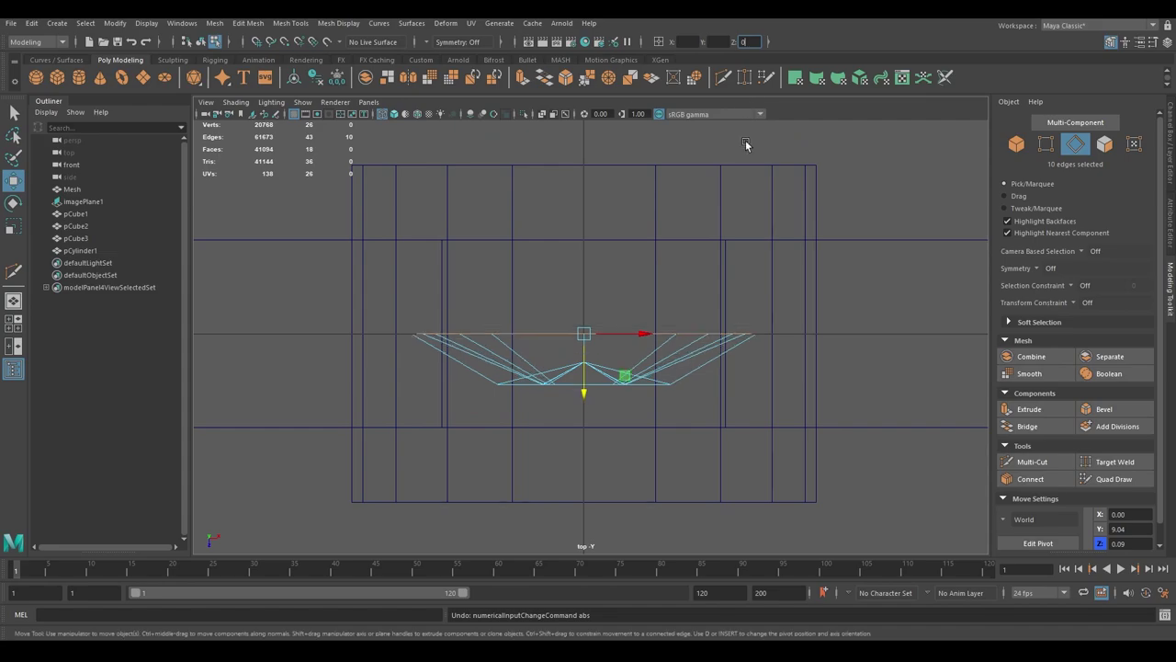
key("F9")
key("q")
key("F8")
key("space")
key("space")
key("q")
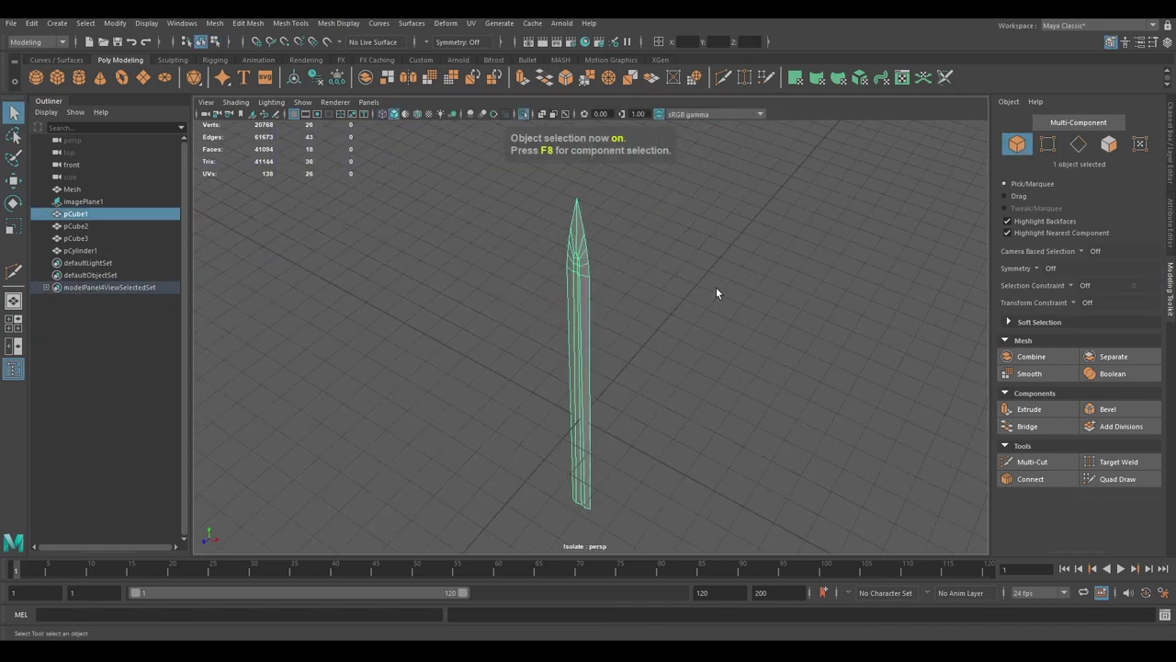
scroll(683, 325, "up", 3)
scroll(683, 325, "up", 5)
mouse_move(698, 266)
left_mouse_down("alt")
mouse_move(706, 318)
mouse_move(641, 320)
mouse_move(592, 287)
left_mouse_up("alt")
Mirror the half blade on Z with an adjusted merge threshold
left_click(214, 23)
left_click(401, 245)
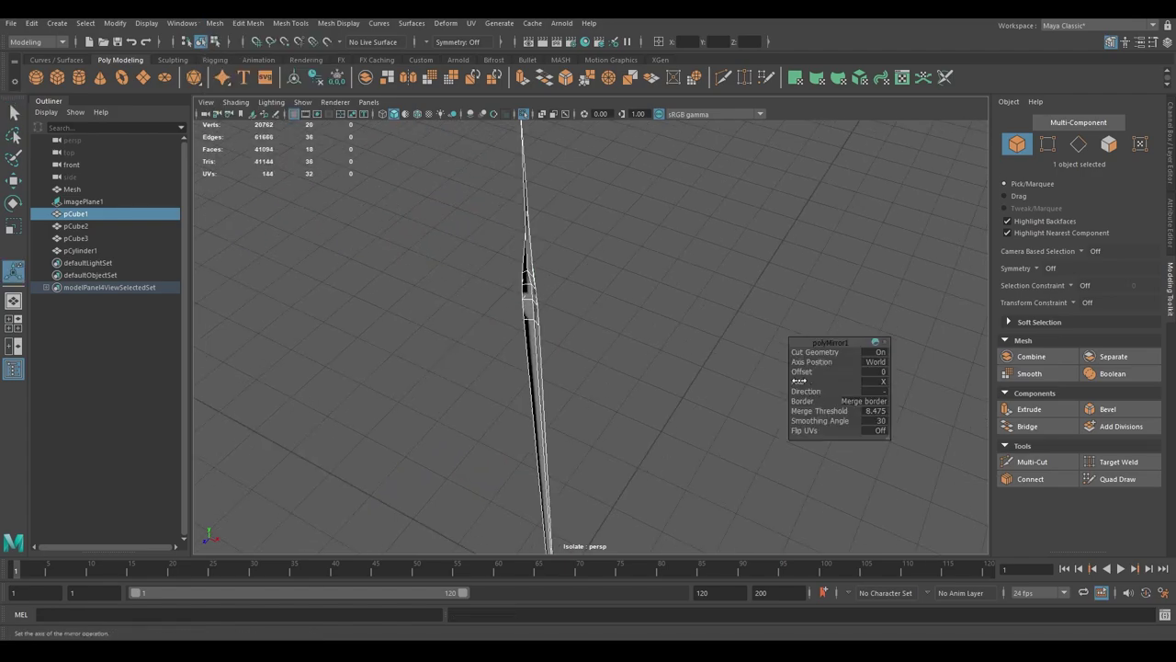
left_click_drag(820, 410, 799, 411)
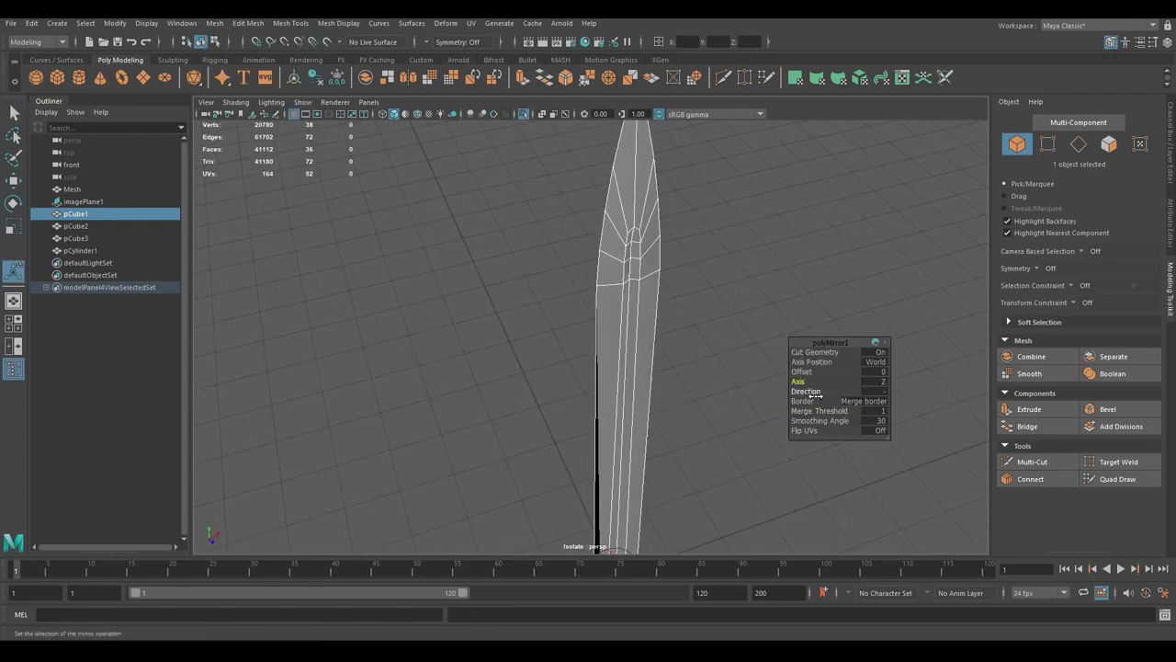
key("space")
key("space")
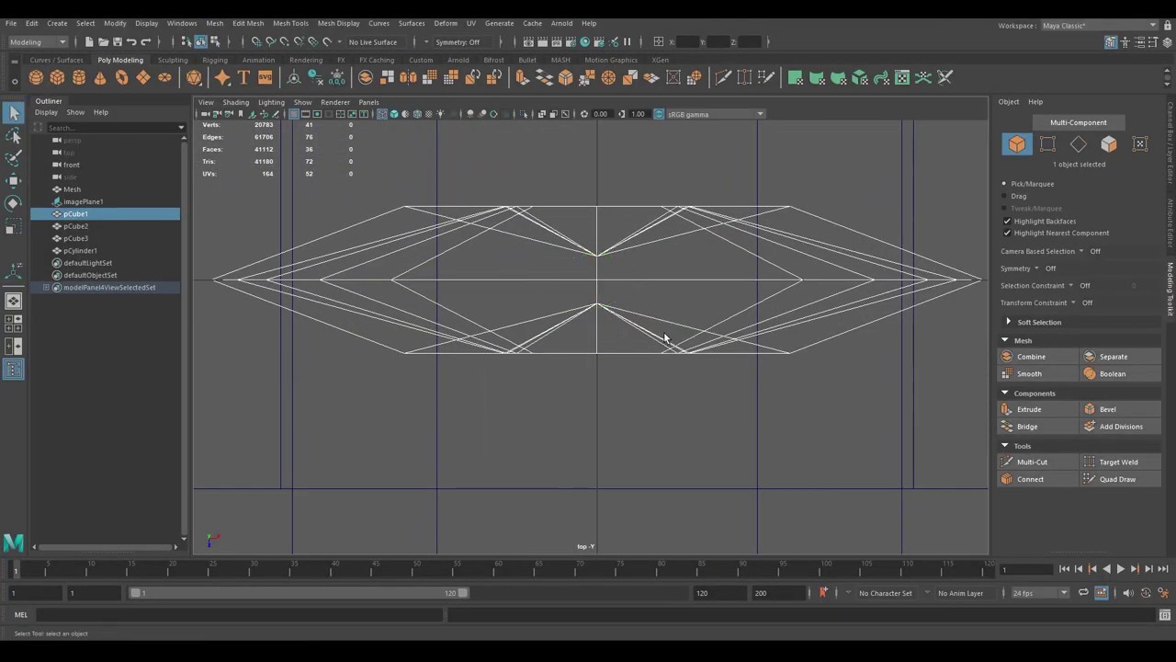
key("space")
key("space")
left_click_drag(653, 263, 468, 273, "alt")
left_click(564, 276)
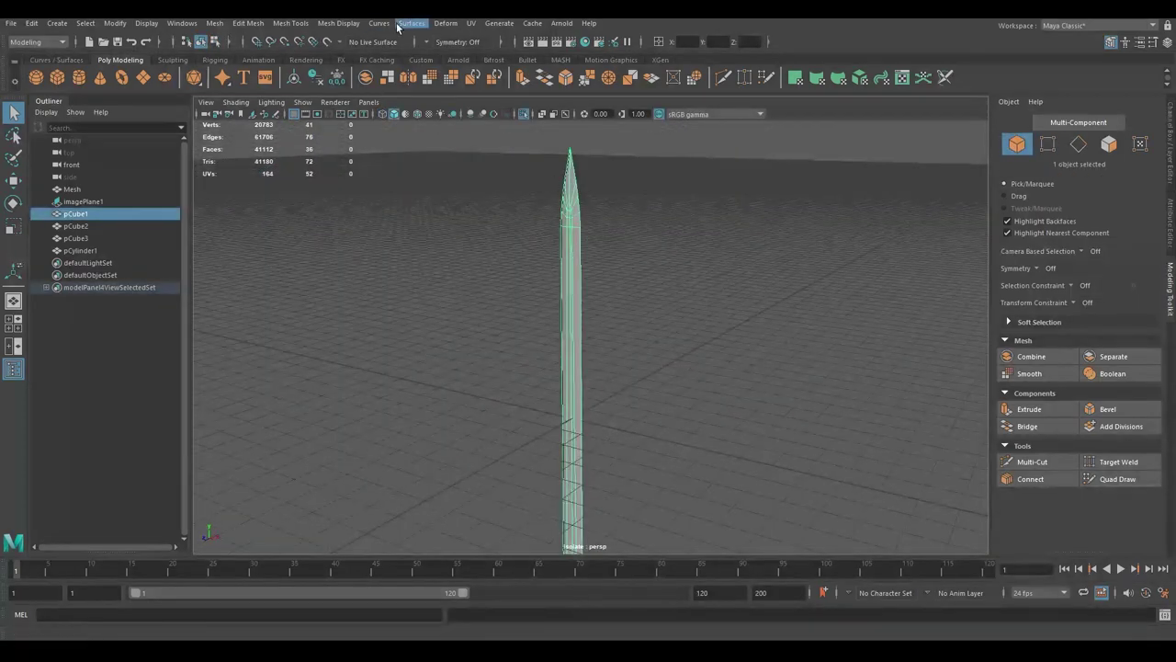
left_click(411, 23)
key("Escape")
In edge mode, select edges along the blade
left_click_drag(605, 232, 609, 202, "alt")
scroll(642, 254, "up", 3)
key("F10")
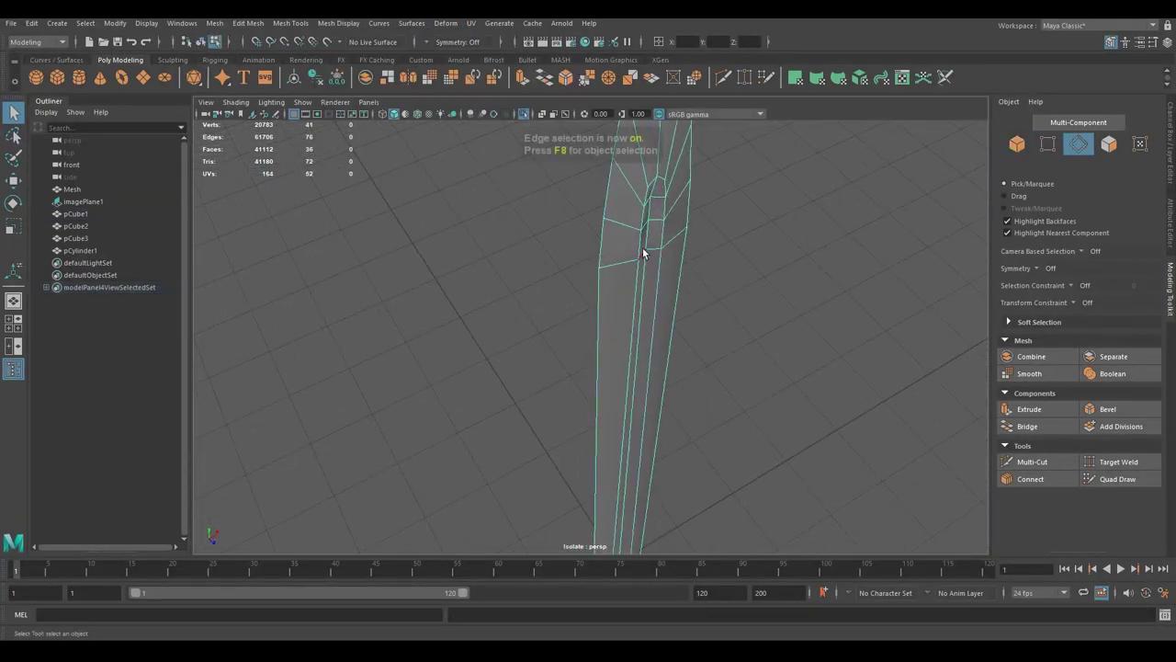
right_click_drag(630, 303, 628, 378)
mouse_move(628, 378)
left_mouse_down("alt")
mouse_move(735, 386)
mouse_move(643, 349)
left_mouse_up("alt")
left_click(248, 23)
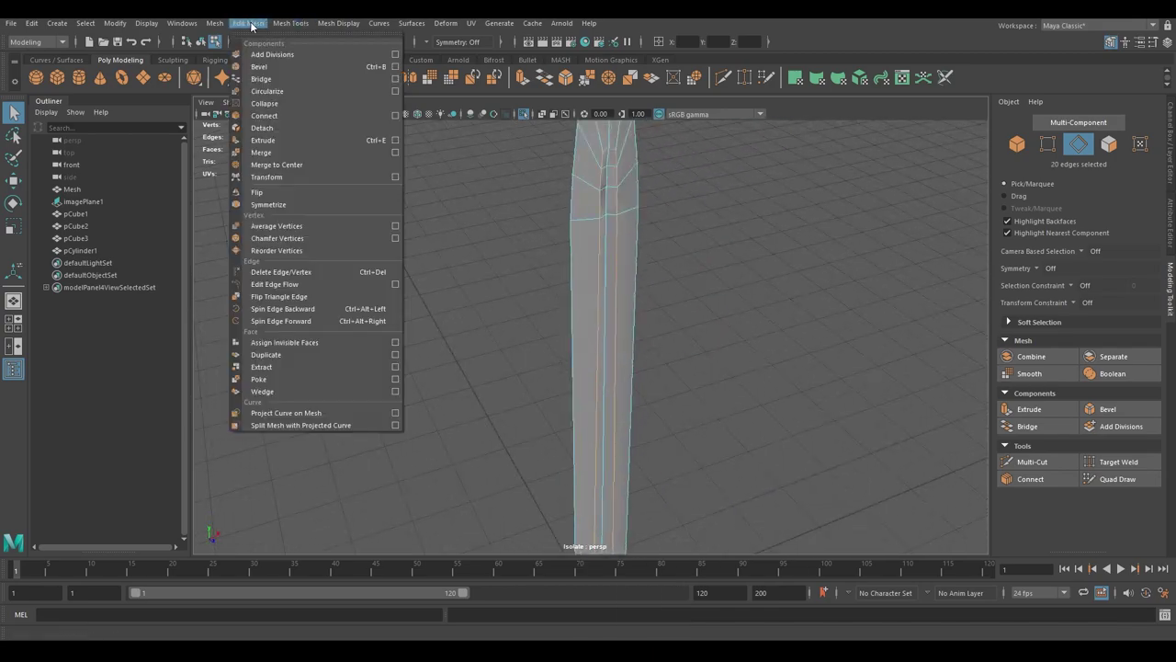
left_click(370, 123)
Select a loop of blade edges and apply Soften Edge
right_click_drag(740, 236, 780, 215)
scroll(544, 202, "up", 2)
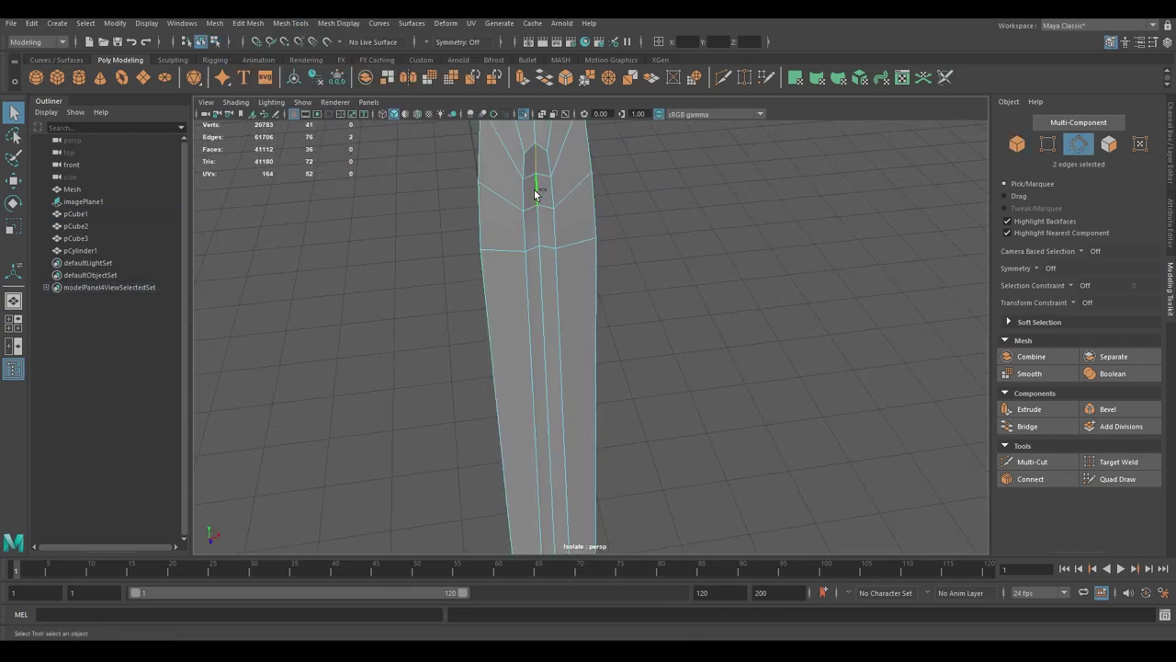
double_click(535, 193)
scroll(551, 211, "down", 3)
mouse_move(560, 220)
left_mouse_down("alt")
mouse_move(467, 226)
mouse_move(699, 244)
mouse_move(374, 235)
mouse_move(609, 252)
mouse_move(563, 265)
left_mouse_up("alt")
left_click(378, 23)
left_click(367, 128)
Multi-cut a new edge loop across the crossguard box and select its middle vertices
left_click(563, 265)
scroll(629, 322, "up", 3)
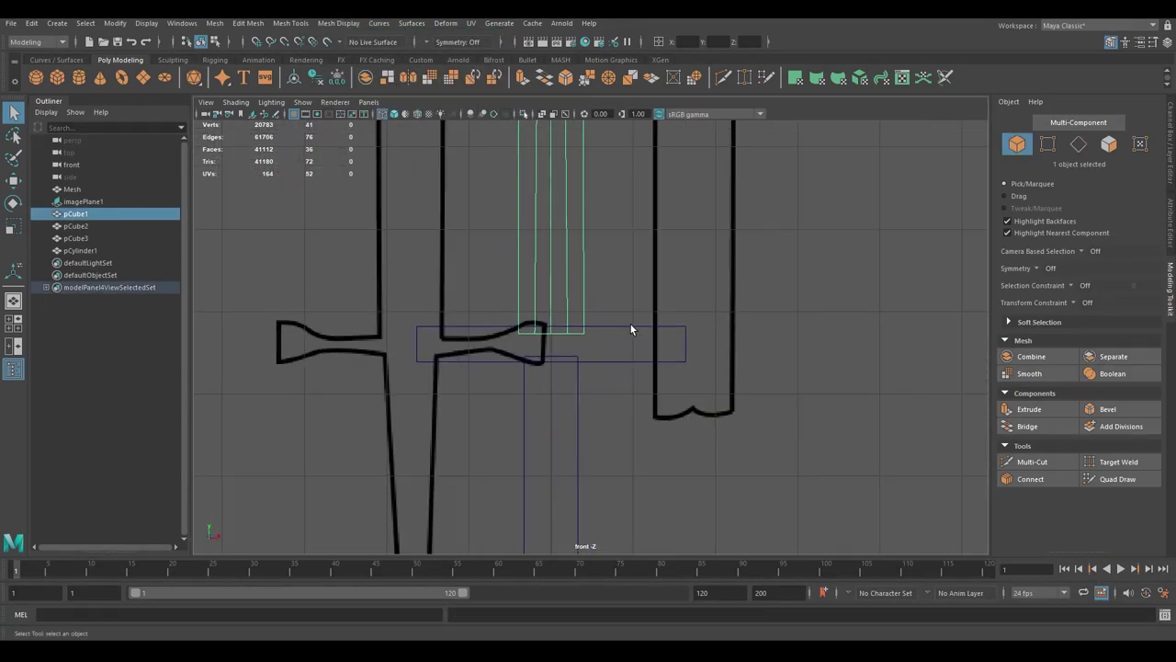
scroll(629, 329, "up", 2)
right_click_drag(711, 346, 564, 353, "shift")
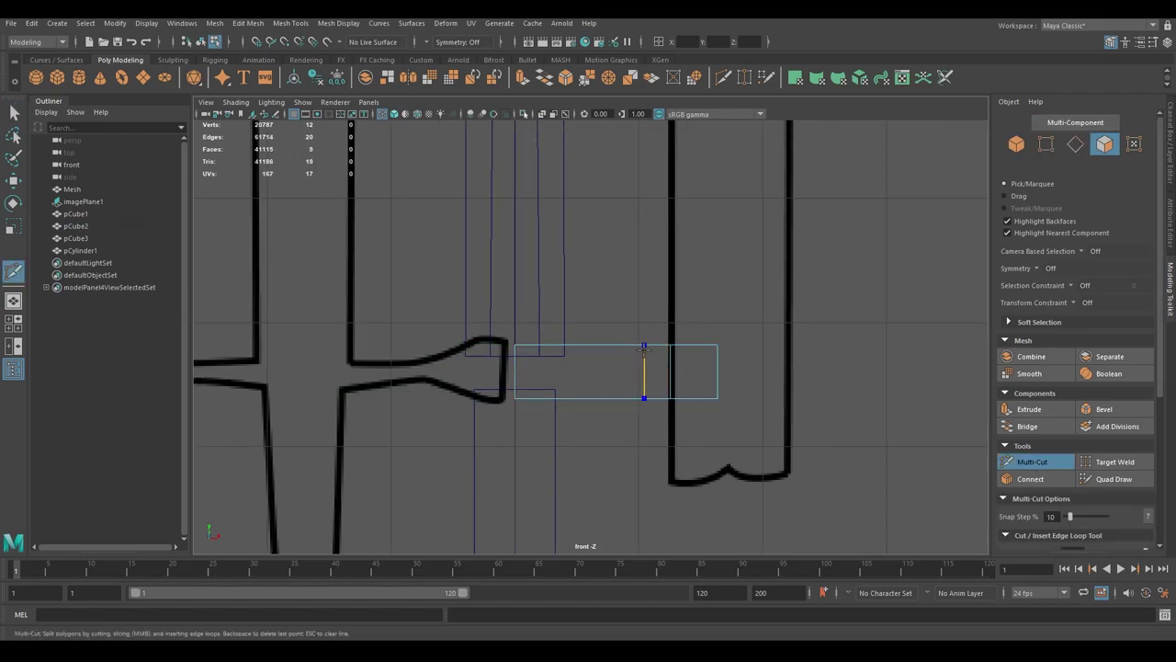
left_click(583, 347, "ctrl")
key("q")
left_click_drag(549, 317, 602, 425)
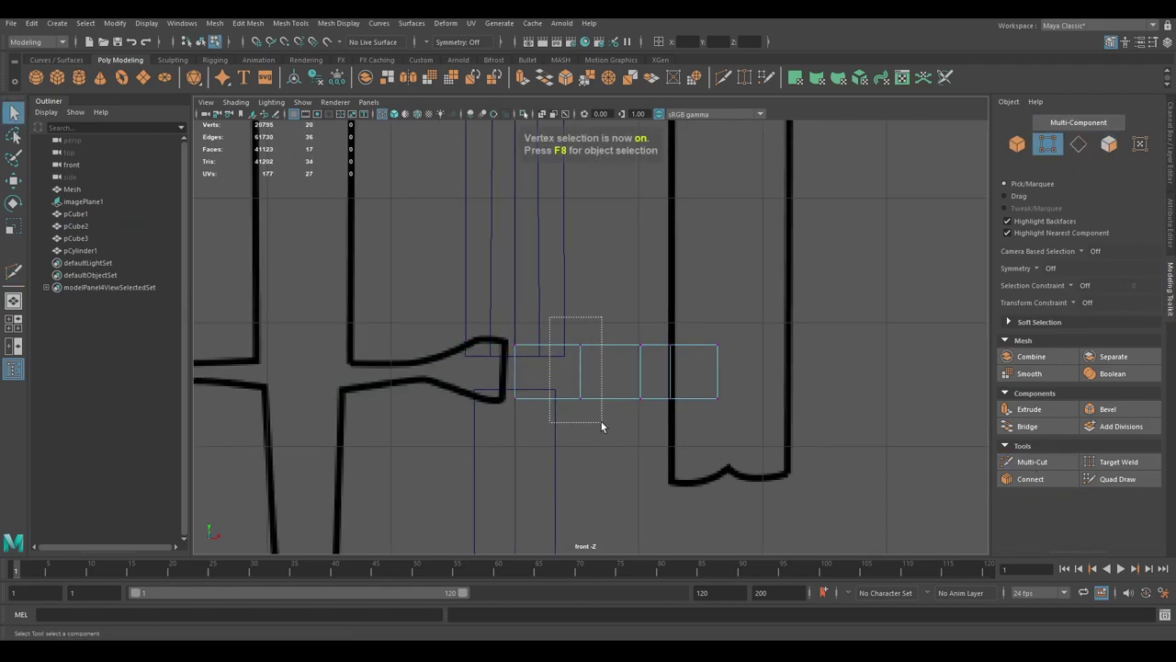
Frame the crossguard, select a face of the box and bevel the edge
key("F10")
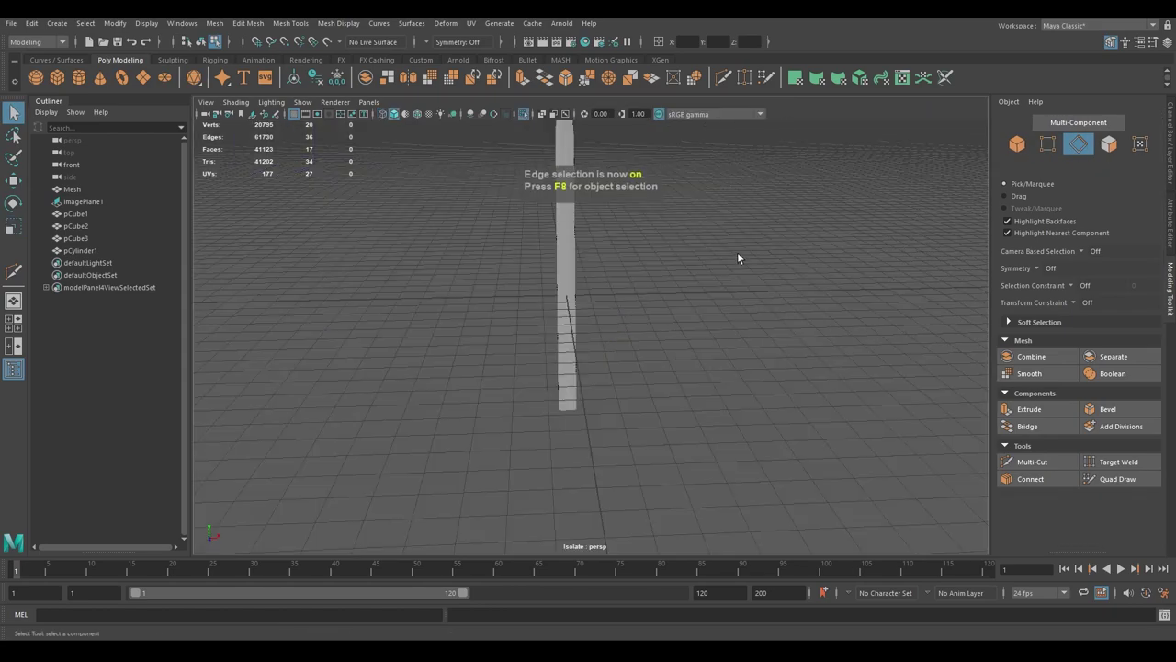
key("F8")
key("f")
mouse_move(678, 352)
left_mouse_down("alt")
mouse_move(698, 411)
mouse_move(648, 328)
mouse_move(552, 334)
mouse_move(576, 297)
left_mouse_up("alt")
key("F11")
left_click(576, 298)
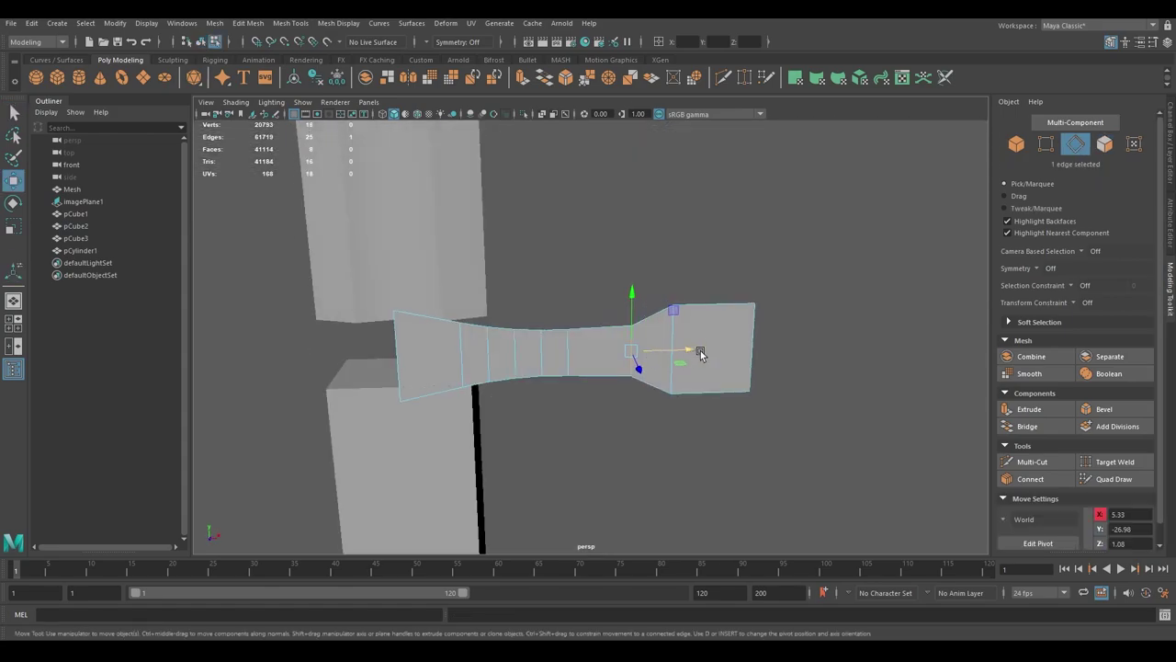
key("q")
key("q")
Select the vertex at the crossguard's inner end for moving in the front view
mouse_move(707, 354)
left_mouse_down("alt")
mouse_move(544, 338)
mouse_move(654, 297)
left_mouse_up("alt")
left_click(516, 376)
key("w")
key("space")
key("space")
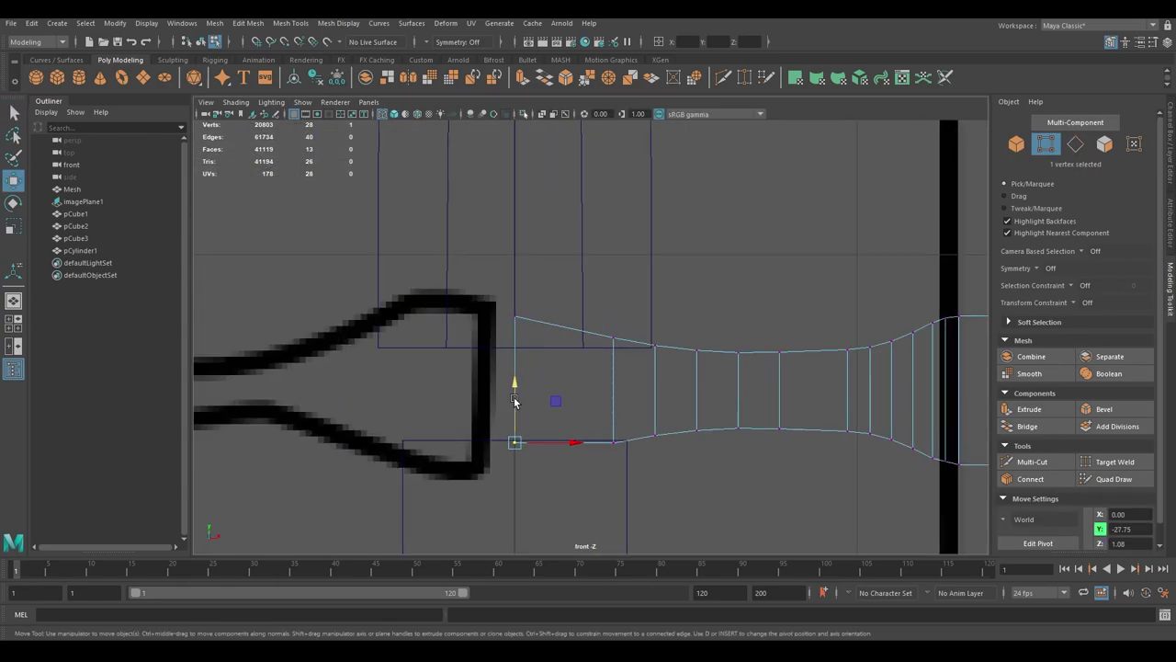
scroll(643, 404, "down", 3)
Mirror the crossguard across the blade and extrude its faces for thickness
key("F8")
left_click(214, 23)
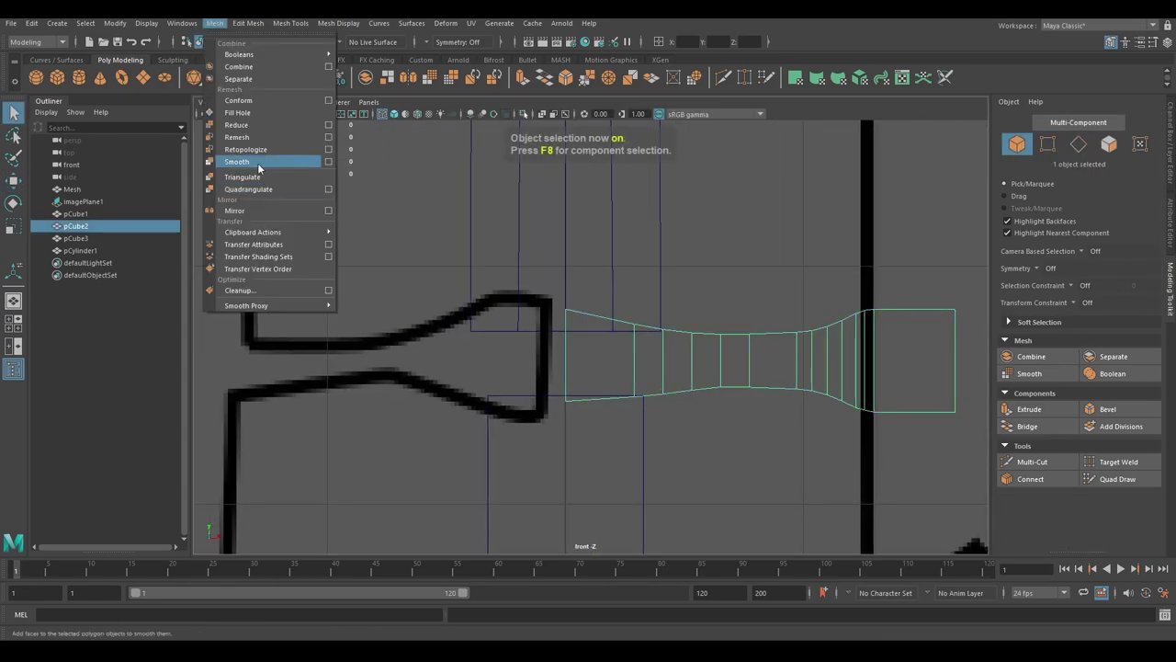
left_click(263, 160)
left_click_drag(685, 319, 646, 325, "alt")
left_click(543, 315)
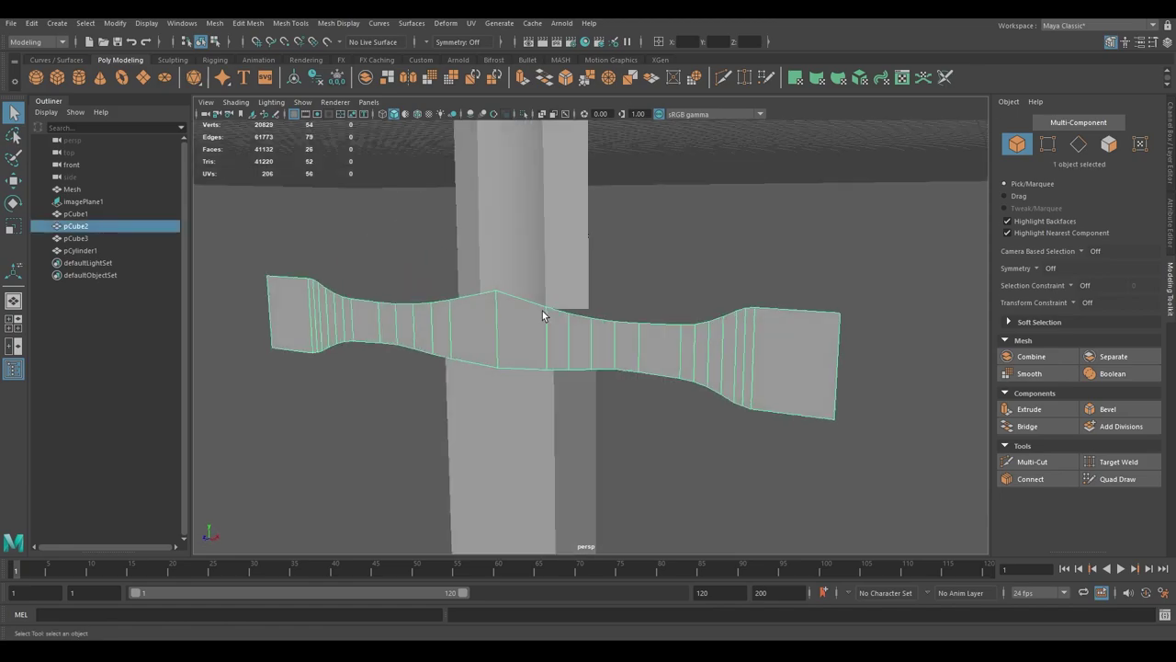
key("ctrl+e")
mouse_move(535, 315)
left_mouse_down("alt")
mouse_move(556, 426)
mouse_move(750, 246)
left_mouse_up("alt")
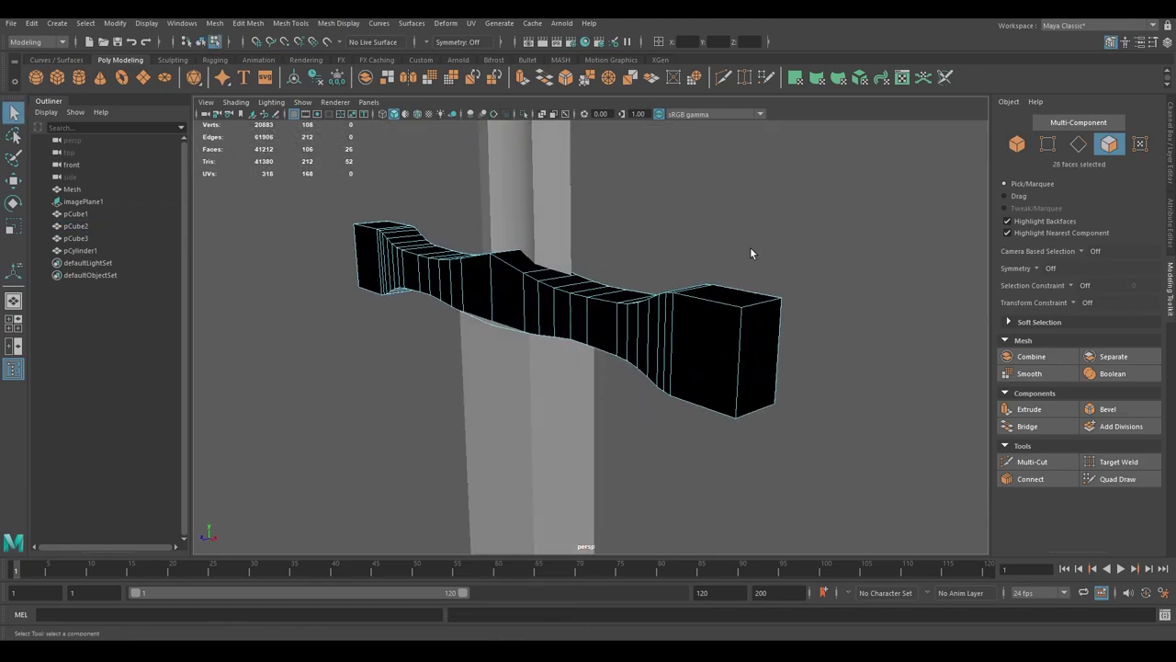
Reverse the crossguard's normals to fix its inverted dark shading
key("F8")
left_click(338, 23)
left_click(359, 65)
key("w")
mouse_move(723, 58)
left_mouse_down("alt")
mouse_move(633, 223)
mouse_move(688, 47)
mouse_move(714, 262)
mouse_move(622, 238)
mouse_move(524, 341)
mouse_move(633, 337)
left_mouse_up("alt")
key("q")
left_click(525, 341)
Delete the extra crossguard half and scale an edge loop with soft falloff
key("F10")
left_click(599, 273)
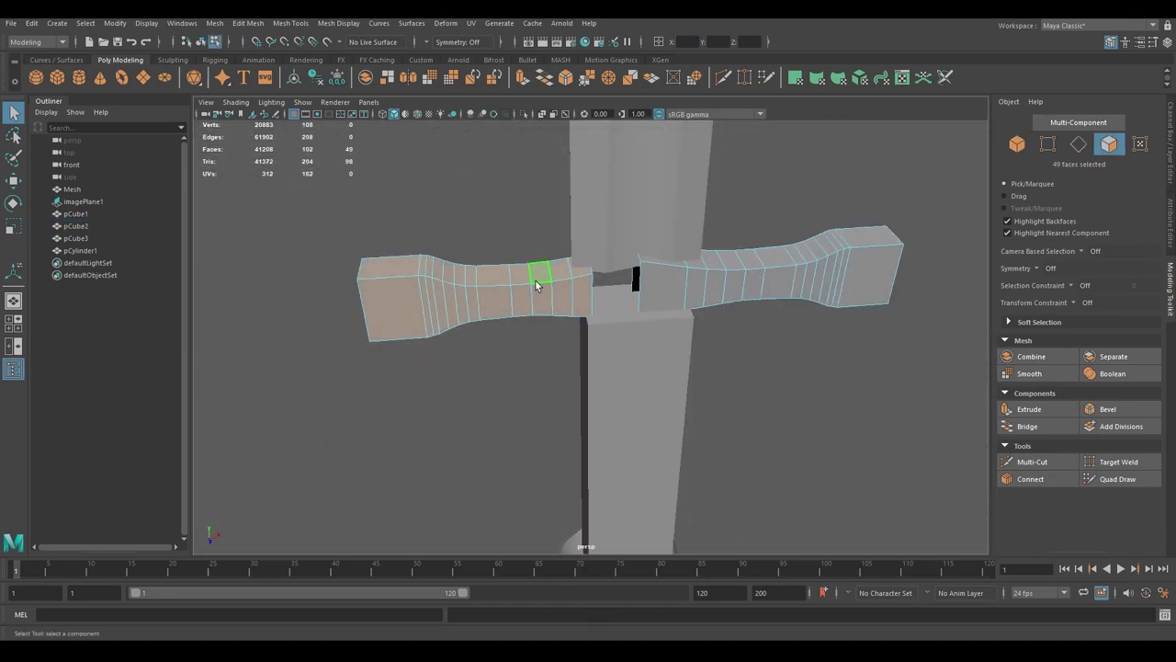
mouse_move(535, 279)
left_mouse_down("alt")
mouse_move(721, 325)
mouse_move(558, 306)
left_mouse_up("alt")
key("F10")
double_click(558, 307)
key("r")
key("b")
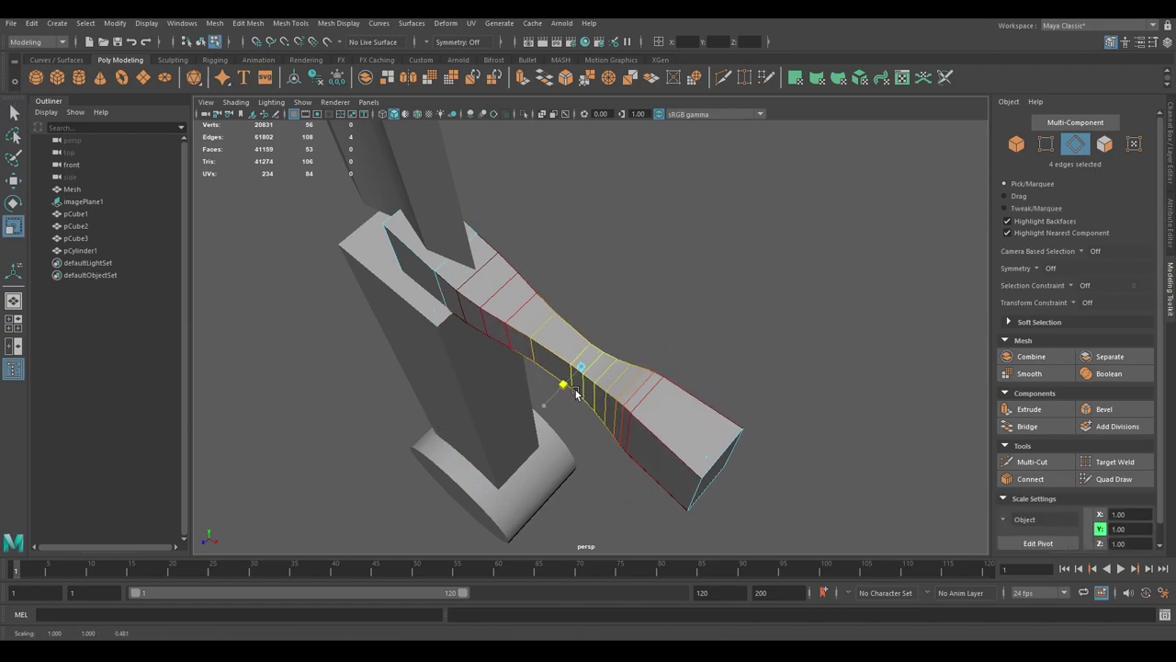
key("q")
Scale the edges at the crossguard's end so the arm flares outward
left_click_drag(576, 393, 512, 307, "alt")
key("q")
mouse_move(498, 355)
left_mouse_down("alt")
mouse_move(645, 437)
mouse_move(623, 323)
mouse_move(690, 253)
left_mouse_up("alt")
left_click(676, 437)
key("r")
mouse_move(606, 260)
left_mouse_down("alt")
mouse_move(623, 361)
mouse_move(674, 299)
mouse_move(634, 276)
left_mouse_up("alt")
right_click_drag(634, 276, 680, 248)
Mirror the crossguard across the blade again and add a polygon cylinder for the grip
left_click(214, 23)
left_click(242, 210)
mouse_move(368, 276)
left_mouse_down("alt")
mouse_move(427, 247)
mouse_move(538, 288)
mouse_move(441, 229)
left_mouse_up("alt")
mouse_move(641, 365)
left_mouse_down("alt")
mouse_move(748, 341)
mouse_move(593, 343)
mouse_move(588, 313)
left_mouse_up("alt")
left_click(78, 77)
Stretch the cylinder into a grip, moving its bottom ring down and top ring under the crossguard
key("f")
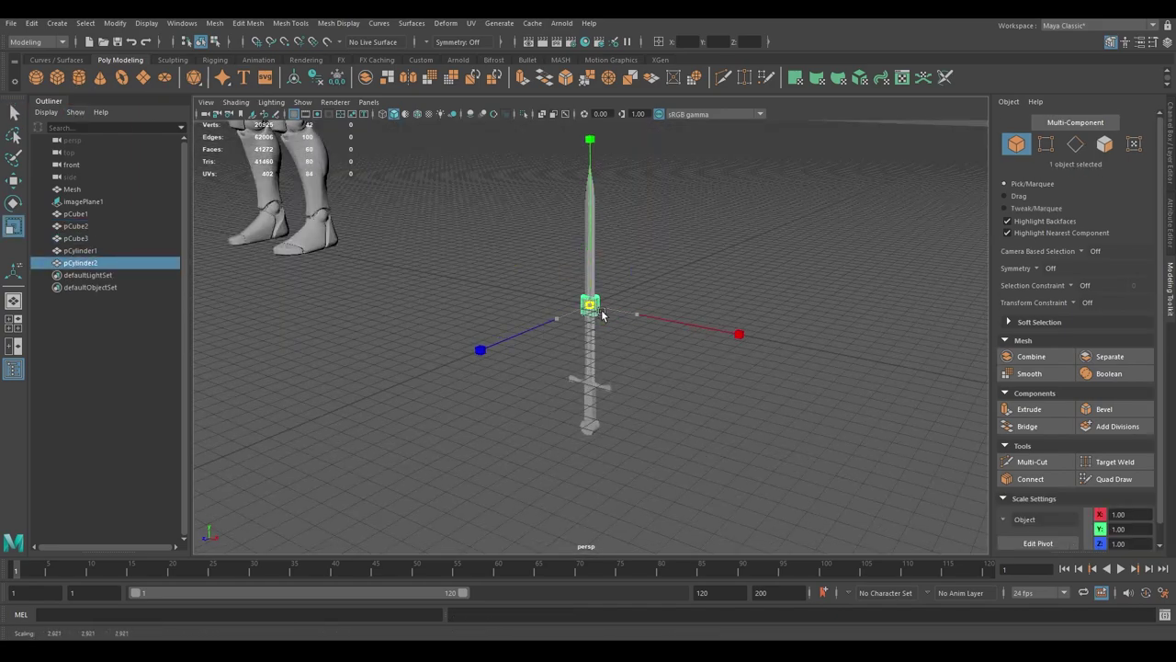
key("q")
left_click_drag(538, 394, 631, 345, "alt")
key("F9")
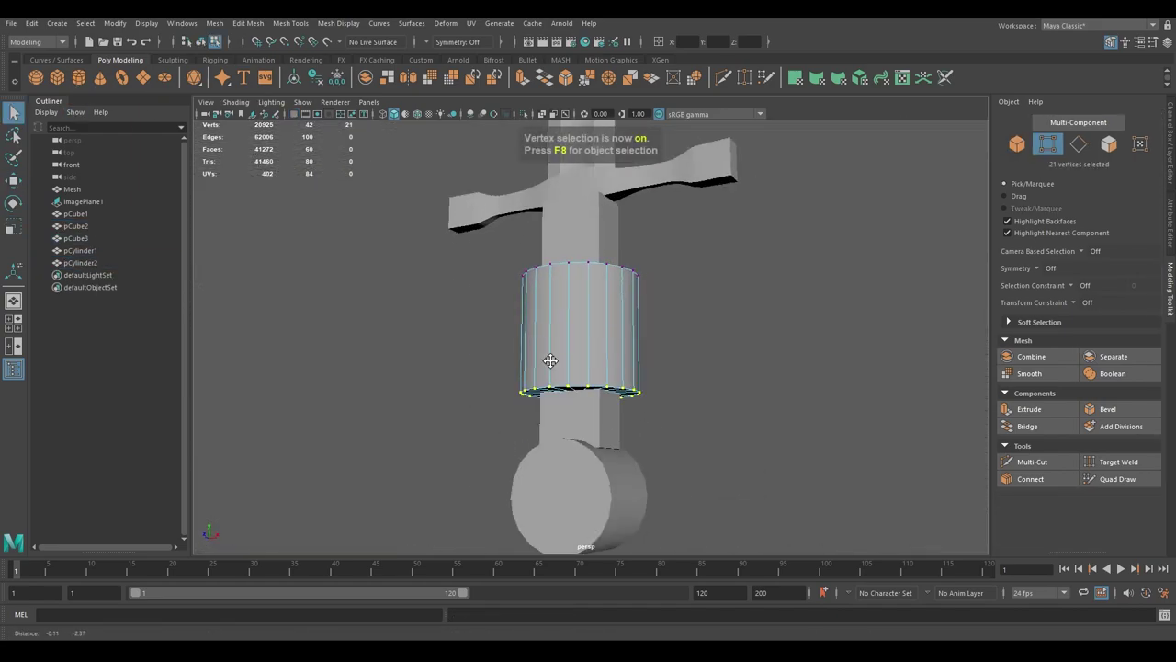
left_click_drag(496, 367, 680, 404)
key("w")
left_click_drag(588, 389, 588, 499)
left_click_drag(514, 304, 680, 330)
left_click_drag(600, 317, 600, 247)
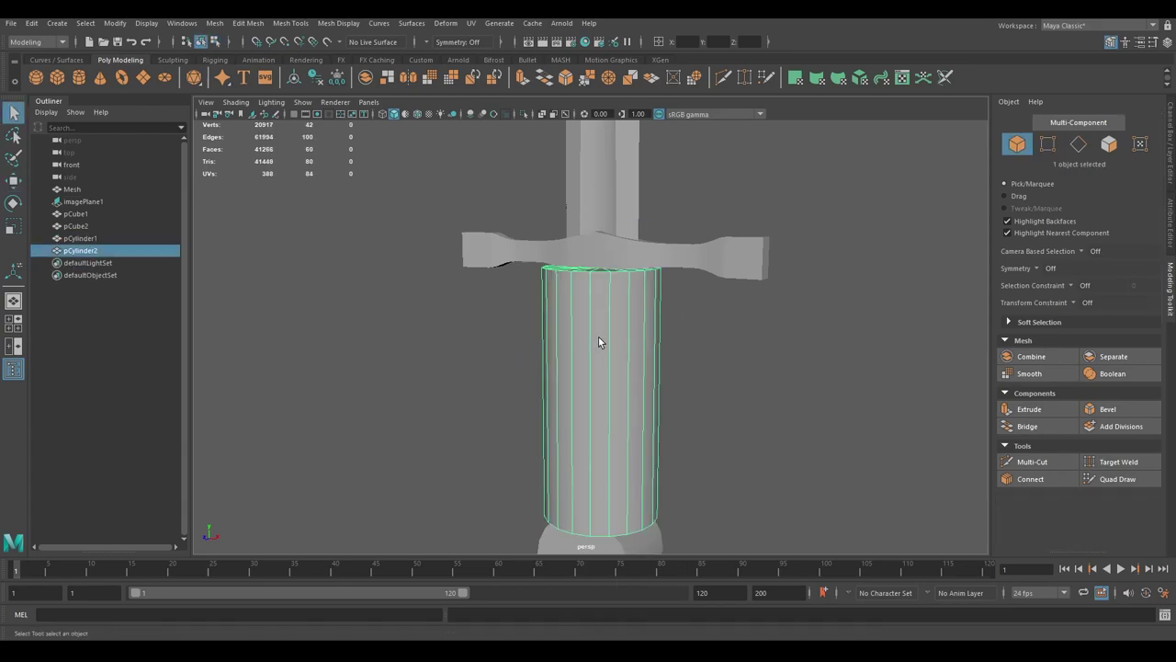
Scale the grip's top vertex ring in to taper its upper end
key("F9")
left_click_drag(714, 499, 481, 381)
key("r")
left_click_drag(600, 454, 560, 454)
left_click_drag(551, 386, 643, 349, "alt")
left_click_drag(695, 249, 524, 215)
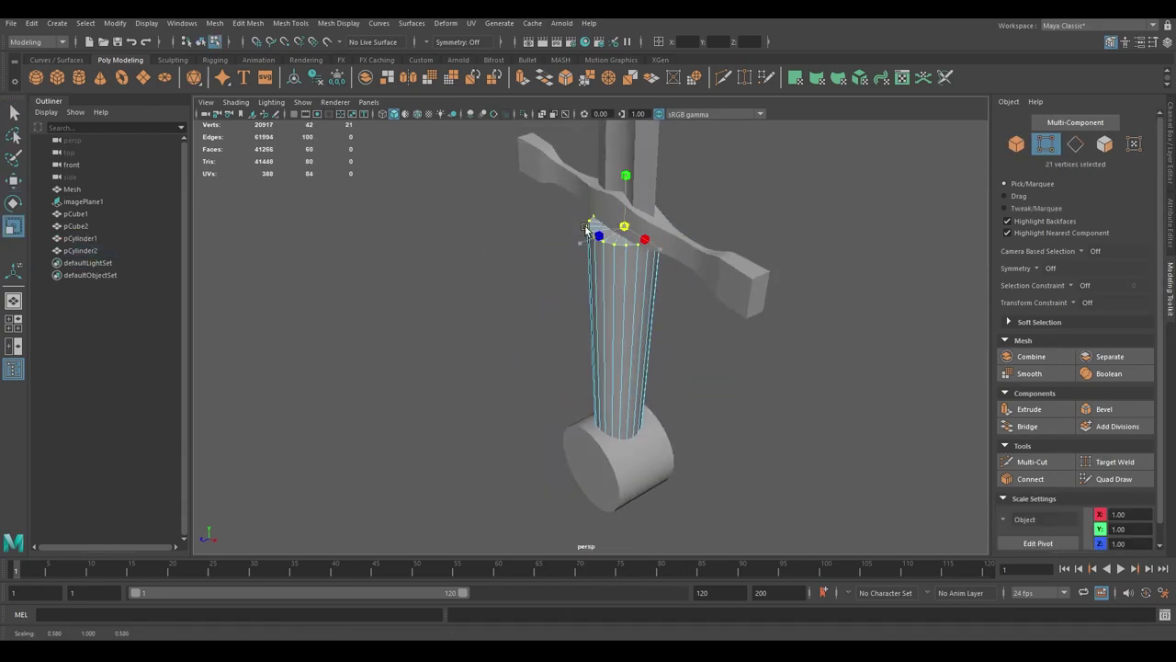
Select the grip's bottom-end vertices and shrink them so the grip tapers toward the pommel
left_click_drag(613, 243, 754, 442, "alt")
right_click_drag(755, 442, 374, 296, "alt")
left_click_drag(669, 552, 449, 362)
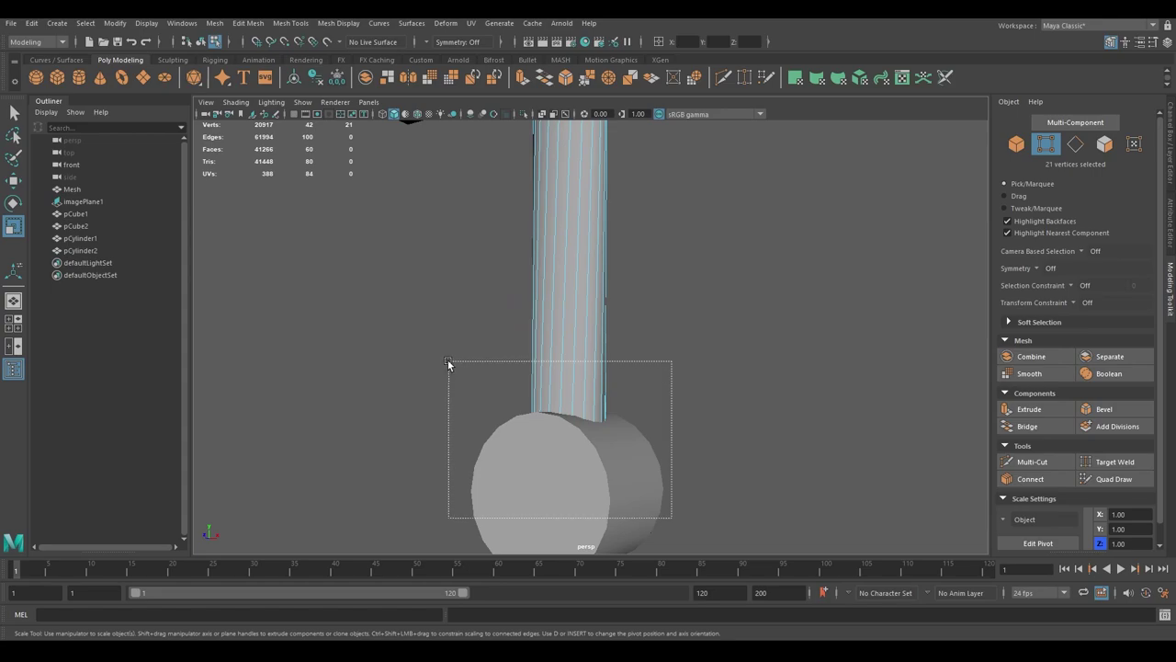
left_click_drag(451, 282, 679, 374, "alt")
right_click_drag(680, 374, 666, 392, "alt")
mouse_move(667, 392)
left_mouse_down("alt")
mouse_move(689, 396)
mouse_move(616, 384)
mouse_move(643, 337)
mouse_move(590, 348)
left_mouse_up("alt")
Isolate the grip to check its shape, then bring the rest of the sword back
key("F8")
key("ctrl+1")
left_click(616, 385)
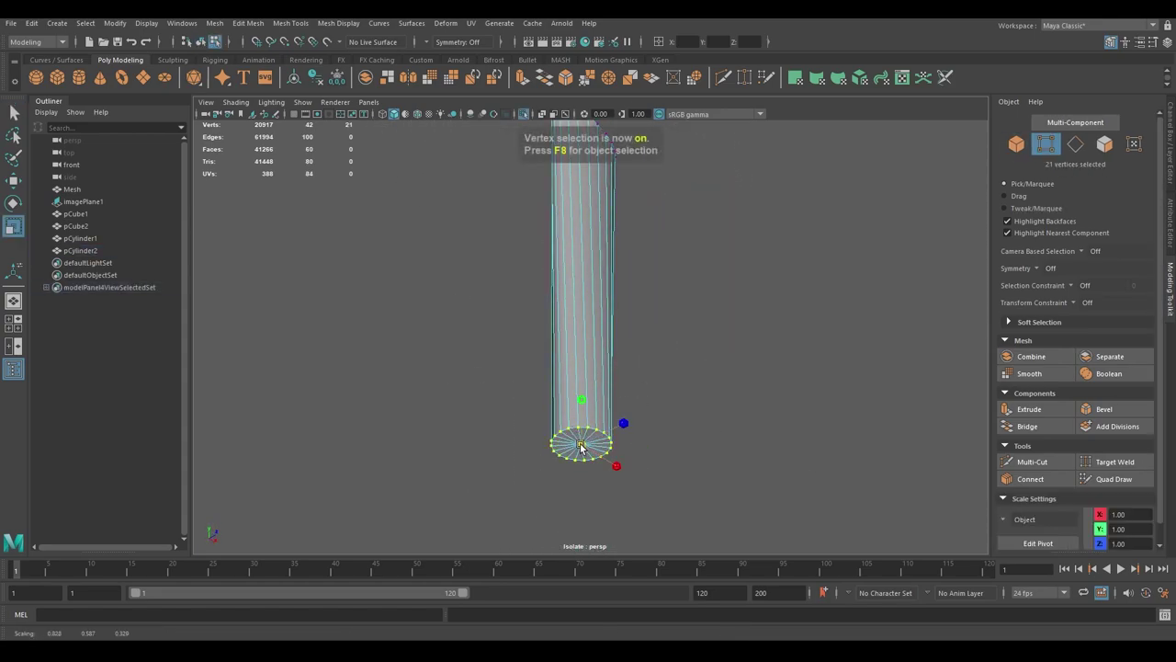
key("ctrl+1")
key("w")
left_click_drag(580, 448, 604, 338, "alt")
key("F8")
Select the pommel disc and pick its centre vertex for Chamfer Vertex
left_click_drag(574, 293, 640, 350, "alt")
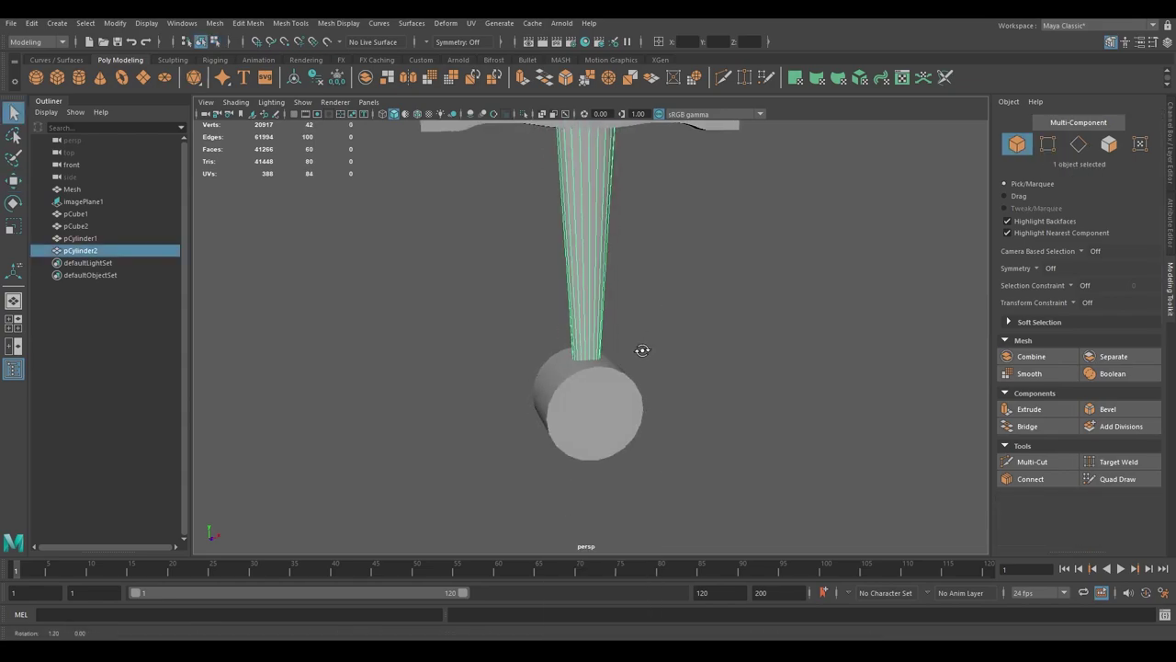
left_click(610, 394)
key("r")
mouse_move(609, 394)
left_mouse_down("alt")
mouse_move(686, 397)
mouse_move(548, 352)
mouse_move(653, 284)
mouse_move(662, 420)
left_mouse_up("alt")
key("F11")
key("q")
key("F9")
left_click(648, 420)
Chamfer the centre vertex to width 0.45 and delete the inner face to open a hole
right_click_drag(647, 420, 801, 352, "shift")
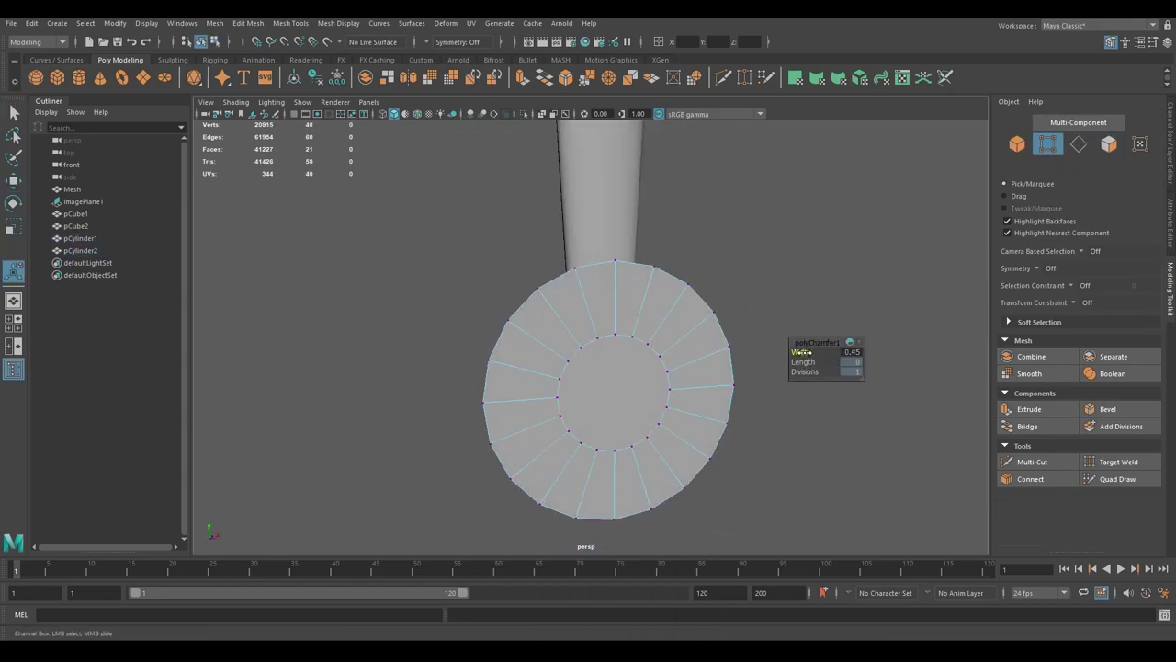
left_click(615, 382)
key("Delete")
key("F10")
double_click(604, 296)
key("r")
key("space")
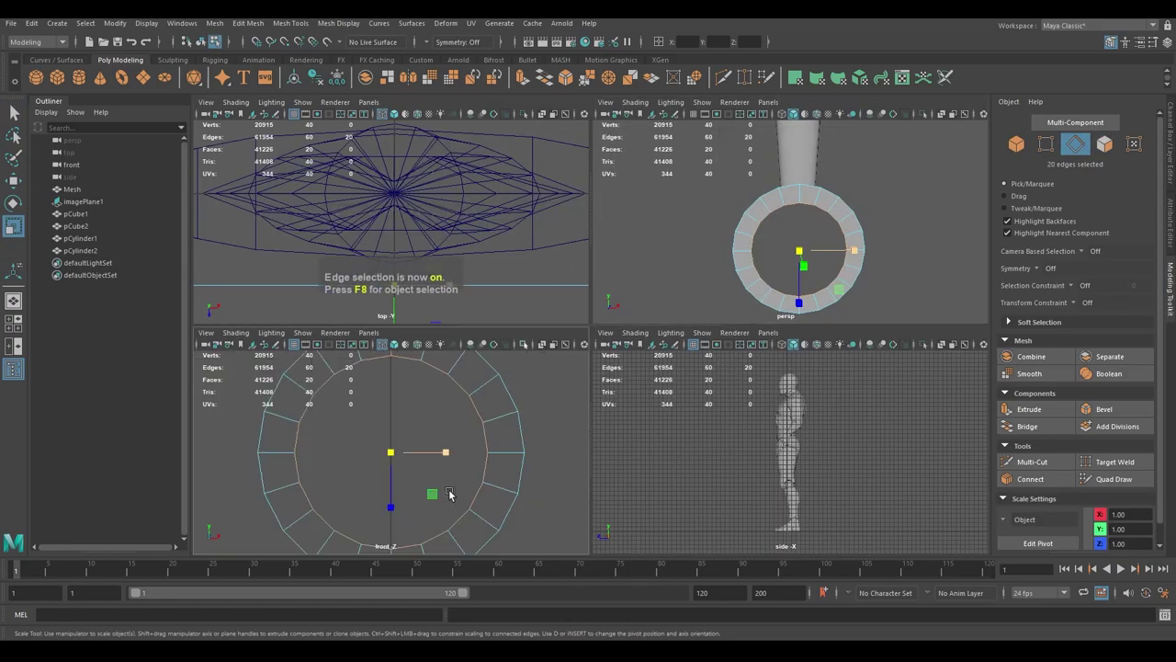
key("space")
key("space")
key("space")
Extrude the ring faces around the hole back to thicken the pommel ring
key("ctrl+F11")
mouse_move(791, 303)
left_mouse_down("alt")
mouse_move(675, 325)
mouse_move(516, 231)
left_mouse_up("alt")
key("q")
key("ctrl+e")
middle_click_drag(653, 315, 670, 361)
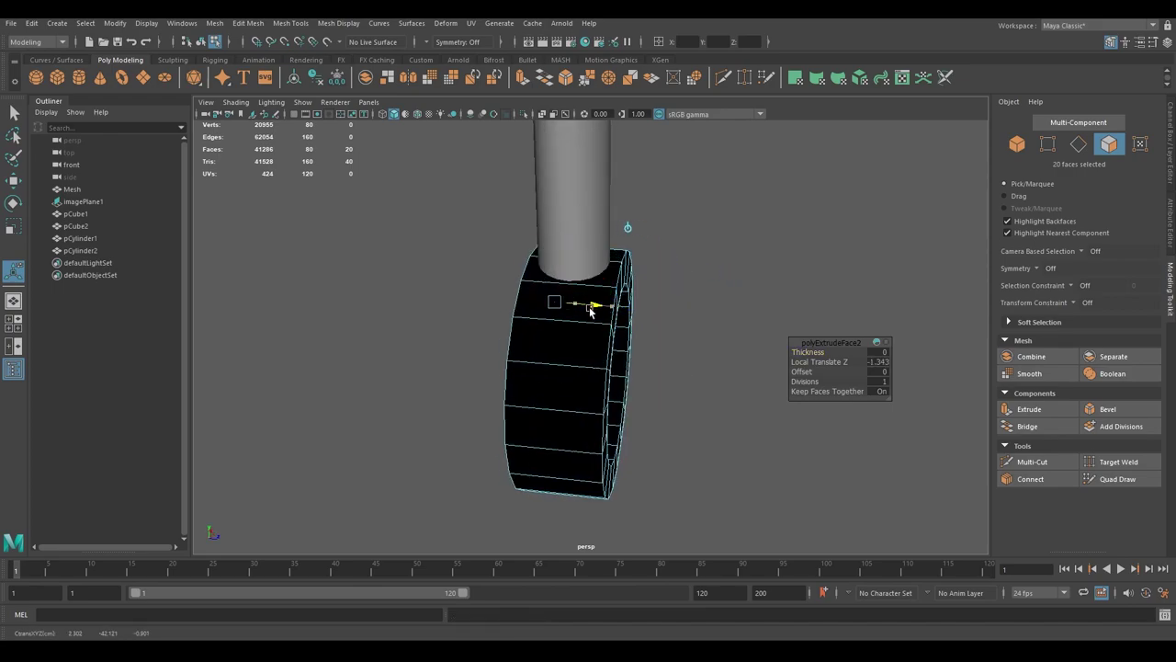
Reverse the pommel ring's normals and reselect the ring
left_click_drag(590, 311, 644, 276, "alt")
key("F8")
left_click(338, 23)
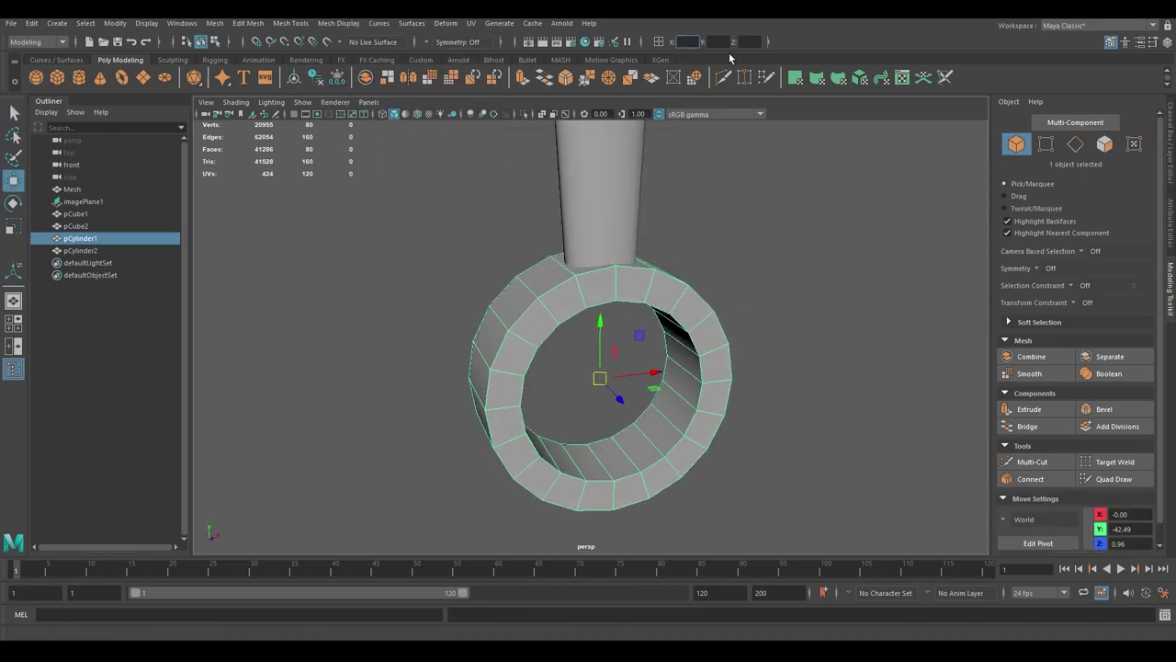
left_click_drag(729, 52, 800, 269, "alt")
key("q")
left_click(680, 315)
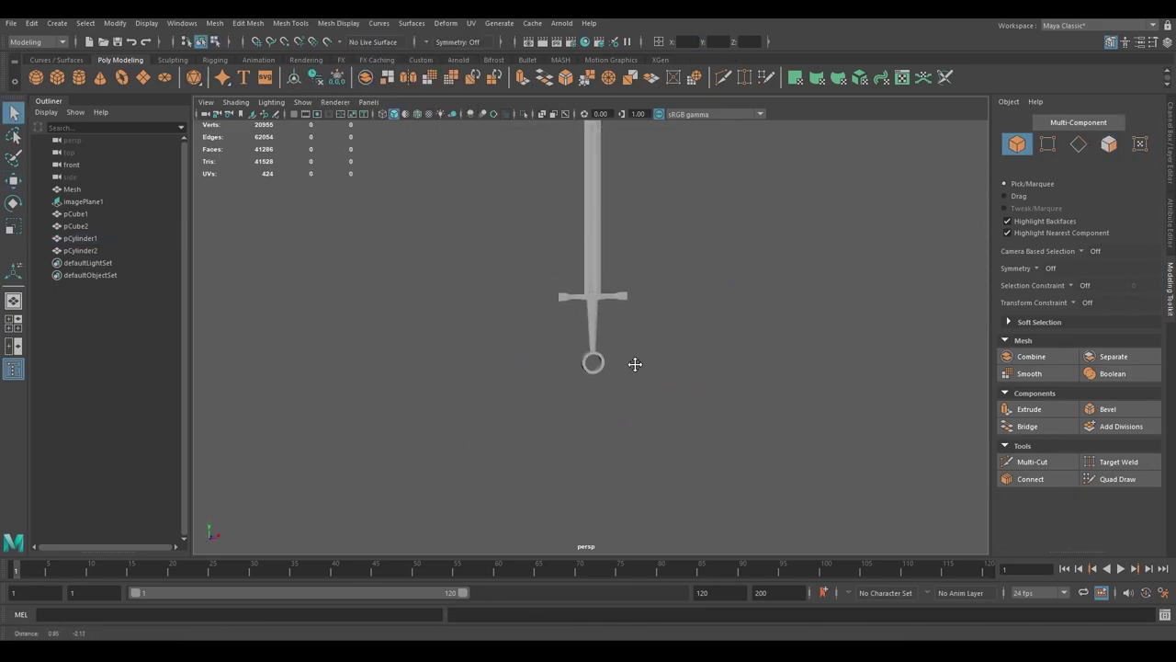
scroll(635, 364, "up", 5)
left_click(677, 380)
Extrude two faces at the ring's bottom downward into a small tab
right_click_drag(598, 317, 598, 341)
left_click(606, 328)
key("w")
left_click(612, 353, "shift")
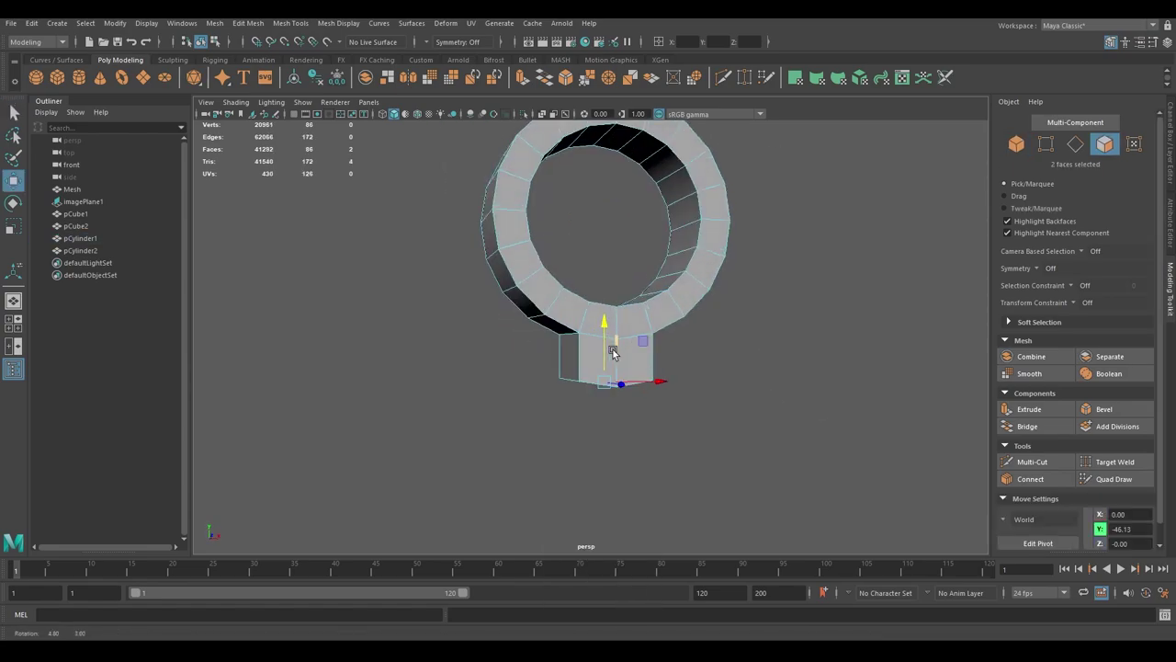
mouse_move(613, 353)
left_mouse_down("alt")
mouse_move(690, 406)
mouse_move(597, 329)
left_mouse_up("alt")
key("r")
Multi-Cut a loop across the tab and scale its lower end to taper it
key("q")
mouse_move(621, 385)
left_mouse_down("alt")
mouse_move(606, 342)
mouse_move(611, 365)
mouse_move(643, 349)
left_mouse_up("alt")
right_click_drag(643, 350, 615, 357, "shift")
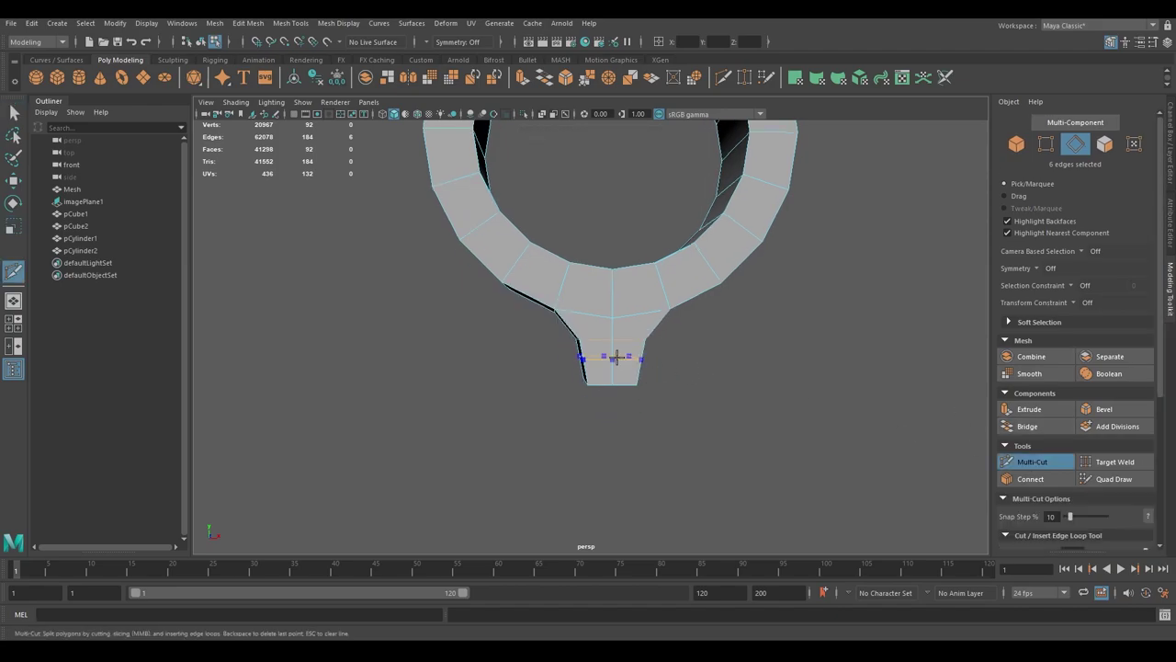
key("r")
mouse_move(593, 368)
left_mouse_down("alt")
mouse_move(751, 362)
mouse_move(654, 364)
mouse_move(695, 352)
mouse_move(622, 389)
mouse_move(683, 314)
left_mouse_up("alt")
left_click(630, 386)
right_click_drag(682, 314, 691, 374)
left_click_drag(691, 373, 651, 346, "alt")
right_click_drag(652, 347, 628, 267, "alt")
Select the grip's top edge loop and scale it into a rim
left_click_drag(627, 267, 641, 373, "alt")
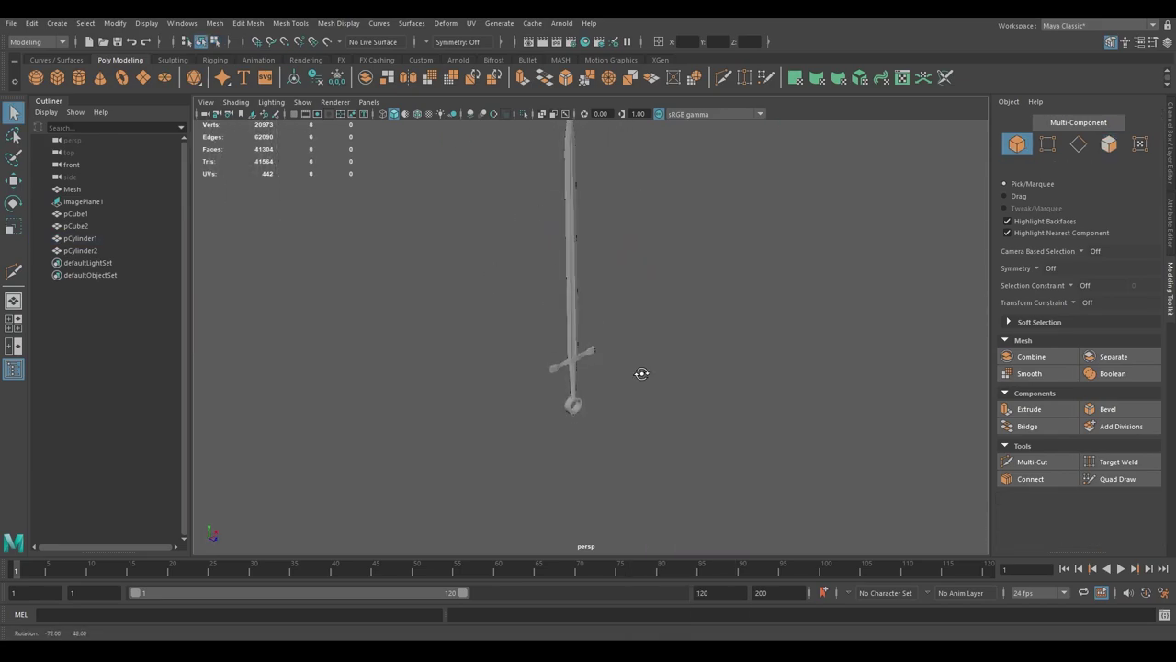
right_click_drag(640, 373, 540, 300, "alt")
left_click(611, 321)
key("f")
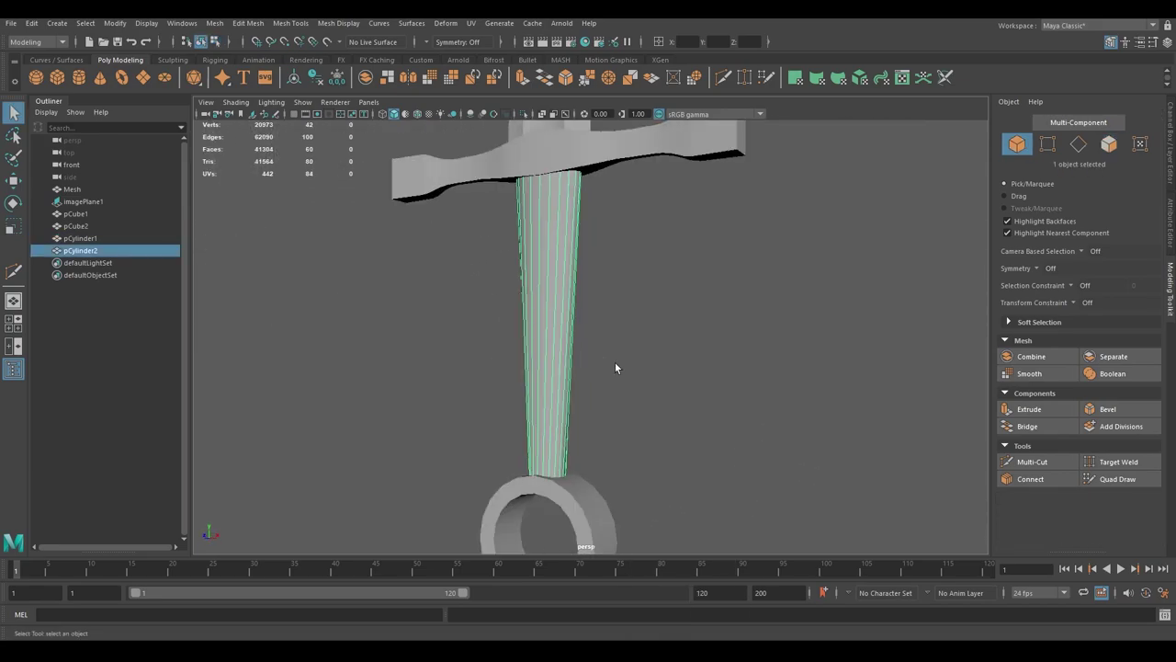
mouse_move(616, 368)
left_mouse_down("alt")
mouse_move(594, 284)
mouse_move(514, 204)
left_mouse_up("alt")
right_click_drag(515, 204, 588, 258, "alt")
mouse_move(643, 283)
left_mouse_down()
mouse_move(598, 271)
mouse_move(582, 213)
mouse_move(733, 284)
mouse_move(619, 312)
left_mouse_up()
double_click(569, 275)
key("w")
key("r")
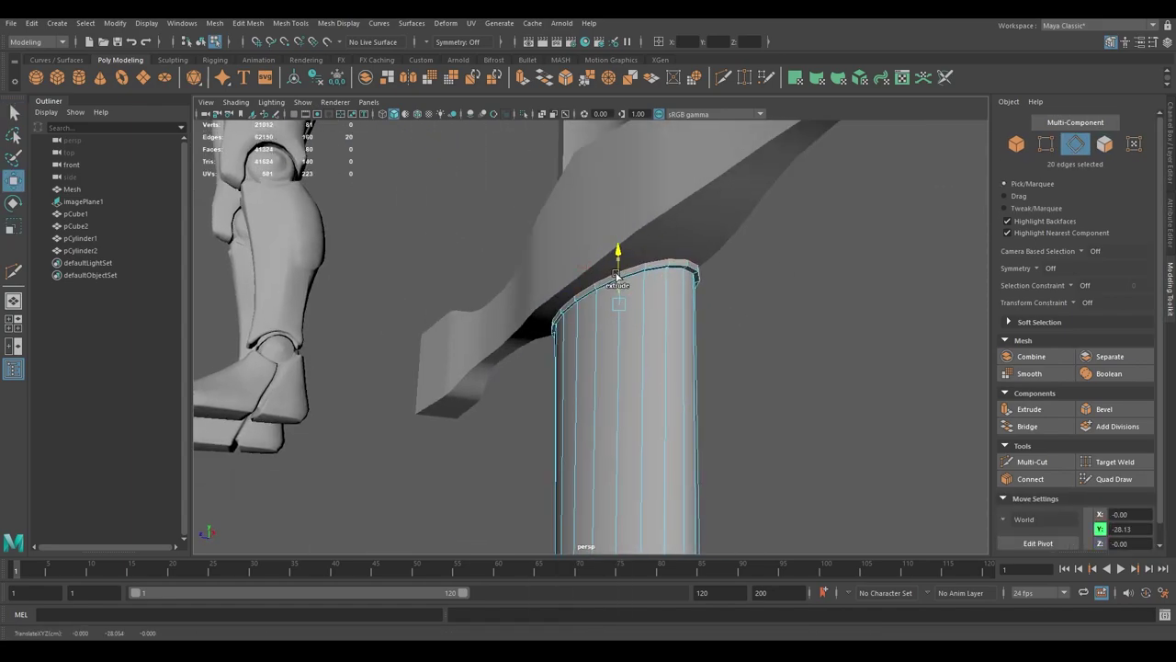
Return to a front view of the sword and check the pommel ring
mouse_move(620, 271)
left_mouse_down("alt")
mouse_move(691, 304)
mouse_move(589, 290)
mouse_move(616, 300)
left_mouse_up("alt")
key("F8")
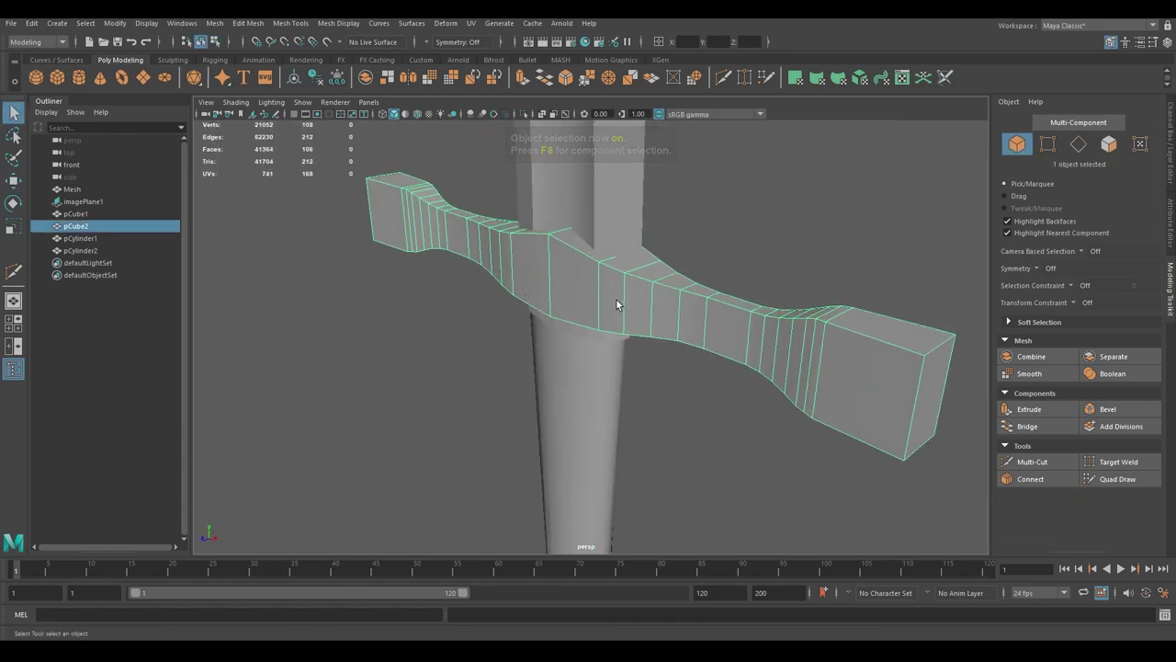
scroll(572, 256, "down", 3)
key("q")
mouse_move(572, 255)
left_mouse_down("alt")
mouse_move(644, 265)
mouse_move(447, 358)
left_mouse_up("alt")
scroll(600, 370, "up", 3)
left_click(600, 370)
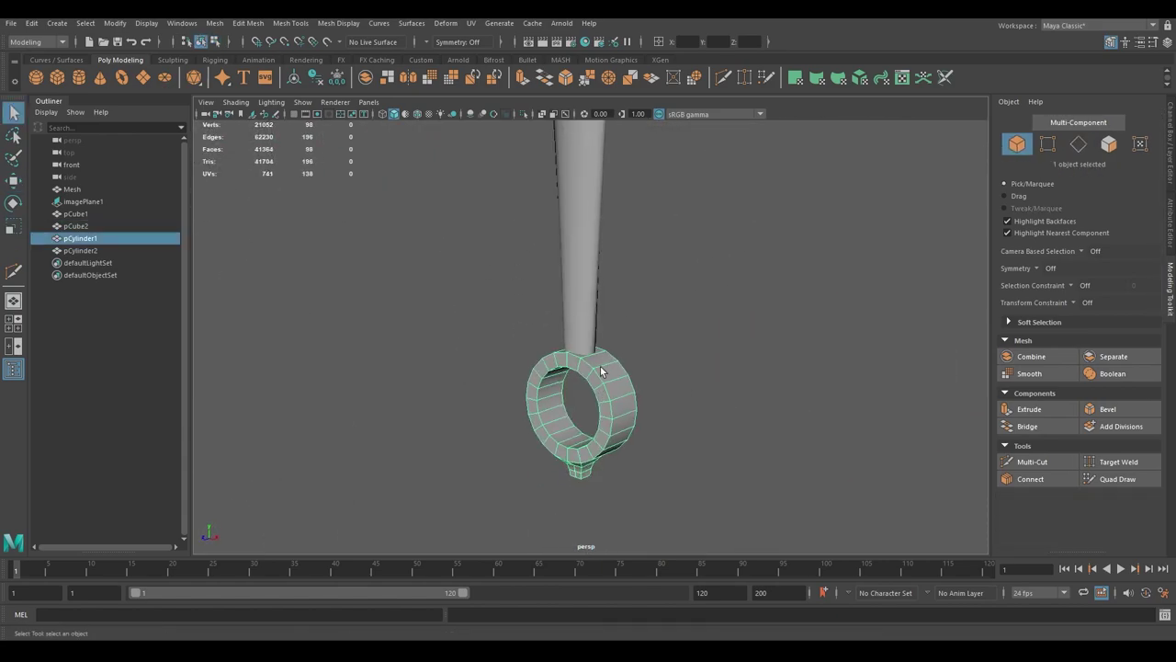
scroll(578, 377, "down", 5)
key("q")
left_click(561, 257)
scroll(574, 350, "up", 5)
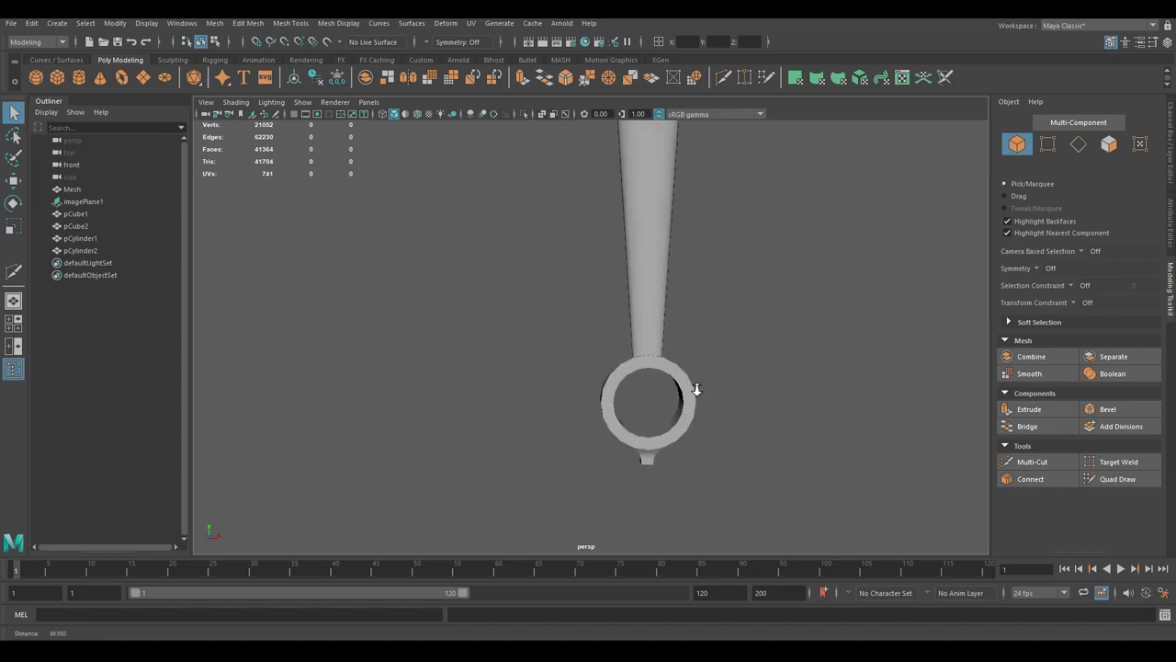
Delete the faces of the grip's bottom cap
left_click(566, 341)
key("F11")
scroll(588, 312, "up", 5)
mouse_move(566, 340)
left_mouse_down("alt")
mouse_move(588, 313)
mouse_move(478, 281)
left_mouse_up("alt")
left_click(603, 275)
double_click(602, 275)
key("Delete")
Extrude the open bottom edge loop of the grip into a flared rim
key("F10")
double_click(570, 399)
key("w")
key("ctrl+e")
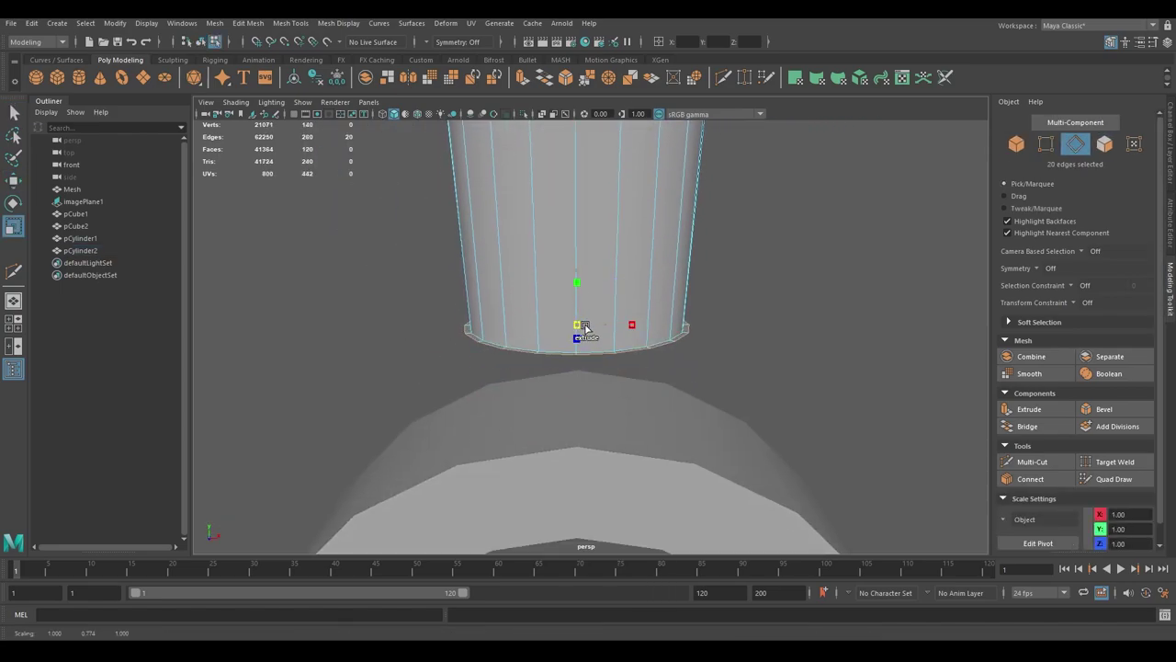
scroll(603, 357, "down", 5)
Select the pommel ring and widen it
key("F8")
left_click(655, 362)
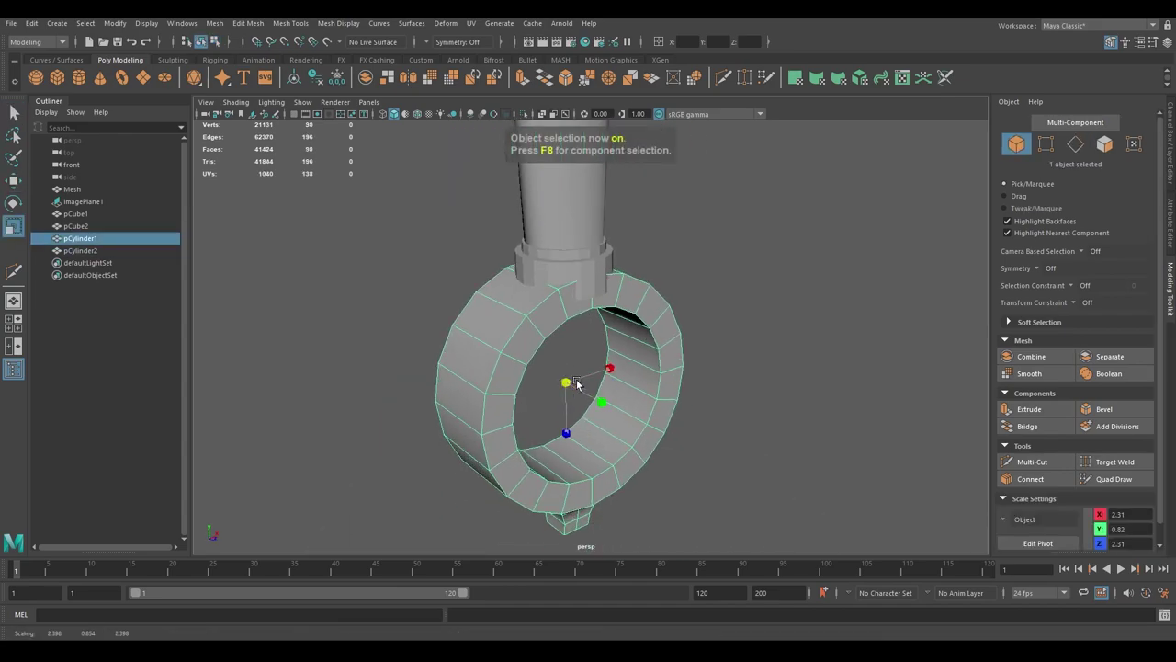
key("q")
Isolate the grip and apply Soften Edge to it
left_click(580, 237)
key("ctrl+1")
key("f")
left_click(338, 23)
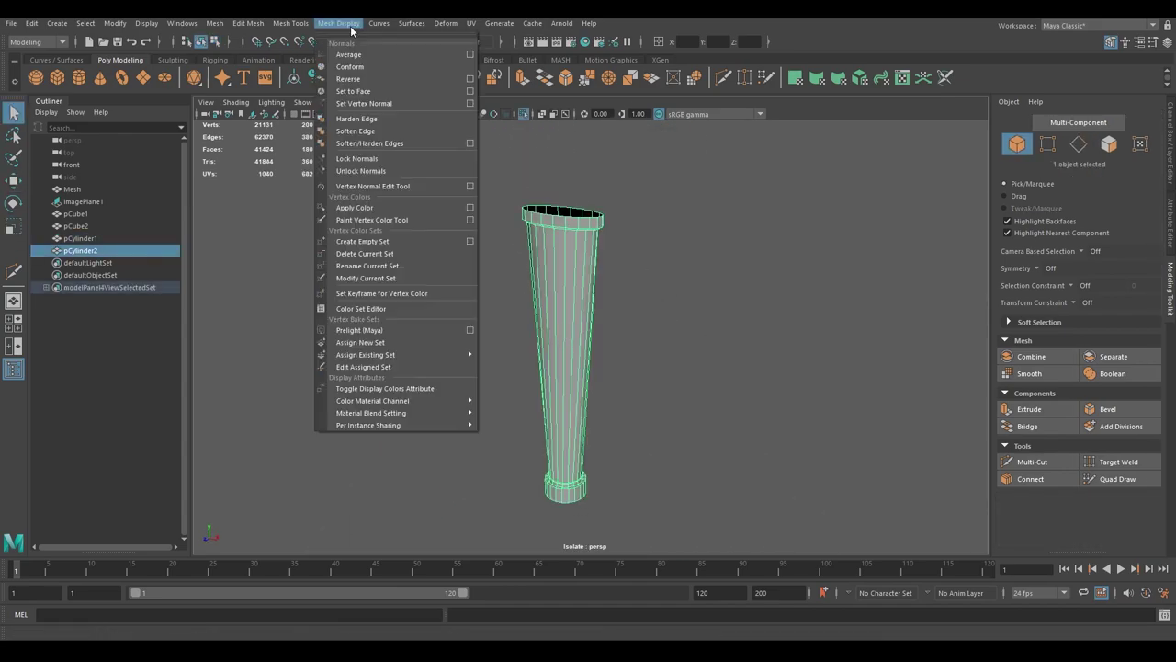
left_click(377, 221)
left_click(531, 187)
Select faces around the top rim, then soften all of the grip's edges
scroll(729, 226, "up", 5)
key("F11")
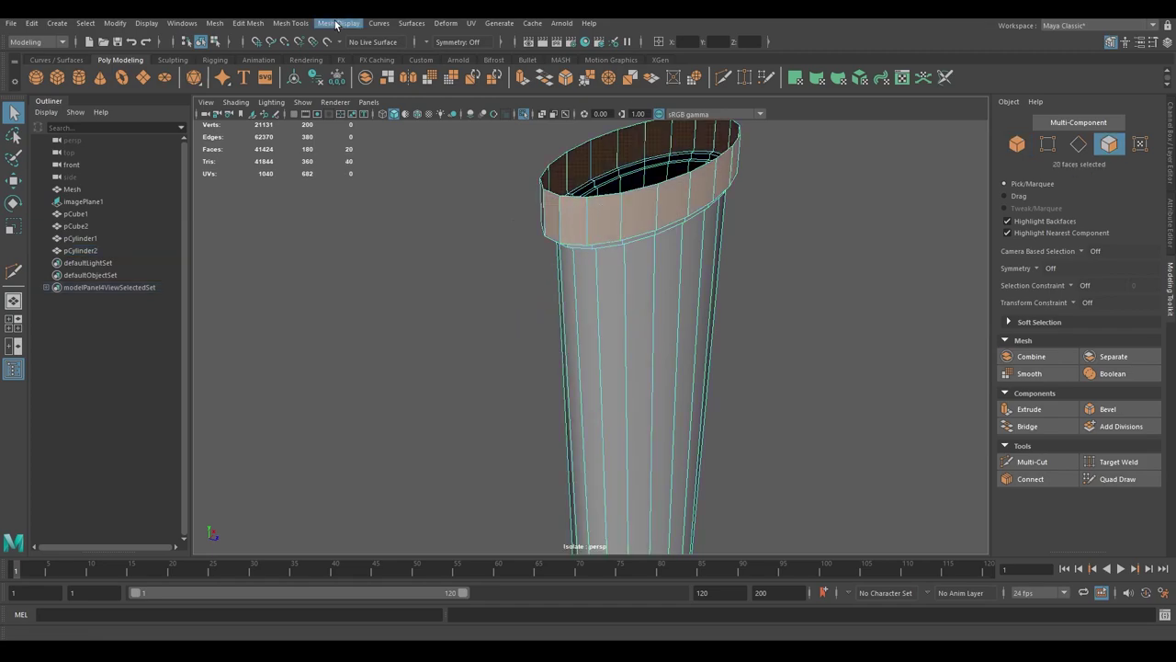
left_click(338, 23)
left_click(415, 167)
key("F8")
left_click_drag(415, 167, 619, 319, "alt")
scroll(600, 242, "up", 3)
left_click(600, 243)
left_click(338, 23)
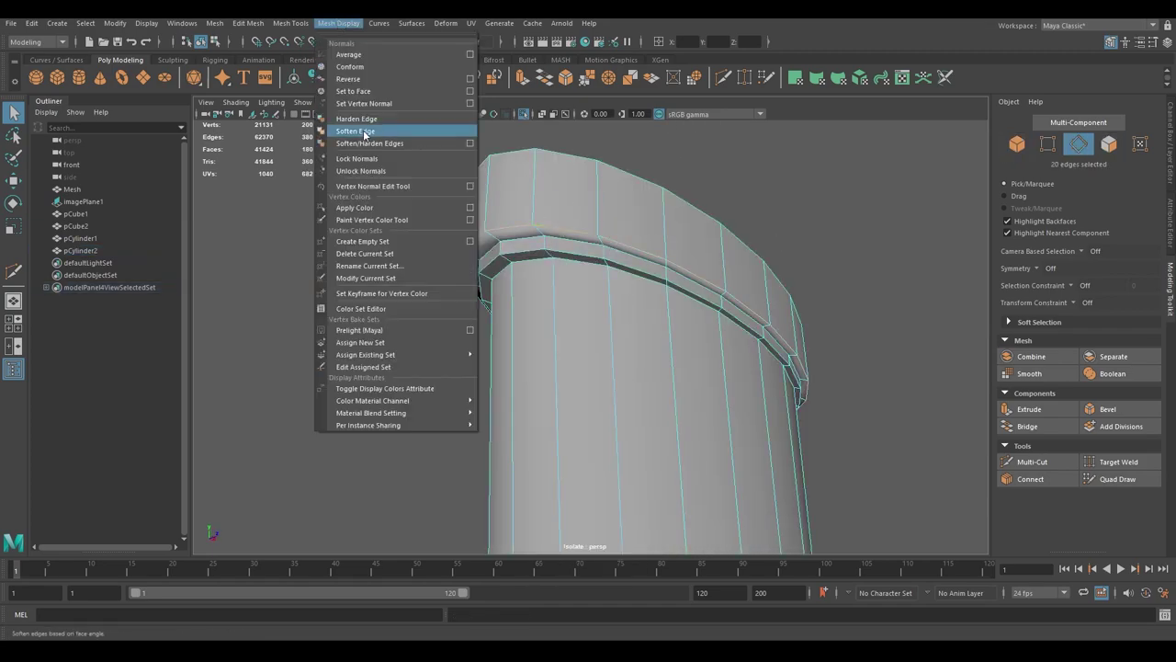
left_click(401, 186)
left_click(401, 185)
Select the edges along the rim's bevel and apply Harden Edge to keep them crisp
mouse_move(400, 185)
left_mouse_down("alt")
mouse_move(546, 231)
mouse_move(451, 239)
left_mouse_up("alt")
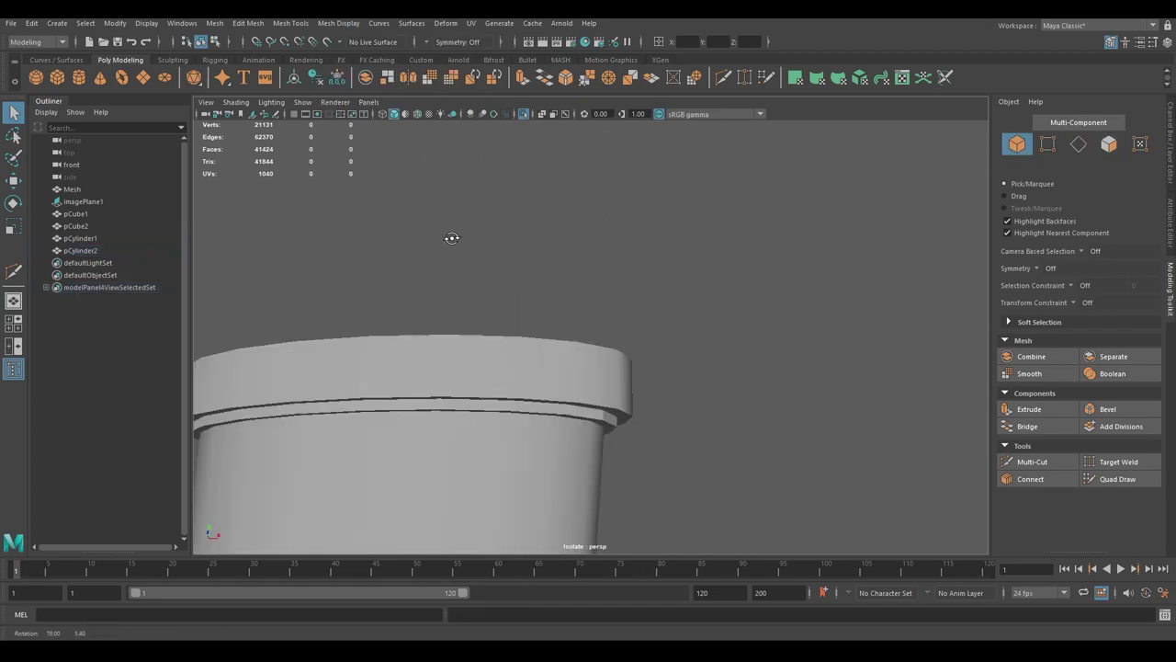
left_click(633, 317)
left_click_drag(698, 334, 564, 308, "alt")
right_click_drag(565, 308, 564, 339)
left_click(338, 23)
left_click(400, 186)
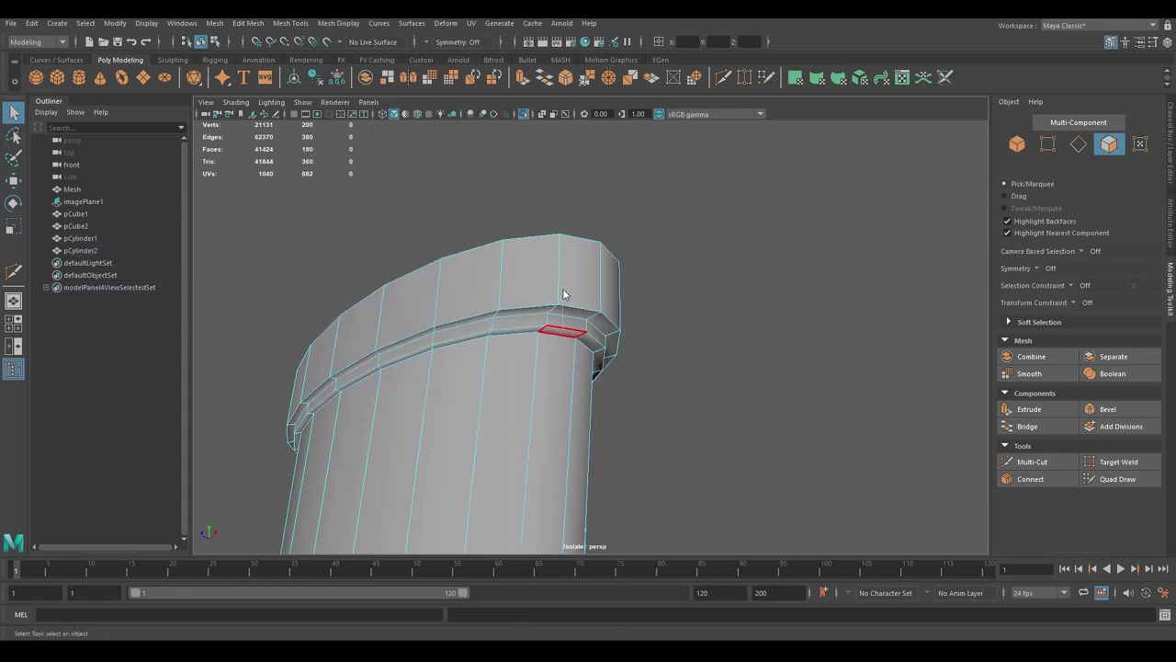
left_click(338, 23)
left_click(401, 186)
right_click_drag(592, 202, 588, 204)
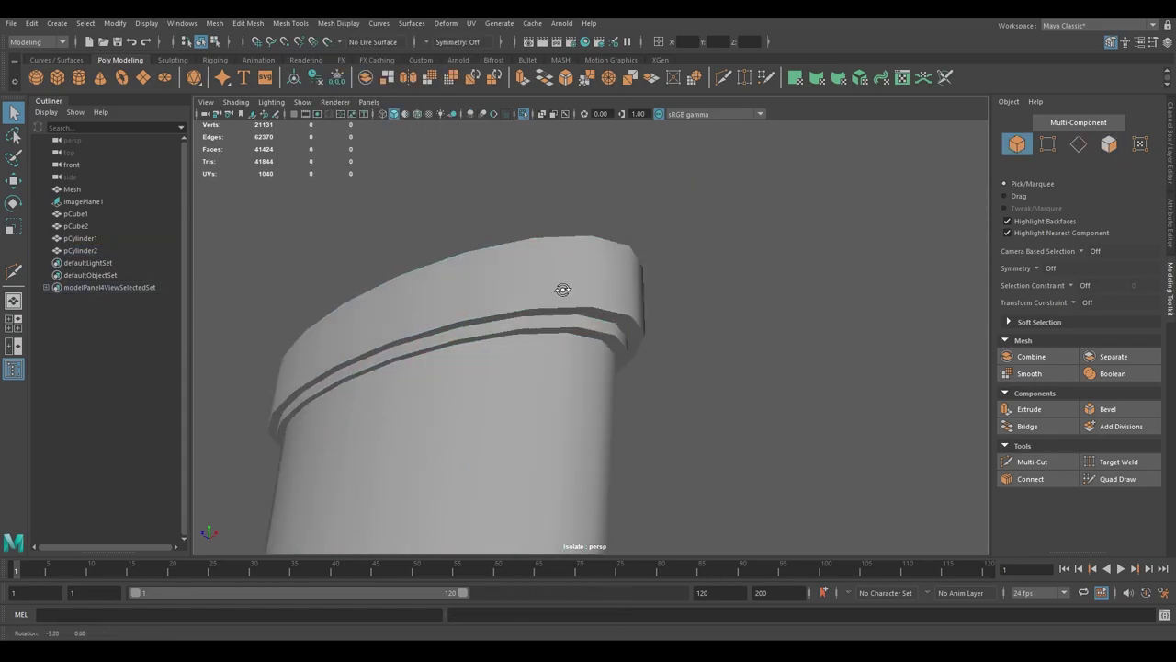
scroll(559, 288, "down", 5)
left_click_drag(623, 355, 675, 297, "alt")
Select faces on the pommel ring's inner wall and extrude them into a post
key("f")
left_click(551, 302)
scroll(552, 302, "down", 10)
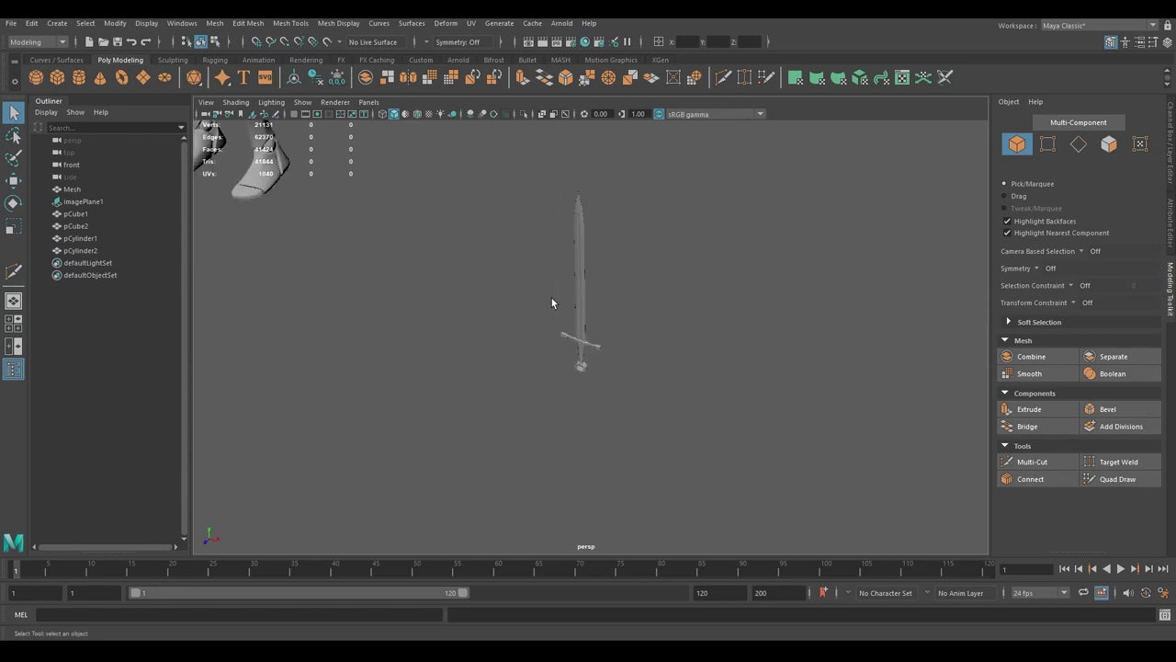
scroll(630, 359, "up", 10)
left_click(644, 359)
mouse_move(643, 359)
left_mouse_down("alt")
mouse_move(564, 207)
mouse_move(549, 244)
mouse_move(604, 256)
mouse_move(597, 358)
mouse_move(612, 472)
mouse_move(644, 313)
left_mouse_up("alt")
scroll(555, 205, "up", 3)
key("F11")
left_click(603, 257, "shift")
key("w")
Scale the extruded post to fit the ring's opening, then return to object mode
scroll(624, 328, "up", 5)
scroll(624, 328, "down", 5)
mouse_move(641, 436)
left_mouse_down("alt")
mouse_move(524, 302)
mouse_move(522, 135)
mouse_move(599, 231)
mouse_move(614, 315)
left_mouse_up("alt")
key("r")
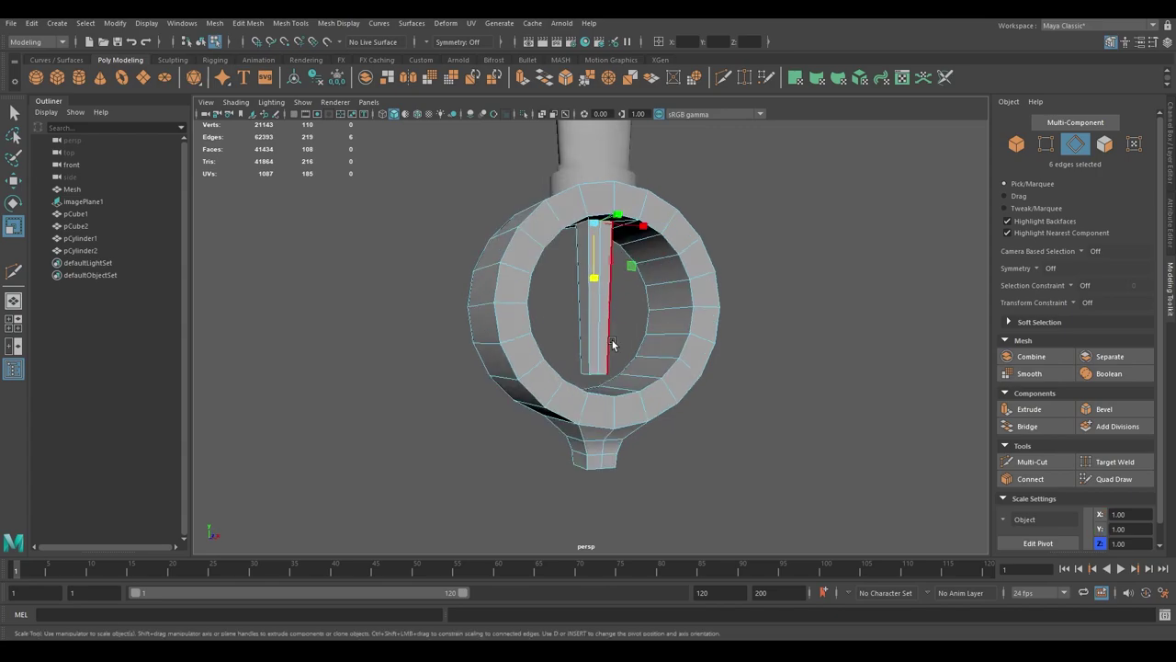
key("q")
scroll(614, 316, "up", 5)
key("F8")
Select the crossguard pCube2 and frame it in view
scroll(599, 213, "down", 10)
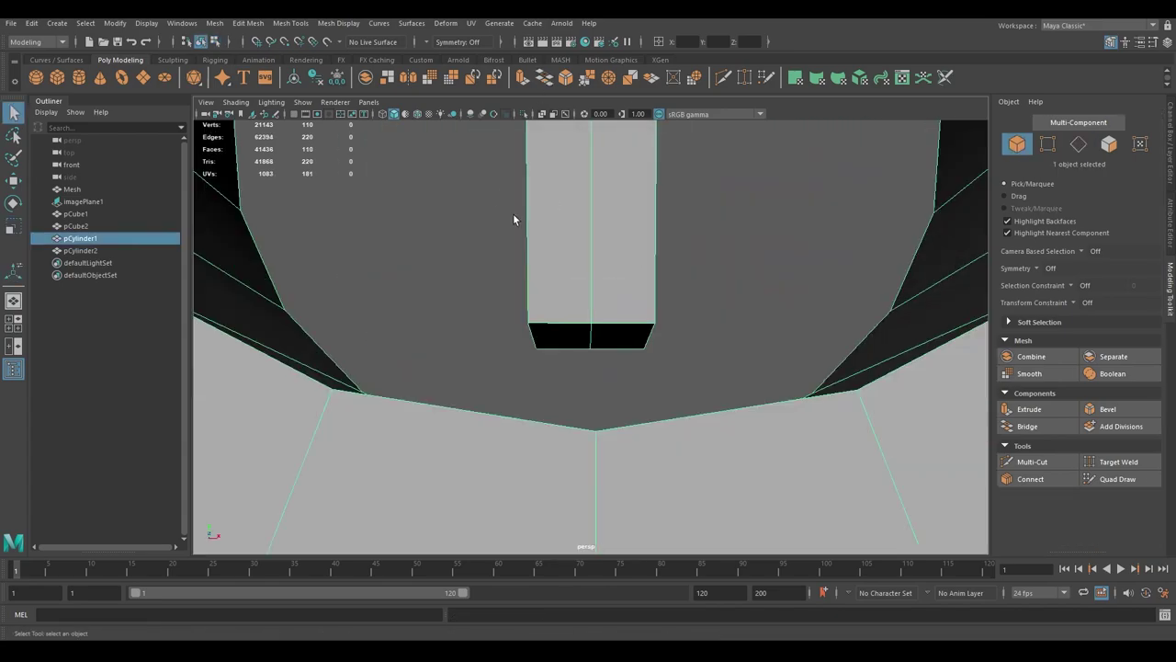
scroll(513, 214, "down", 10)
right_click_drag(583, 253, 478, 273, "alt")
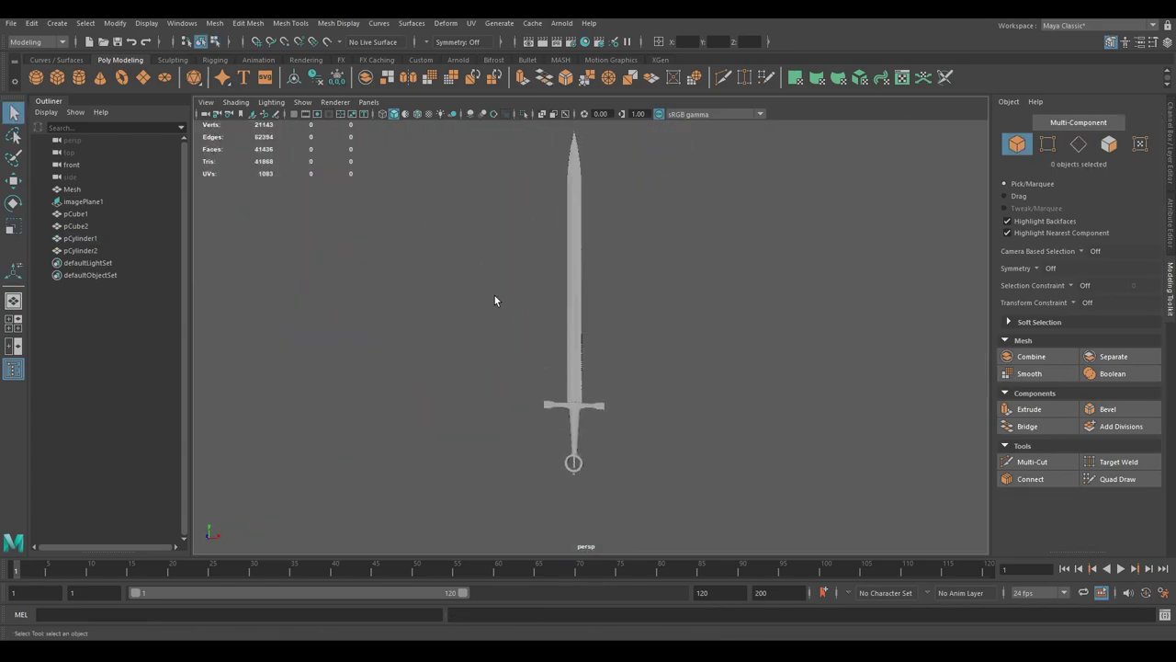
mouse_move(494, 300)
left_mouse_down("alt")
mouse_move(559, 289)
mouse_move(515, 275)
mouse_move(499, 336)
left_mouse_up("alt")
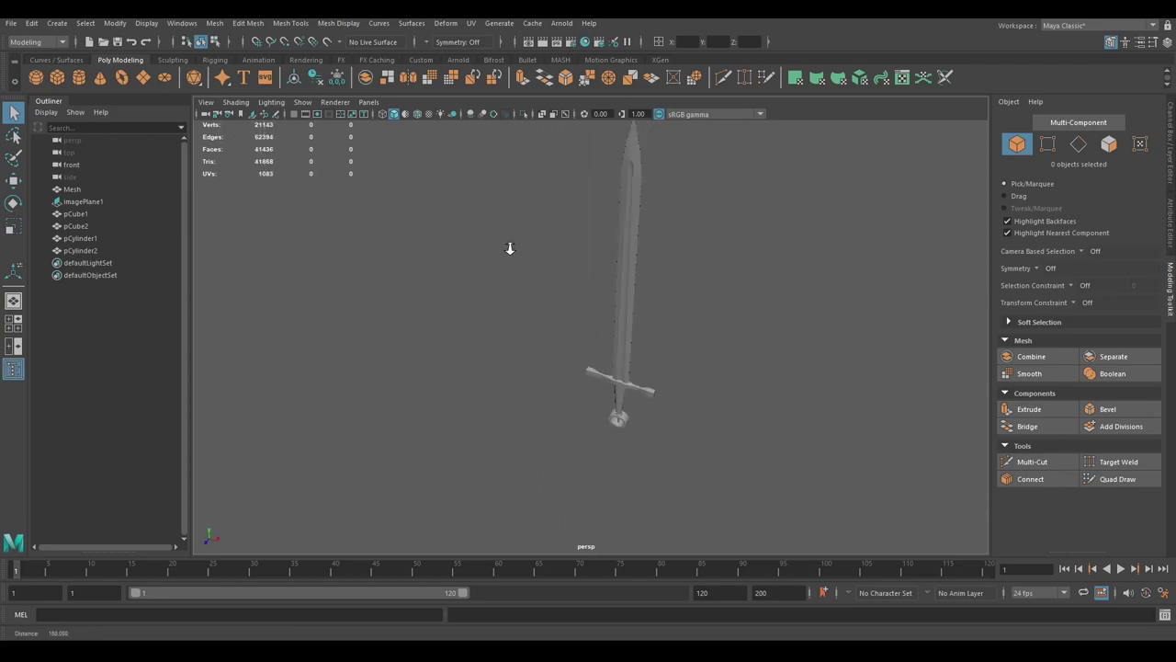
left_click(584, 407)
key("f")
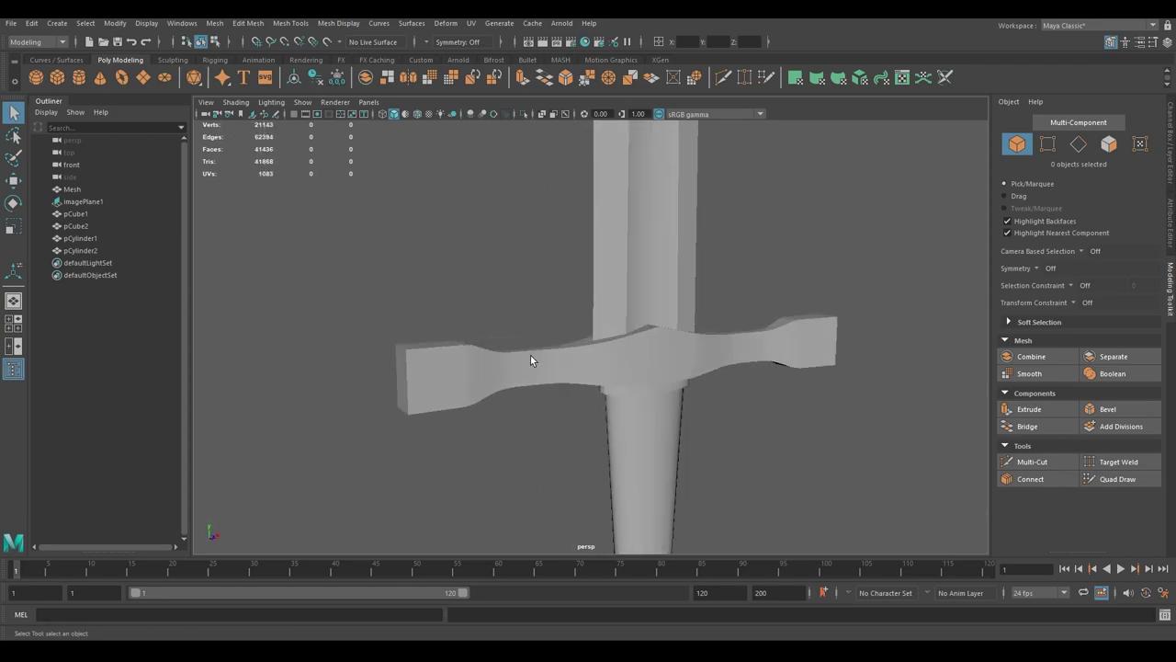
left_click_drag(530, 355, 586, 409, "alt")
left_click_drag(680, 440, 480, 407, "alt")
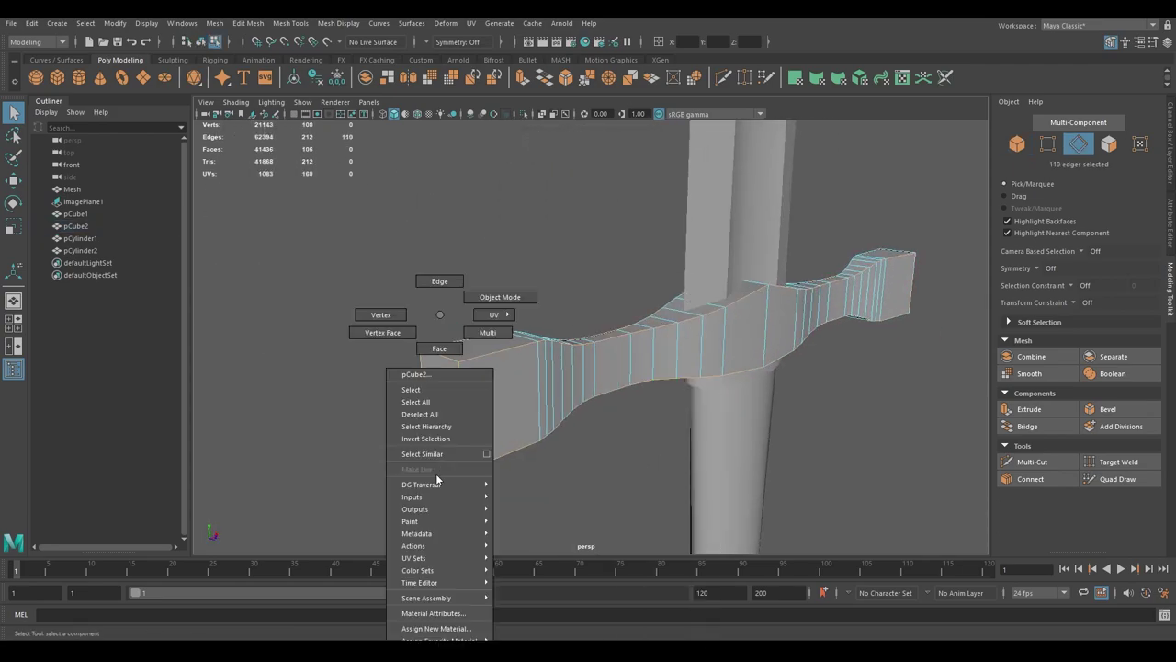
Bevel the crossguard's edges with 2 segments, then deselect it
right_click_drag(441, 315, 435, 473, "shift")
scroll(632, 424, "up", 3)
left_click_drag(804, 361, 811, 361)
right_click_drag(709, 302, 777, 289)
mouse_move(777, 288)
left_mouse_down("alt")
mouse_move(682, 327)
mouse_move(667, 380)
mouse_move(675, 262)
mouse_move(622, 335)
left_mouse_up("alt")
left_click(682, 327)
Convert the grip collar's face ring to edges and bevel the rim
right_click_drag(622, 335, 575, 304)
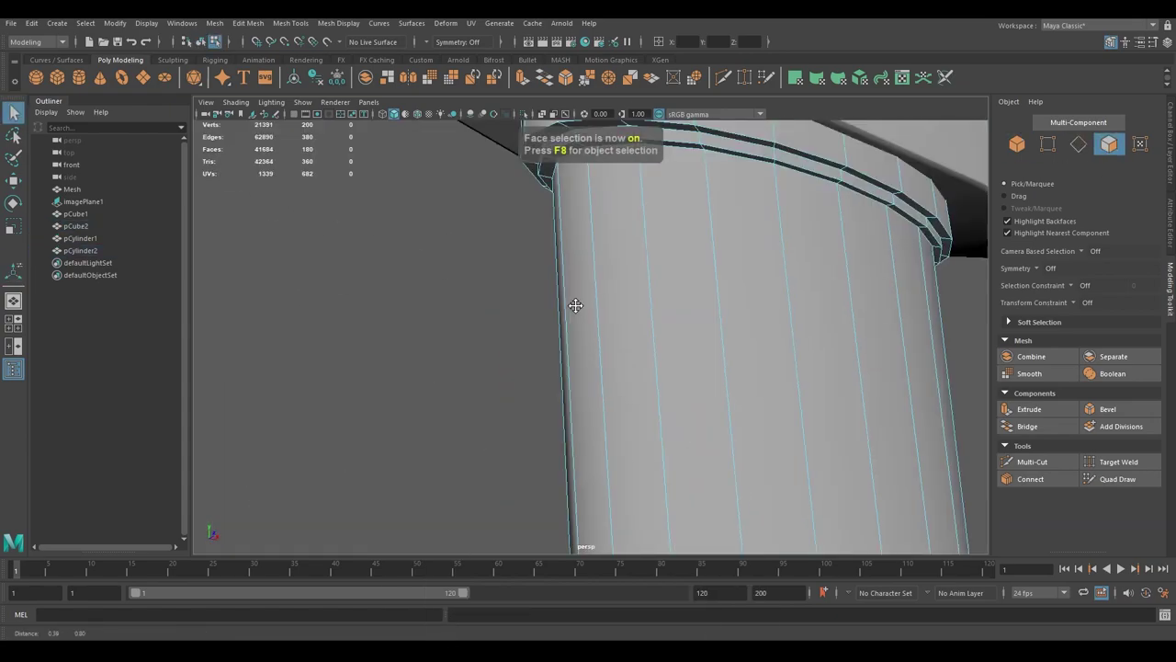
double_click(732, 284)
key("w")
key("ctrl+F10")
left_click_drag(564, 276, 683, 281, "alt")
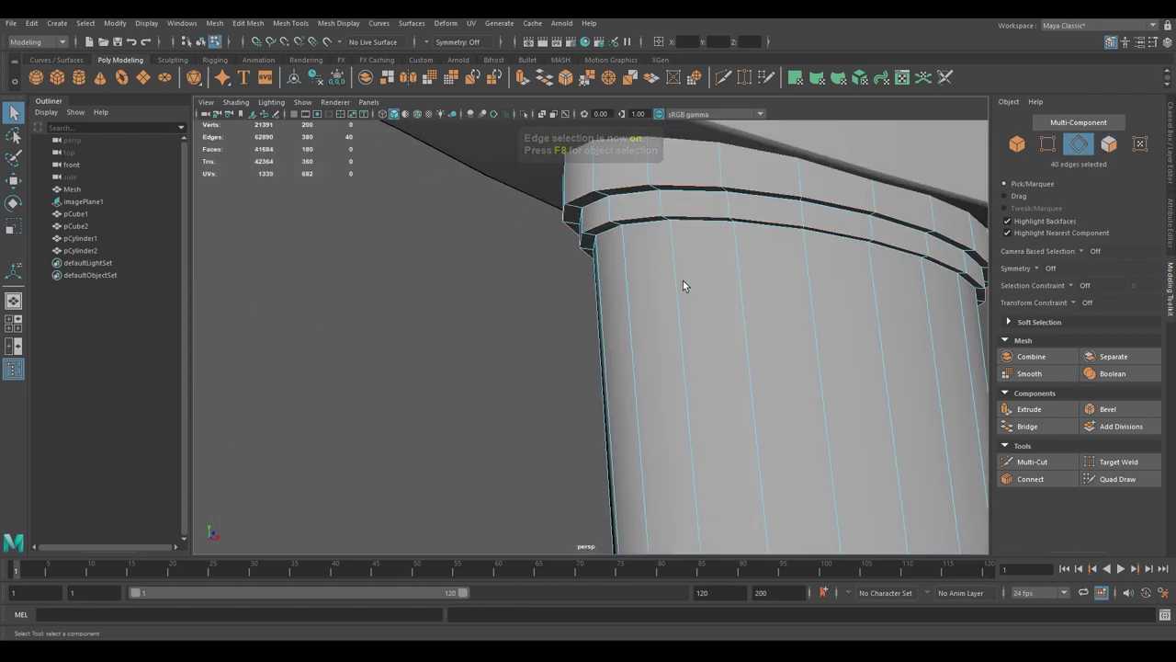
key("ctrl+b")
Bevel the pommel-side collar's ring edges
mouse_move(723, 343)
left_mouse_down("alt")
mouse_move(627, 297)
mouse_move(630, 346)
left_mouse_up("alt")
scroll(630, 347, "up", 3)
right_click_drag(630, 347, 557, 343)
scroll(556, 344, "up", 2)
key("ctrl+b")
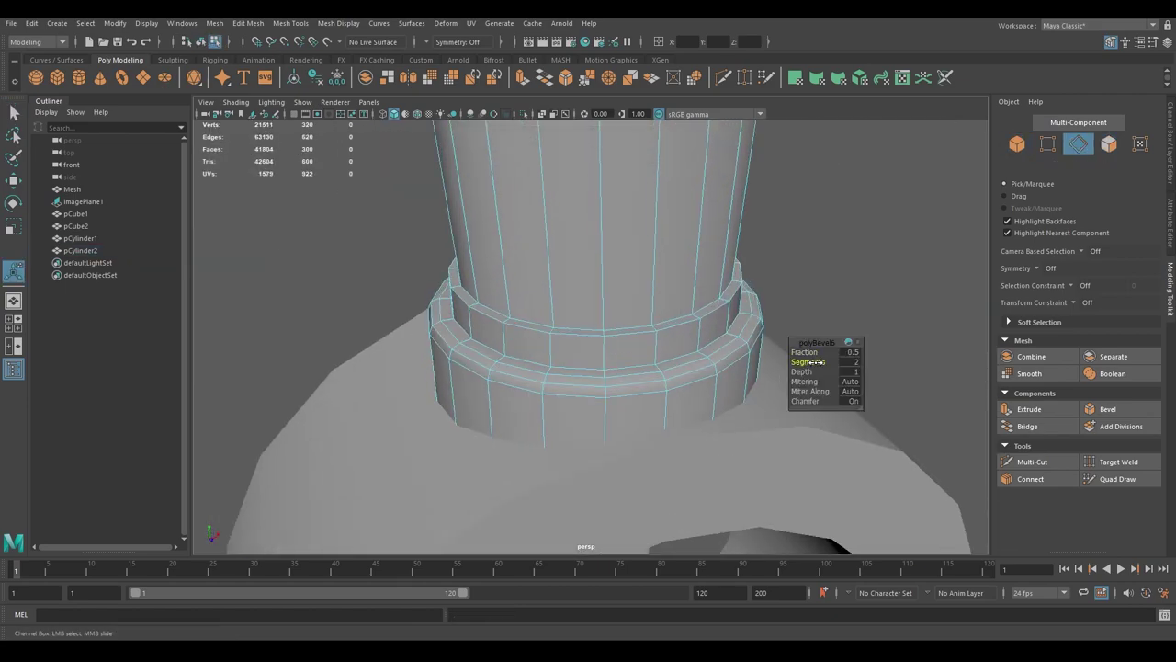
Redo the pommel ring bevel with more ring edges selected
left_click_drag(706, 331, 587, 313, "alt")
scroll(586, 312, "down", 3)
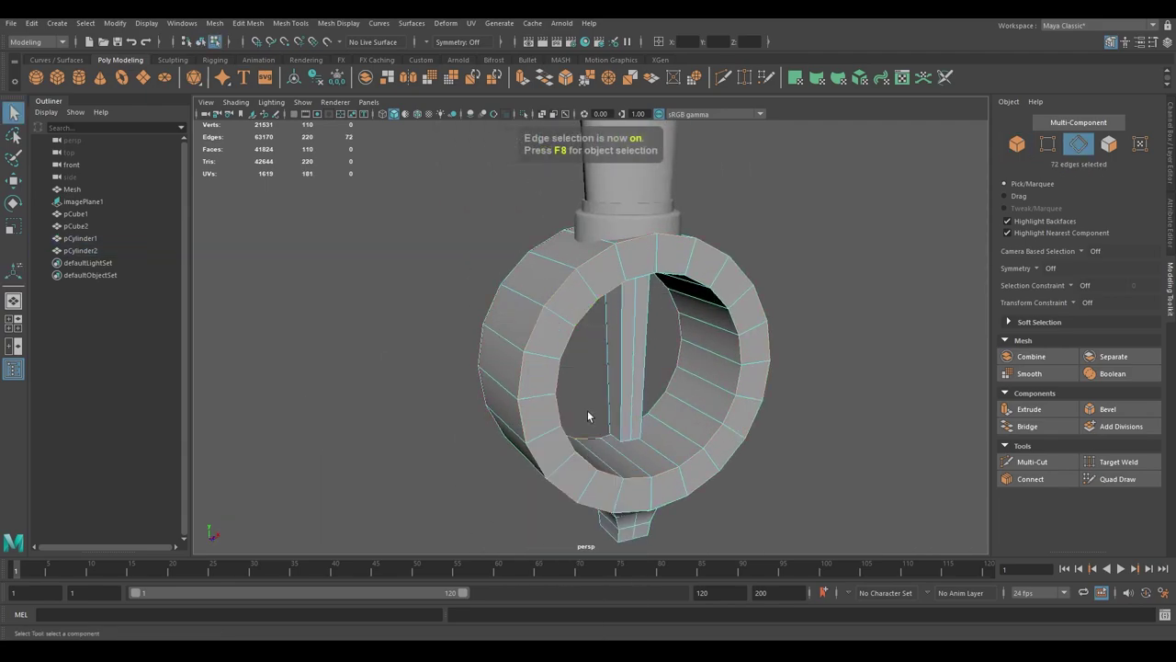
key("ctrl+b")
scroll(641, 265, "up", 5)
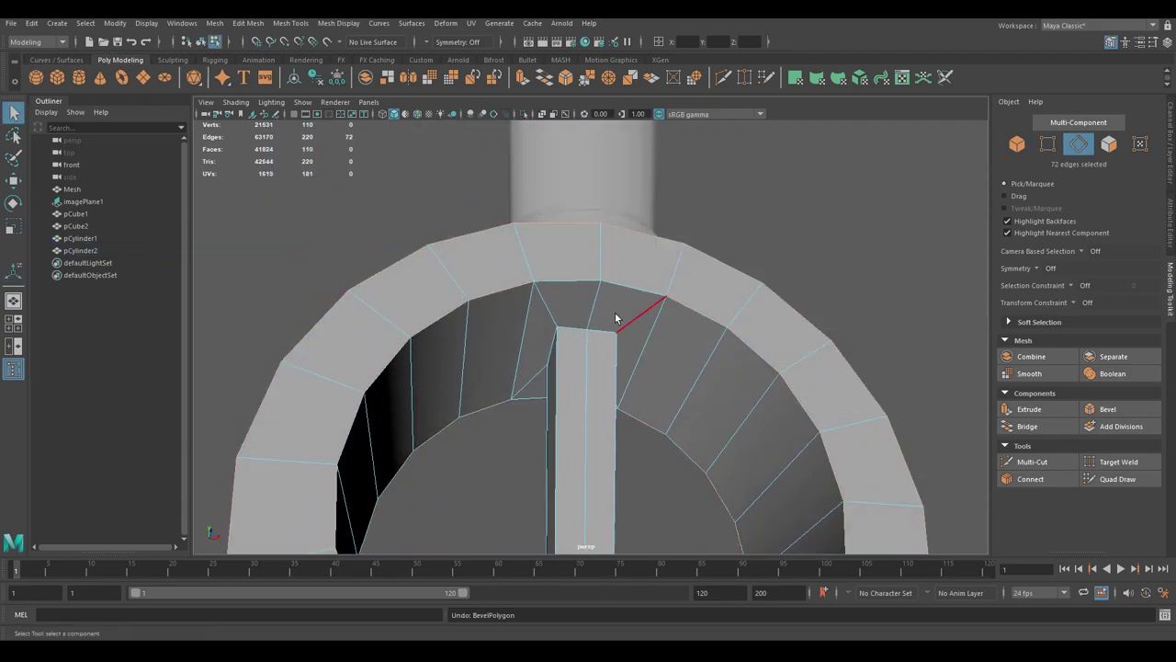
key("ctrl+z")
right_click_drag(629, 285, 632, 415)
key("ctrl+b")
scroll(632, 415, "down", 3)
left_click_drag(632, 415, 648, 333, "alt")
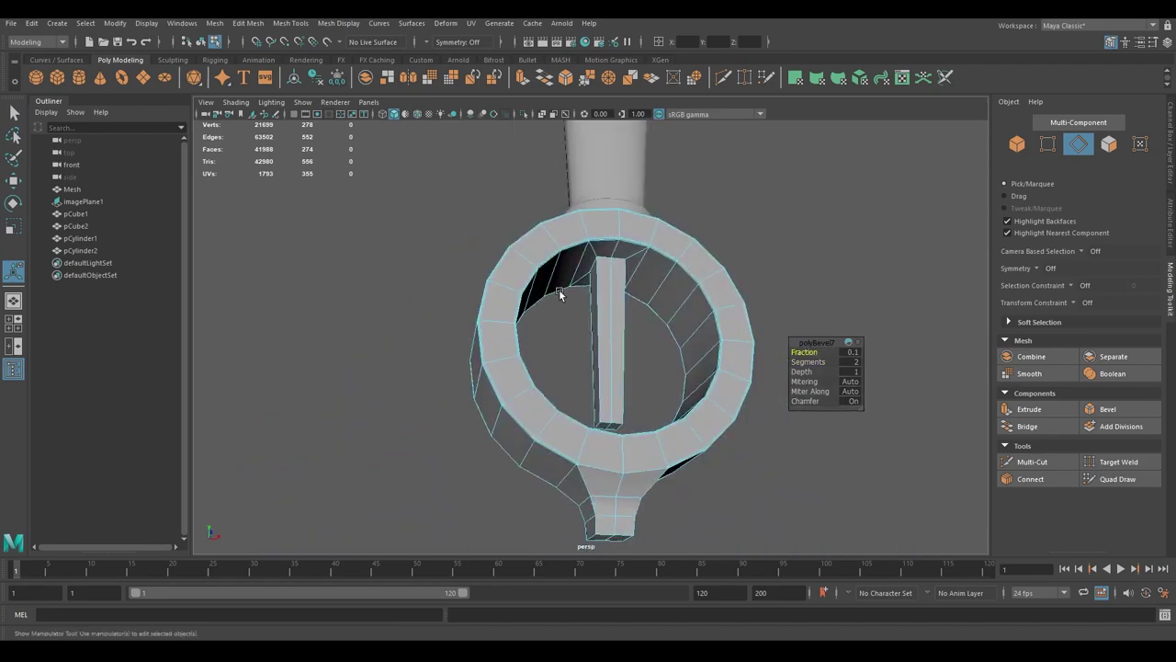
scroll(648, 332, "up", 3)
key("q")
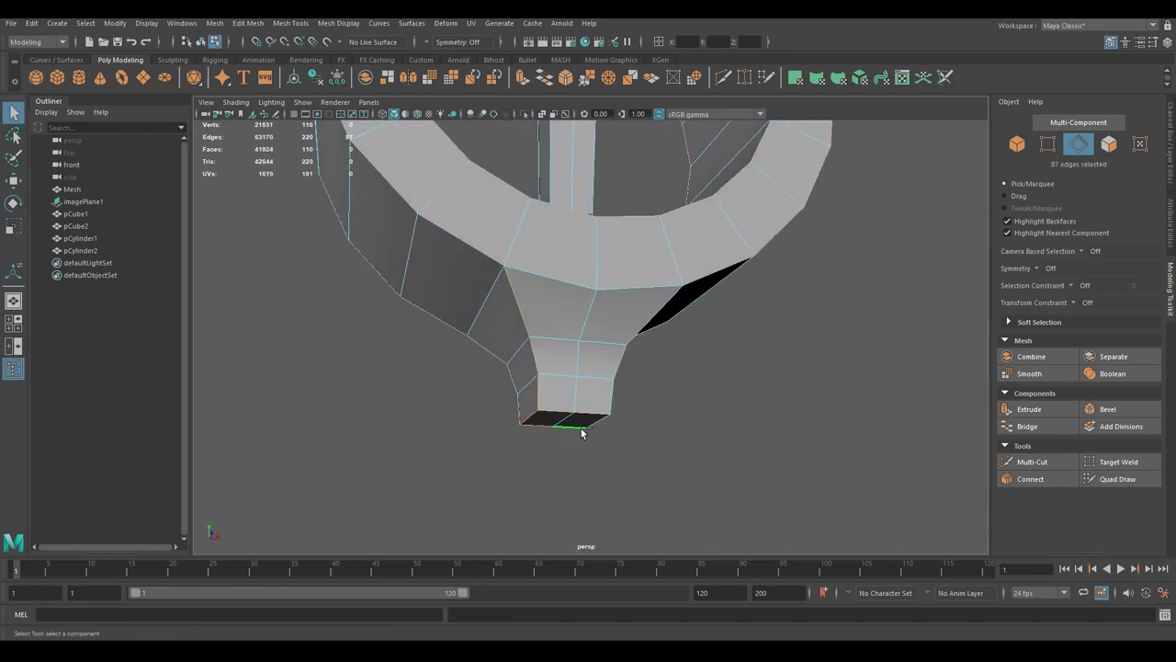
Bevel the edges of the ring's bottom nub, then select the whole pommel ring
left_click_drag(588, 388, 630, 368, "alt")
key("ctrl+b")
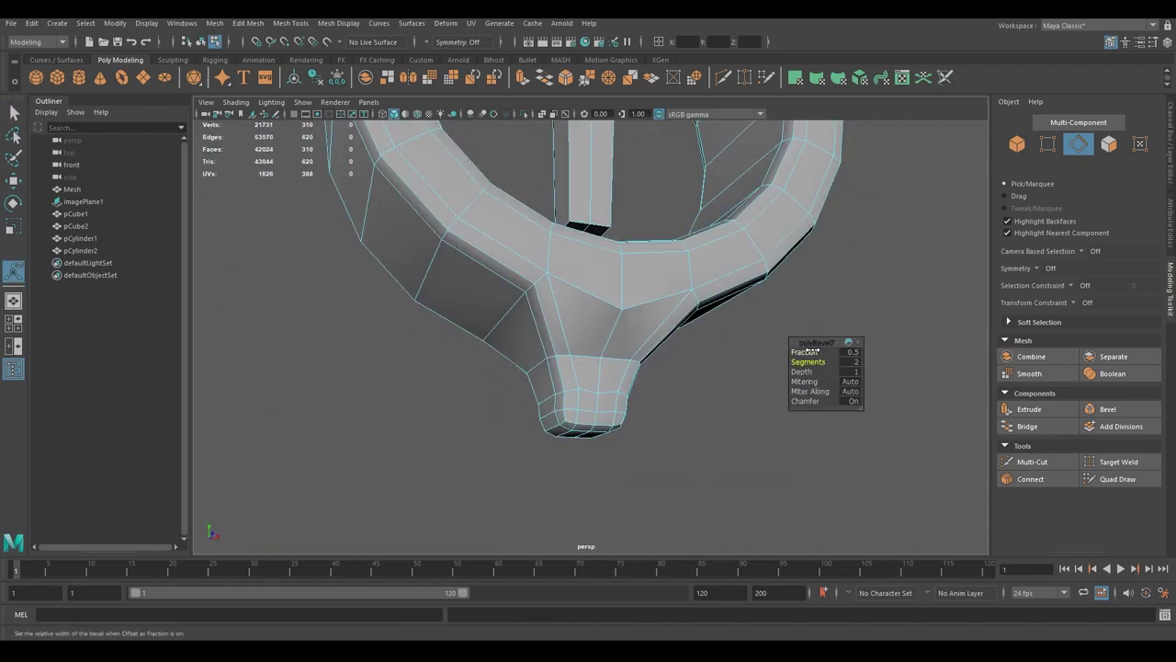
left_click_drag(809, 350, 698, 354, "alt")
key("F8")
scroll(698, 354, "down", 3)
left_click(621, 336)
mouse_move(621, 337)
left_mouse_down("alt")
mouse_move(649, 307)
mouse_move(787, 478)
left_mouse_up("alt")
left_click(727, 396)
scroll(727, 396, "up", 3)
left_click_drag(728, 396, 630, 344, "alt")
Apply Soften/Harden Edges to the pommel ring and inspect its lower stem
left_click(338, 23)
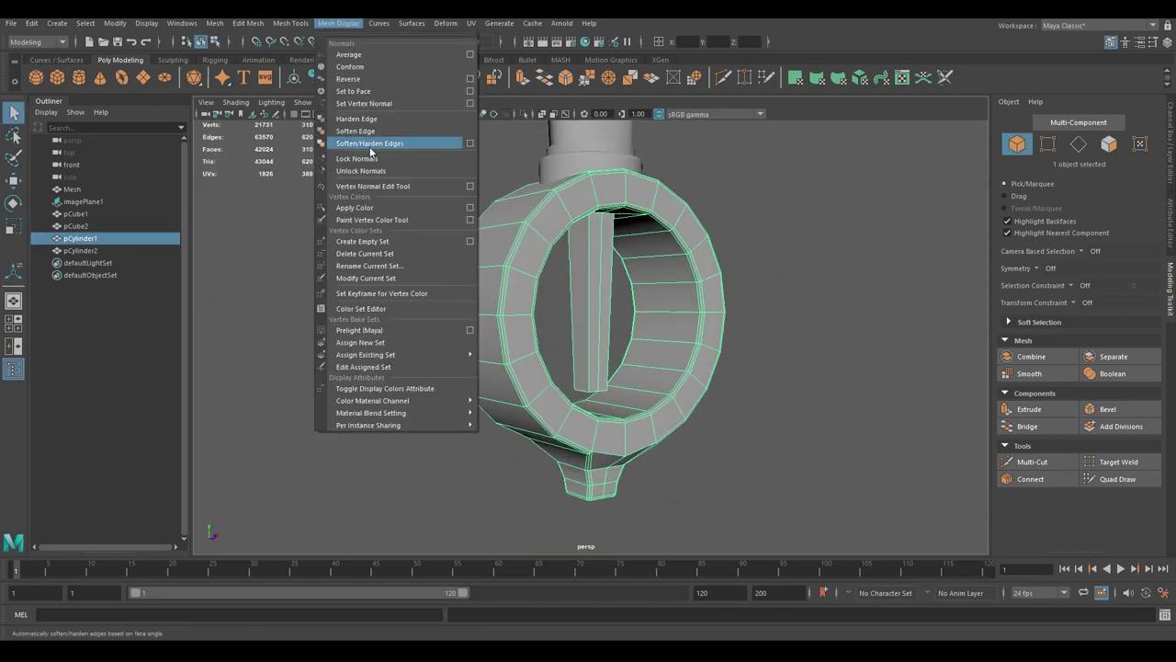
left_click(369, 149)
mouse_move(543, 405)
left_mouse_down("alt")
mouse_move(625, 343)
mouse_move(533, 412)
left_mouse_up("alt")
scroll(533, 413, "up", 3)
scroll(600, 379, "up", 2)
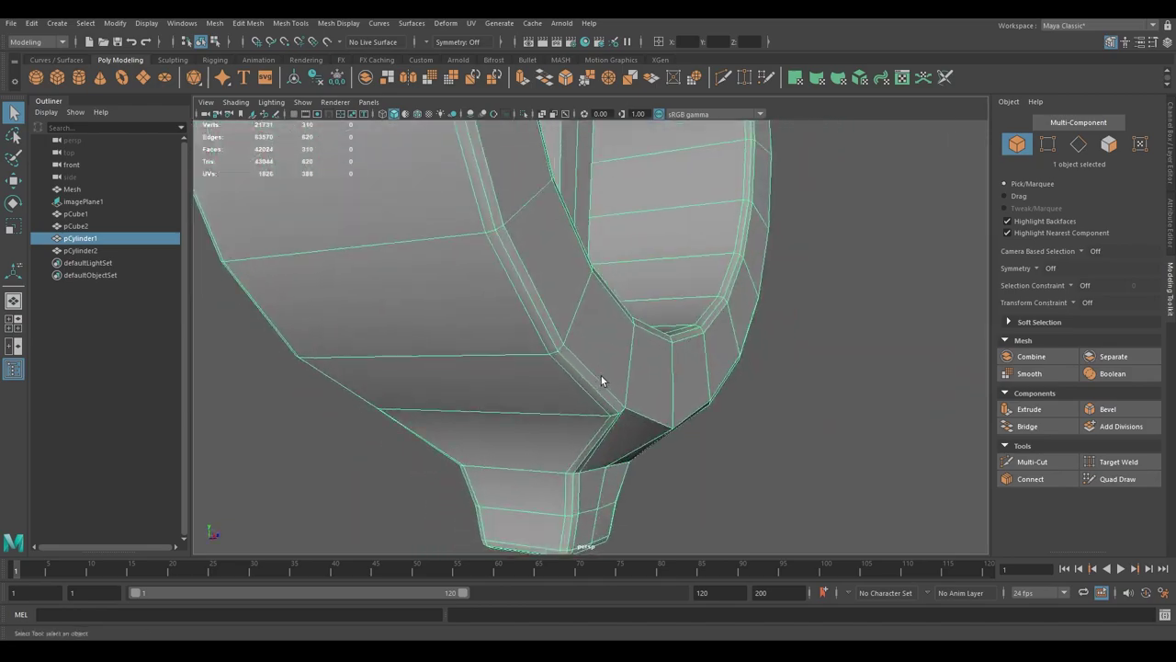
mouse_move(601, 376)
left_mouse_down("alt")
mouse_move(581, 359)
mouse_move(686, 405)
mouse_move(669, 415)
left_mouse_up("alt")
scroll(607, 393, "up", 3)
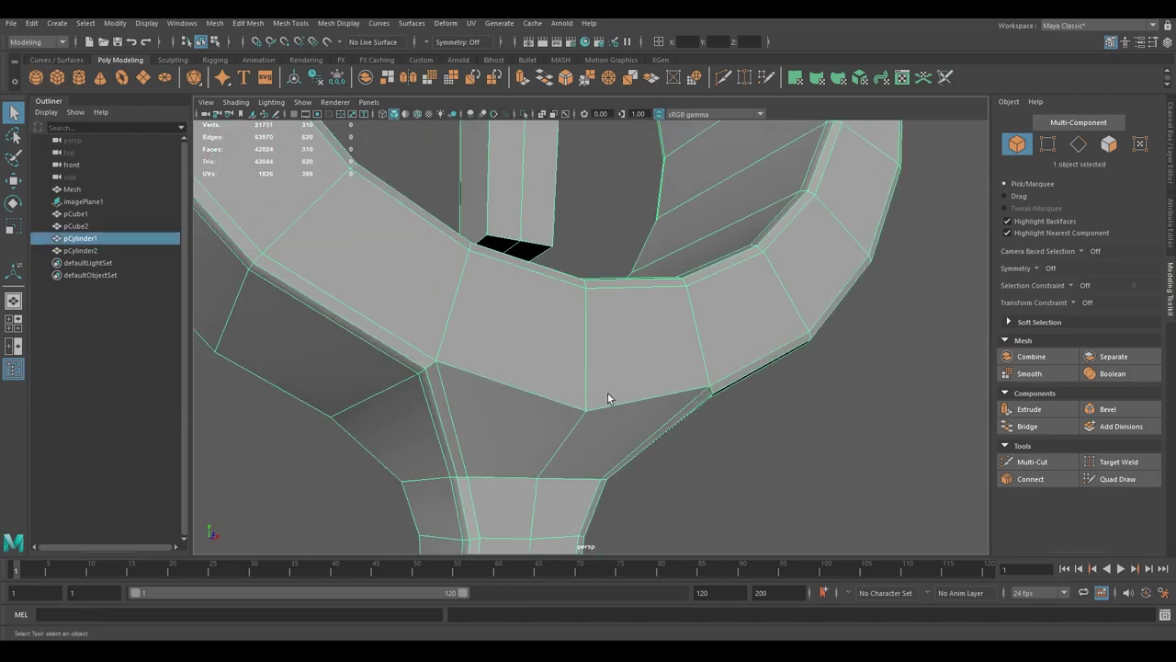
Inspect the ring's stem junction in vertex and object modes
key("F9")
mouse_move(607, 393)
left_mouse_down("alt")
mouse_move(572, 422)
mouse_move(614, 410)
mouse_move(649, 366)
left_mouse_up("alt")
key("F8")
left_click(412, 23)
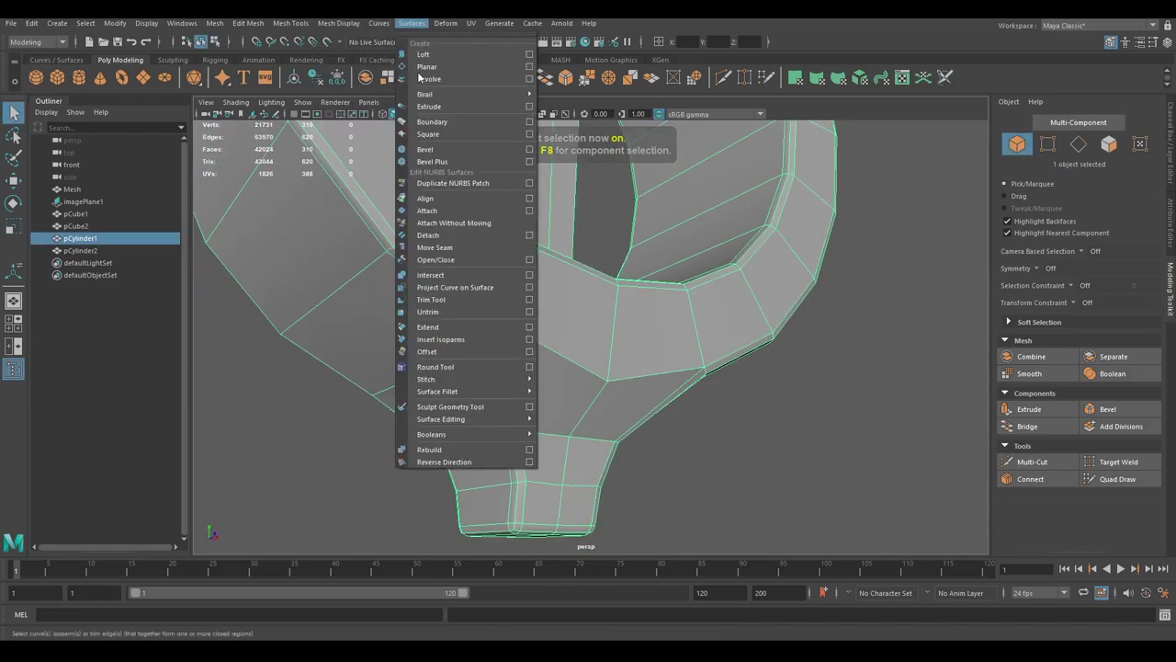
left_click(386, 139)
left_click_drag(575, 317, 563, 340, "alt")
Adjust edges at the ring's stem junction from the Mesh Display menu, then view the whole sword
right_click(604, 370)
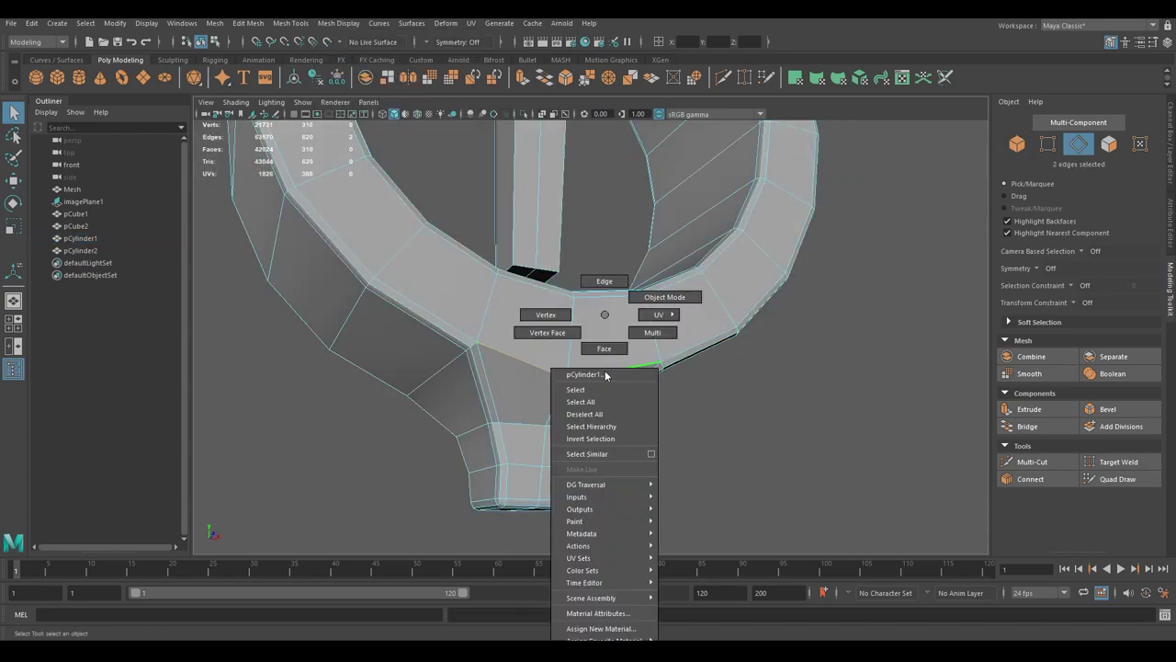
left_click(338, 23)
left_click(367, 126)
left_click_drag(733, 387, 654, 341, "alt")
key("F10")
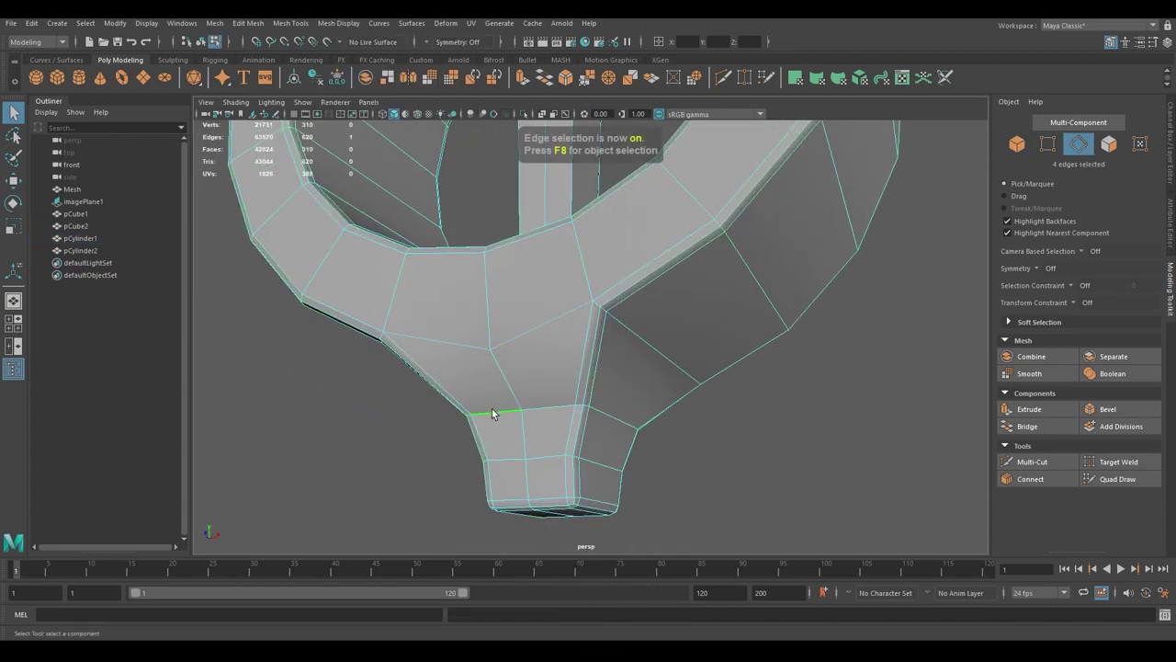
left_click_drag(491, 414, 494, 264, "alt")
key("F8")
mouse_move(677, 391)
right_mouse_down("alt")
mouse_move(633, 407)
mouse_move(555, 375)
right_mouse_up("alt")
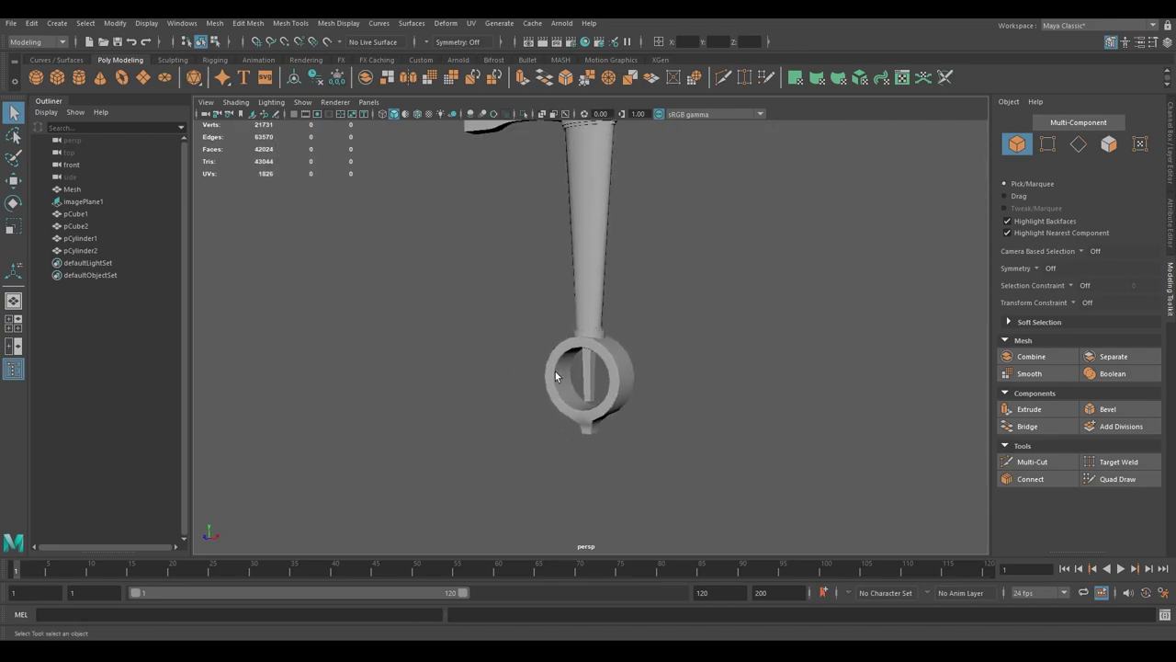
Inspect the blade pCube1's beveled edges (now 76 faces) in edge mode
left_click_drag(637, 339, 683, 427, "alt")
left_click(593, 422)
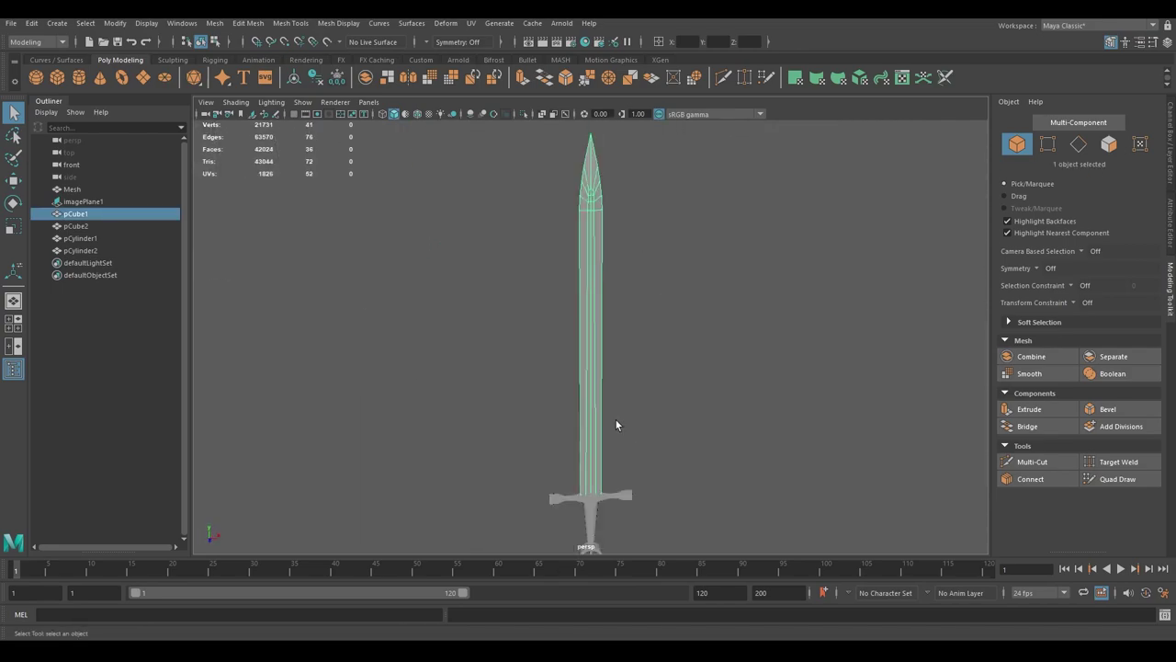
key("F10")
scroll(557, 292, "up", 3)
scroll(570, 298, "up", 3)
mouse_move(572, 302)
left_mouse_down("alt")
mouse_move(816, 368)
mouse_move(634, 397)
left_mouse_up("alt")
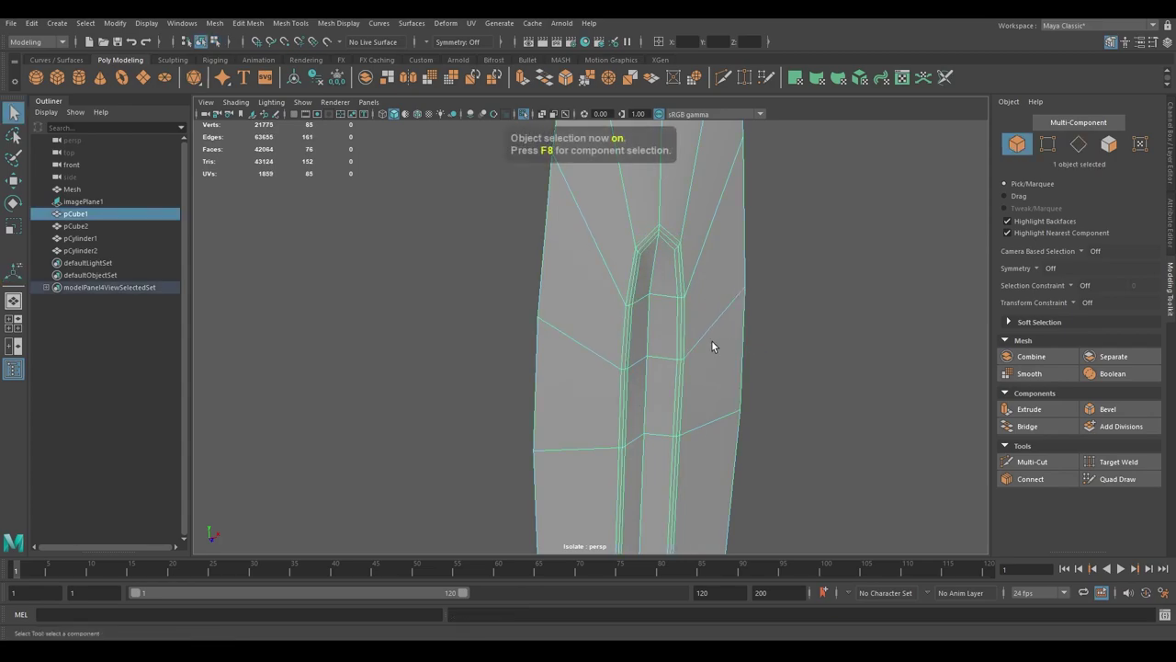
mouse_move(711, 346)
left_mouse_down("alt")
mouse_move(591, 322)
mouse_move(614, 382)
mouse_move(755, 318)
left_mouse_up("alt")
left_click(591, 321)
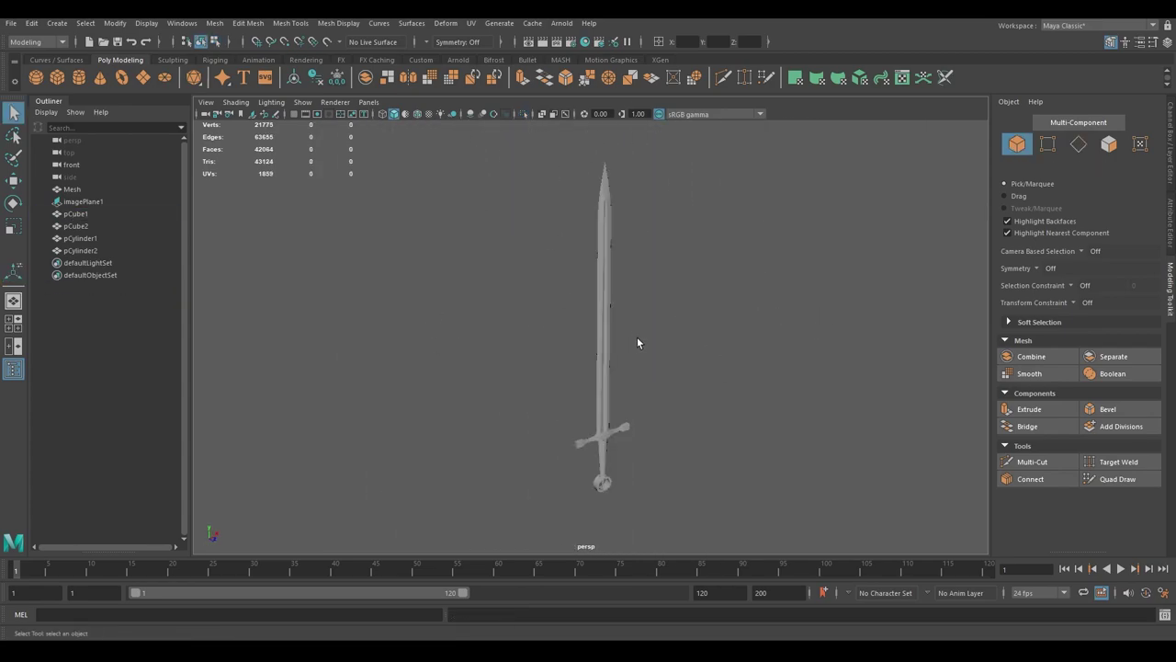
Reshape the crossguard arms by scaling their tip vertices
scroll(664, 426, "up", 2)
scroll(603, 425, "up", 2)
mouse_move(604, 426)
left_mouse_down("alt")
mouse_move(748, 451)
mouse_move(546, 393)
mouse_move(588, 359)
left_mouse_up("alt")
left_click(588, 358)
key("F9")
left_click_drag(660, 462, 698, 432, "alt")
left_click_drag(699, 431, 763, 514)
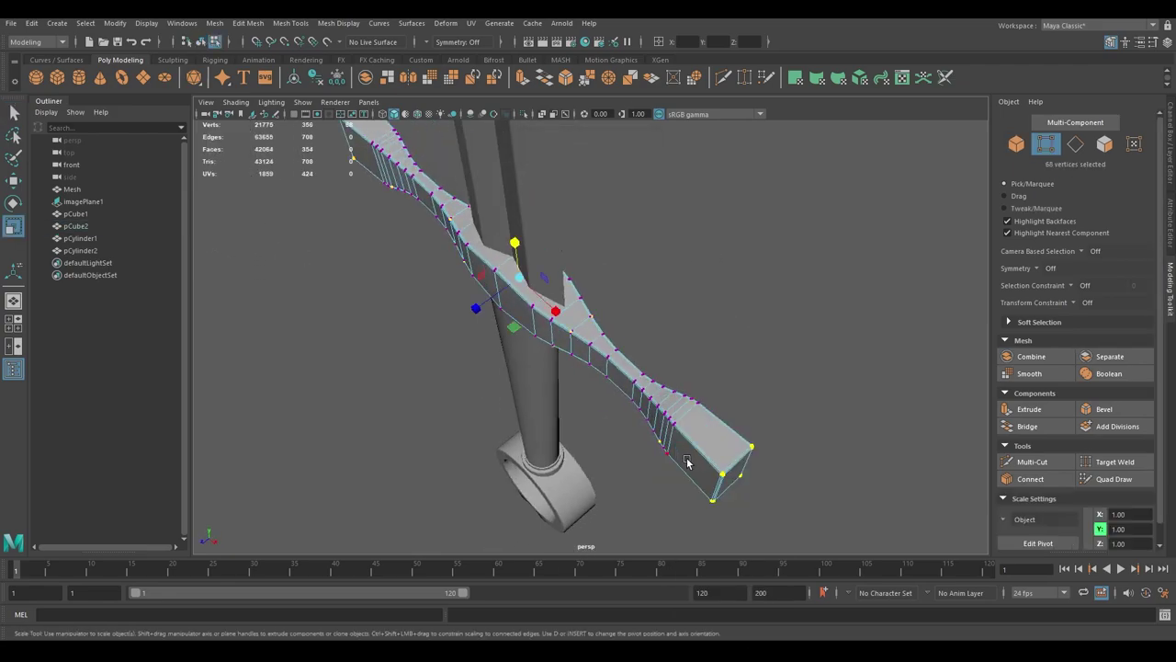
left_click_drag(686, 462, 604, 368, "alt")
mouse_move(604, 368)
left_mouse_down()
mouse_move(674, 486)
mouse_move(472, 412)
mouse_move(309, 193)
left_mouse_up()
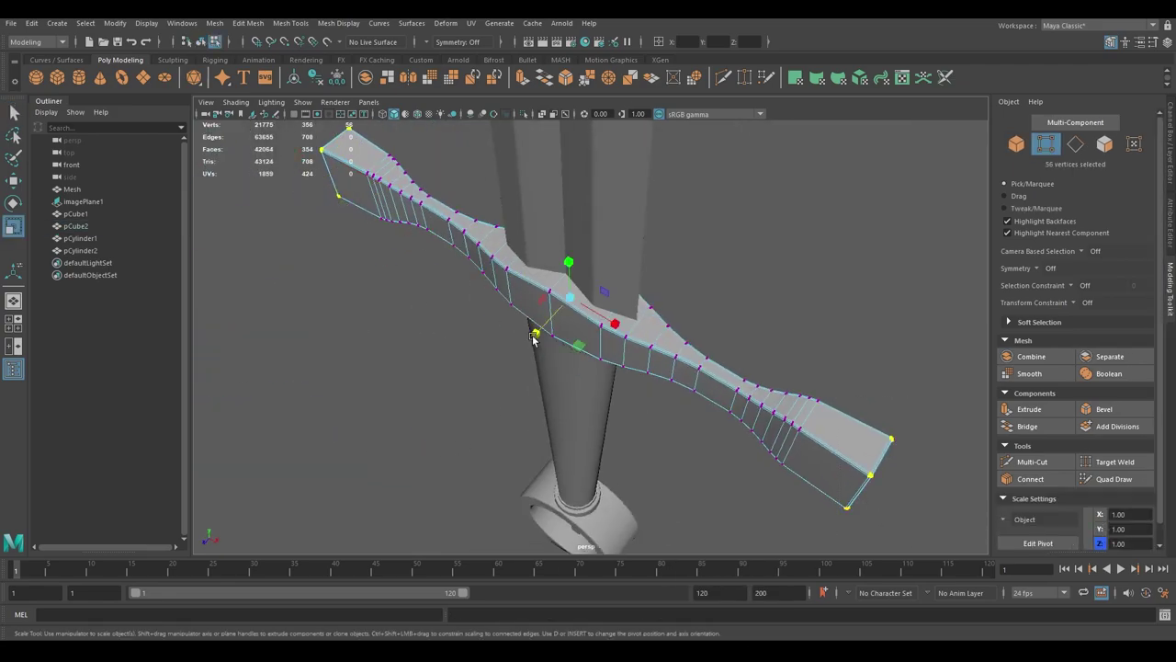
key("F8")
mouse_move(778, 276)
left_mouse_down("alt")
mouse_move(744, 156)
mouse_move(239, 200)
mouse_move(471, 359)
left_mouse_up("alt")
Combine all sword parts into the single mesh pCylinder3 and check the Outliner
left_click(292, 77)
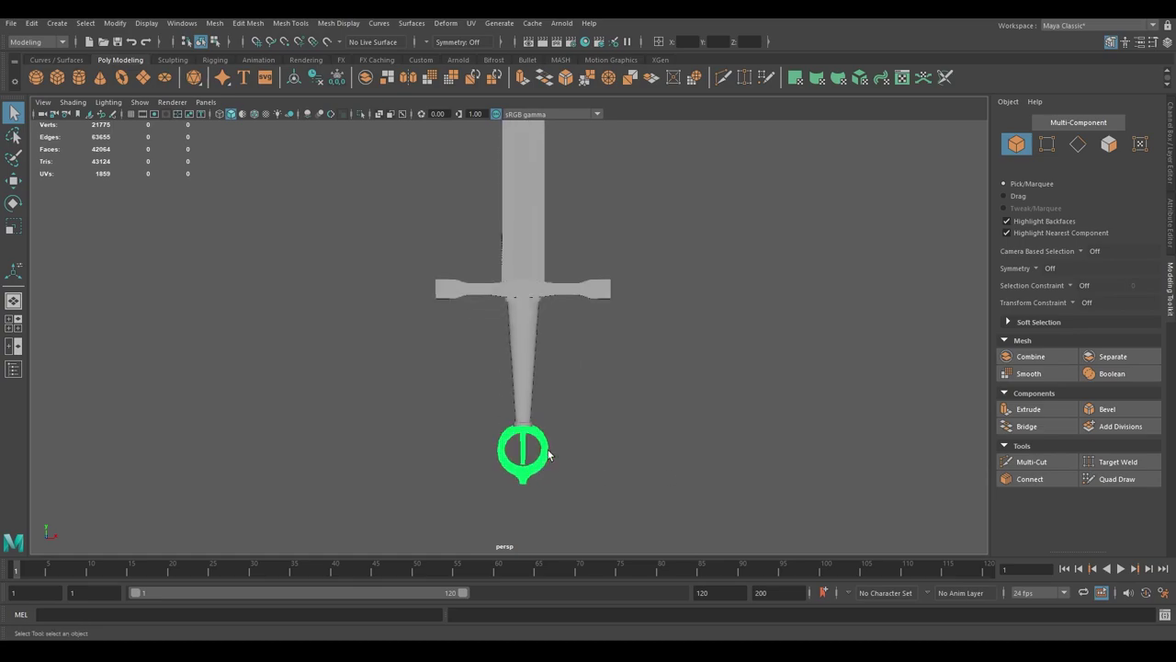
right_click(539, 310)
scroll(546, 374, "down", 5)
left_click(14, 369)
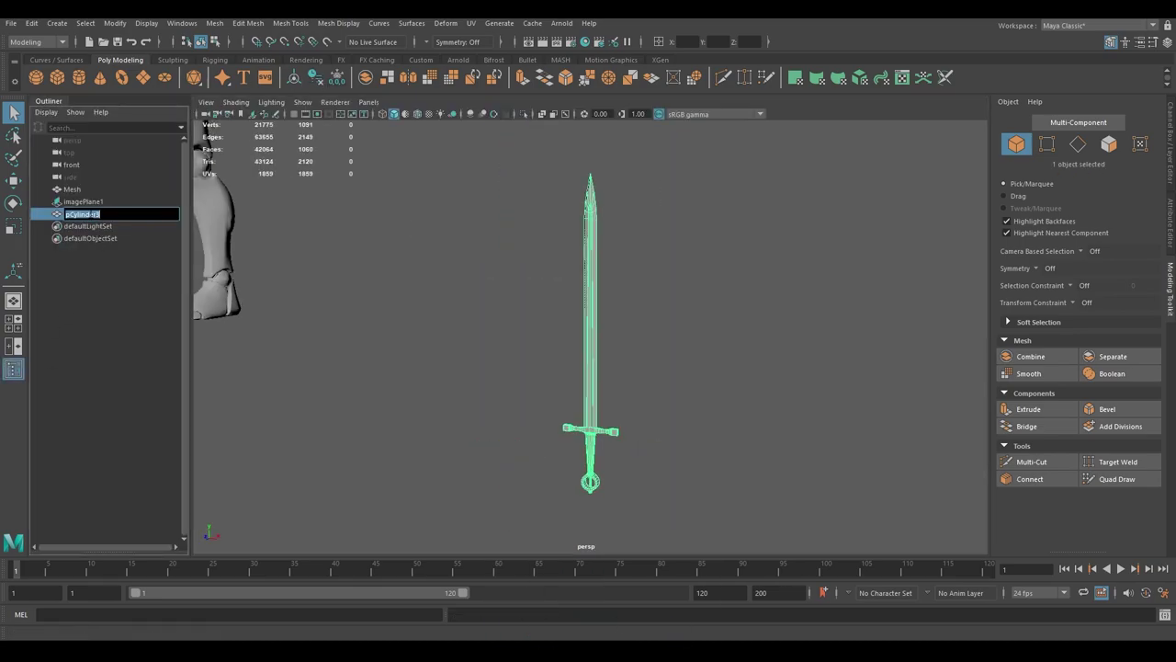
left_click(12, 369)
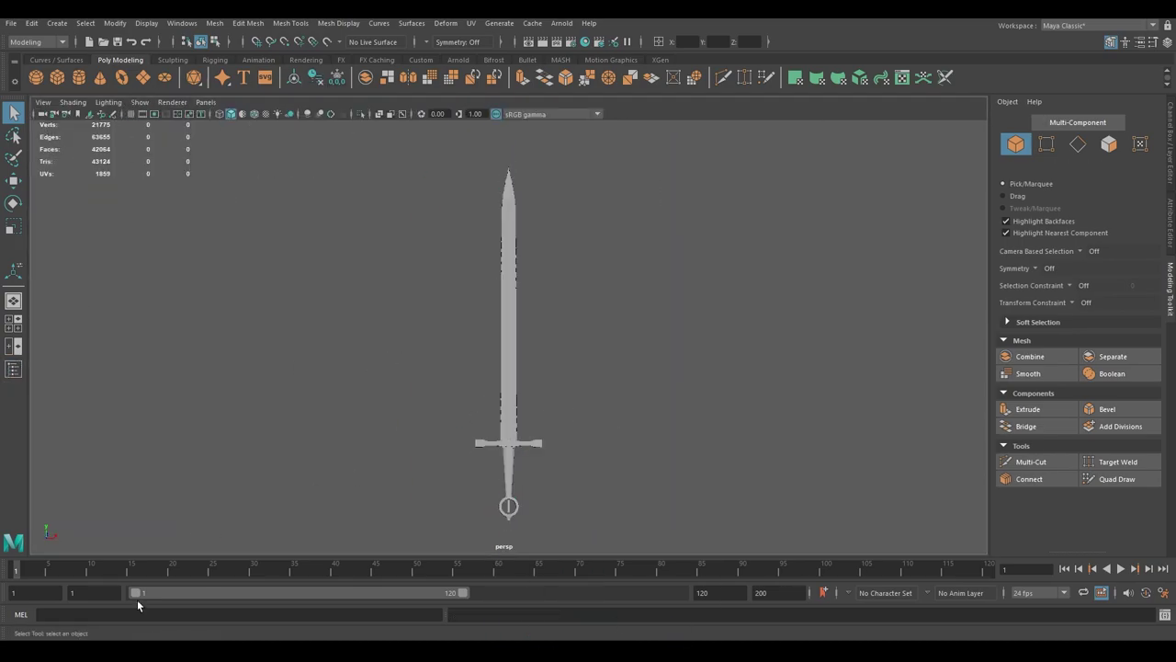
Select the blade plane's two top vertices in the front view
key("space")
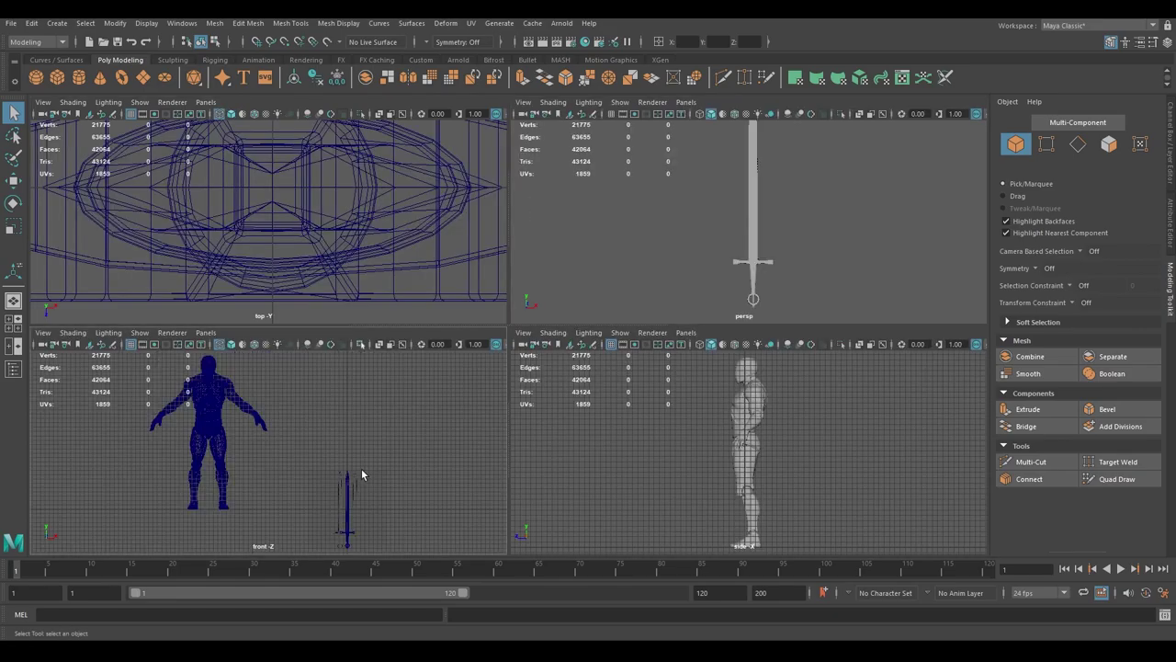
key("space")
key("r")
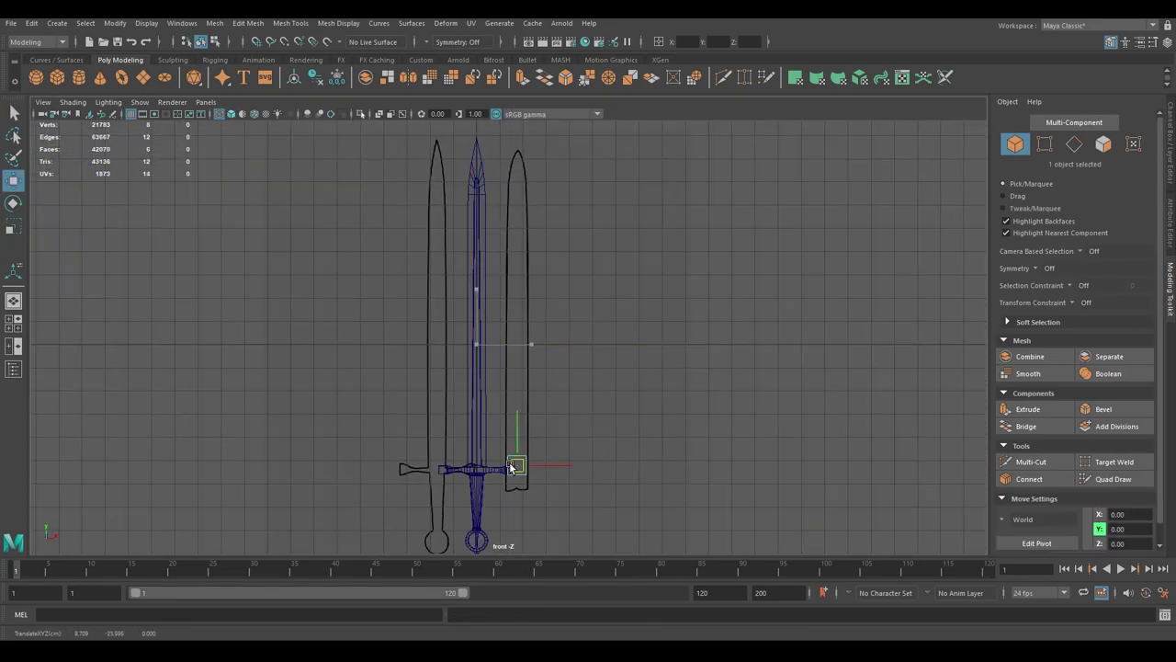
key("w")
scroll(511, 467, "up", 5)
key("space")
mouse_move(613, 288)
left_mouse_down("alt")
mouse_move(561, 338)
mouse_move(572, 277)
left_mouse_up("alt")
key("F8")
key("space")
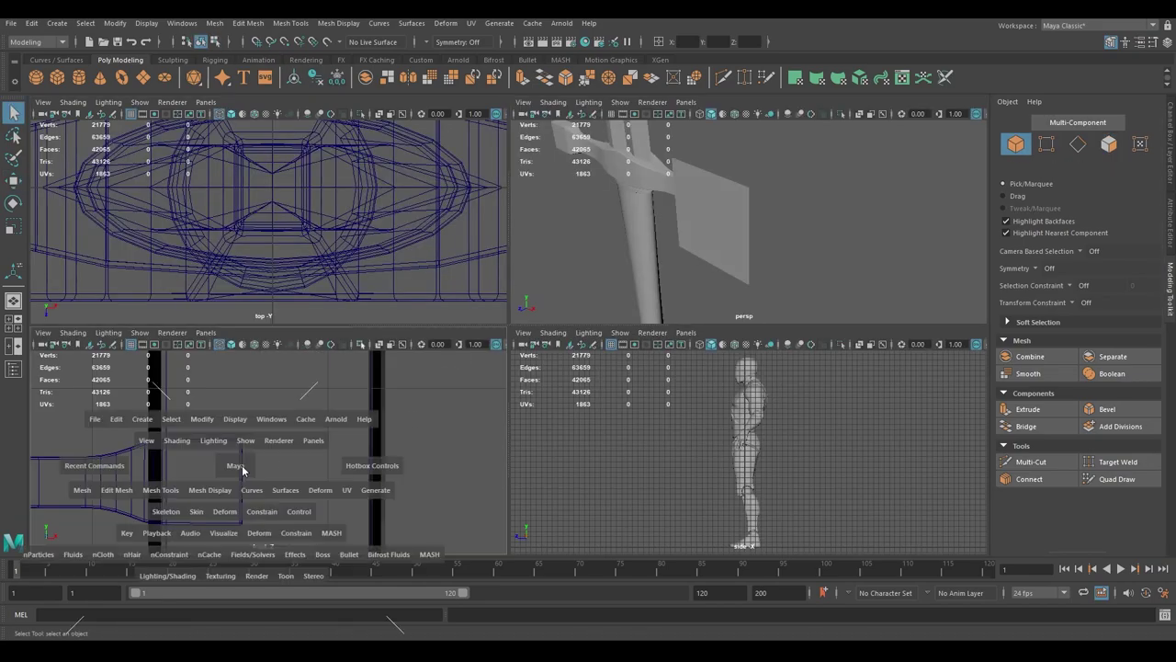
key("space")
key("F8")
key("q")
left_click_drag(469, 381, 593, 324)
Pull the top vertices up into a tall column reaching above the curve
key("w")
scroll(593, 323, "down", 3)
left_click_drag(502, 367, 503, 184)
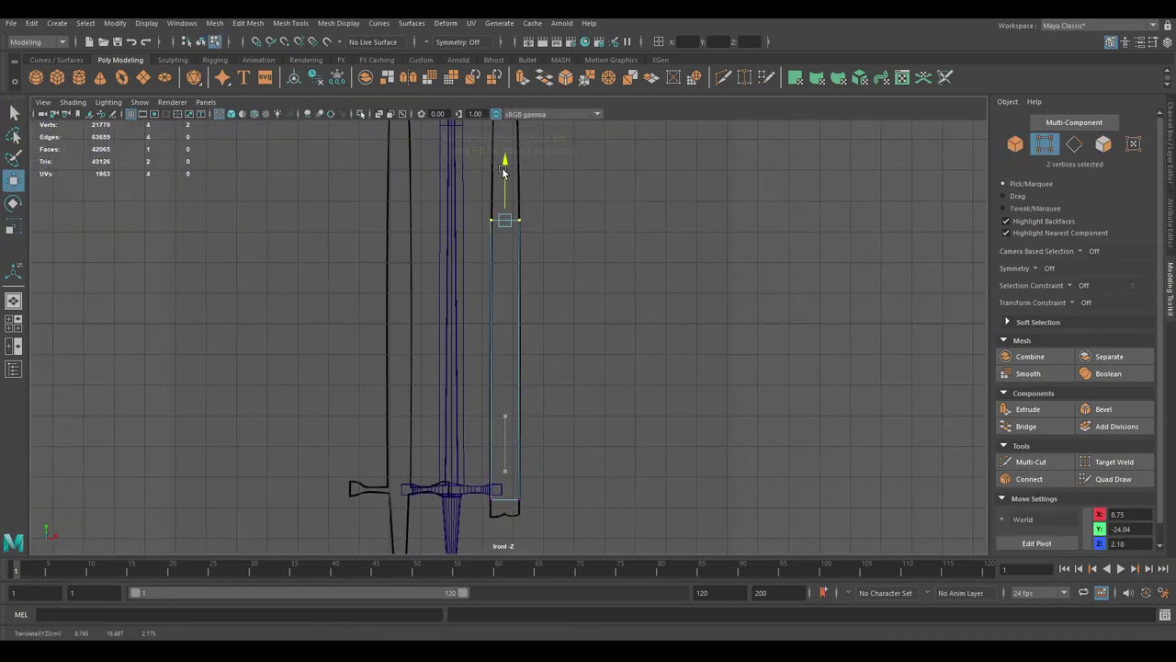
middle_click_drag(511, 184, 510, 274, "alt")
scroll(510, 274, "up", 2)
left_click_drag(503, 275, 512, 174)
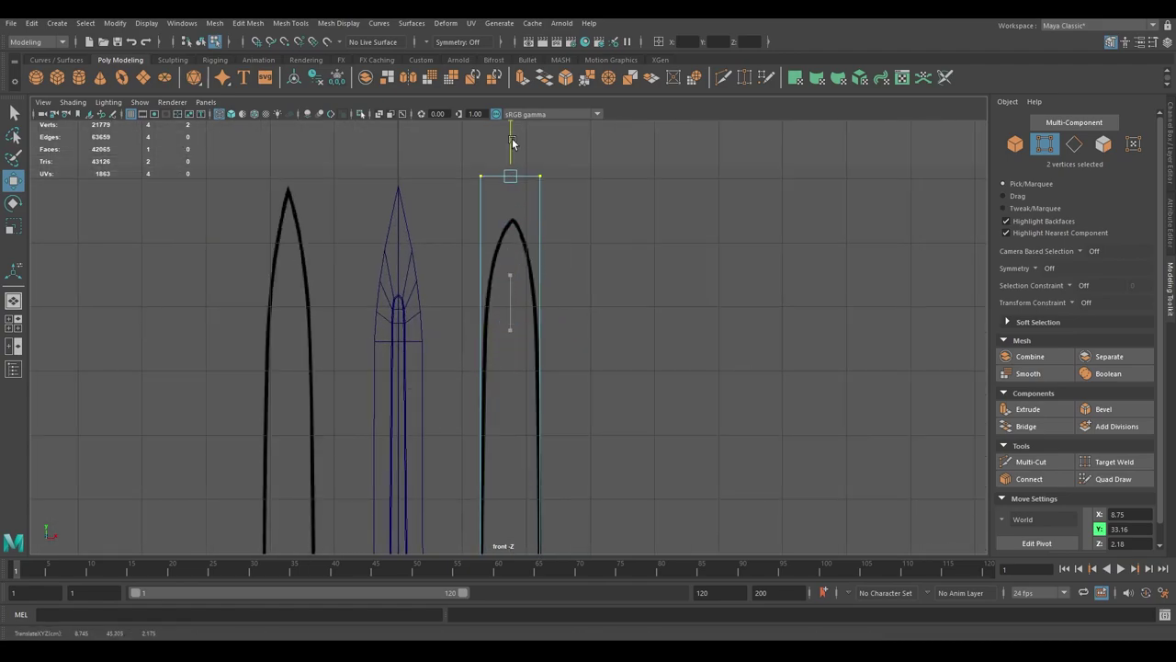
middle_click_drag(512, 174, 517, 236, "alt")
scroll(518, 236, "up", 1)
key("q")
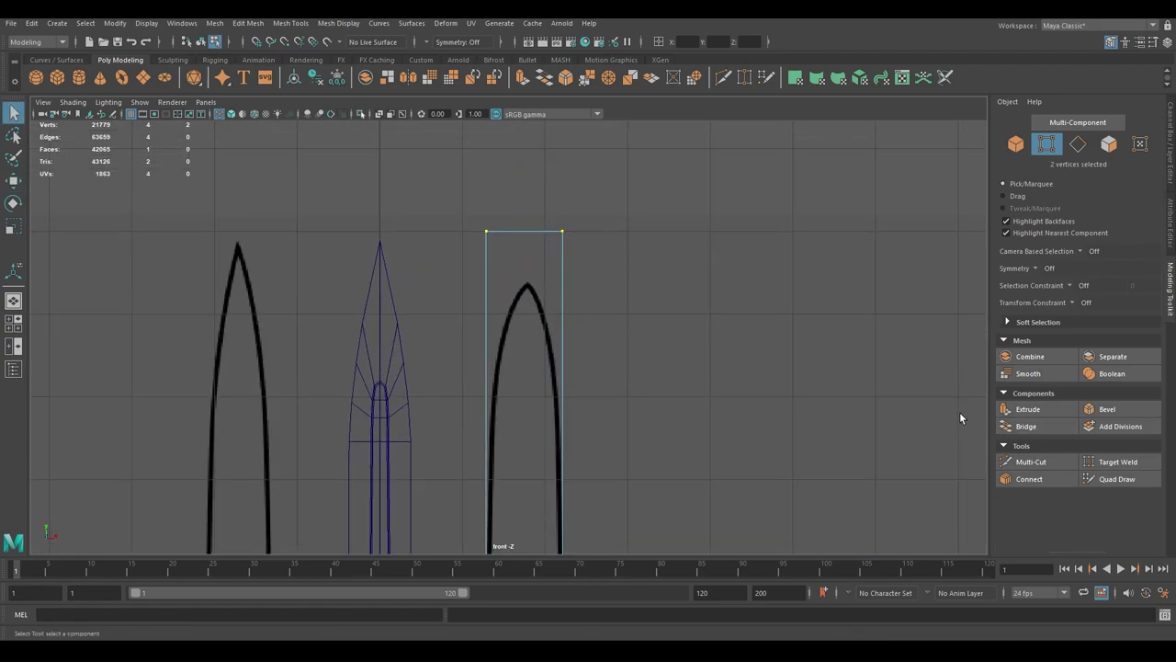
scroll(602, 320, "up", 1)
Insert a centred vertical edge loop and a horizontal cut across the column
middle_click(571, 248, "ctrl")
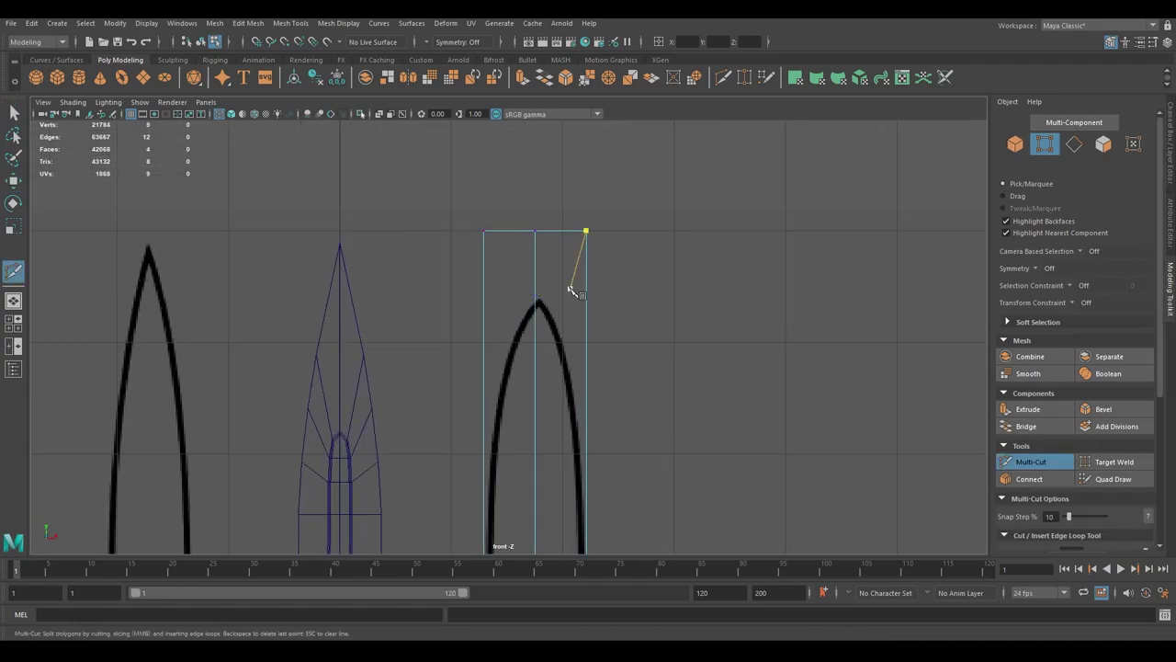
left_click(535, 293)
scroll(569, 292, "up", 2)
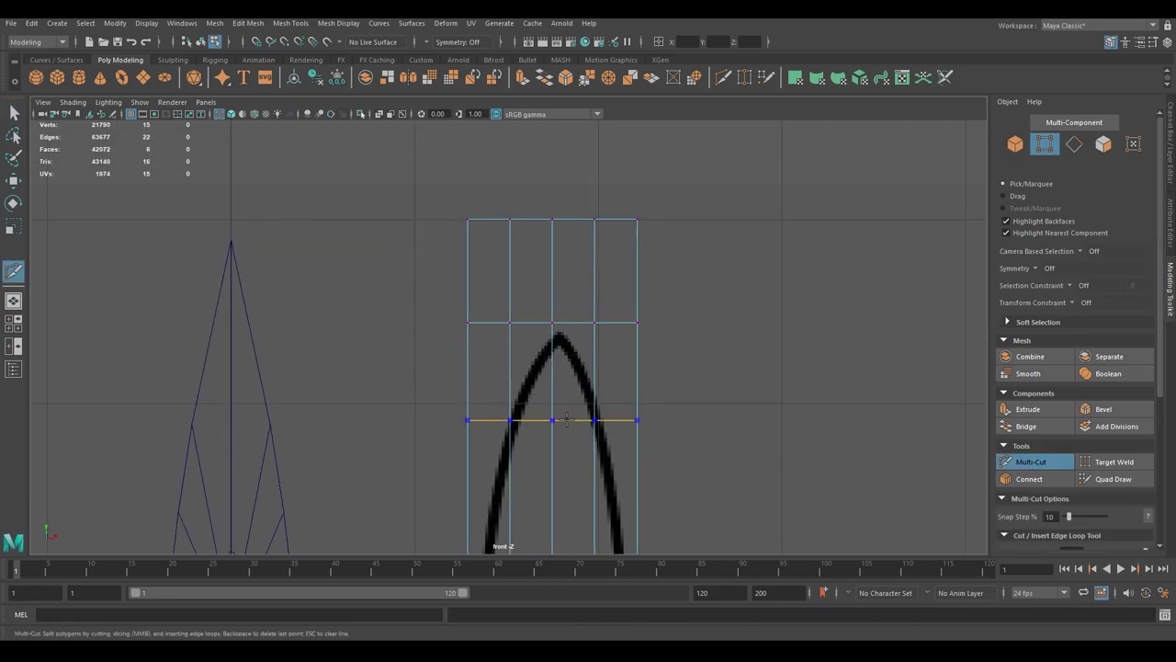
key("q")
Weld the blade plane's top corner vertices into a single point
key("F10")
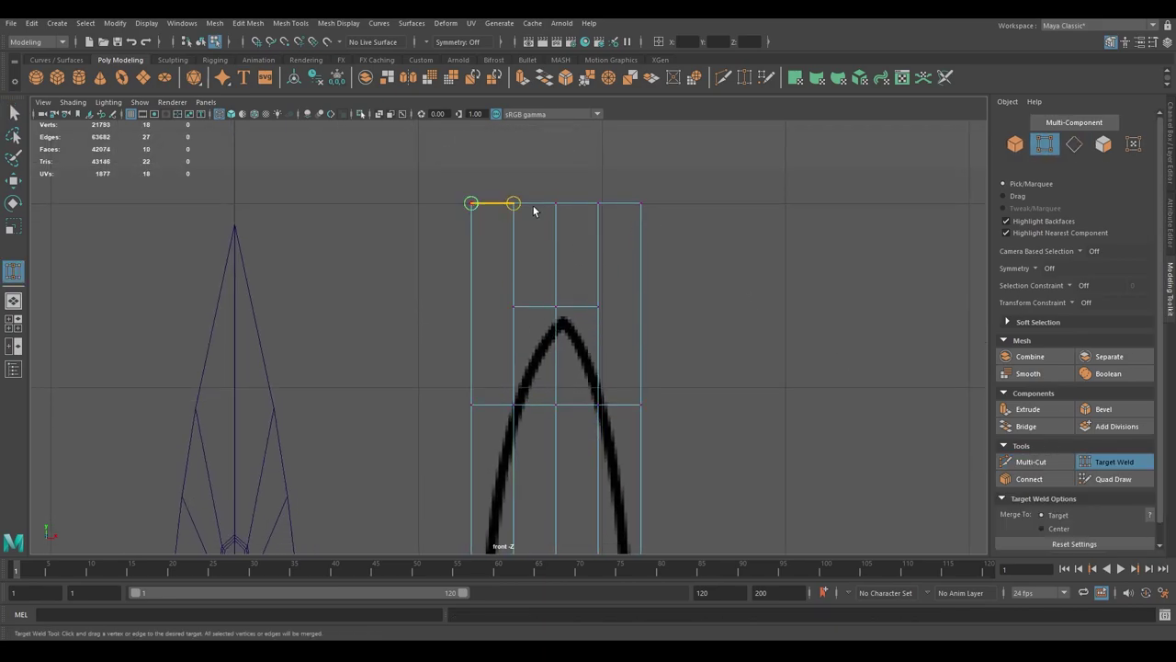
left_click_drag(512, 203, 470, 203)
scroll(552, 321, "down", 3)
key("F8")
key("q")
key("space")
key("space")
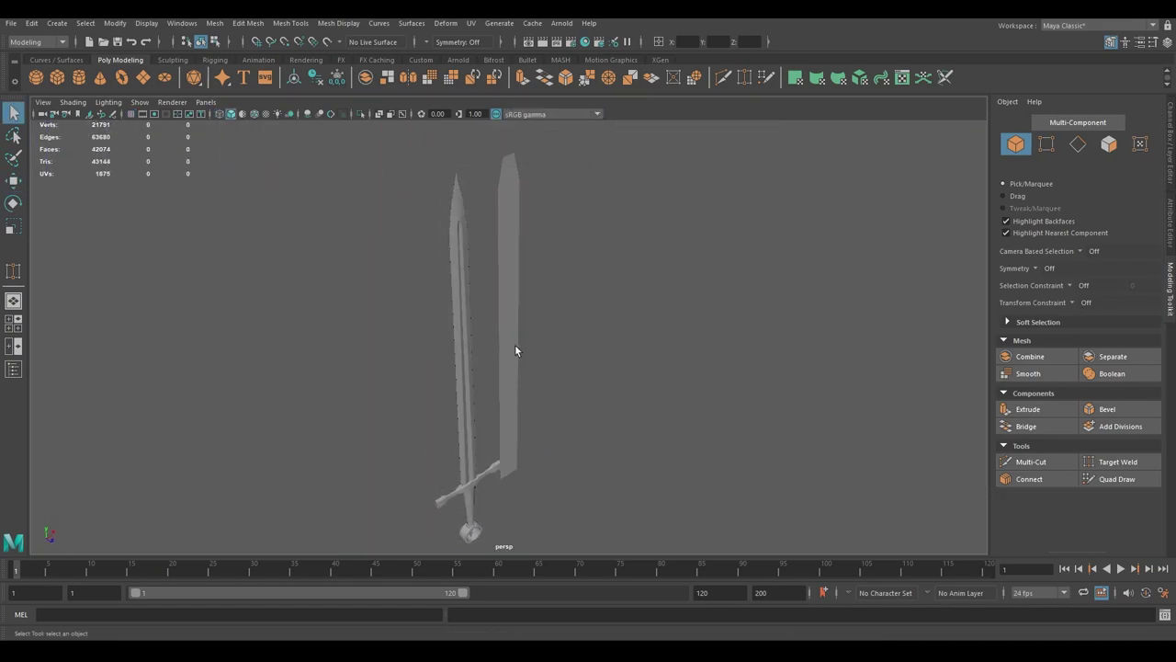
Raise the blade plane in the front view so its base meets the crossguard
left_click(515, 351)
key("space")
key("space")
key("w")
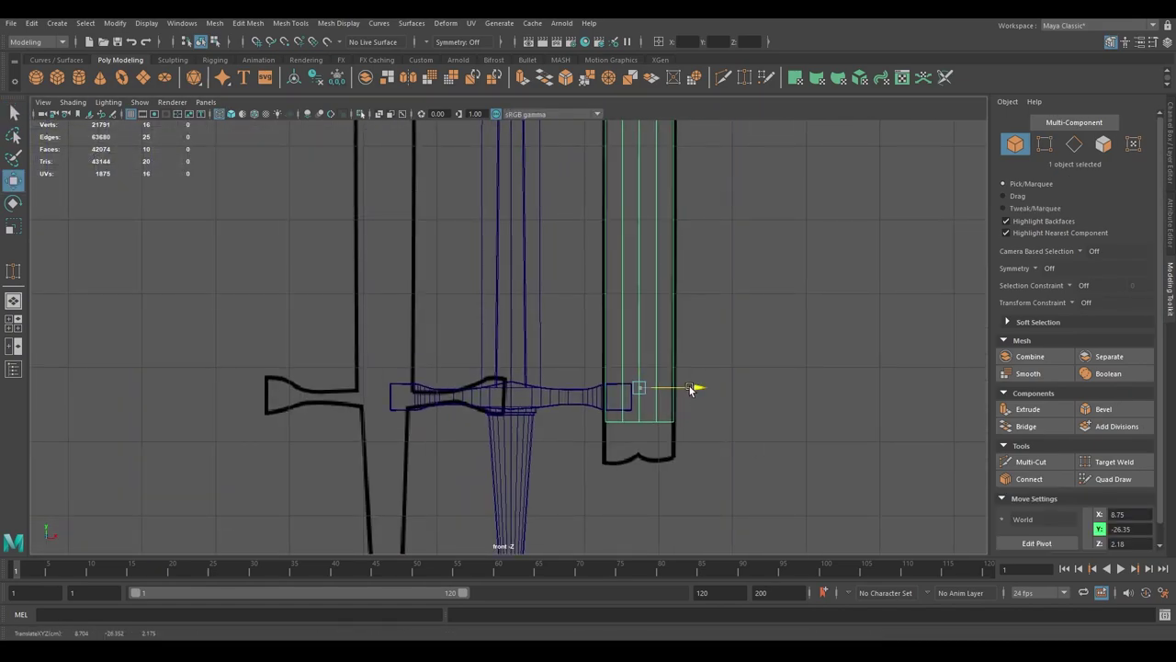
left_click_drag(511, 333, 511, 305)
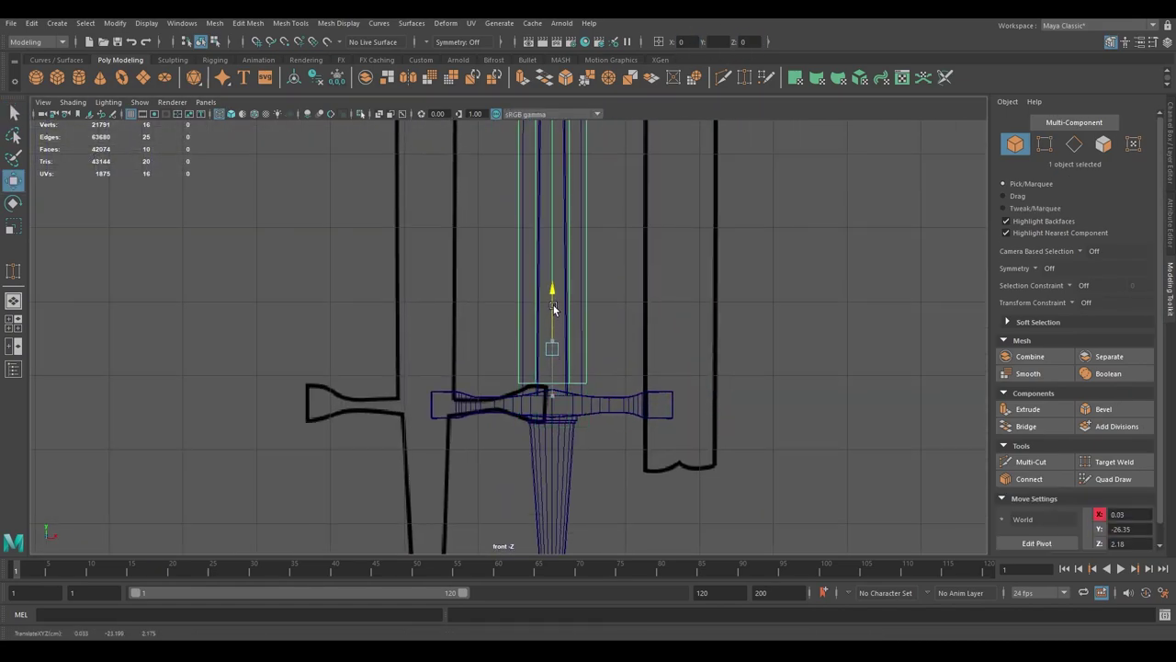
scroll(539, 278, "up", 3)
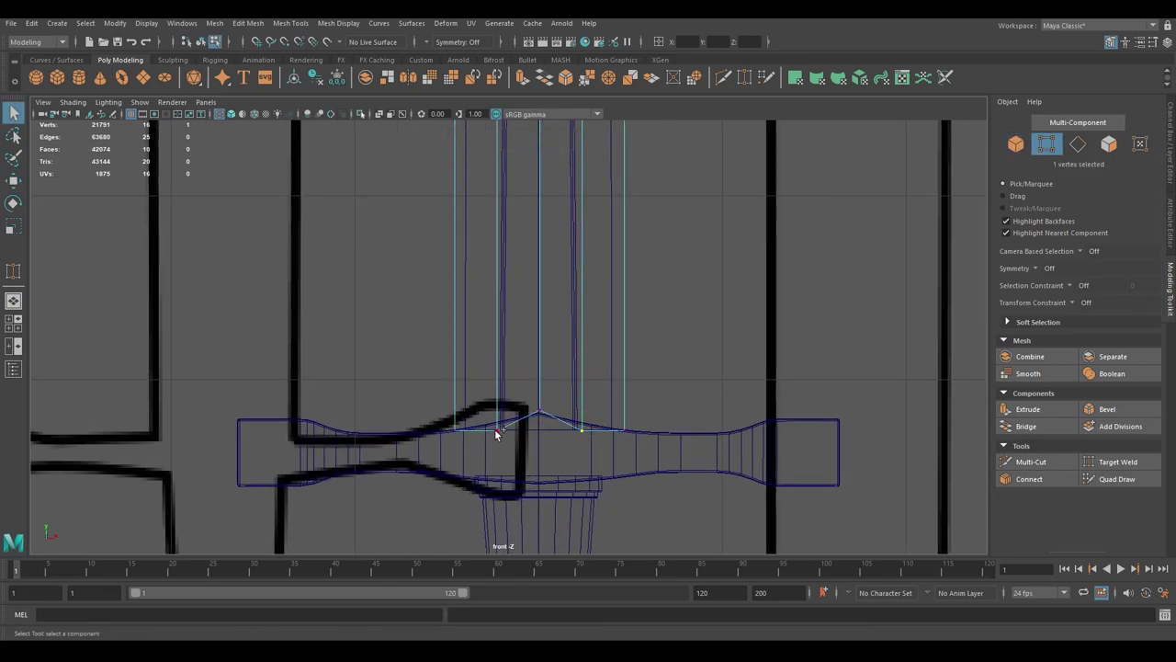
Isolate the blade on its own and frame it in the front view
key("F8")
key("space")
key("space")
key("ctrl+1")
key("space")
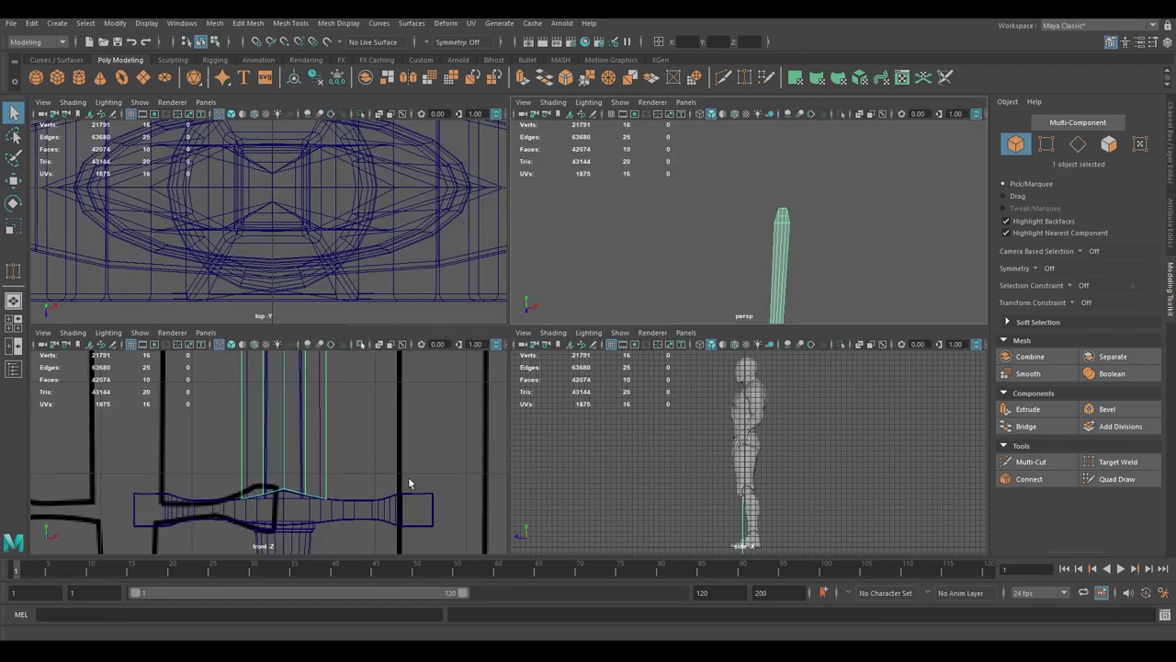
key("space")
key("ctrl+1")
key("q")
scroll(530, 254, "up", 5)
Turn on Object X symmetry and add curved loops near the blade tip
left_click(643, 199)
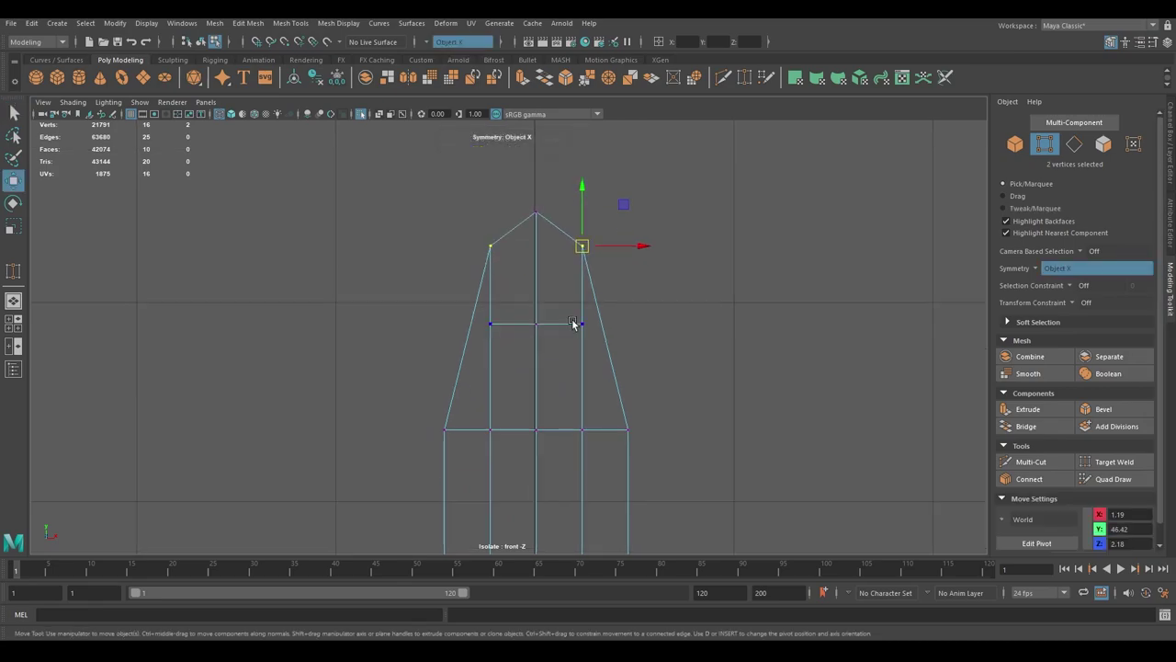
left_click_drag(575, 323, 554, 304)
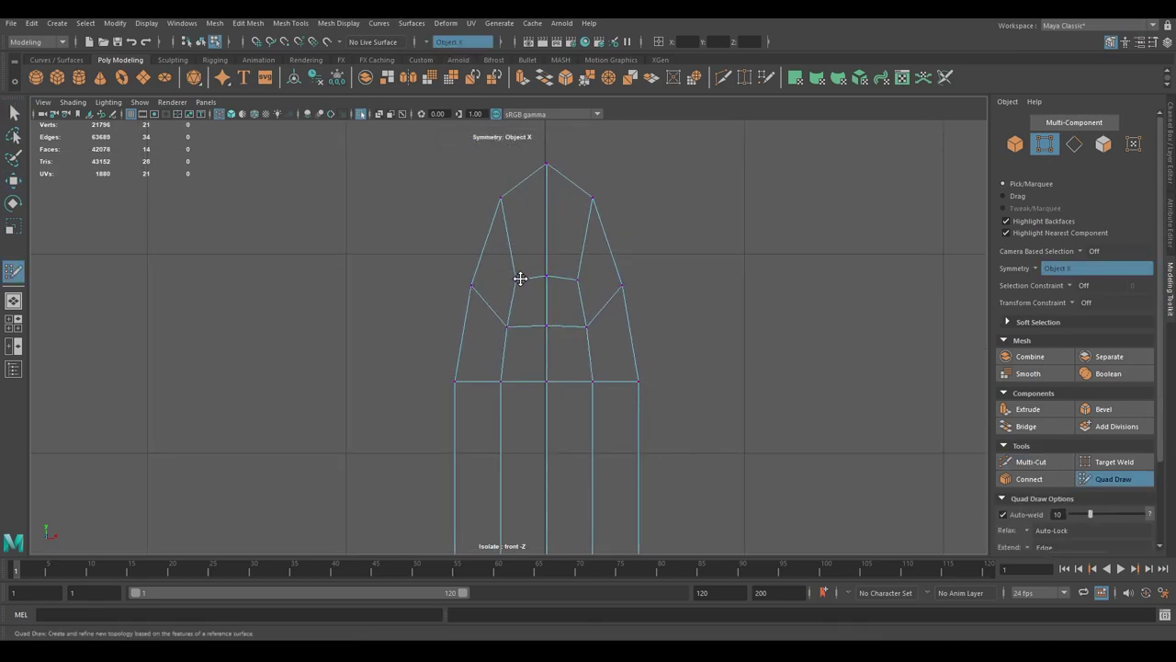
mouse_move(520, 279)
middle_mouse_down("alt")
mouse_move(499, 321)
mouse_move(547, 303)
middle_mouse_up("alt")
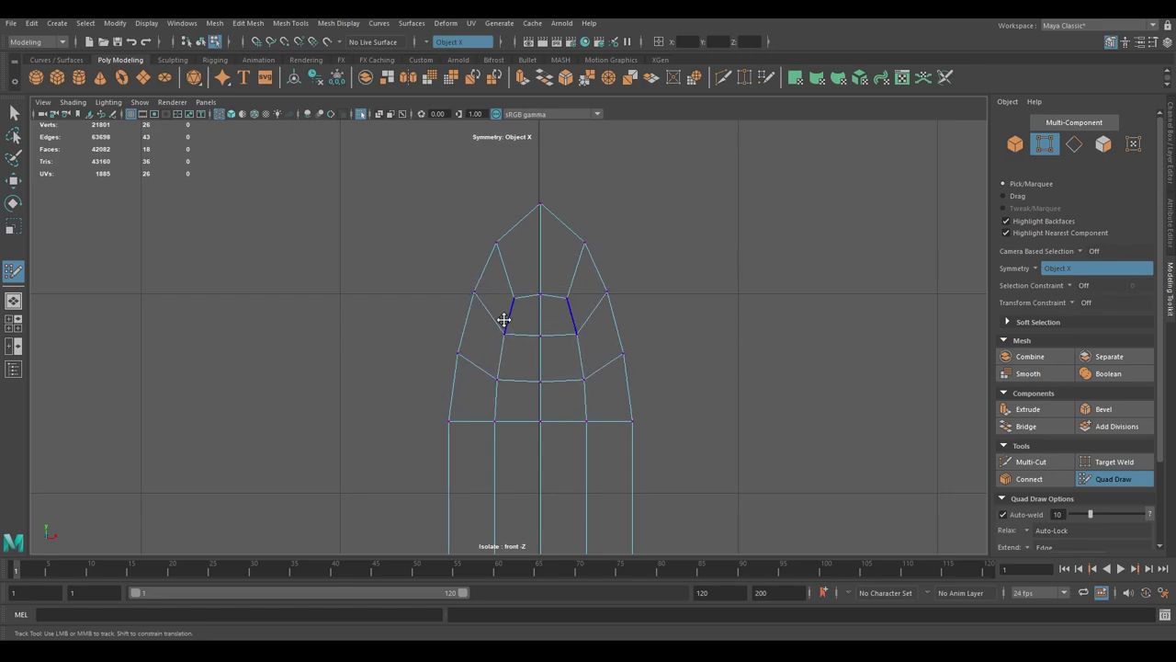
right_click_drag(617, 312, 666, 341)
Exit isolation and scale the blade wider to match the crossguard
key("ctrl+1")
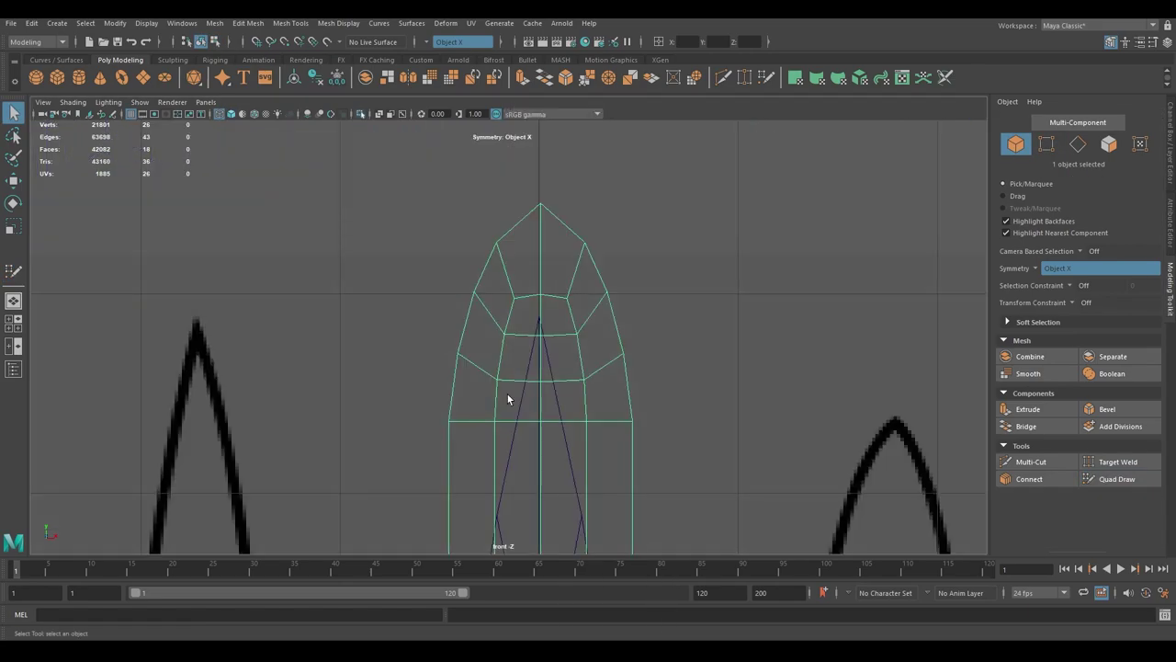
scroll(507, 397, "down", 3)
middle_click_drag(564, 390, 538, 396, "alt")
key("r")
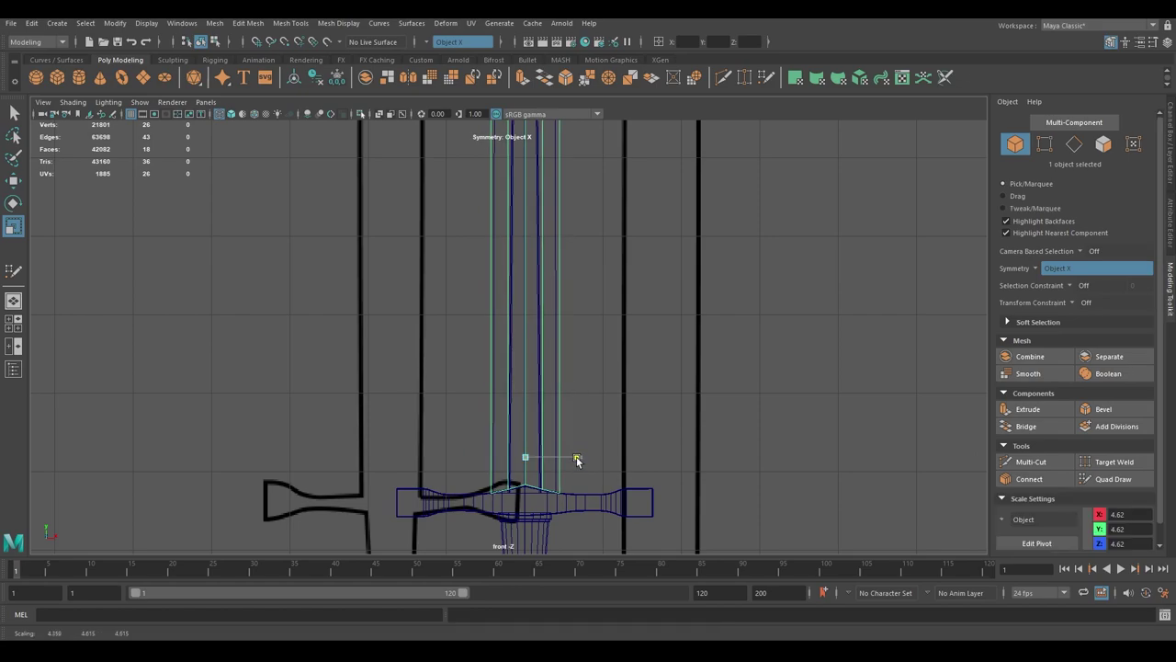
middle_click_drag(578, 459, 558, 414, "alt")
Narrow the tip vertices toward the centre for a slender point
key("F9")
key("q")
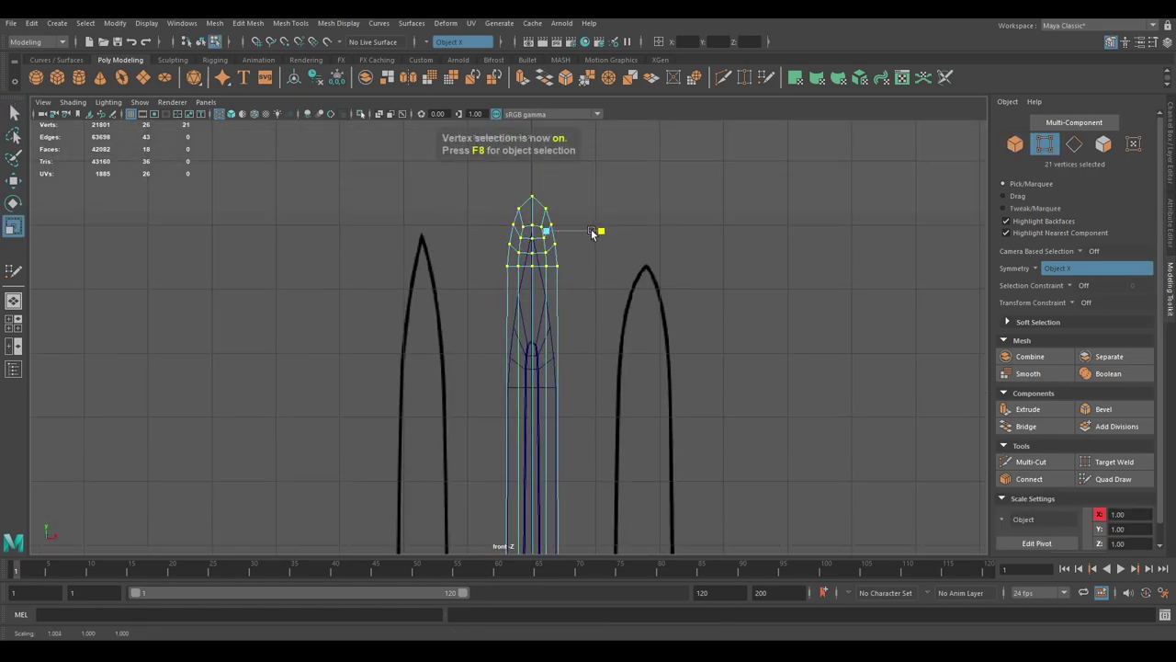
left_click_drag(590, 229, 579, 235)
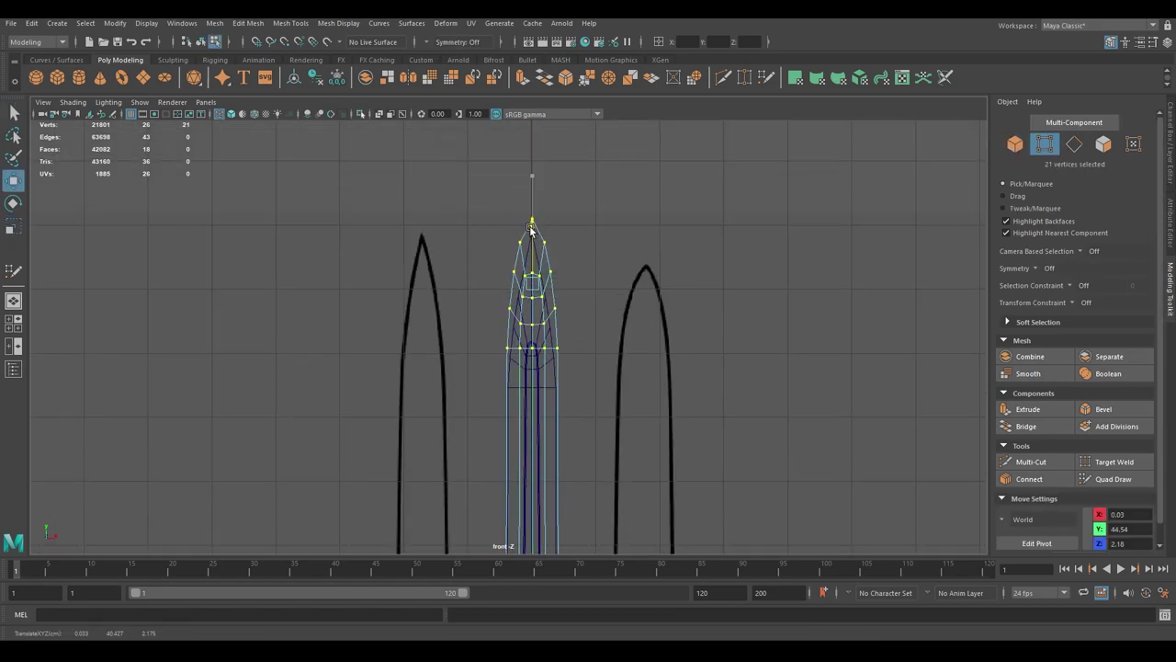
key("F8")
Extrude all the blade plane's faces to give it thickness
key("q")
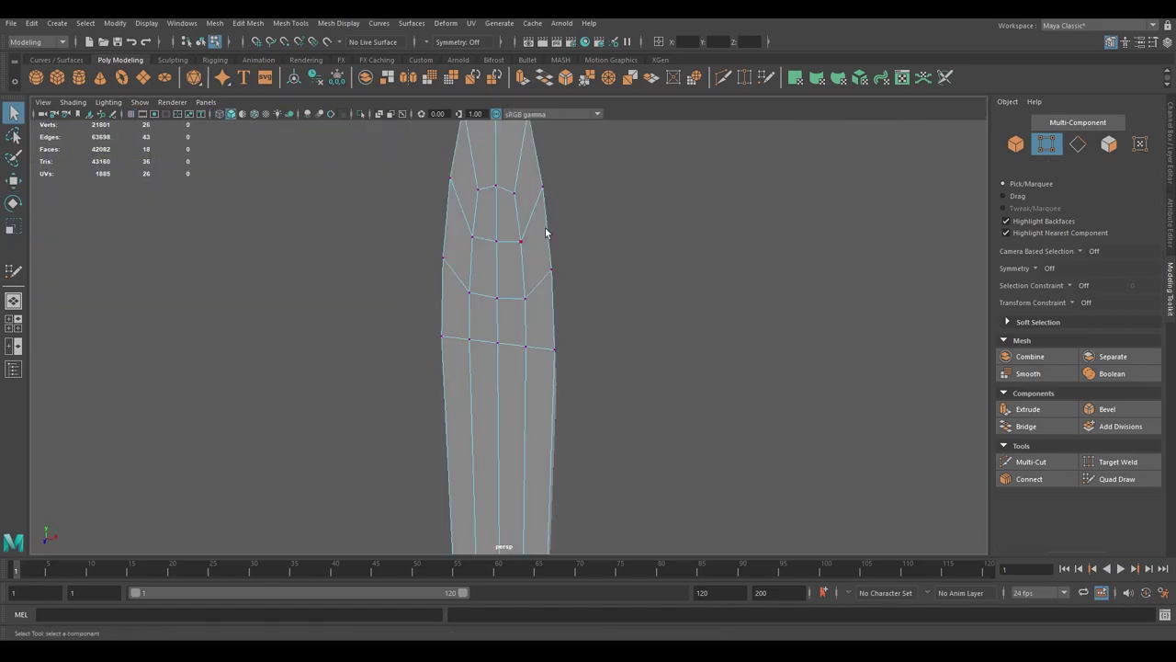
key("f")
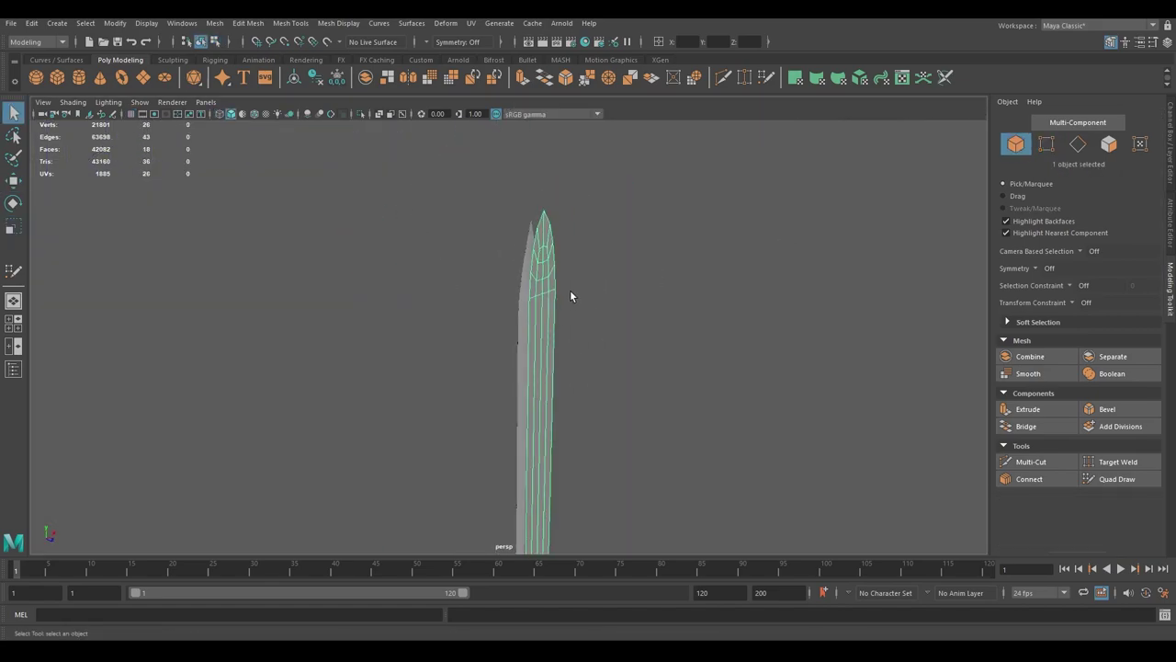
left_click_drag(598, 298, 527, 313, "alt")
key("F11")
double_click(527, 312)
key("ctrl+e")
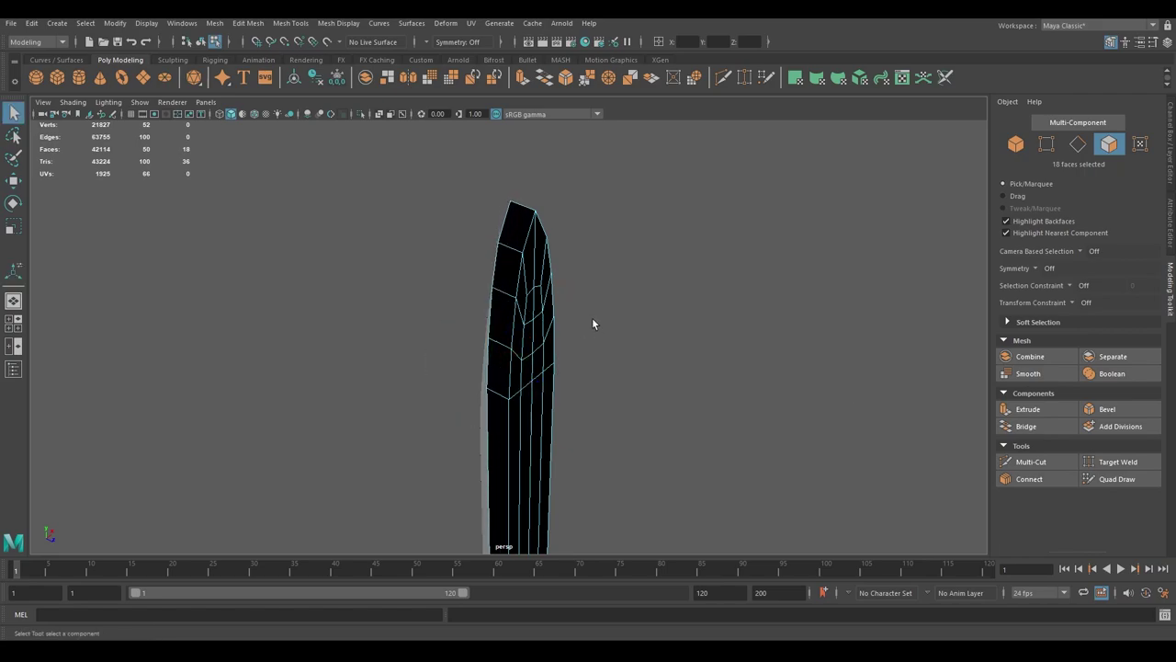
Fix the blade's dark flipped shading through Mesh Display
left_click(338, 23)
left_click(368, 93)
key("F8")
key("w")
mouse_move(724, 217)
left_mouse_down("alt")
mouse_move(754, 278)
mouse_move(502, 249)
mouse_move(517, 263)
mouse_move(496, 395)
mouse_move(591, 284)
left_mouse_up("alt")
key("q")
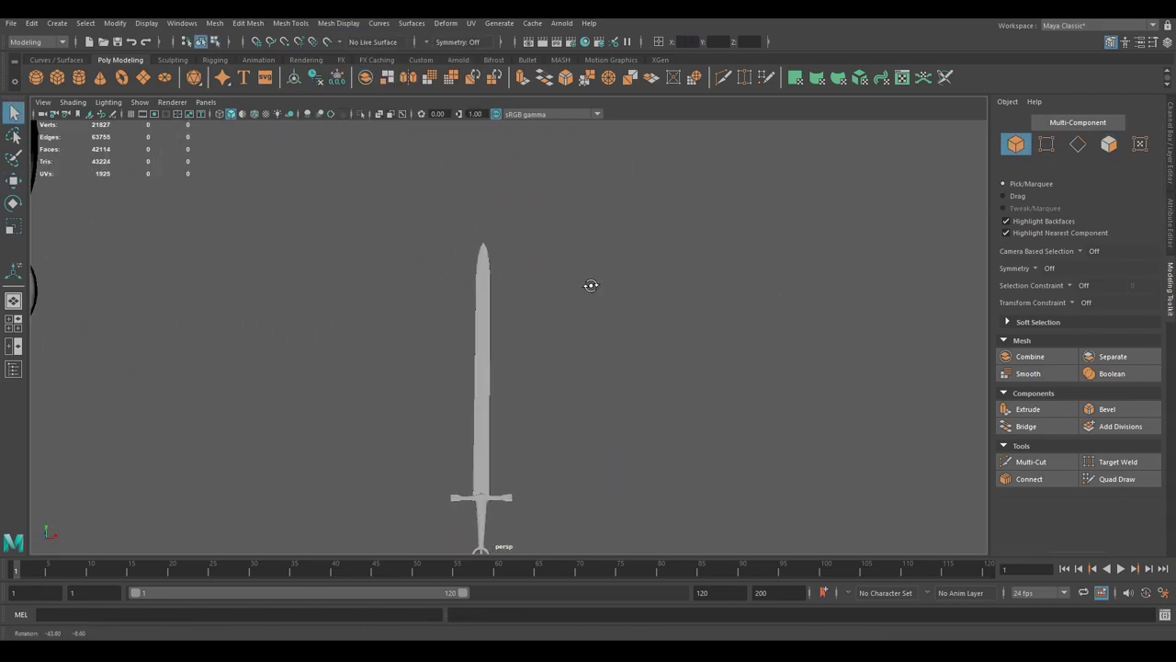
scroll(475, 294, "up", 5)
Cut a centre edge loop running down the blade's length
key("F10")
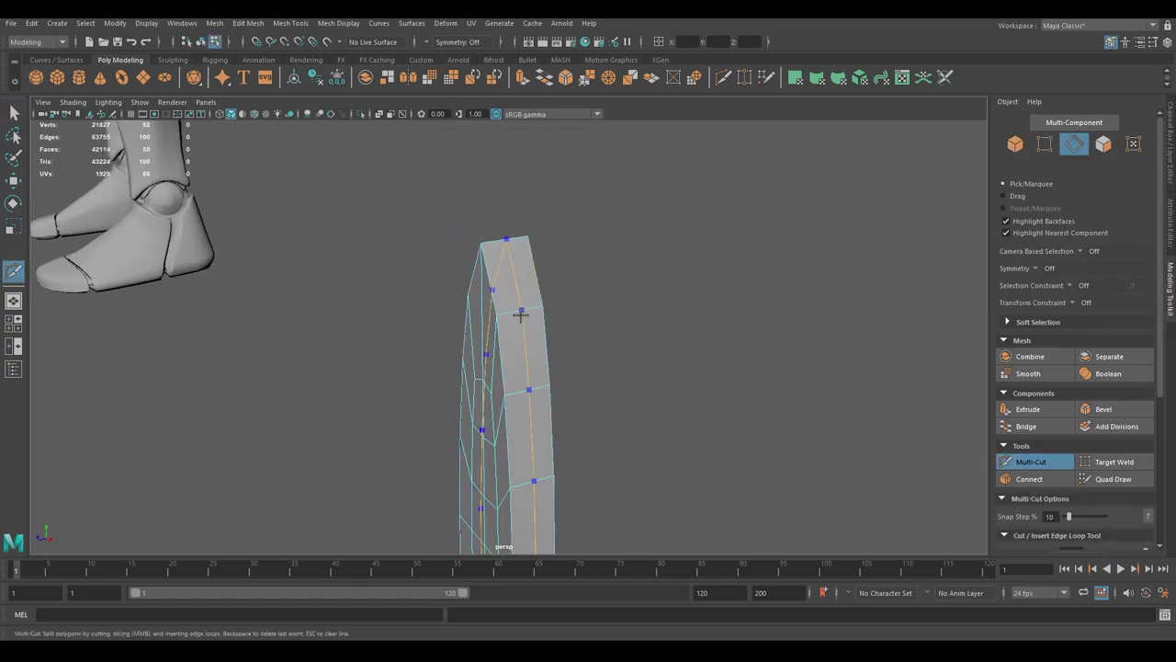
right_click_drag(540, 319, 496, 496, "shift")
key("f")
mouse_move(562, 413)
left_mouse_down("alt")
mouse_move(662, 438)
mouse_move(501, 283)
left_mouse_up("alt")
right_click_drag(501, 283, 517, 501, "alt")
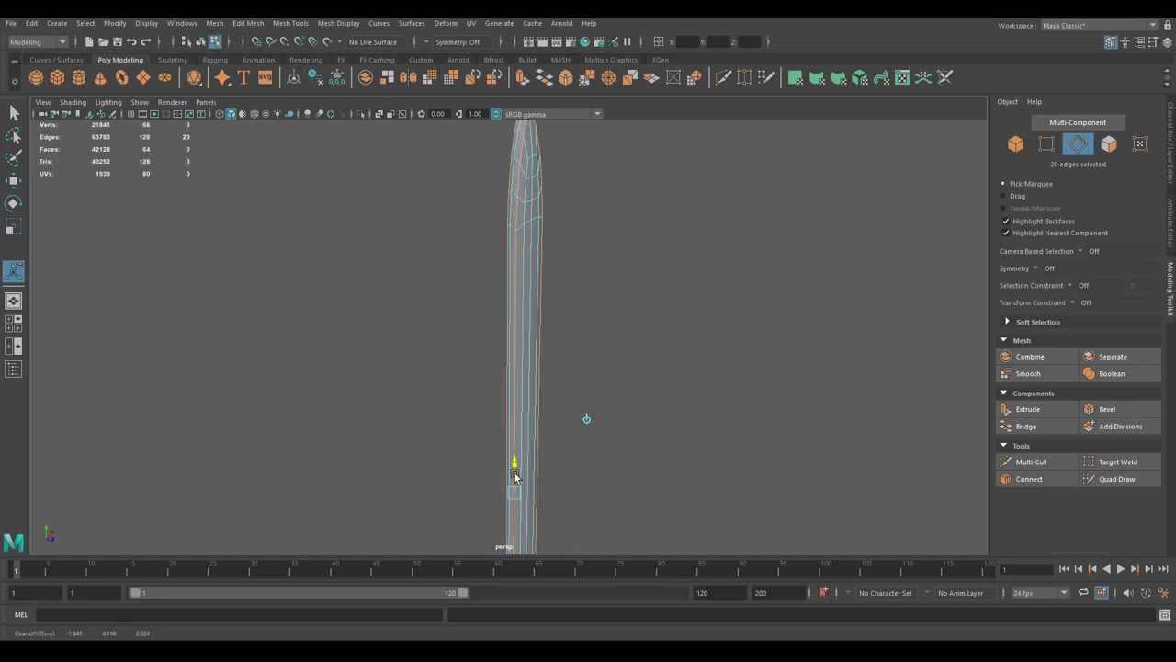
scroll(560, 299, "up", 3)
scroll(532, 302, "up", 3)
Select the blade tip and bevel its tip edge
key("F9")
left_click_drag(532, 302, 212, 225)
scroll(213, 225, "down", 4)
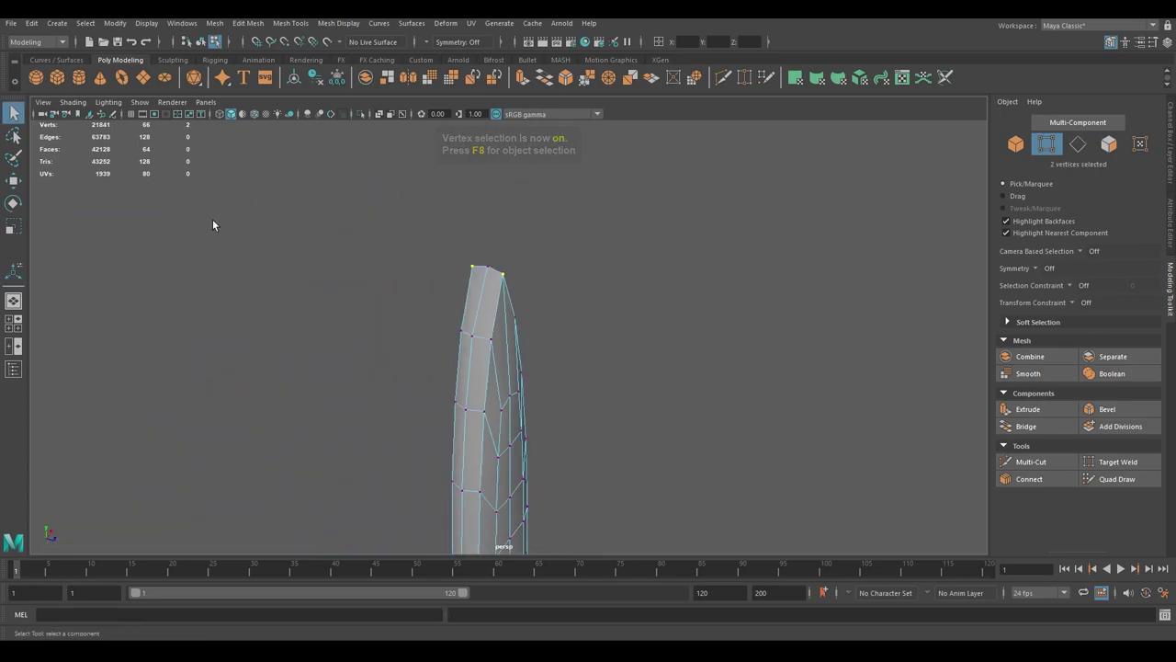
left_click_drag(487, 256, 539, 310, "alt")
key("F8")
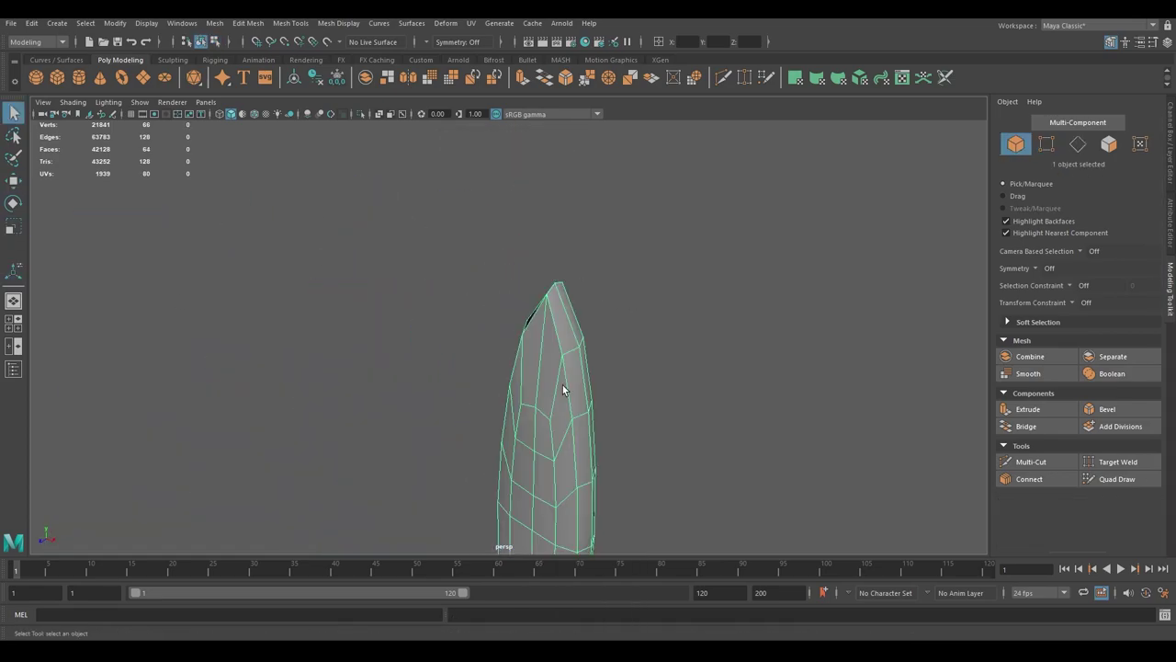
left_click(338, 23)
left_click(361, 92)
key("F10")
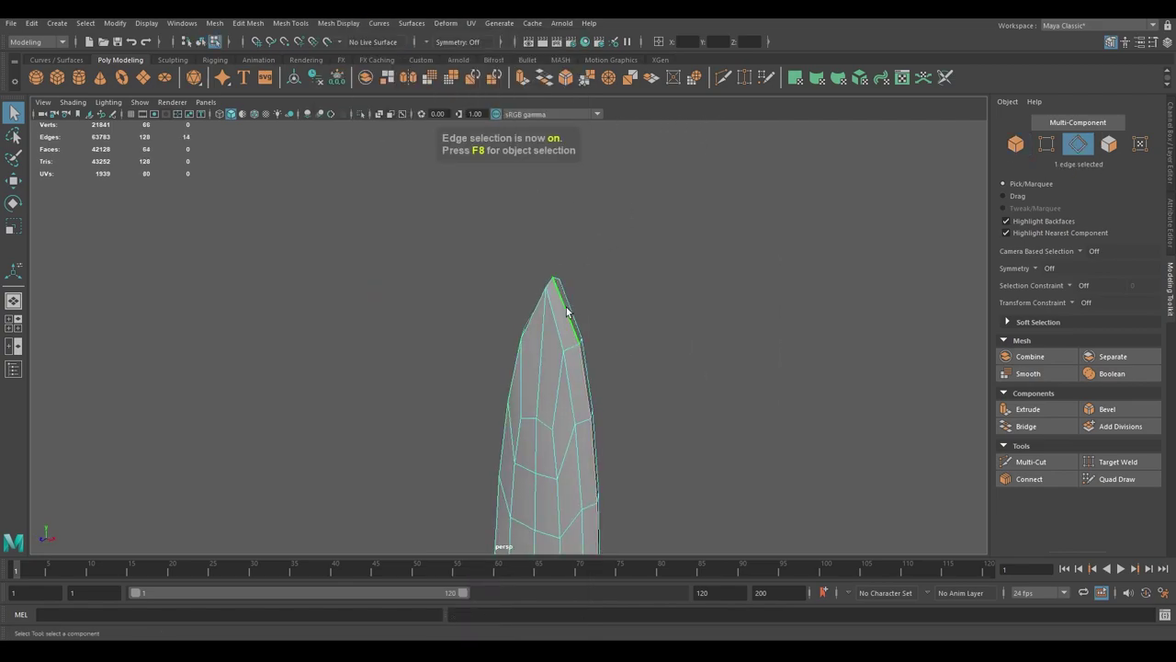
key("ctrl+b")
key("F8")
left_click_drag(774, 350, 708, 359, "alt")
Harden the blade's edges via Mesh Display for crisp shading
left_click(338, 22)
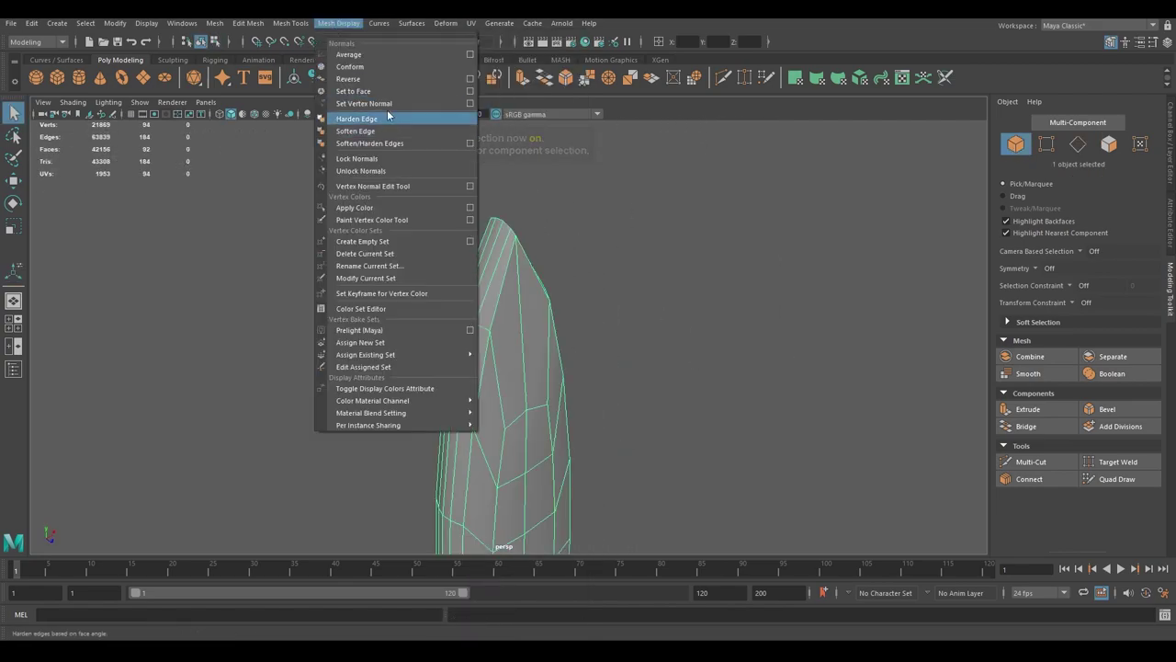
left_click(367, 115)
key("F10")
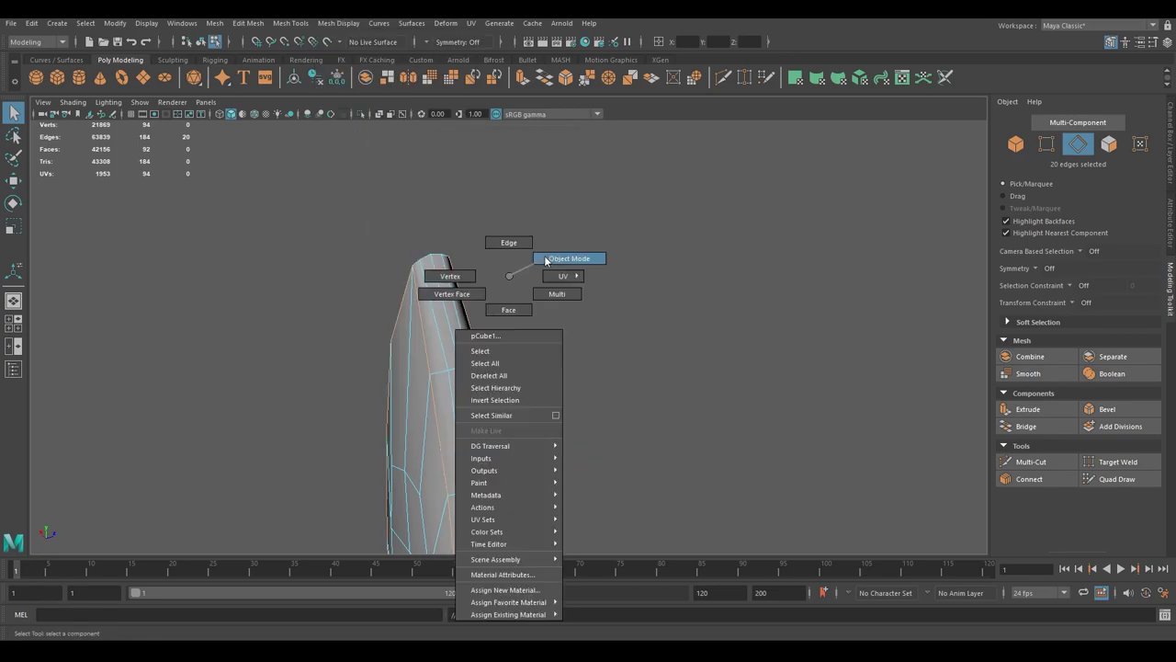
right_click_drag(505, 275, 567, 257)
key("f")
scroll(535, 384, "up", 8)
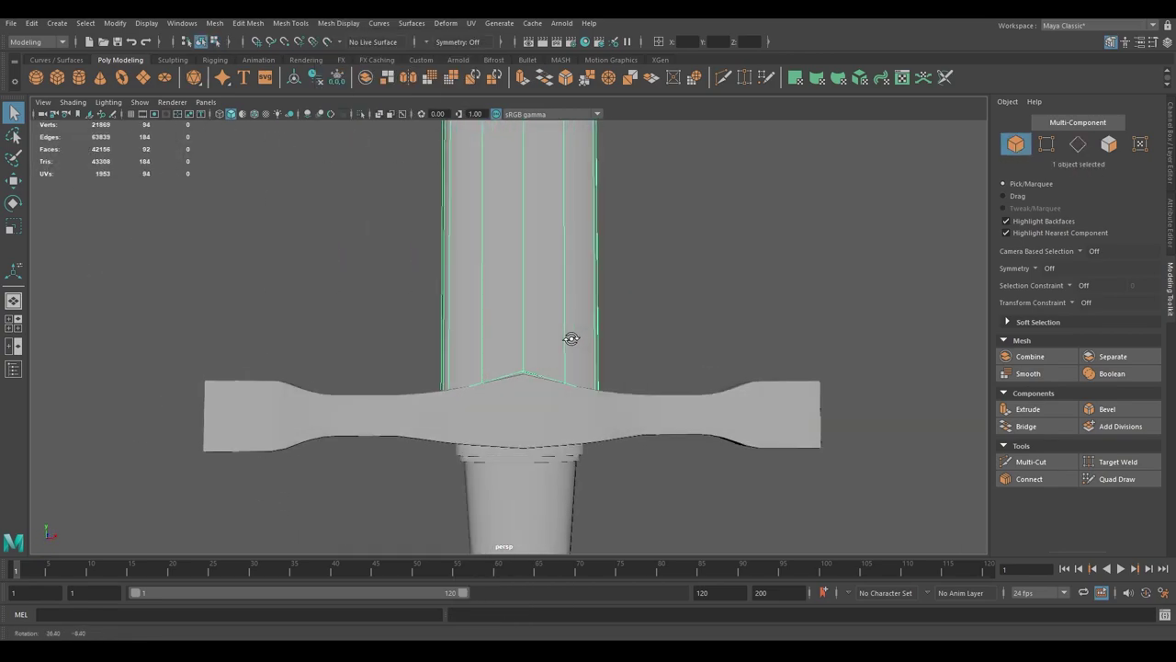
left_click_drag(572, 339, 536, 323, "alt")
Switch between the front and perspective views to inspect the sword
key("space")
key("w")
key("space")
scroll(436, 356, "up", 5)
scroll(428, 372, "up", 2)
key("q")
key("F9")
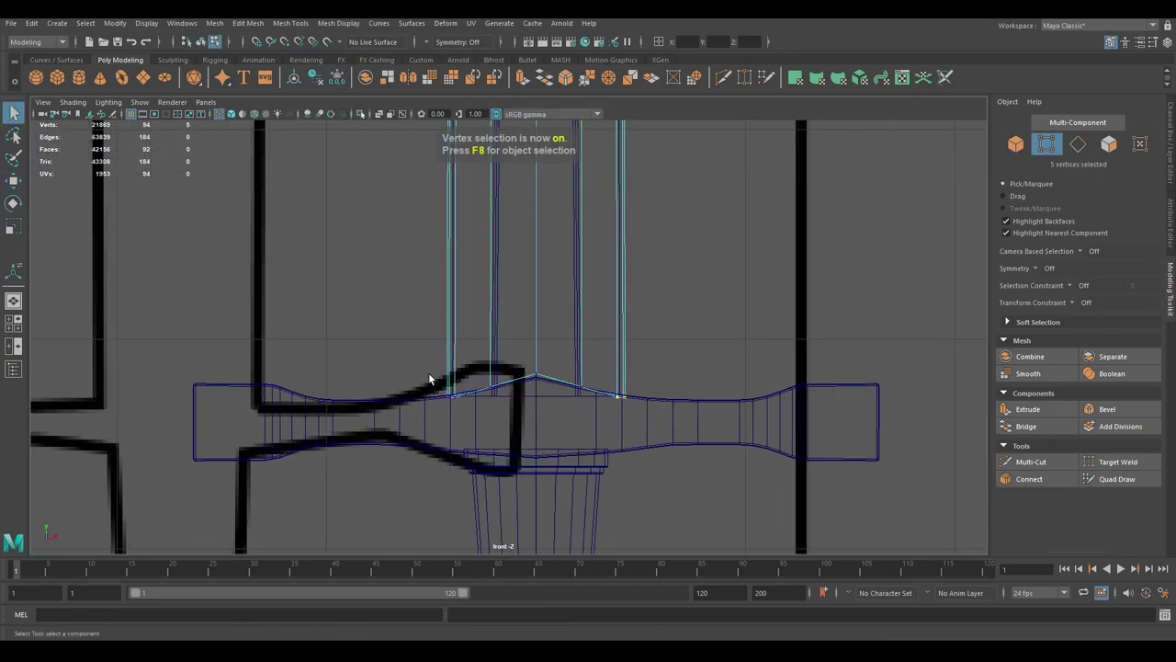
key("space")
key("F8")
key("space")
key("q")
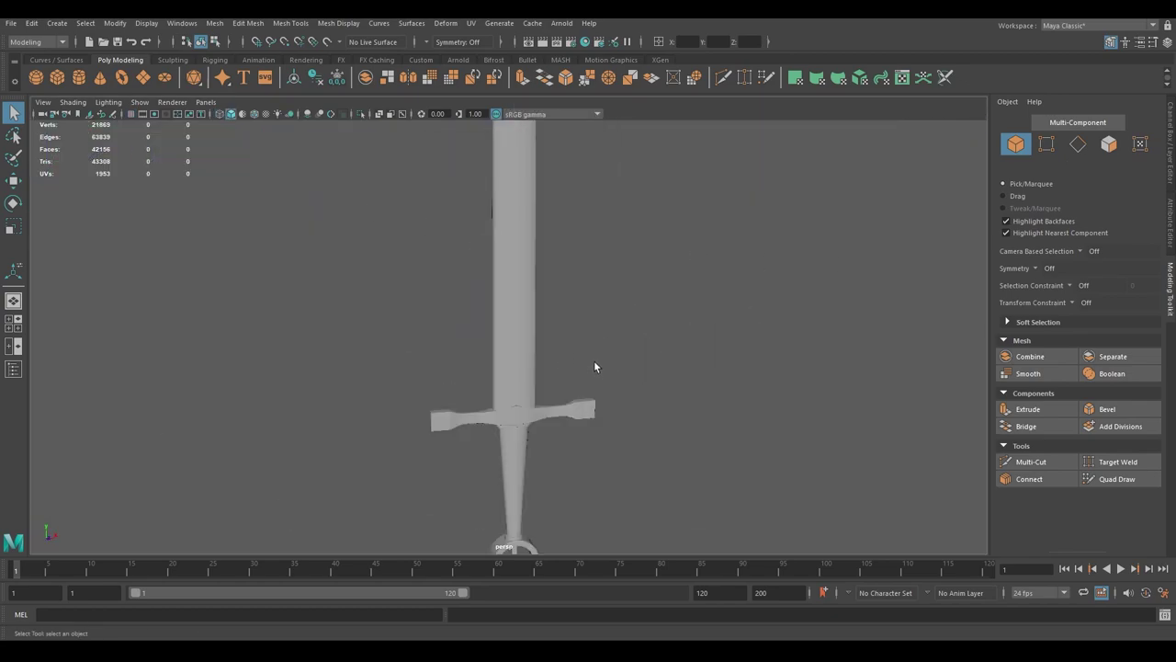
scroll(542, 276, "down", 3)
Inspect the separate right-hand blade beside the sword and select it
left_click(498, 161)
key("w")
key("q")
left_click(595, 217)
left_click_drag(594, 217, 589, 295, "alt")
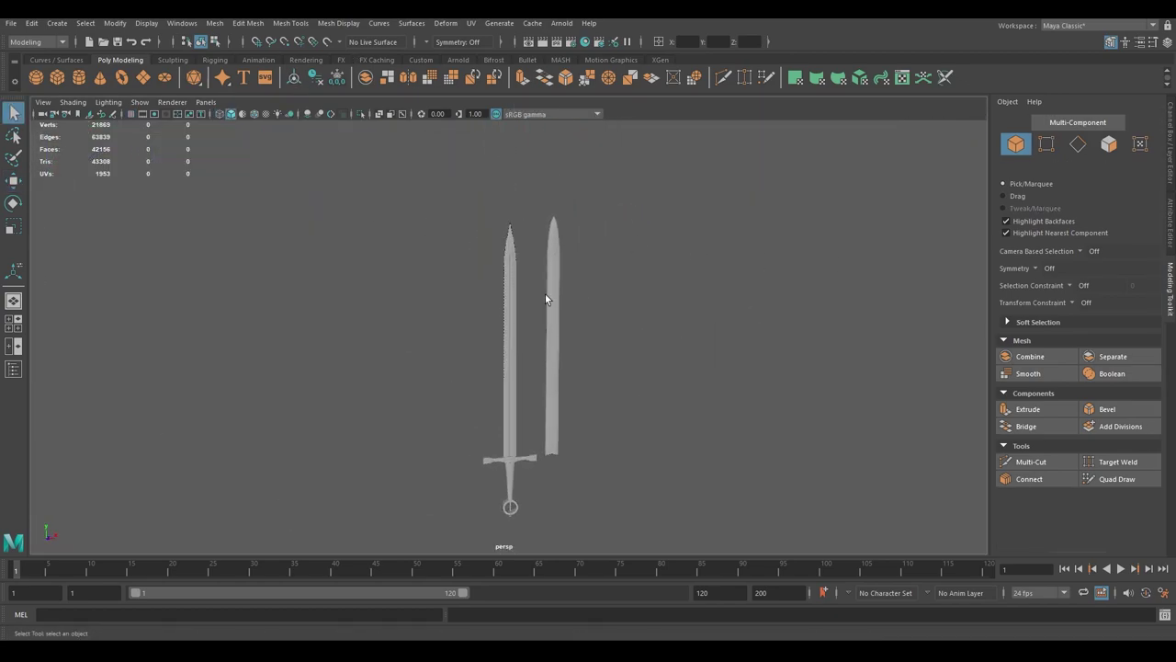
left_click(545, 298)
key("f")
left_click_drag(465, 323, 535, 354, "alt")
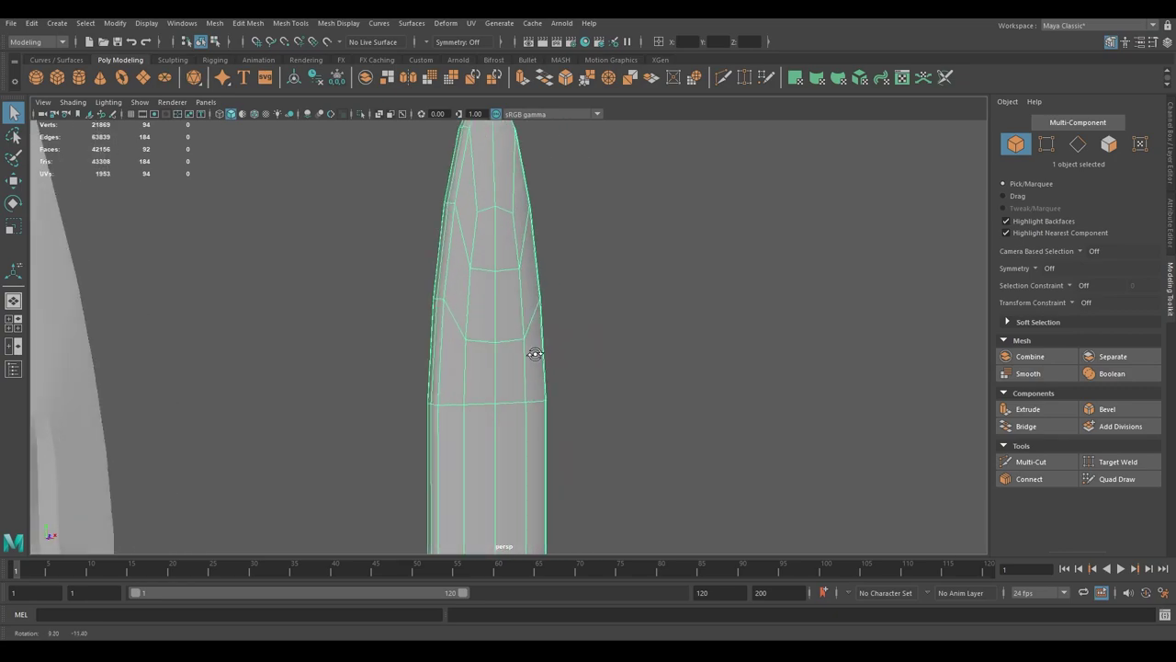
left_click(562, 345)
scroll(514, 356, "down", 3)
scroll(495, 333, "down", 3)
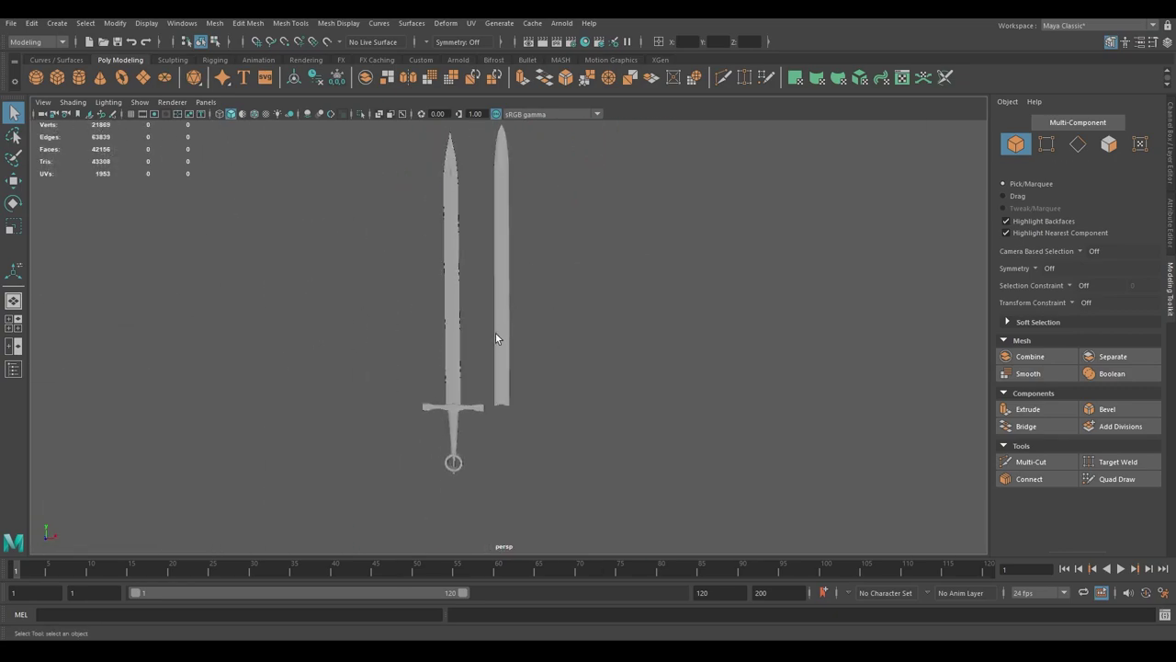
left_click(499, 292)
Add a new cube, hide the other objects, and flatten the cube into a thin slab
left_click_drag(499, 292, 368, 306, "alt")
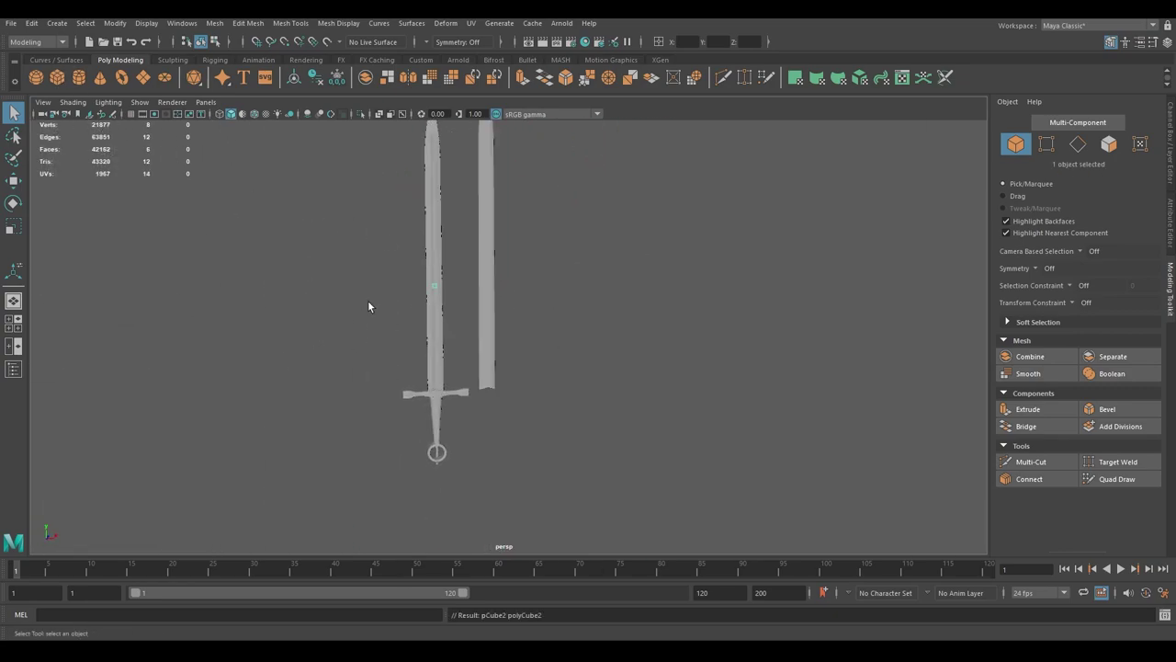
key("f")
left_click_drag(567, 286, 486, 336, "alt")
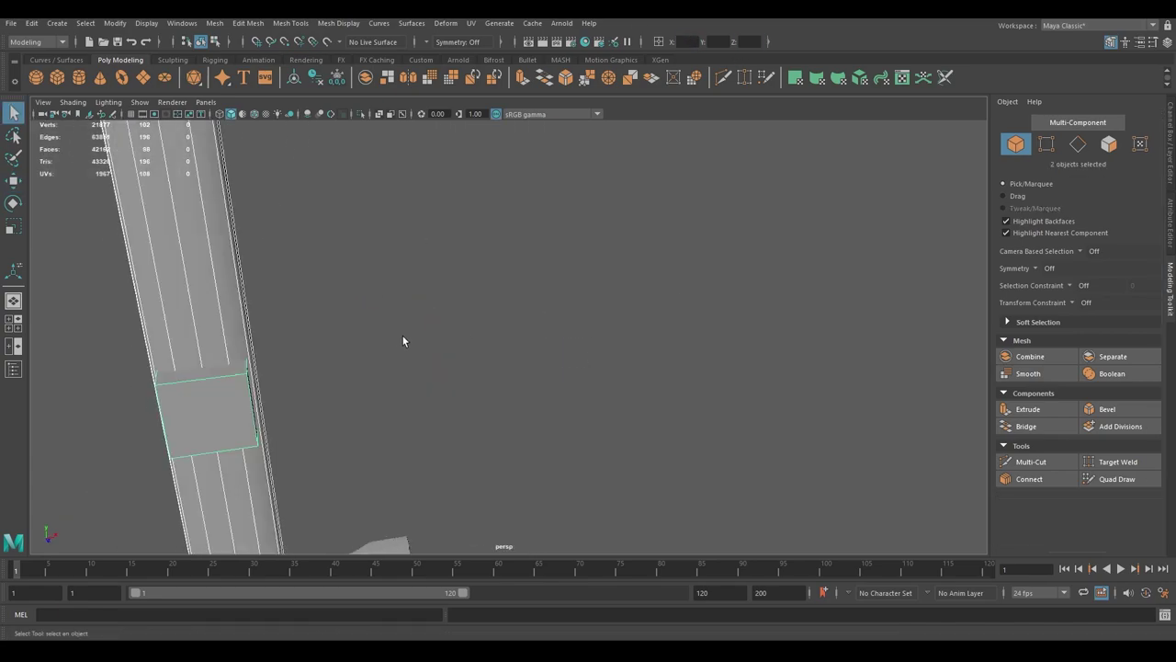
key("ctrl+h")
key("f")
key("r")
mouse_move(548, 322)
left_mouse_down()
mouse_move(538, 341)
mouse_move(529, 330)
mouse_move(529, 391)
mouse_move(462, 364)
left_mouse_up()
Delete the end face of the slab
key("q")
key("F11")
left_click(529, 330)
key("Delete")
key("Delete")
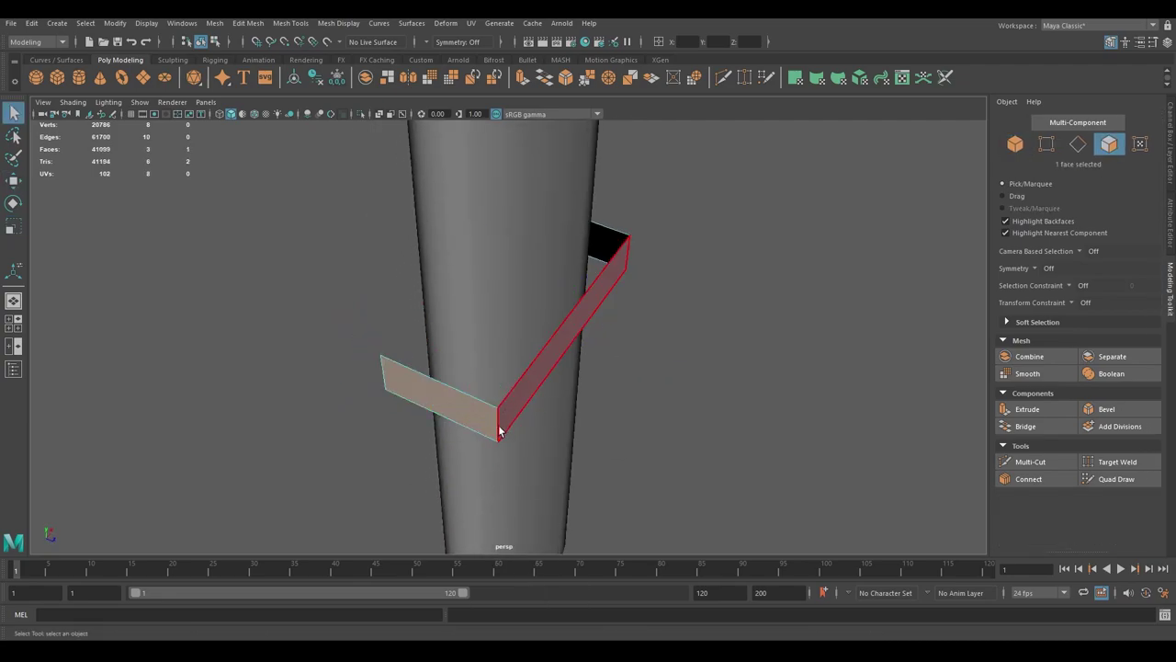
Extrude the slab's open end edge twice to curve the strap around the scabbard
left_click_drag(517, 418, 531, 411, "alt")
left_click(572, 340)
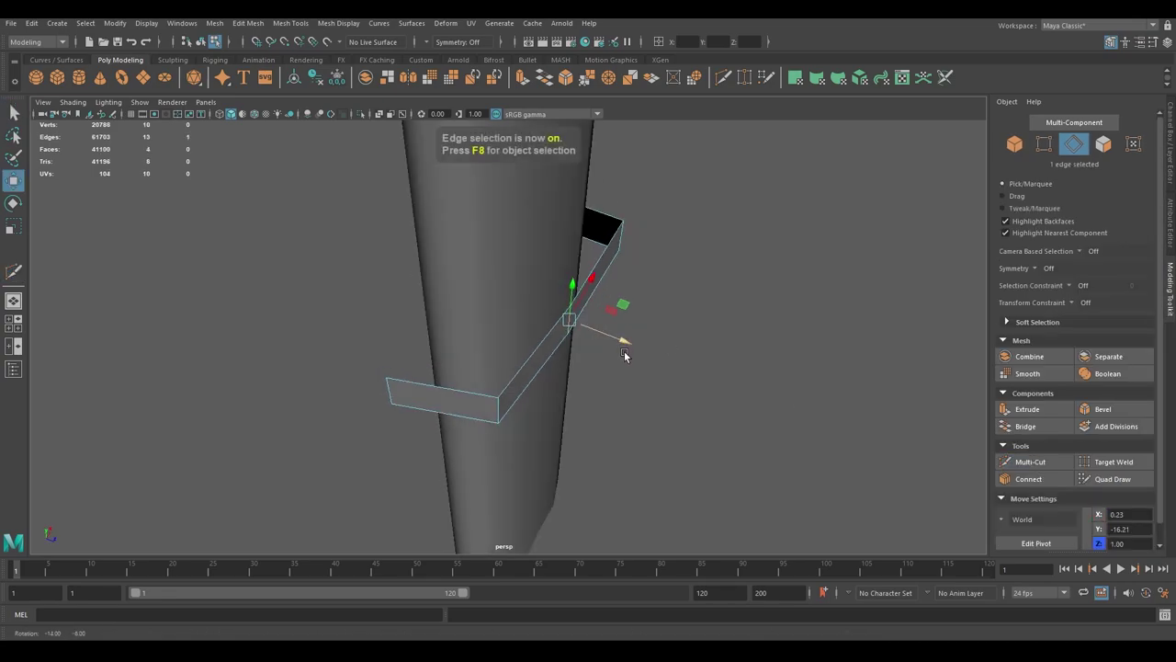
mouse_move(625, 349)
left_mouse_down("alt")
mouse_move(599, 321)
mouse_move(517, 336)
mouse_move(501, 255)
mouse_move(604, 270)
mouse_move(582, 387)
mouse_move(553, 419)
left_mouse_up("alt")
key("w")
left_click_drag(764, 363, 436, 394, "alt")
left_click(436, 394)
key("w")
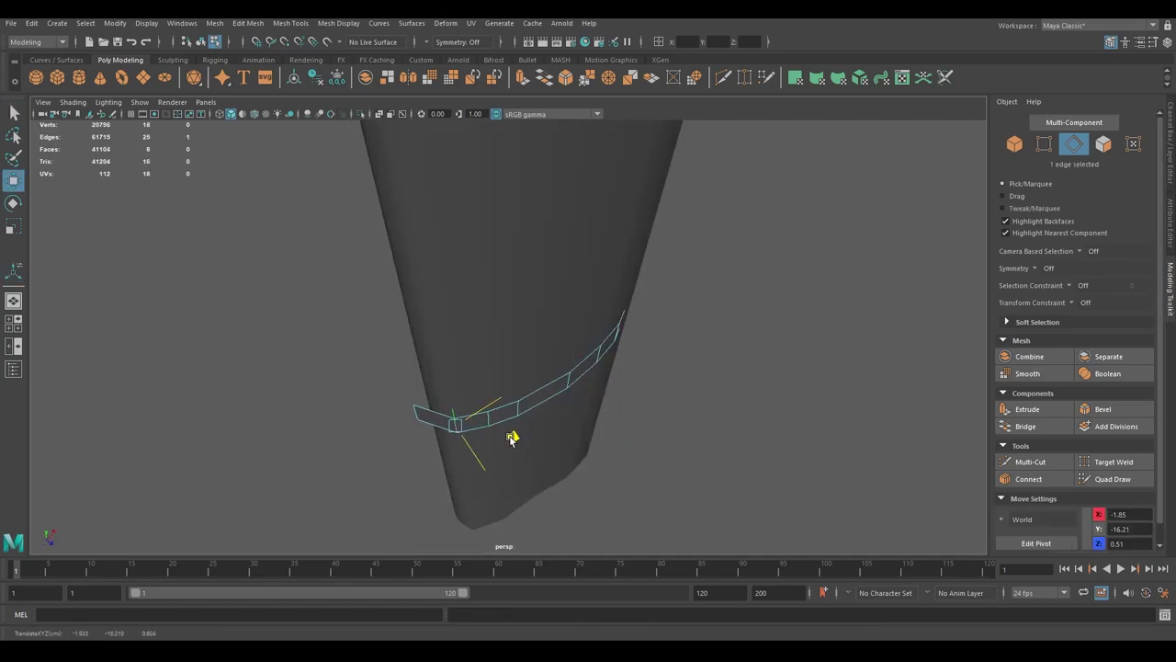
left_click_drag(514, 435, 445, 369, "alt")
mouse_move(466, 323)
left_mouse_down("alt")
mouse_move(552, 368)
mouse_move(643, 322)
left_mouse_up("alt")
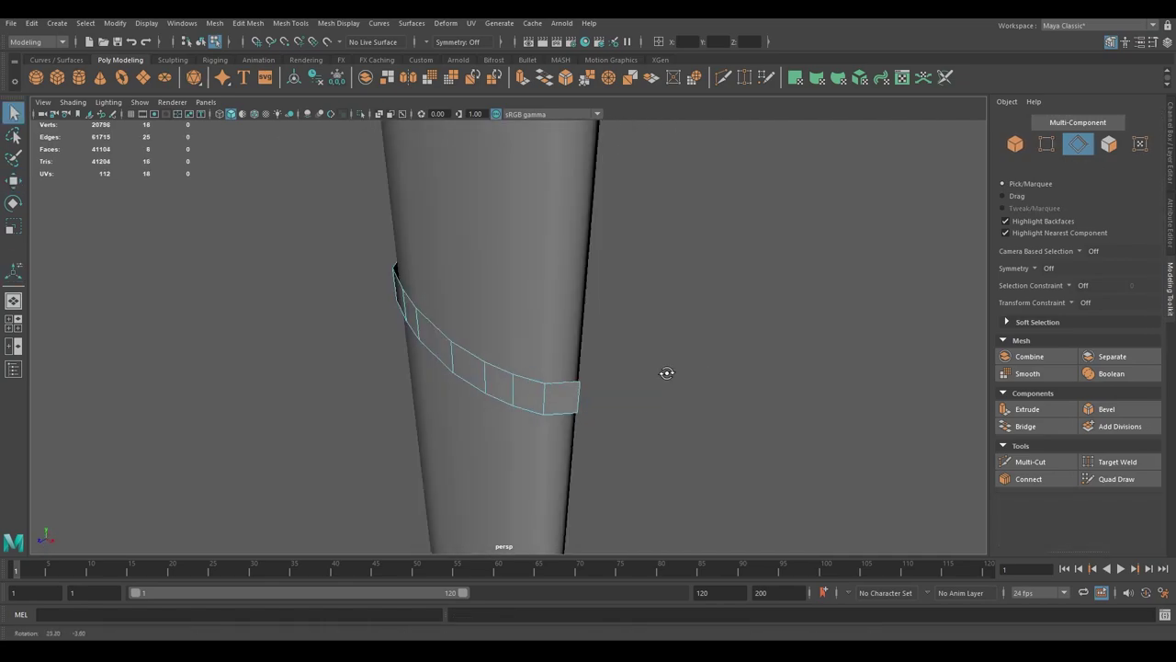
Mirror the strap to the other side to complete the band
key("F8")
left_click(214, 23)
left_click(241, 189)
key("q")
left_click_drag(768, 378, 546, 297, "alt")
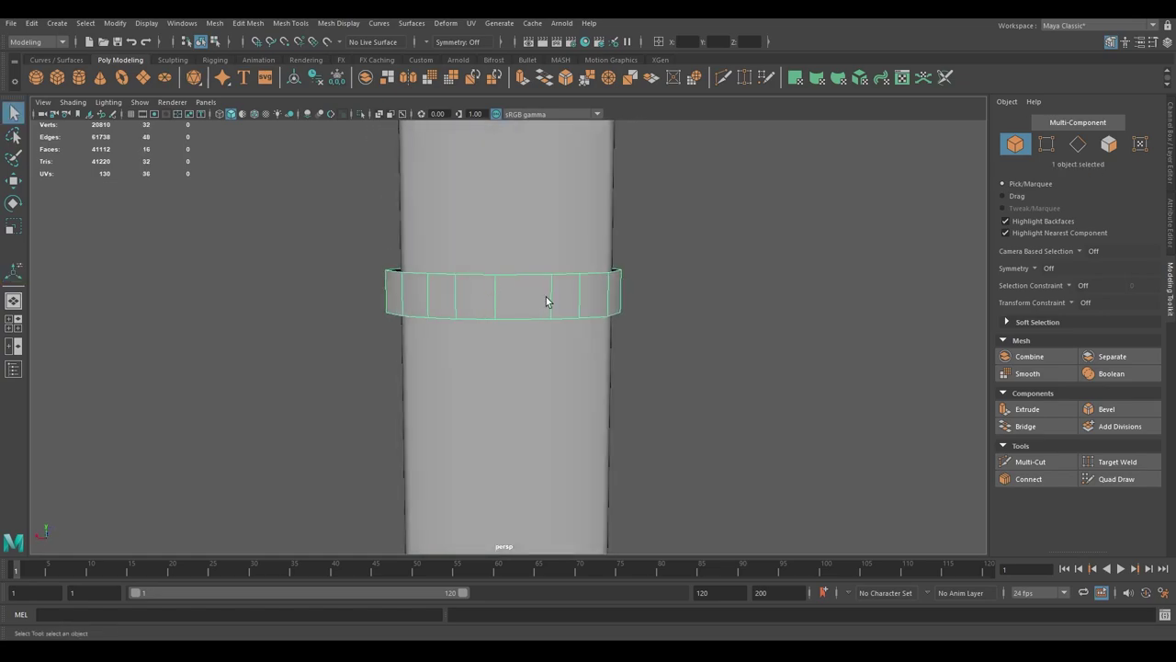
key("space")
key("space")
scroll(498, 363, "up", 5)
key("space")
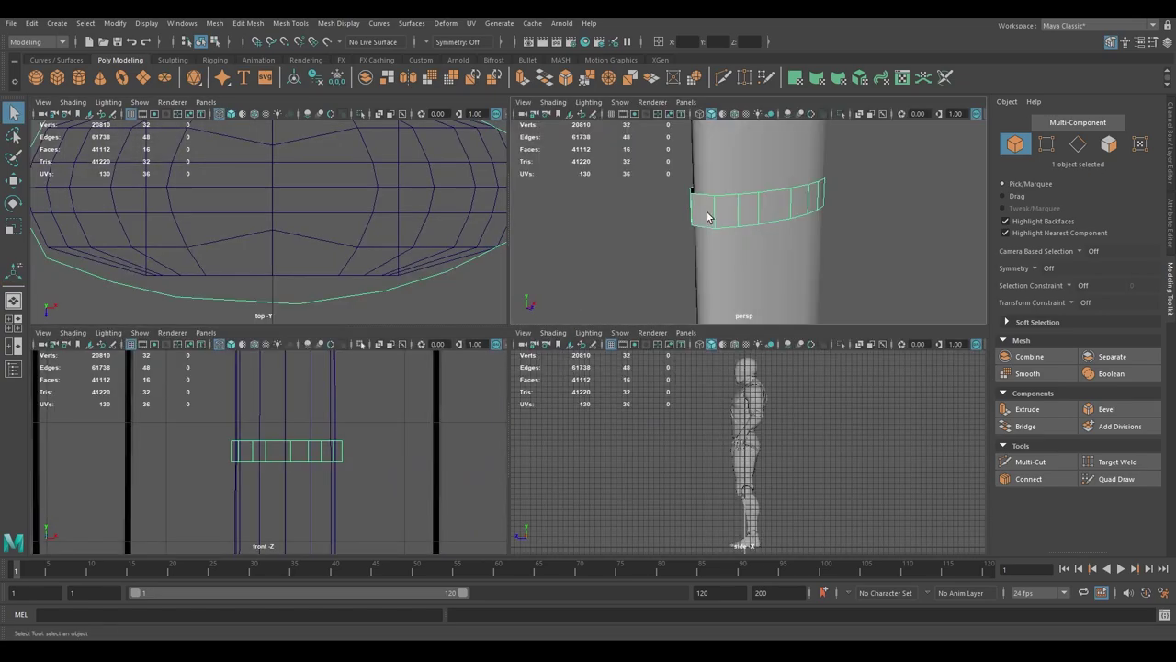
key("space")
Detach the selected edge to split the band
left_click(248, 23)
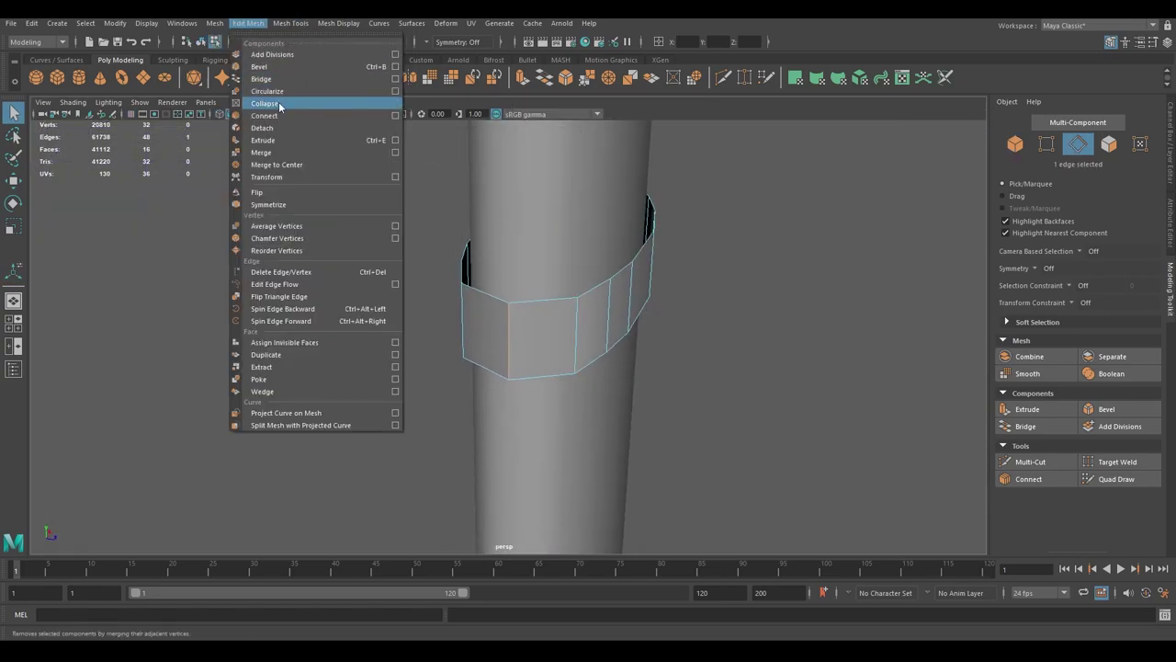
left_click(265, 128)
mouse_move(546, 354)
left_mouse_down("alt")
mouse_move(490, 349)
mouse_move(643, 388)
mouse_move(602, 377)
left_mouse_up("alt")
key("ctrl+z")
key("q")
key("q")
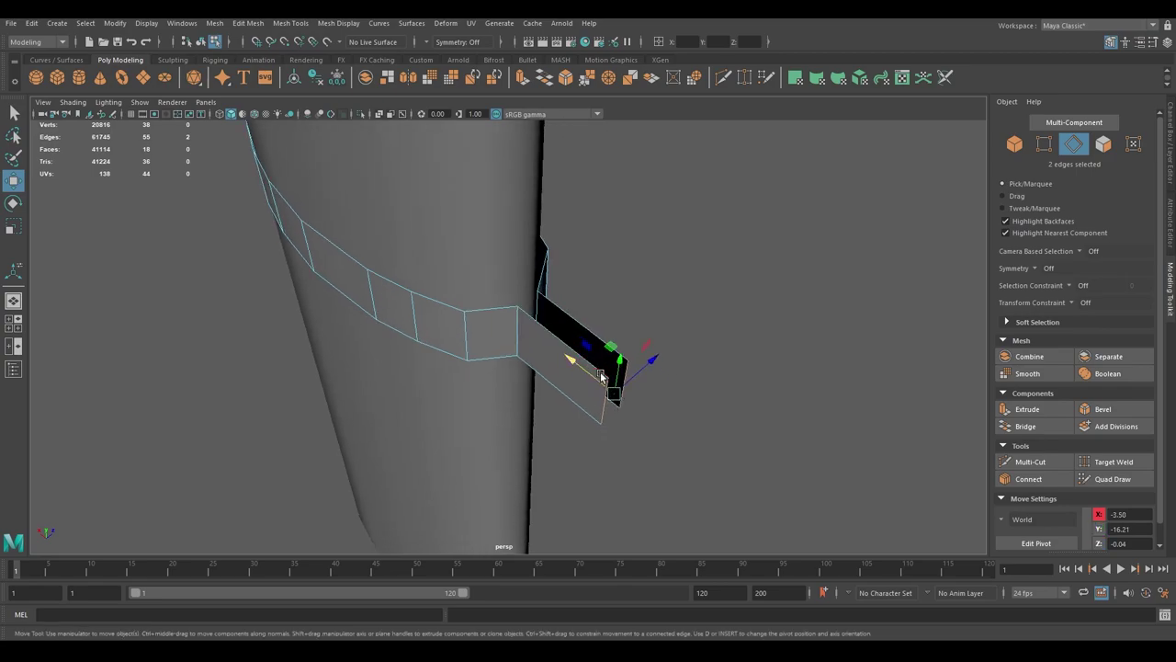
Extrude two edges outward into a tab sticking out from the band
left_click_drag(732, 378, 611, 419, "alt")
mouse_move(611, 419)
left_mouse_down("shift")
mouse_move(675, 411)
mouse_move(570, 392)
mouse_move(546, 342)
mouse_move(565, 355)
left_mouse_up("shift")
key("q")
left_click(547, 342)
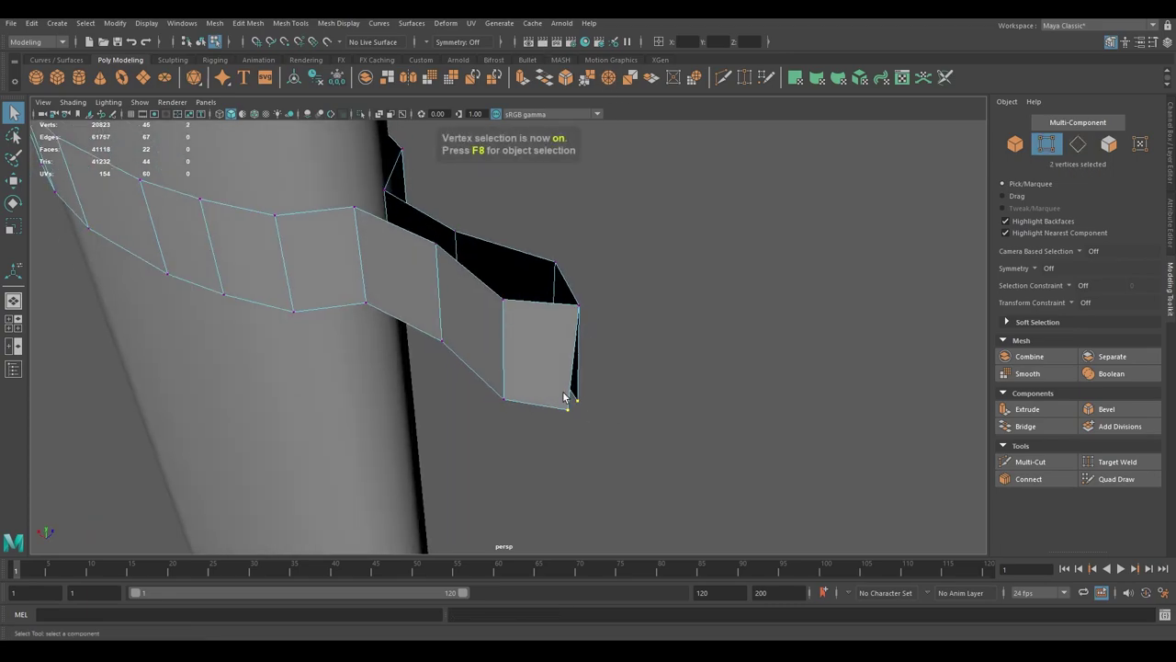
Select the tab faces and scale them to adjust the tab
mouse_move(629, 218)
left_mouse_down("alt")
mouse_move(489, 304)
mouse_move(499, 340)
left_mouse_up("alt")
key("F8")
scroll(489, 304, "up", 5)
key("F11")
left_click(584, 325)
key("r")
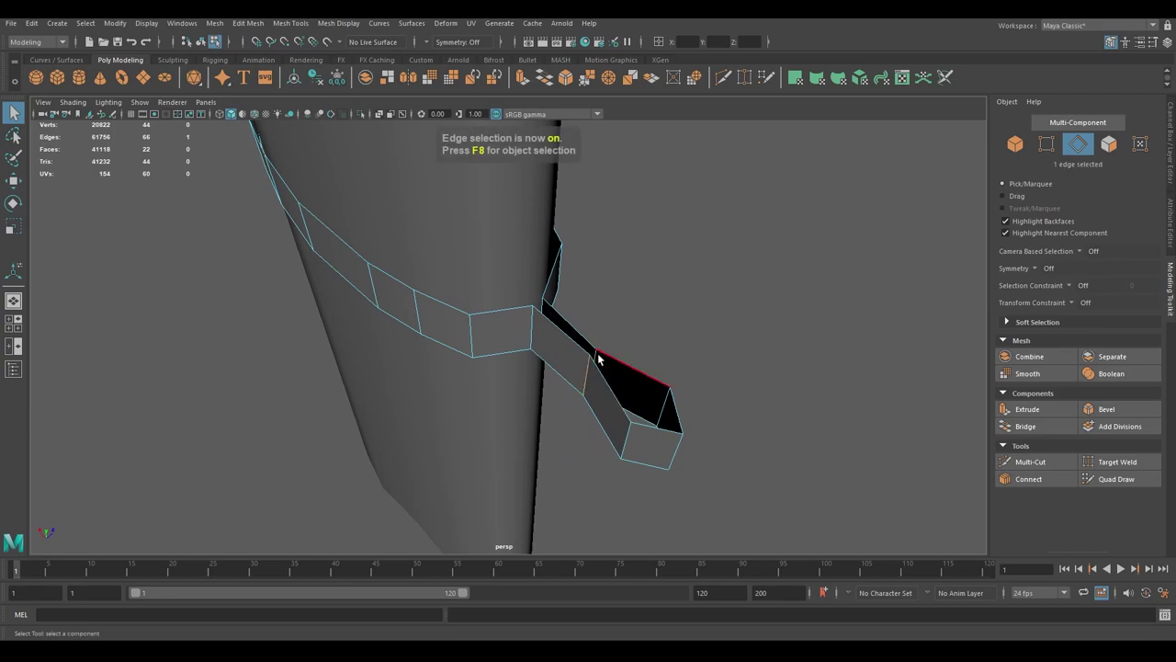
Extrude the band's full face loop outward to give the strap thickness
key("F8")
left_click_drag(667, 300, 675, 307, "alt")
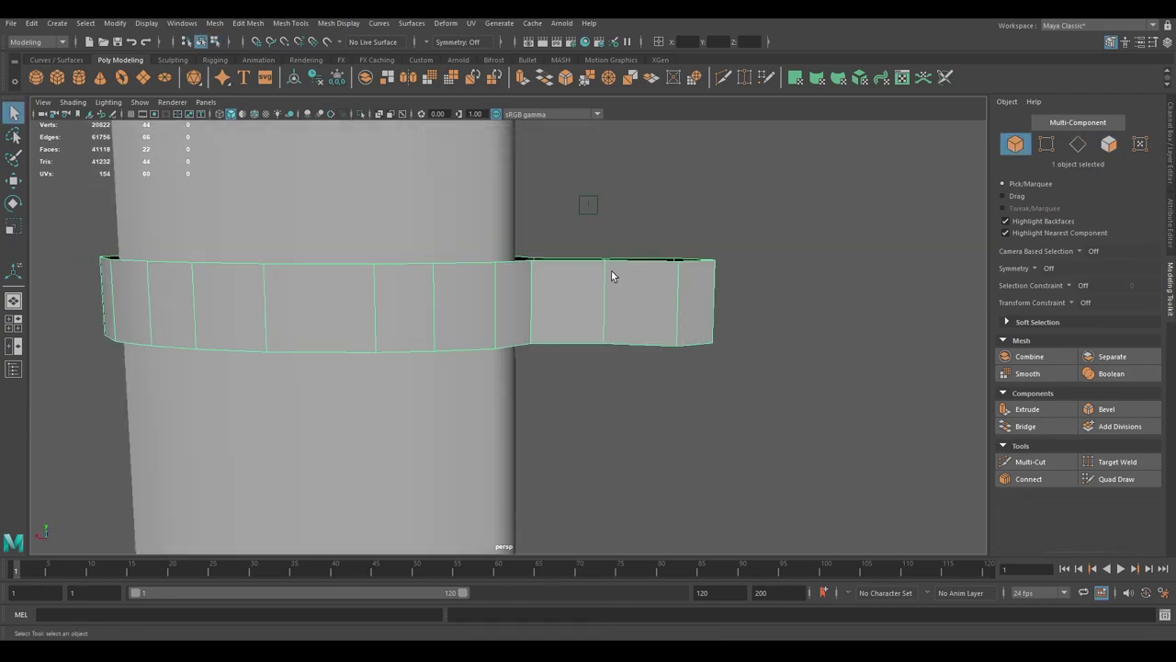
left_click_drag(611, 270, 540, 333, "alt")
right_click_drag(551, 314, 551, 349)
double_click(552, 350)
key("ctrl+e")
mouse_move(552, 349)
left_mouse_down("alt")
mouse_move(621, 269)
mouse_move(687, 260)
left_mouse_up("alt")
Change the mesh display options and inspect the thickened strap's loop corners
left_click(338, 23)
left_click(349, 82)
key("F8")
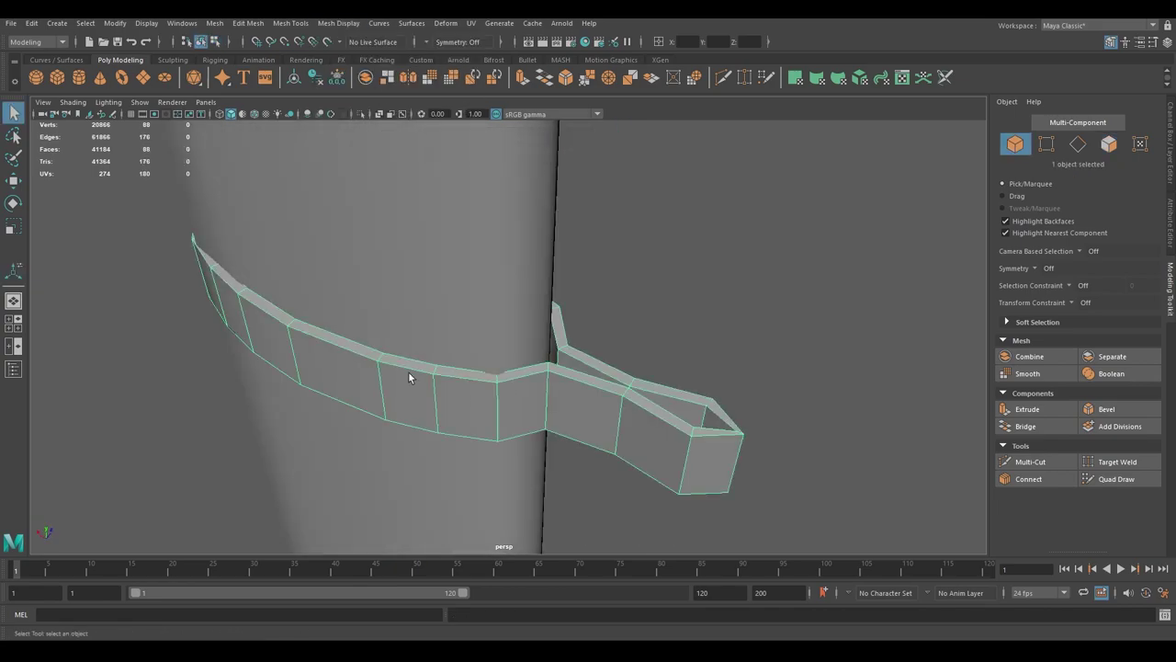
key("w")
mouse_move(408, 371)
left_mouse_down("alt")
mouse_move(504, 296)
mouse_move(451, 441)
mouse_move(436, 392)
left_mouse_up("alt")
key("F9")
key("q")
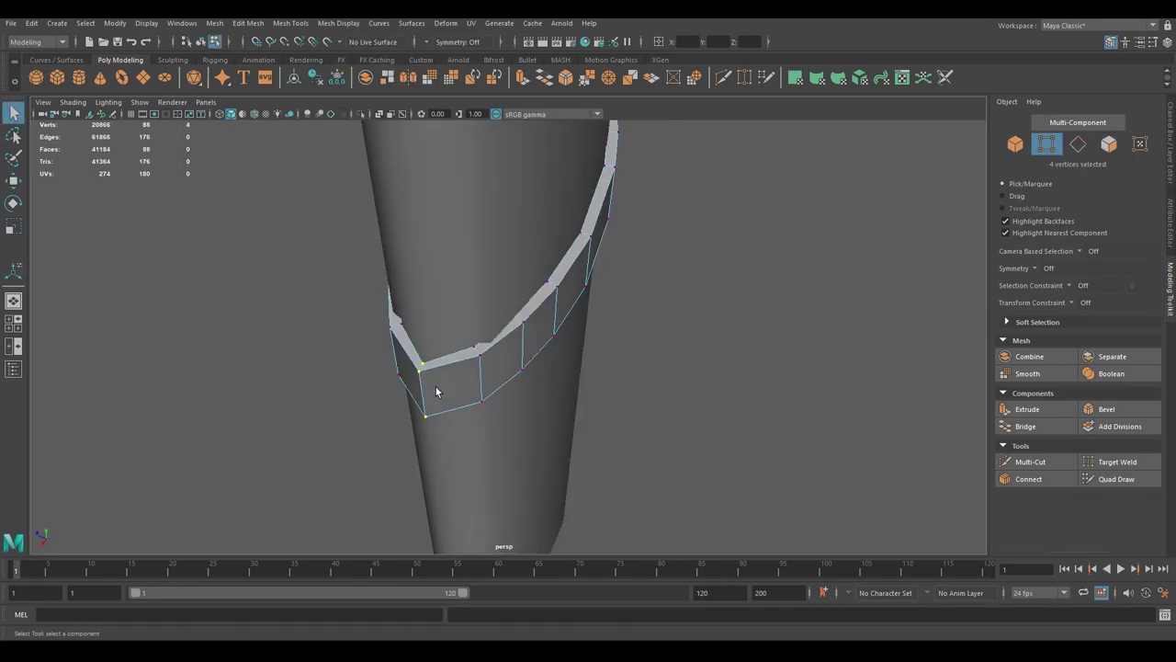
key("q")
mouse_move(709, 358)
left_mouse_down("alt")
mouse_move(435, 415)
mouse_move(616, 423)
mouse_move(396, 312)
mouse_move(420, 394)
mouse_move(441, 419)
mouse_move(475, 313)
mouse_move(652, 350)
mouse_move(661, 370)
mouse_move(588, 368)
mouse_move(593, 327)
mouse_move(509, 386)
mouse_move(562, 402)
mouse_move(547, 386)
left_mouse_up("alt")
Bevel the strap's loop edges, redoing the bevel with more segments
key("F9")
key("q")
left_click(420, 394)
key("ctrl+b")
key("ctrl+b")
key("ctrl+z")
Bevel the strap loop's corner edges and the edge at the tab's end
key("ctrl+b")
left_click_drag(478, 395, 604, 372, "alt")
key("ctrl+b")
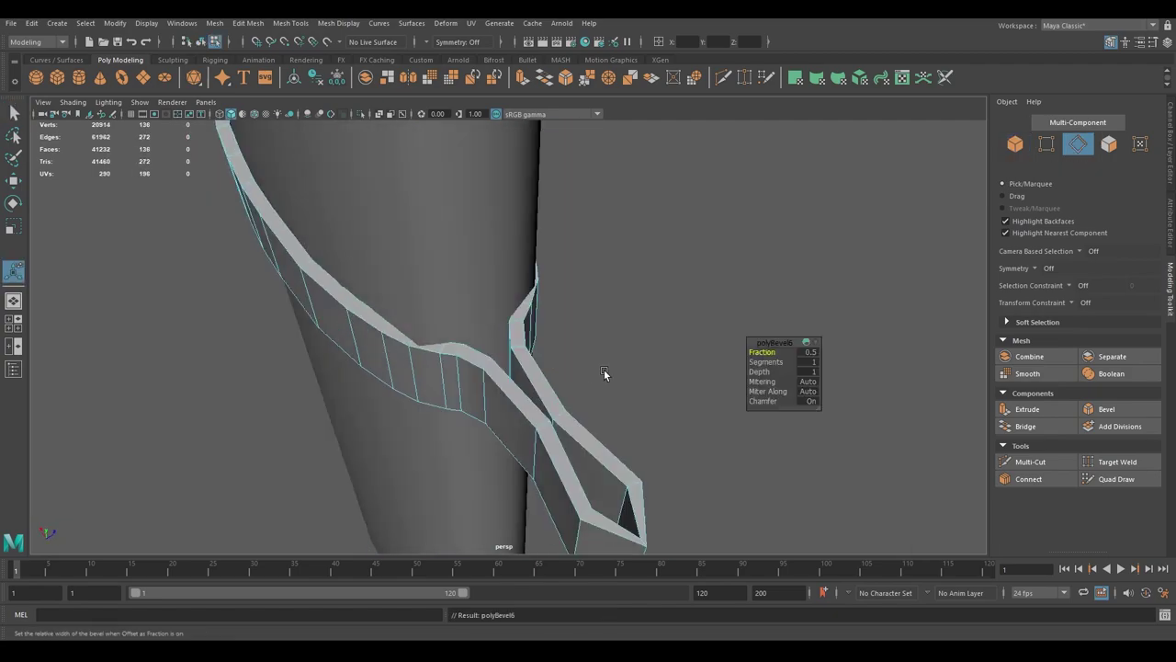
key("q")
left_click_drag(762, 352, 647, 485, "alt")
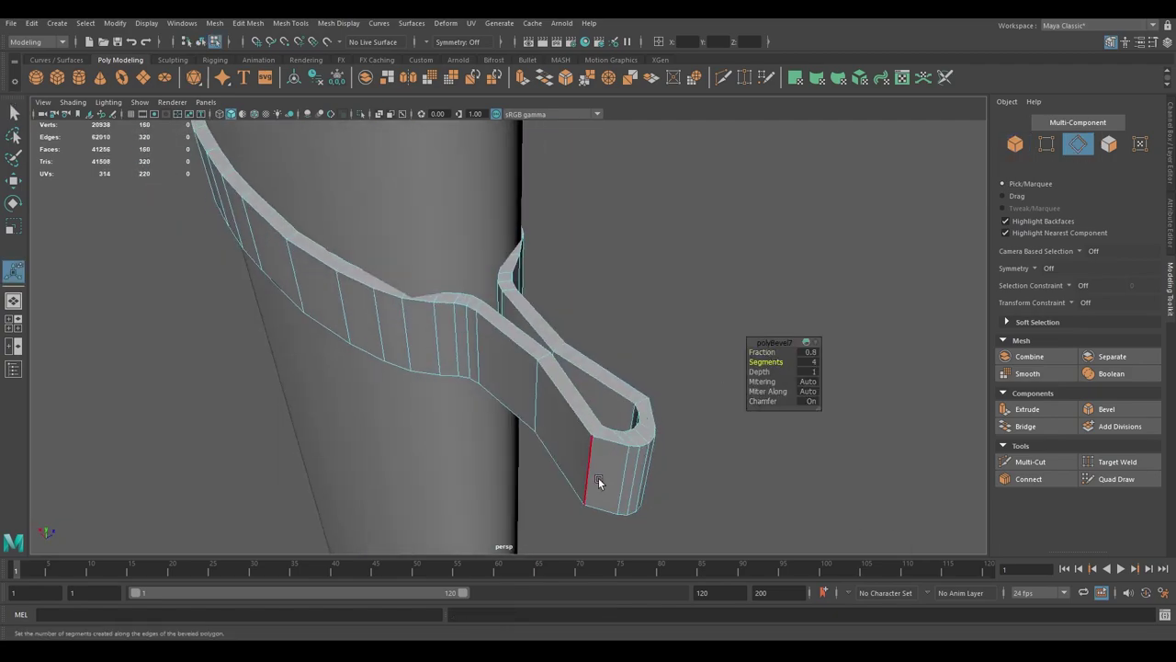
left_click(599, 481)
key("ctrl+b")
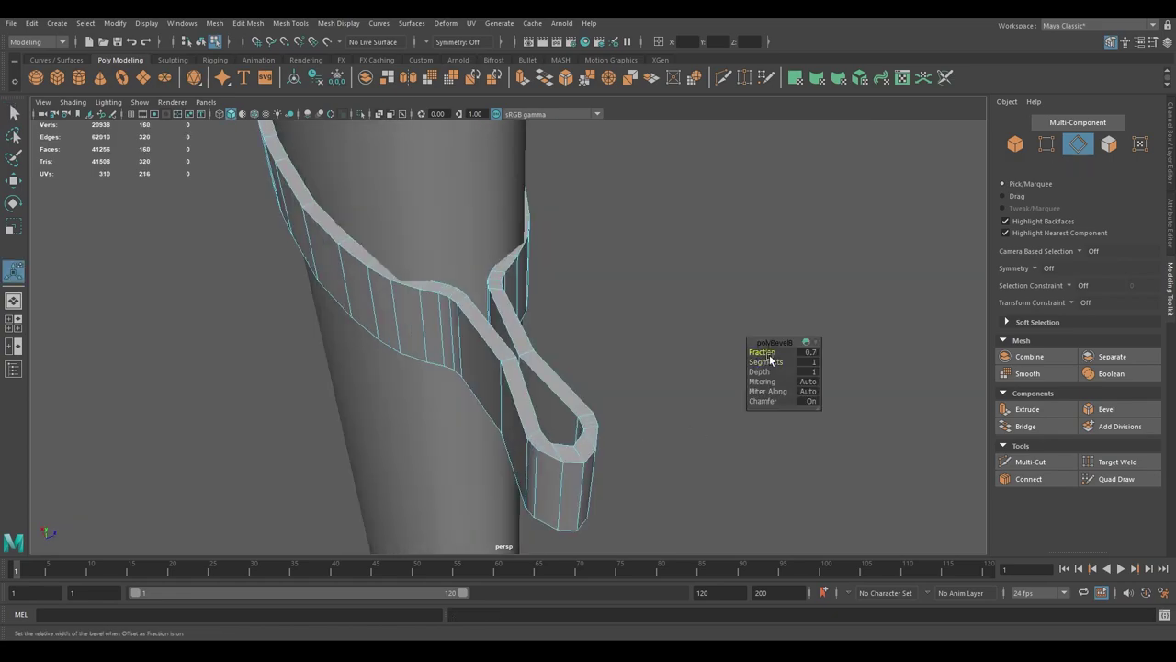
key("q")
Select the edges running up the strap loop
left_click(562, 466)
mouse_move(770, 360)
left_mouse_down("alt")
mouse_move(567, 466)
mouse_move(588, 386)
mouse_move(567, 288)
mouse_move(407, 325)
mouse_move(566, 388)
mouse_move(430, 300)
mouse_move(473, 289)
mouse_move(557, 349)
mouse_move(526, 359)
mouse_move(488, 412)
mouse_move(460, 385)
mouse_move(469, 404)
mouse_move(652, 397)
left_mouse_up("alt")
key("q")
key("F8")
key("F10")
left_click(430, 301)
key("F8")
Shrink the small cylinder stud to about half size (0.48)
key("f")
key("r")
key("q")
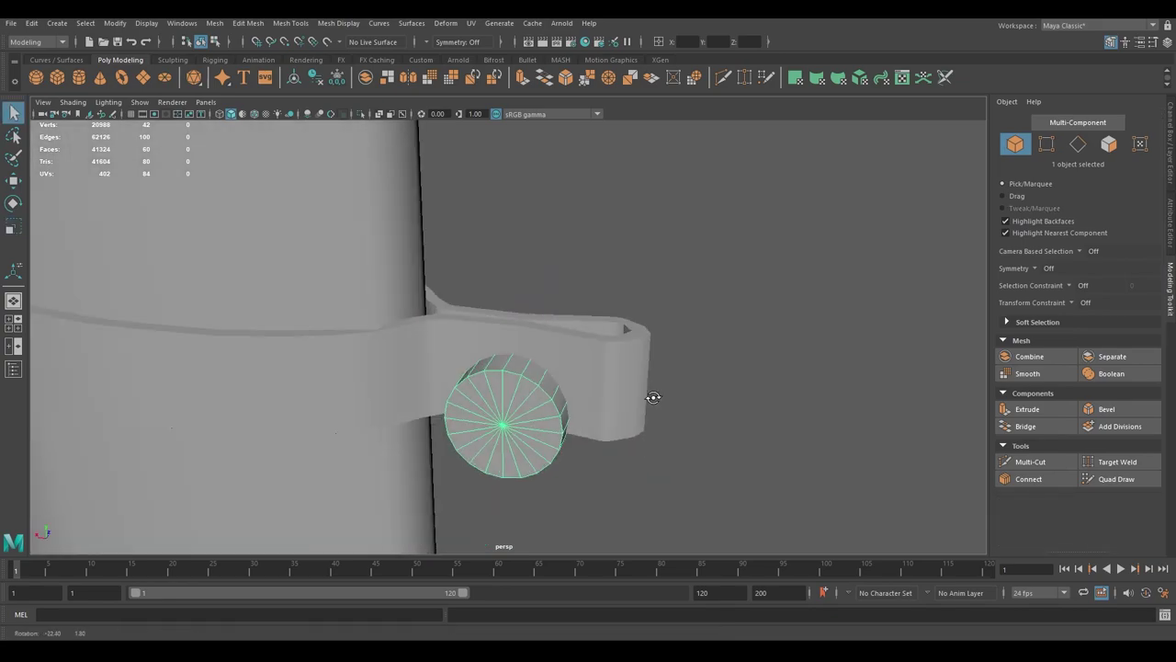
Select half of the small sphere's faces and move the sphere onto the strap tab
left_click(469, 372)
key("f")
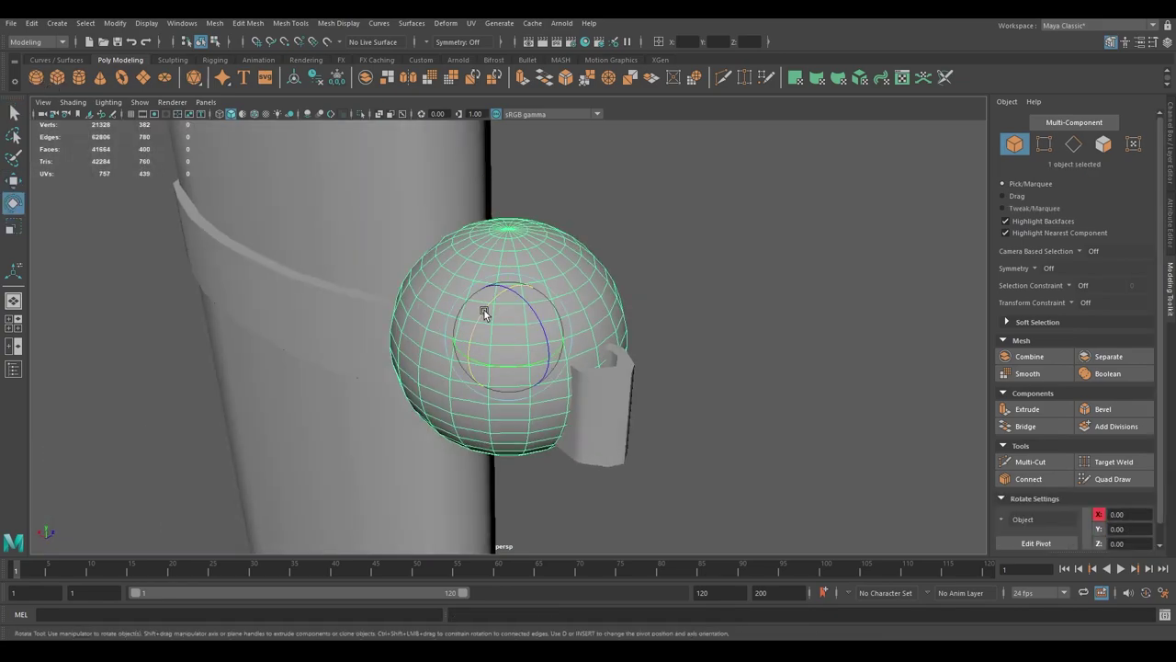
key("t")
left_click_drag(767, 371, 515, 294, "alt")
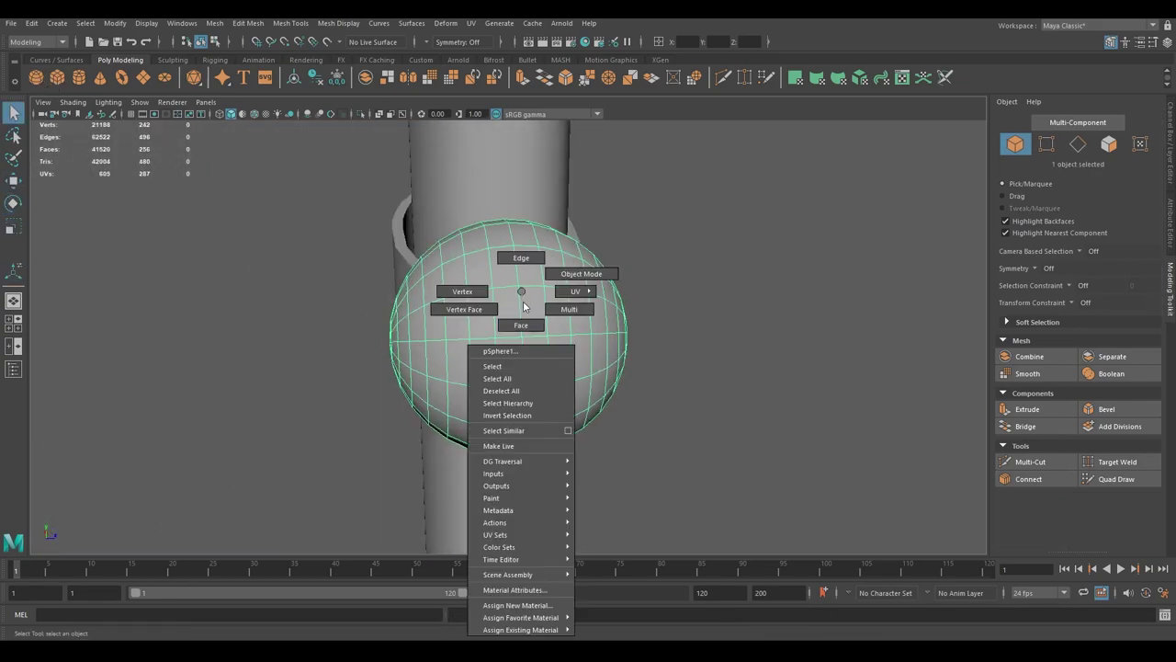
right_click_drag(511, 294, 524, 321)
scroll(453, 280, "down", 3)
key("w")
scroll(454, 281, "down", 2)
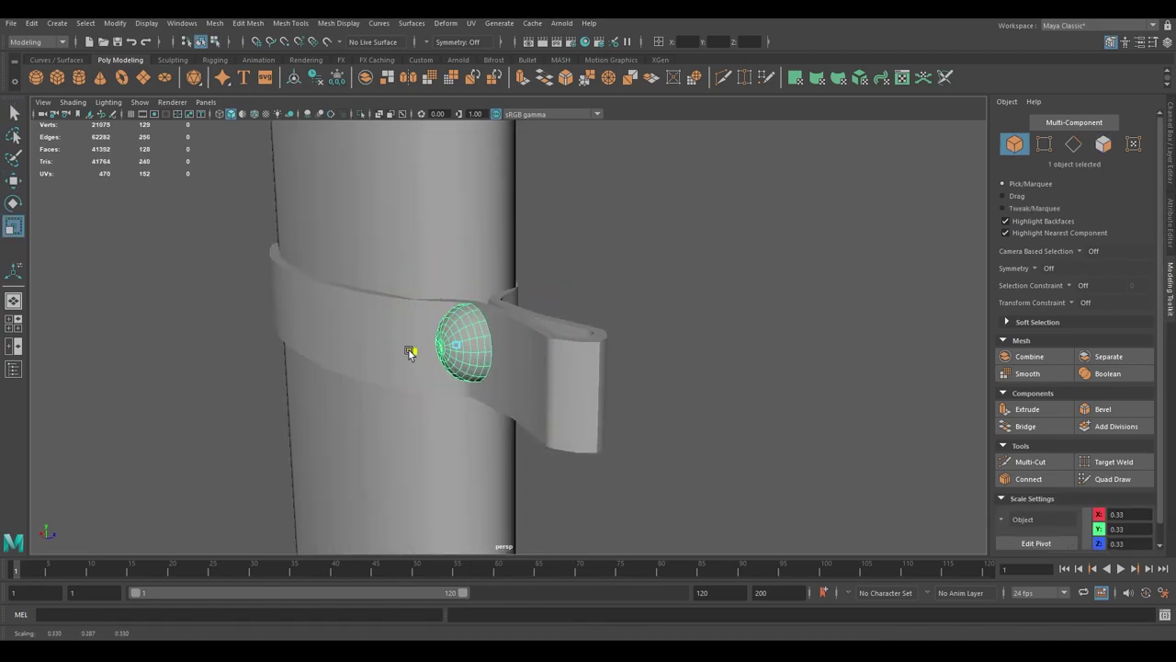
mouse_move(407, 349)
left_mouse_down("alt")
mouse_move(438, 368)
mouse_move(511, 343)
mouse_move(523, 354)
mouse_move(477, 377)
mouse_move(538, 347)
left_mouse_up("alt")
Mirror the half-sphere into a full stud and settle it against the tab's side
key("q")
left_click(214, 23)
left_click(234, 211)
mouse_move(879, 388)
left_mouse_down("alt")
mouse_move(760, 349)
mouse_move(632, 370)
left_mouse_up("alt")
key("w")
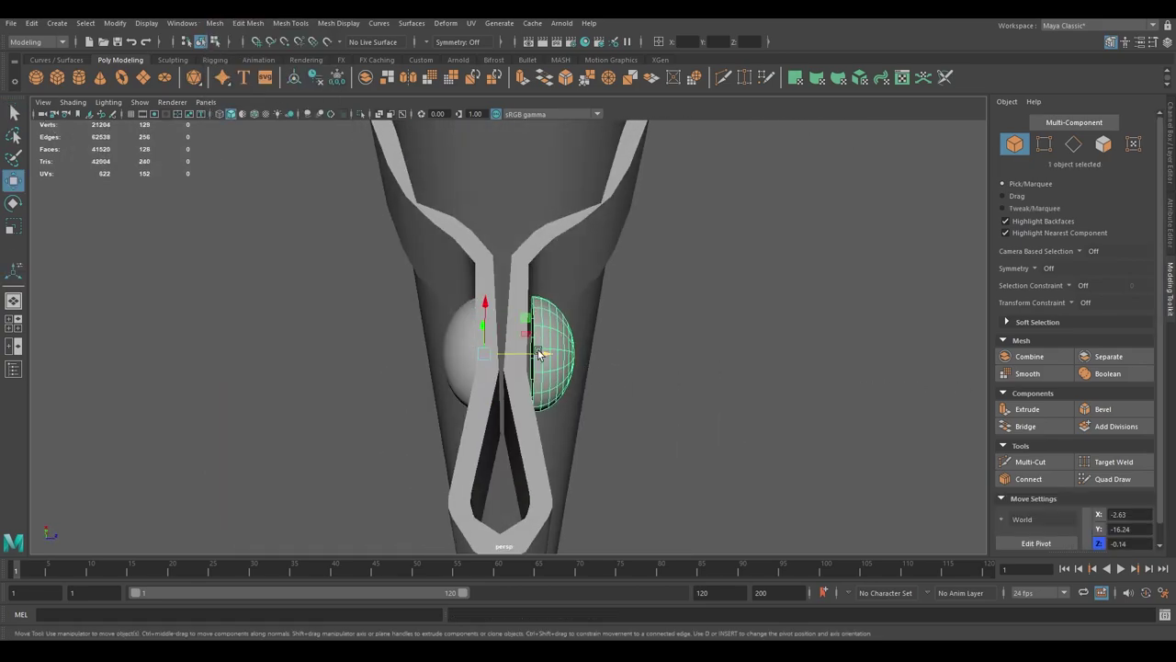
left_click_drag(452, 352, 482, 354, "alt")
left_click_drag(483, 353, 539, 361)
key("ctrl+z")
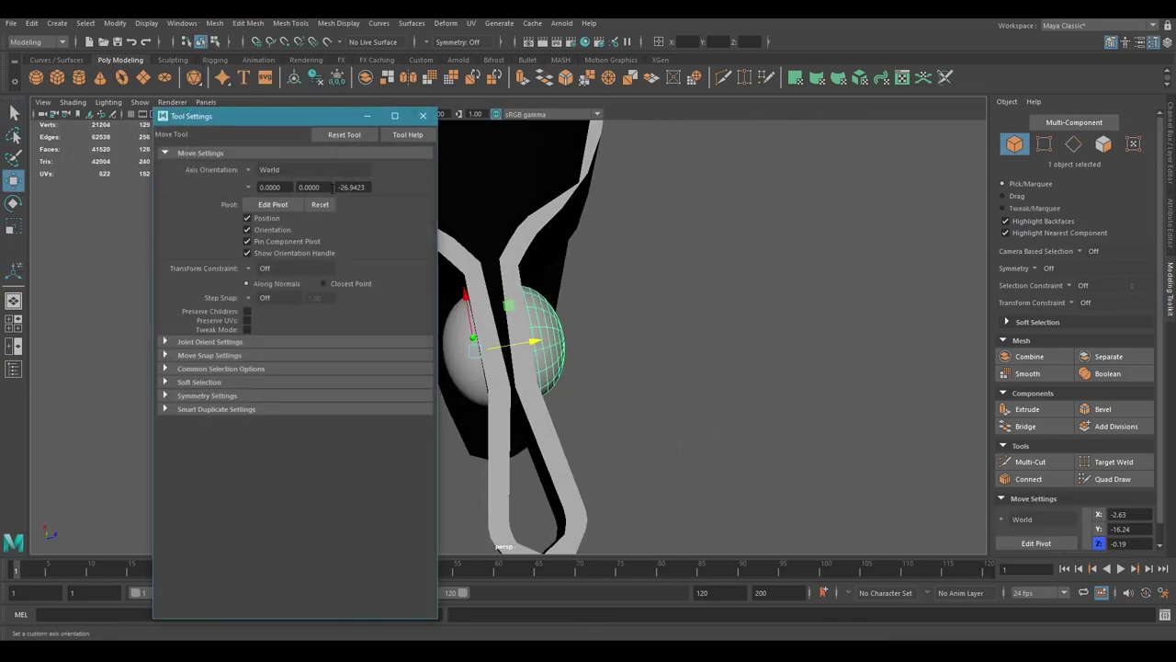
key("ctrl+z")
key("ctrl+z")
key("ctrl+z")
Combine the stud and the strap into one mesh
mouse_move(628, 335)
left_mouse_down("alt")
mouse_move(522, 269)
mouse_move(477, 303)
left_mouse_up("alt")
left_click(698, 258, "shift")
left_click(214, 23)
left_click(234, 53)
Clear the combined strap's history and move the strap up the scabbard
left_click(317, 80)
key("w")
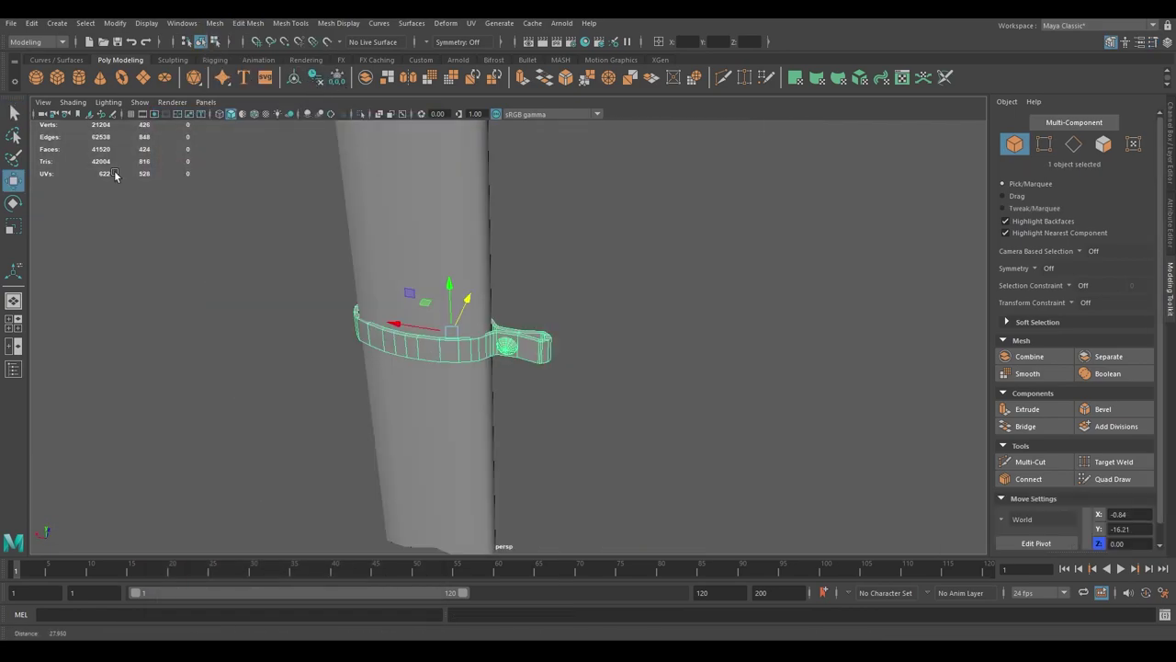
left_click_drag(441, 349, 505, 365, "alt")
scroll(504, 366, "up", 3)
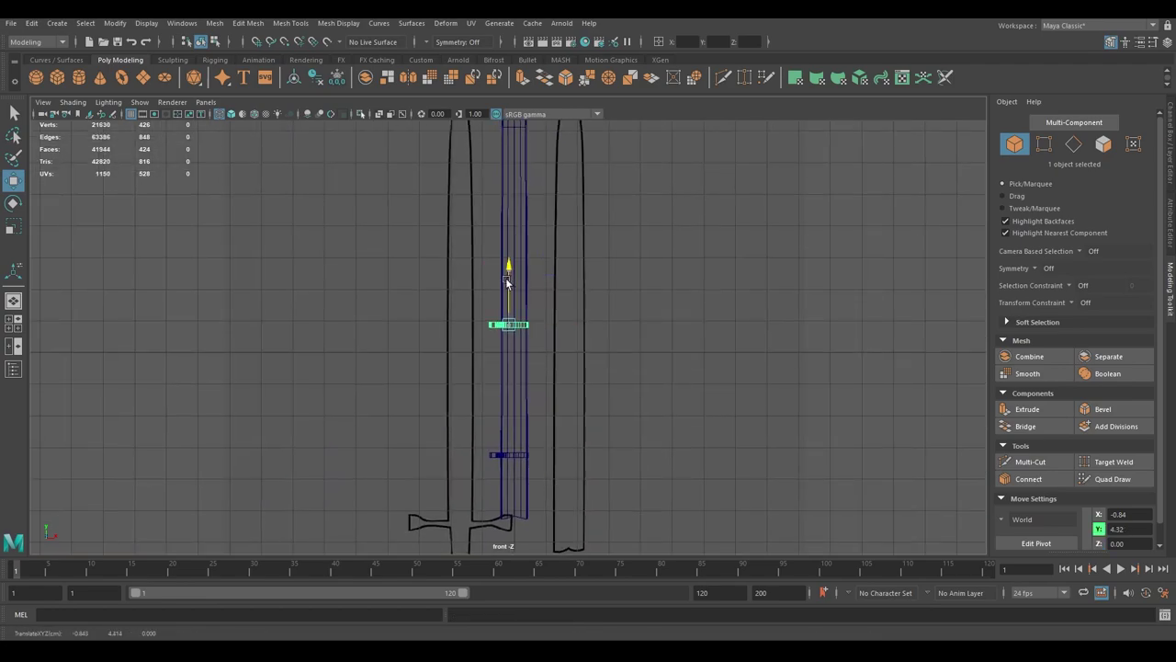
Unhide the scabbard pieces and combine pCube1, pCube3 and pCube4 into one mesh
left_click(13, 368)
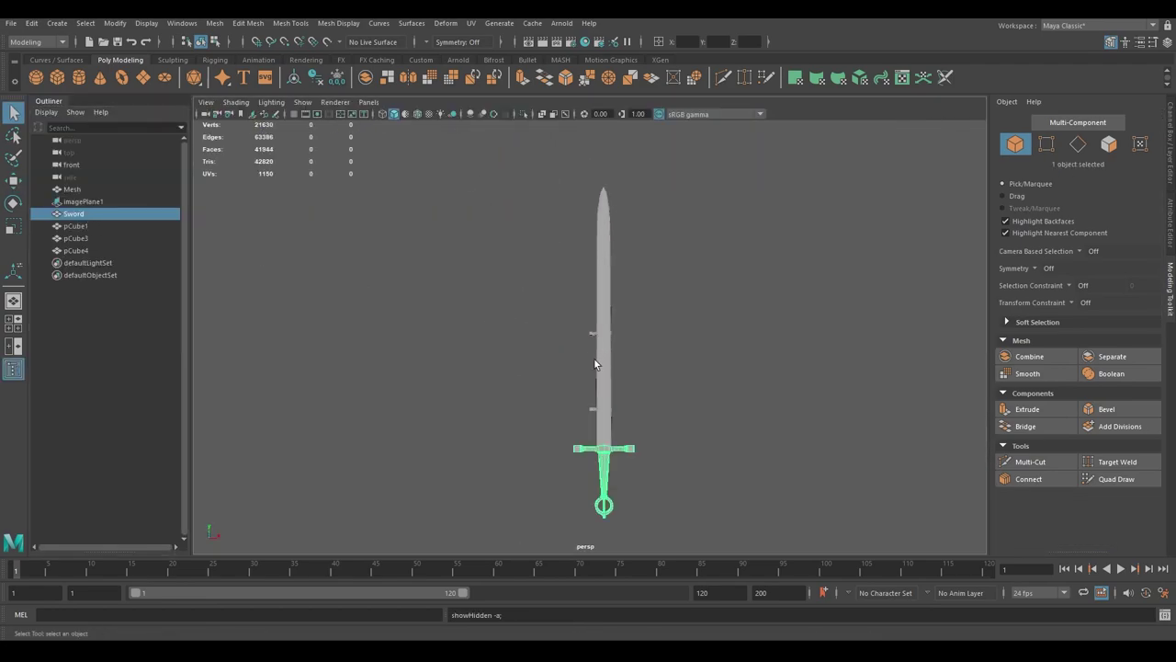
key("ctrl+z")
key("ctrl+z")
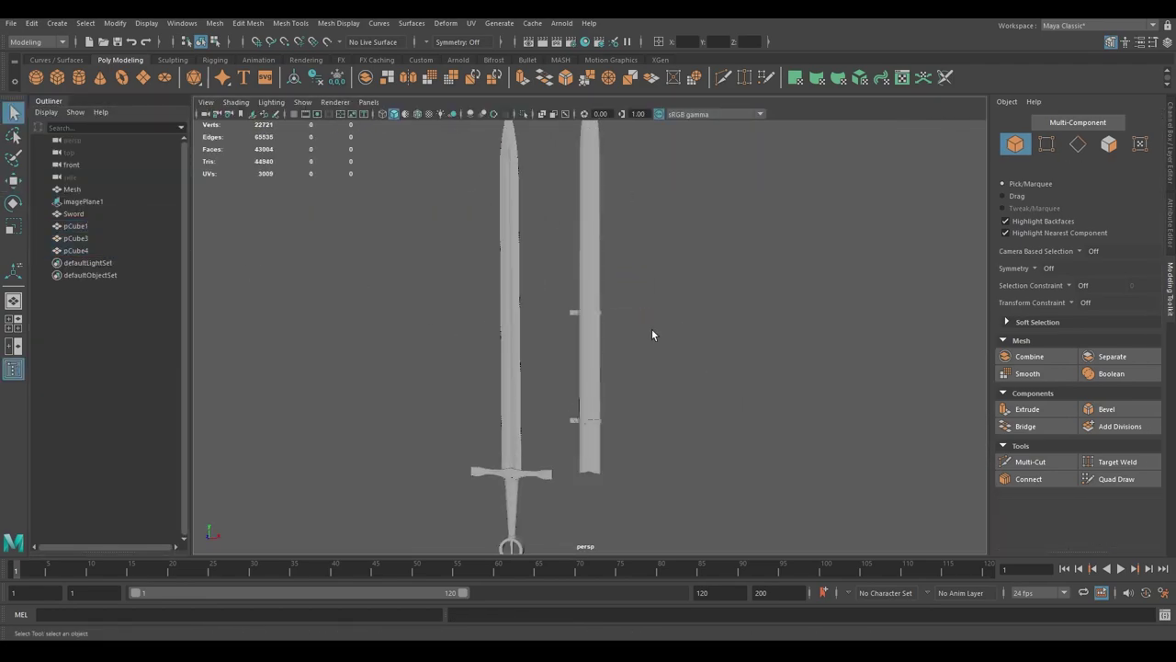
left_click_drag(682, 386, 658, 458, "alt")
left_click_drag(75, 225, 75, 250)
left_click(214, 23)
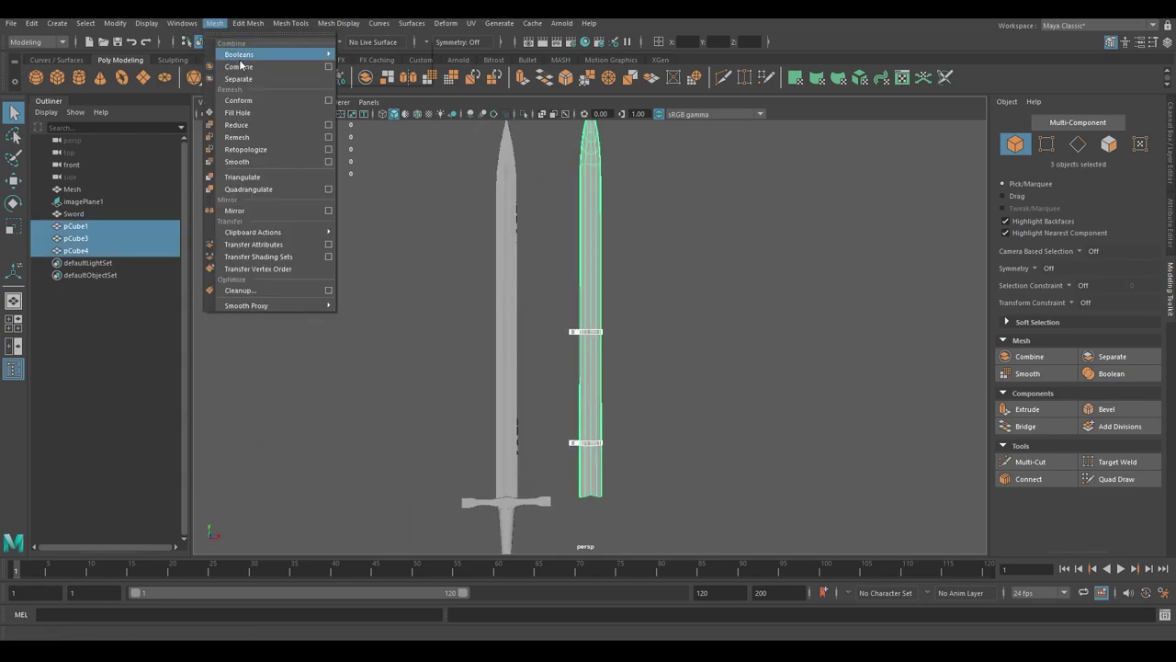
left_click(234, 61)
View the combined scabbard beside the sword in a full-size perspective view
left_click(386, 349)
left_click_drag(386, 350, 408, 353, "alt")
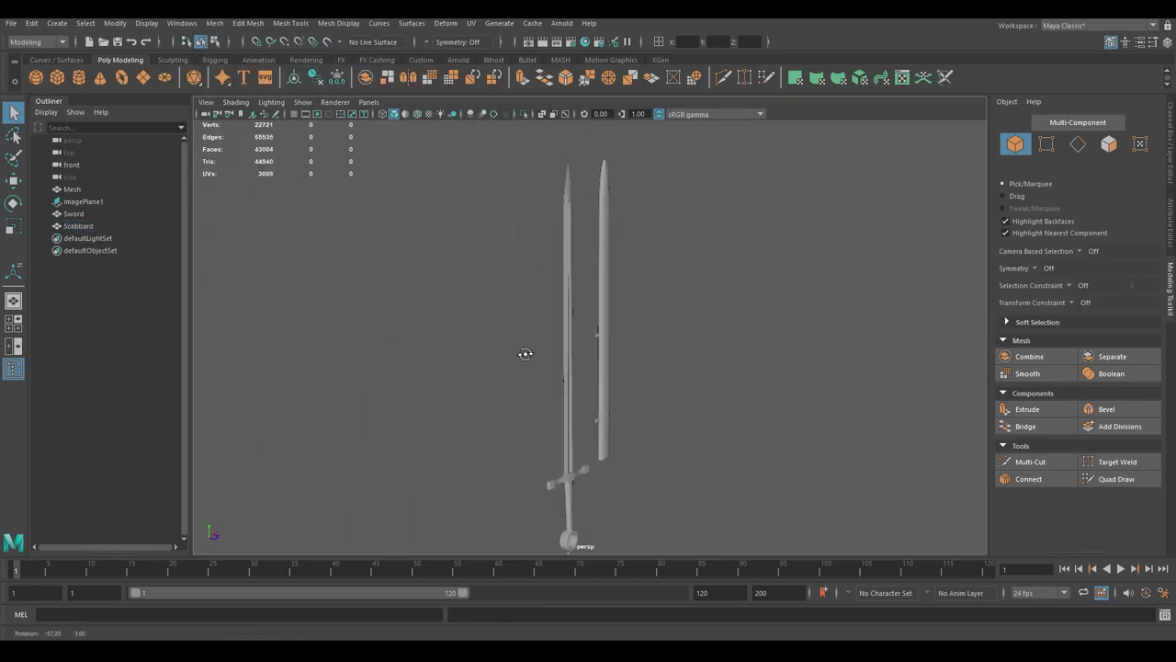
left_click_drag(524, 353, 423, 352, "alt")
scroll(743, 344, "up", 5)
scroll(633, 345, "down", 8)
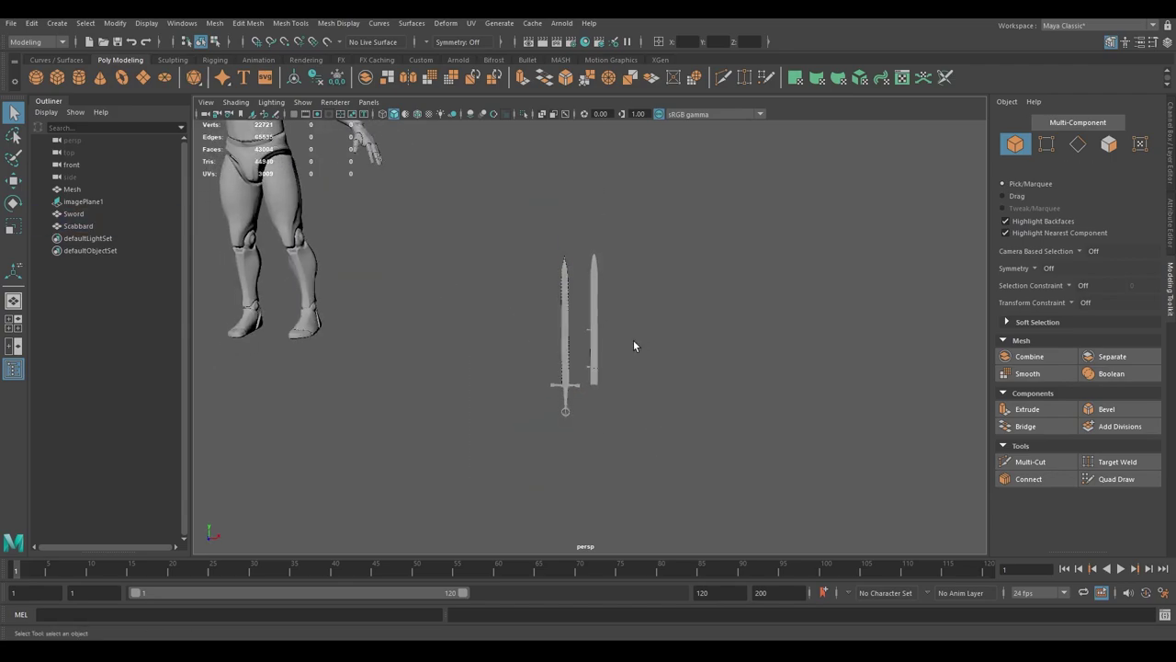
key("space")
scroll(485, 389, "down", 3)
Hide the character and isolate the Sword alone in the viewport with the UV Editor open
key("ctrl+h")
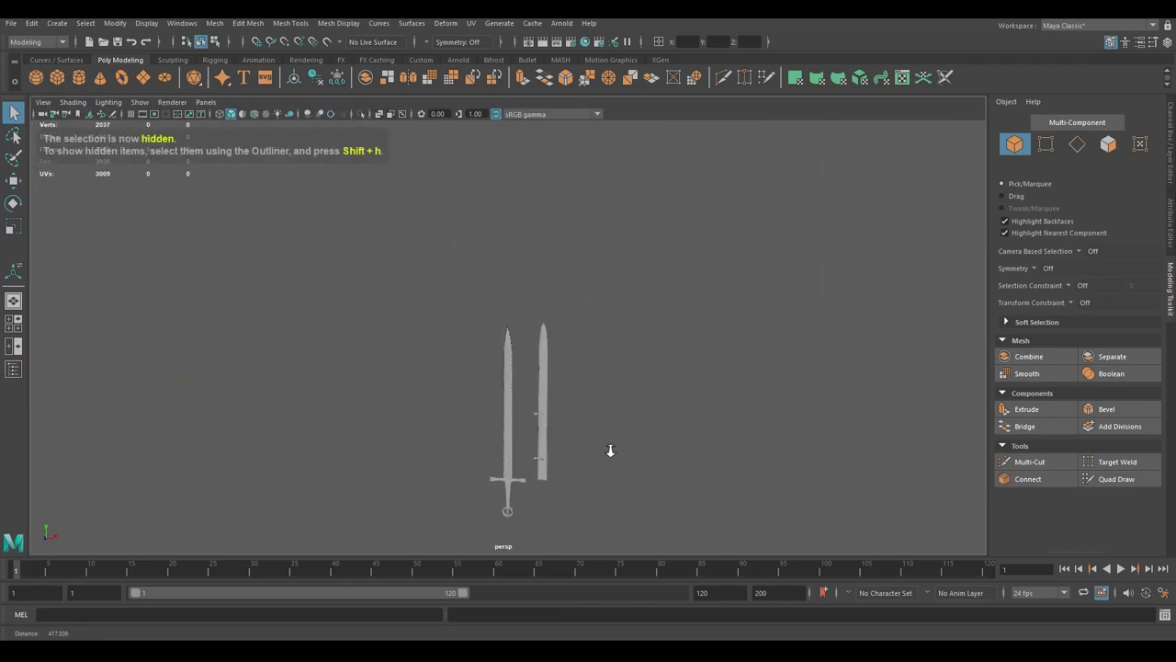
key("a")
key("space")
left_click(399, 341)
left_click(558, 116)
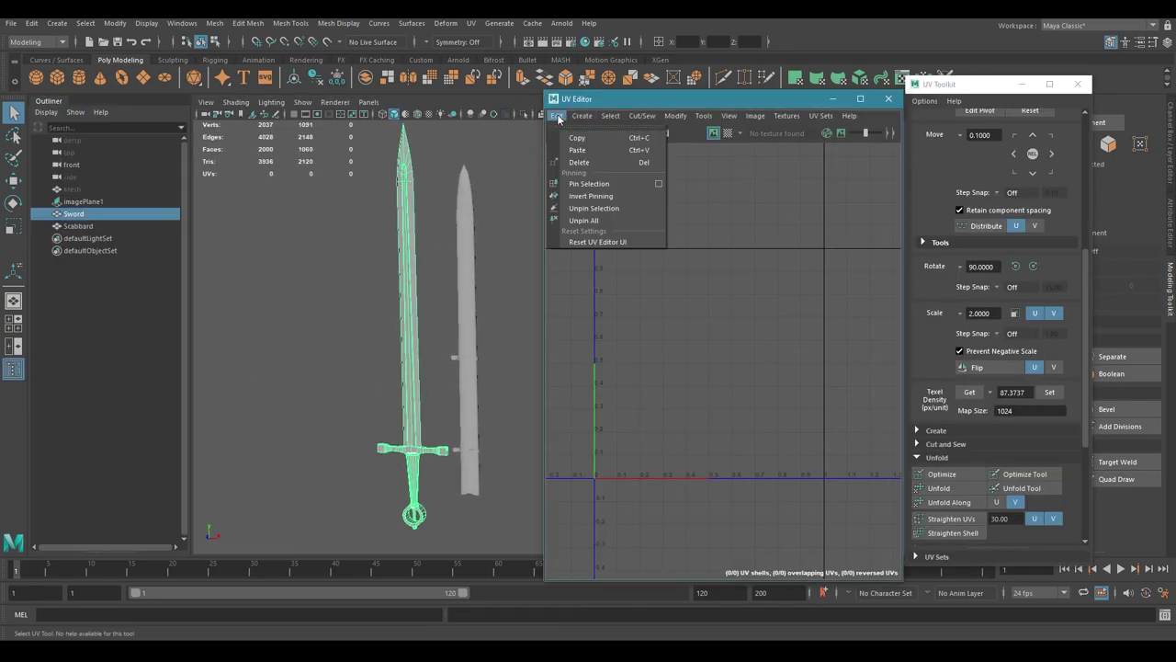
left_click(484, 197)
left_click(405, 273)
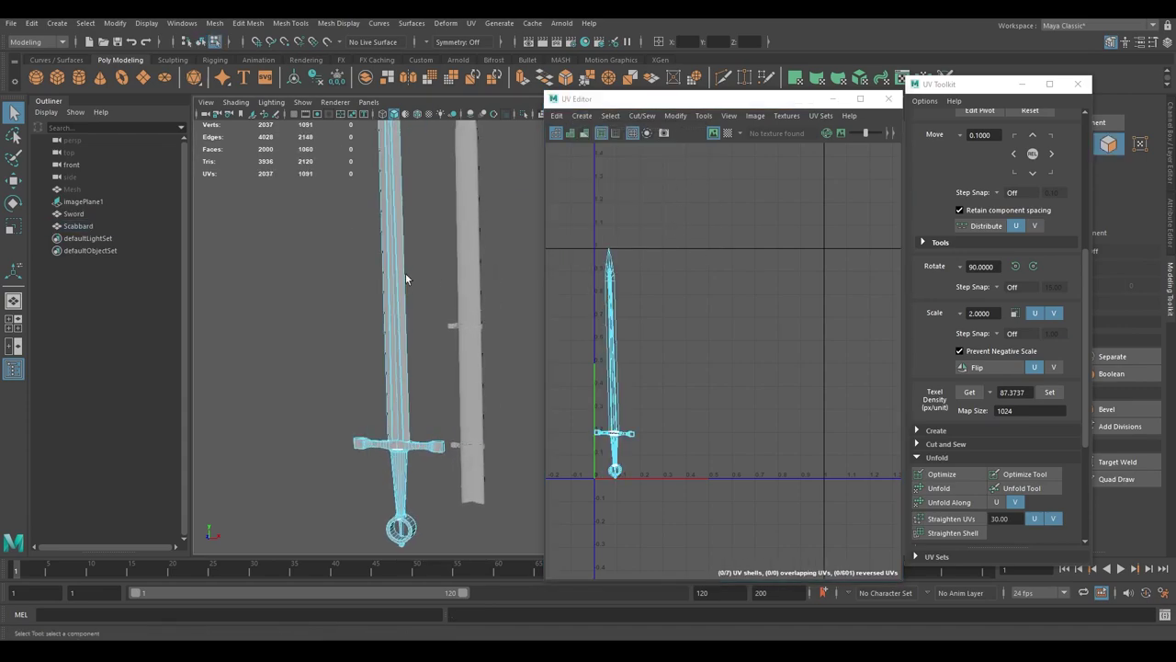
key("ctrl+1")
scroll(446, 269, "up", 3)
Switch to edge selection and zoom in on a side-on view of the crossguard
key("F10")
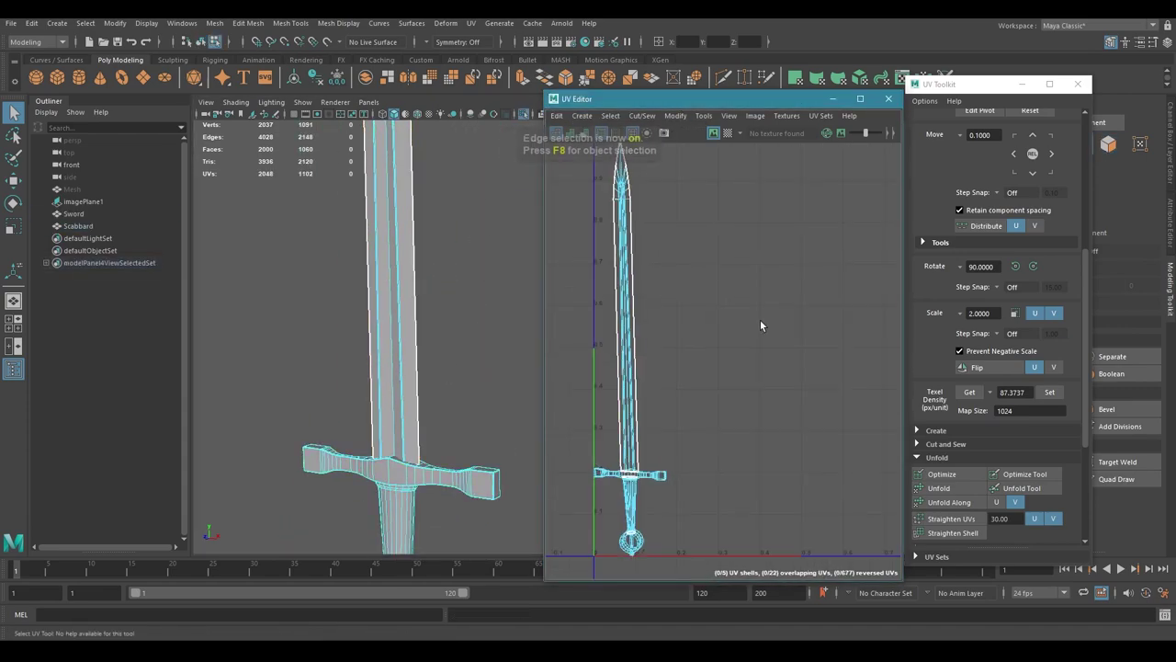
left_click_drag(782, 419, 680, 326)
key("f")
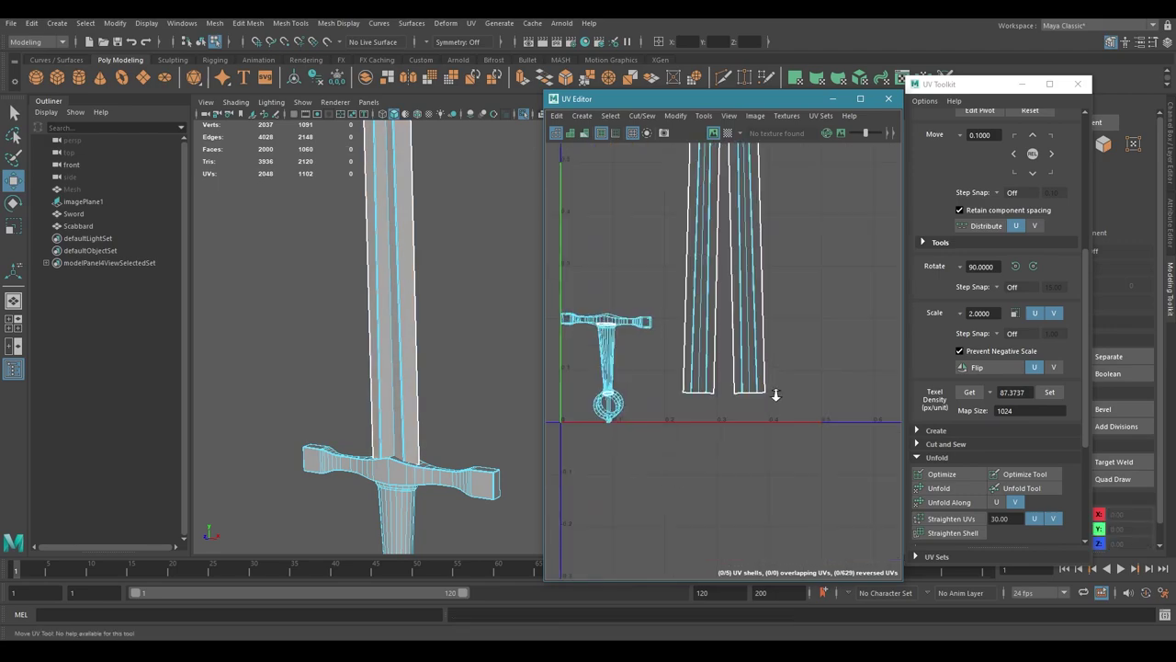
right_click_drag(367, 367, 432, 410)
left_click(431, 411)
left_click_drag(432, 411, 429, 342, "alt")
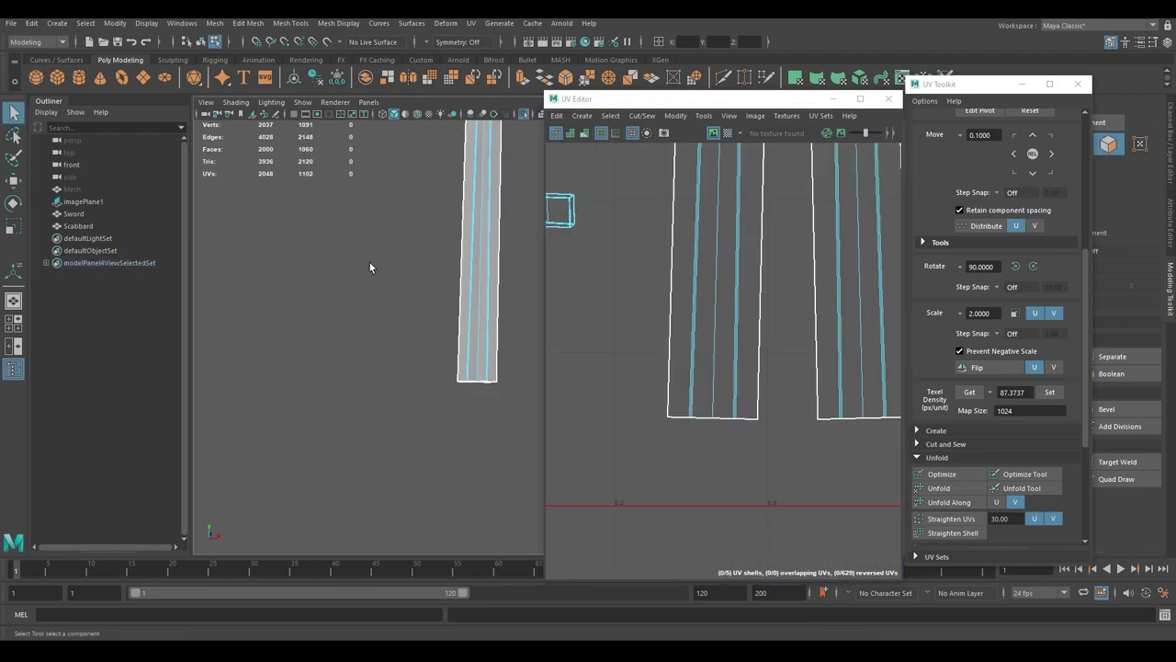
right_click_drag(428, 306, 485, 294)
left_click_drag(504, 341, 322, 368, "alt")
right_click_drag(322, 368, 607, 441, "alt")
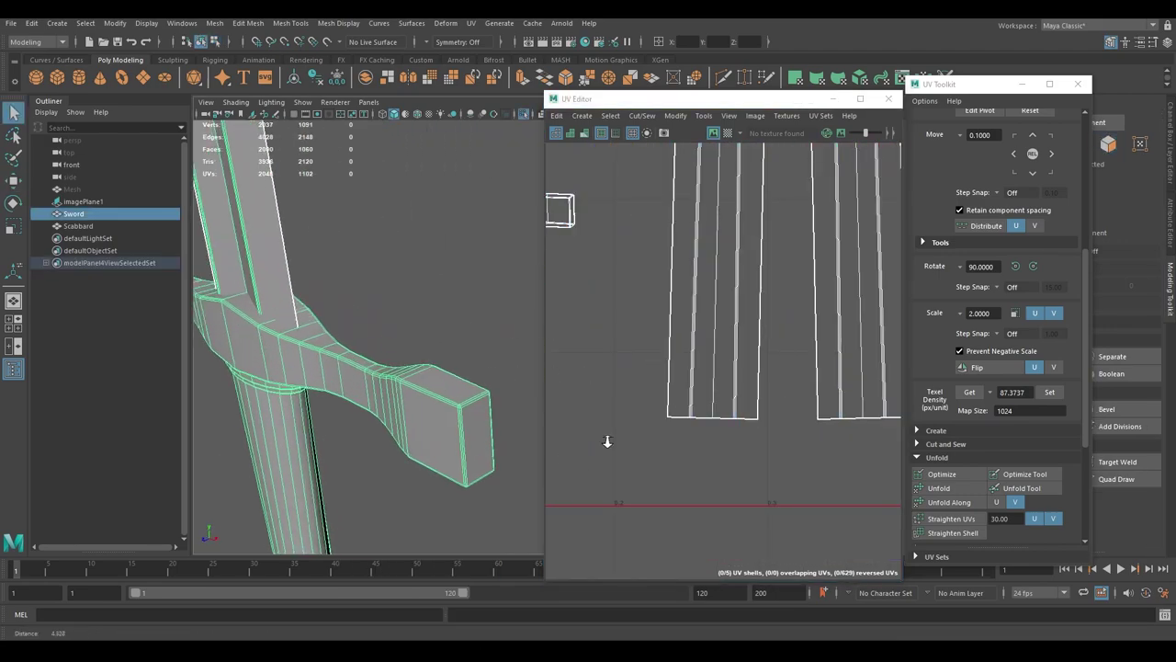
right_click_drag(367, 367, 414, 349, "alt")
scroll(716, 367, "down", 3)
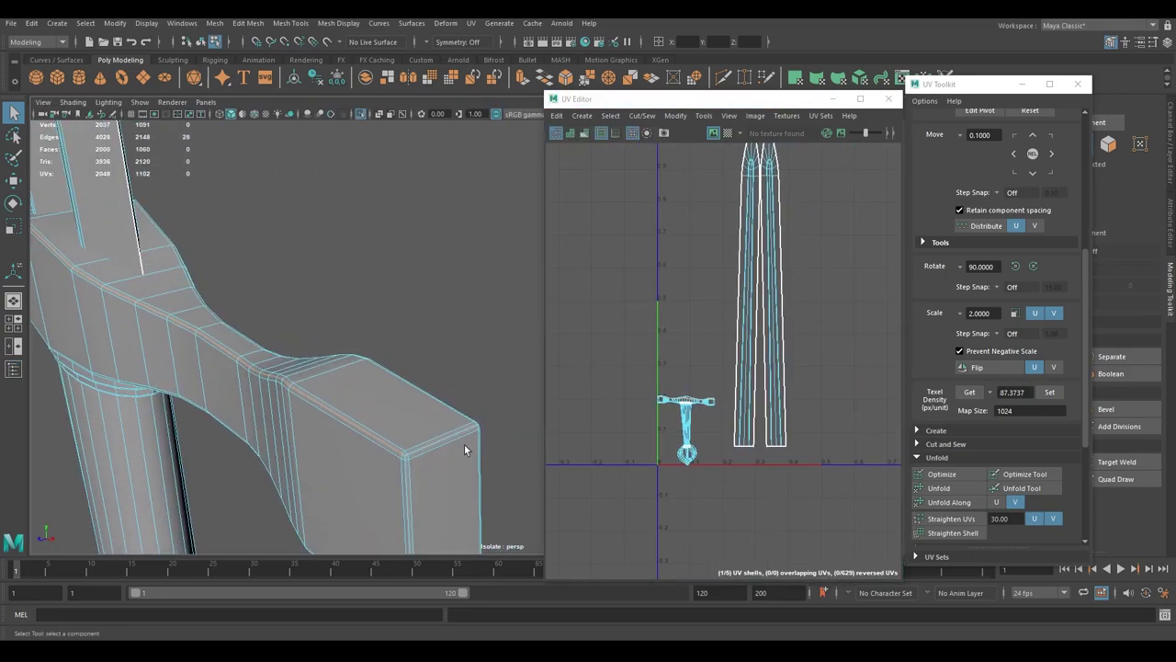
mouse_move(464, 449)
left_mouse_down("alt")
mouse_move(431, 440)
mouse_move(388, 346)
mouse_move(242, 368)
mouse_move(331, 237)
mouse_move(341, 307)
mouse_move(462, 326)
mouse_move(352, 286)
left_mouse_up("alt")
Select two edge loops around the crossguard and cut its UVs along them
double_click(502, 438, "shift")
double_click(336, 242, "shift")
middle_click_drag(352, 286, 336, 290, "alt")
mouse_move(335, 289)
left_mouse_down("alt")
mouse_move(276, 273)
mouse_move(407, 328)
left_mouse_up("alt")
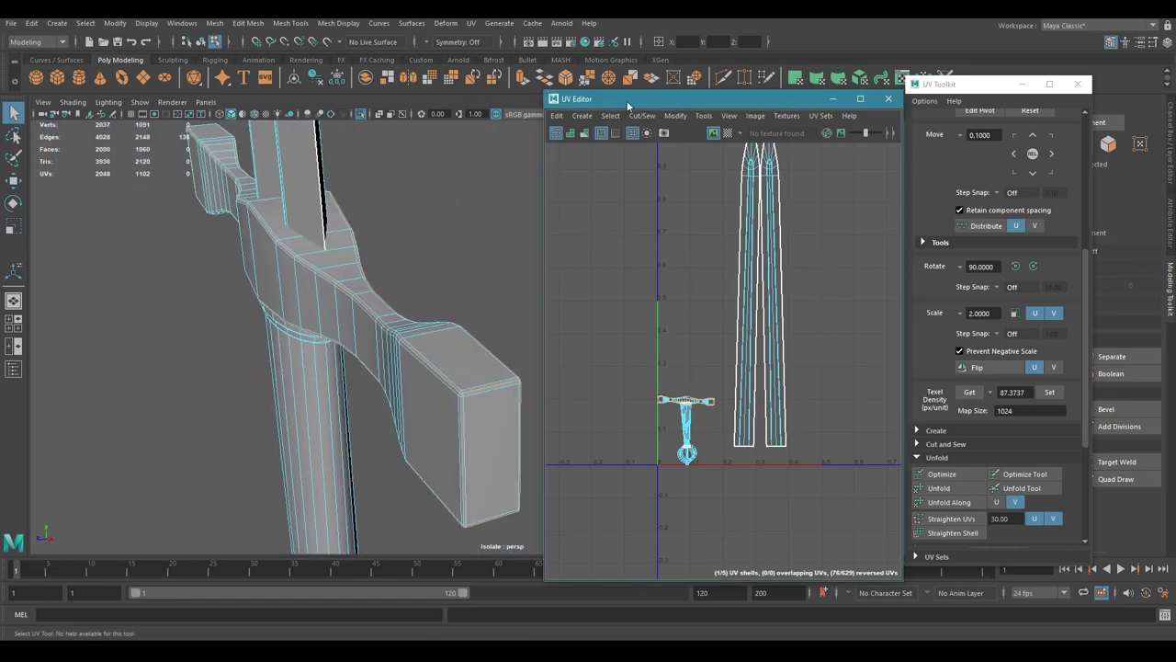
right_click_drag(407, 328, 464, 297)
key("w")
left_click_drag(303, 349, 382, 275, "alt")
Pick the lengthwise seam edge on the handle and bring the handle's base ring into view
right_click_drag(382, 275, 382, 238)
key("q")
left_click_drag(381, 239, 419, 280, "alt")
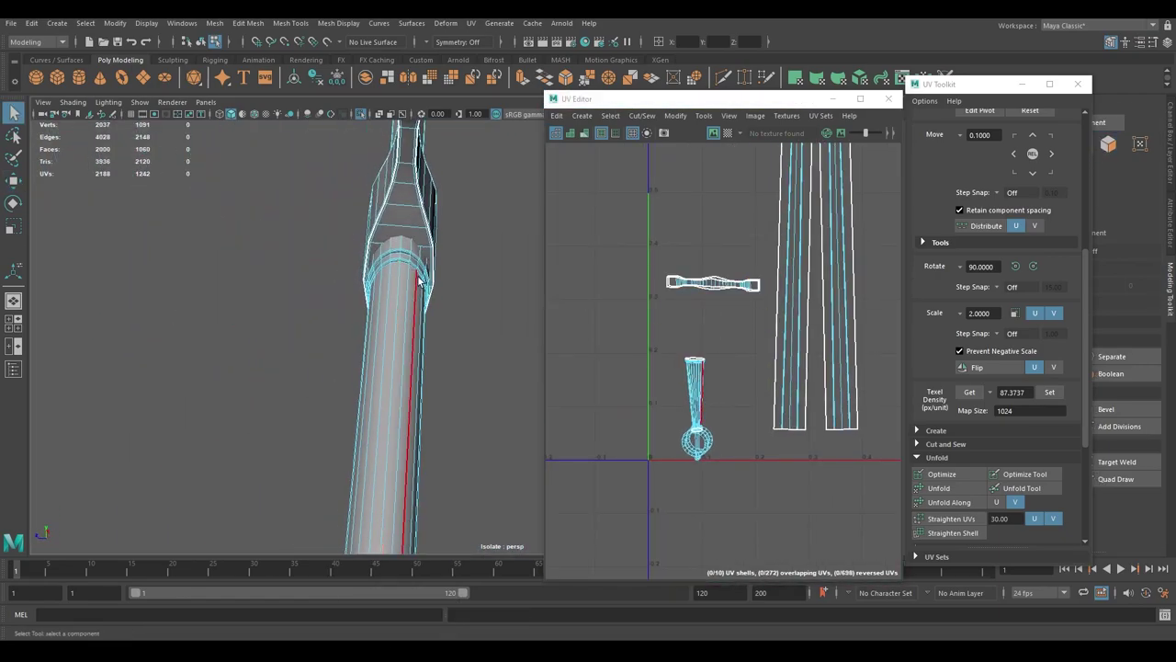
left_click(695, 297)
scroll(387, 307, "up", 5)
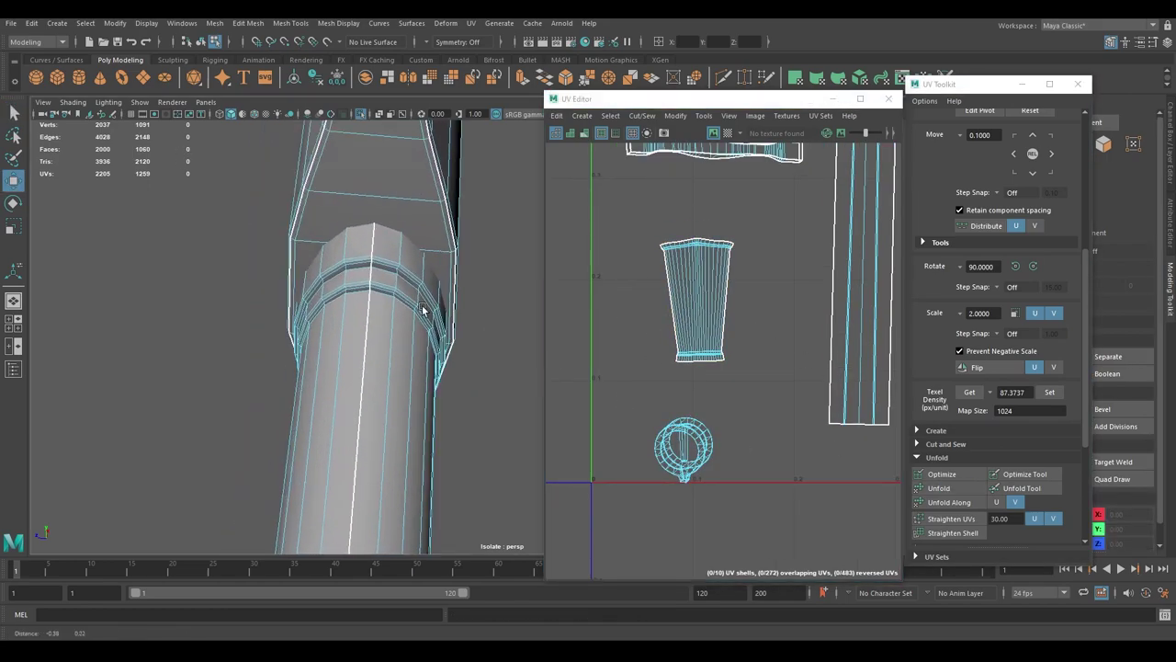
key("F10")
middle_click_drag(796, 290, 809, 165, "alt")
left_click_drag(267, 363, 426, 280, "alt")
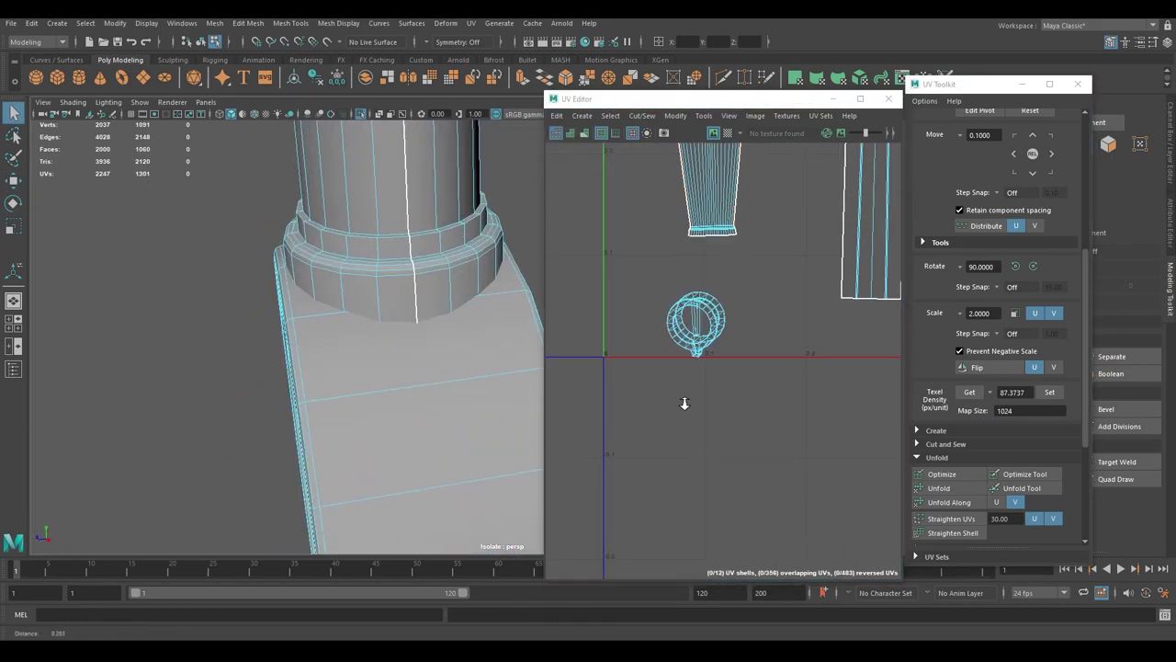
key("F8")
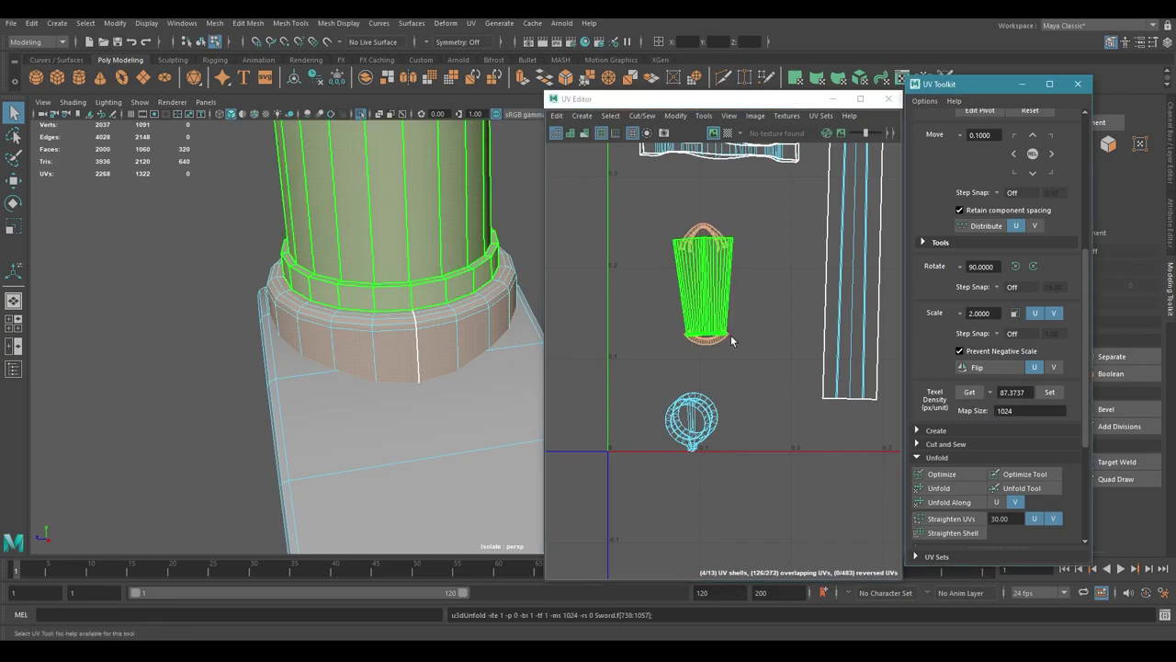
mouse_move(349, 275)
left_mouse_down("alt")
mouse_move(380, 212)
mouse_move(512, 303)
mouse_move(444, 271)
left_mouse_up("alt")
key("F10")
Cut the pommel bar along its edge loop, then unfold and optimize its UVs
double_click(427, 537, "shift")
key("f")
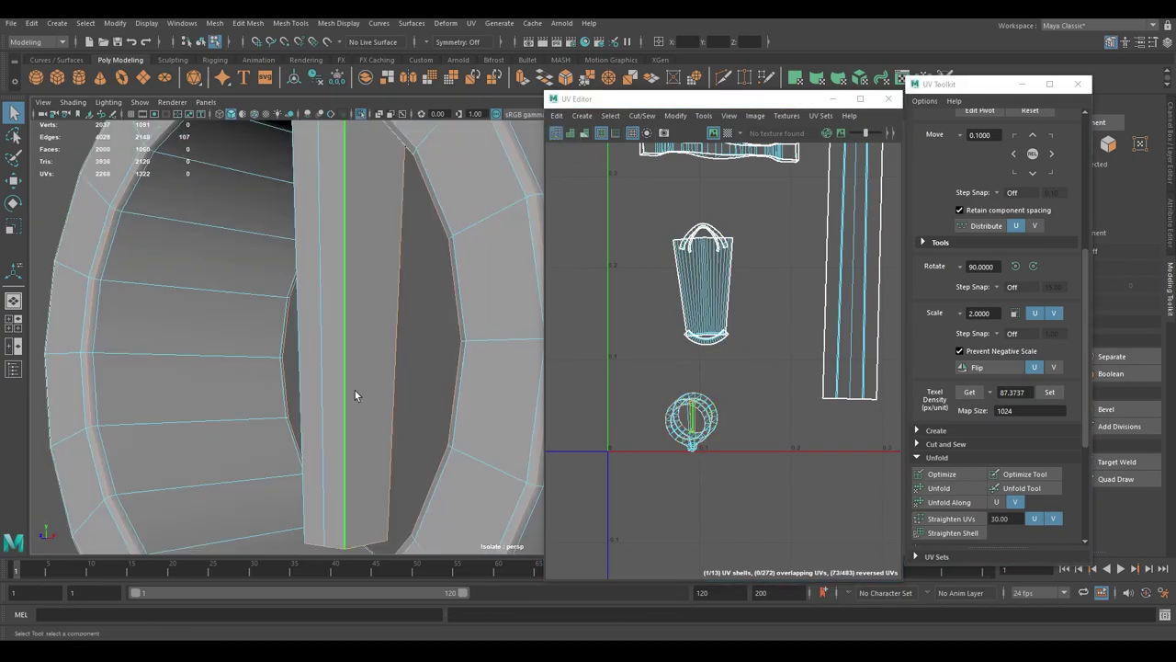
mouse_move(355, 394)
left_mouse_down("alt")
mouse_move(414, 336)
mouse_move(420, 249)
mouse_move(521, 256)
mouse_move(368, 303)
left_mouse_up("alt")
key("ctrl+x")
right_click(748, 338)
left_click(700, 319)
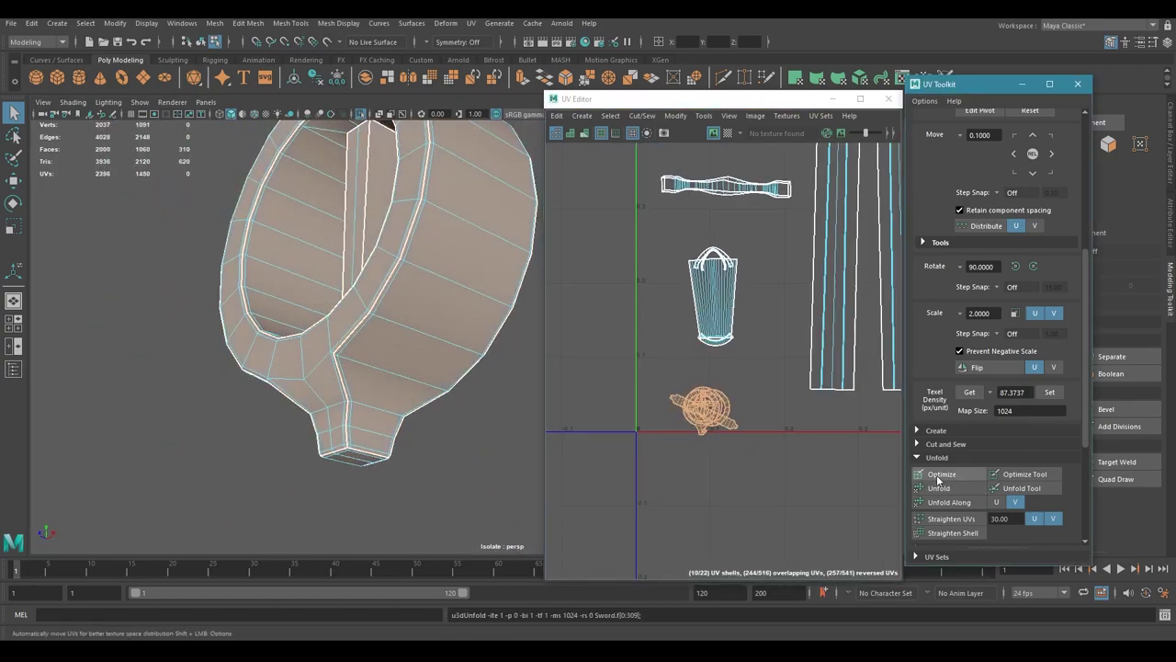
left_click(938, 487)
scroll(993, 413, "down", 5)
left_click(721, 363)
Unfold every Sword shell and lay them all out inside the 0–1 tile
scroll(721, 363, "up", 4)
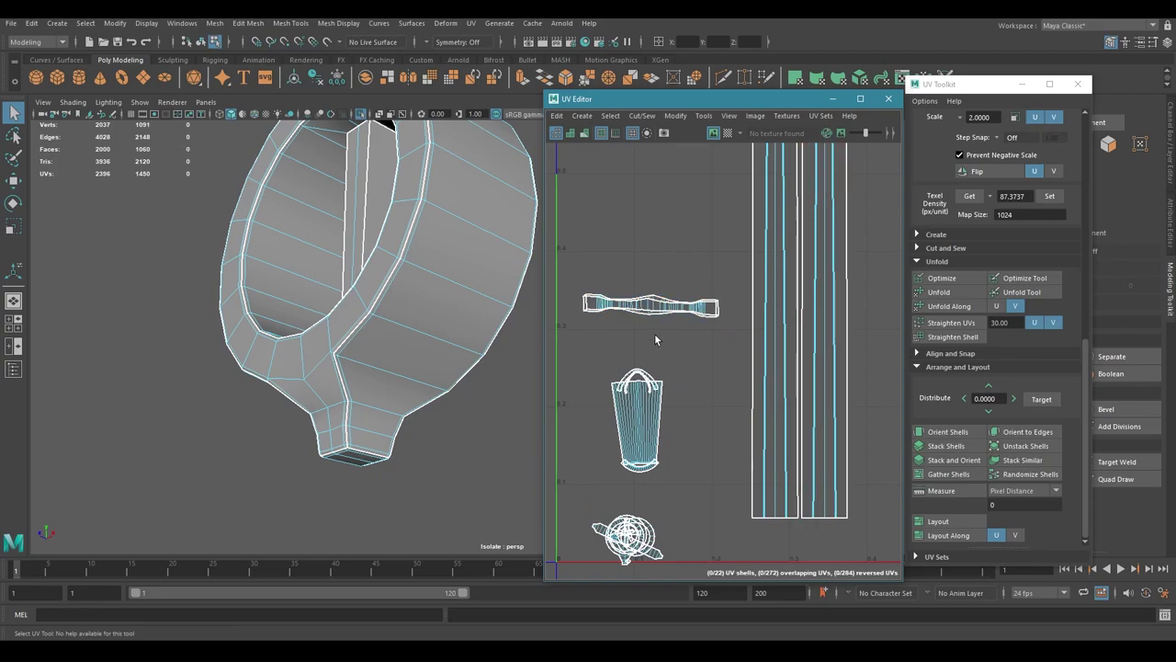
scroll(715, 424, "down", 2)
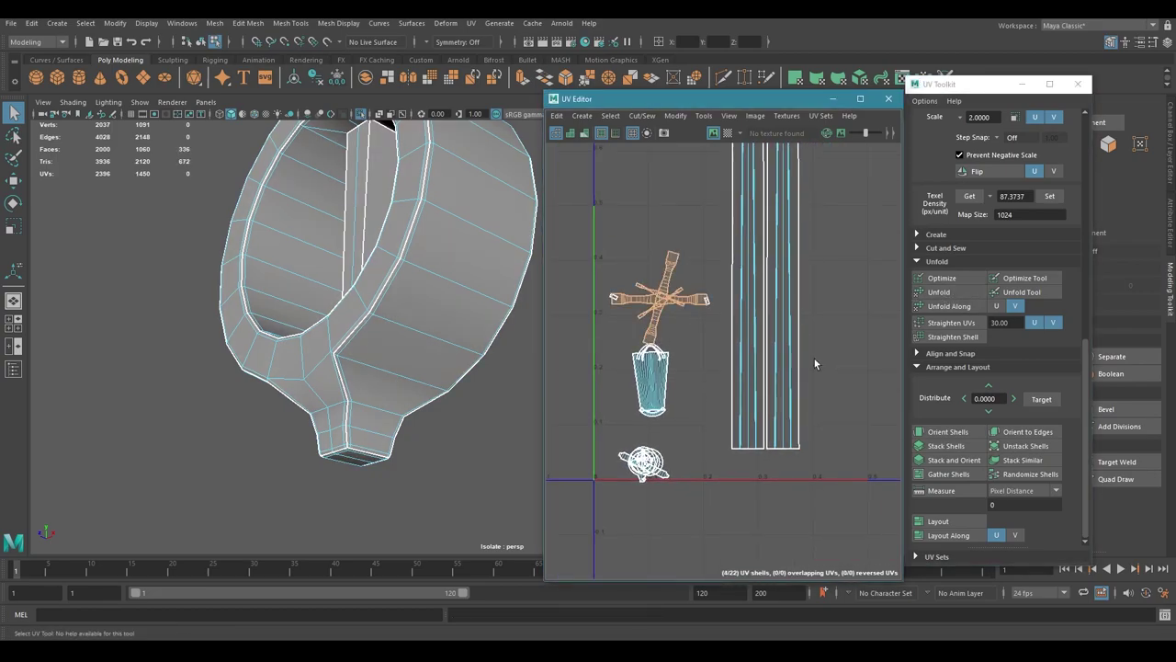
scroll(816, 391, "down", 1)
key("w")
left_click(941, 292)
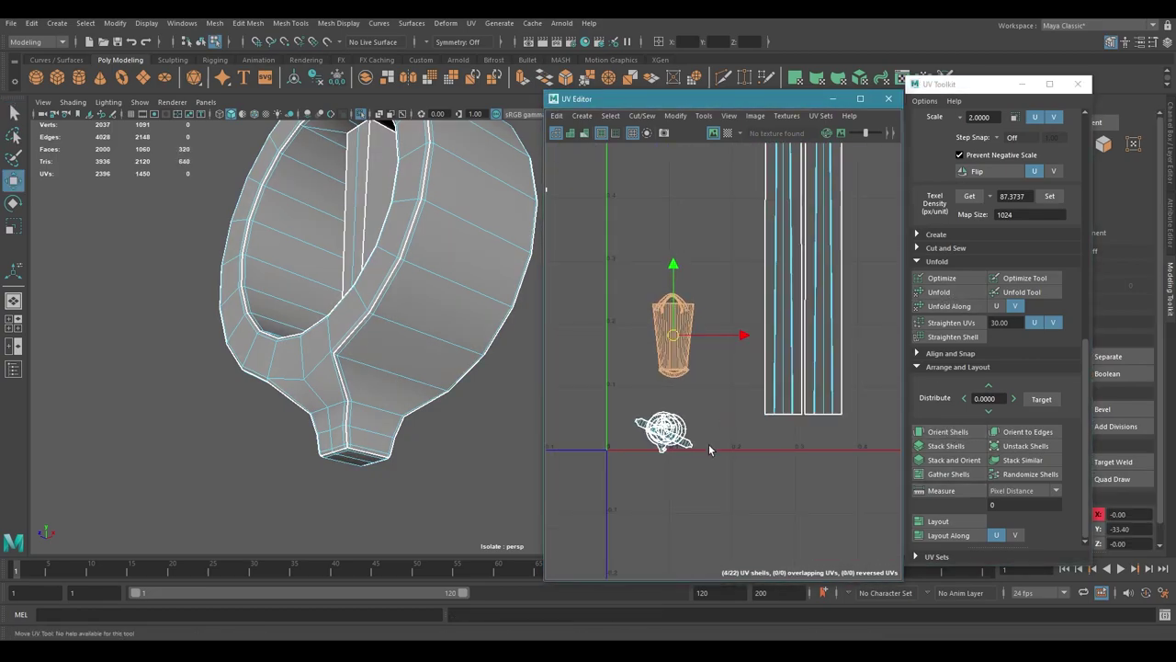
left_click(938, 521)
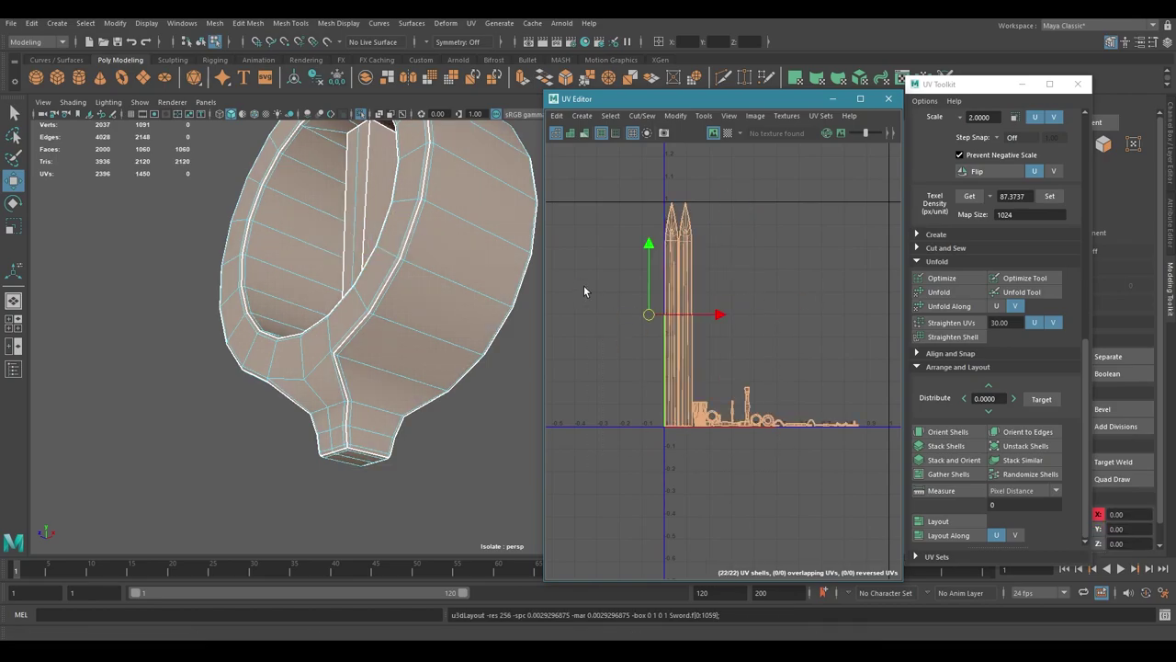
left_click(641, 356)
left_click(718, 357)
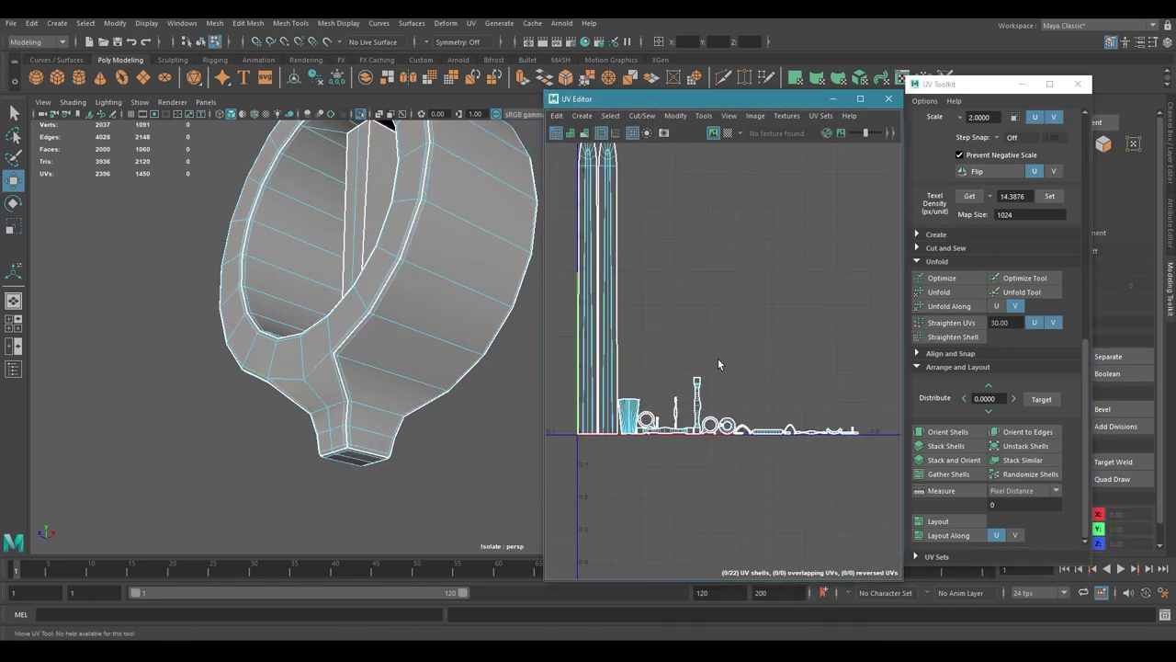
scroll(744, 402, "up", 3)
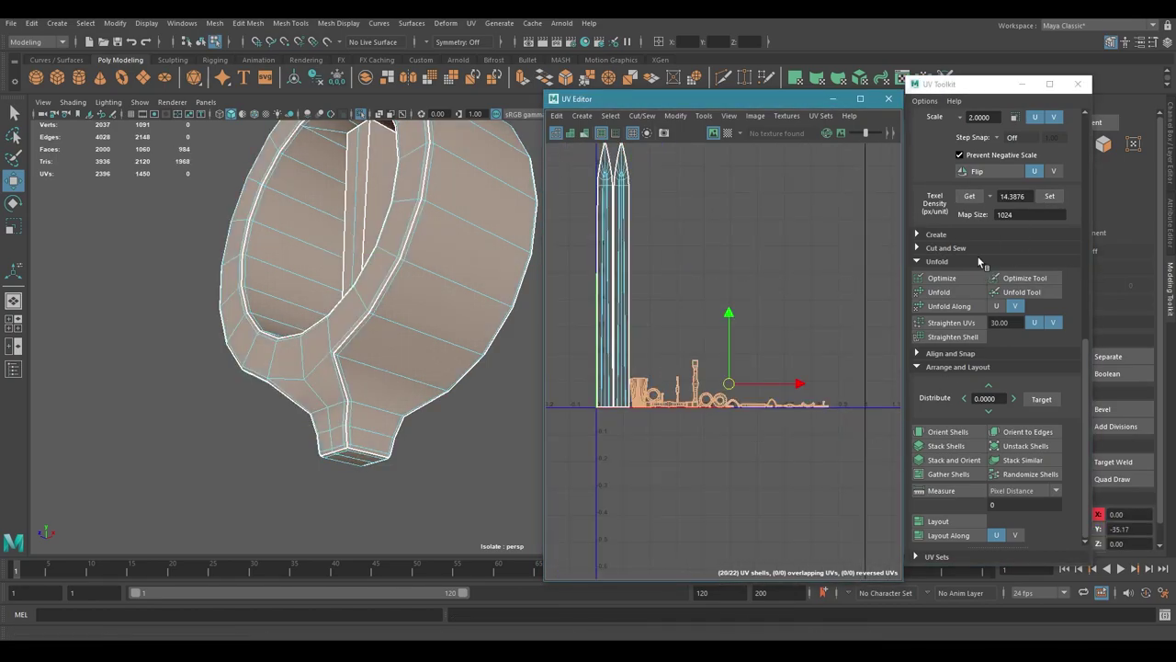
left_click(938, 521)
Rotate the long shell 90° and stack the crossguard and grip strips beside the blade
left_click_drag(377, 450, 419, 367, "alt")
right_click(418, 367)
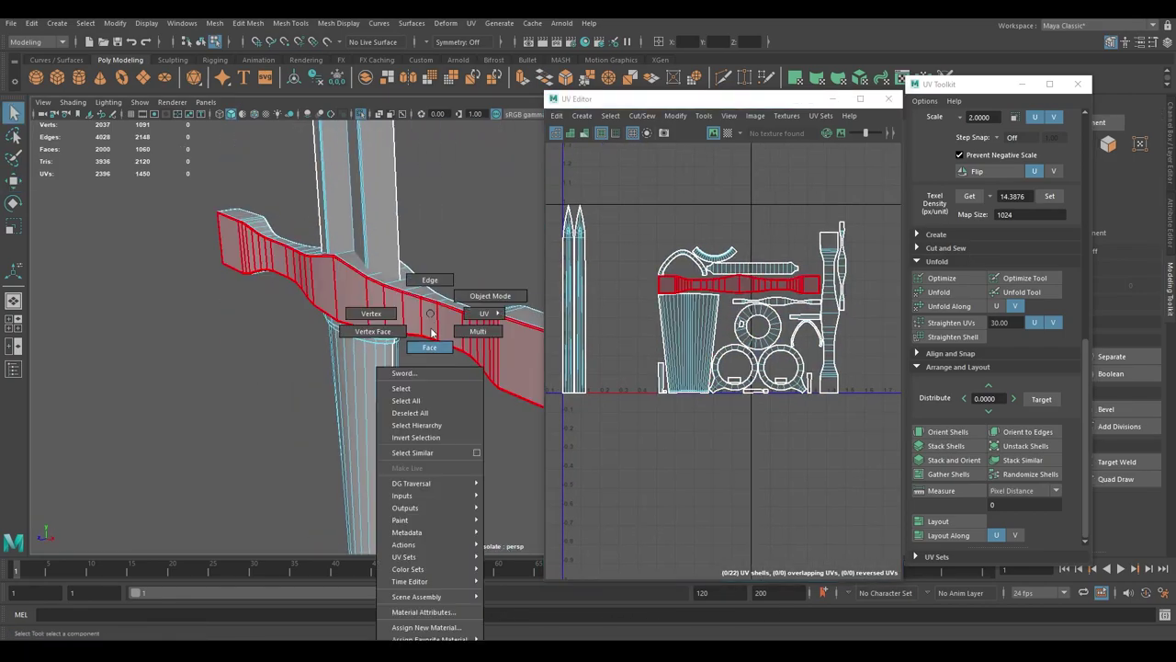
left_click(422, 432)
left_click_drag(771, 243, 719, 346)
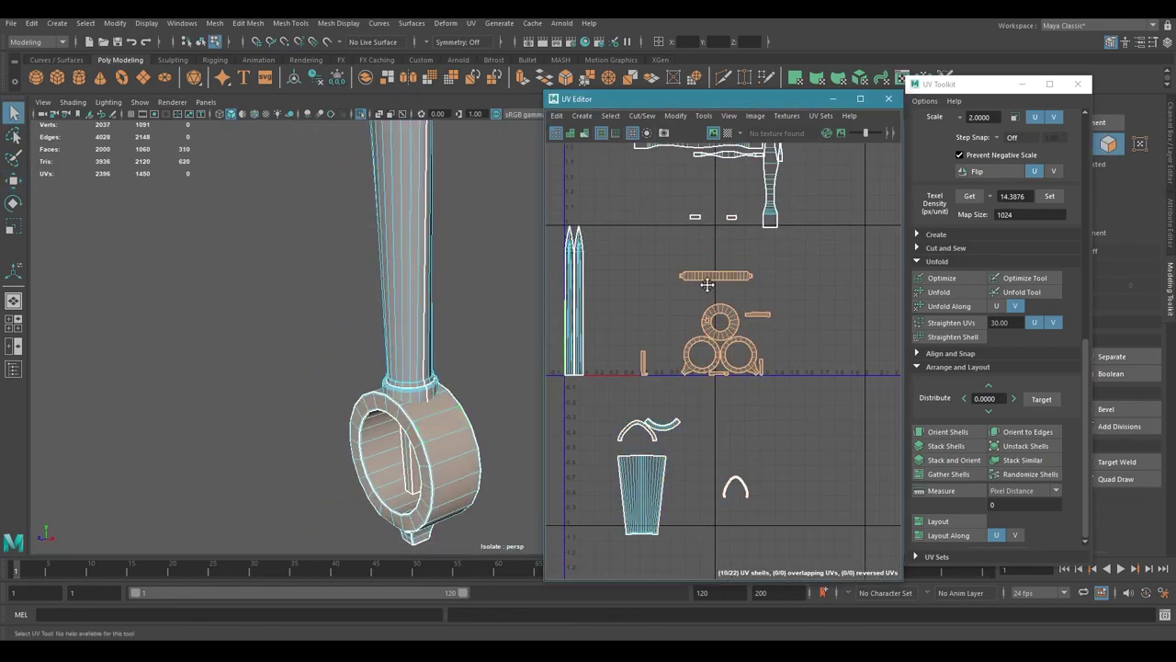
left_click(791, 291)
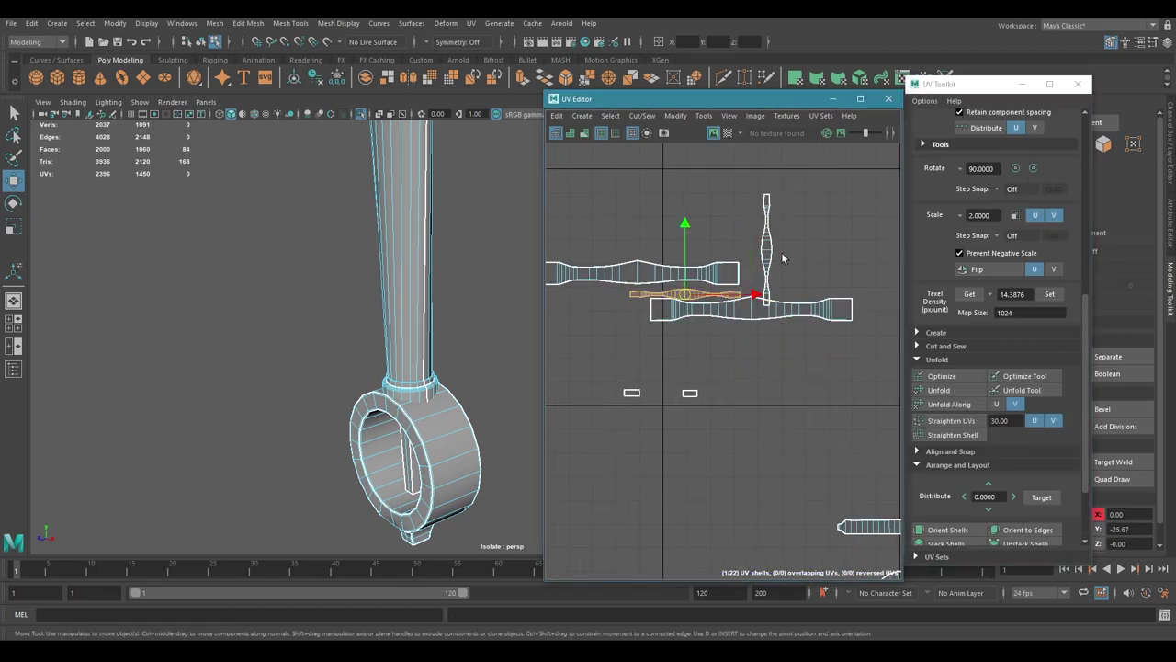
left_click_drag(719, 418, 671, 199)
scroll(671, 199, "down", 2)
left_click_drag(753, 331, 689, 292)
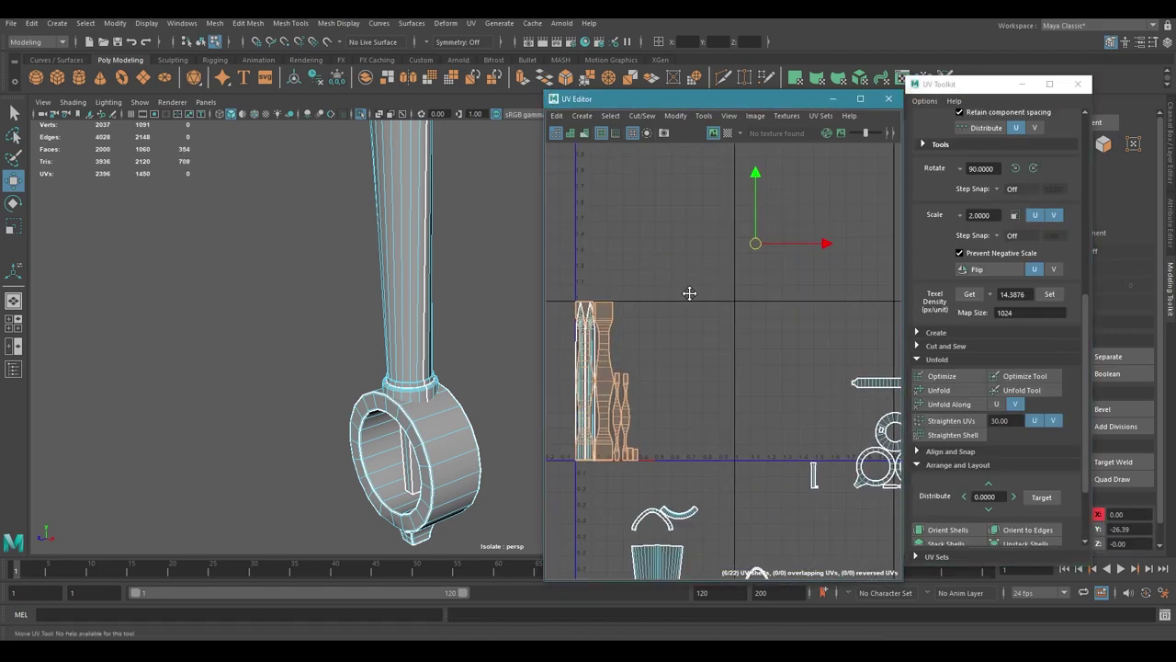
left_click(964, 295)
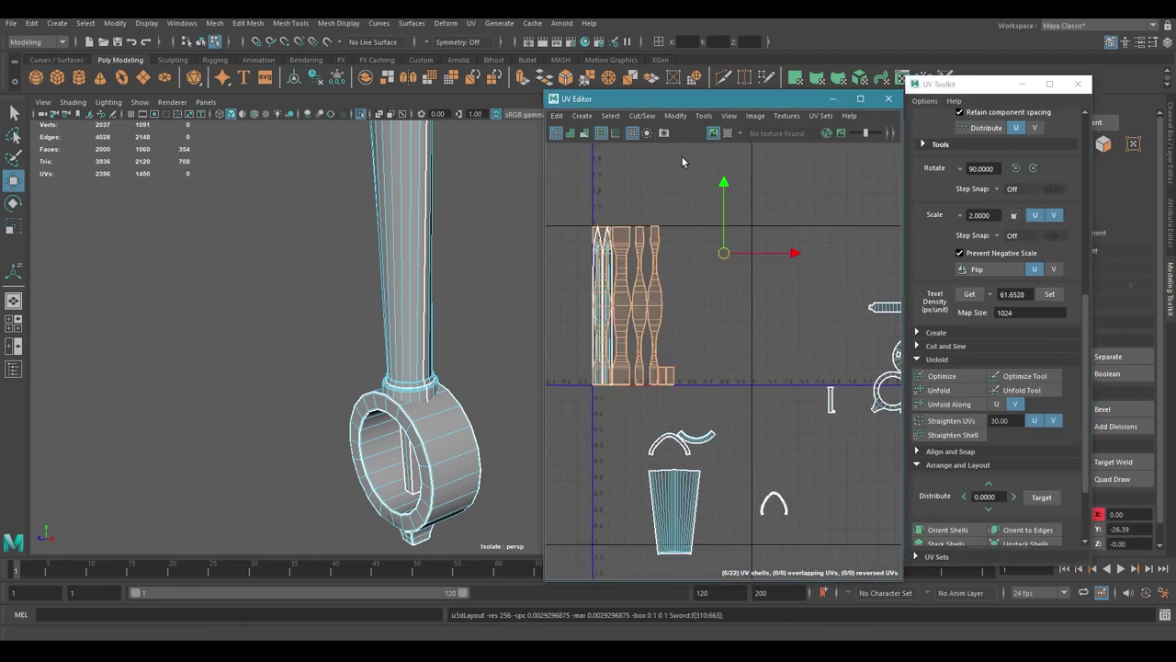
Select the arc-shaped and cup-shaped handle shells for moving
scroll(682, 309, "up", 3)
left_click(843, 360)
scroll(714, 310, "down", 3)
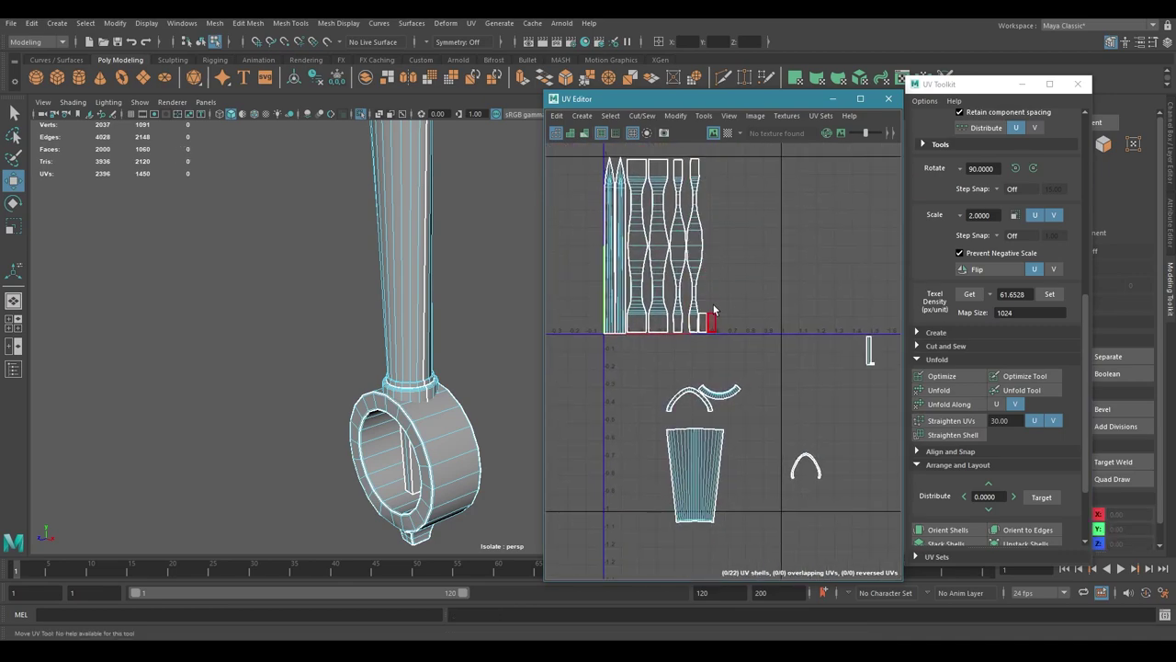
scroll(655, 244, "up", 2)
scroll(645, 320, "down", 3)
scroll(654, 333, "up", 1)
left_click(662, 347)
key("w")
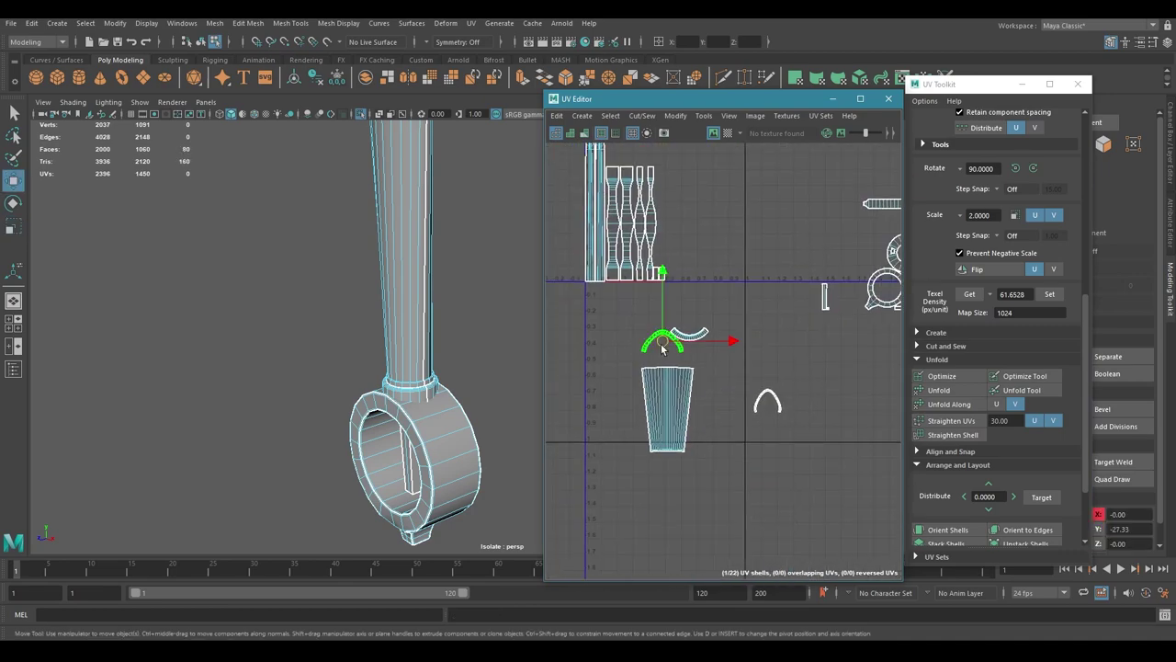
left_click(670, 377)
scroll(671, 372, "up", 1)
scroll(423, 386, "up", 5)
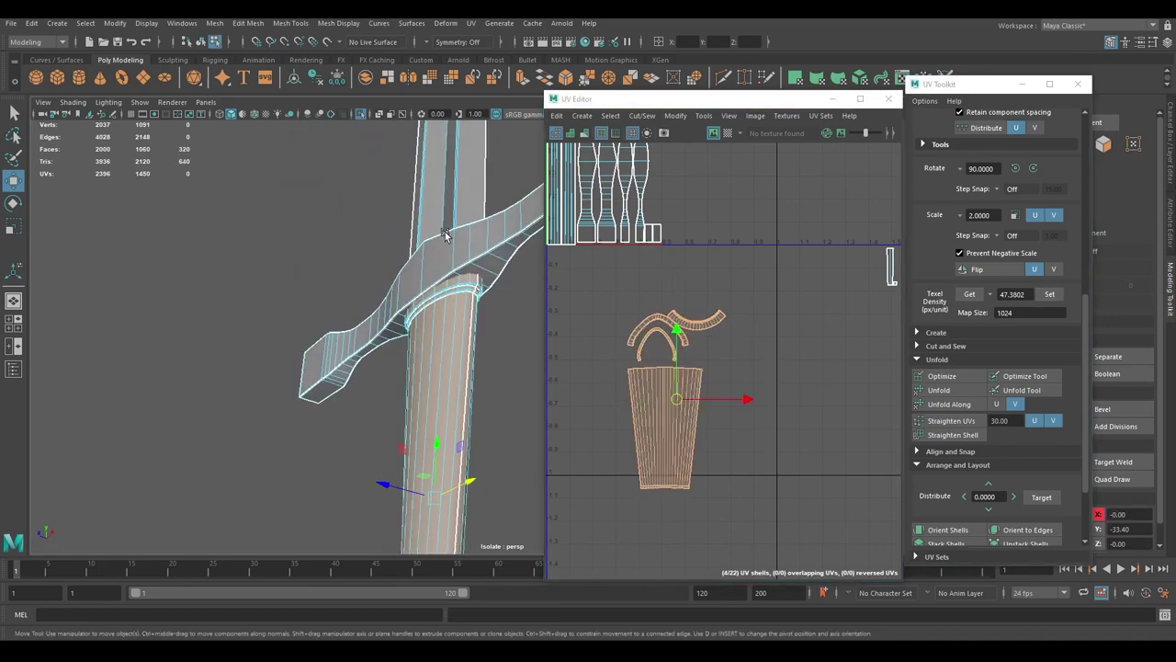
scroll(427, 303, "up", 3)
key("F10")
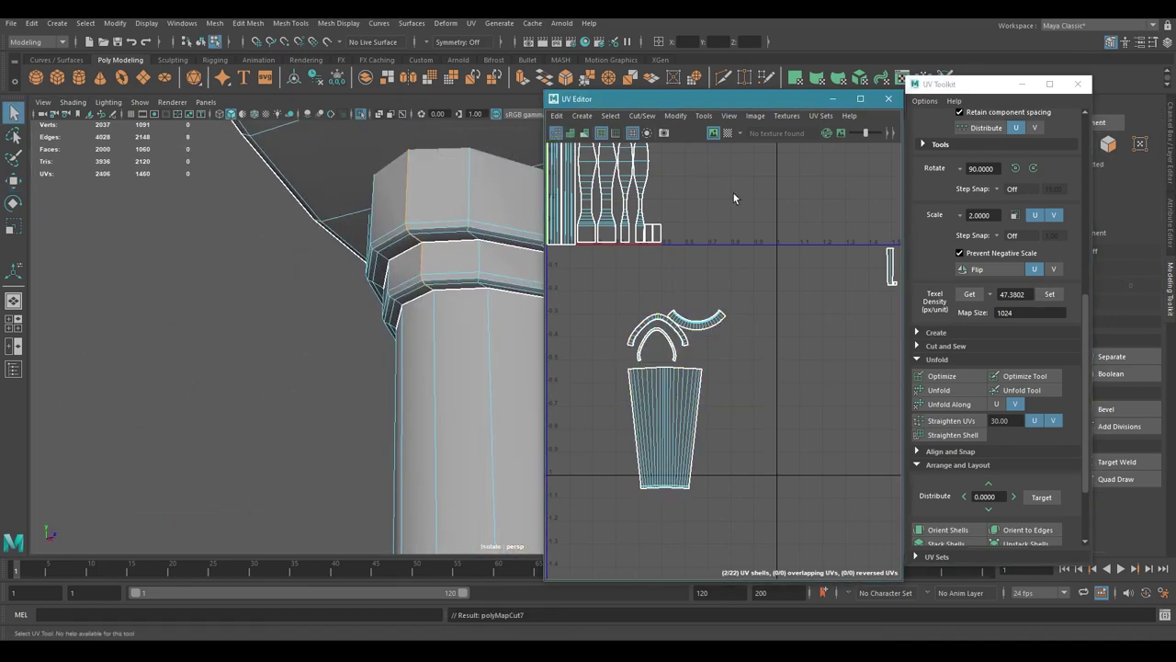
Rotate the selected shells 90° and move the guard's small arc shell beside the tapered shell
right_click_drag(707, 263, 658, 243)
scroll(952, 511, "up", 2)
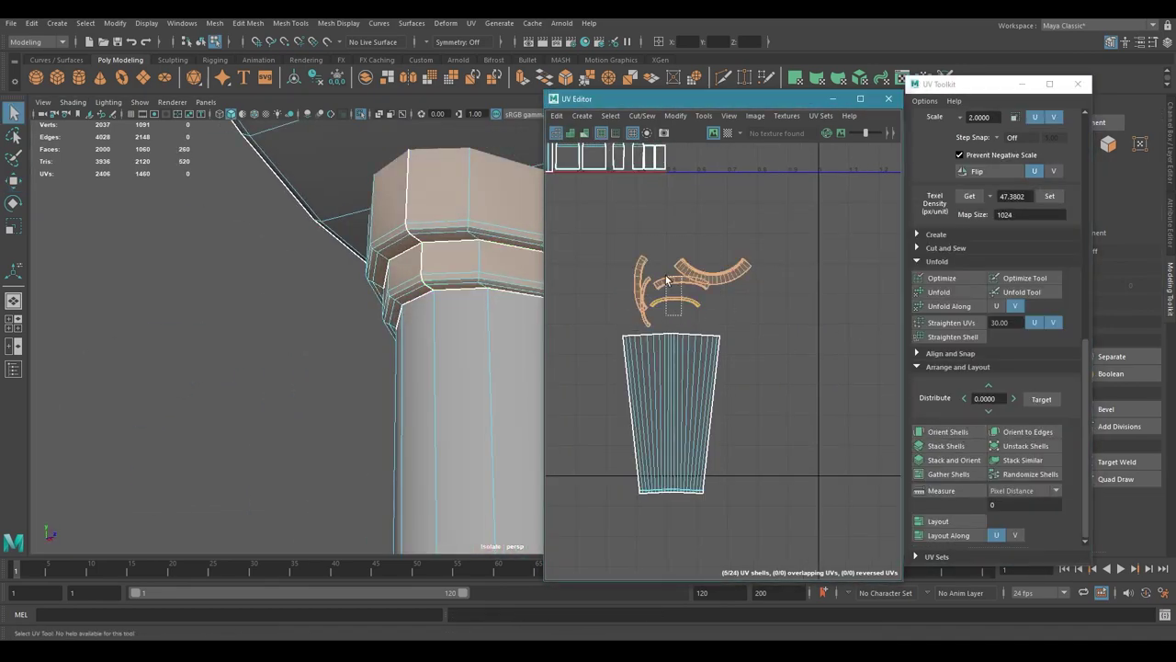
left_click(1015, 266)
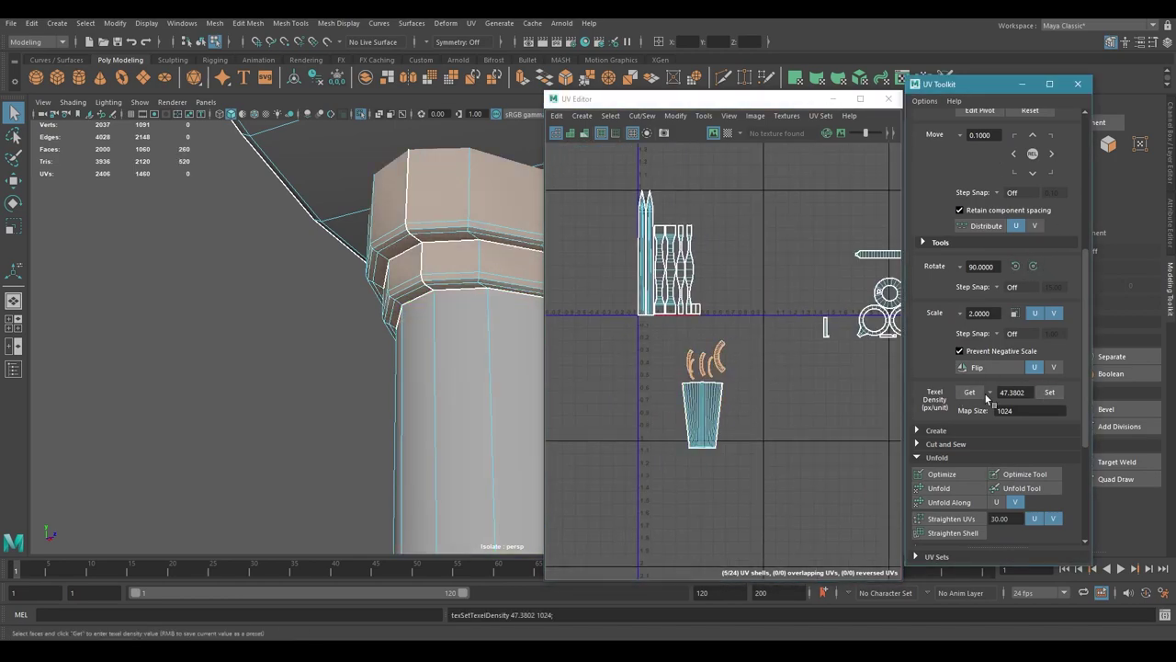
scroll(652, 350, "up", 3)
key("w")
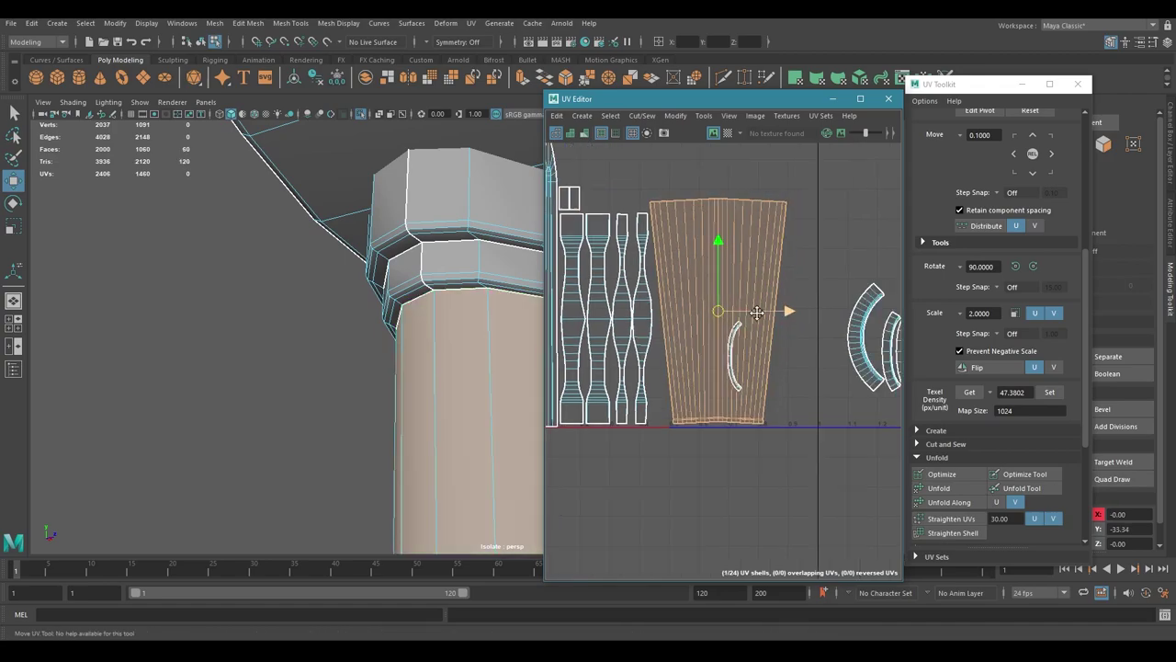
left_click(723, 402)
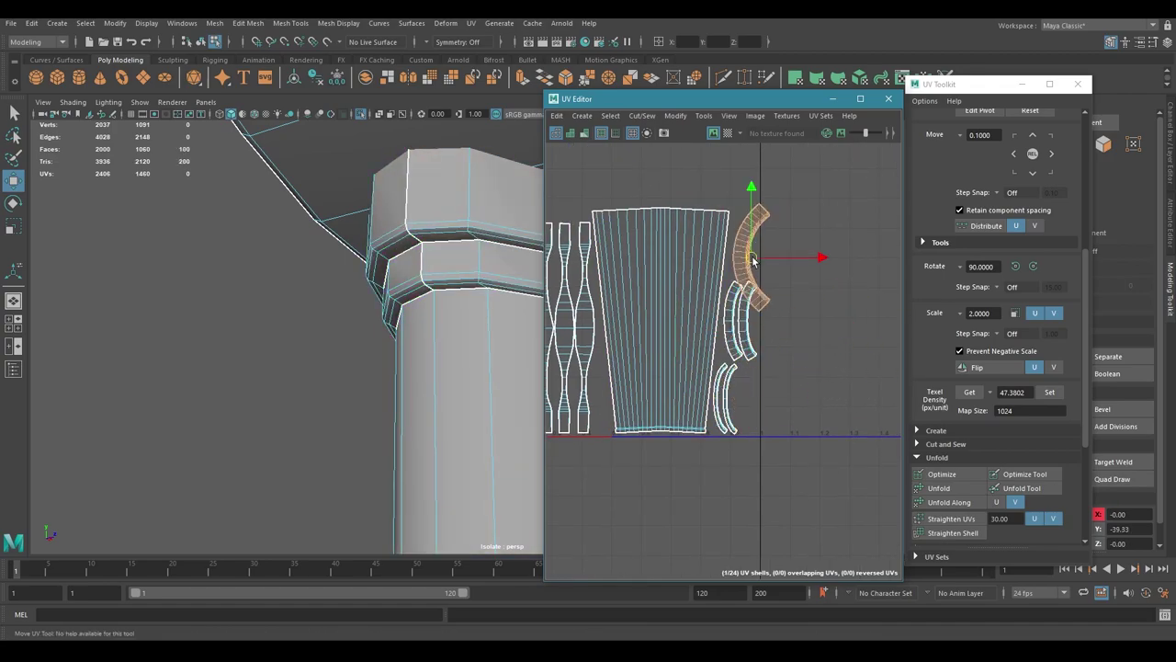
scroll(751, 340, "up", 2)
left_click_drag(749, 303, 706, 264)
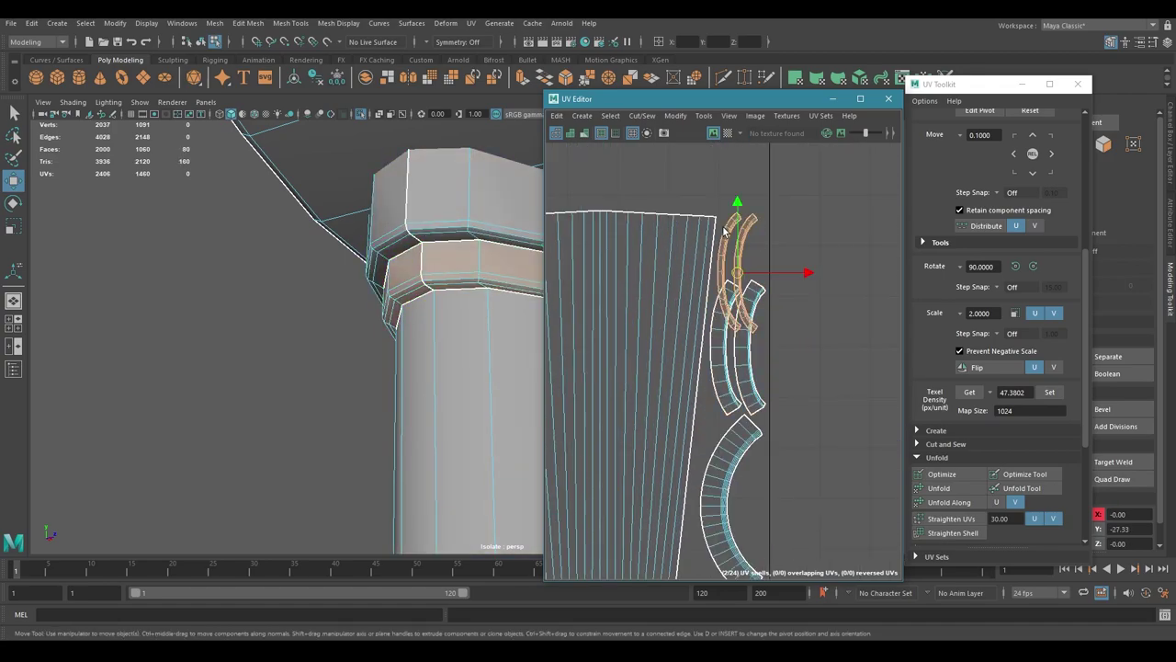
scroll(705, 263, "down", 5)
scroll(745, 340, "up", 3)
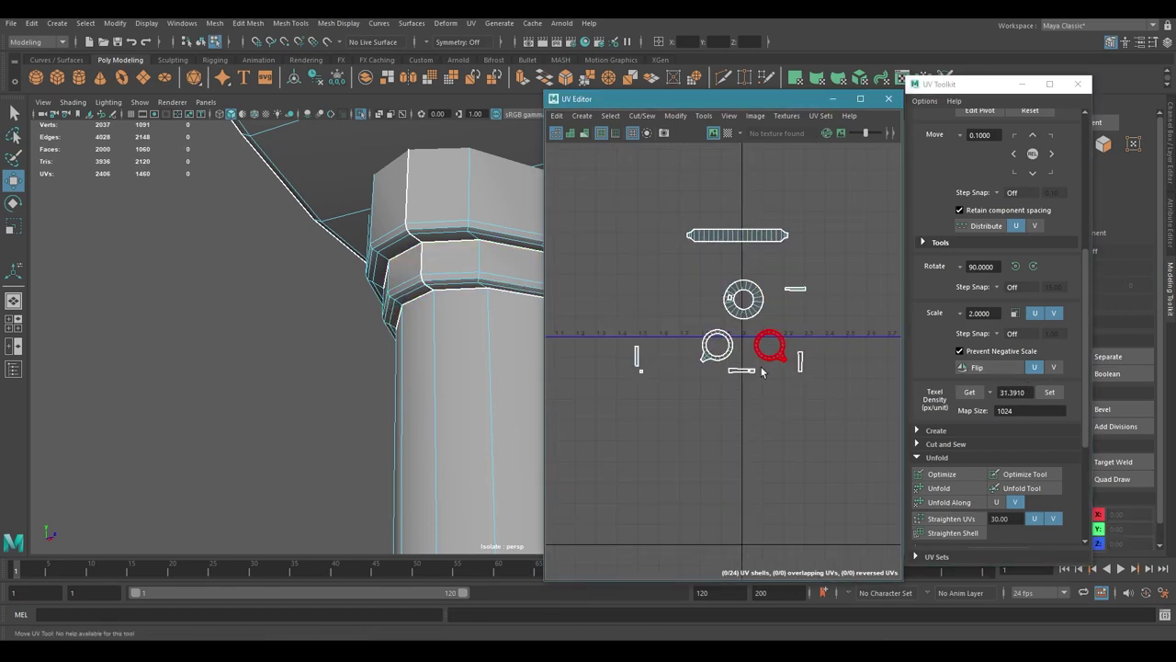
Scale the ring shells to fit, place the long bar below them and the small bars beside
left_click(594, 349)
key("ctrl+z")
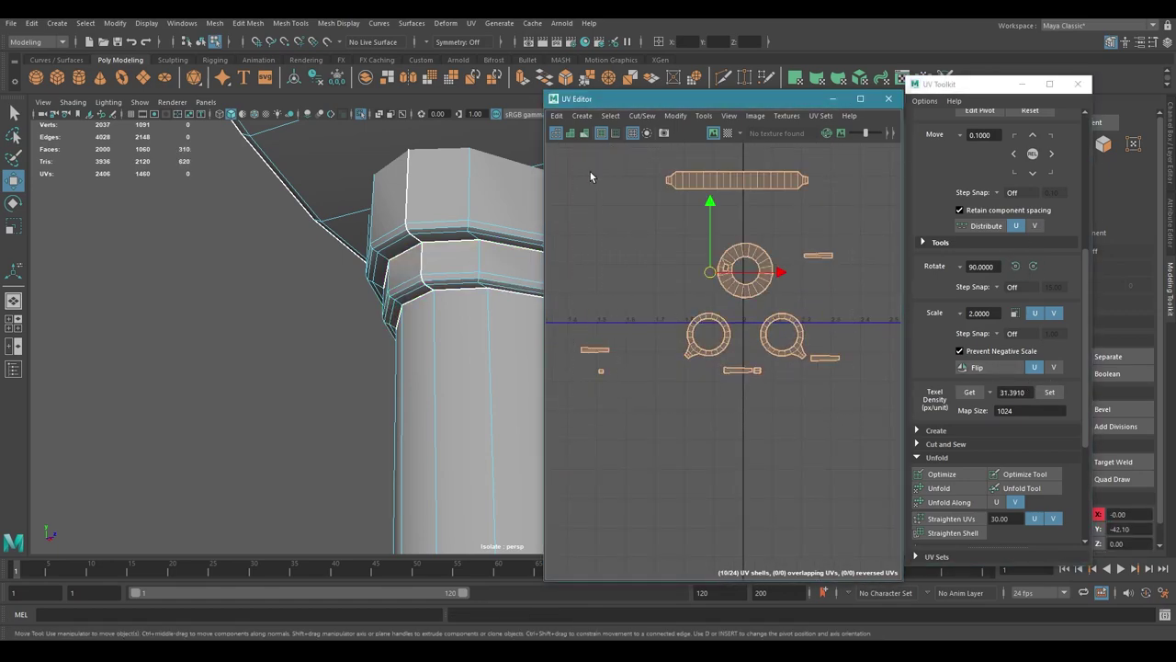
scroll(821, 259, "down", 3)
scroll(820, 259, "up", 3)
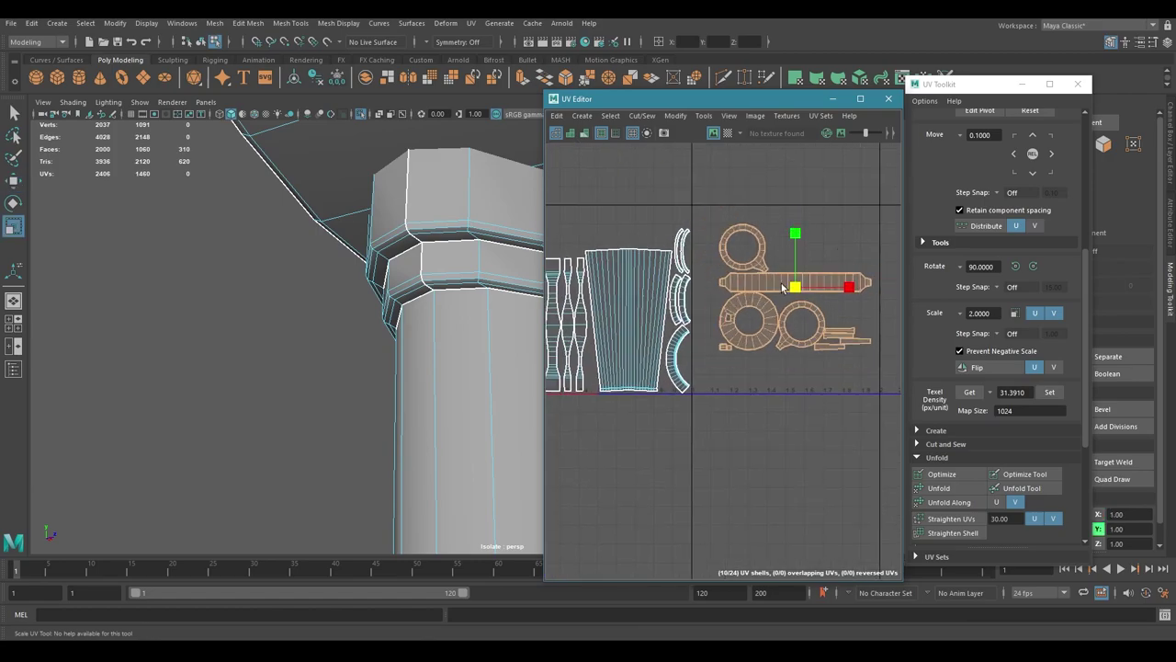
left_click_drag(790, 281, 763, 315)
mouse_move(814, 206)
left_mouse_down()
mouse_move(694, 346)
mouse_move(787, 353)
left_mouse_up()
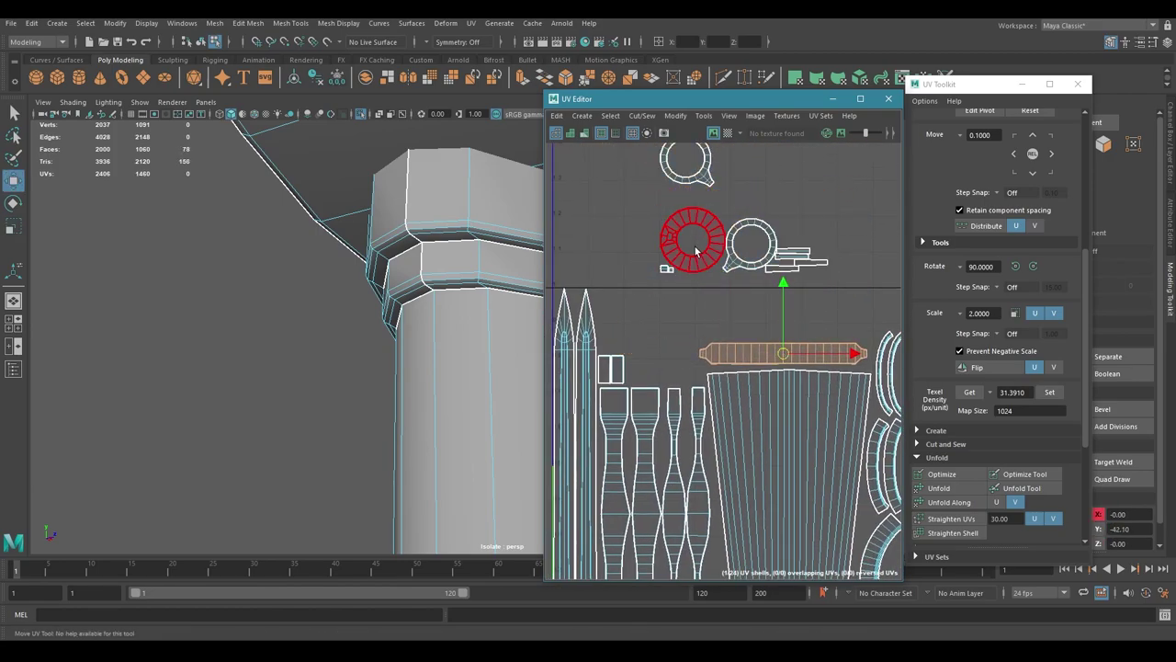
left_click_drag(692, 239, 658, 346)
left_click_drag(684, 161, 777, 314)
scroll(795, 283, "up", 3)
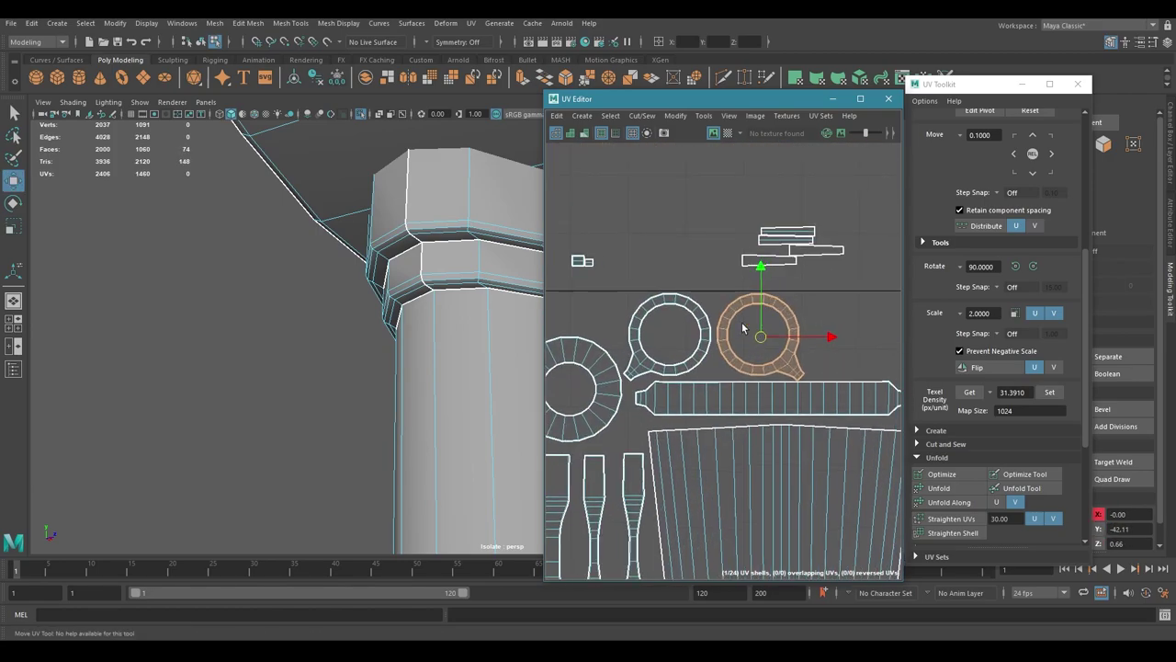
middle_click_drag(794, 283, 737, 282, "alt")
left_click_drag(726, 244, 770, 315)
Inspect the sword with the checker pattern for distortion, then turn the checker off
key("F8")
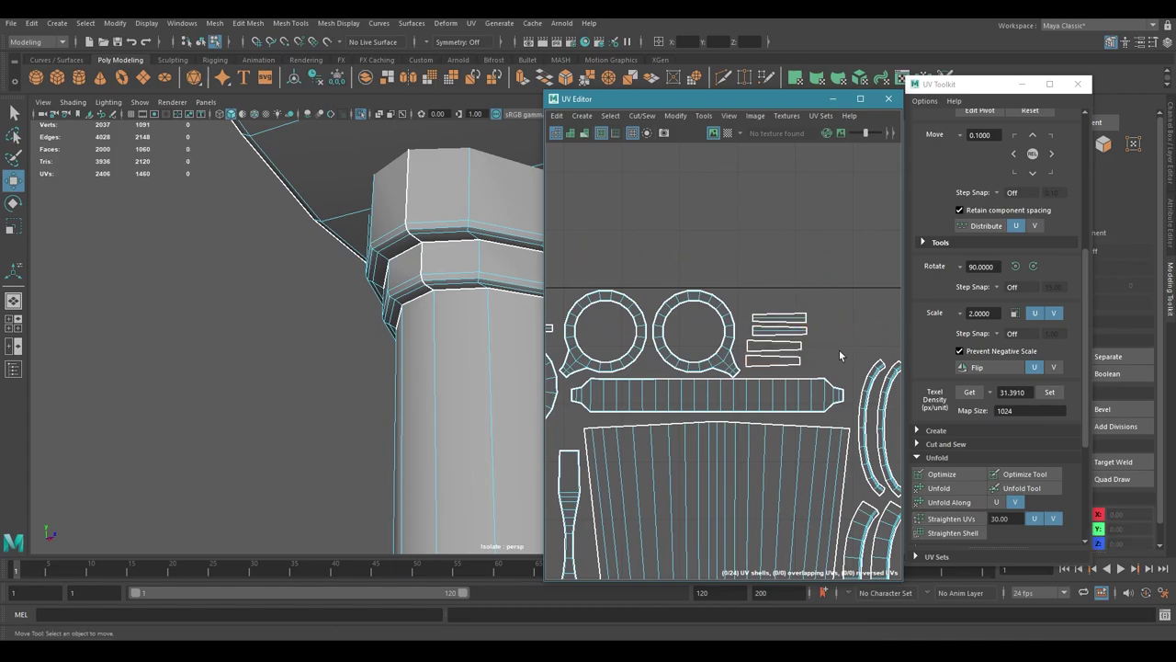
key("f")
mouse_move(477, 276)
left_mouse_down("alt")
mouse_move(411, 377)
mouse_move(283, 341)
left_mouse_up("alt")
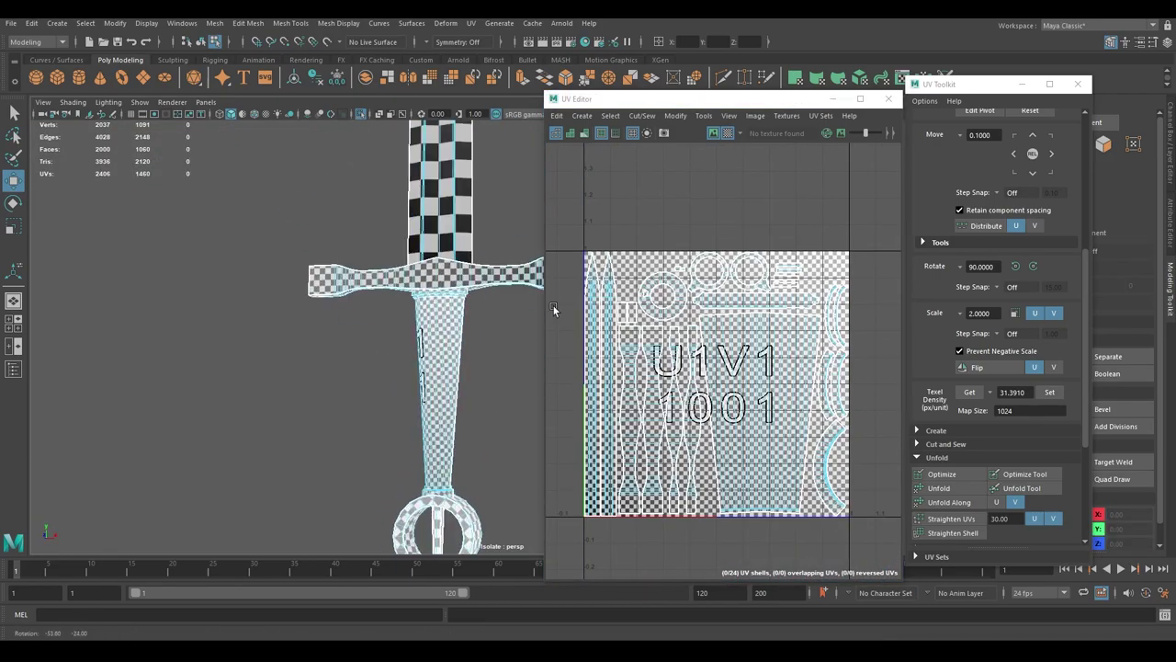
left_click(729, 134)
key("F8")
key("f")
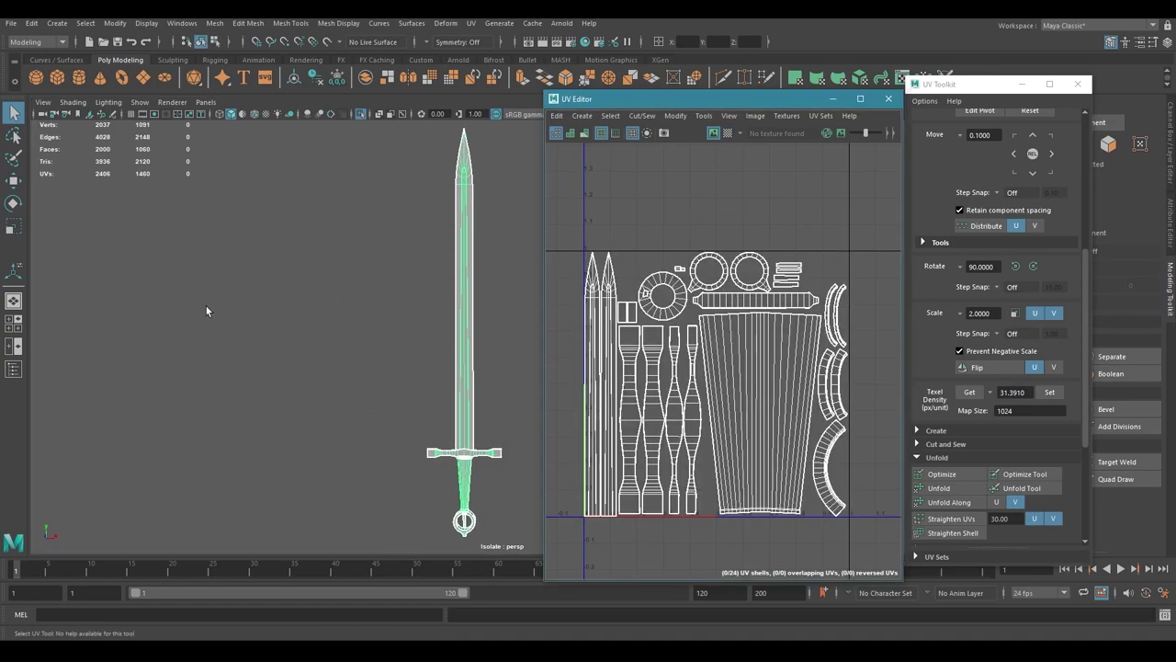
scroll(336, 421, "up", 5)
Select the scabbard's UVs from an edge loop and shift its shells up and right
key("F10")
mouse_move(335, 421)
left_mouse_down("alt")
mouse_move(303, 404)
mouse_move(284, 420)
left_mouse_up("alt")
double_click(284, 420)
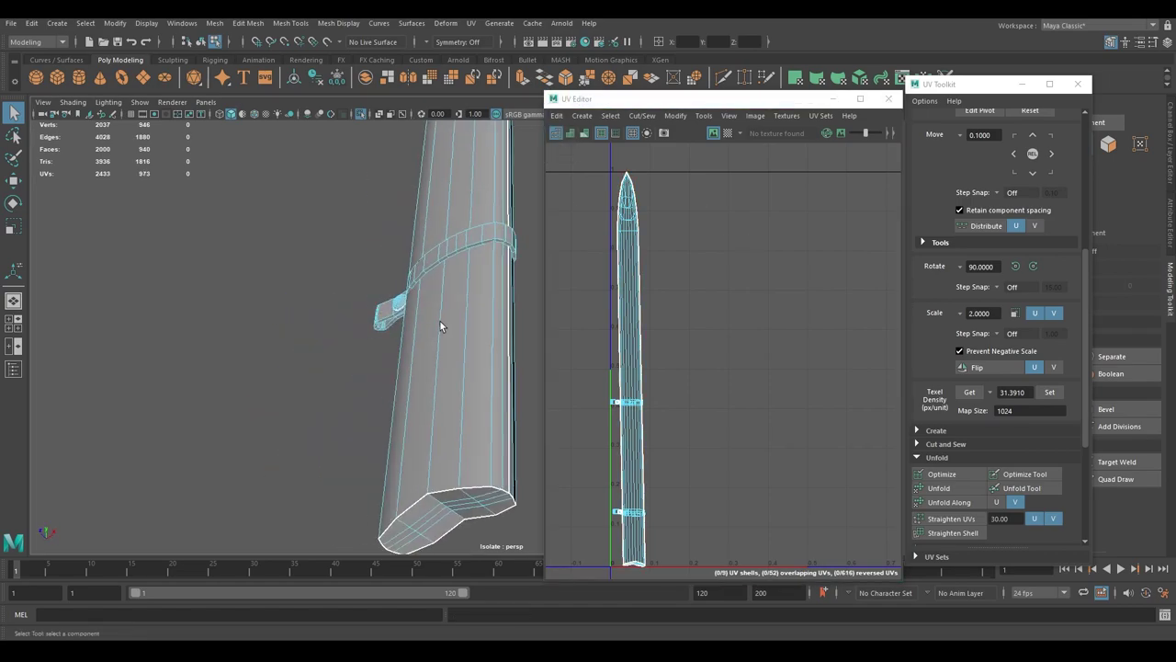
left_click_drag(439, 320, 670, 329, "alt")
key("ctrl+F11")
key("w")
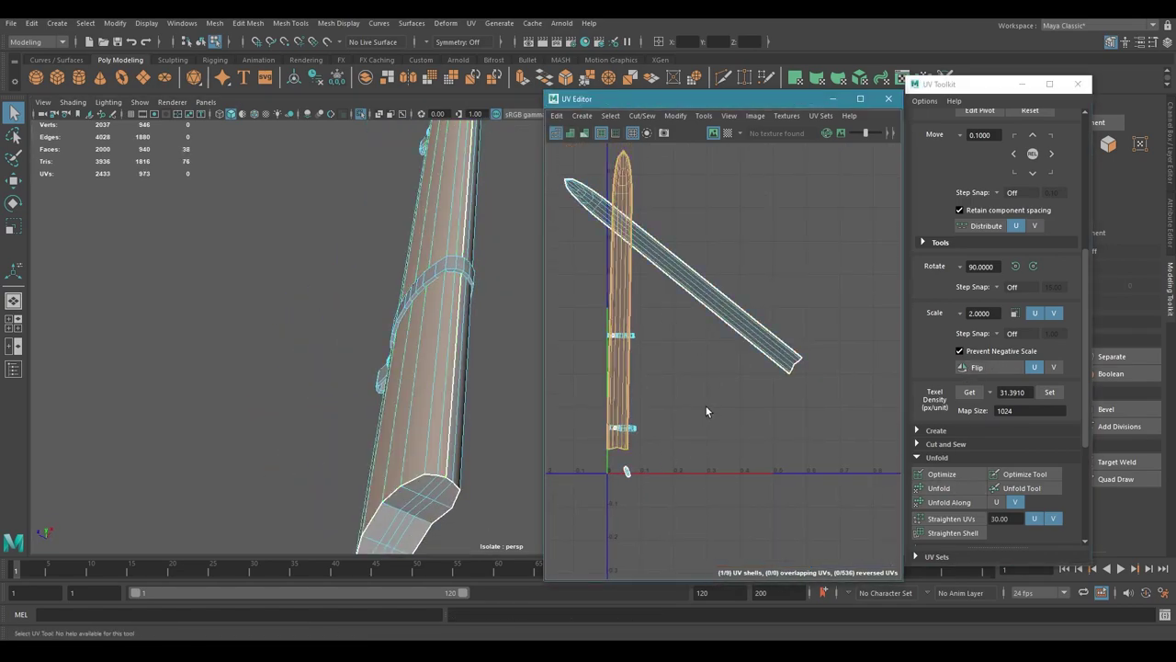
left_click_drag(705, 406, 737, 337)
left_click_drag(833, 483, 782, 424)
Orient the long scabbard shells upright and lay them out side by side at the left edge
left_click_drag(719, 454, 597, 147)
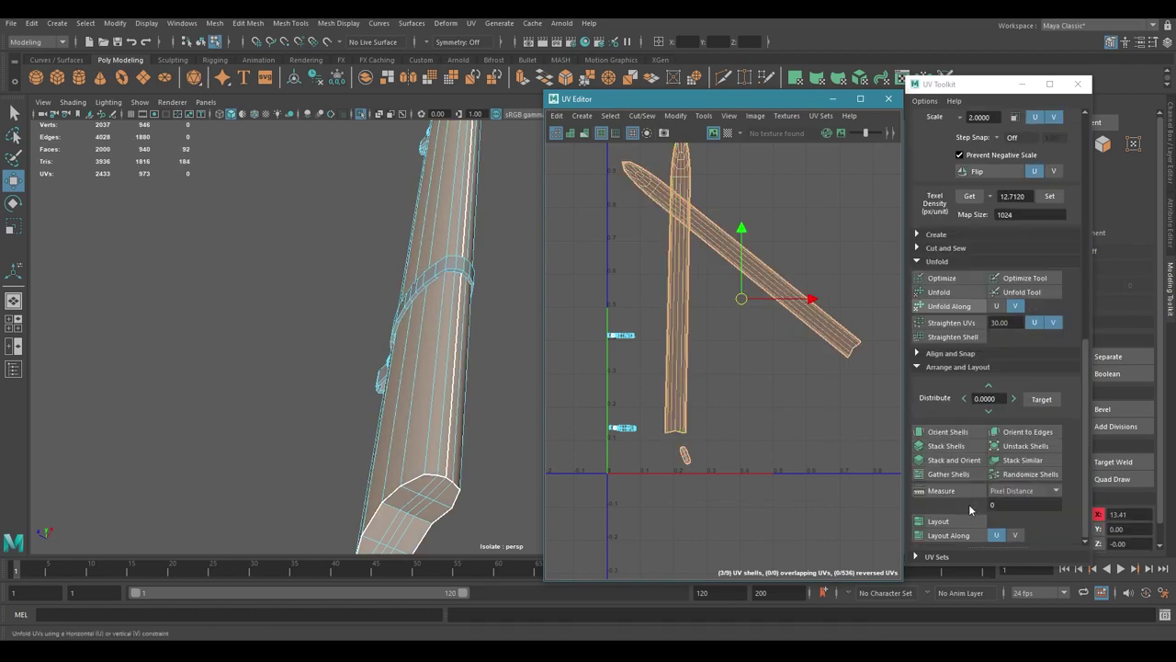
scroll(993, 413, "down", 2)
left_click(947, 529)
left_click(646, 315)
left_click_drag(646, 316, 606, 315)
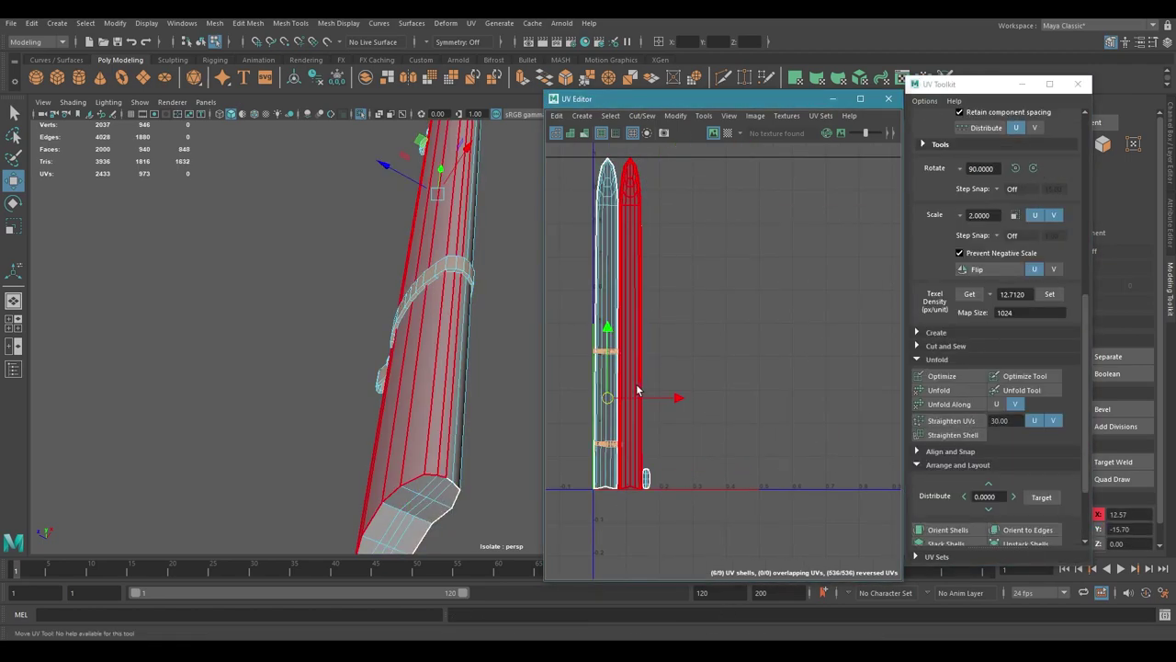
Frame the strap in edge mode and orbit around the strap loop and stud
key("f")
left_click_drag(487, 309, 404, 349, "alt")
key("F10")
key("q")
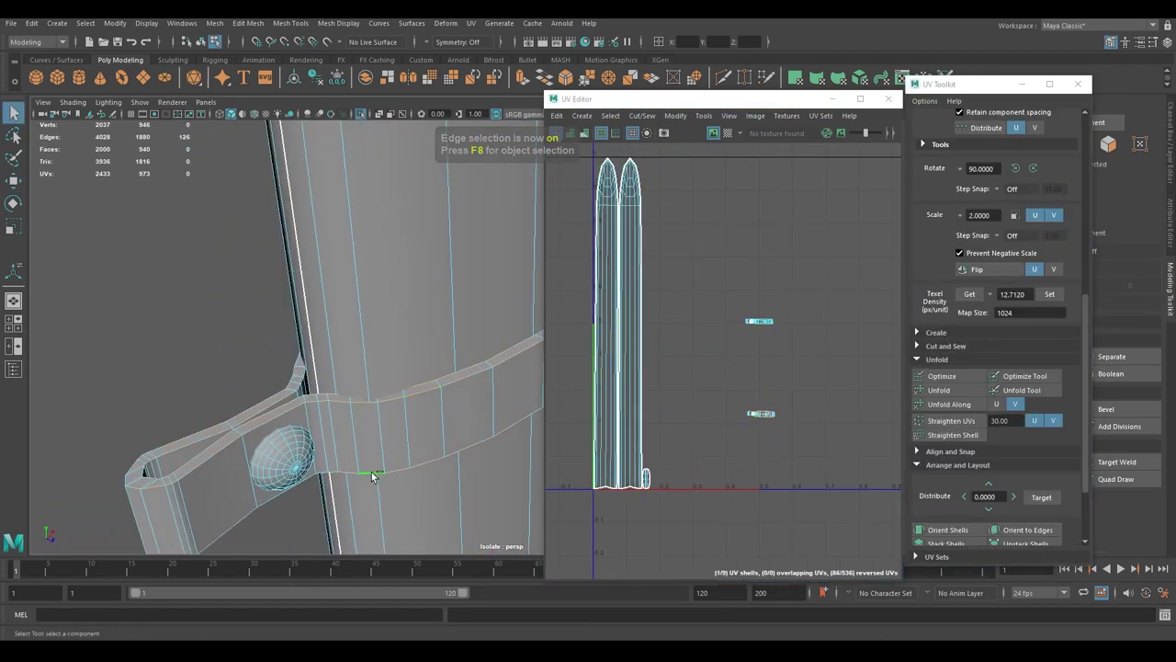
left_click_drag(370, 475, 275, 297, "alt")
mouse_move(478, 322)
left_mouse_down("alt")
mouse_move(445, 294)
mouse_move(325, 305)
mouse_move(367, 375)
mouse_move(400, 345)
mouse_move(330, 313)
mouse_move(432, 303)
left_mouse_up("alt")
Unfold the selected strap and stud UV shells into flat strips and rotate a strip shell level
left_click_drag(782, 302, 735, 432)
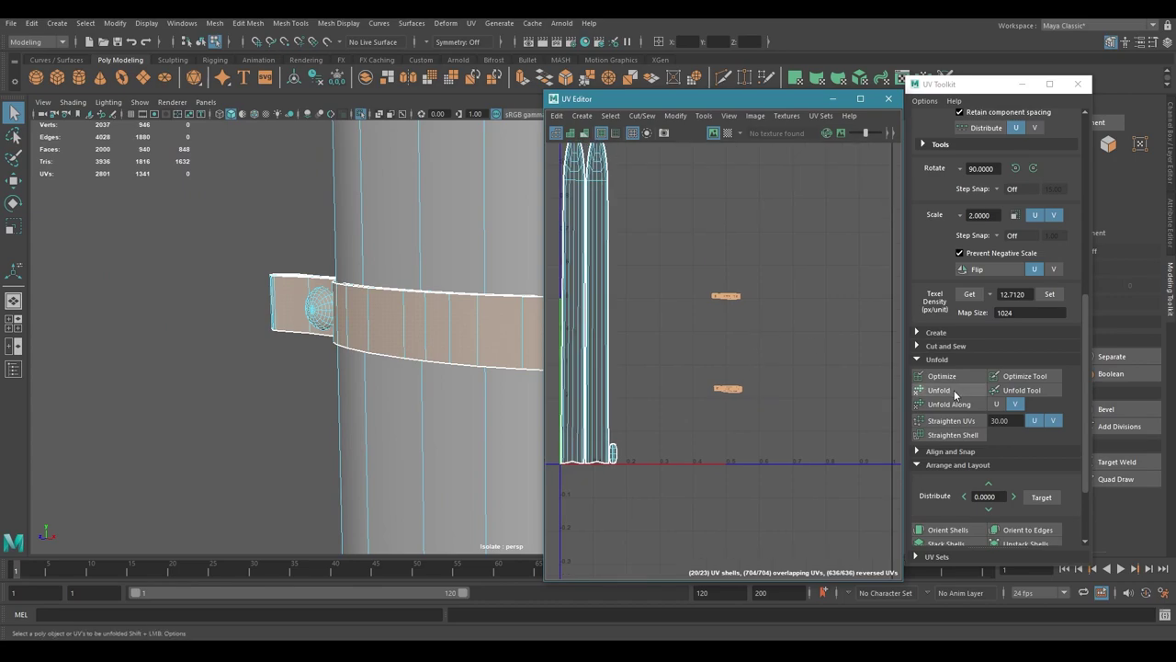
right_click_drag(670, 236, 702, 291, "shift")
key("f")
key("w")
key("e")
left_click(724, 278)
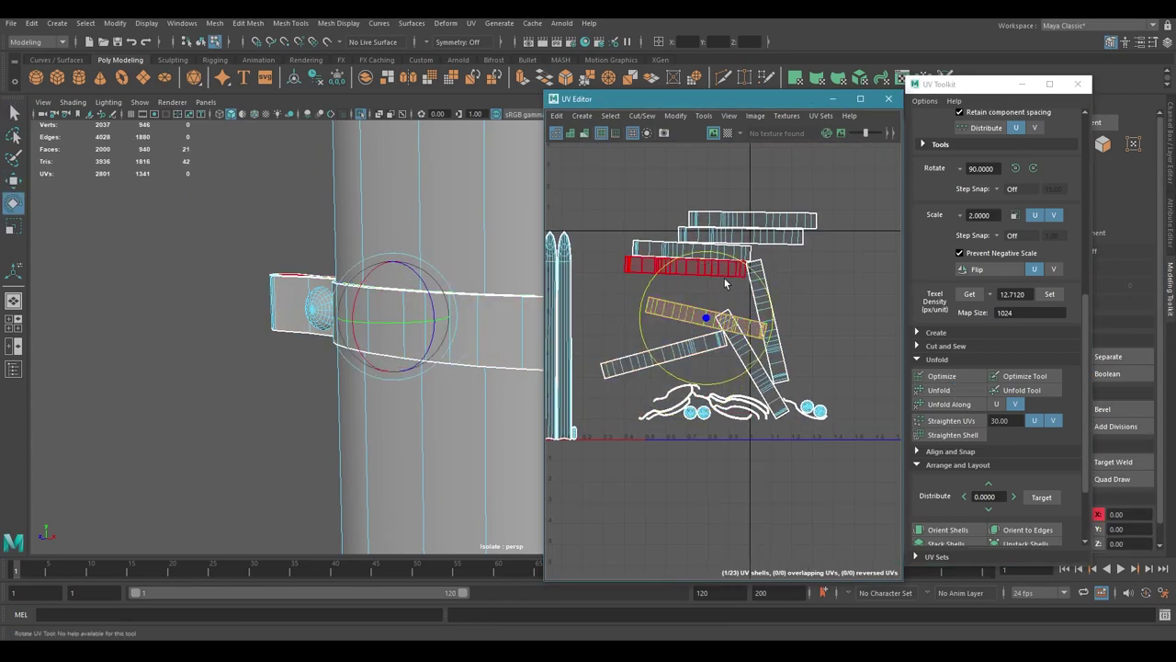
mouse_move(724, 278)
left_mouse_down()
mouse_move(685, 332)
mouse_move(753, 328)
left_mouse_up()
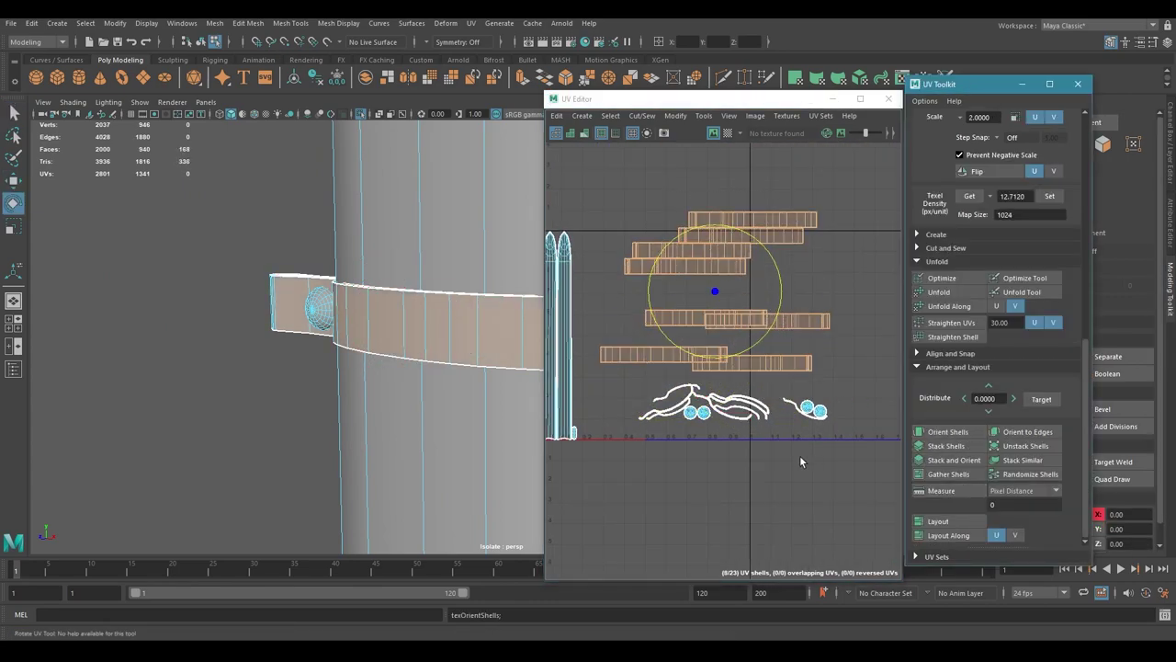
Lay out the strap strip and stud shells side by side
left_click_drag(634, 372, 828, 449)
scroll(829, 455, "up", 2)
scroll(843, 439, "down", 2)
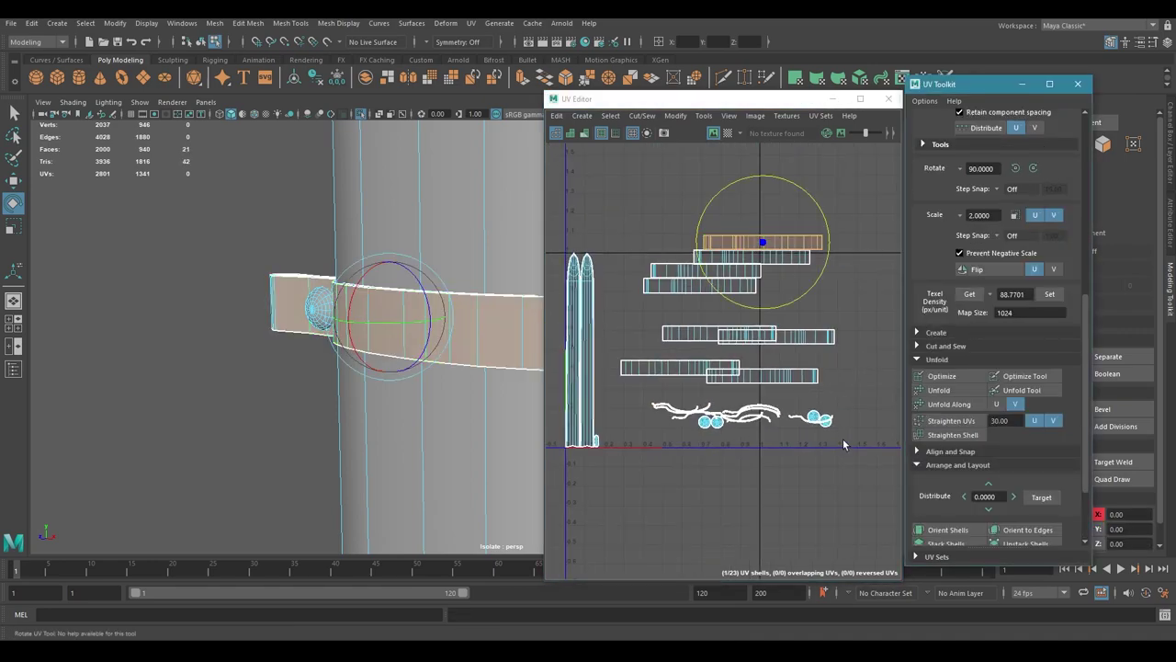
left_click_drag(837, 370, 846, 221)
left_click_drag(868, 483, 621, 191)
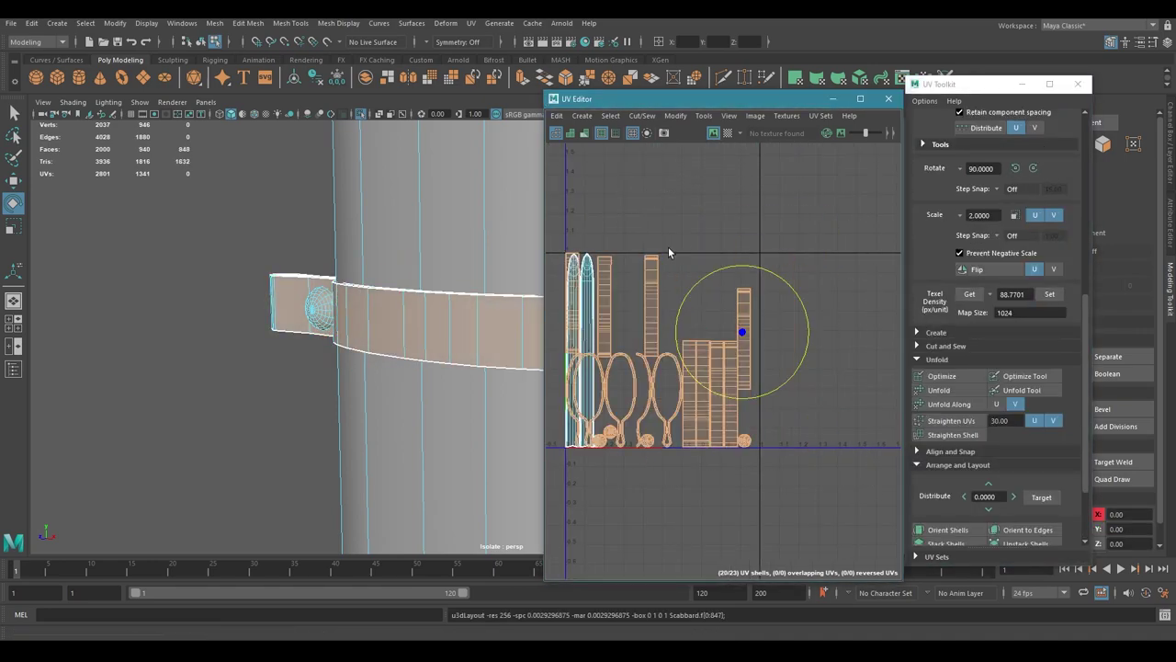
left_click(769, 369)
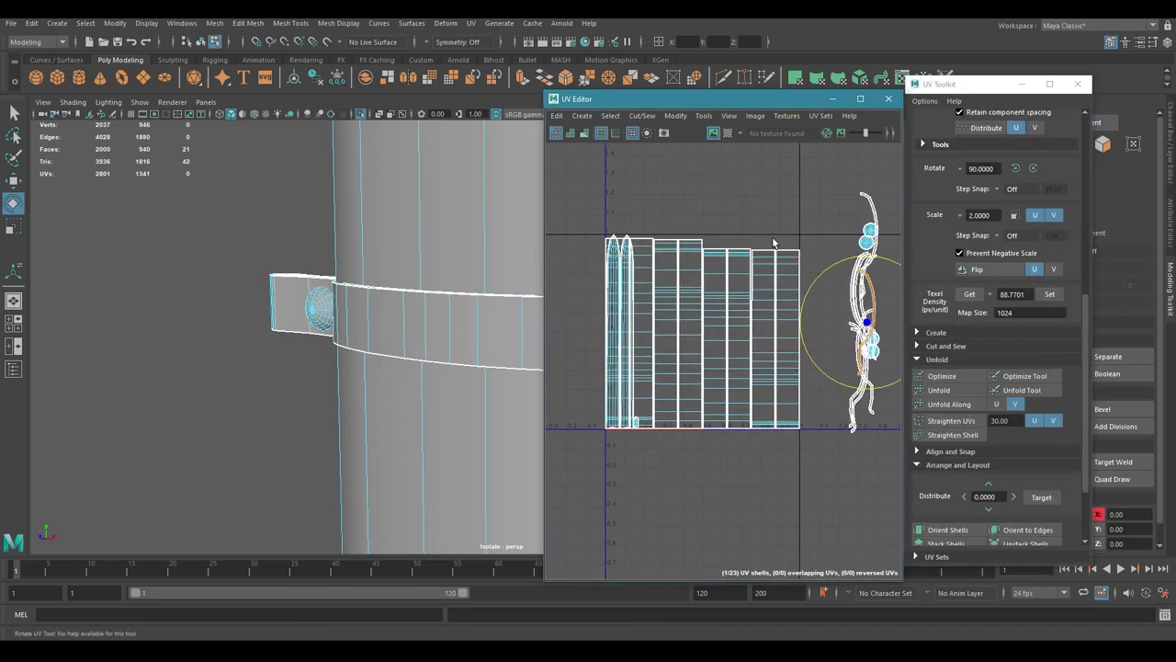
Shift a strap strip shell to the right, then undo it and reframe the UV view
key("w")
left_click(678, 294)
scroll(673, 296, "up", 2)
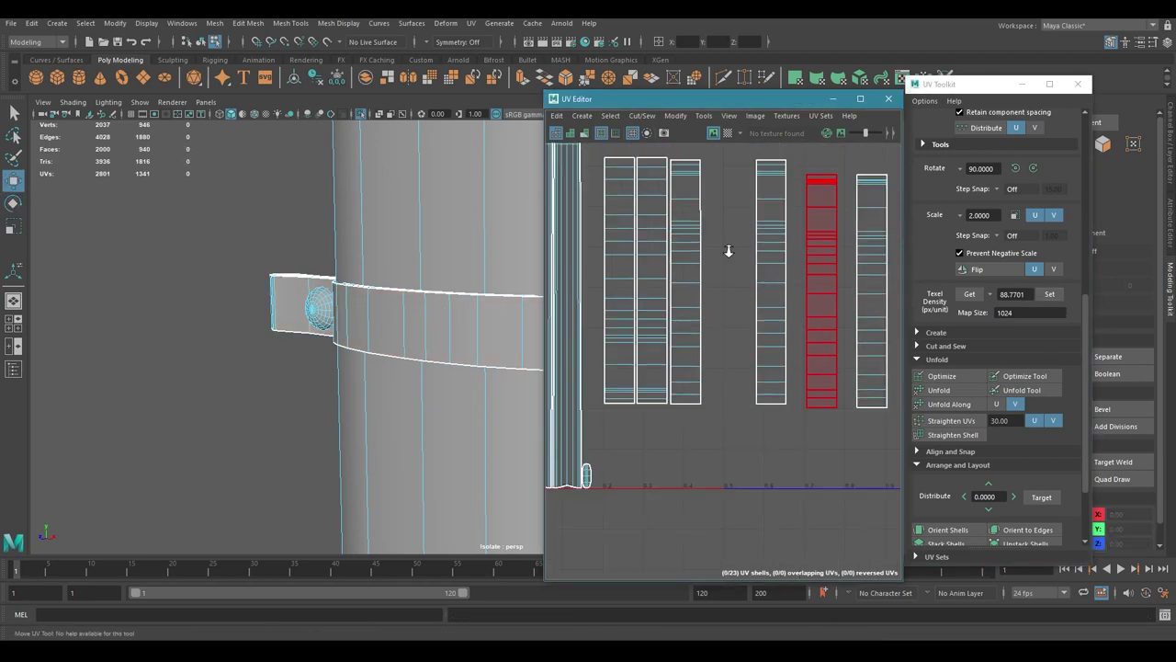
left_click(740, 313)
mouse_move(744, 341)
left_mouse_down()
mouse_move(809, 342)
mouse_move(621, 470)
mouse_move(827, 275)
left_mouse_up()
key("ctrl+z")
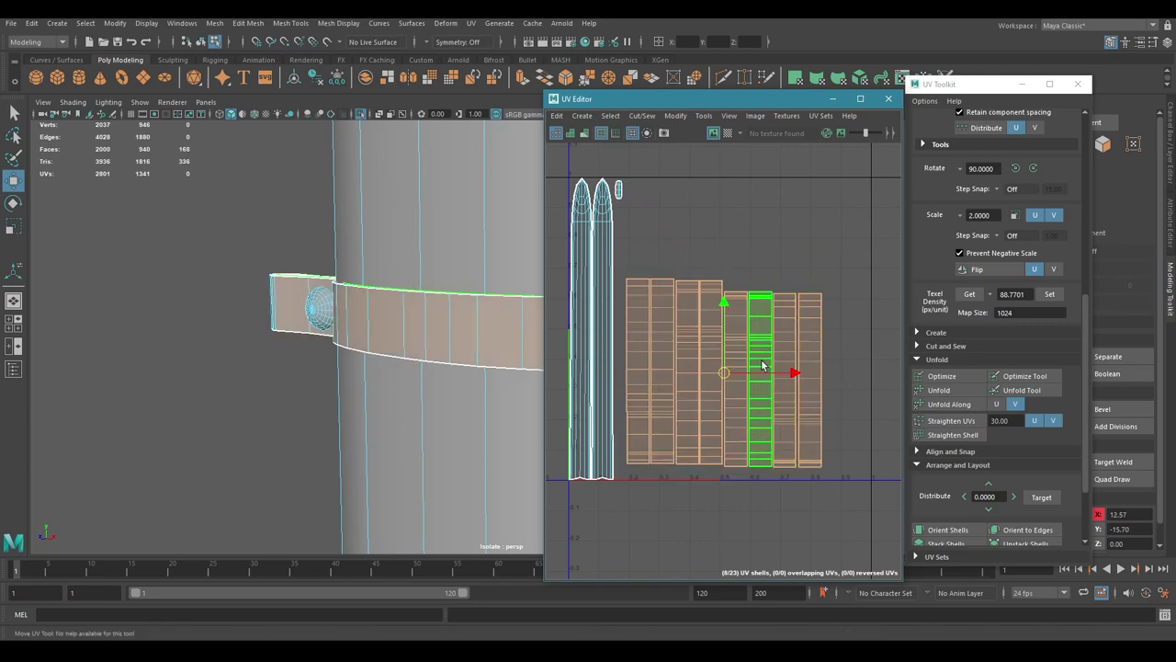
key("f")
Move a stud shell above the strip shells and the curved strap shell off to the right
scroll(661, 257, "down", 3)
left_click(799, 246)
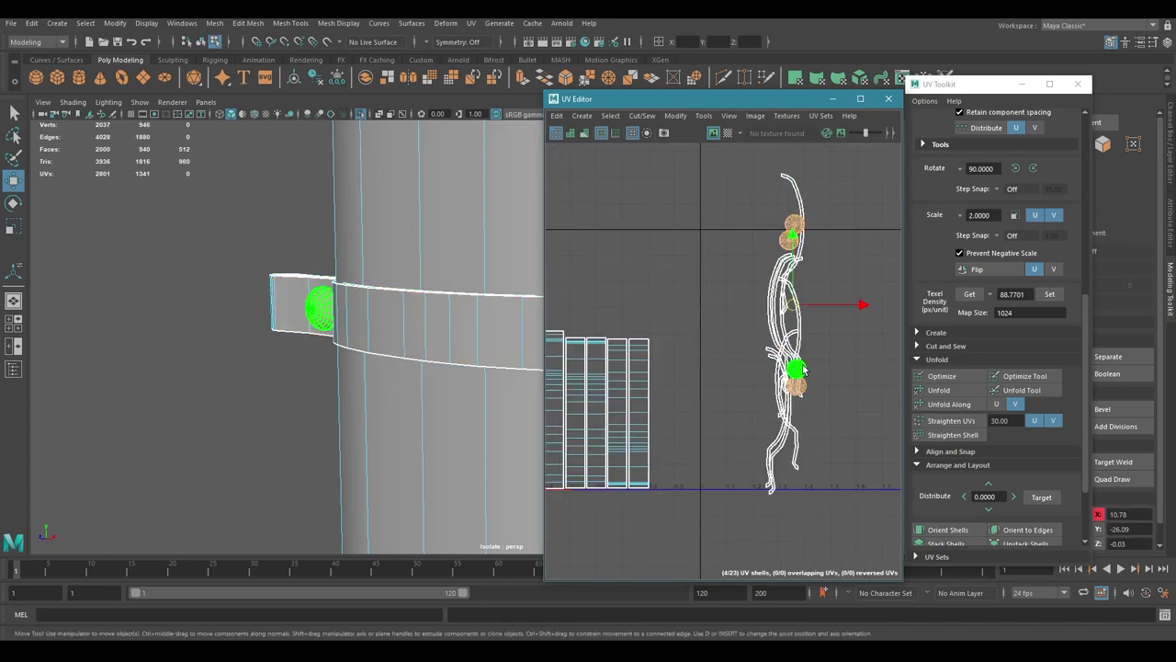
scroll(753, 215, "up", 2)
left_click(735, 270)
left_click_drag(735, 270, 637, 342)
left_click(799, 353)
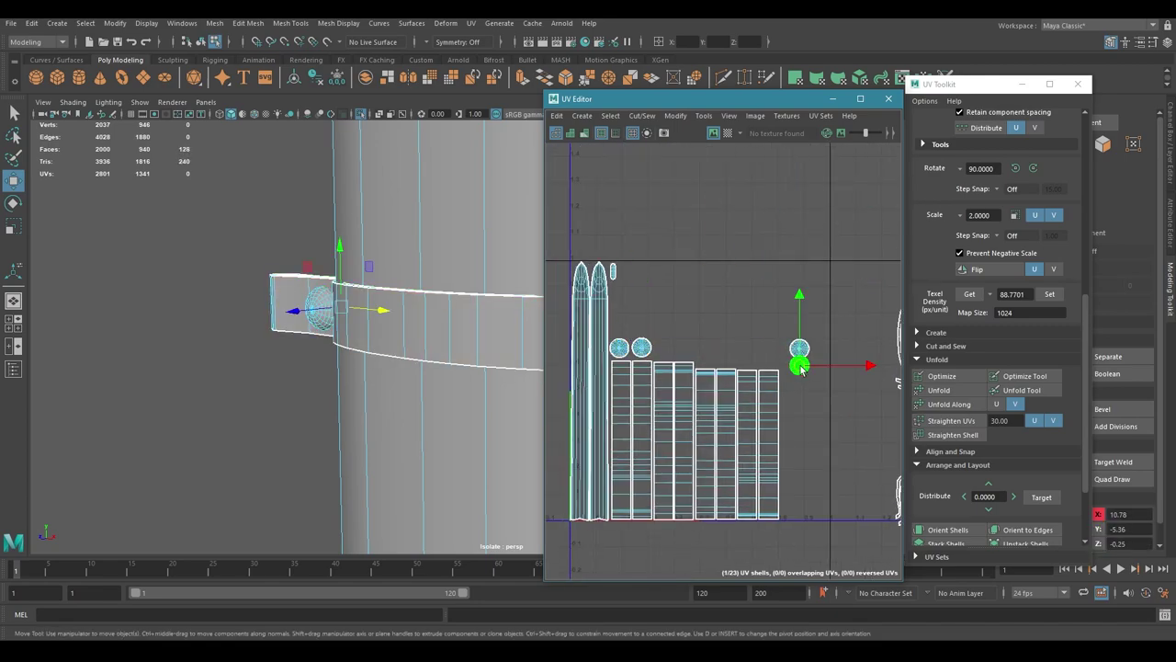
left_click_drag(761, 315, 706, 419)
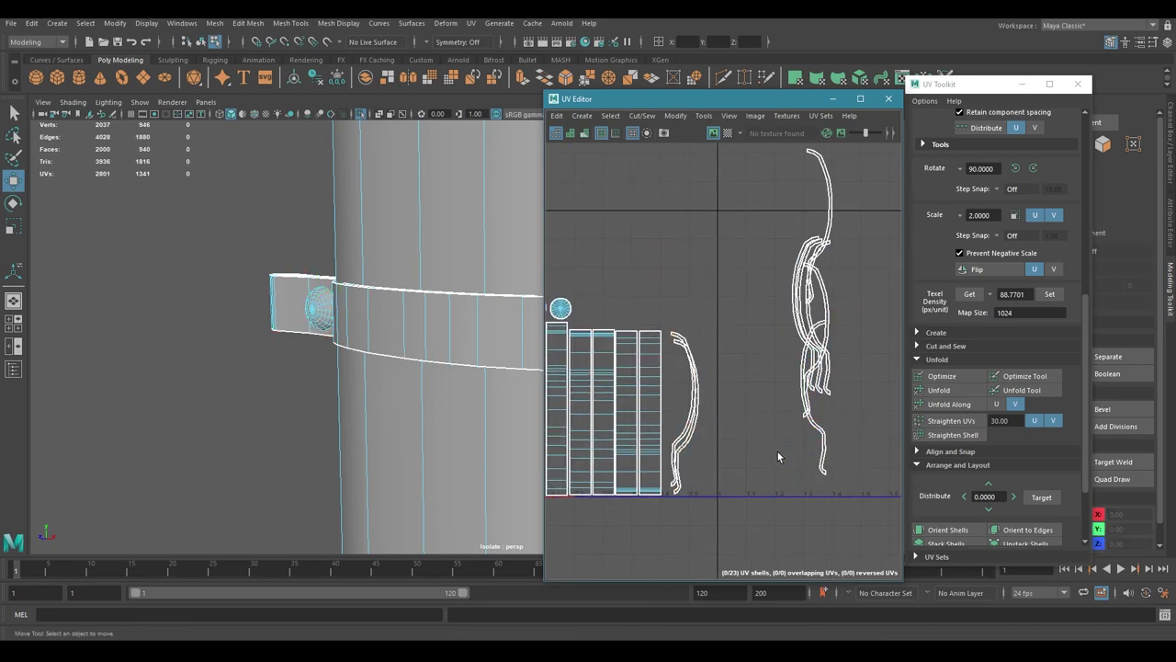
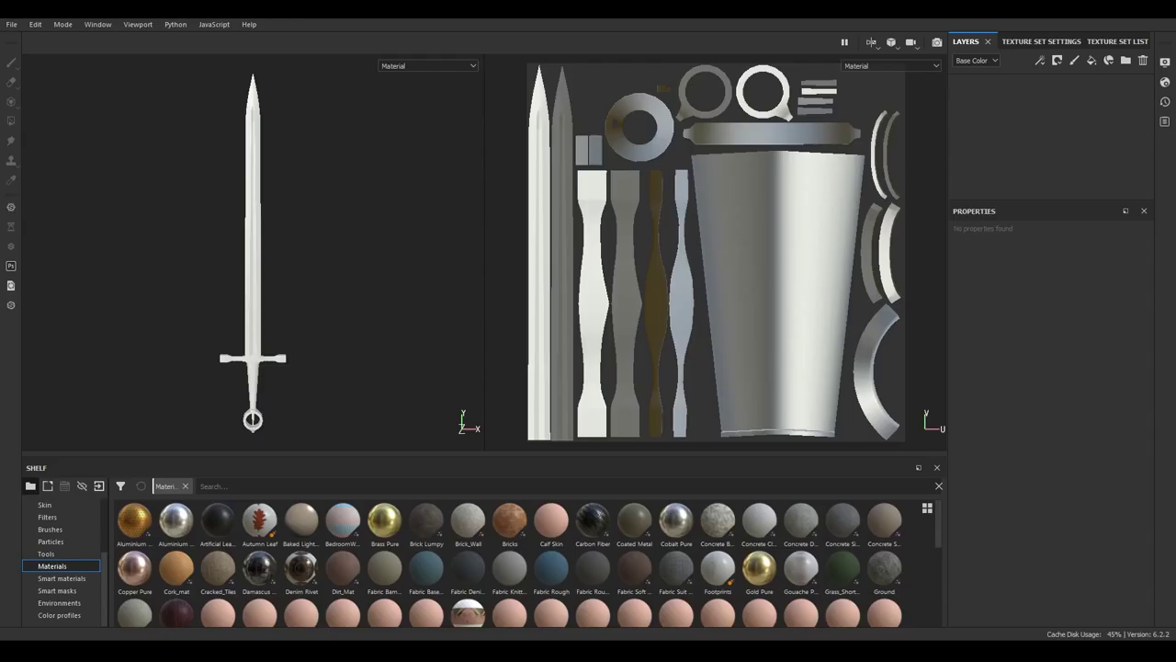
Bake the sword's mesh maps, then add Fill layer 1 for a height-only fill of about -0.55
left_click(1025, 41)
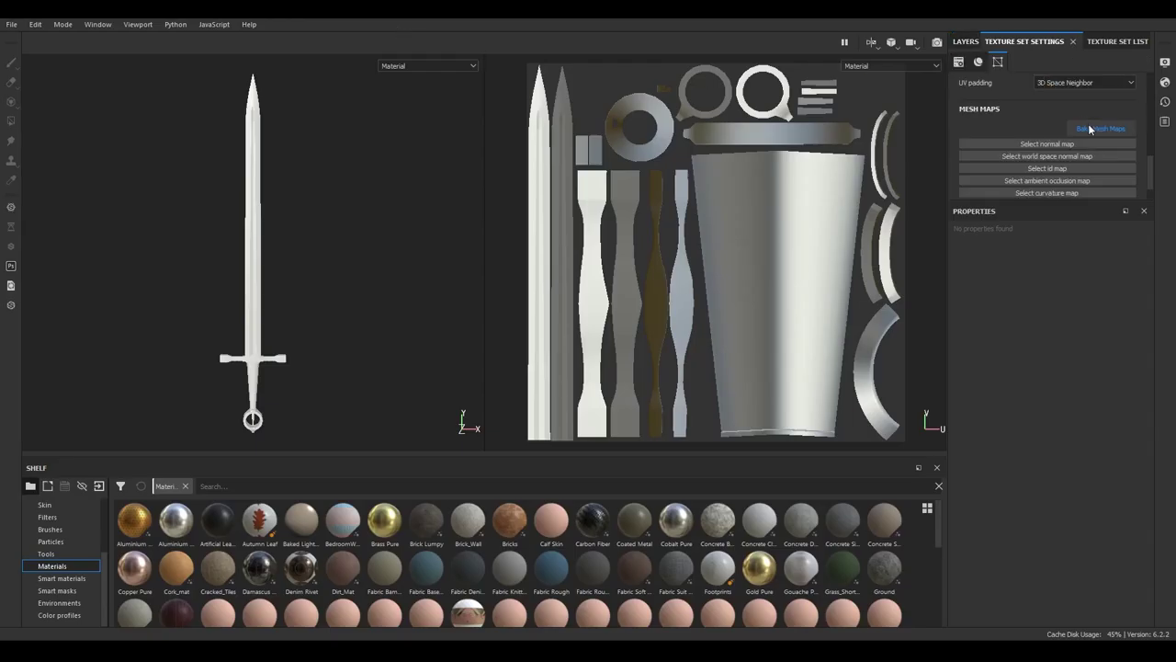
left_click(1100, 128)
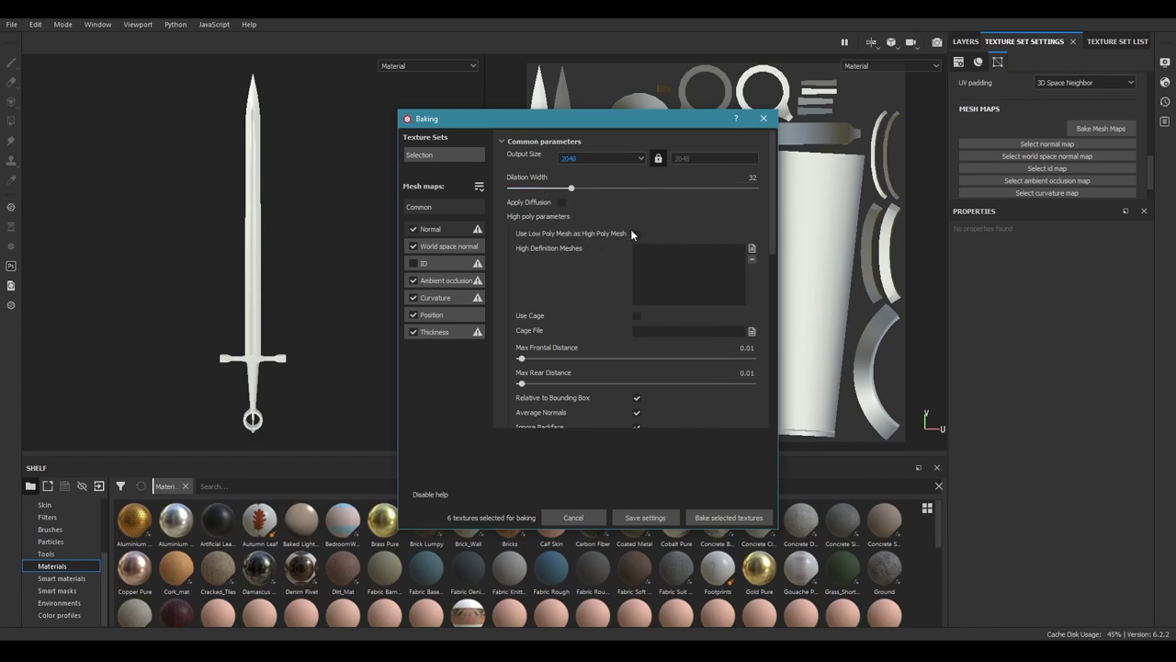
scroll(630, 233, "down", 3)
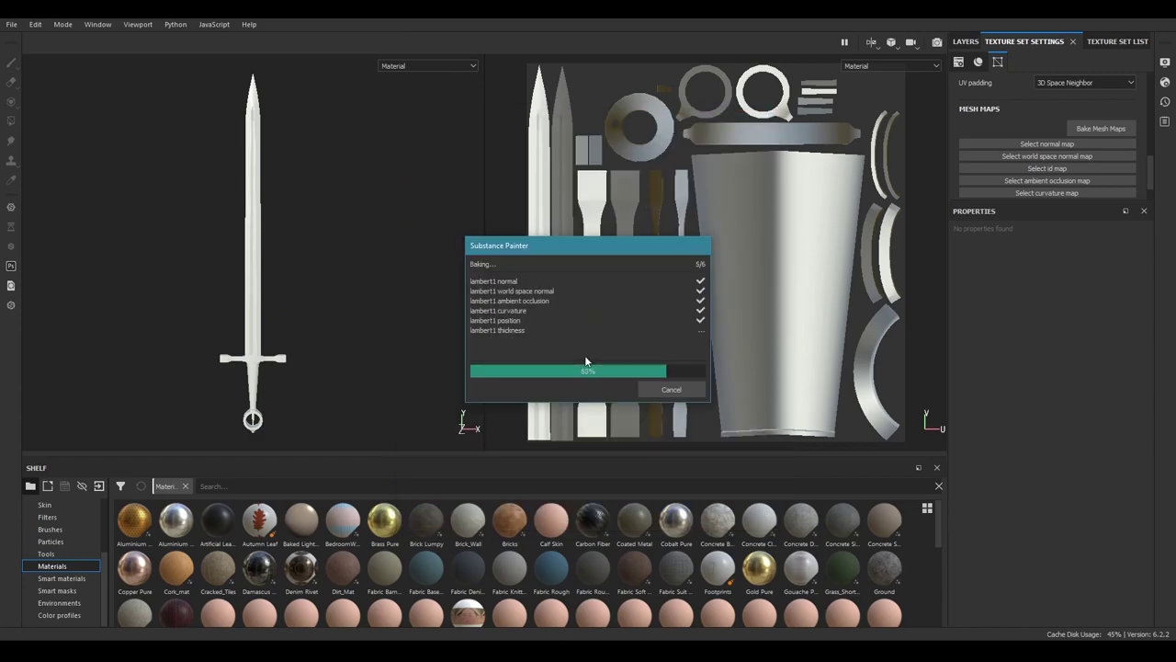
left_click(965, 41)
left_click(1090, 61)
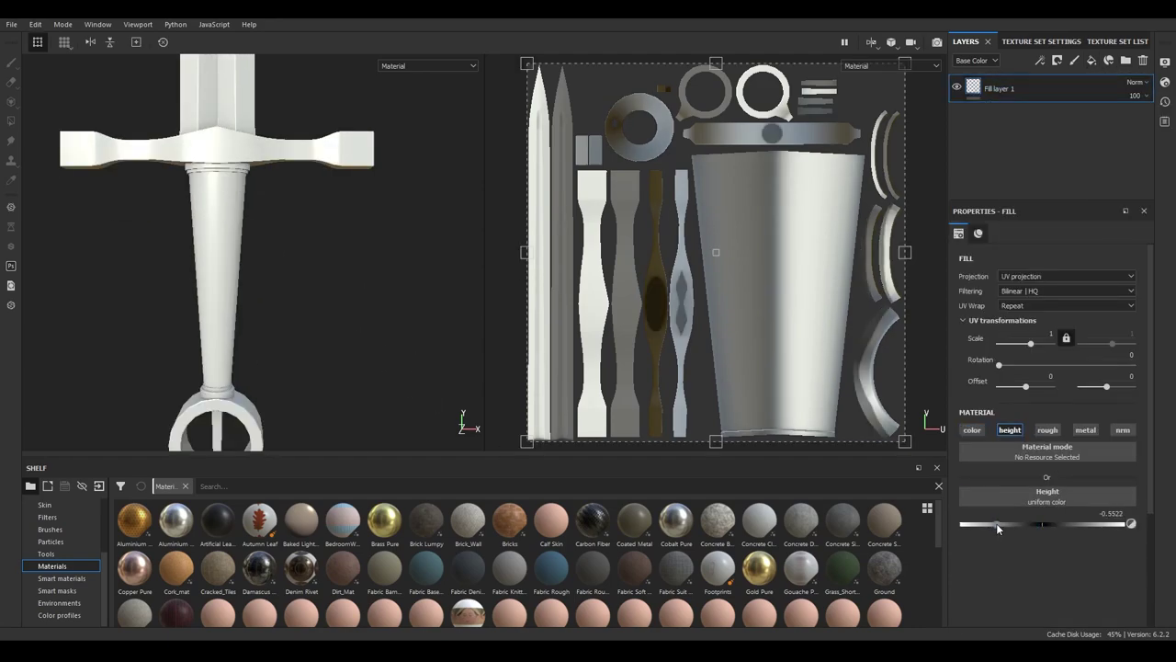
Give Fill layer 1 a black mask and switch to painting on it
left_click(998, 92)
key("1")
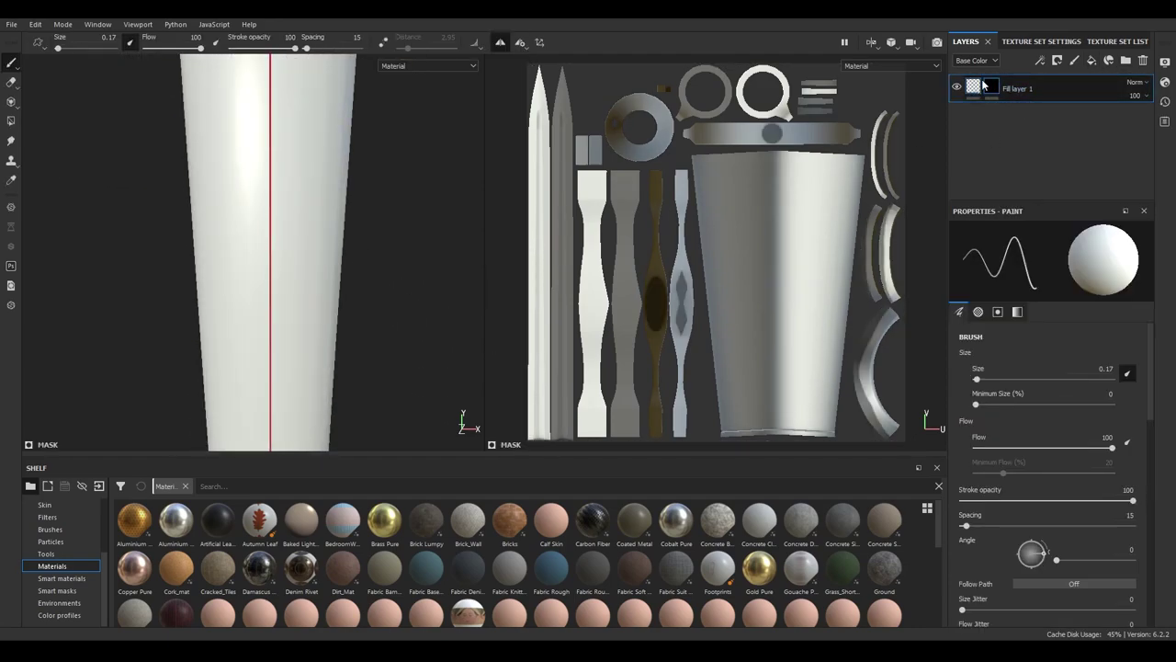
scroll(1036, 432, "down", 3)
scroll(1036, 432, "down", 3)
left_click(974, 87)
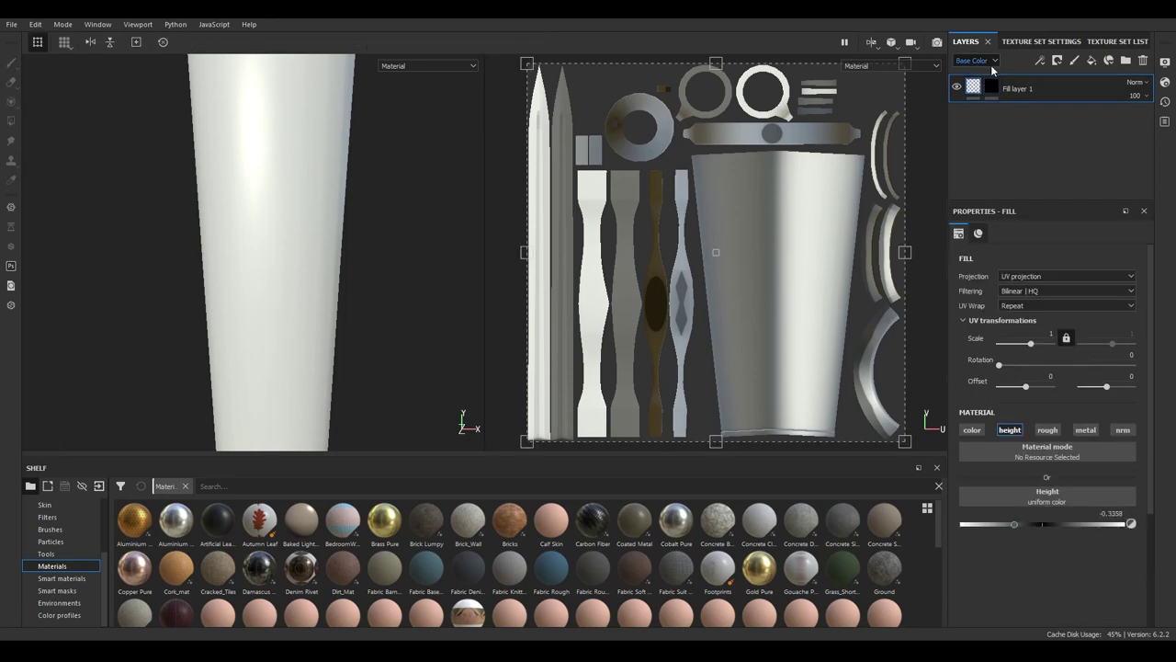
left_click(991, 86)
Paint mirrored swirl engravings on the mask along the scabbard body, checking them from several angles
middle_click_drag(698, 276, 714, 228)
mouse_move(294, 441)
middle_mouse_down("alt")
mouse_move(292, 404)
mouse_move(240, 297)
middle_mouse_up("alt")
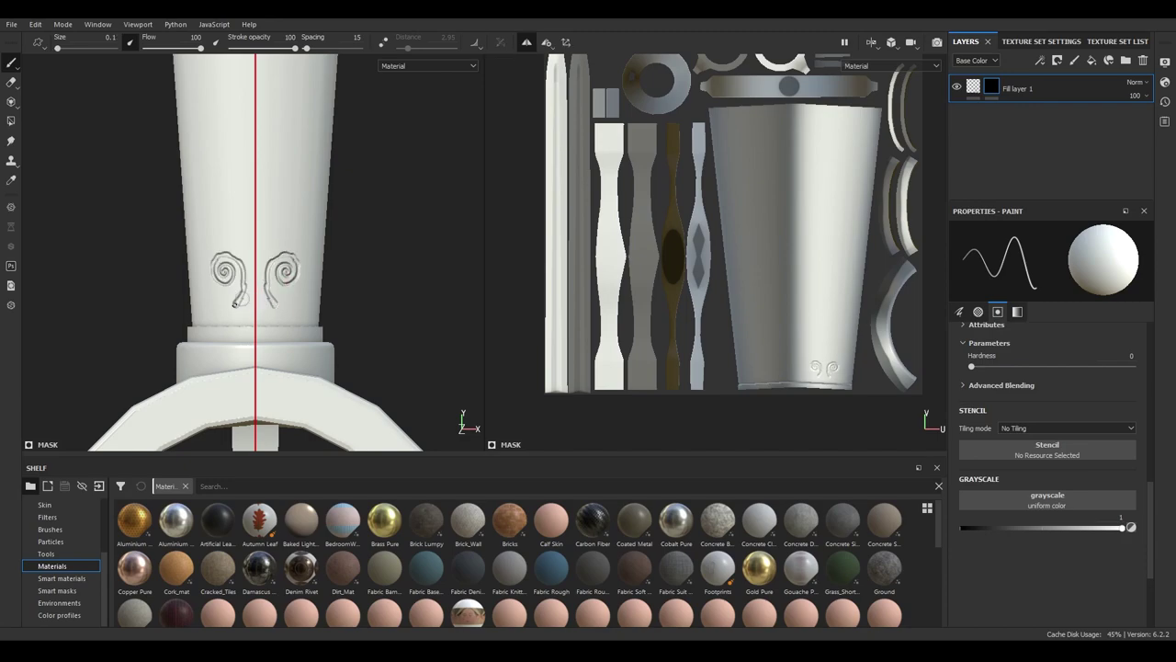
middle_click_drag(216, 236, 148, 199, "alt")
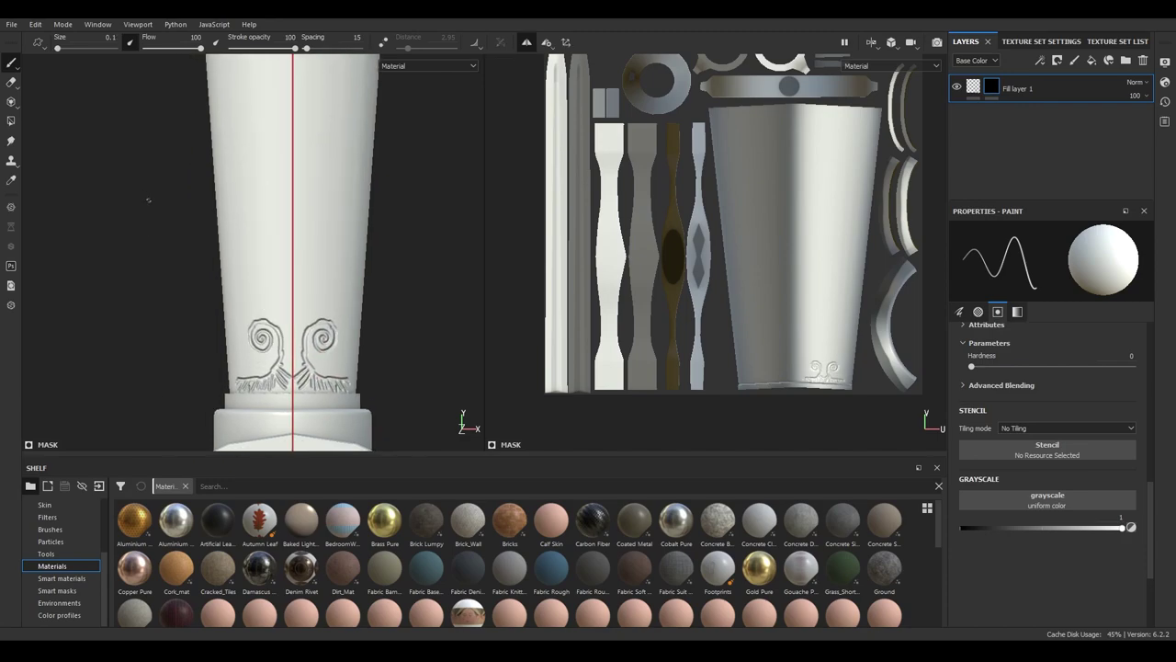
mouse_move(249, 278)
left_mouse_down("alt")
mouse_move(192, 270)
mouse_move(246, 316)
left_mouse_up("alt")
middle_click_drag(273, 309, 255, 290, "alt")
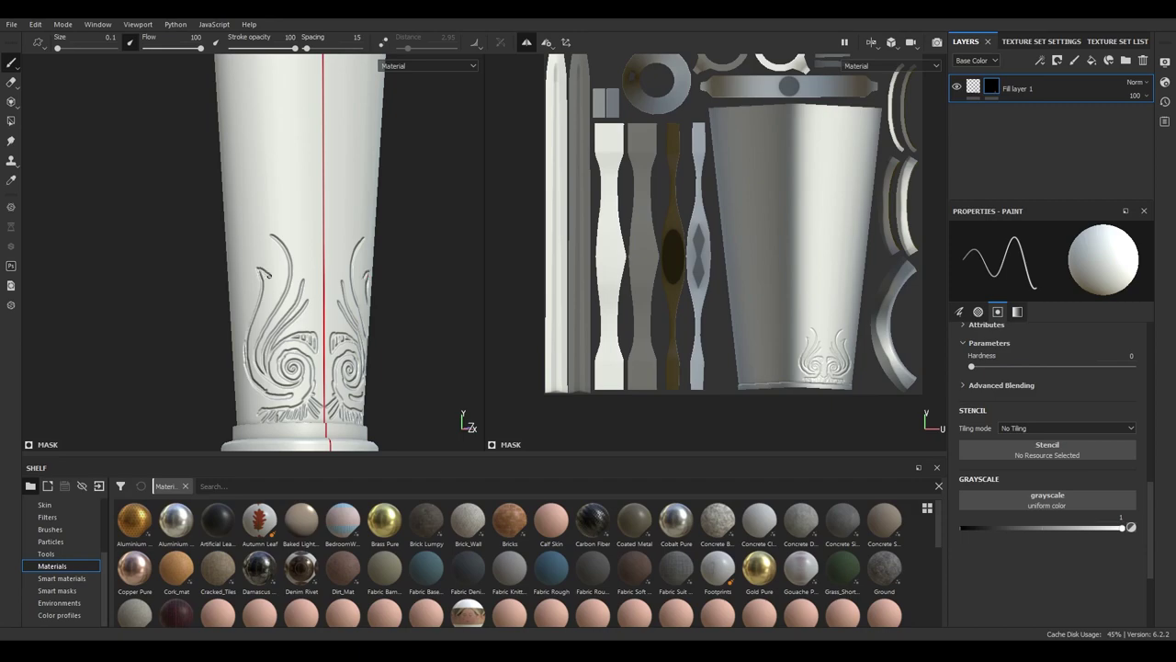
right_click_drag(251, 264, 287, 304, "alt")
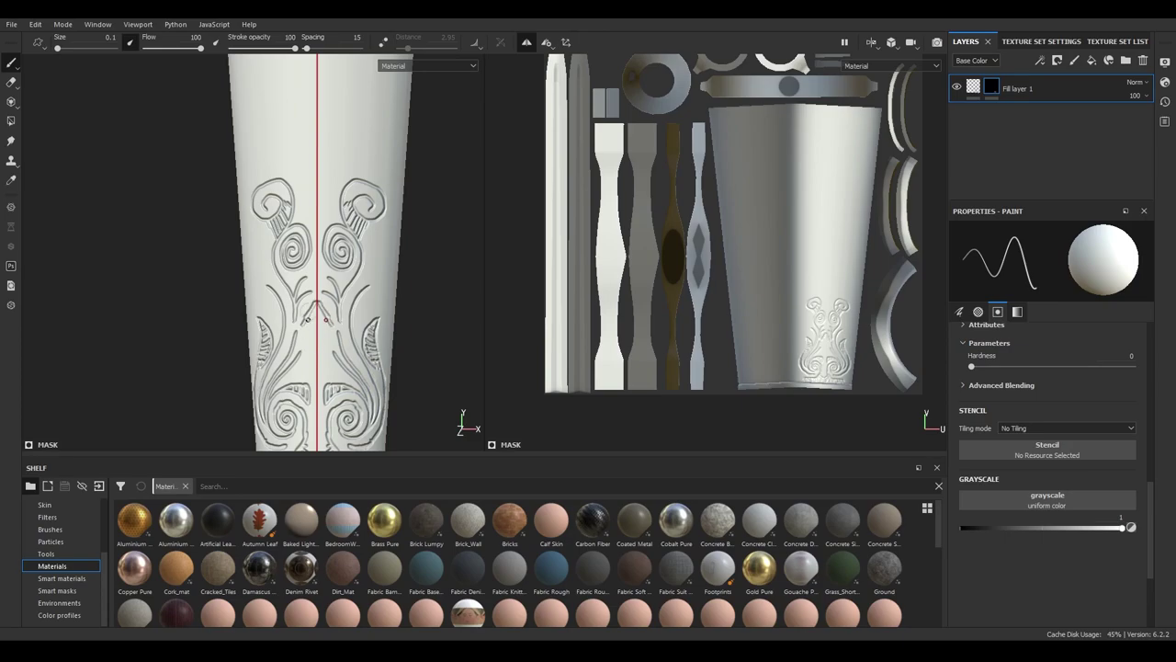
middle_click_drag(328, 382, 328, 286, "alt")
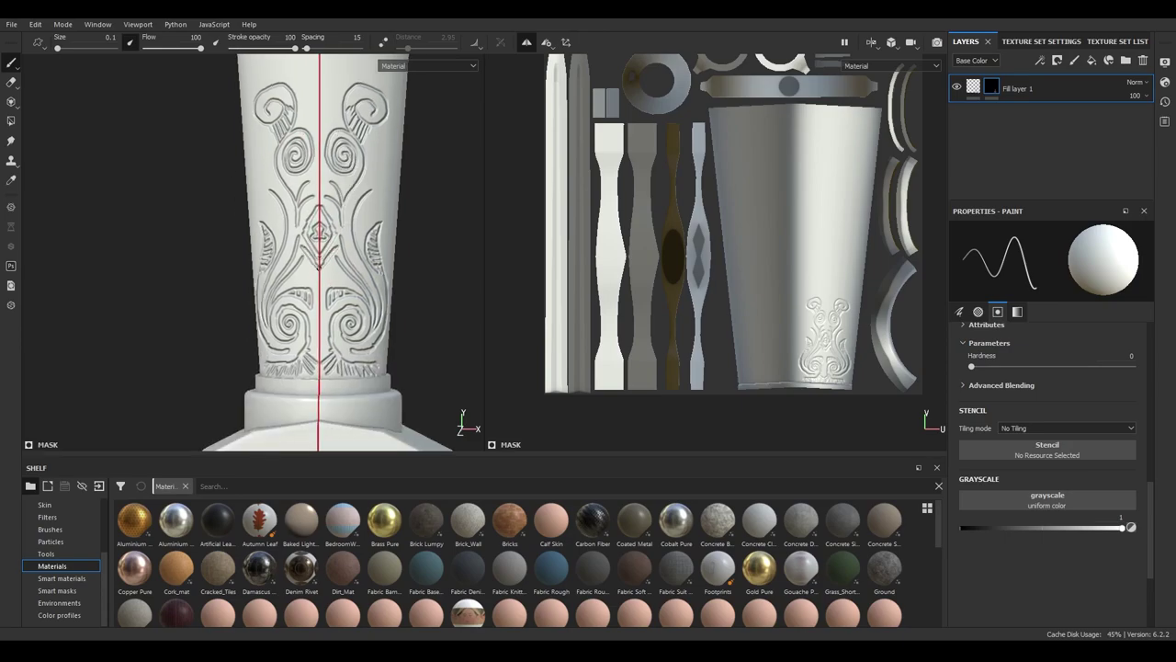
mouse_move(317, 289)
right_mouse_down("alt")
mouse_move(221, 110)
mouse_move(310, 308)
right_mouse_up("alt")
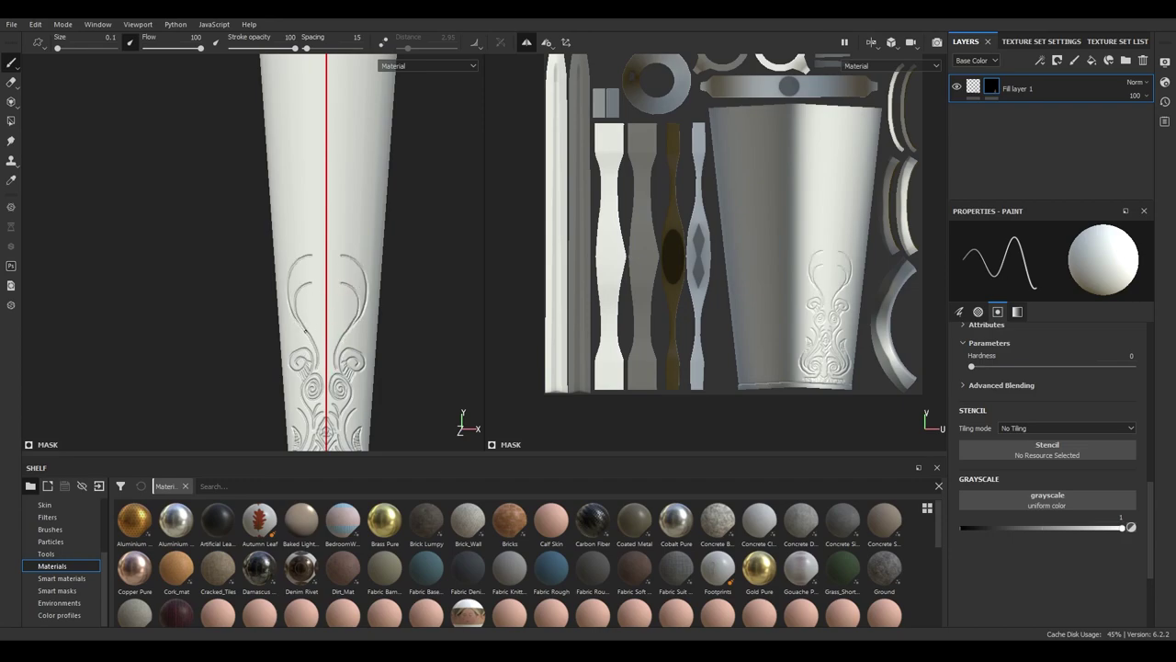
left_click_drag(323, 350, 300, 328, "alt")
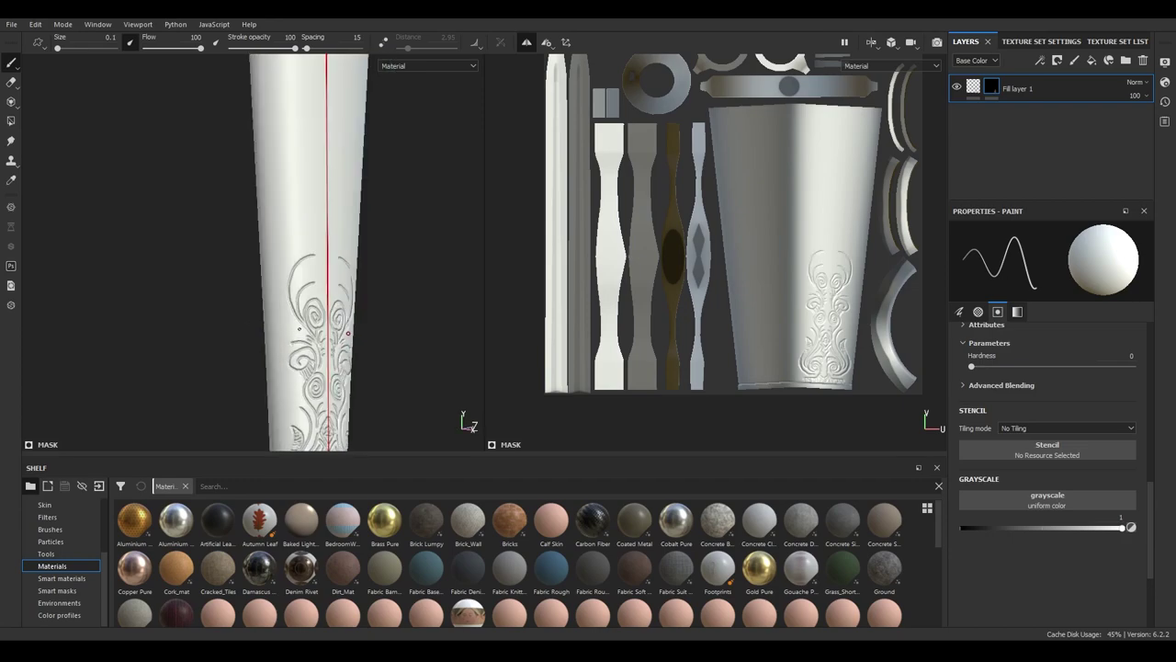
left_click_drag(298, 245, 197, 176, "alt")
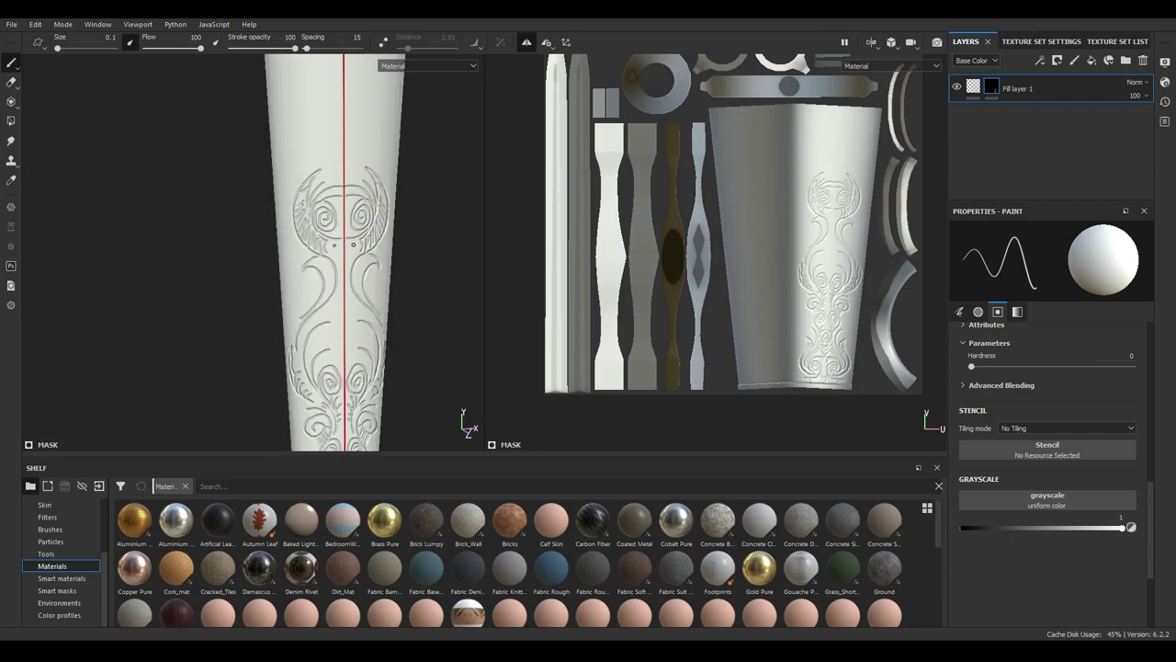
left_click_drag(353, 243, 221, 158, "alt")
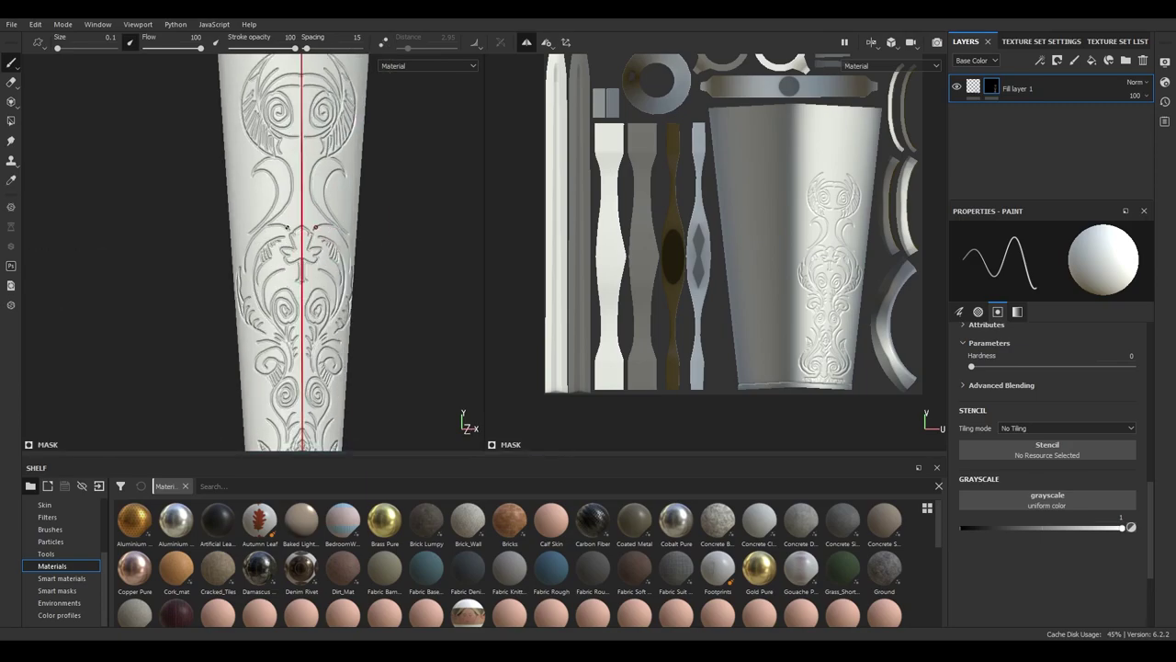
middle_click_drag(232, 136, 322, 249, "alt")
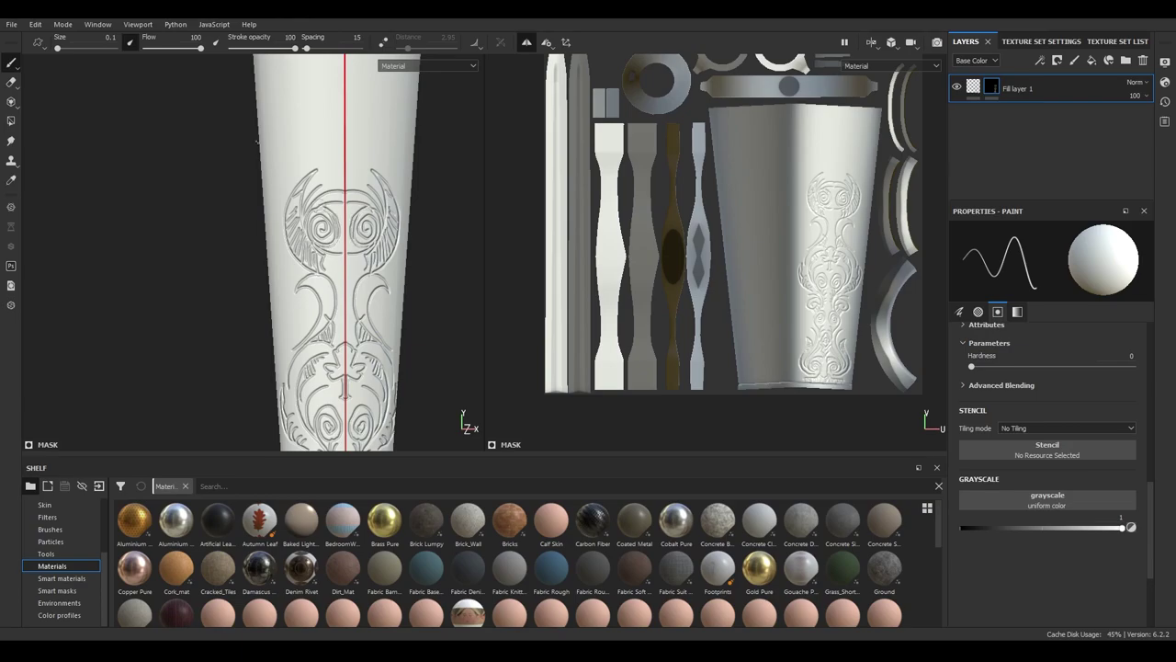
middle_click_drag(256, 140, 282, 274, "alt")
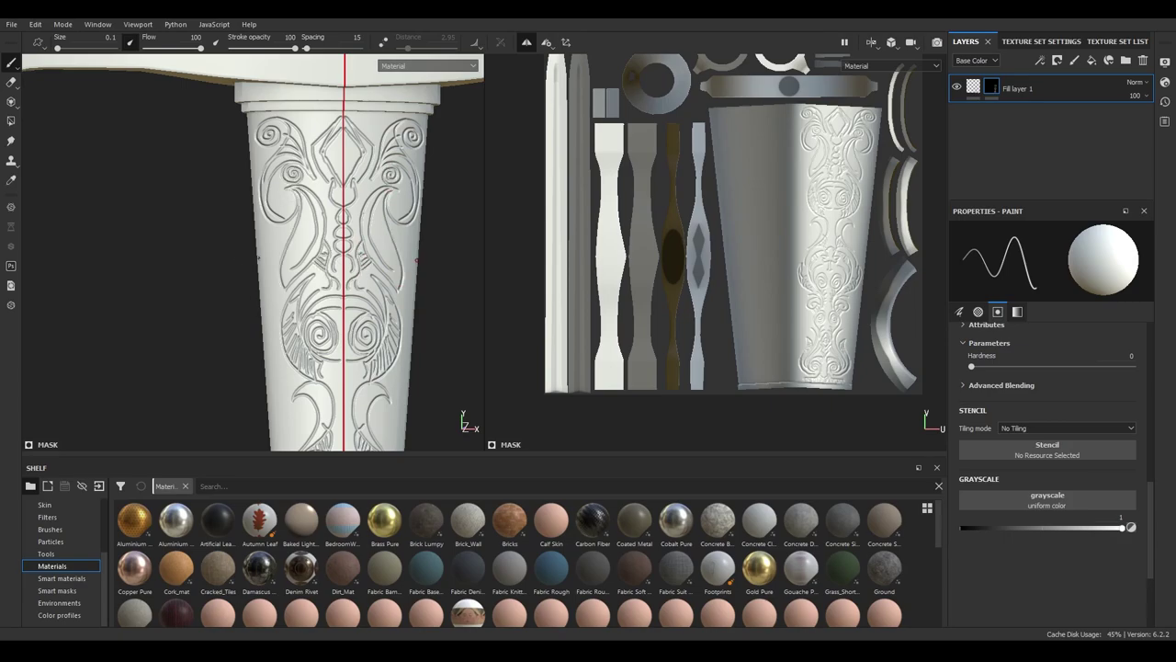
left_click_drag(416, 260, 364, 242, "alt")
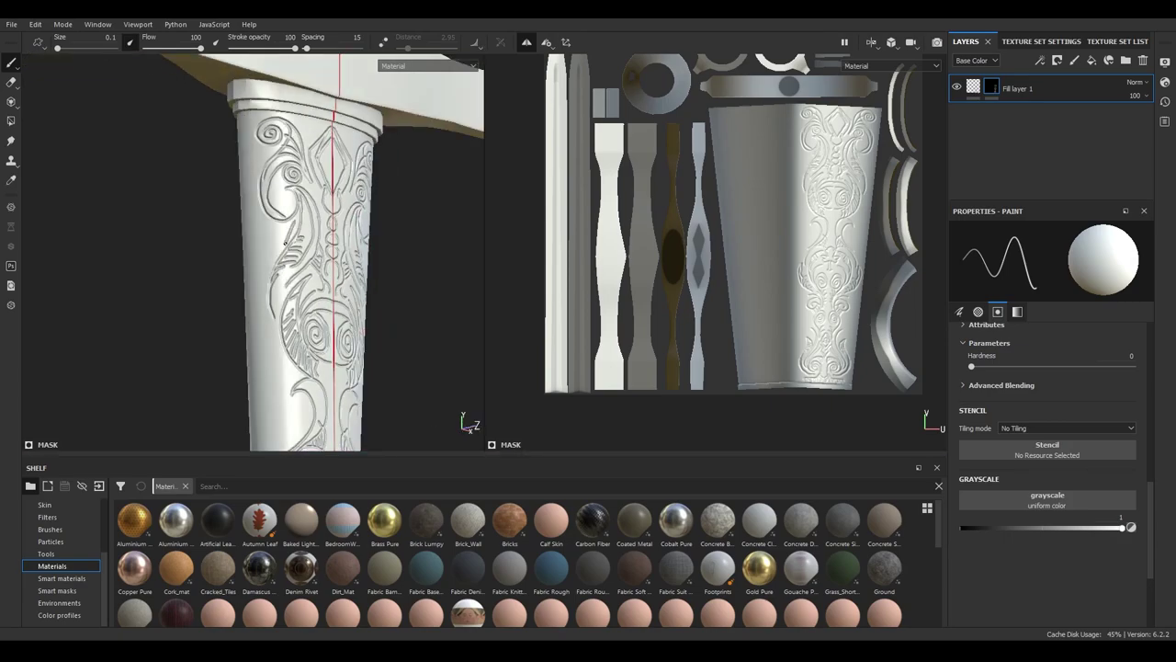
key("f")
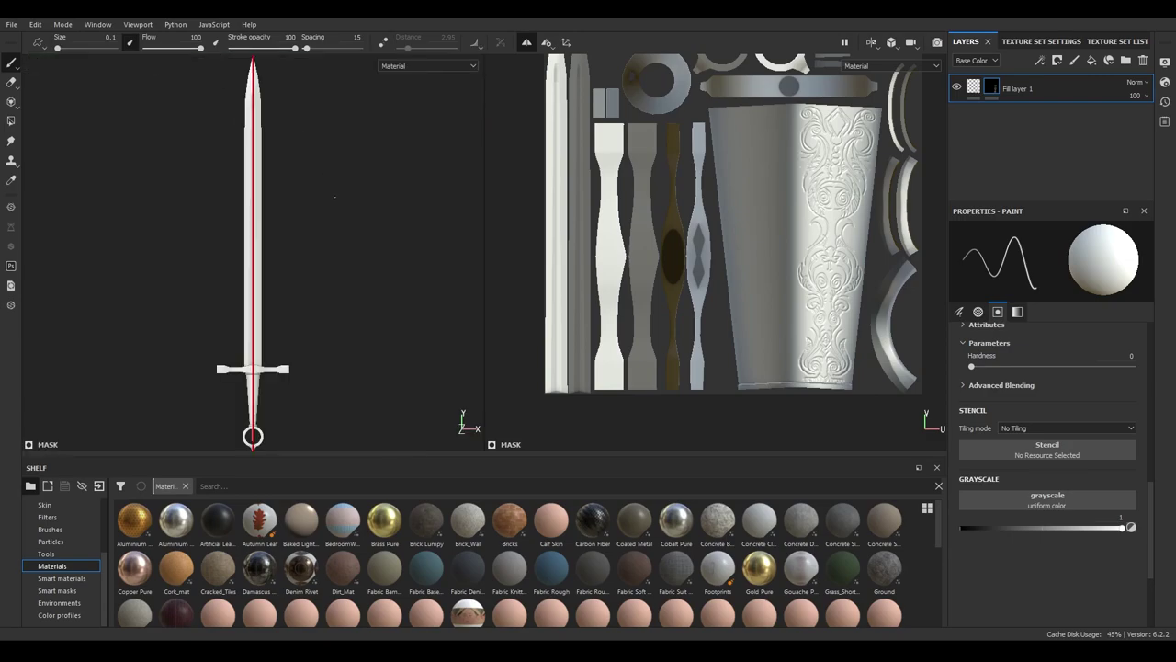
scroll(364, 250, "up", 3)
scroll(364, 250, "up", 3)
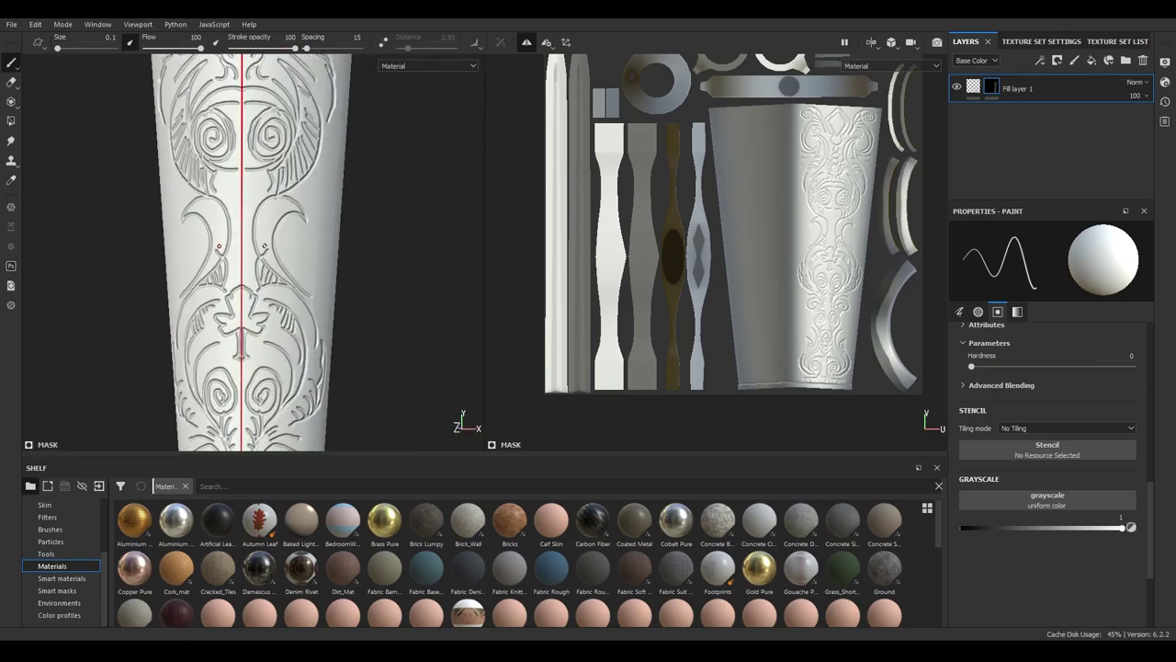
left_click_drag(264, 247, 296, 240, "alt")
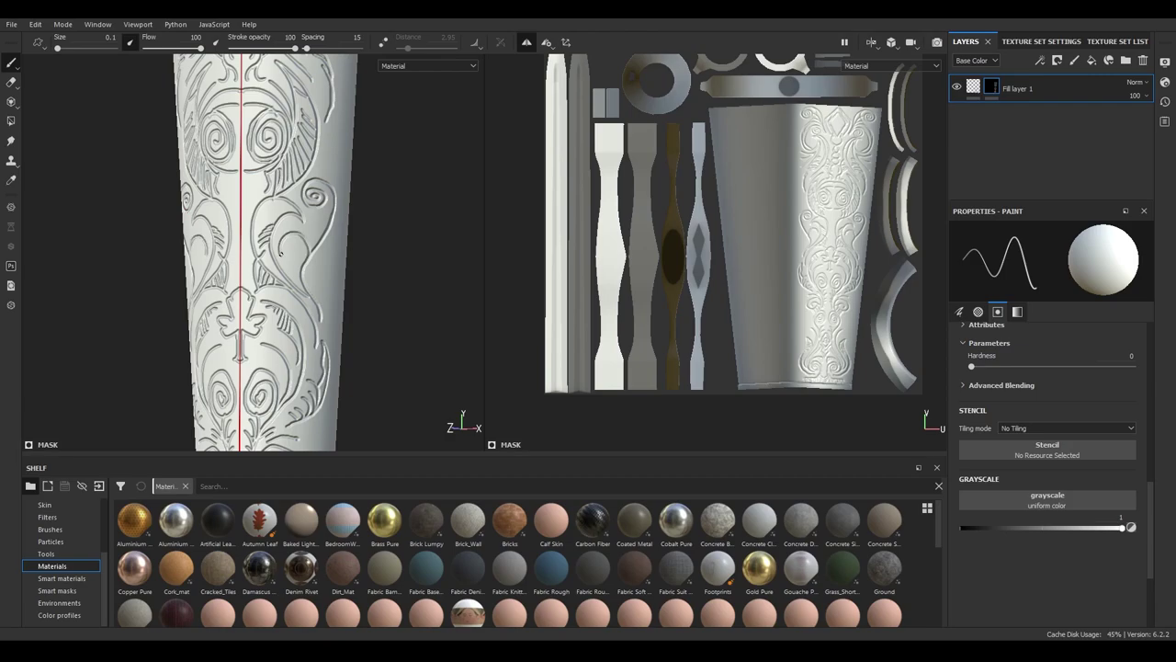
mouse_move(300, 241)
left_mouse_down("alt")
mouse_move(336, 205)
mouse_move(218, 218)
left_mouse_up("alt")
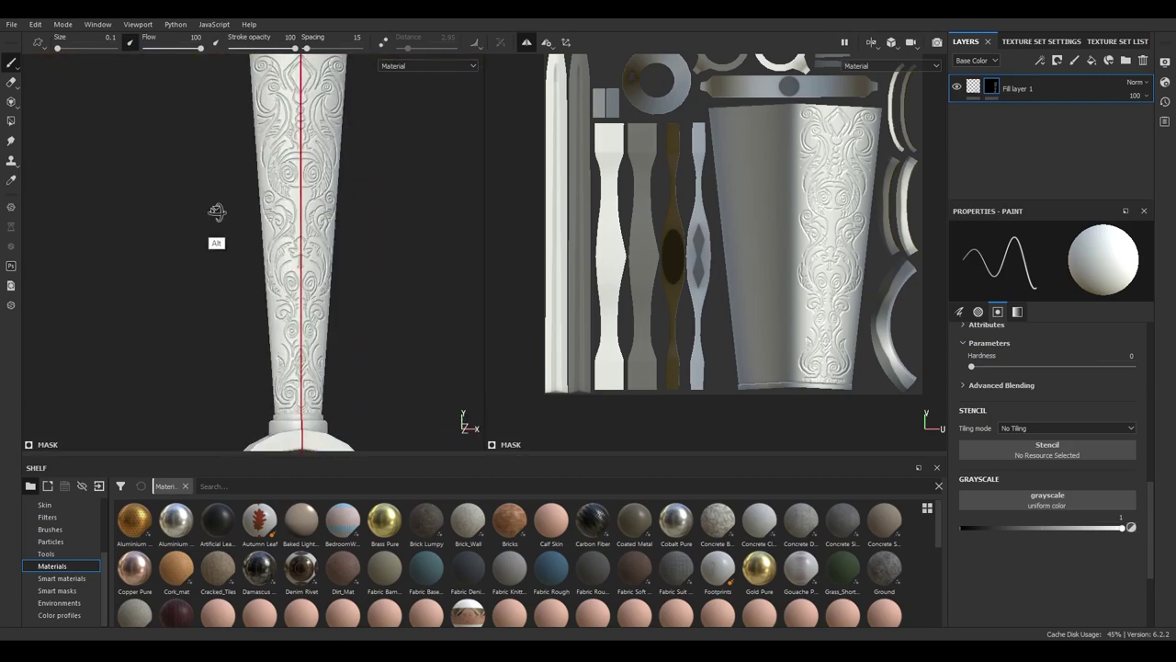
scroll(202, 179, "down", 3)
scroll(331, 174, "up", 2)
mouse_move(331, 175)
left_mouse_down("alt")
mouse_move(297, 231)
mouse_move(236, 184)
left_mouse_up("alt")
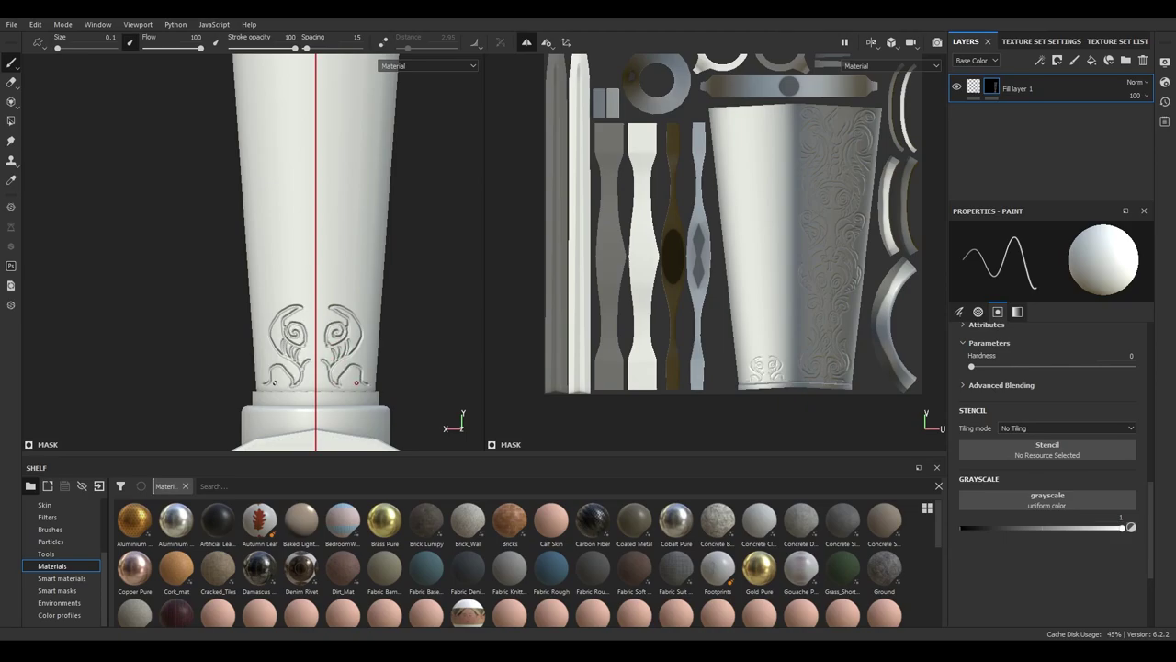
mouse_move(274, 383)
left_mouse_down("alt")
mouse_move(262, 292)
mouse_move(276, 248)
mouse_move(219, 214)
left_mouse_up("alt")
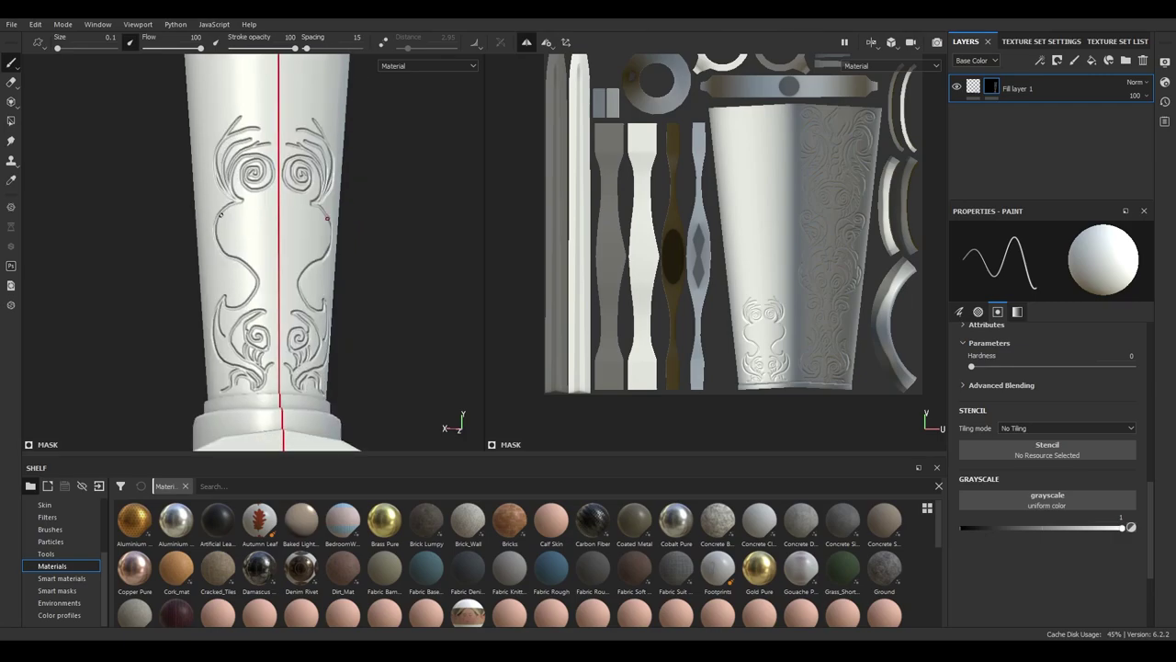
left_click_drag(262, 294, 304, 276, "alt")
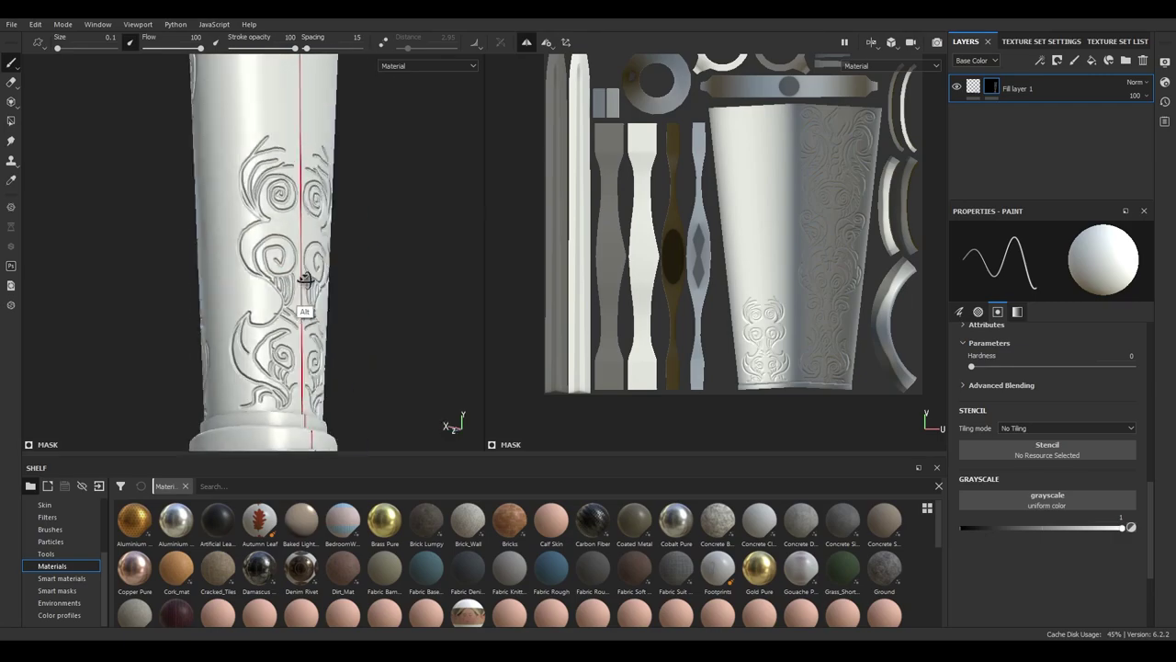
mouse_move(205, 294)
left_mouse_down("alt")
mouse_move(258, 338)
mouse_move(286, 294)
left_mouse_up("alt")
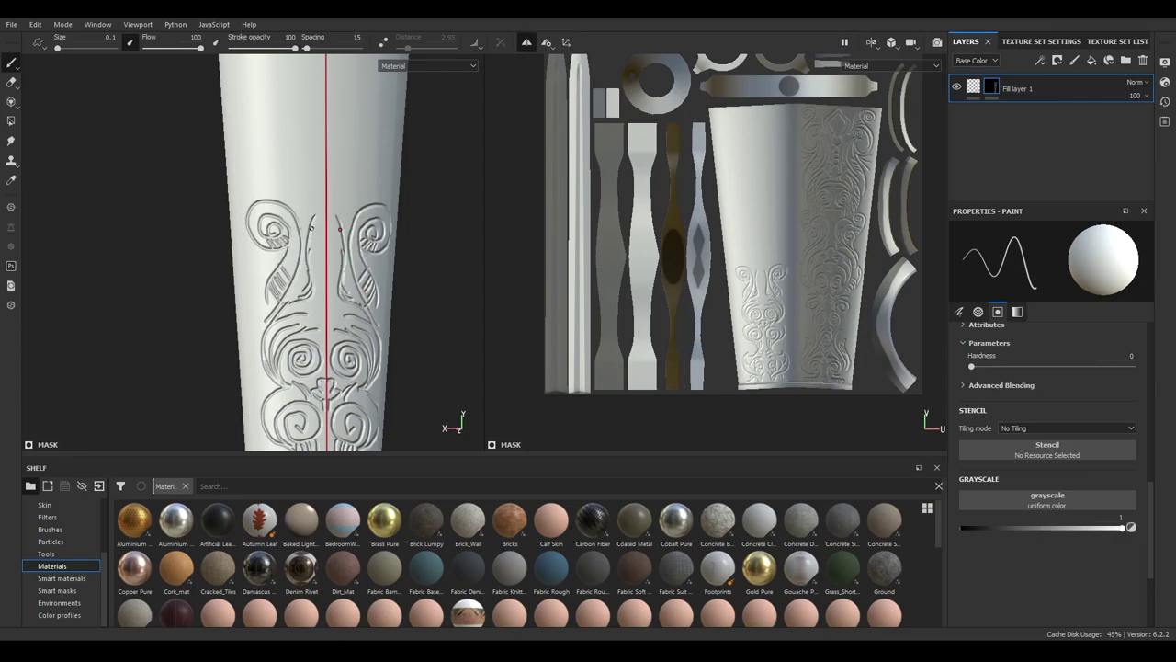
left_click_drag(339, 229, 329, 320, "alt")
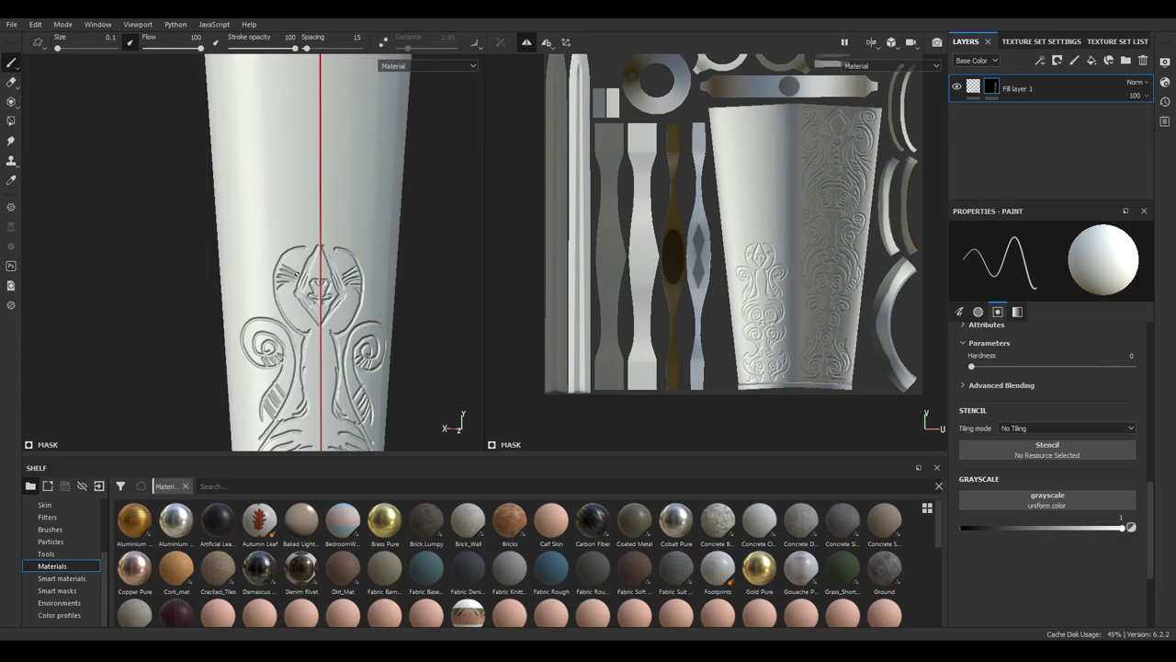
left_click_drag(243, 166, 236, 292, "alt")
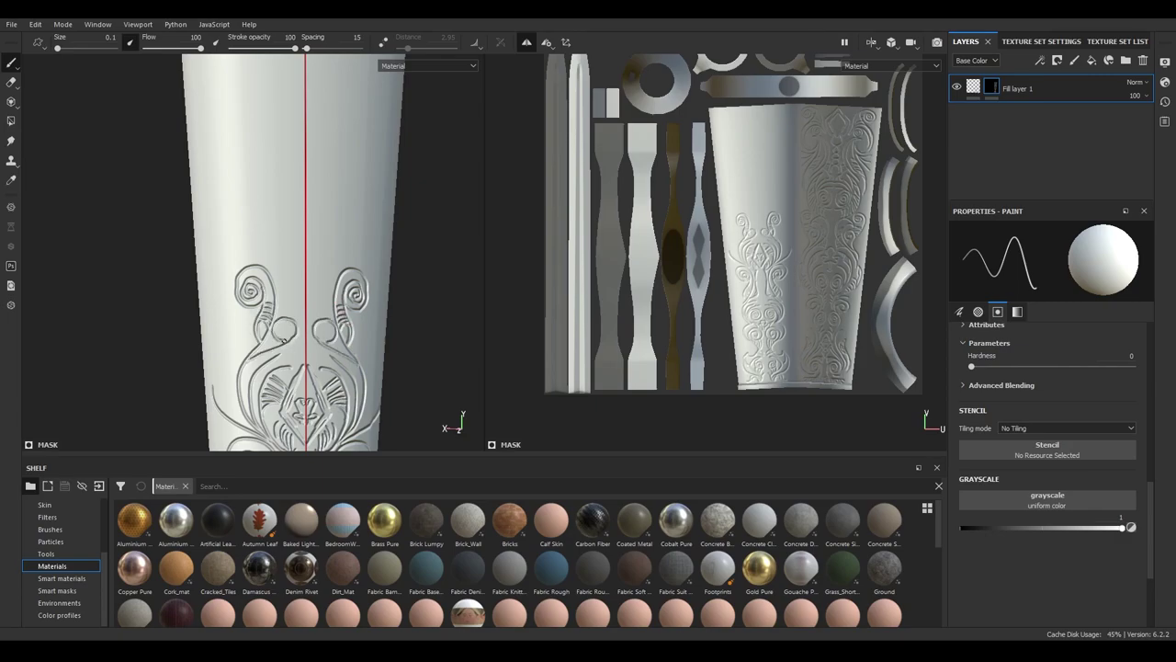
left_click_drag(285, 333, 213, 245, "alt")
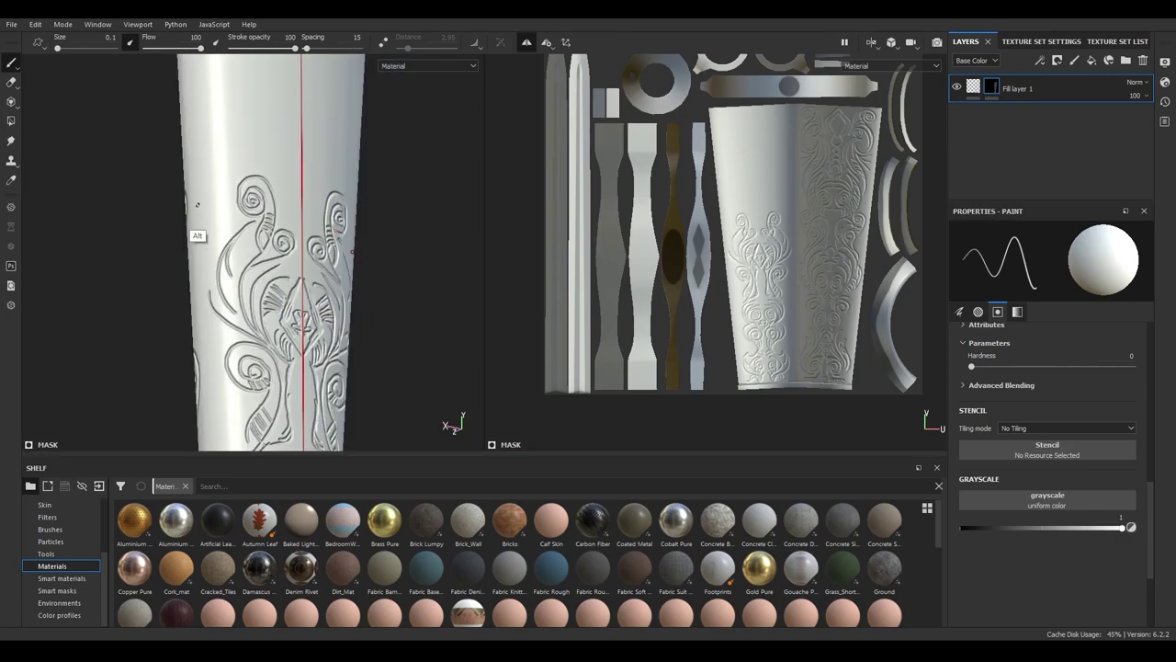
mouse_move(196, 205)
left_mouse_down("alt")
mouse_move(215, 273)
mouse_move(230, 230)
mouse_move(224, 143)
mouse_move(258, 222)
left_mouse_up("alt")
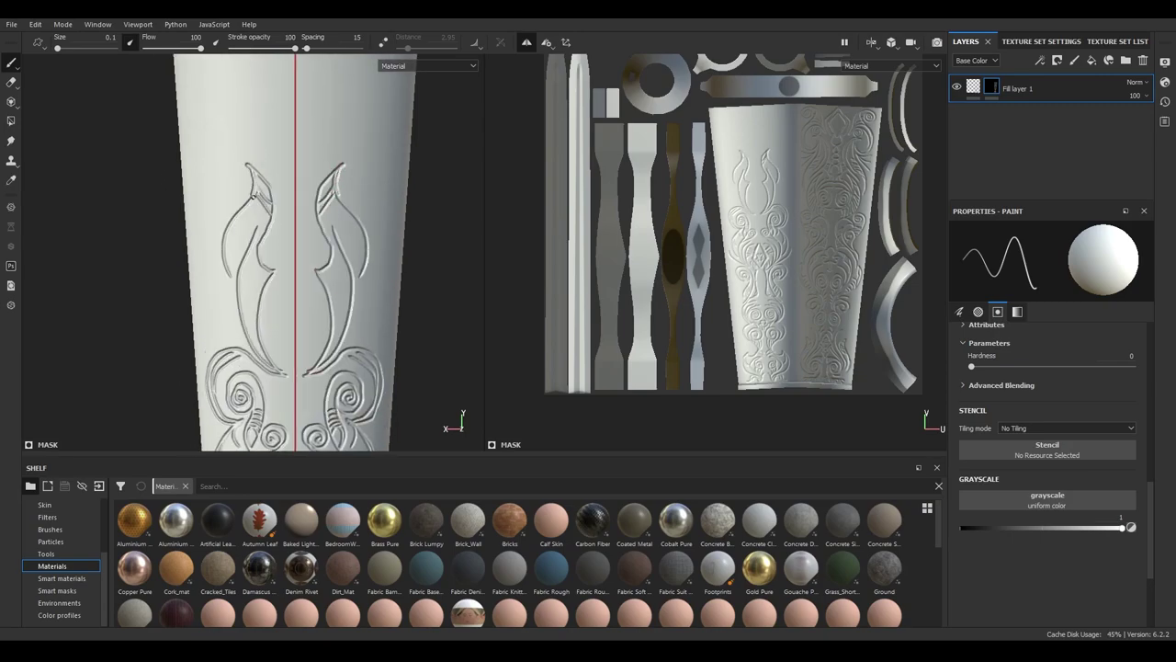
left_click_drag(247, 281, 283, 303, "alt")
mouse_move(283, 303)
left_mouse_down()
mouse_move(282, 252)
mouse_move(247, 247)
left_mouse_up()
scroll(340, 232, "down", 2)
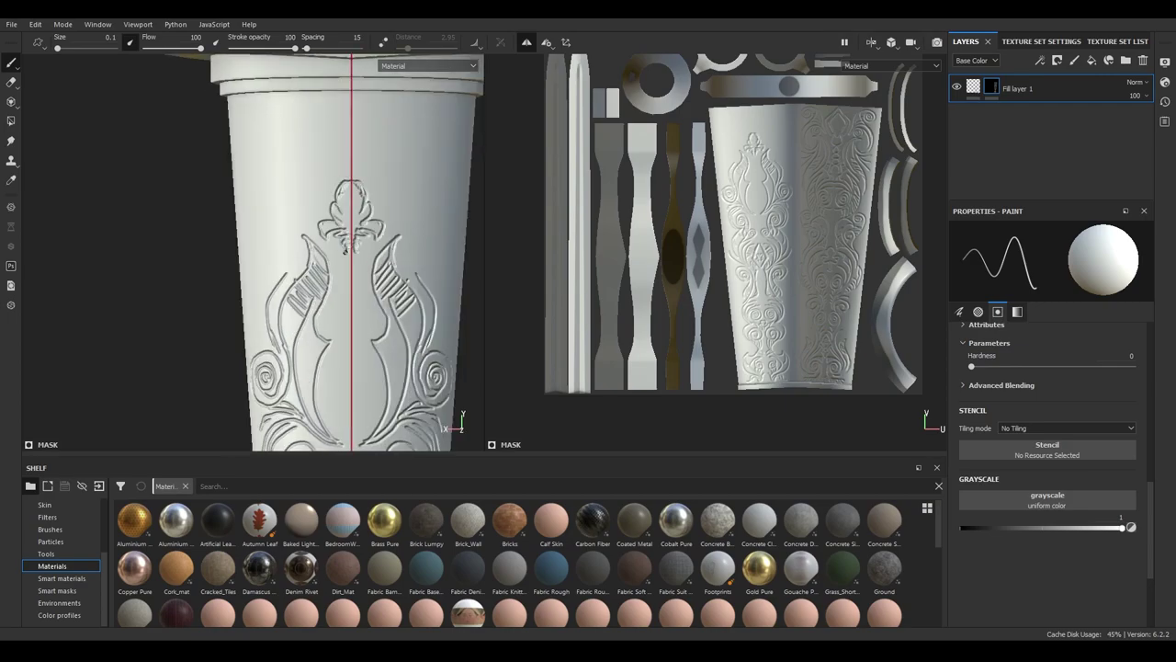
scroll(347, 257, "up", 2)
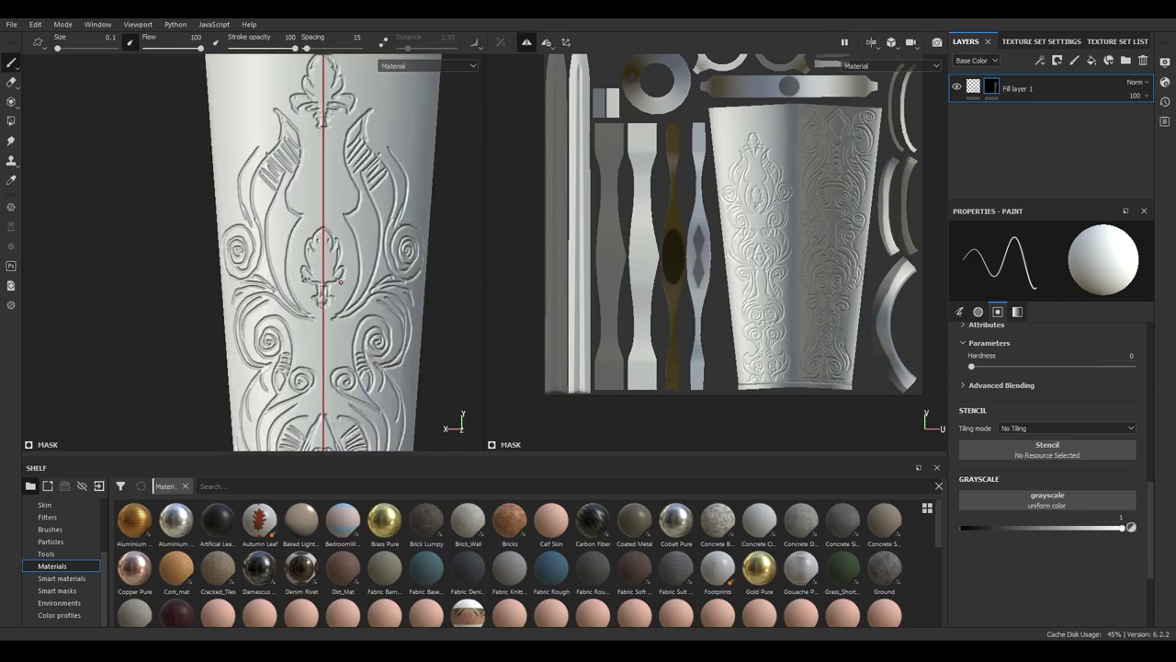
mouse_move(309, 280)
left_mouse_down("alt")
mouse_move(309, 253)
mouse_move(340, 230)
mouse_move(330, 309)
left_mouse_up("alt")
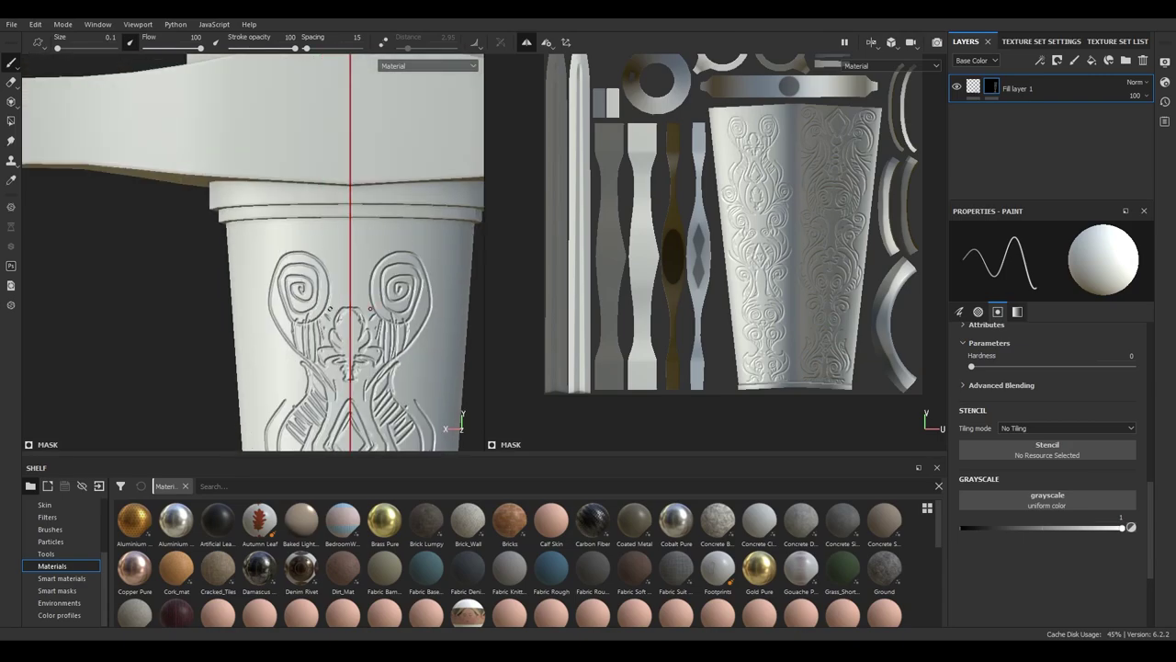
left_click_drag(284, 232, 282, 177, "alt")
left_click_drag(311, 285, 312, 239, "alt")
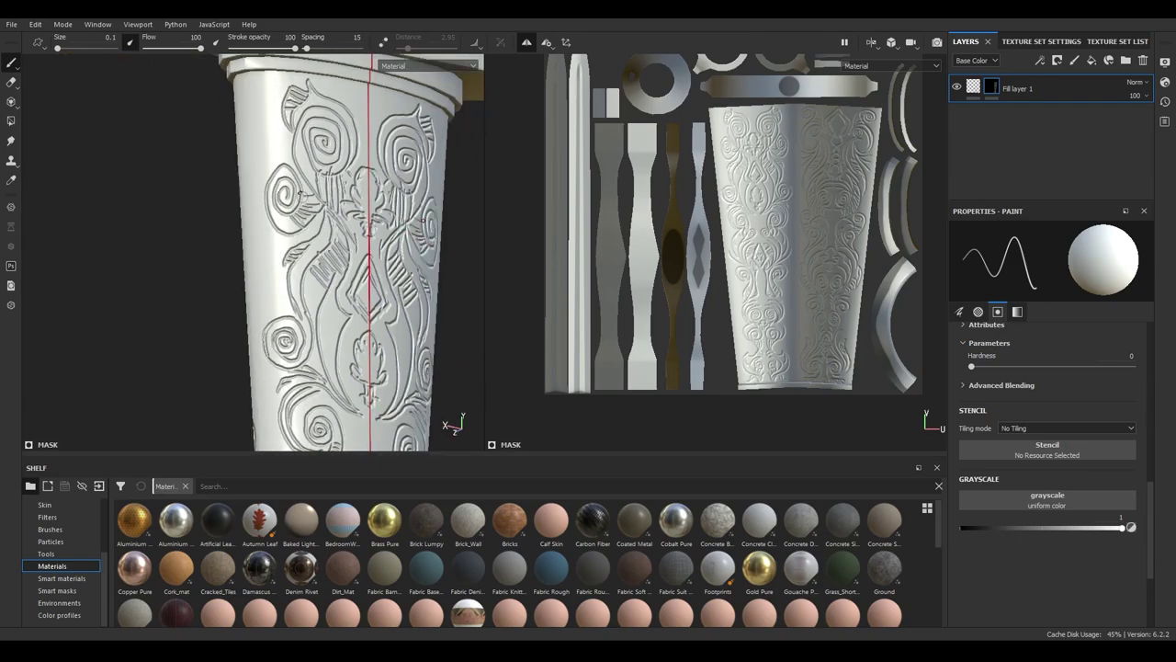
mouse_move(300, 189)
left_mouse_down("alt")
mouse_move(336, 215)
mouse_move(246, 146)
left_mouse_up("alt")
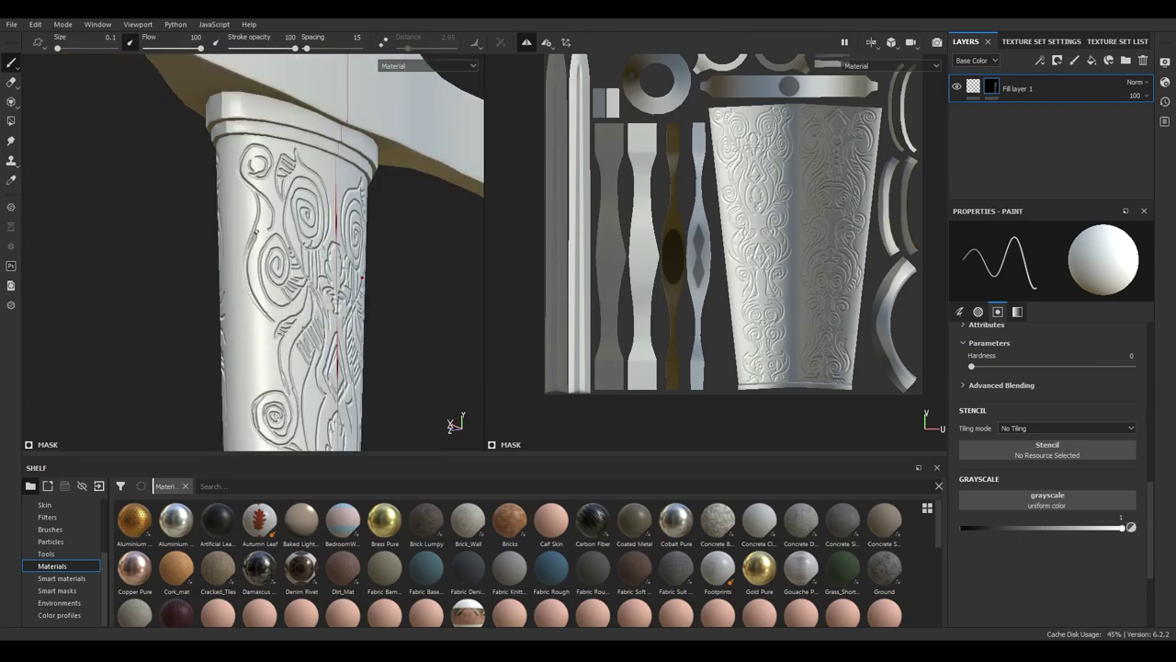
mouse_move(255, 232)
left_mouse_down("alt")
mouse_move(283, 188)
mouse_move(261, 173)
mouse_move(298, 309)
mouse_move(280, 226)
mouse_move(277, 247)
left_mouse_up("alt")
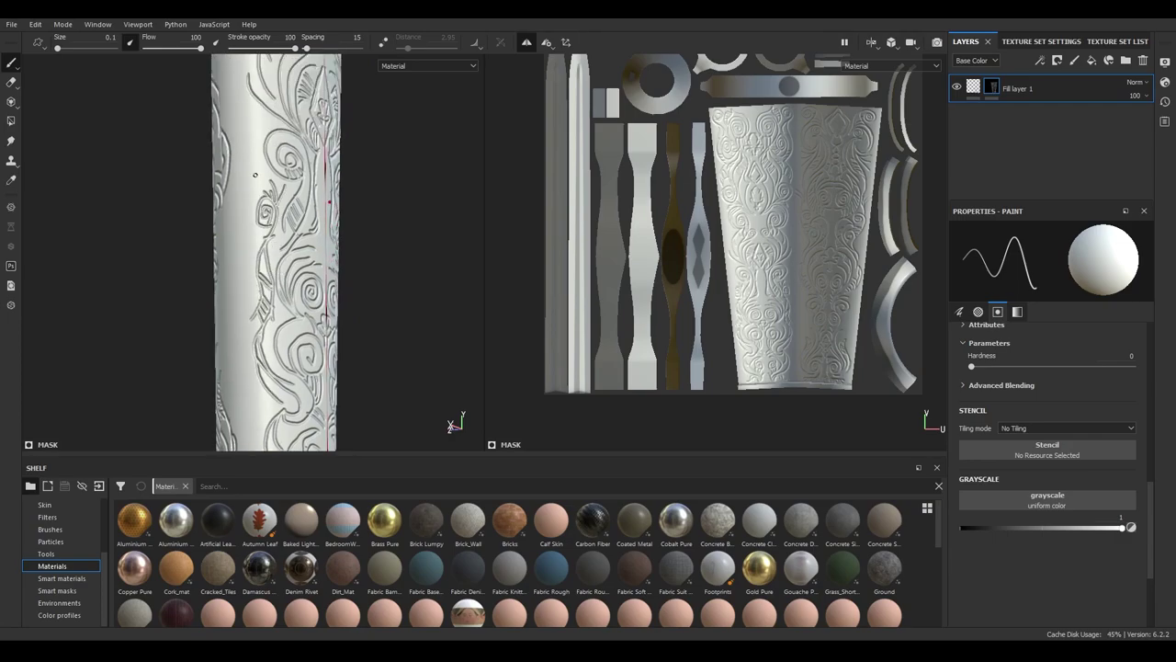
key("f")
Rename the engraving fill layer to 'sculpt' and turn the grip upright above the pommel
scroll(350, 254, "up", 5)
scroll(350, 253, "down", 2)
scroll(350, 253, "up", 2)
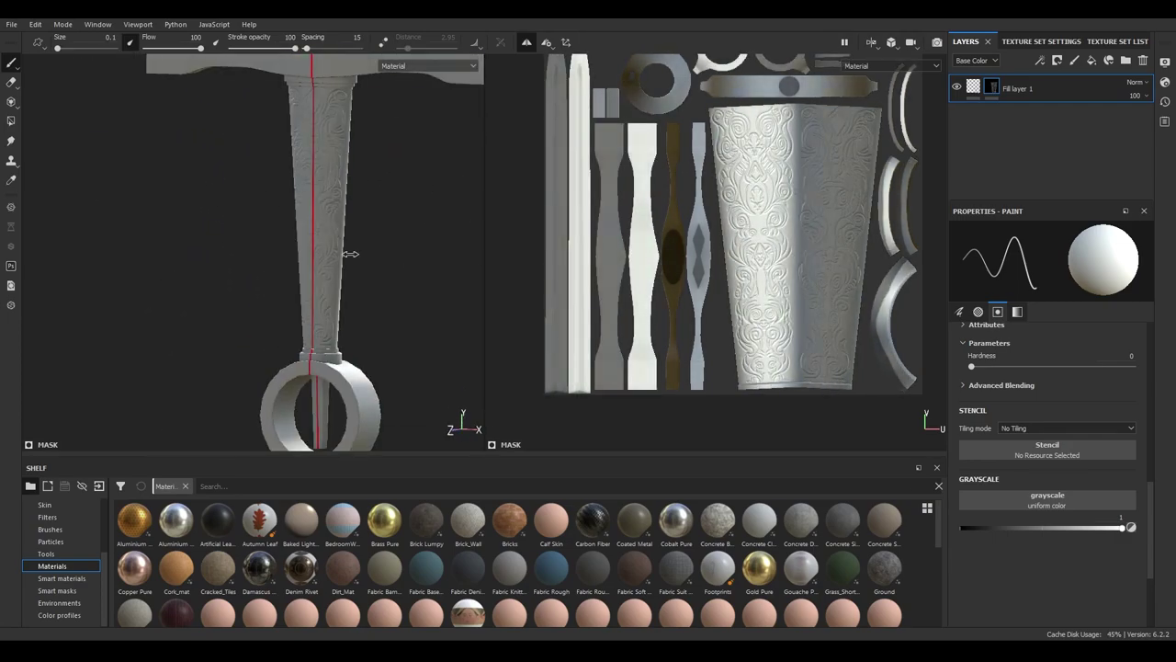
mouse_move(350, 254)
left_mouse_down("alt")
mouse_move(400, 264)
mouse_move(433, 193)
left_mouse_up("alt")
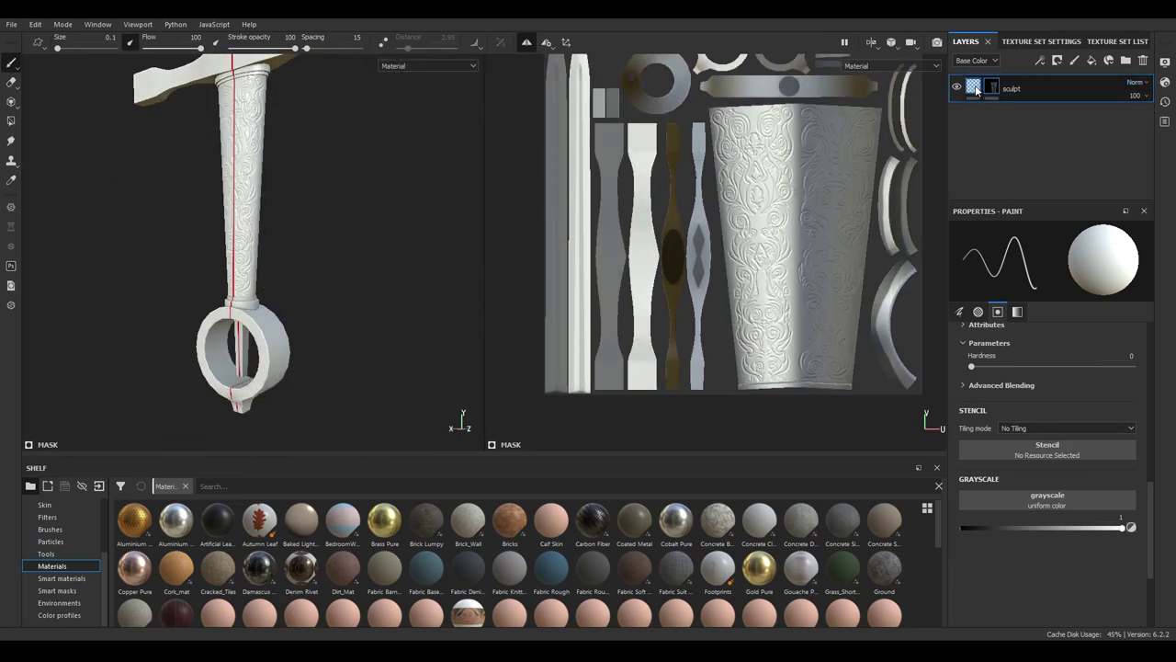
left_click(976, 88)
scroll(402, 244, "up", 2)
scroll(359, 267, "up", 3)
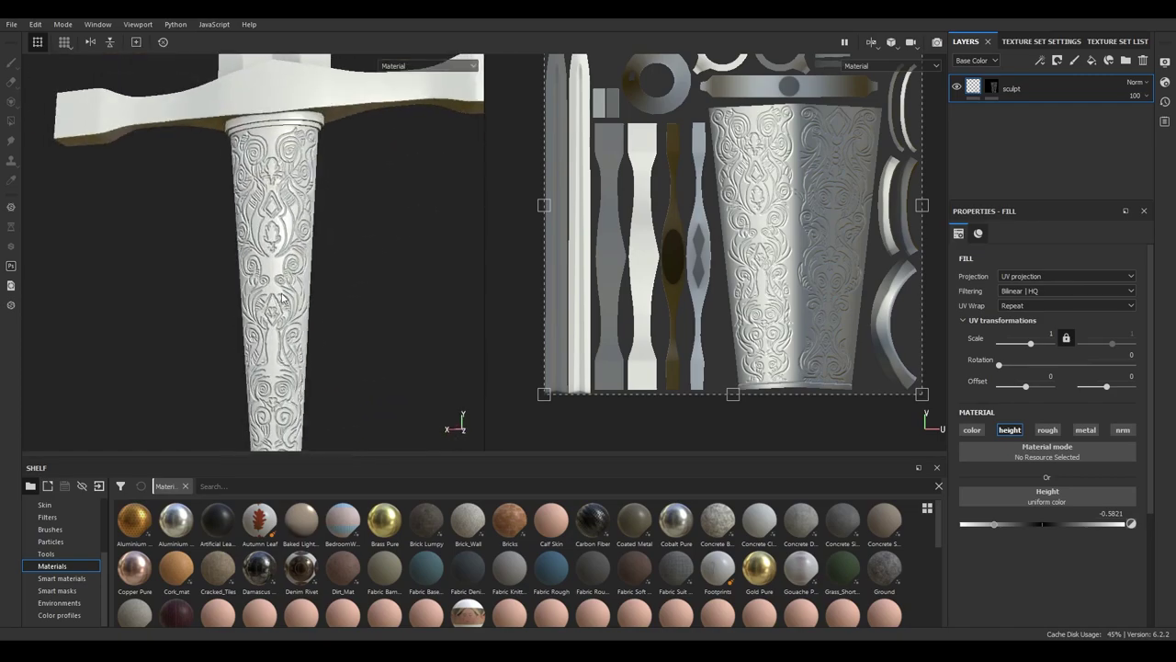
left_click_drag(281, 298, 336, 186, "alt")
Select the Artistic Brush preset and set its size to about 2.6
key("1")
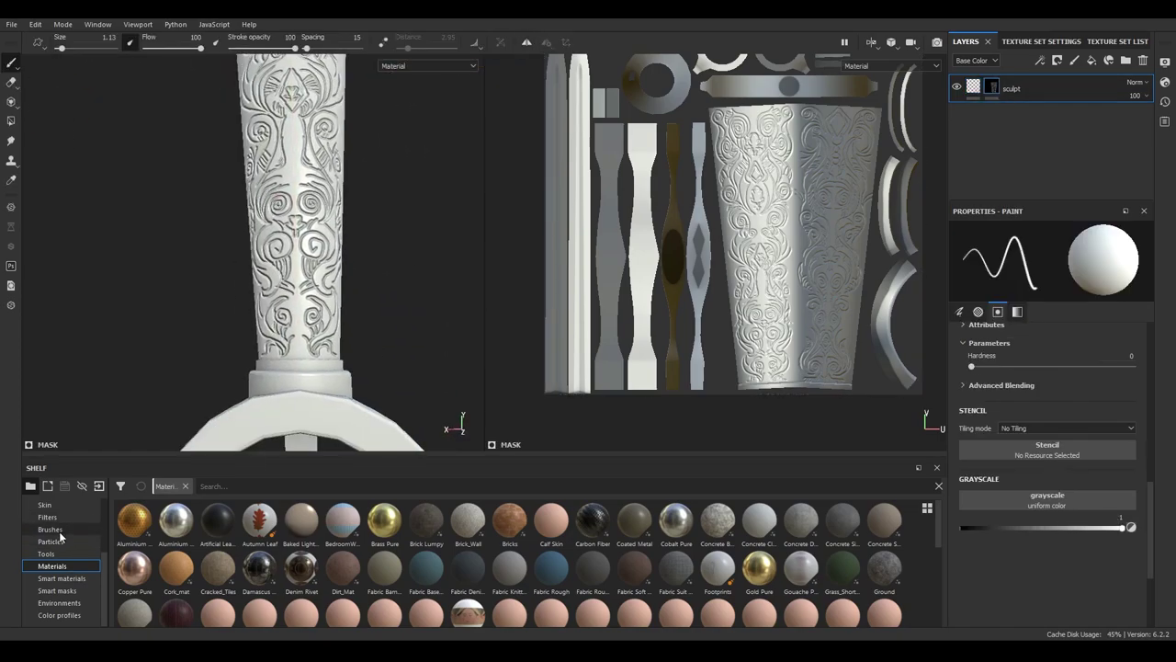
left_click(60, 533)
left_click(176, 522)
left_click_drag(169, 50, 165, 50)
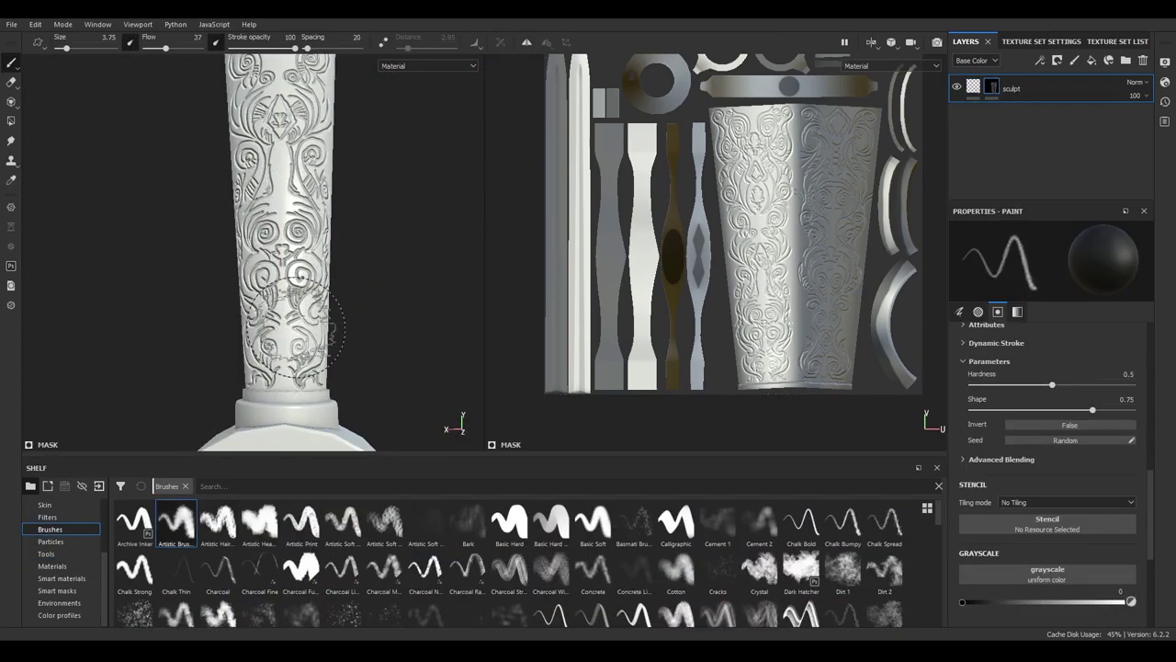
mouse_move(341, 263)
left_mouse_down("alt")
mouse_move(308, 217)
mouse_move(207, 198)
left_mouse_up("alt")
scroll(287, 224, "up", 3)
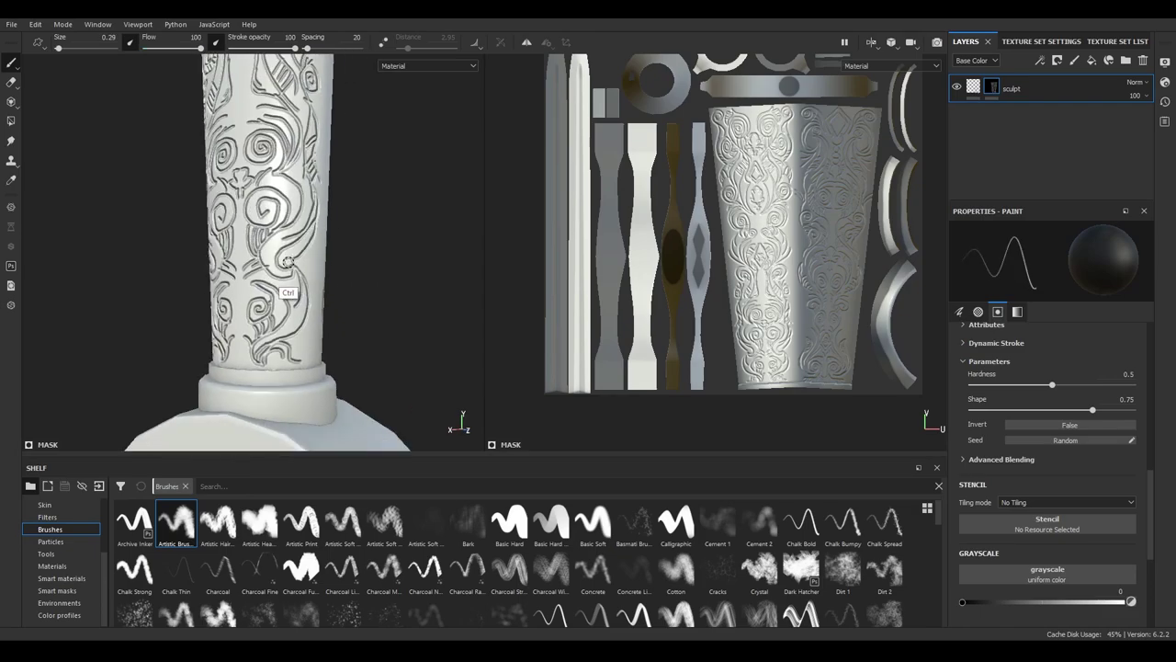
right_click_drag(287, 264, 303, 264, "ctrl")
mouse_move(288, 264)
left_mouse_down("alt")
mouse_move(292, 303)
mouse_move(398, 242)
mouse_move(346, 282)
left_mouse_up("alt")
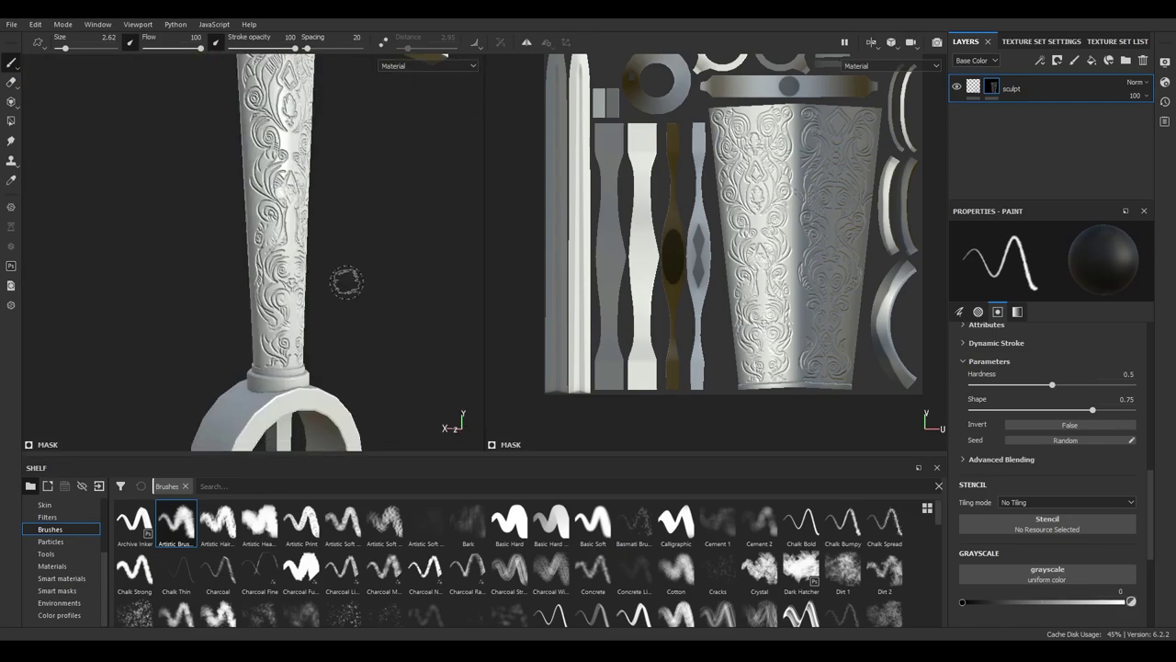
Try a paint effect on the sculpt layer, undo it, and add a fill layer above sculpt
right_click(1020, 88)
left_click(1045, 347)
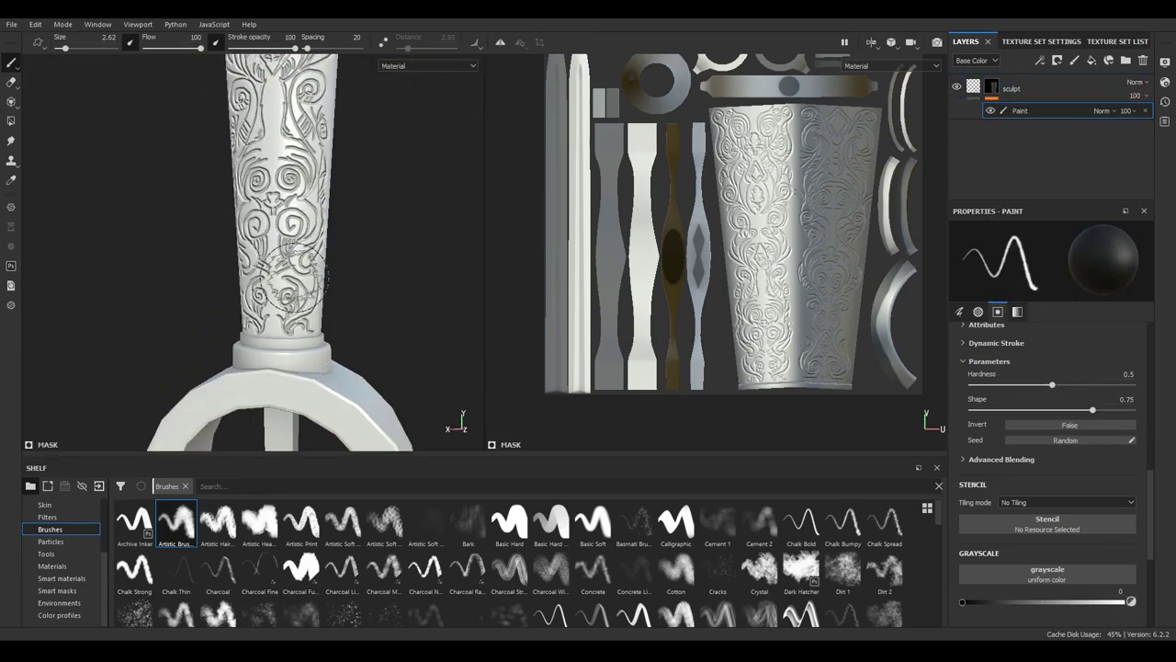
right_click_drag(306, 294, 308, 267, "alt")
mouse_move(308, 267)
left_mouse_down("ctrl")
mouse_move(285, 267)
mouse_move(340, 184)
left_mouse_up("ctrl")
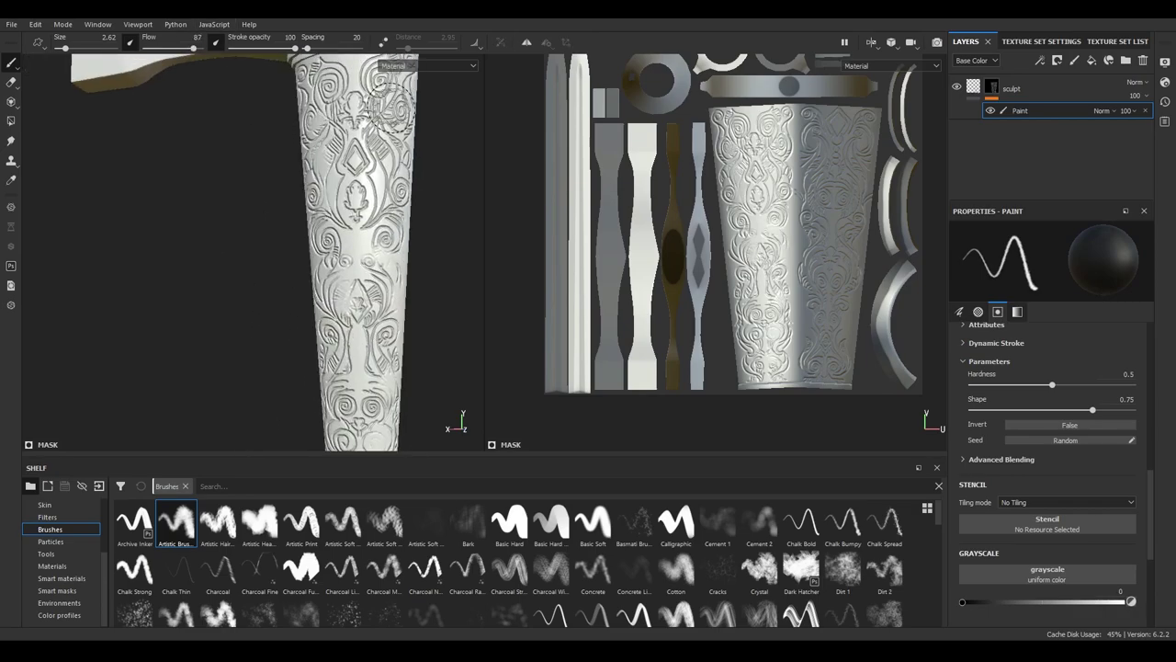
scroll(760, 177, "up", 2)
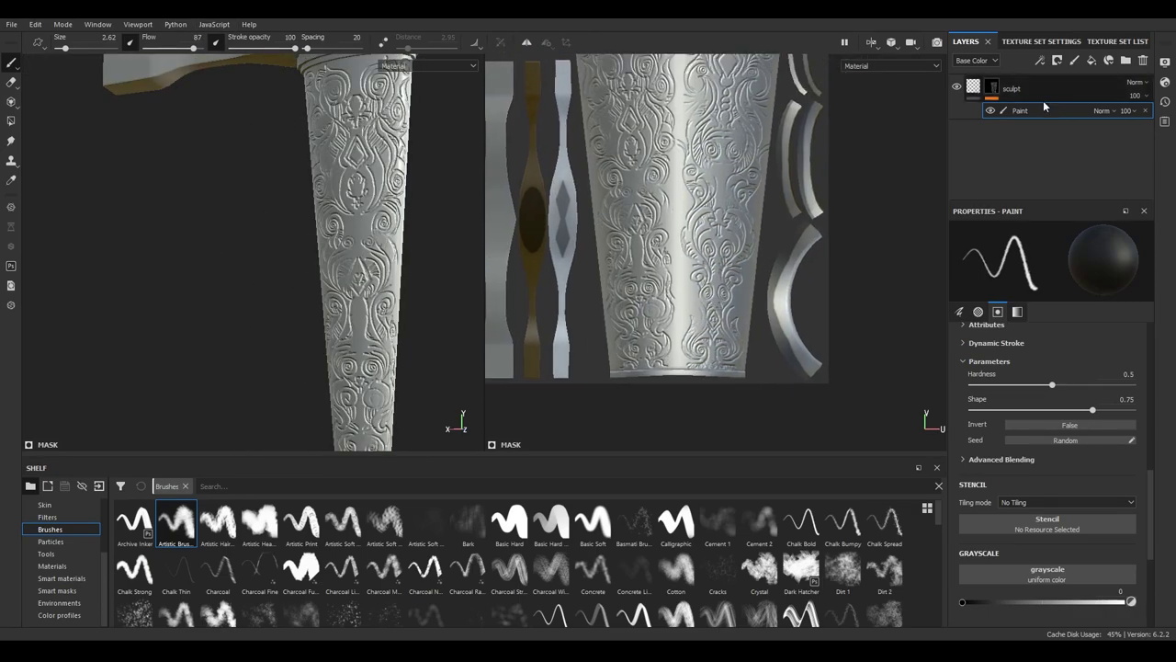
key("ctrl+z")
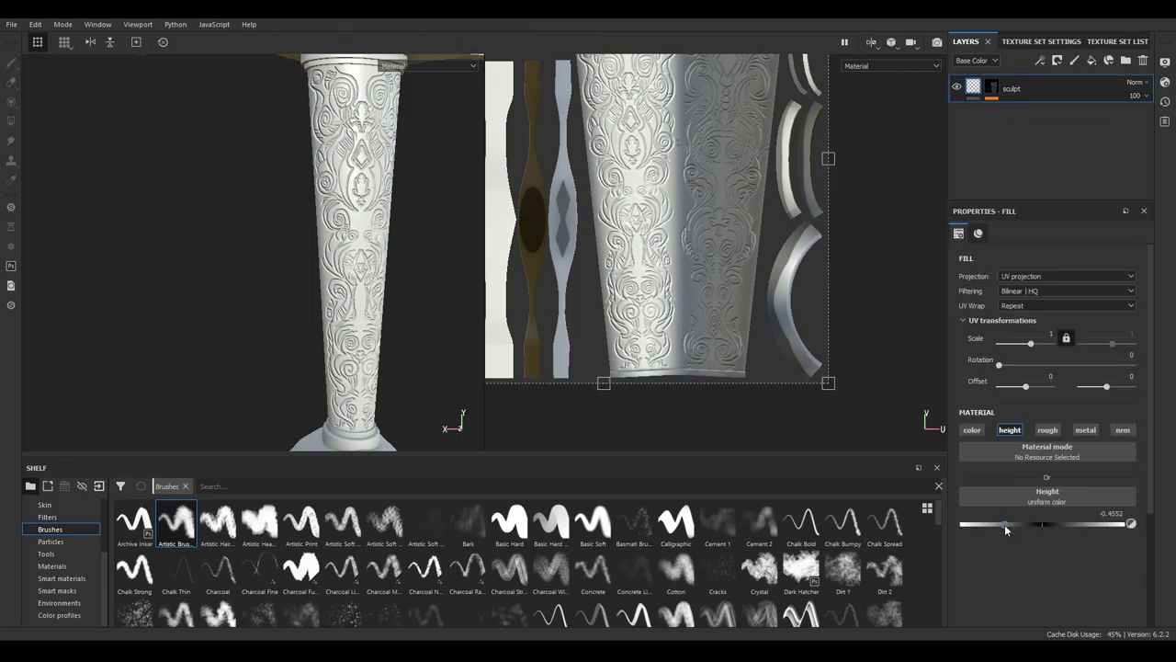
key("f")
scroll(337, 201, "up", 3)
left_click(1092, 60)
Give the new layer a black mask with a Fill effect
right_click(992, 89)
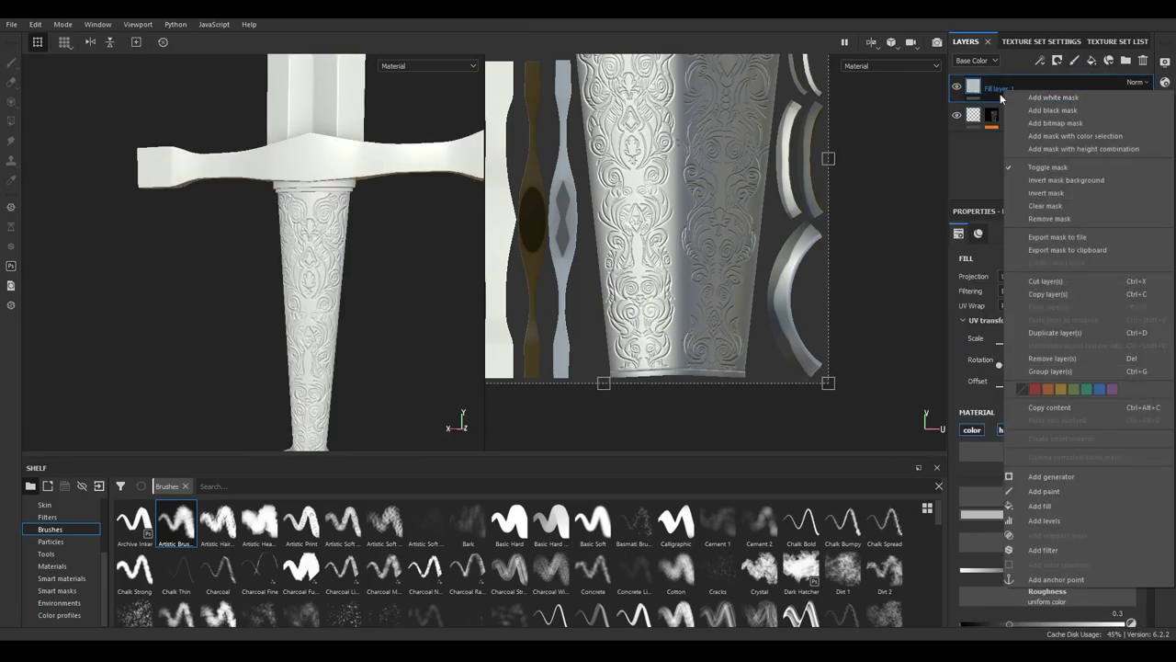
left_click(1038, 104)
left_click(991, 90)
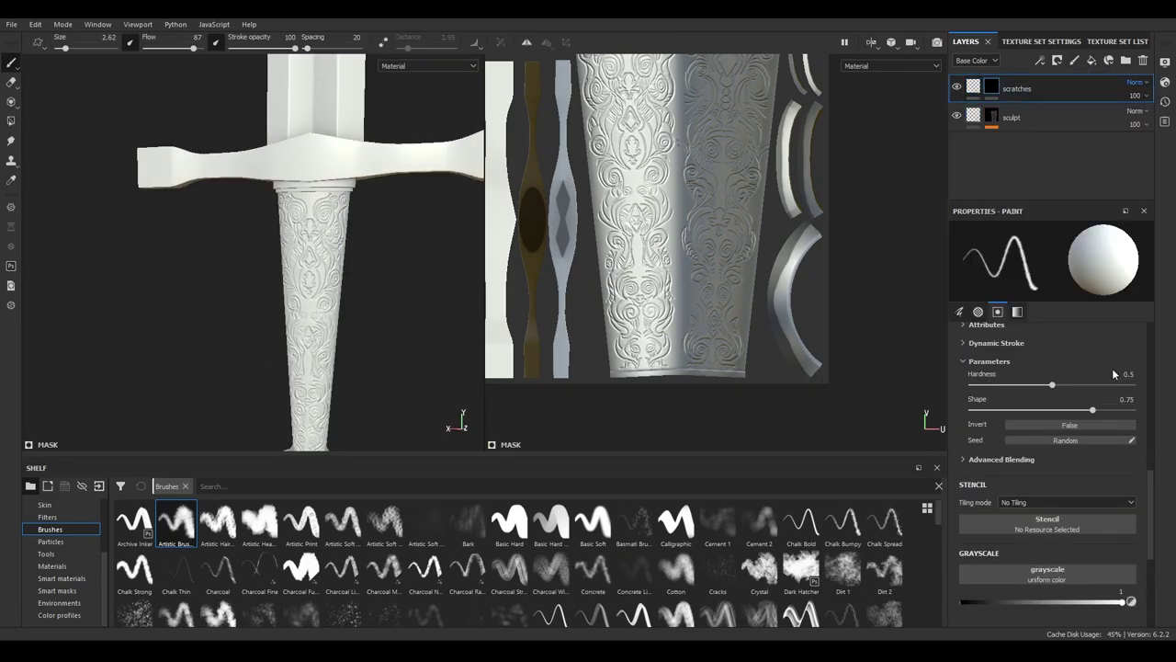
right_click(980, 92)
left_click(1036, 356)
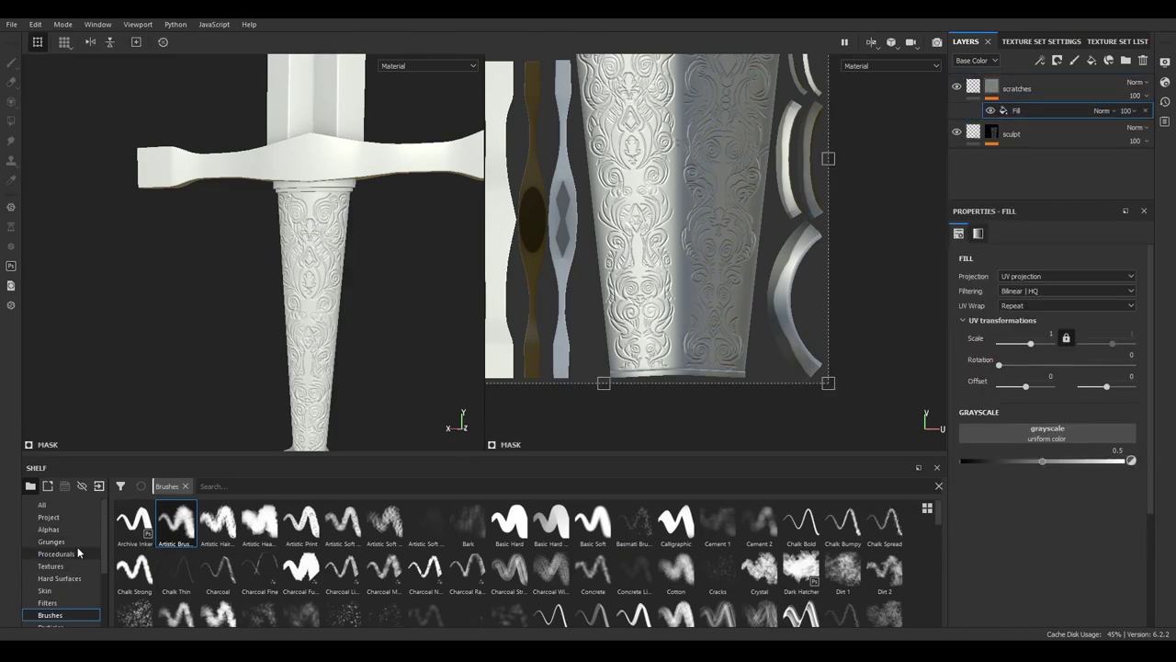
Load Grunge Scratches Rough into the mask fill and raise its contrast to about 0.3
left_click(213, 485)
type("scrat")
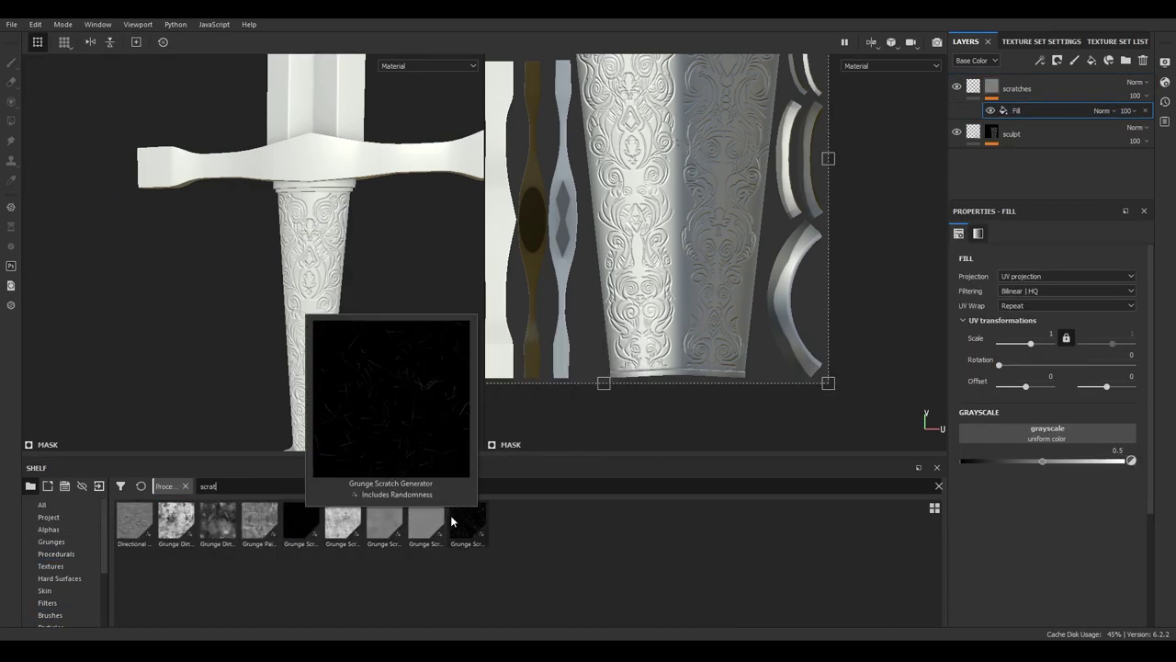
left_click_drag(474, 527, 1048, 432)
left_click_drag(376, 324, 386, 276, "alt")
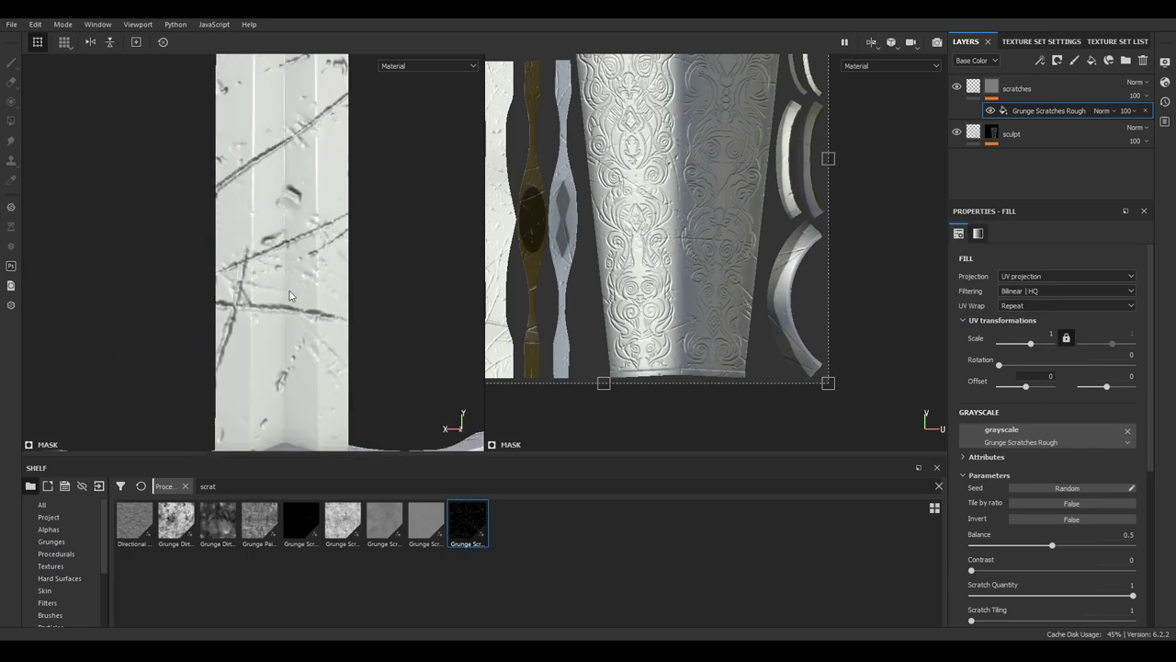
left_click(1016, 88)
left_click_drag(1047, 524, 1009, 527)
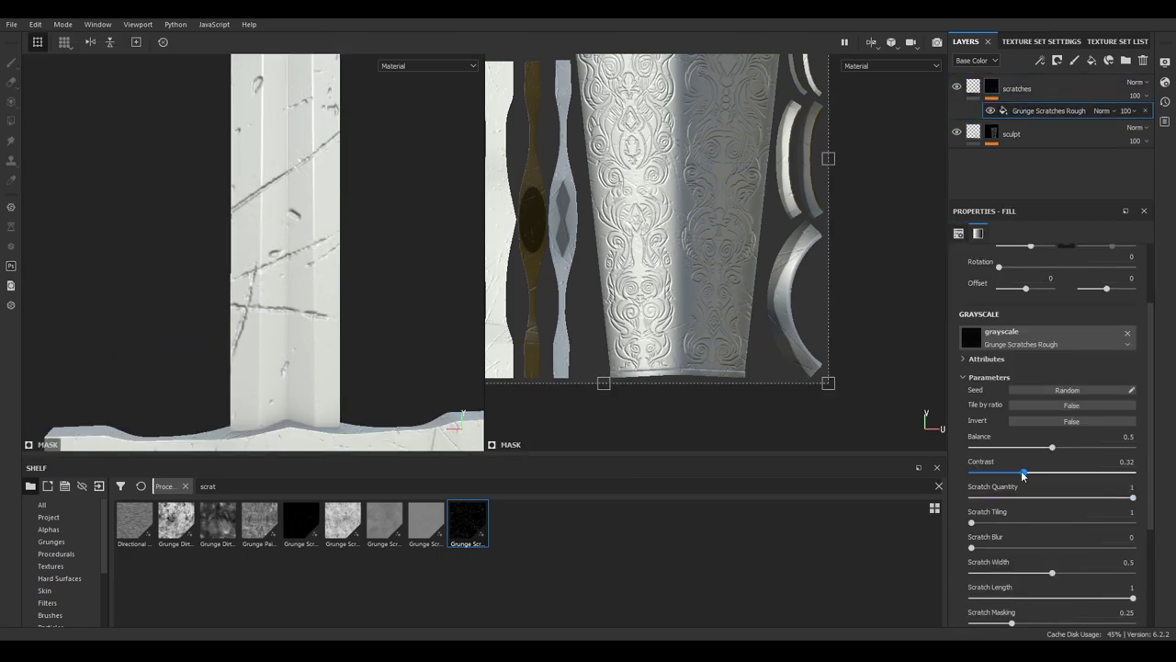
left_click_drag(1068, 498, 1073, 497)
Set the scratch spots tiling to 4 and slightly raise the dust intensity
key("f")
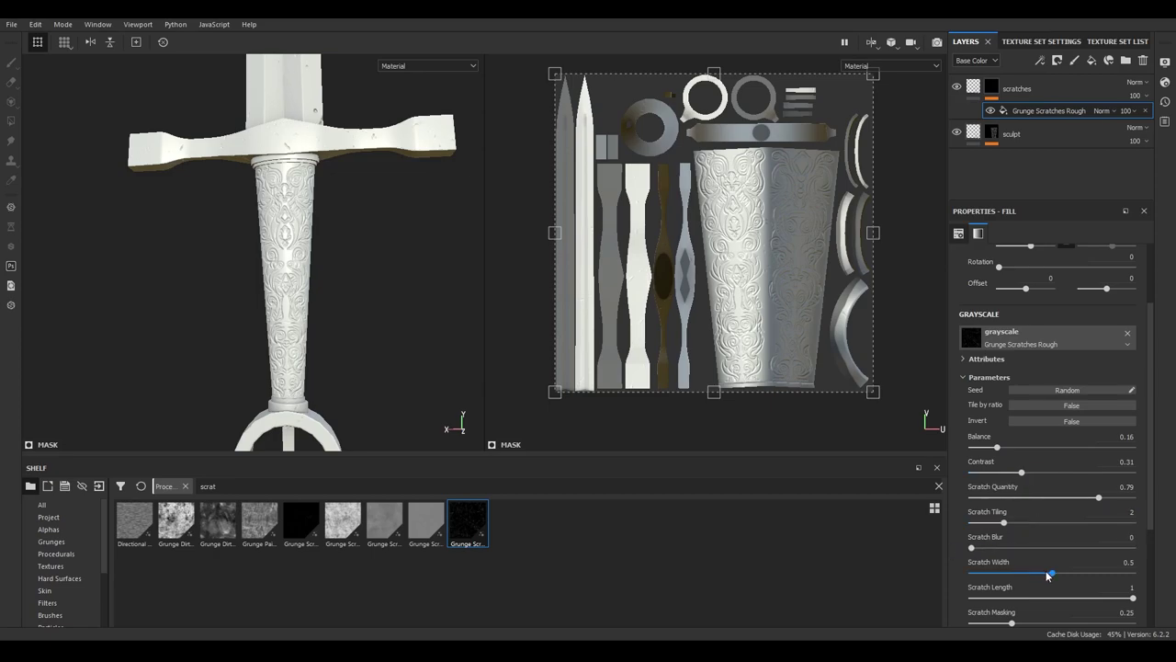
key("f")
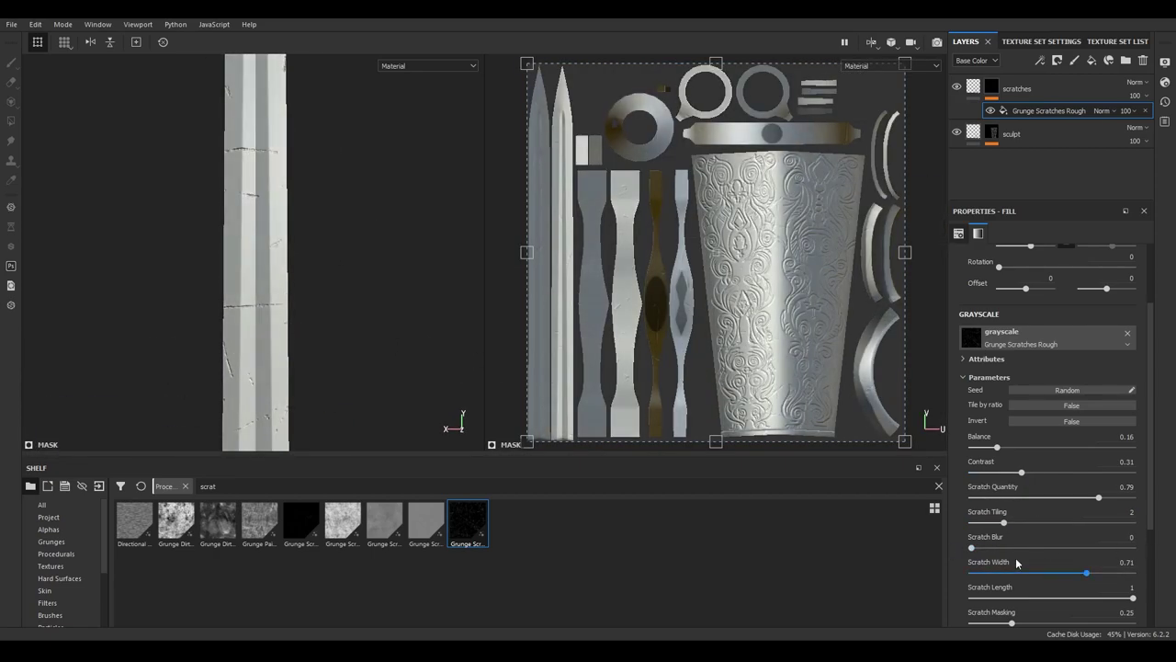
scroll(1059, 561, "down", 2)
mouse_move(1061, 622)
left_mouse_down()
mouse_move(1009, 622)
mouse_move(1077, 602)
mouse_move(1065, 586)
left_mouse_up()
scroll(1056, 579, "down", 2)
left_click(1058, 561)
scroll(338, 321, "down", 3)
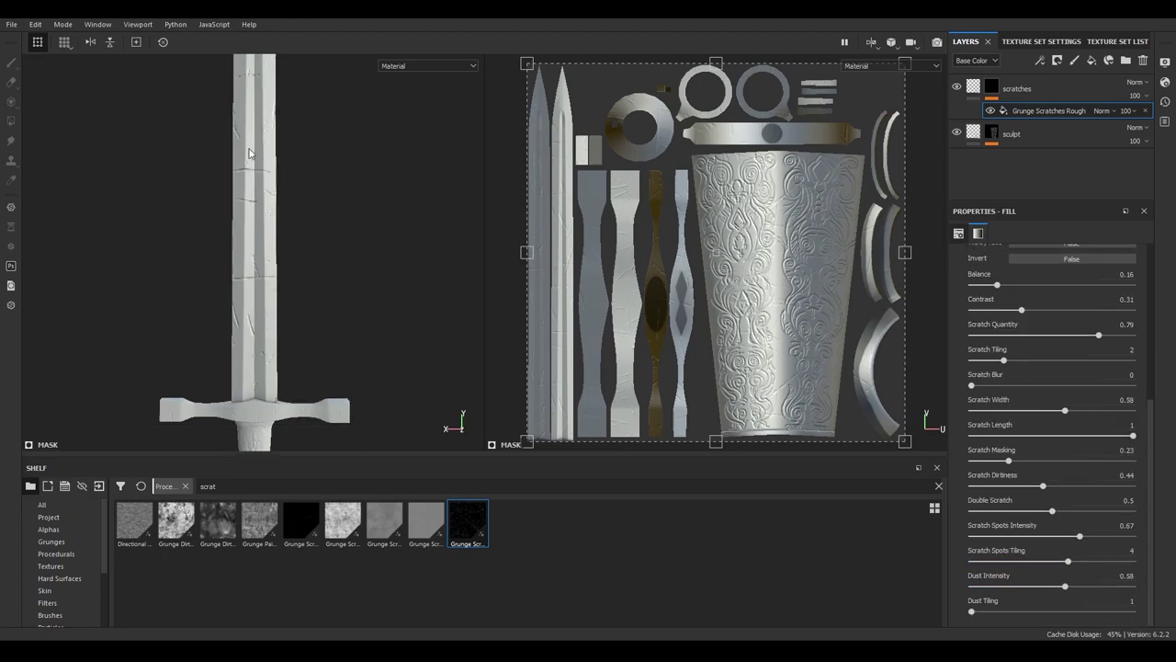
left_click_drag(338, 320, 377, 331, "alt")
scroll(388, 334, "up", 3)
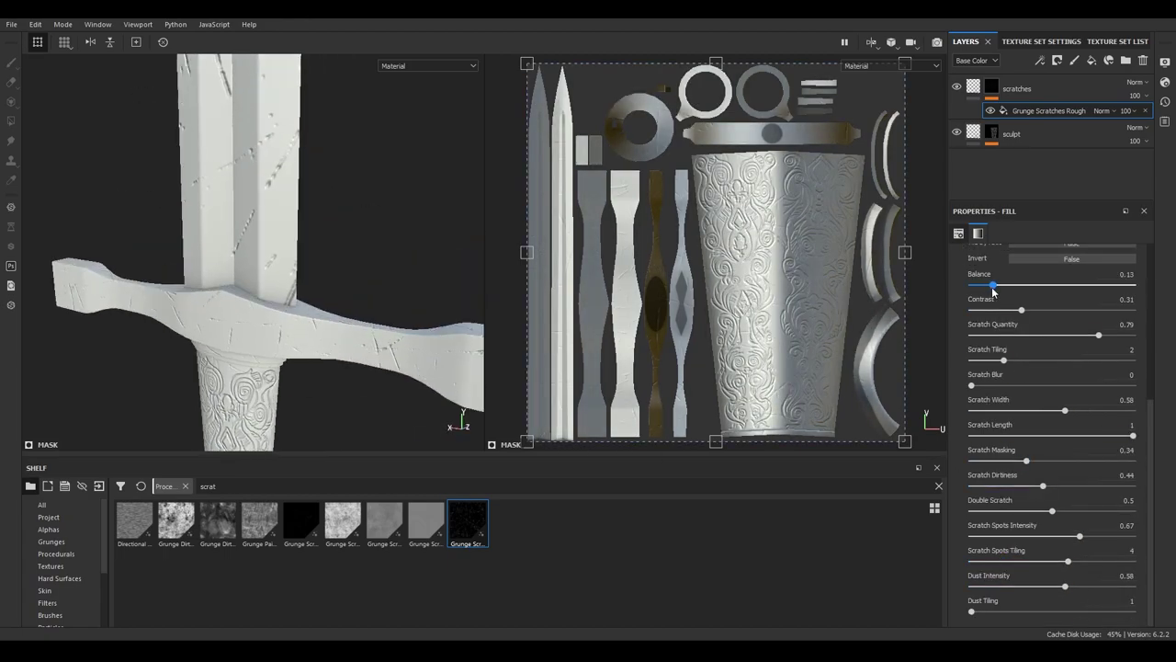
Set the scratches layer height to -0.1343 and add another fill layer on top
left_click(973, 86)
mouse_move(349, 313)
left_mouse_down("alt")
mouse_move(386, 308)
mouse_move(328, 229)
mouse_move(349, 208)
left_mouse_up("alt")
scroll(368, 312, "down", 3)
scroll(338, 334, "up", 4)
scroll(349, 208, "down", 3)
scroll(349, 208, "up", 2)
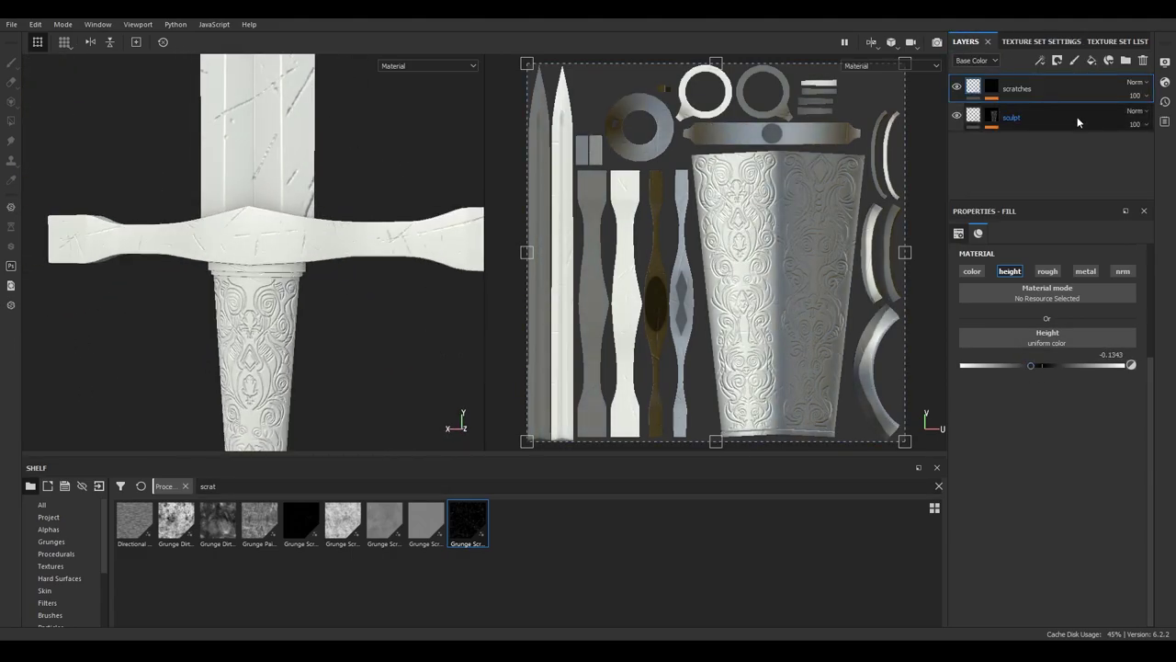
left_click(1092, 60)
Give the rust layer a mask filled with BnW Spots 2 at balance 0.8
right_click(1027, 88)
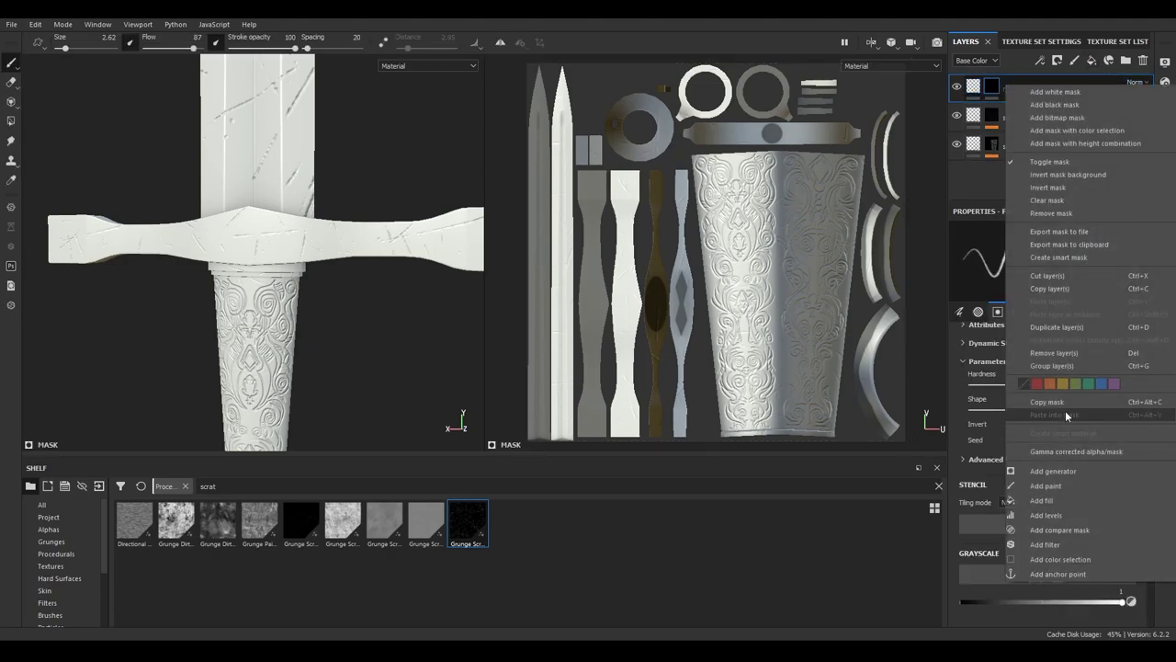
left_click(1020, 136)
left_click(56, 553)
mouse_move(468, 521)
left_mouse_down()
mouse_move(882, 193)
mouse_move(1048, 273)
left_mouse_up()
left_click_drag(1053, 372, 1100, 371)
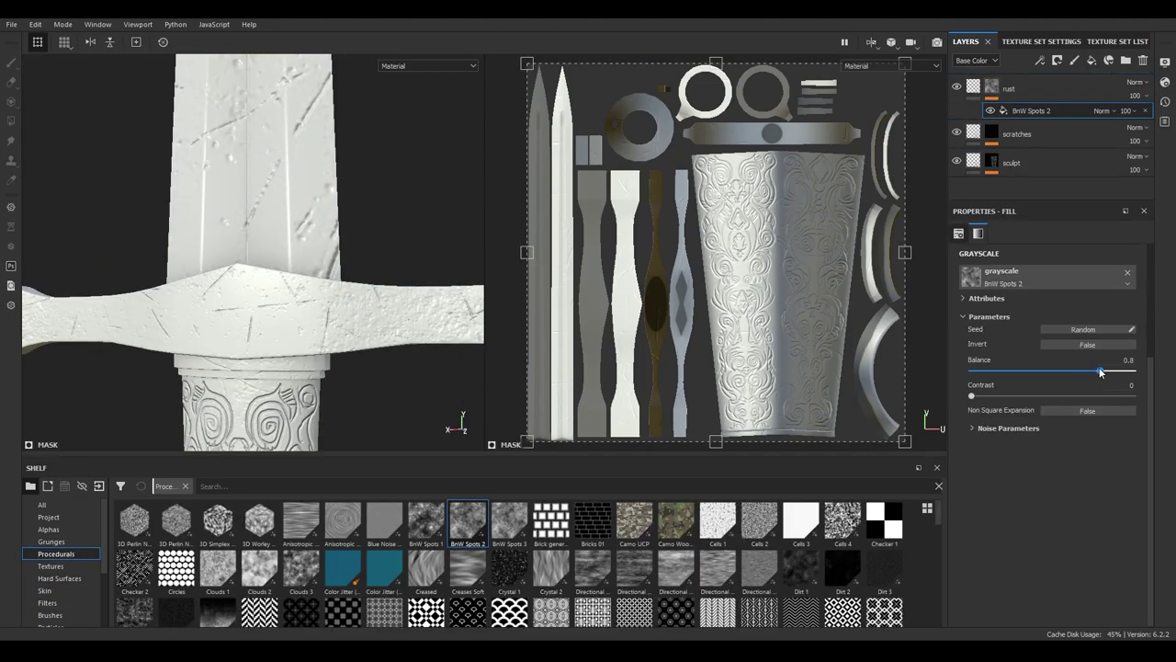
scroll(689, 276, "up", 5)
left_click_drag(275, 230, 330, 210, "alt")
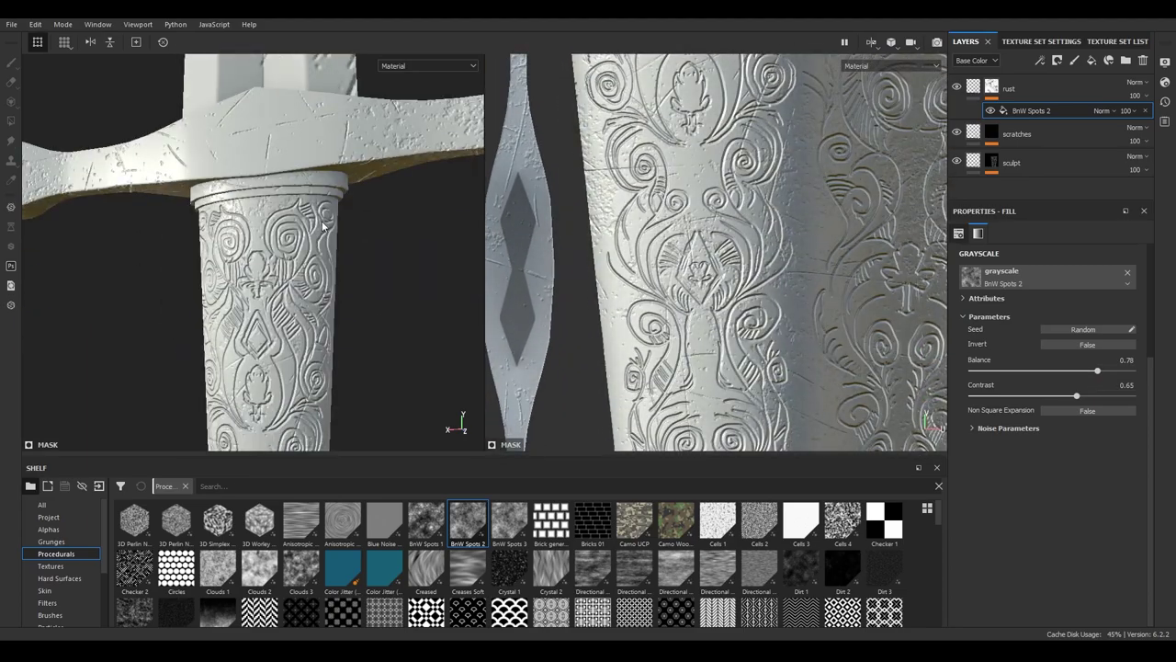
Delete the rust layer and add a new layer named 'edge damage'
left_click(973, 88)
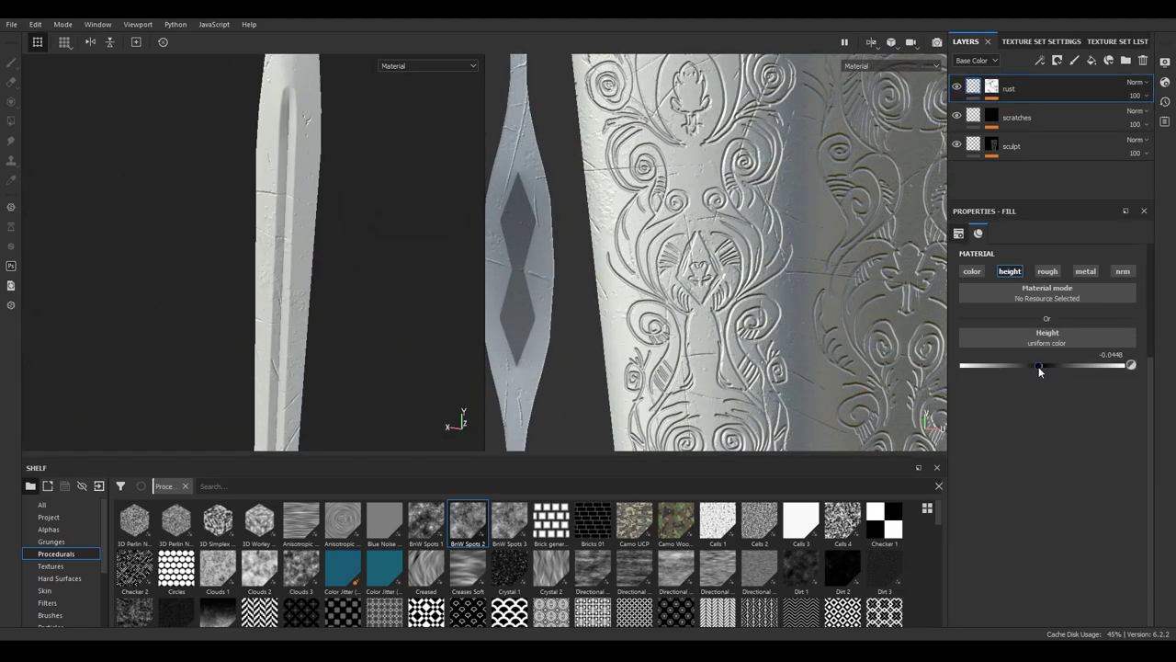
left_click(991, 86)
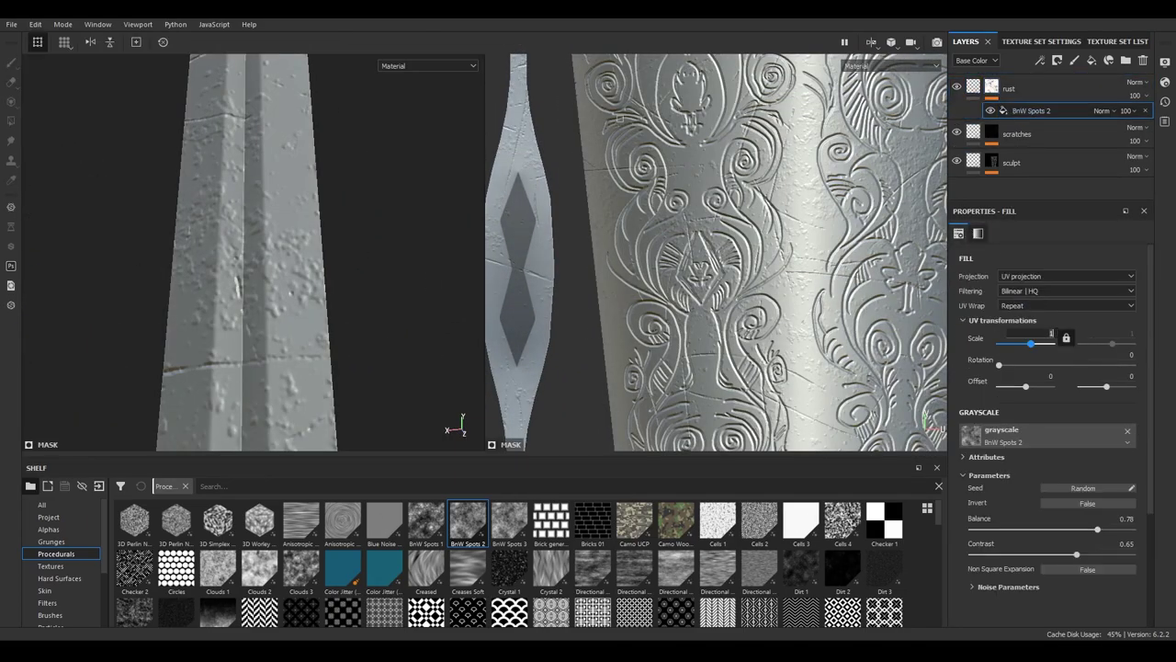
mouse_move(388, 315)
left_mouse_down("alt")
mouse_move(222, 292)
mouse_move(350, 230)
mouse_move(230, 294)
left_mouse_up("alt")
key("Delete")
left_click(1074, 60)
double_click(1015, 88)
type("edge damage")
key("Return")
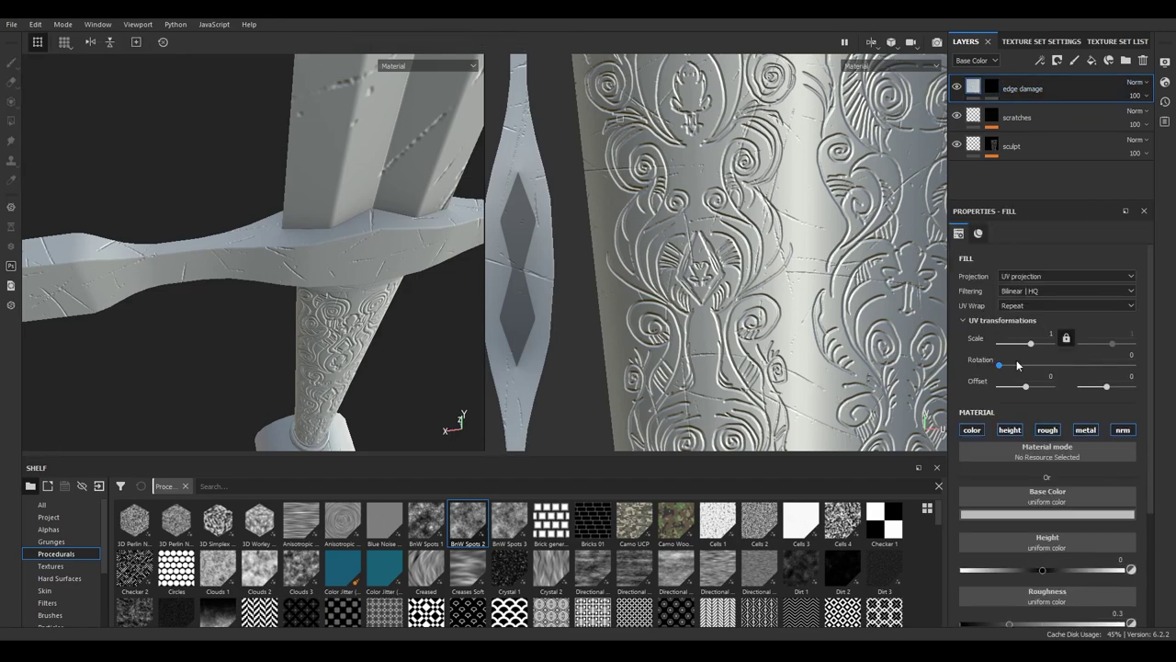
Add a Metal Edge Wear generator to the edge damage mask, lowering wear contrast and wear level
right_click(993, 89)
left_click(1038, 184)
left_click(1039, 261)
left_click_drag(423, 270, 275, 266, "alt")
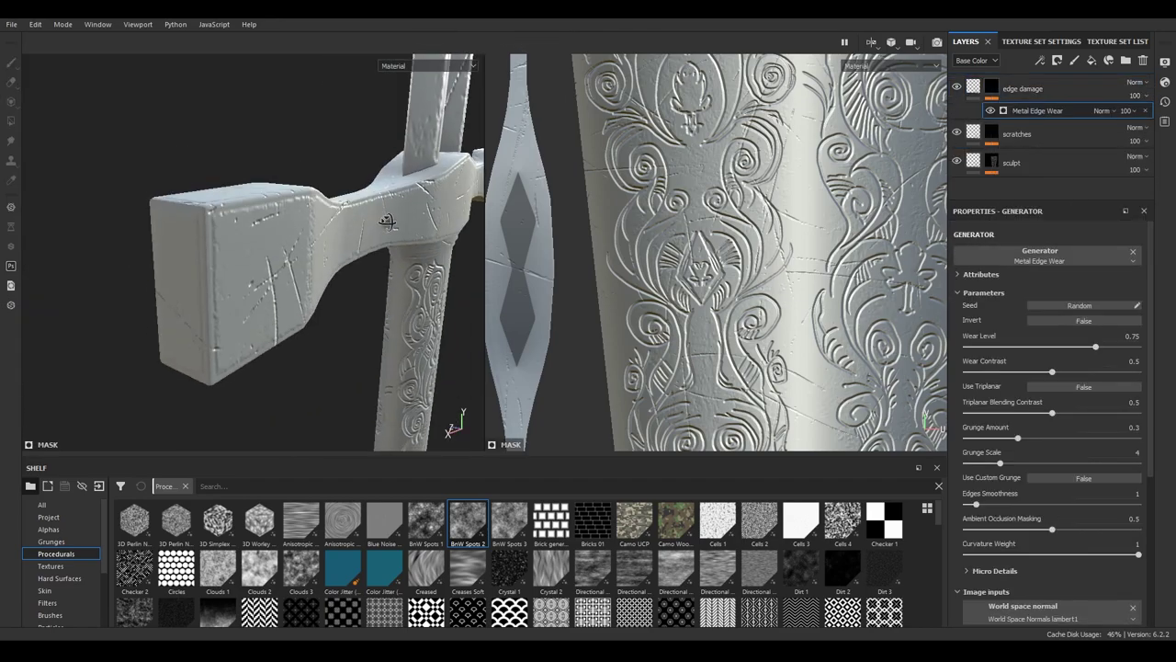
left_click_drag(1006, 373, 987, 372)
key("m")
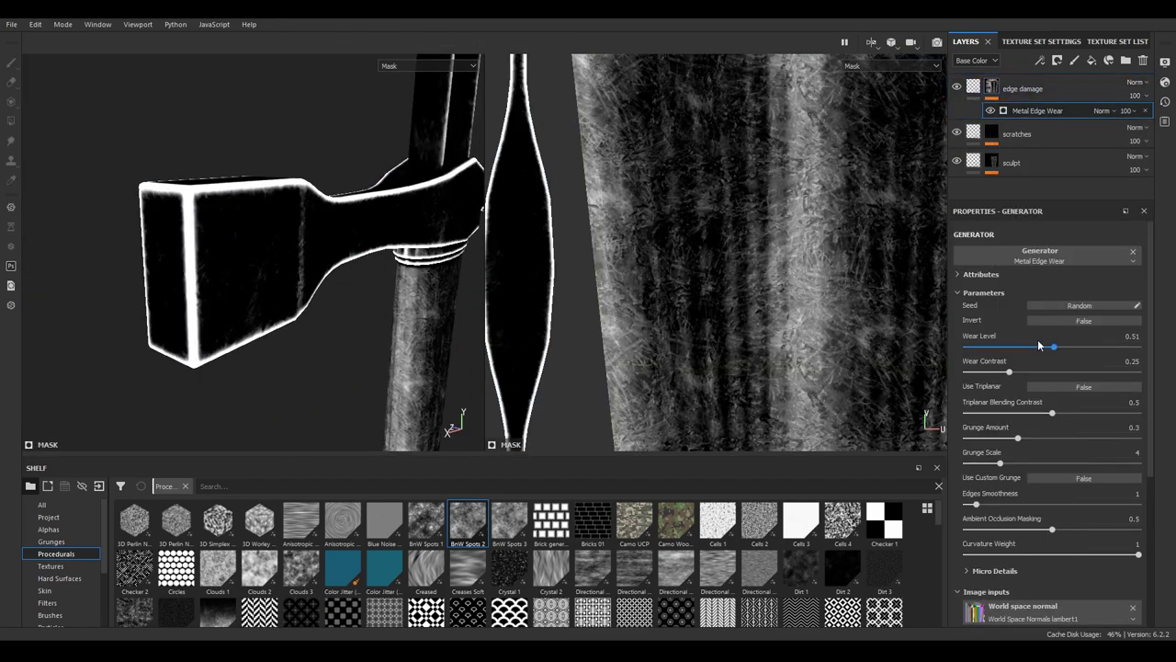
left_click_drag(1054, 347, 968, 349)
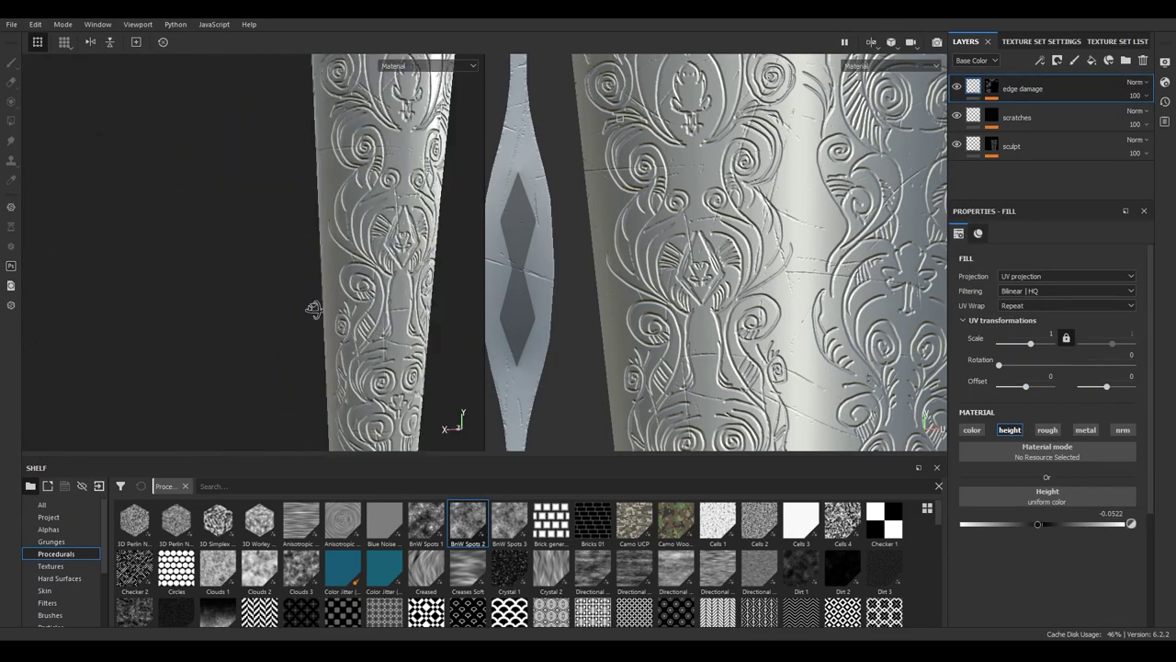
key("f")
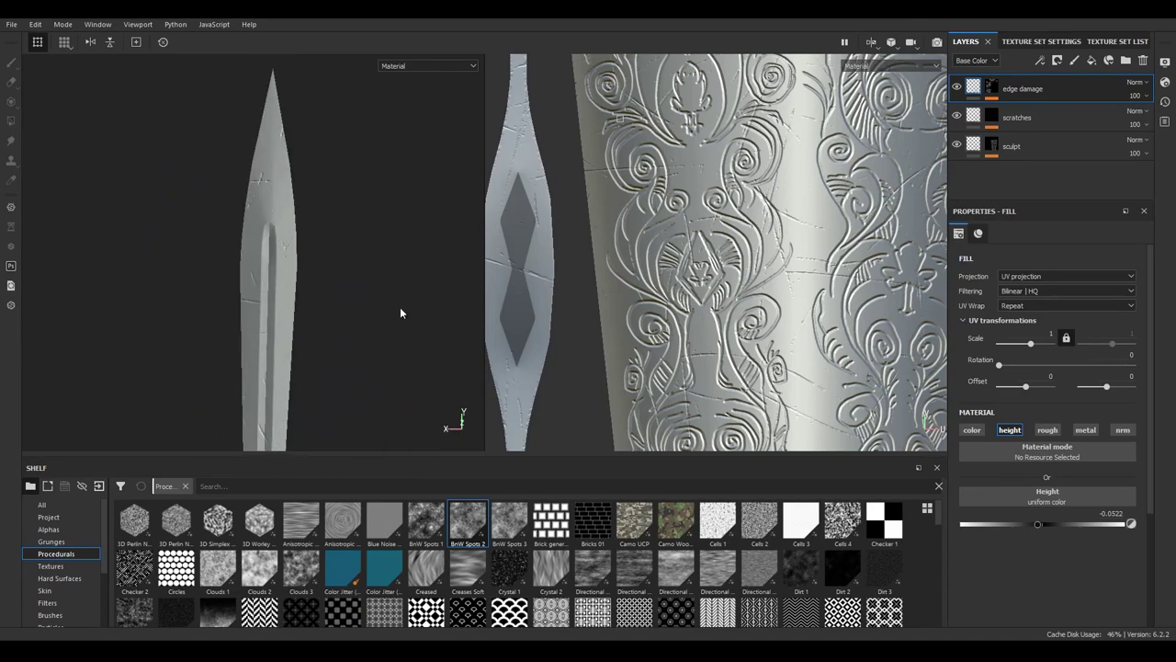
In Export Textures, set the output folder and choose the Normal output template
key("ctrl+shift+e")
left_click(694, 173)
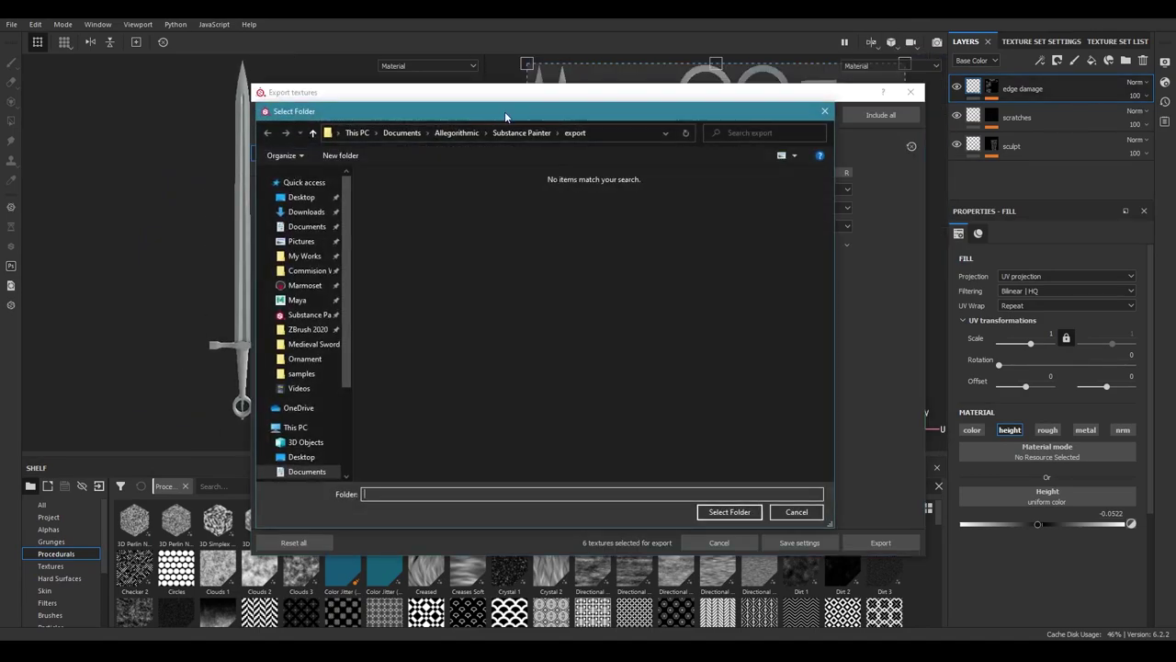
left_click(796, 512)
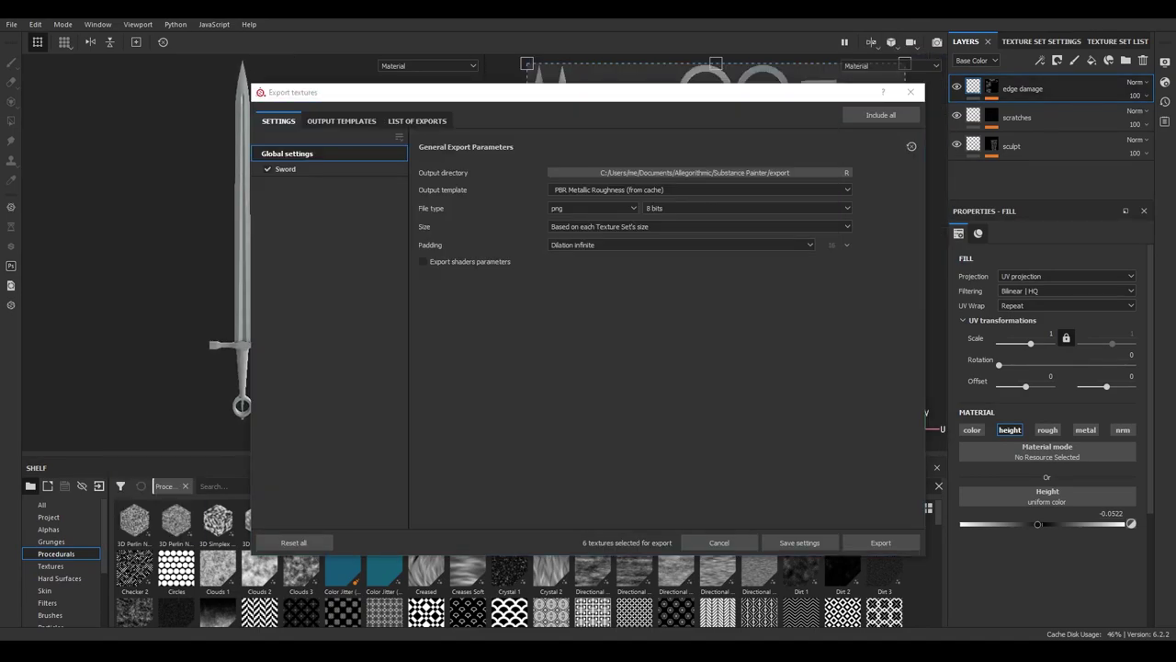
left_click(699, 190)
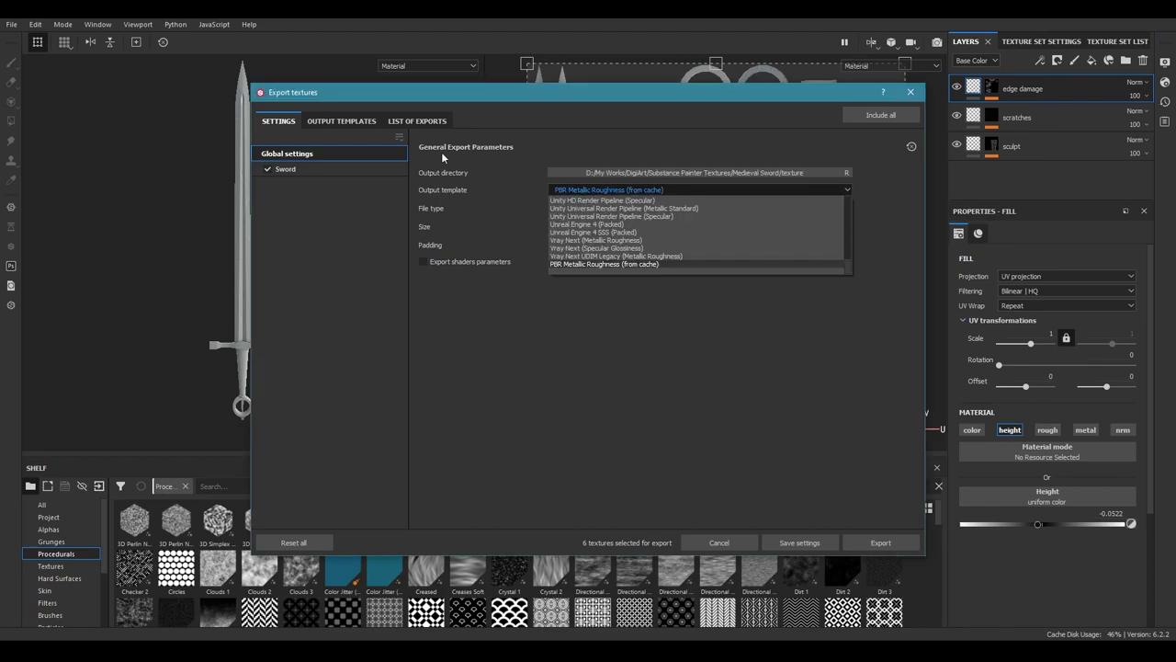
left_click(341, 120)
left_click(279, 121)
left_click(699, 190)
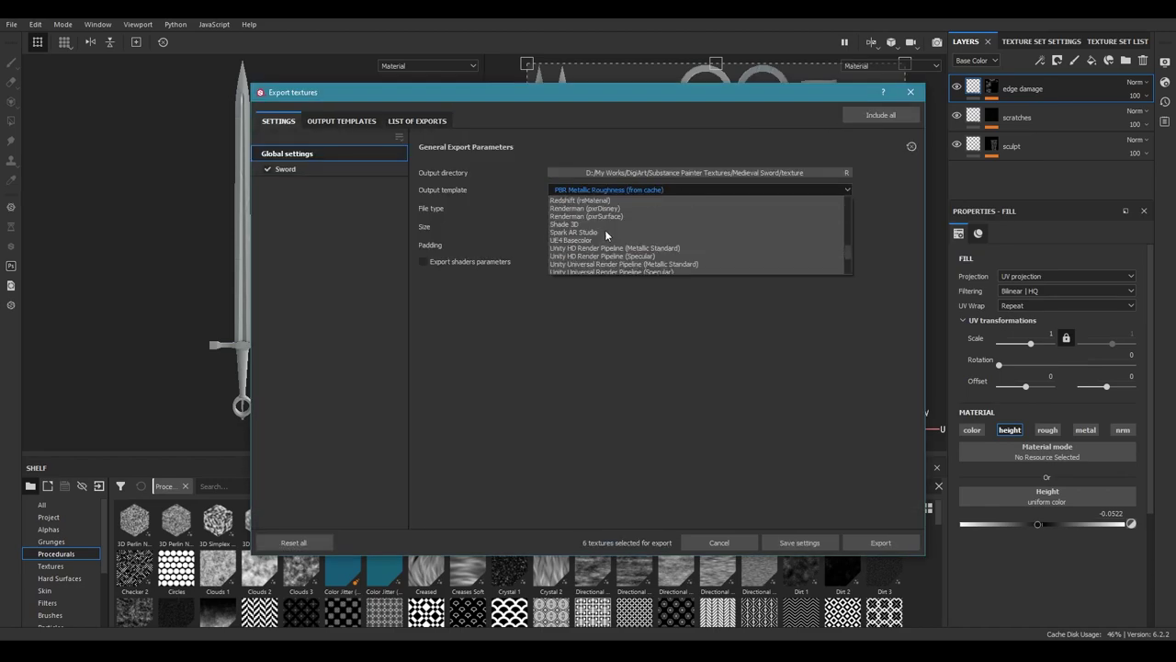
left_click(643, 248)
Export the normal map at 2048 size with 8-bit depth
left_click(699, 226)
left_click(588, 283)
left_click(668, 207)
left_click(668, 210)
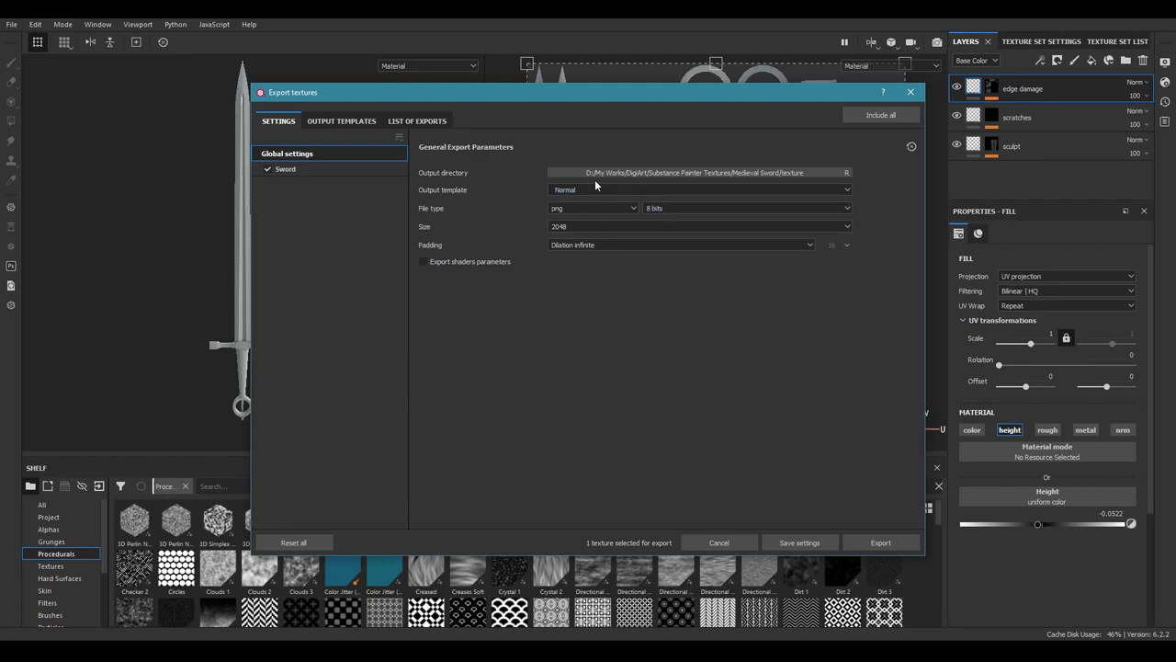
left_click(880, 542)
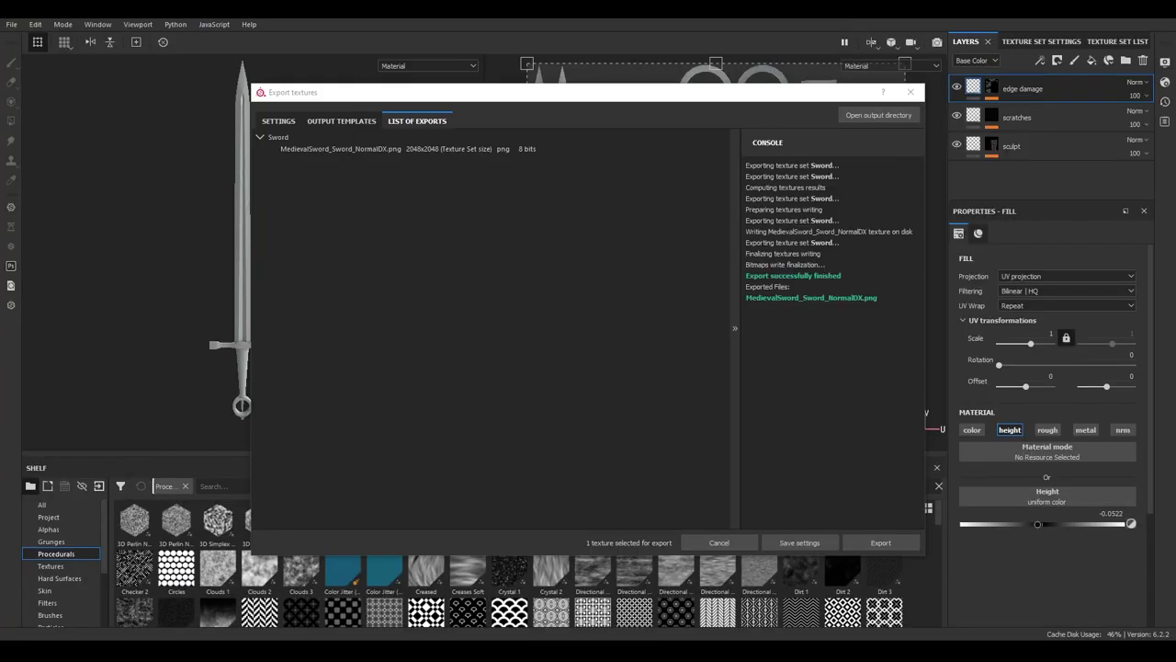
Import the exported MedievalSword_Sword_NormalDX normal map and bake the remaining mesh maps
left_click(910, 92)
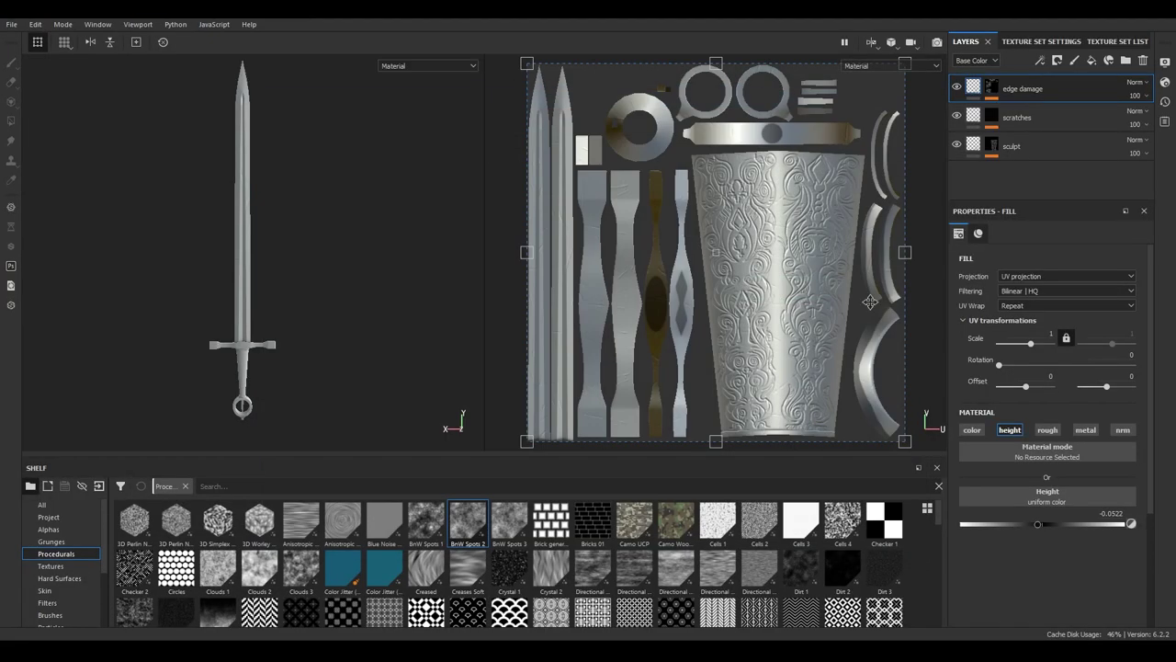
left_click_drag(579, 551, 588, 560)
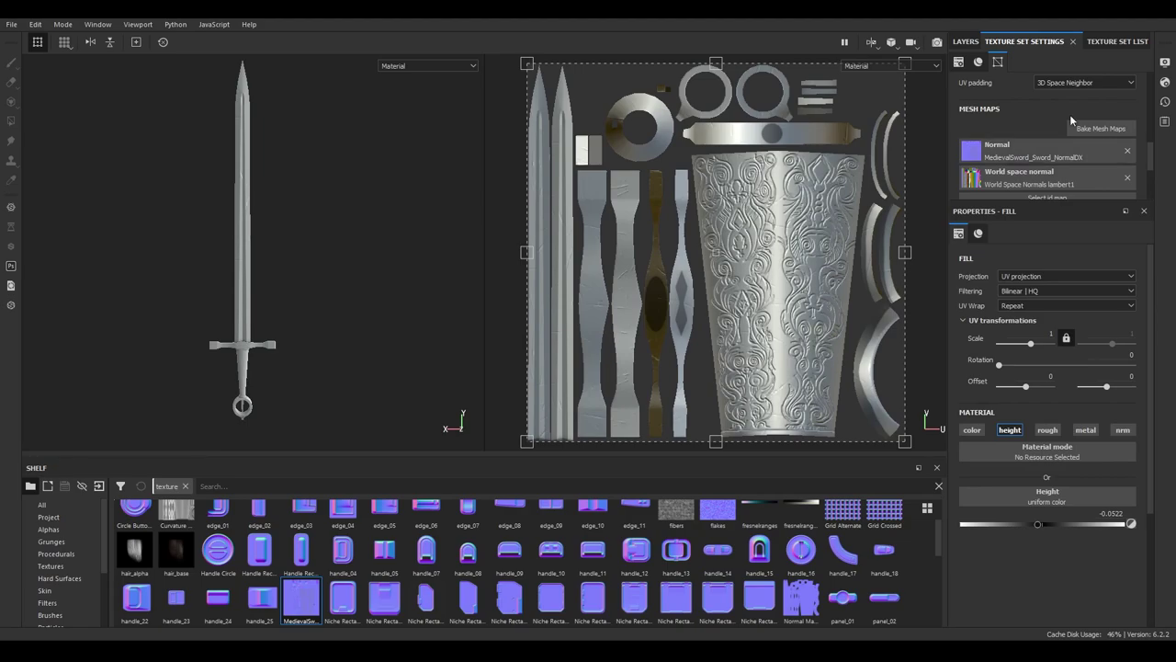
left_click(1098, 128)
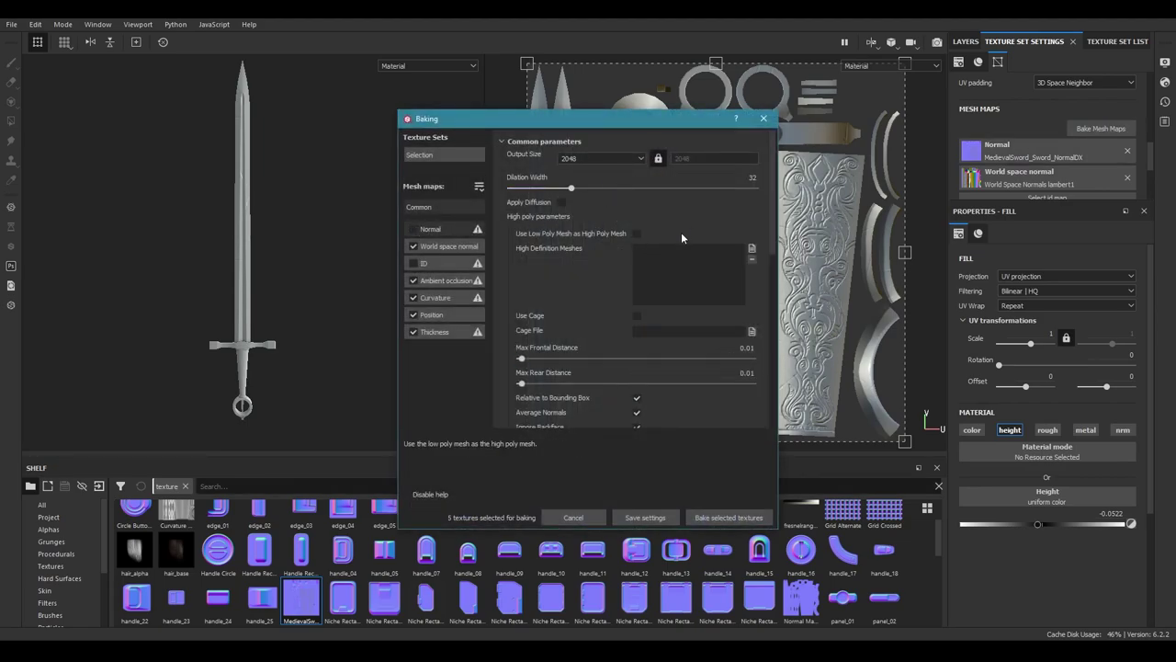
left_click(728, 517)
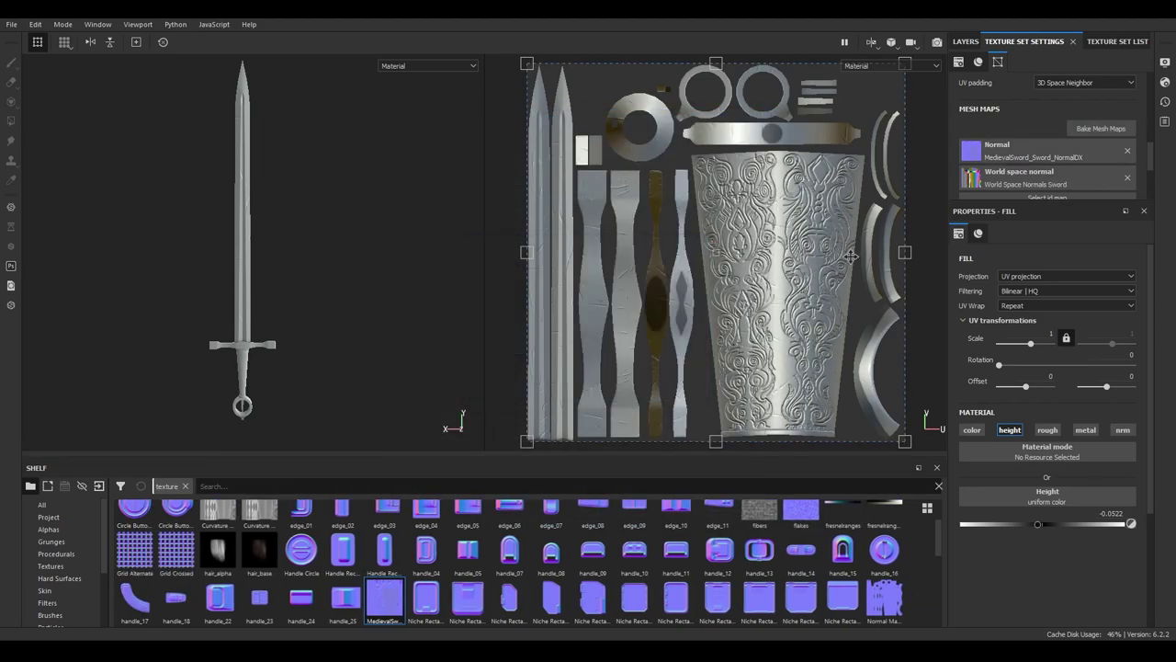
mouse_move(318, 285)
right_mouse_down("alt")
mouse_move(393, 313)
mouse_move(312, 275)
right_mouse_up("alt")
Add a new fill layer with a red base colour
left_click(1074, 59)
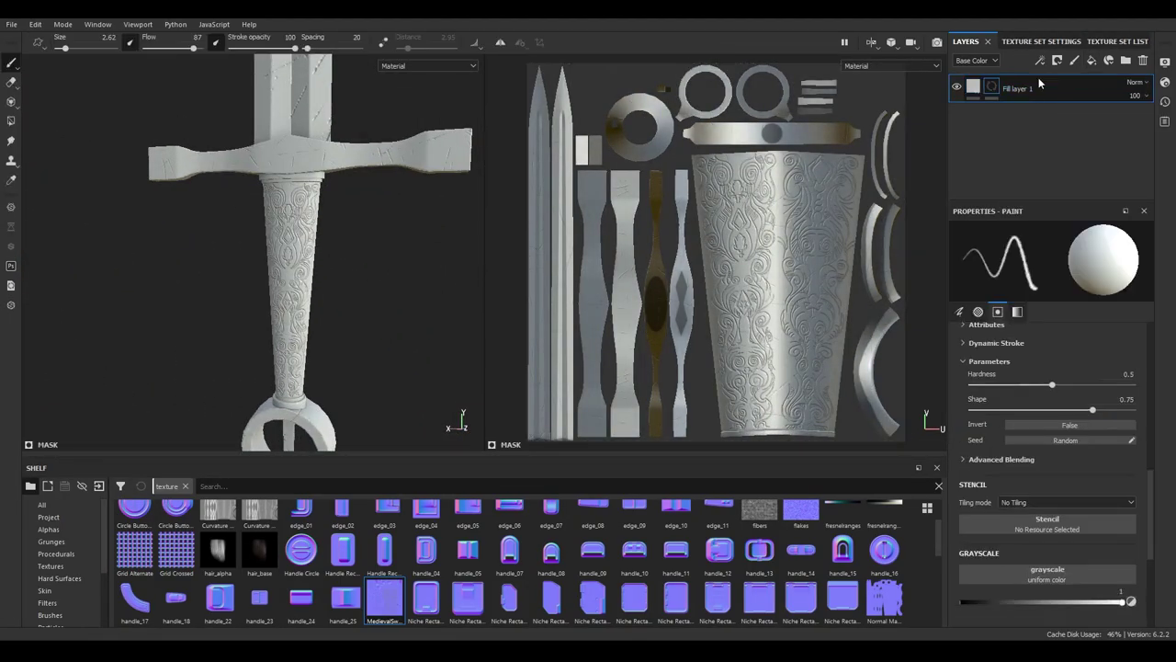
left_click(1039, 60)
left_click(1029, 422)
right_click_drag(313, 276, 377, 339, "alt")
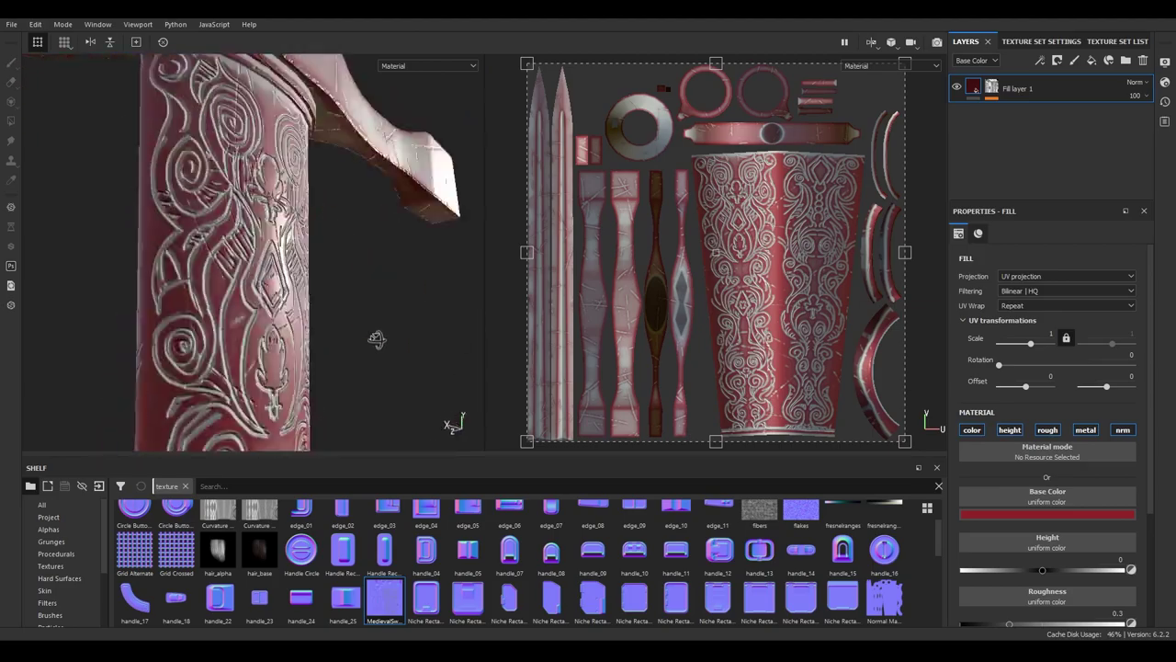
left_click_drag(377, 340, 313, 297, "alt")
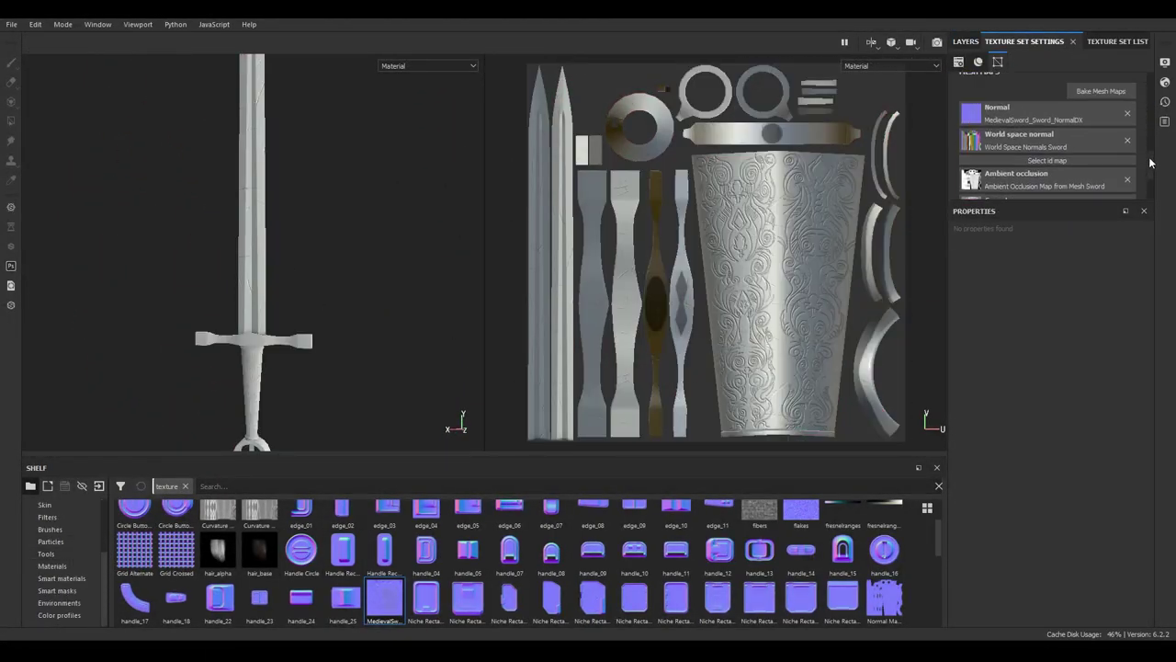
Apply the WoodDoor smart material to the grip and add a fill layer above it
left_click(62, 578)
left_click_drag(843, 602, 968, 88)
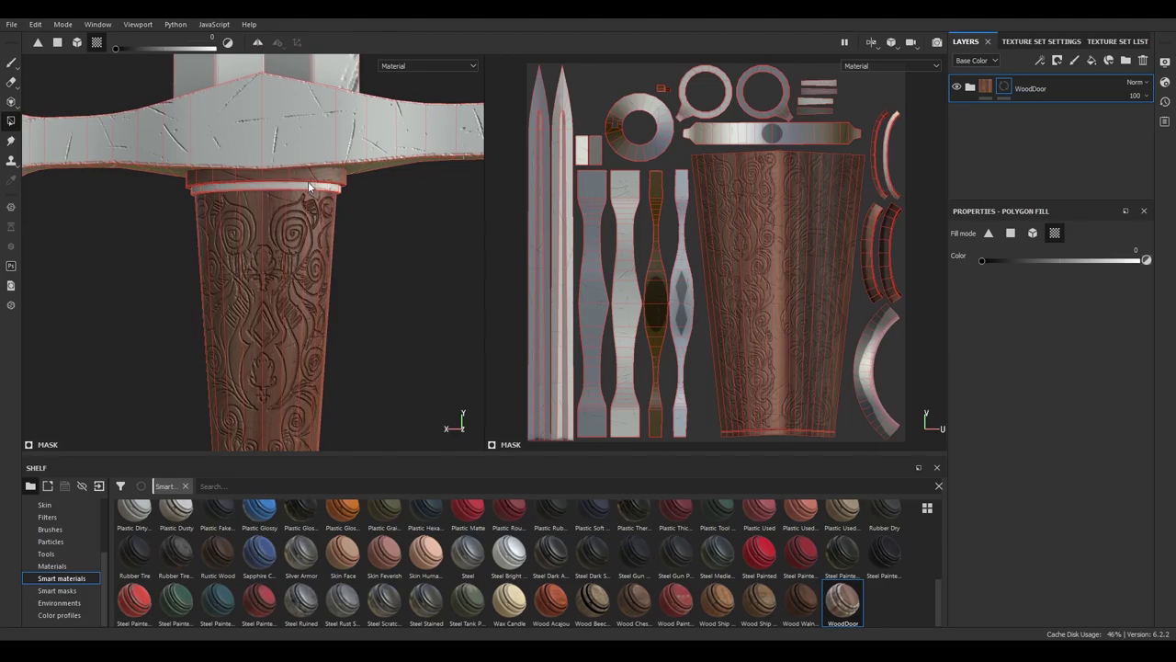
right_click_drag(262, 245, 414, 336, "alt")
mouse_move(415, 336)
left_mouse_down("alt")
mouse_move(171, 242)
mouse_move(412, 318)
left_mouse_up("alt")
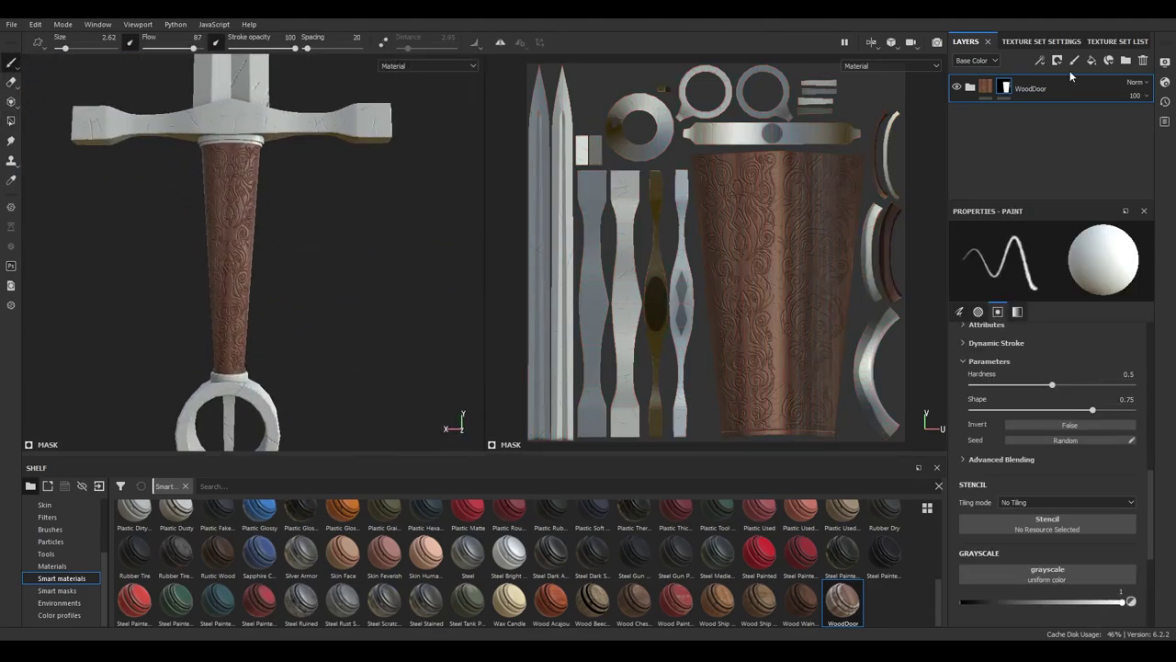
scroll(1051, 537, "down", 5)
scroll(1115, 484, "up", 2)
right_click_drag(423, 189, 418, 230, "alt")
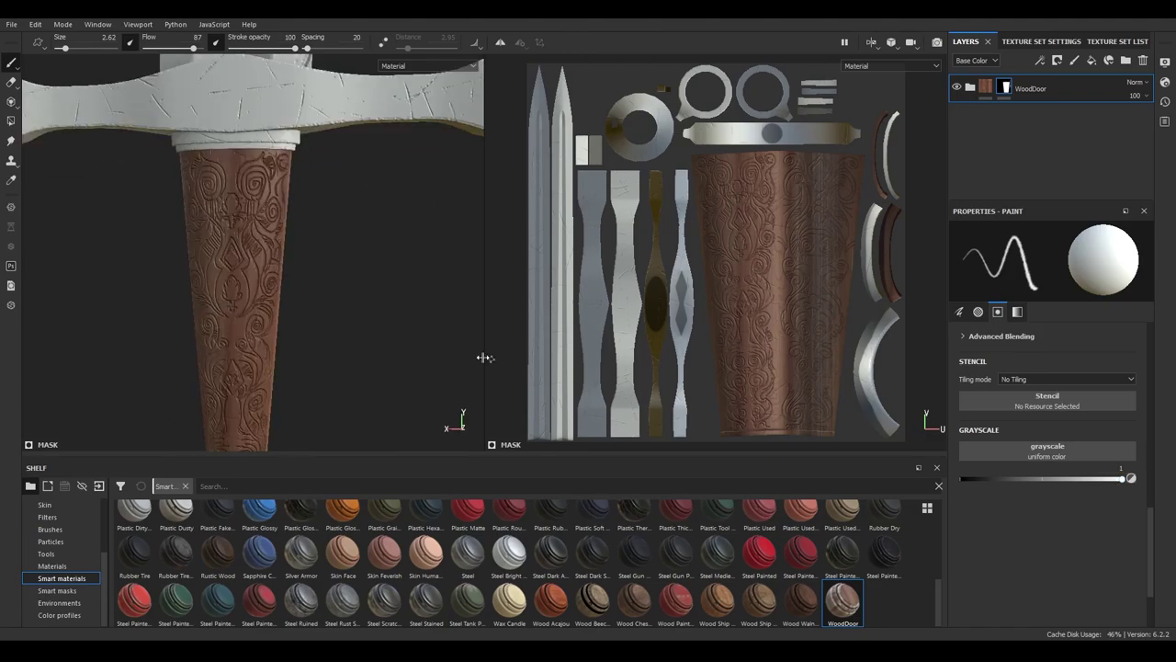
mouse_move(418, 229)
left_mouse_down("alt")
mouse_move(411, 263)
mouse_move(212, 249)
left_mouse_up("alt")
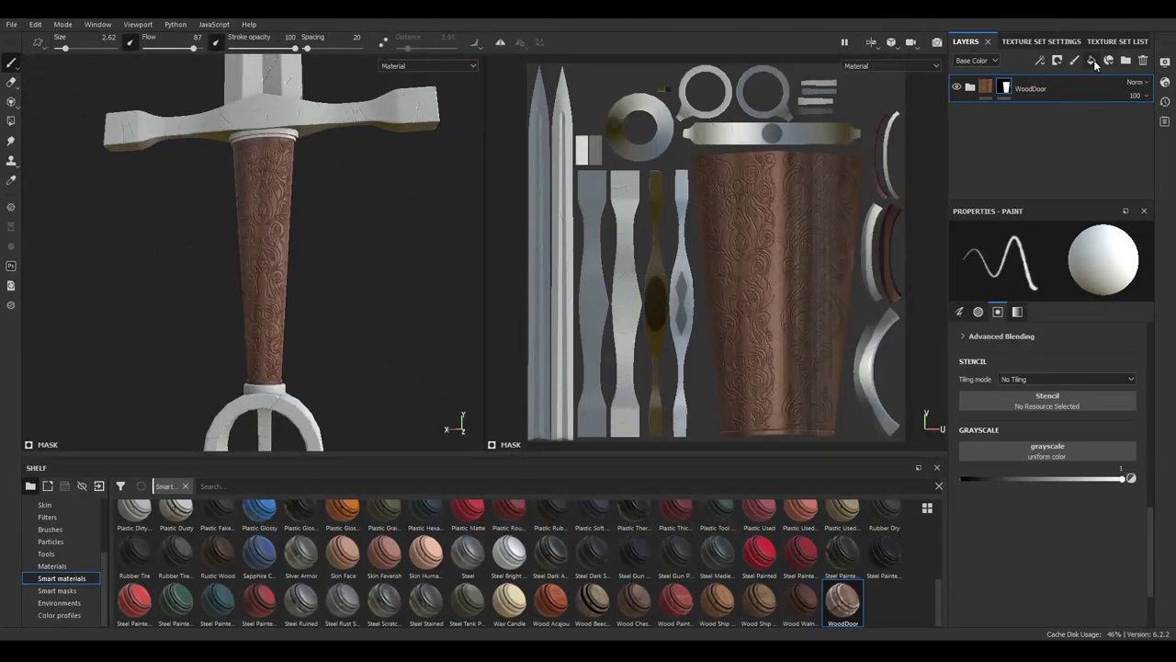
left_click(1094, 61)
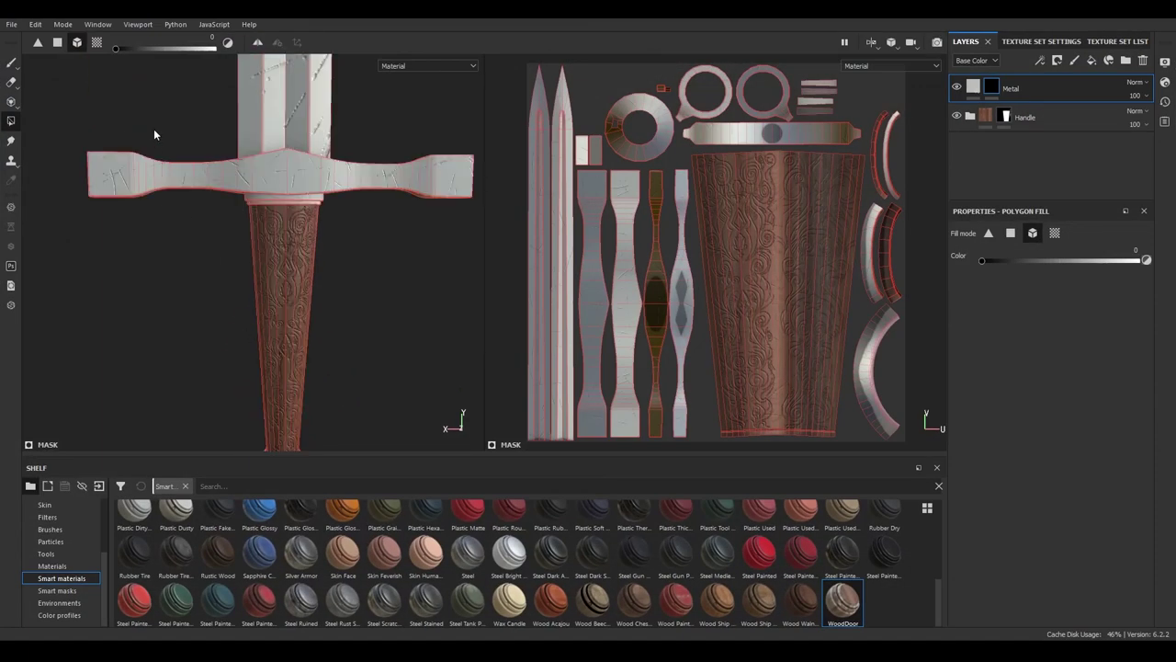
left_click_drag(154, 135, 181, 192, "alt")
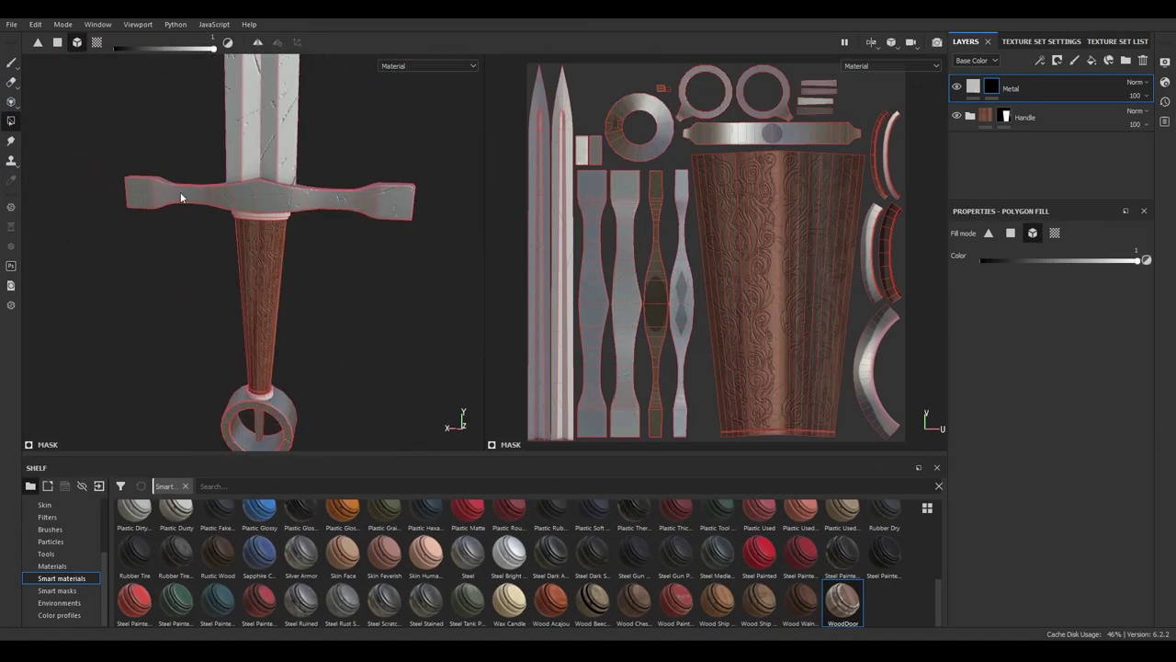
Try a dark grey, lower-roughness finish on the Metal layer, then undo it
left_click(973, 87)
left_click(1047, 514)
left_click_drag(1029, 455, 1000, 456)
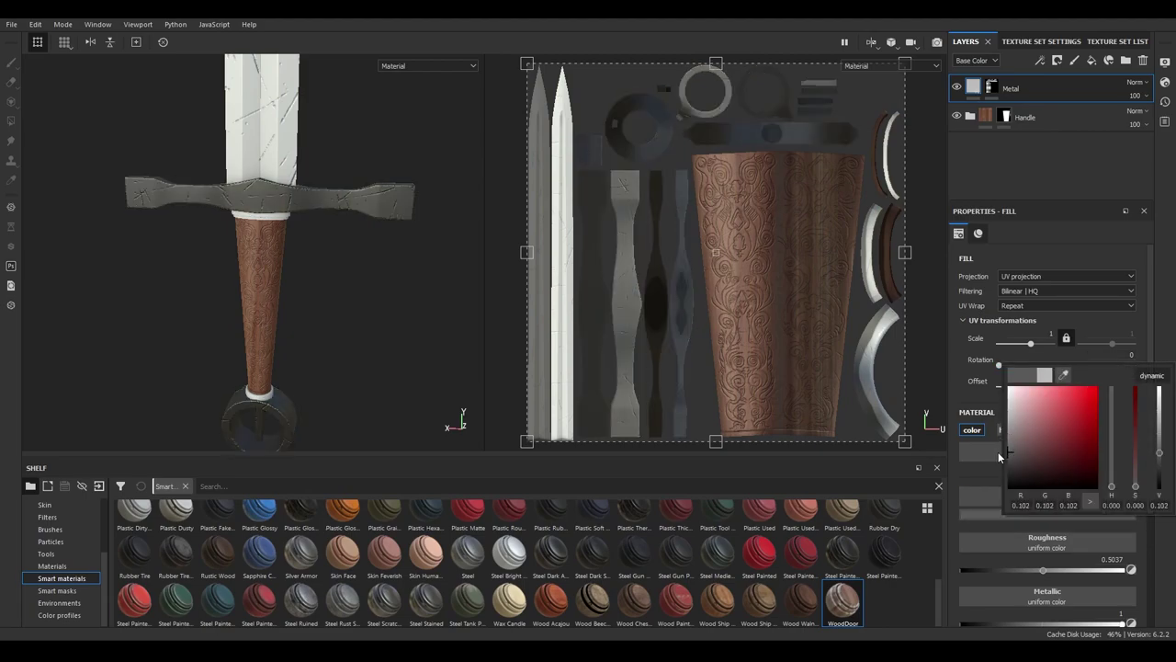
left_click_drag(1042, 570, 1020, 569)
left_click_drag(396, 299, 368, 316, "alt")
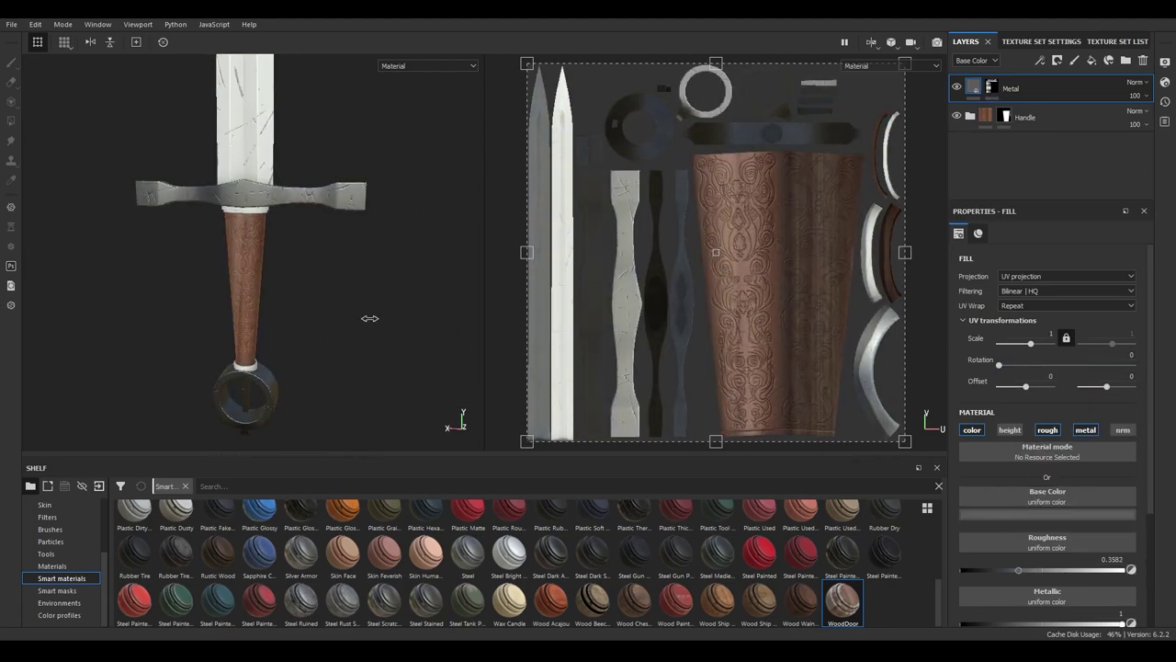
right_click_drag(368, 315, 245, 257, "alt")
key("ctrl+z")
key("ctrl+z")
key("ctrl+z")
Add Iron Grinded as a black-masked fill layer with a dark grey metal colour
left_click(53, 565)
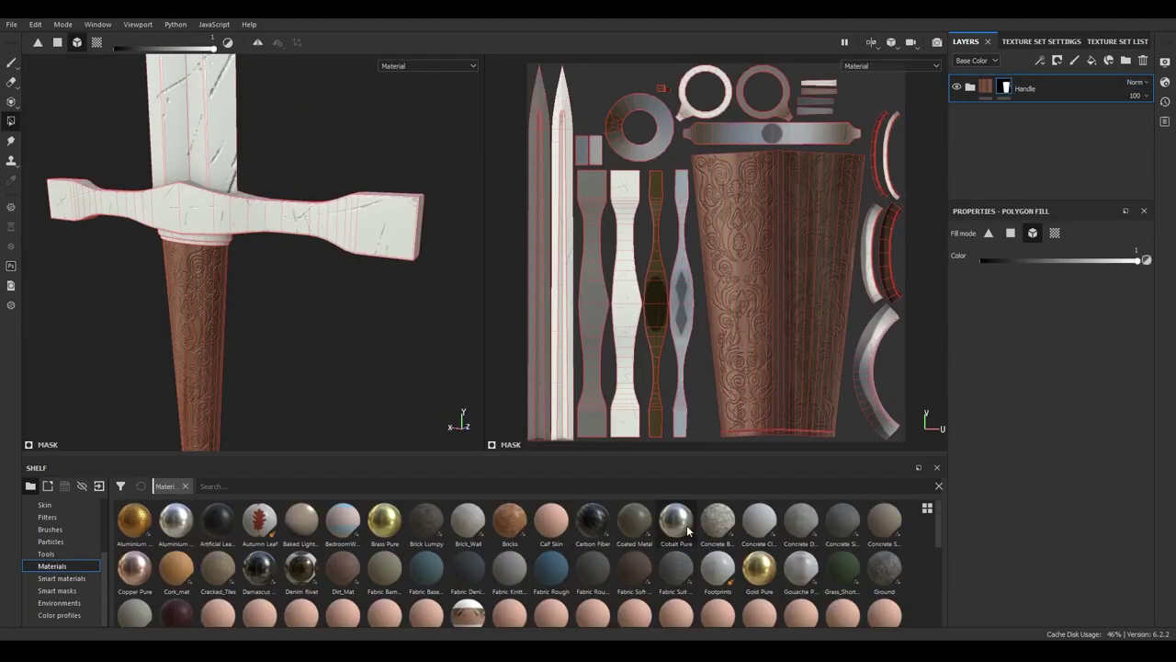
scroll(482, 548, "down", 3)
left_click_drag(425, 536, 1003, 93)
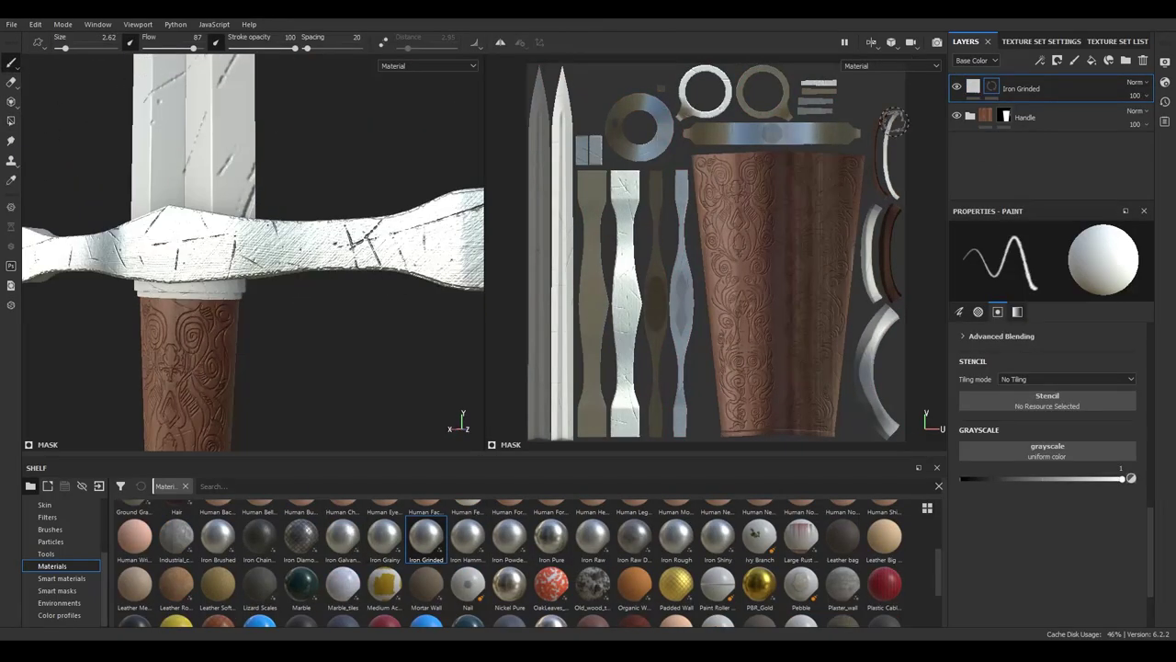
left_click(1038, 547)
left_click(1029, 473)
left_click_drag(1027, 474, 1010, 496)
Lower the guard finish's grinding intensity and frame the whole sword
left_click_drag(316, 283, 307, 317, "alt")
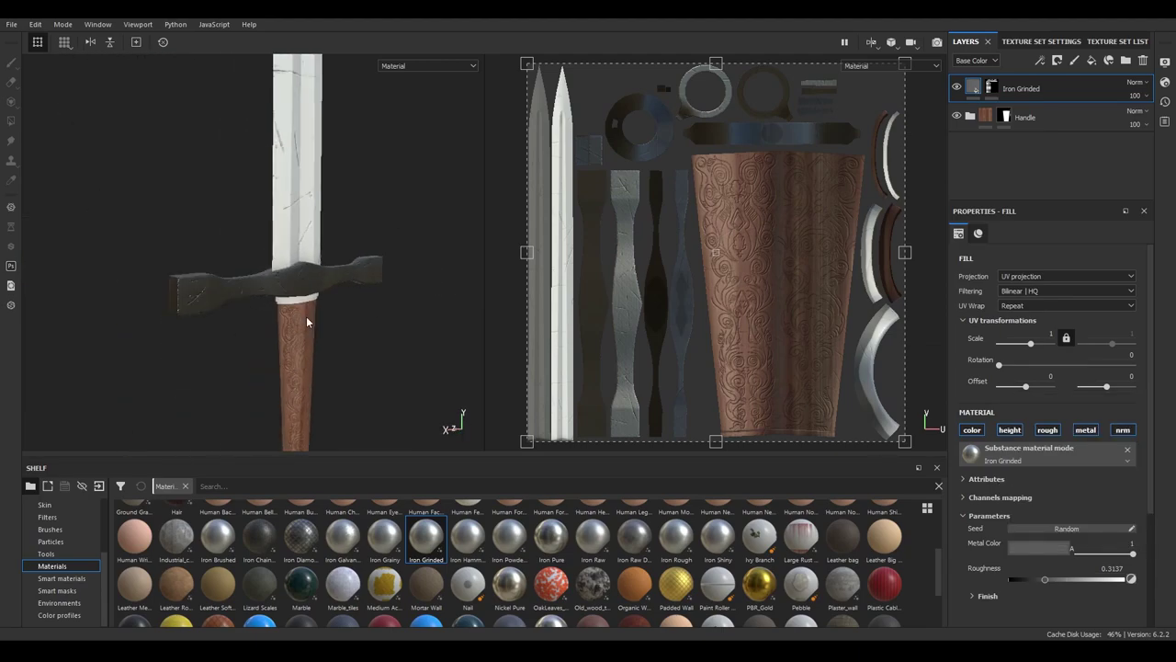
left_click_drag(368, 275, 445, 279, "alt")
scroll(967, 491, "down", 2)
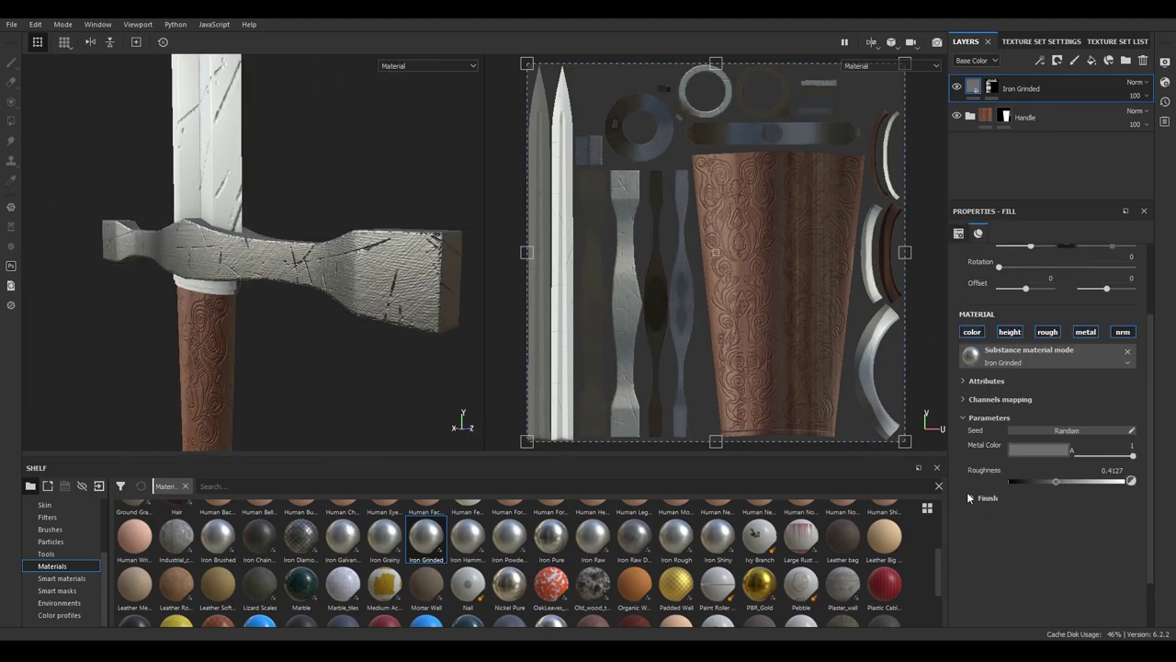
left_click_drag(991, 549, 983, 551)
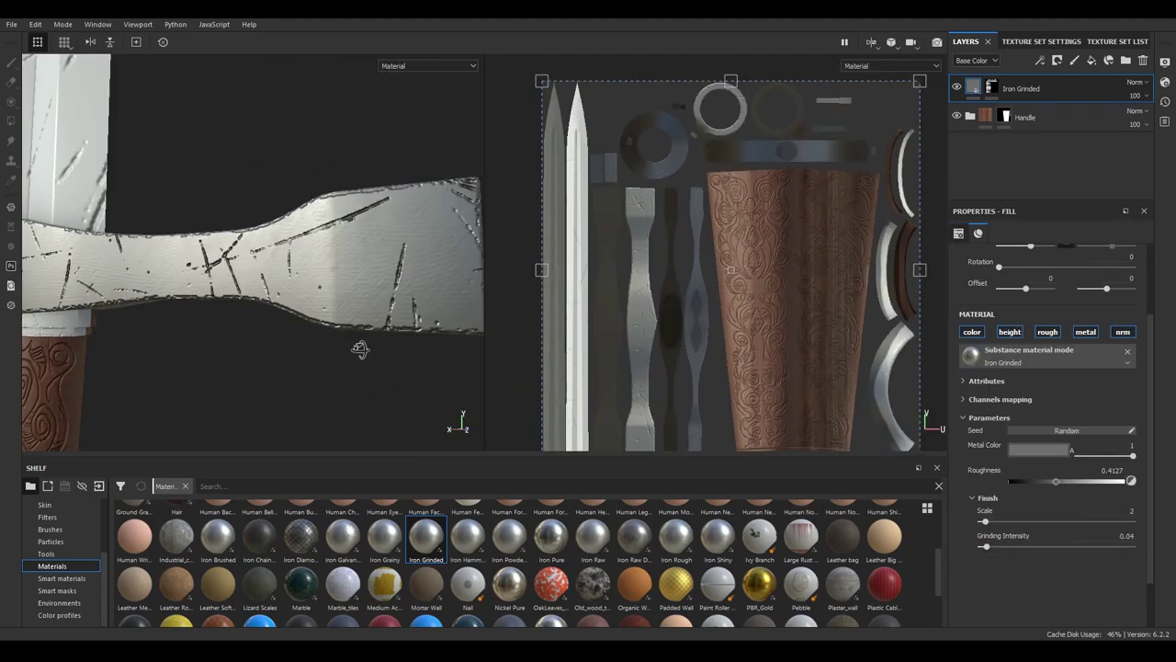
key("f")
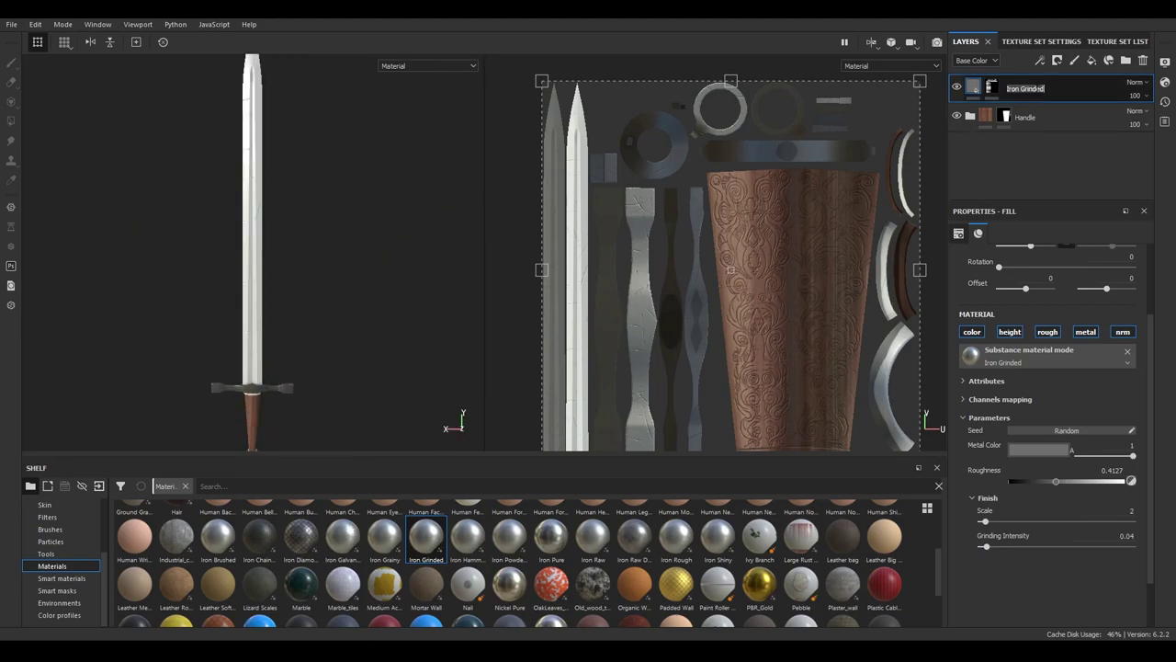
scroll(316, 232, "up", 3)
Add a new fill layer named Bronze with Brass Pure material and a black mask
left_click(1091, 60)
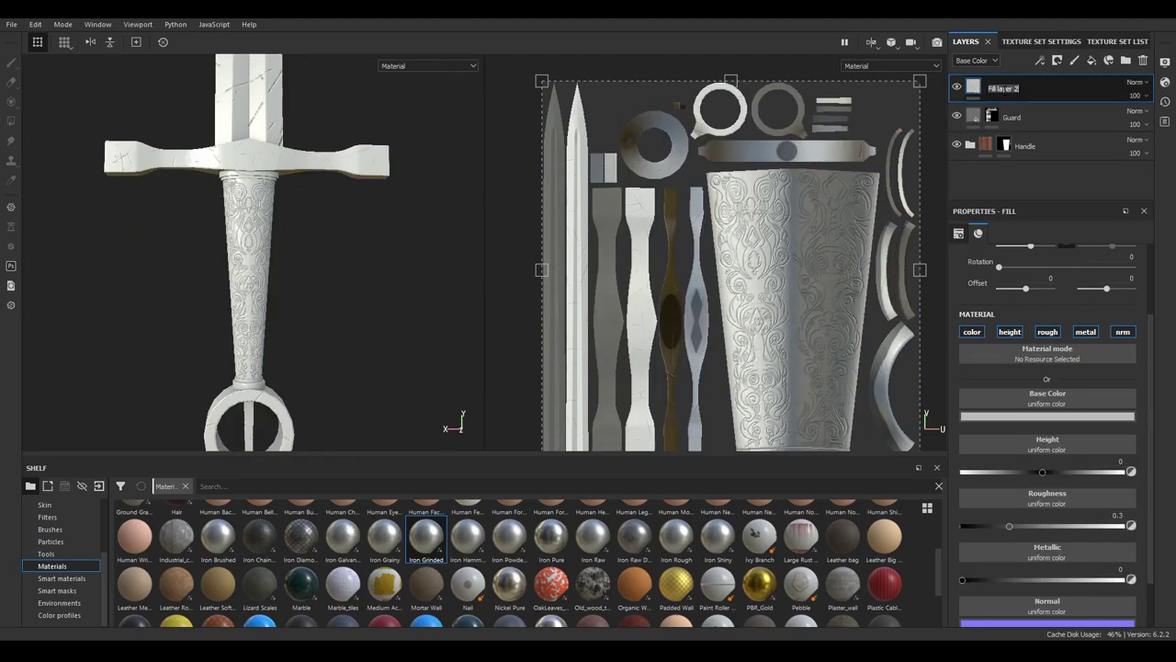
type("ze")
key("Return")
scroll(513, 536, "up", 5)
left_click_drag(1067, 83, 1068, 88)
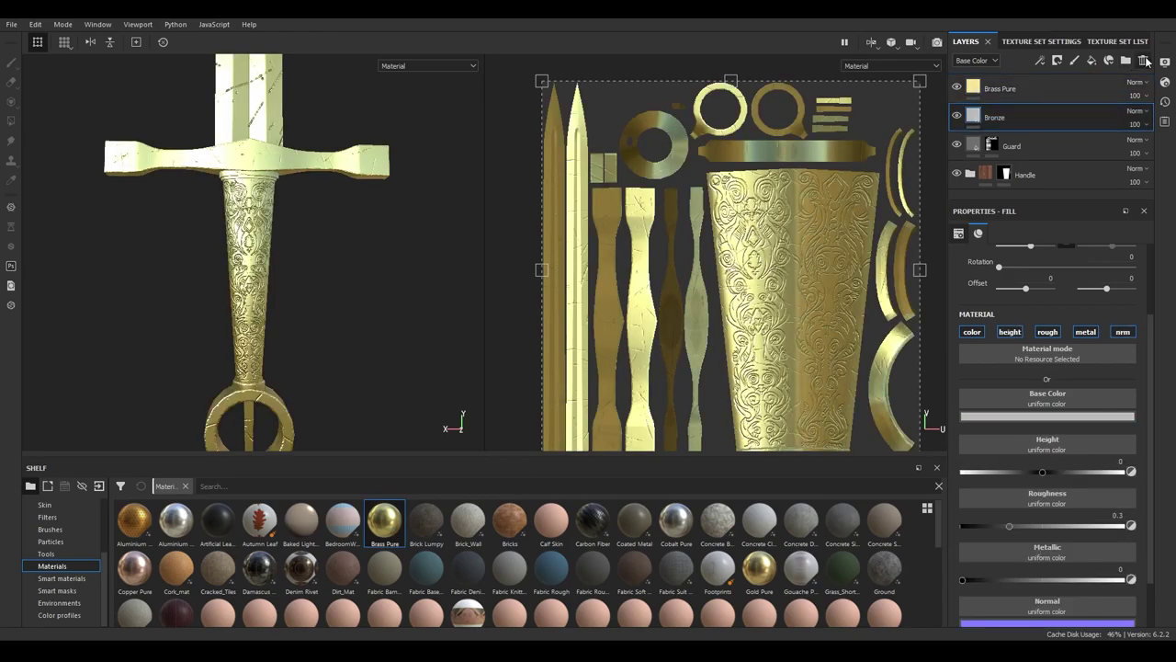
key("4")
Fill the grip's top ring and arc UV pieces with brass and adjust its base colour
left_click(95, 44)
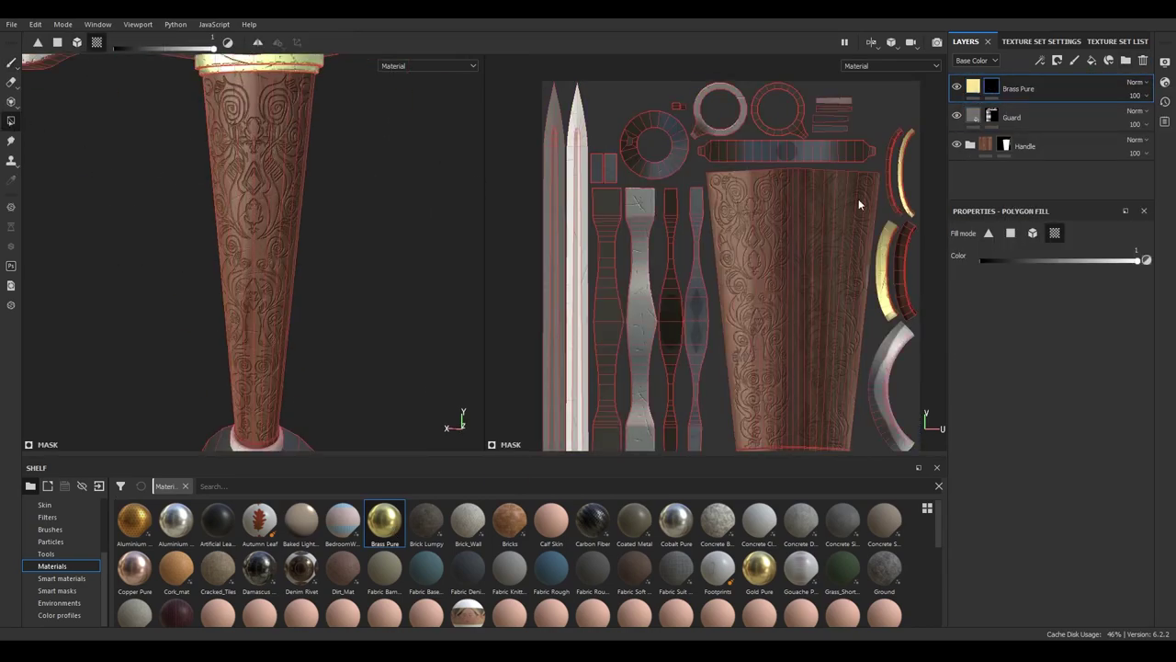
left_click_drag(307, 145, 526, 171, "alt")
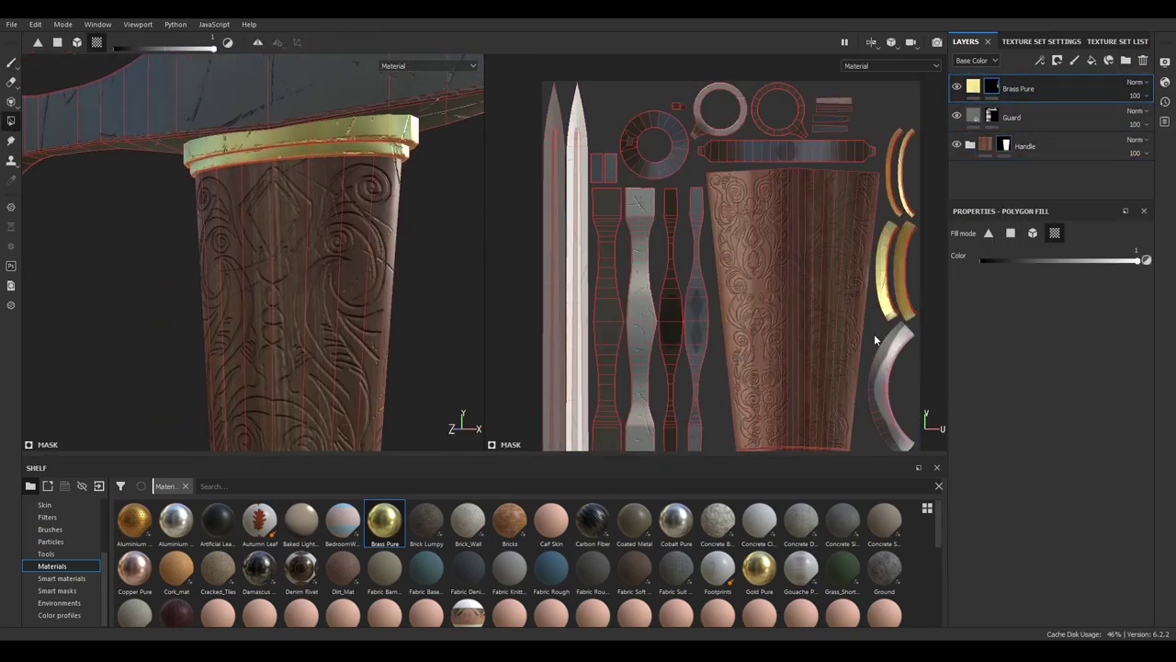
left_click(896, 382)
key("1")
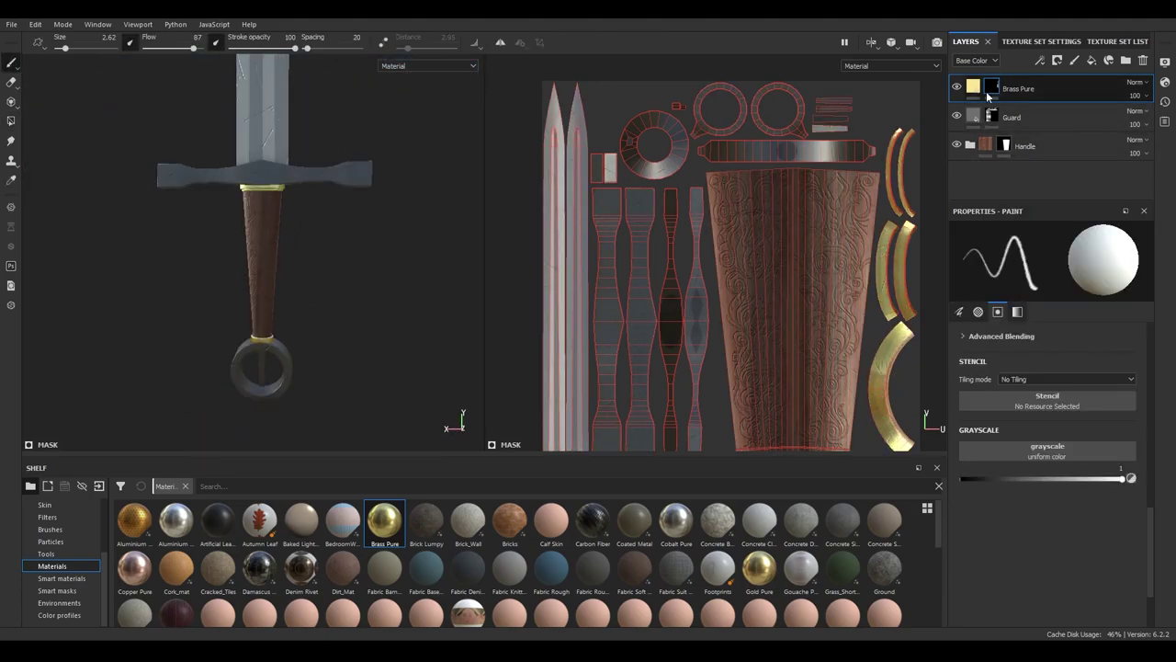
left_click(988, 92)
left_click(1048, 417)
left_click_drag(341, 333, 187, 173, "alt")
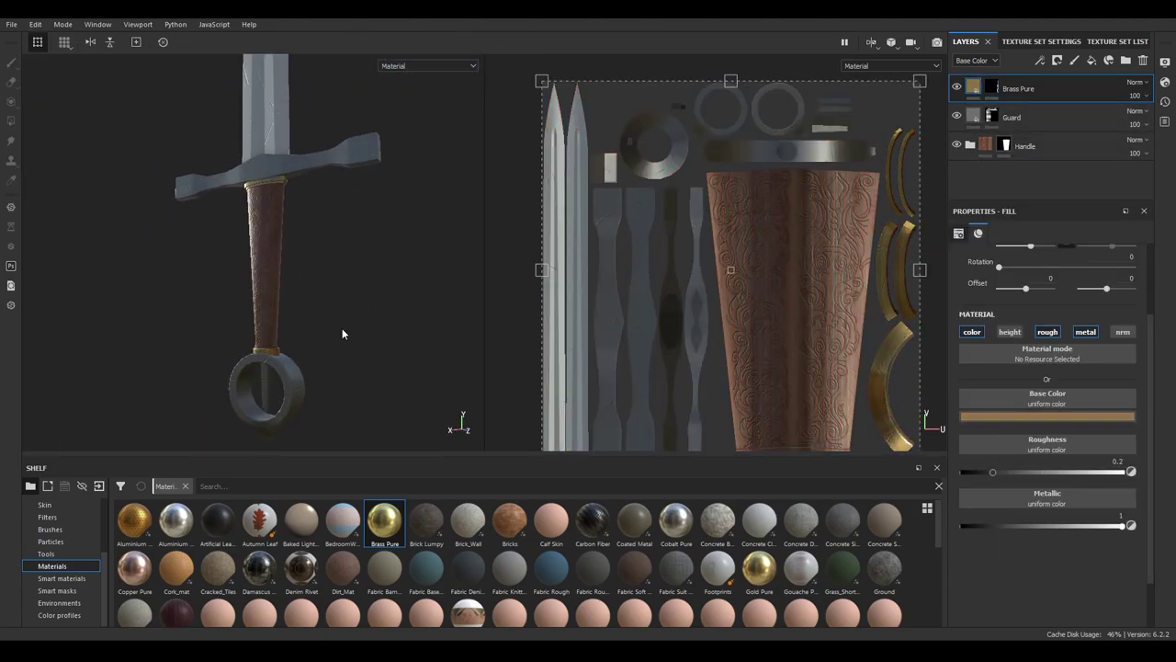
Add a fill layer named Blade, try Damascus Steel on it, then undo
left_click(1091, 60)
double_click(1020, 88)
type("Blade")
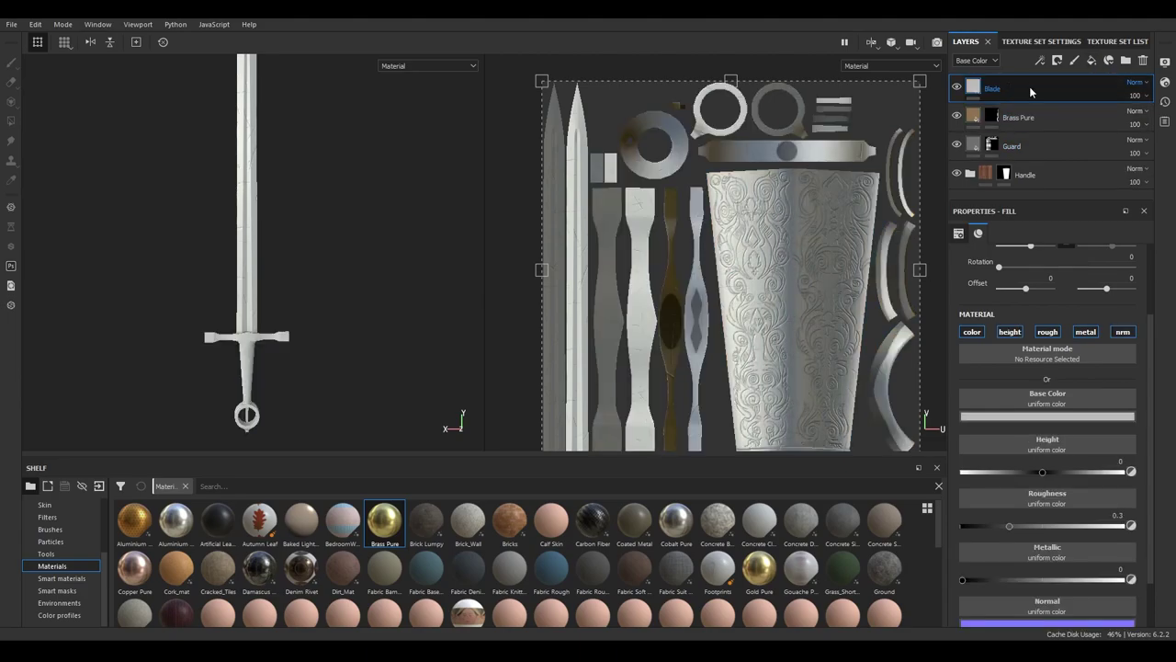
key("Return")
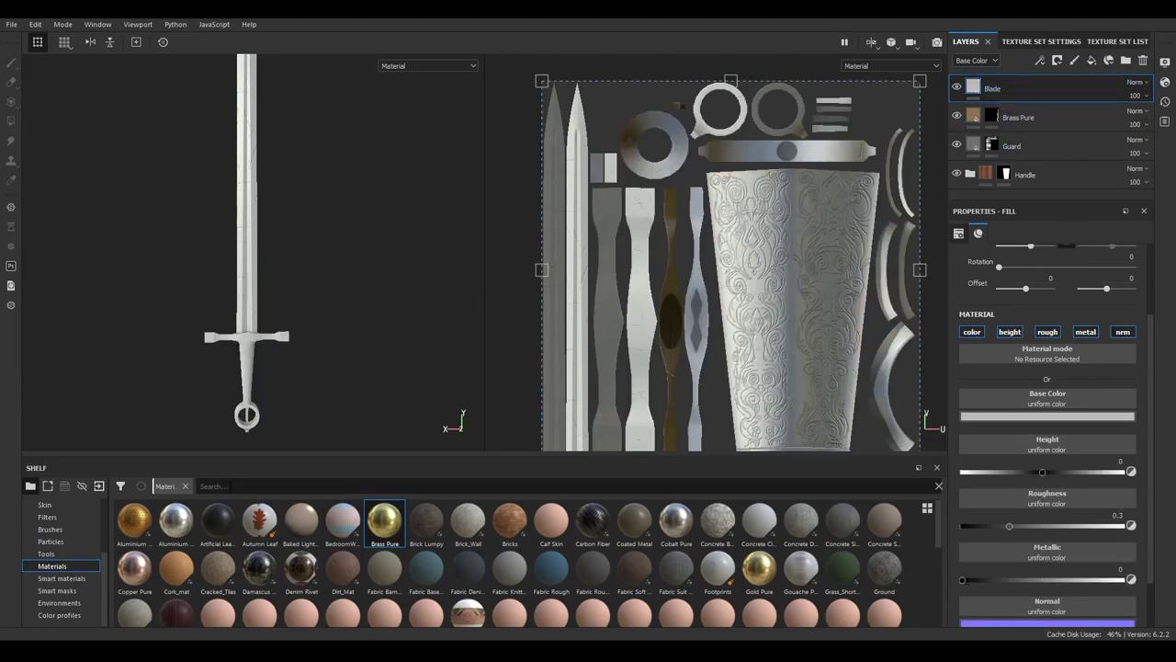
left_click(259, 577)
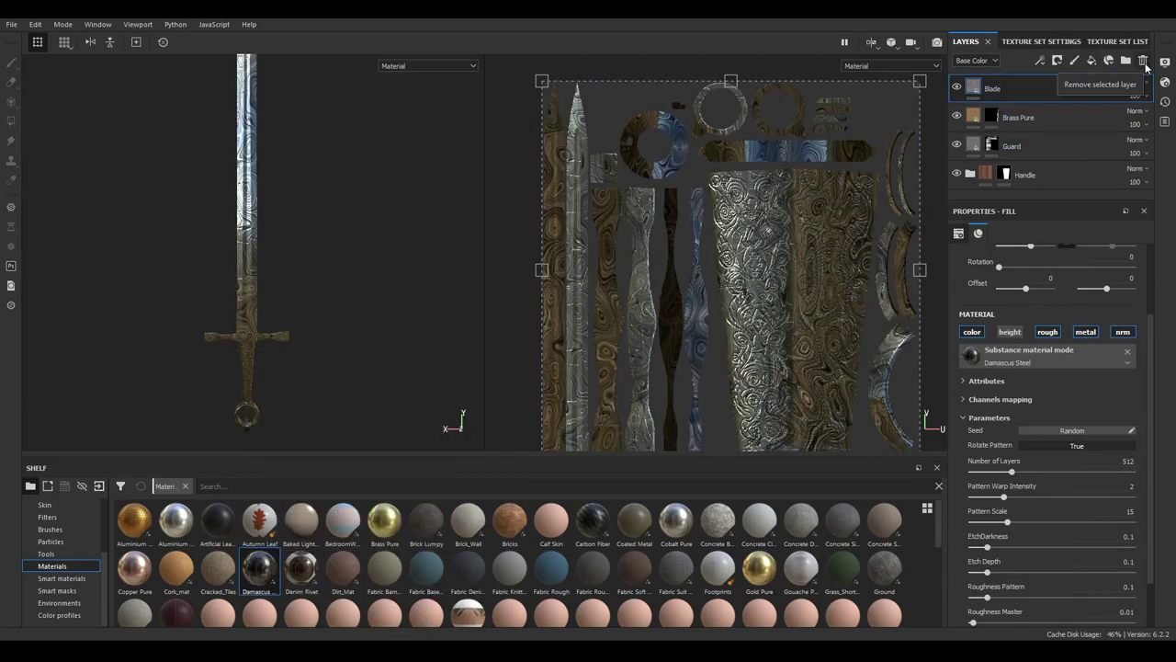
scroll(380, 294, "up", 3)
key("ctrl+z")
key("ctrl+z")
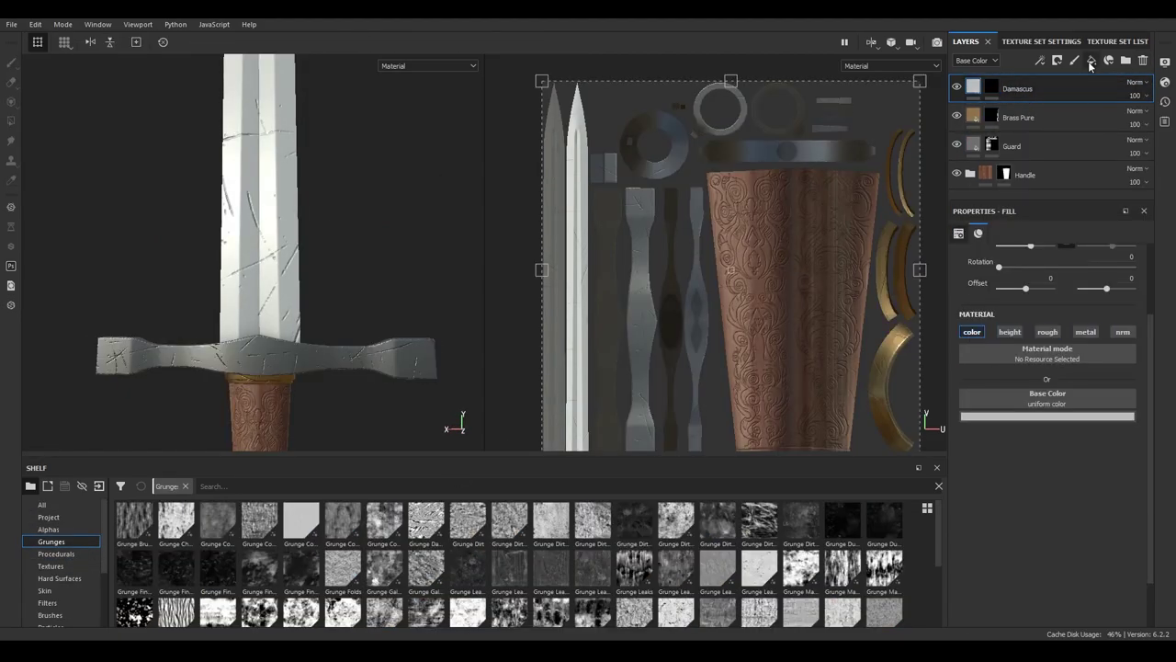
Create a Damascus folder and darken its base layer colour to near black
left_click(1125, 60)
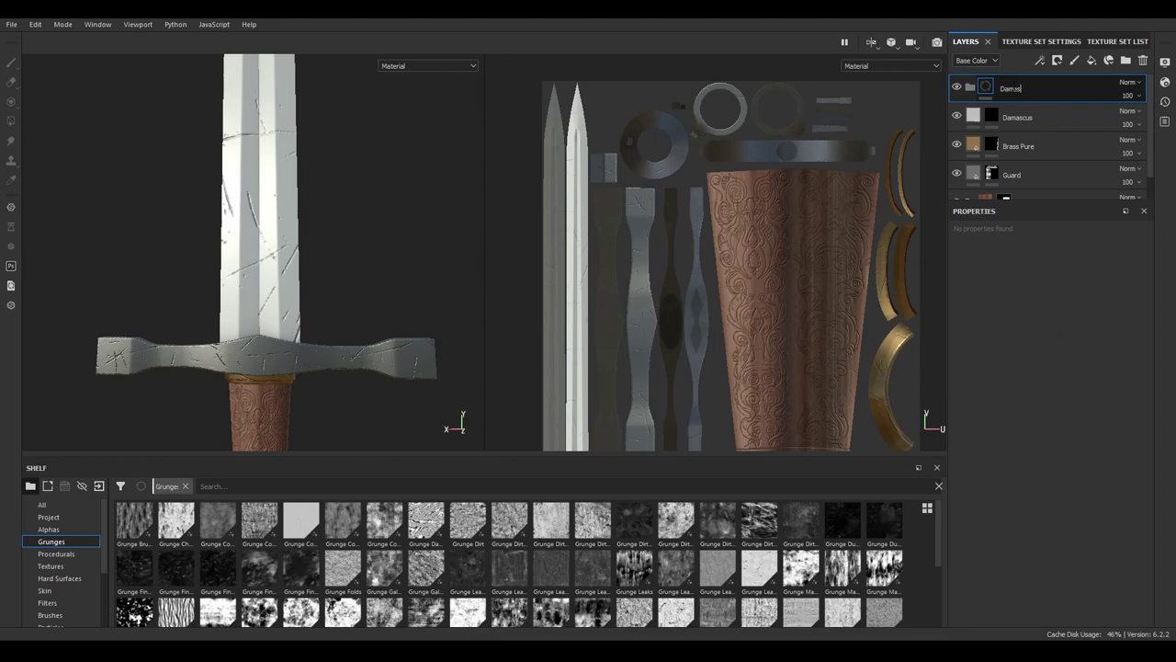
type("cus")
left_click(1044, 123)
left_click(1019, 101)
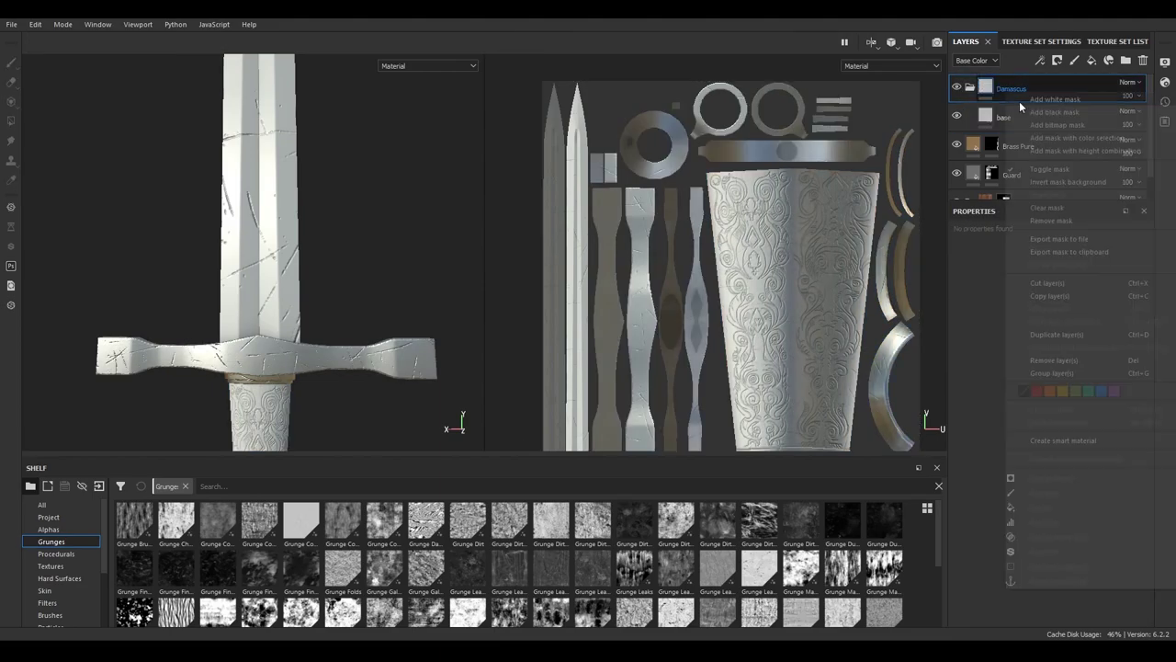
left_click(988, 118)
left_click(1048, 416)
left_click(1011, 515)
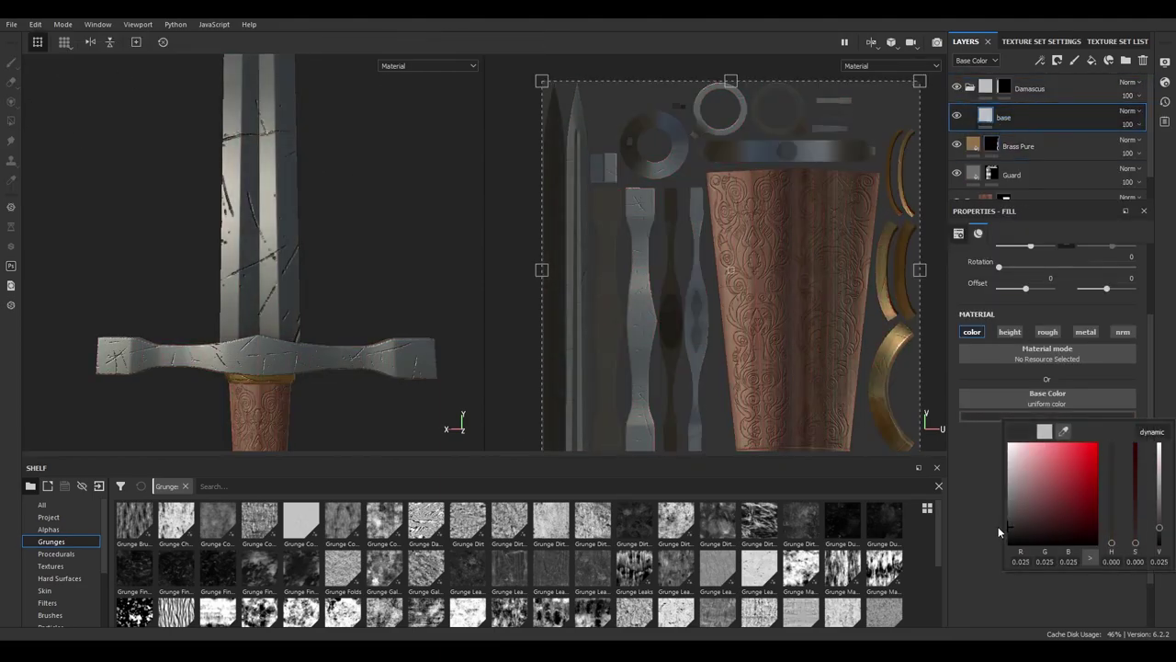
left_click_drag(331, 236, 388, 235, "alt")
Add Fill layer 2 with a black mask and a fill effect, adjusting its settings
left_click(1092, 59)
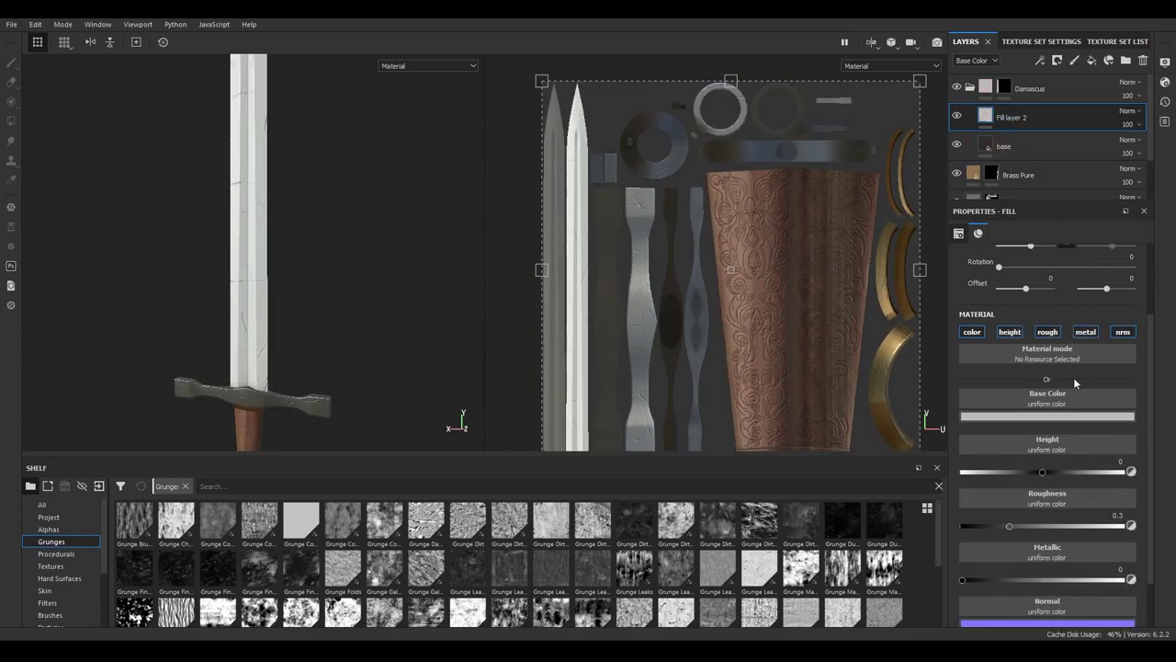
left_click(1010, 332)
left_click(1123, 331)
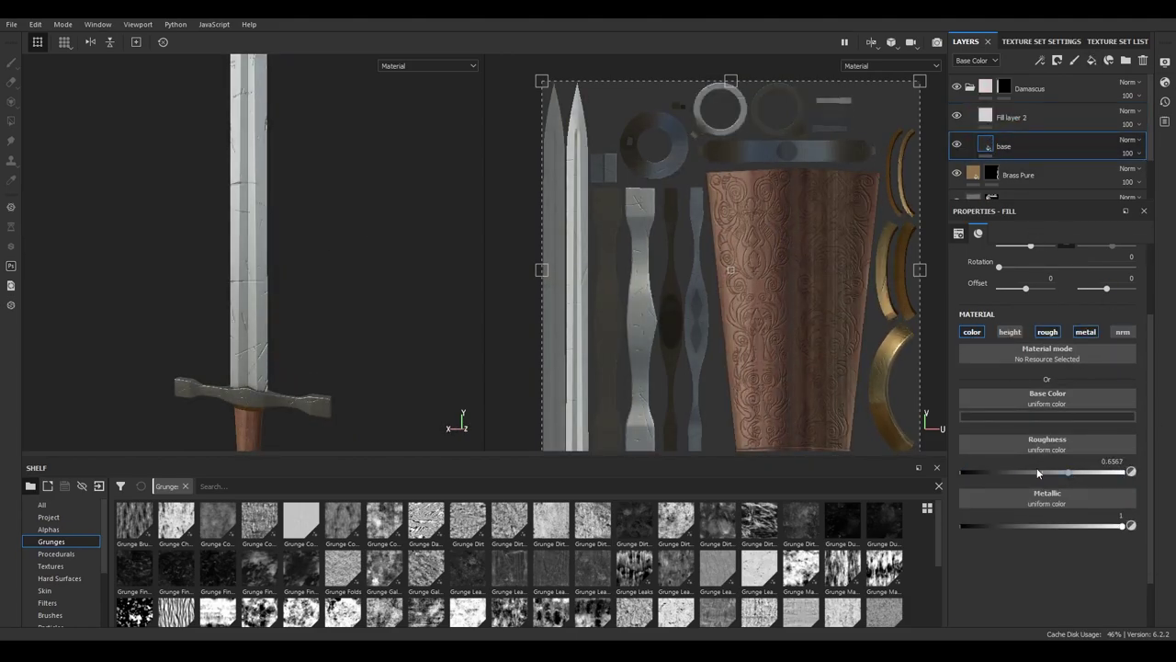
right_click(1003, 117)
left_click(1039, 386)
left_click(56, 553)
scroll(496, 548, "down", 5)
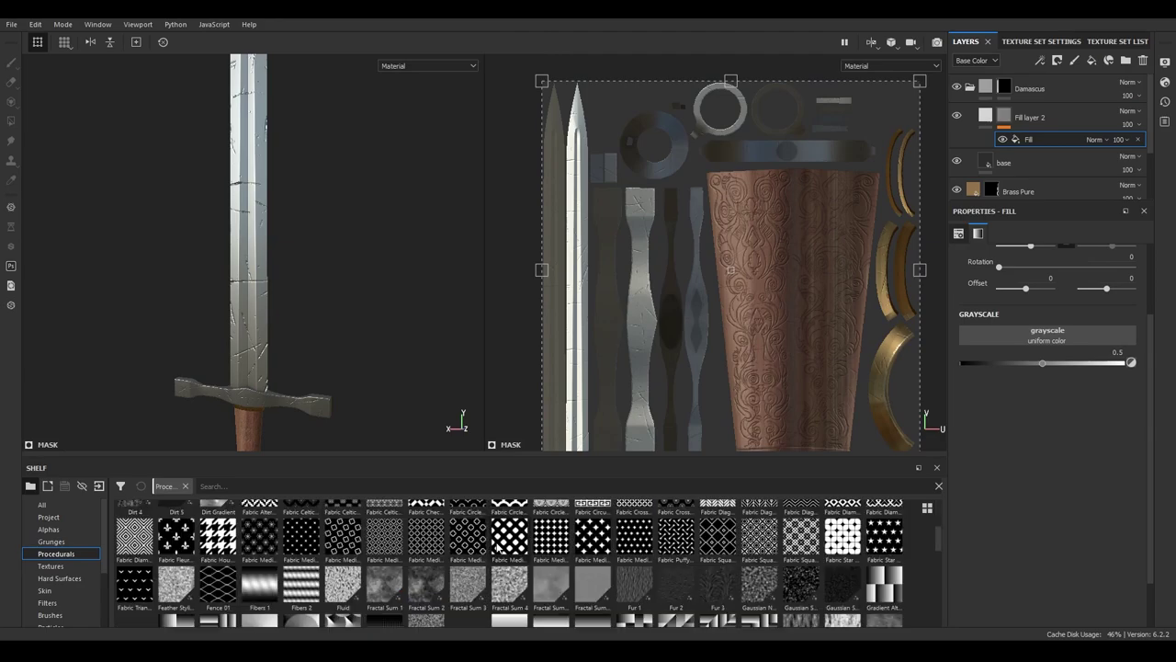
scroll(497, 548, "down", 5)
left_click_drag(937, 611, 913, 523)
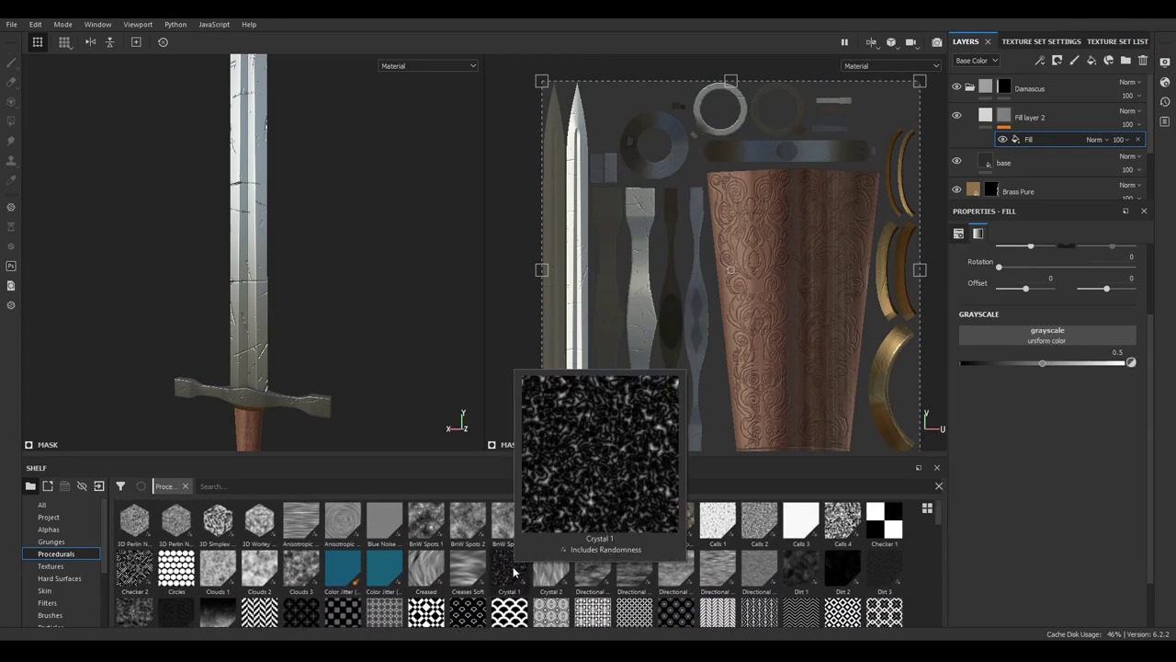
left_click_drag(938, 522, 931, 554)
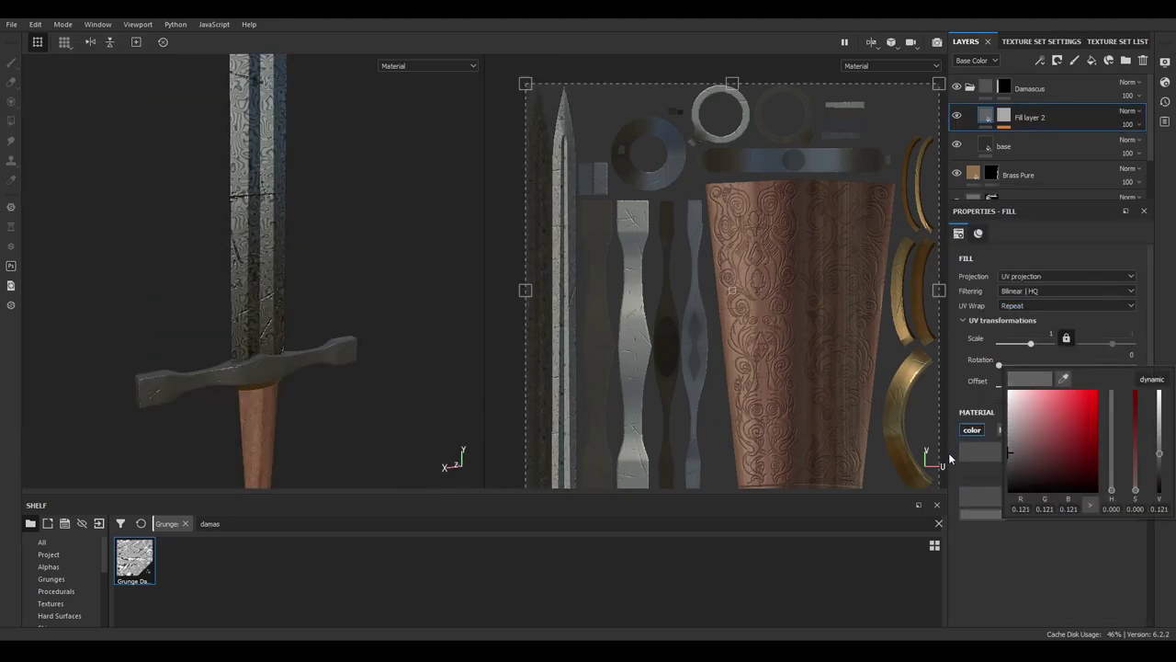
Inspect the patterned blade, then delete the Damascus folder and base layer
key("f")
mouse_move(211, 241)
right_mouse_down("alt")
mouse_move(323, 266)
mouse_move(389, 317)
mouse_move(344, 340)
right_mouse_up("alt")
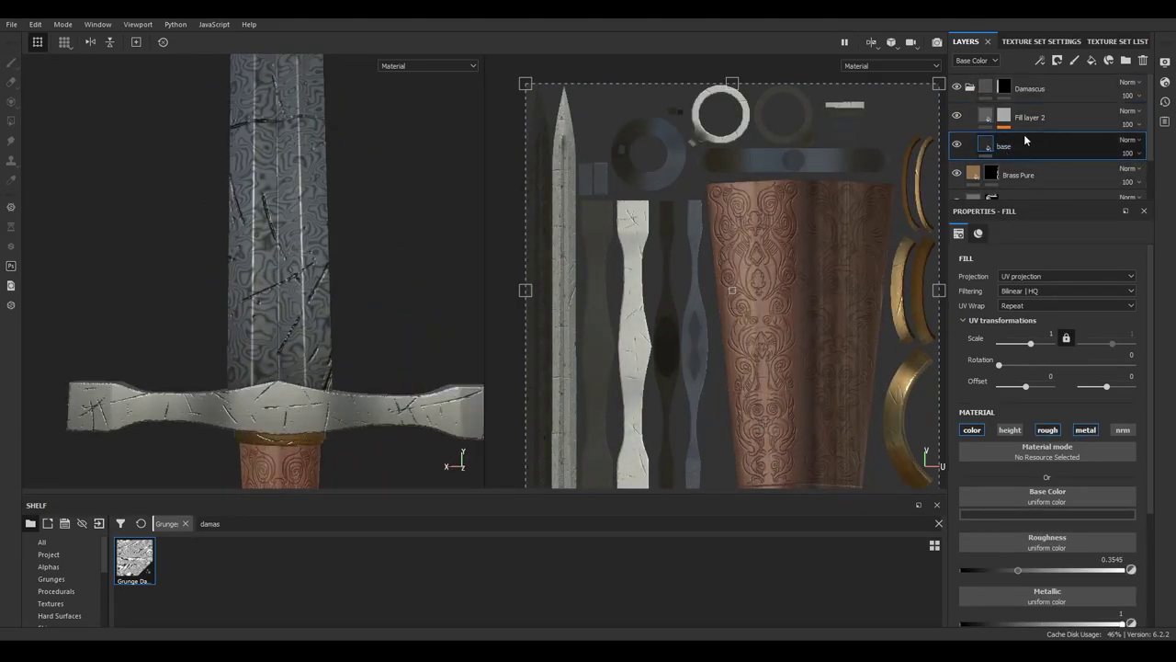
mouse_move(379, 183)
right_mouse_down("alt")
mouse_move(288, 209)
mouse_move(86, 188)
right_mouse_up("alt")
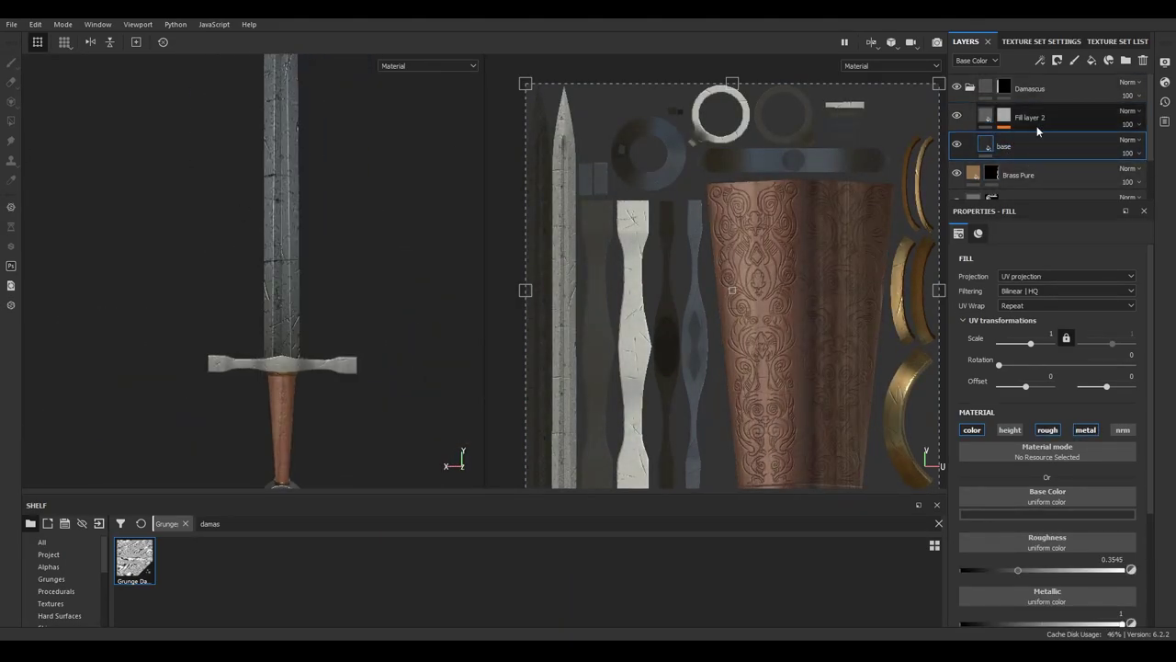
left_click_drag(1036, 126, 1001, 57)
Disable height, roughness and normal channels and add a black mask with Metal Edge Wear
left_click(1010, 429)
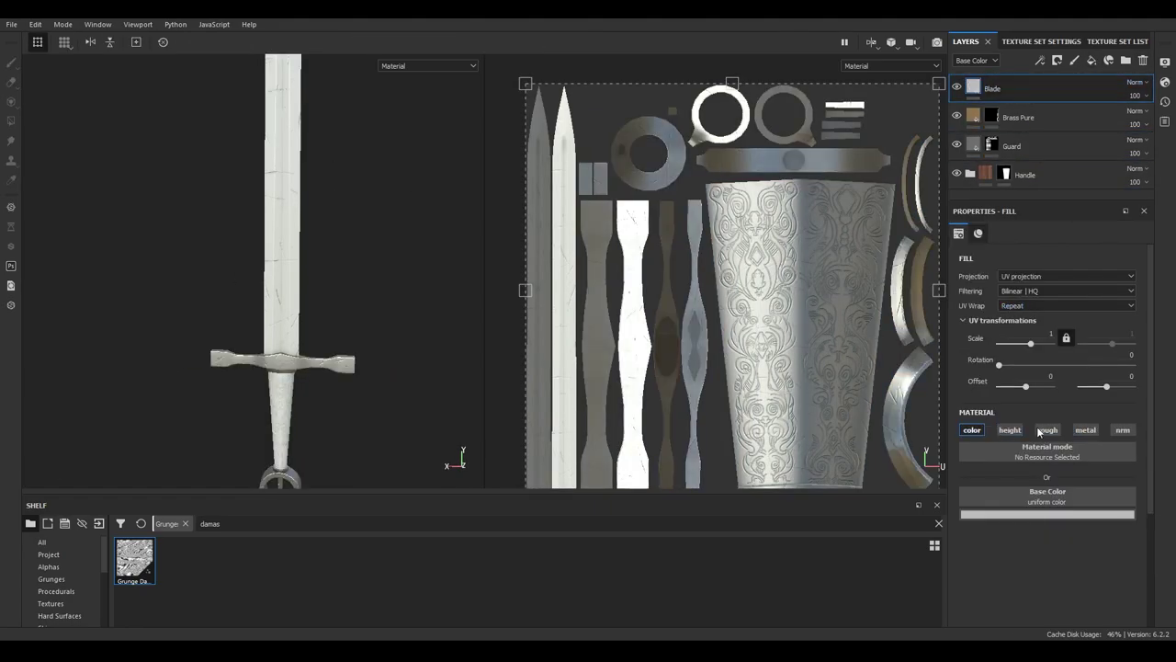
left_click(1047, 429)
left_click(1122, 429)
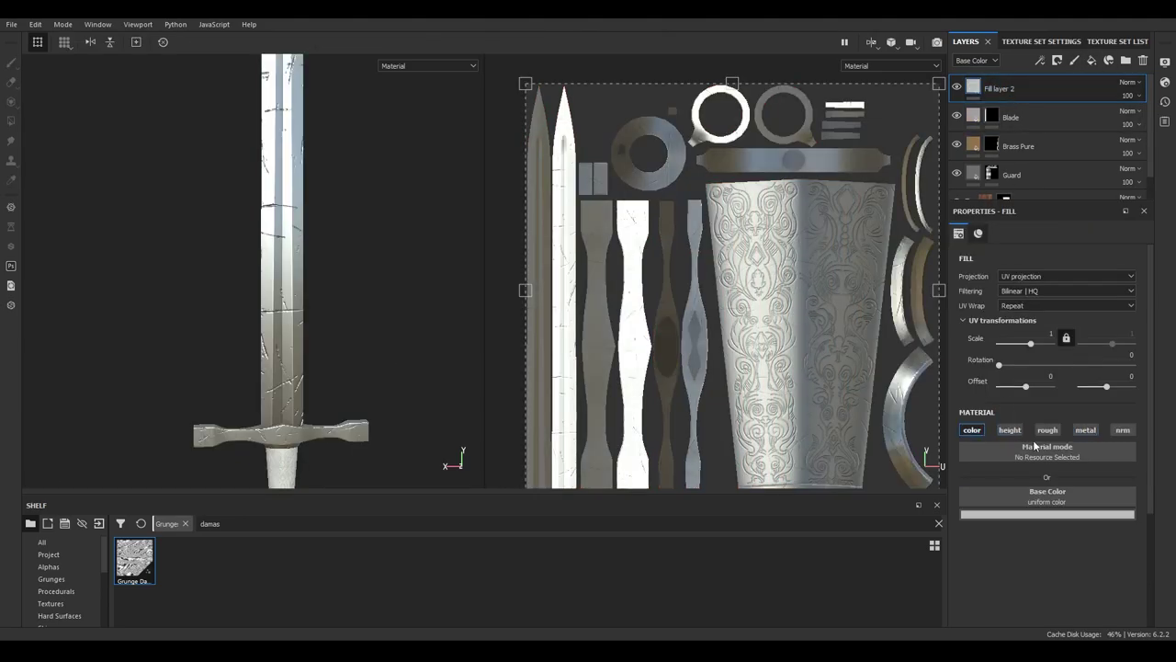
right_click(992, 87)
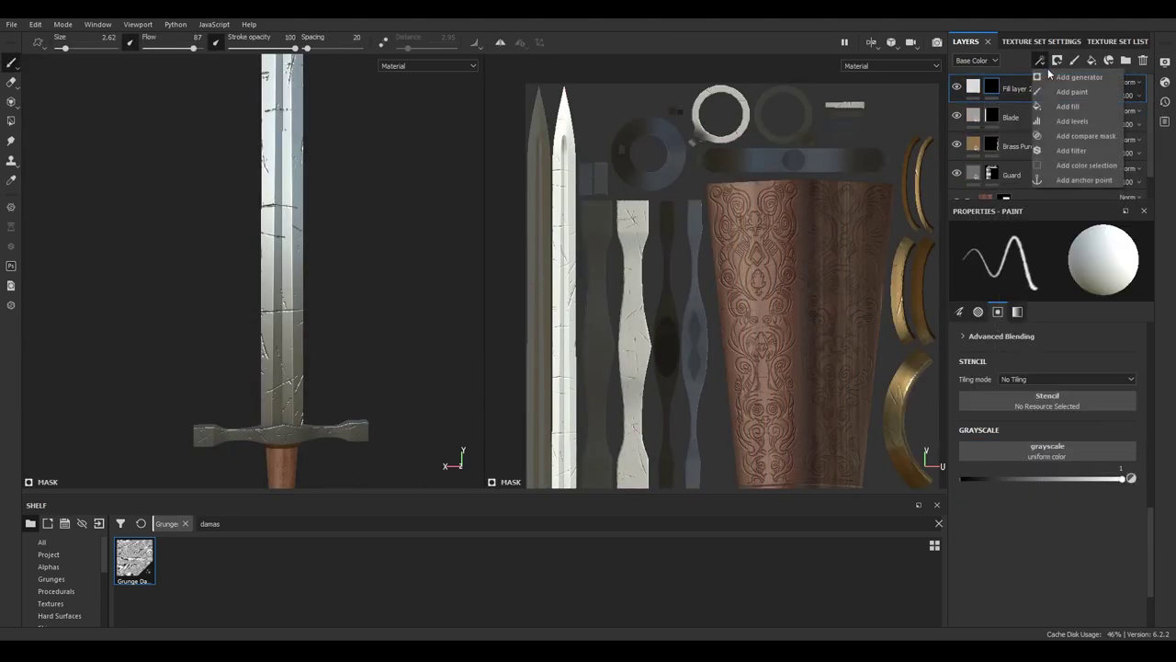
left_click(1038, 147)
left_click(1080, 373)
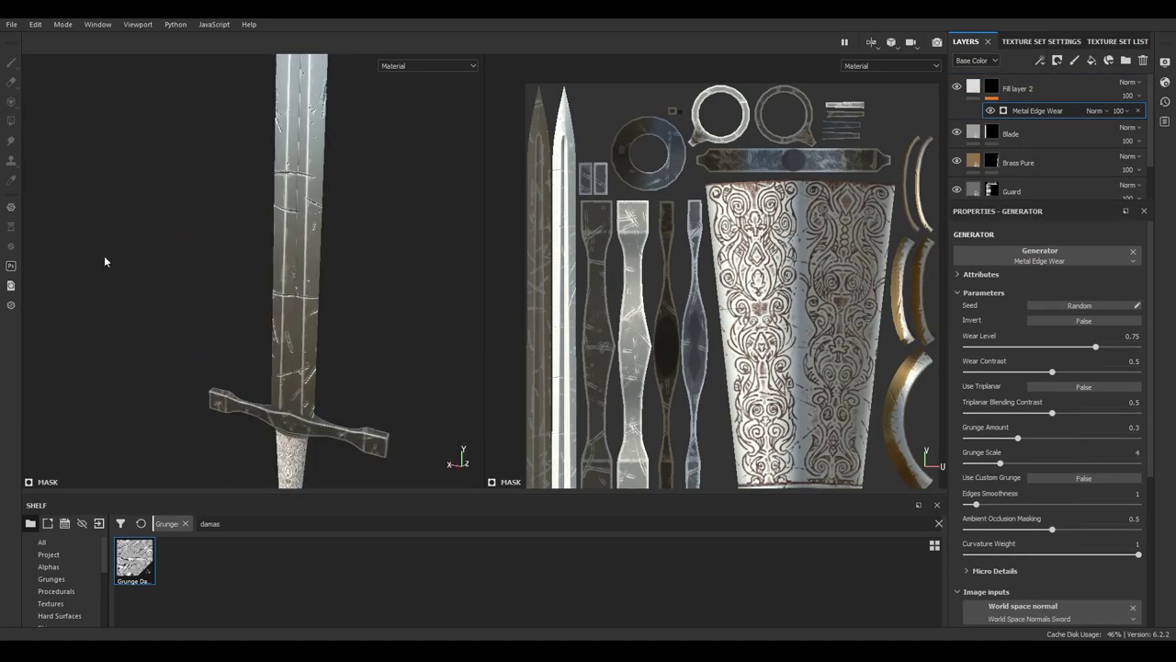
Lower edge wear level to about 0.5 with triplanar projection and lower blending contrast
left_click(1037, 110)
mouse_move(1066, 346)
left_mouse_down()
mouse_move(987, 354)
mouse_move(1059, 349)
left_mouse_up()
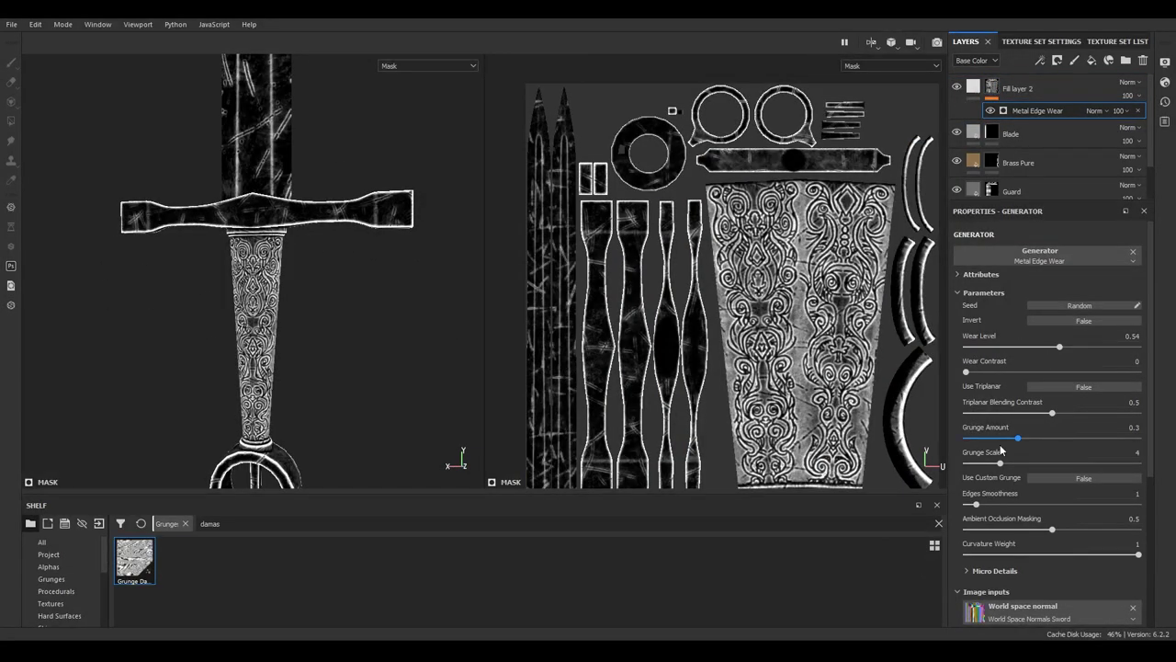
left_click(1068, 388)
left_click_drag(1034, 413, 1023, 412)
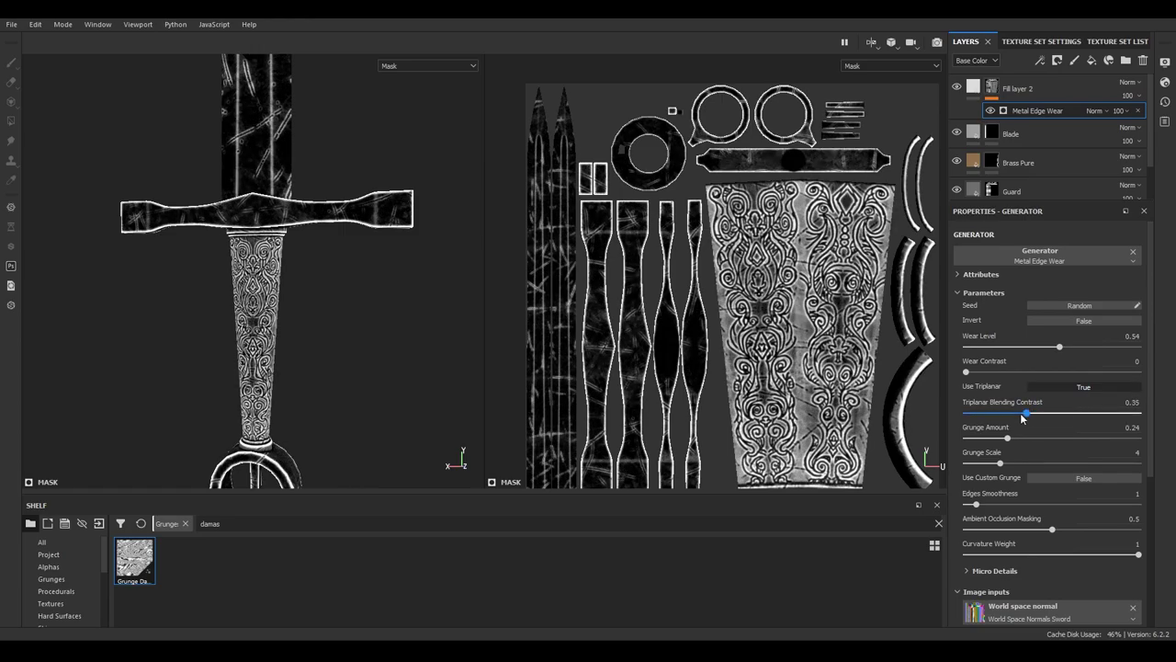
left_click_drag(1060, 347, 1056, 347)
Give the edge-wear layer a pale base colour and name it Edge wear
left_click(970, 92)
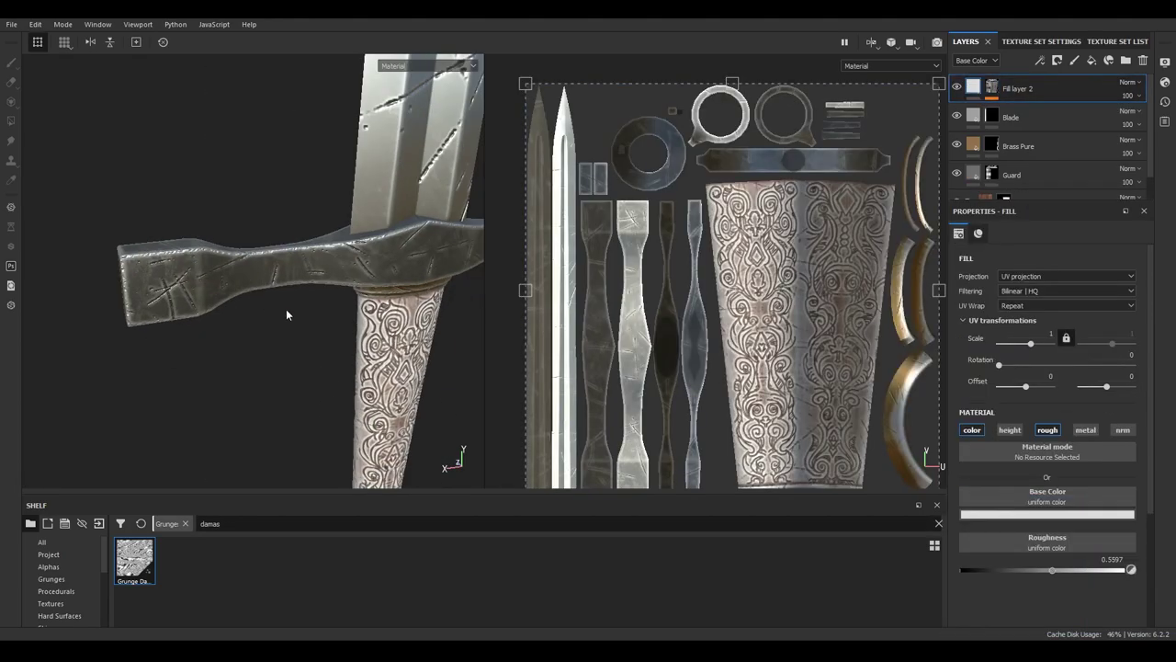
left_click_drag(286, 309, 257, 297, "alt")
left_click(1048, 515)
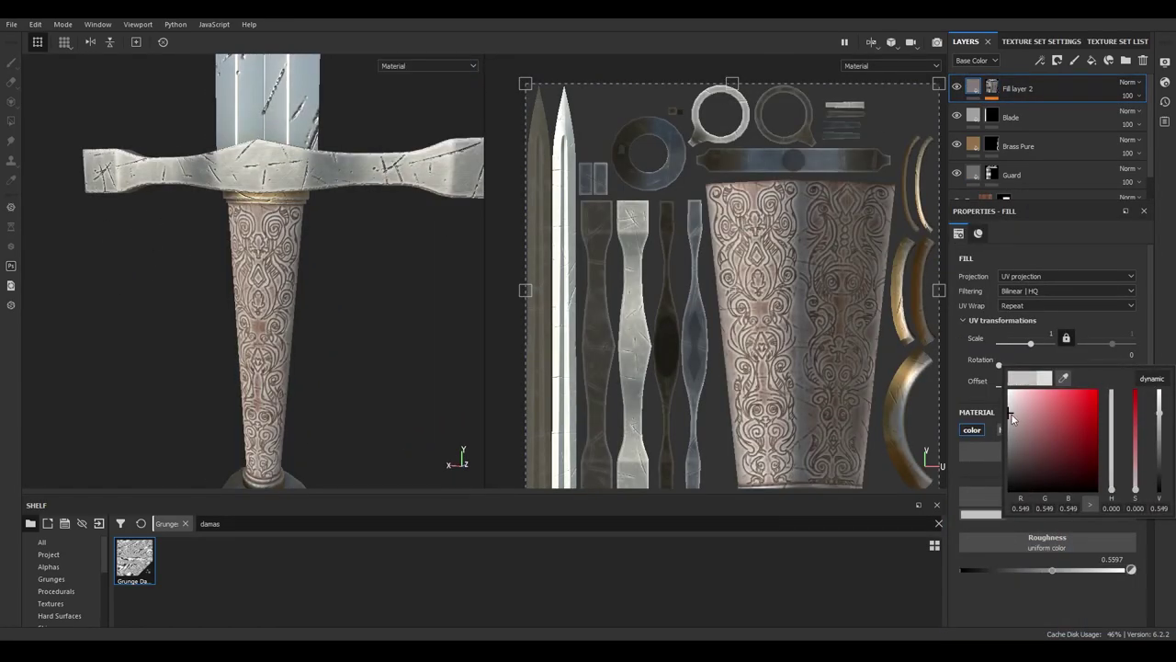
left_click_drag(1057, 432, 1029, 404)
left_click_drag(359, 263, 386, 276, "alt")
type("Edge wear")
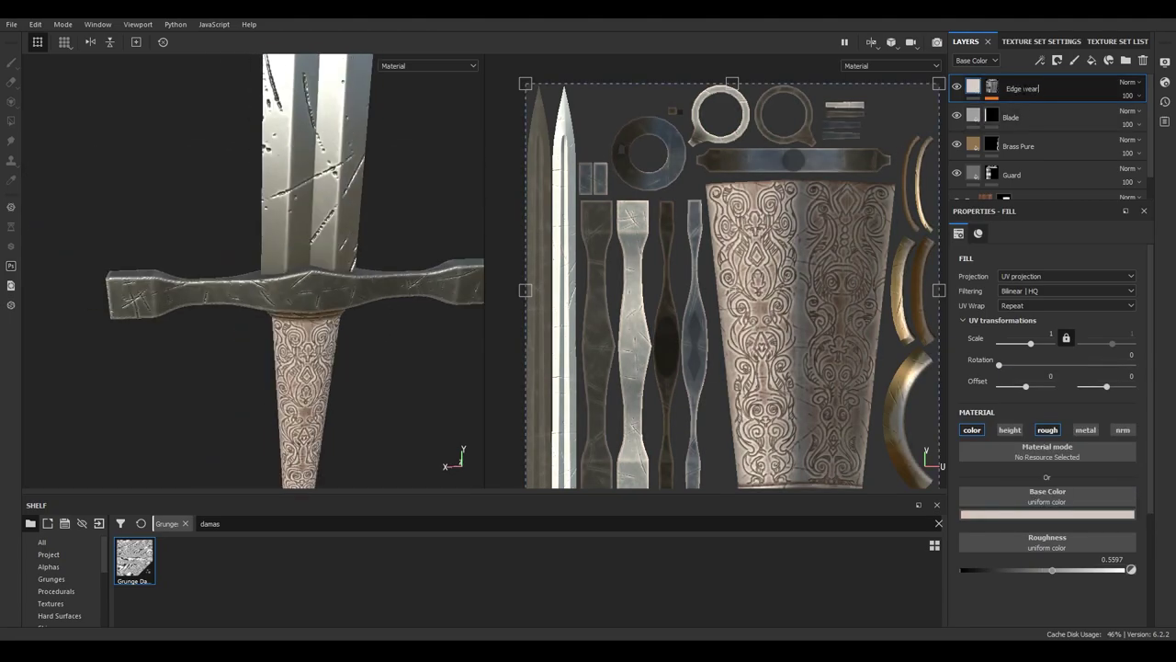
key("Return")
left_click_drag(276, 303, 205, 308, "alt")
Add a paint effect to the Edge wear mask and inspect the pommel, blade and crossguard
left_click(991, 87)
key("4")
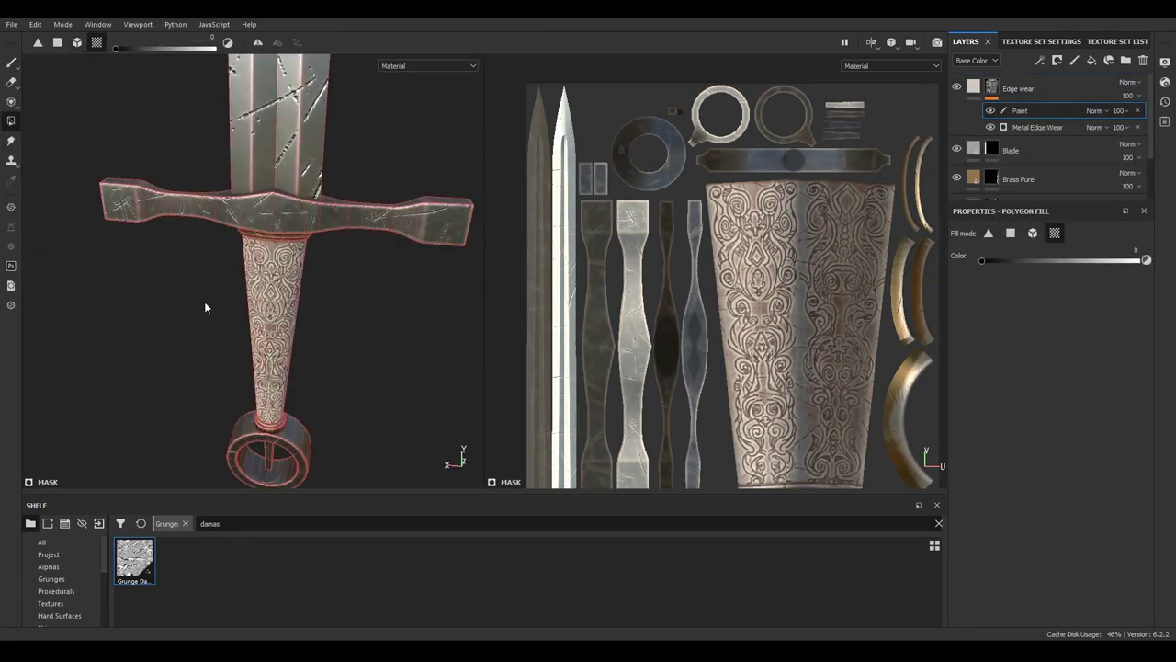
key("1")
left_click_drag(58, 273, 276, 303, "alt")
scroll(425, 364, "up", 3)
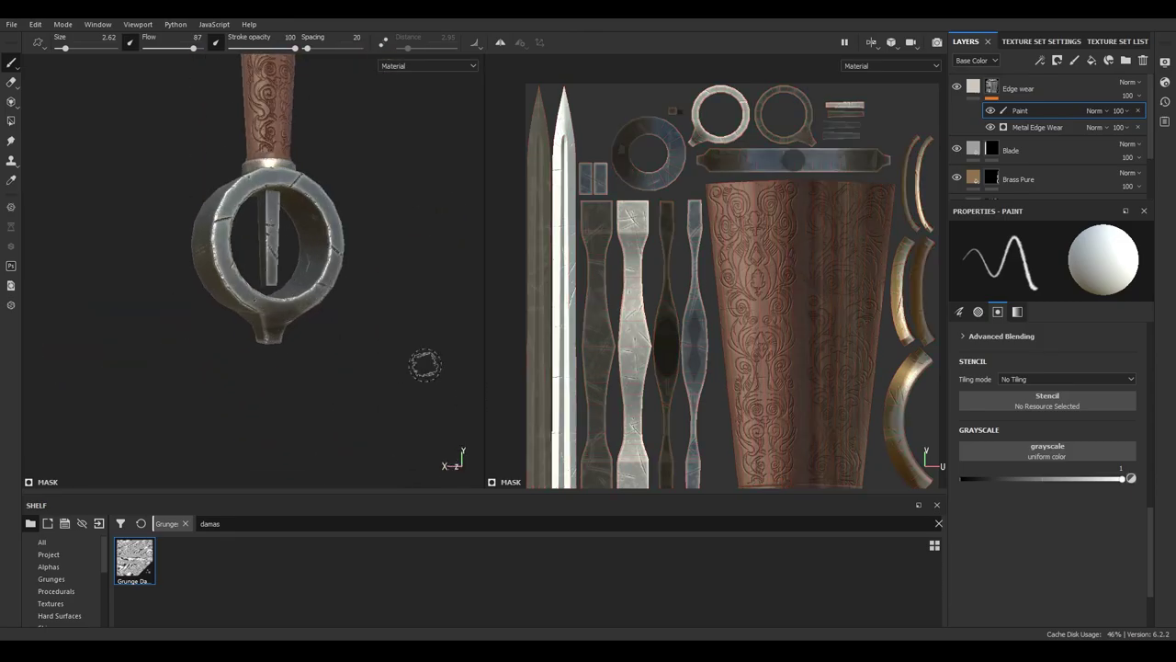
right_click_drag(424, 364, 350, 349, "shift")
left_click_drag(349, 349, 145, 234, "alt")
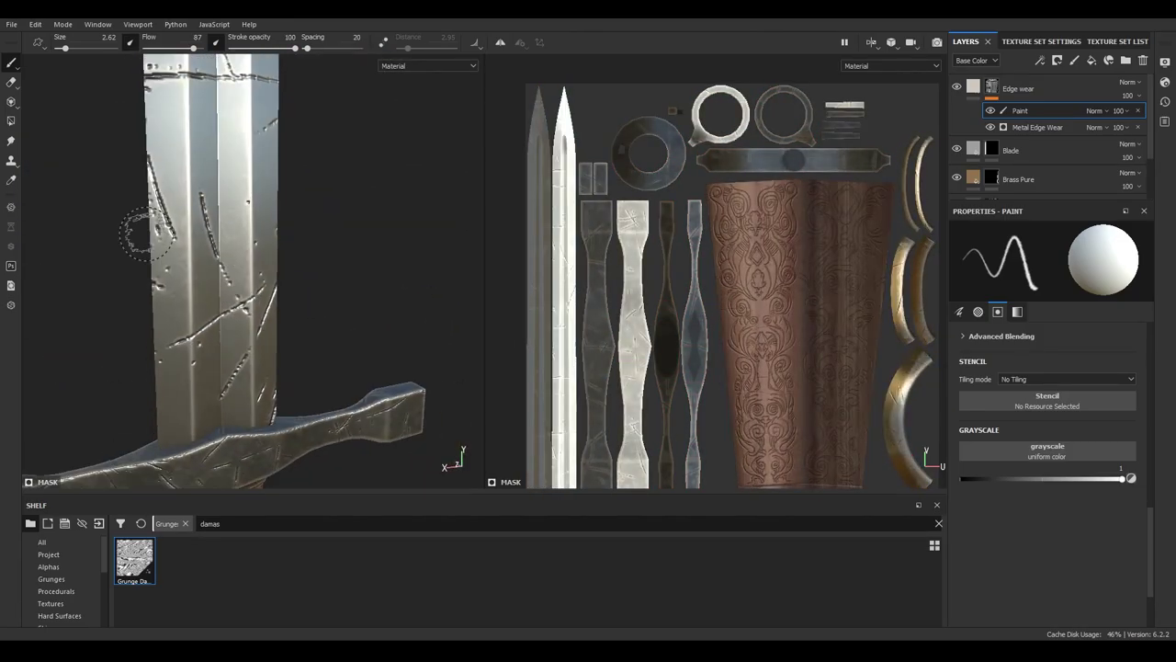
scroll(265, 304, "down", 5)
Add a new fill layer above Edge wear and browse the grunge textures
left_click(1091, 60)
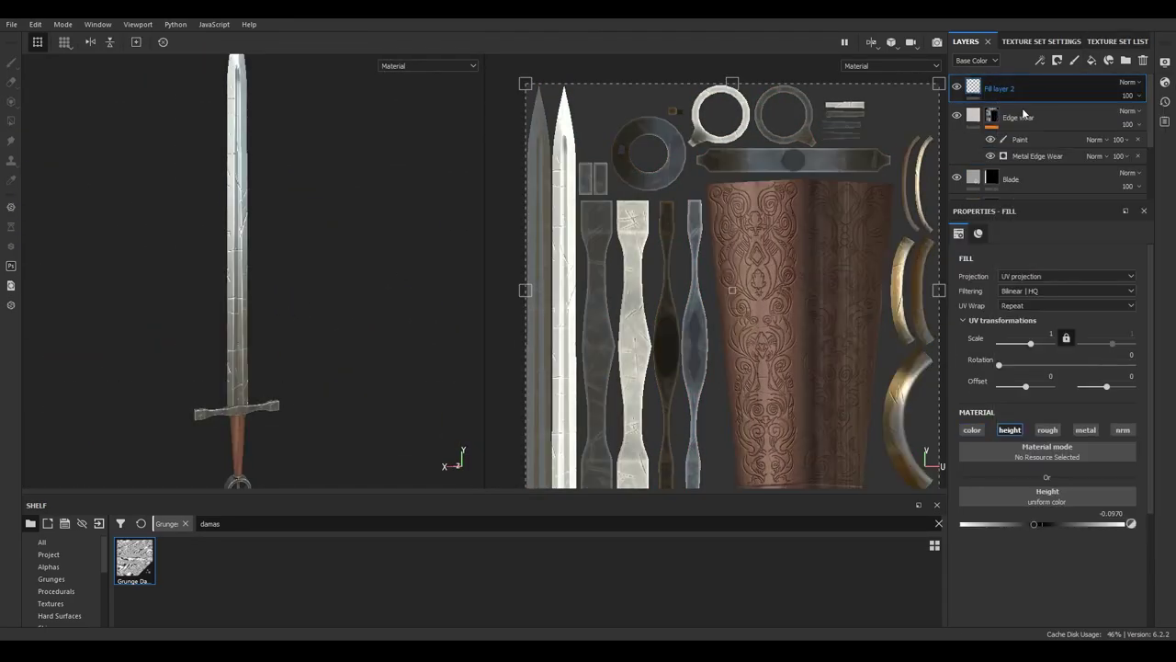
left_click(52, 579)
left_click_drag(250, 481, 250, 438)
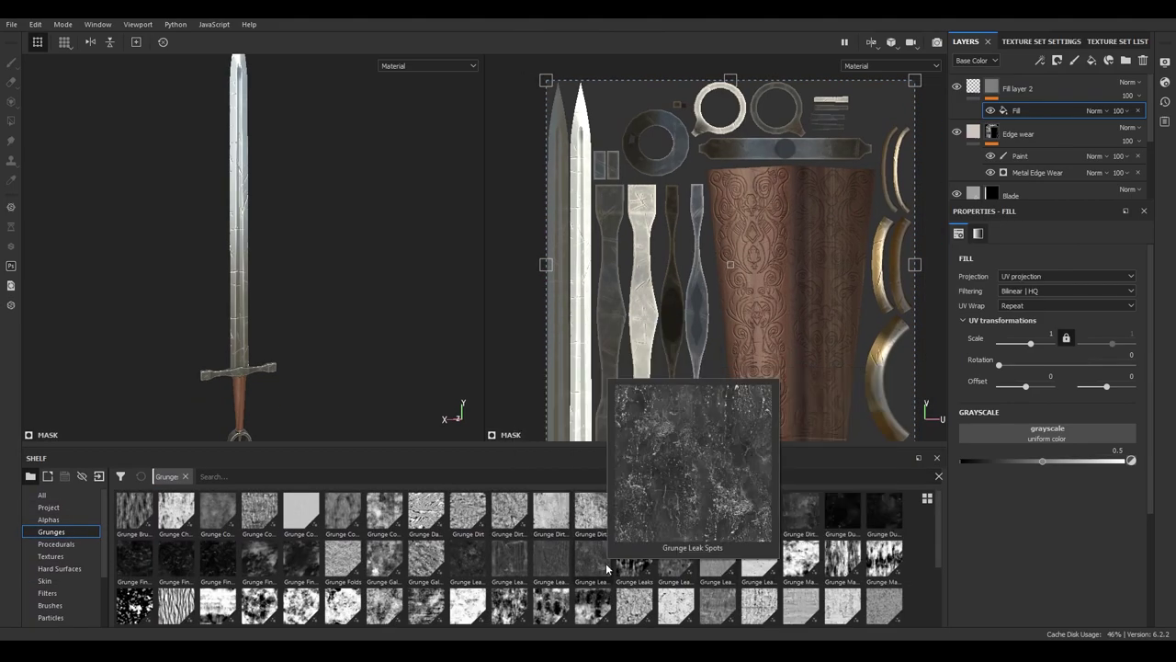
Drag the Edge wear generator to Wear Level 0.8, Curvature Weight 0.2, Edges Smoothness 0.74
scroll(283, 209, "up", 3)
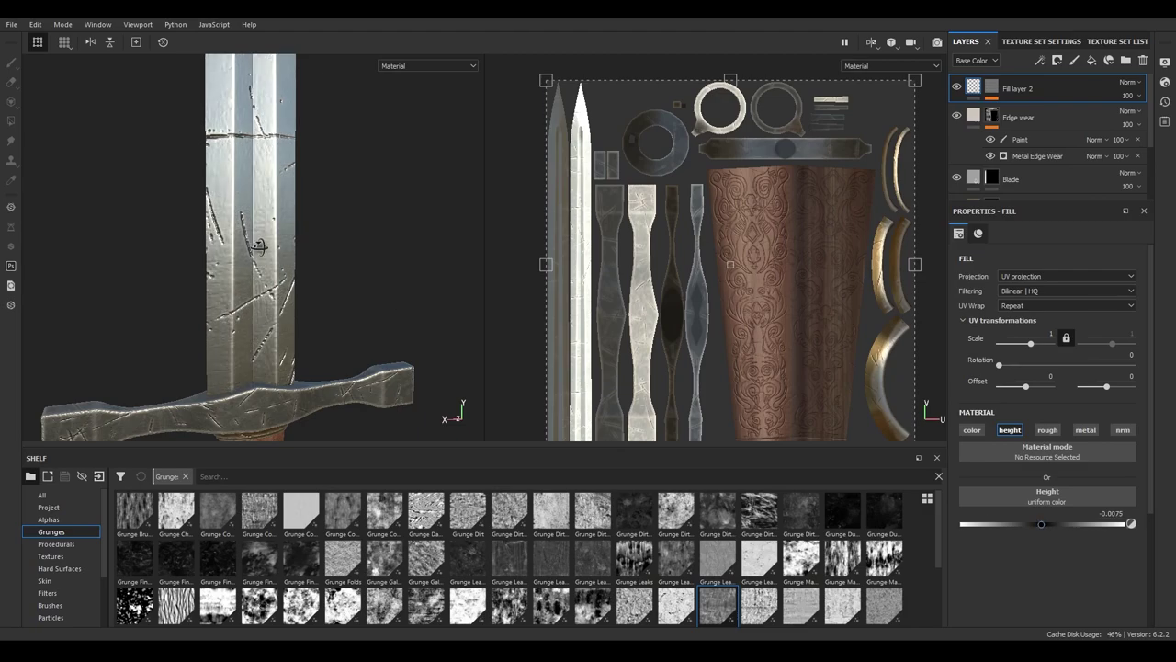
scroll(259, 247, "down", 5)
scroll(167, 242, "up", 5)
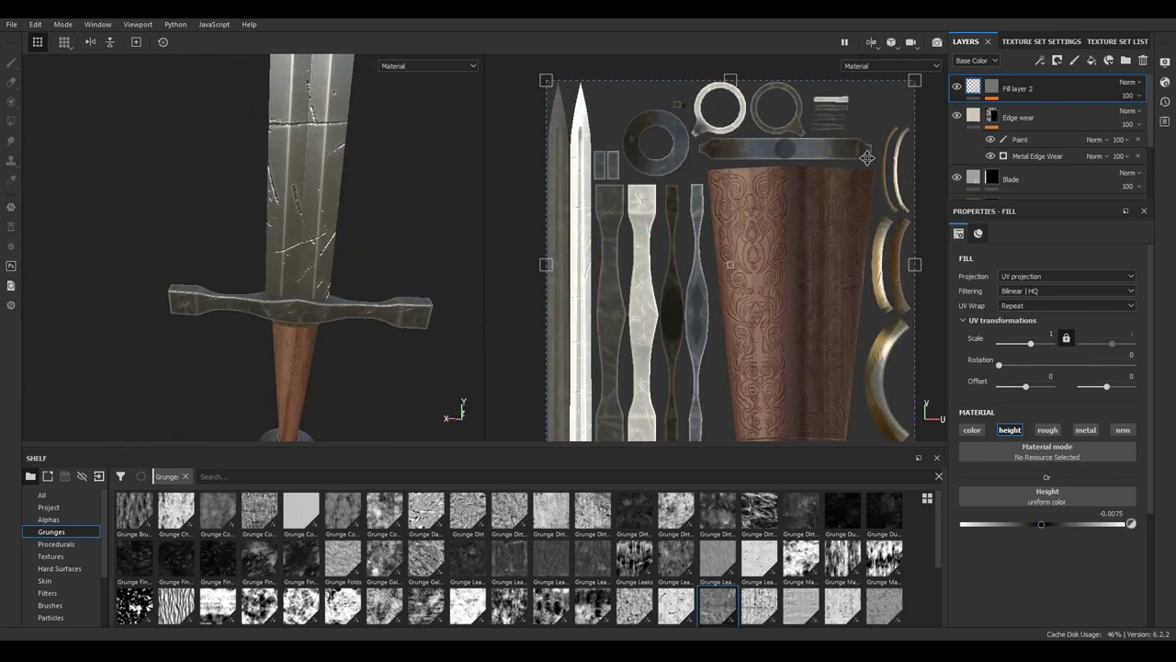
left_click_drag(1110, 350, 1098, 349)
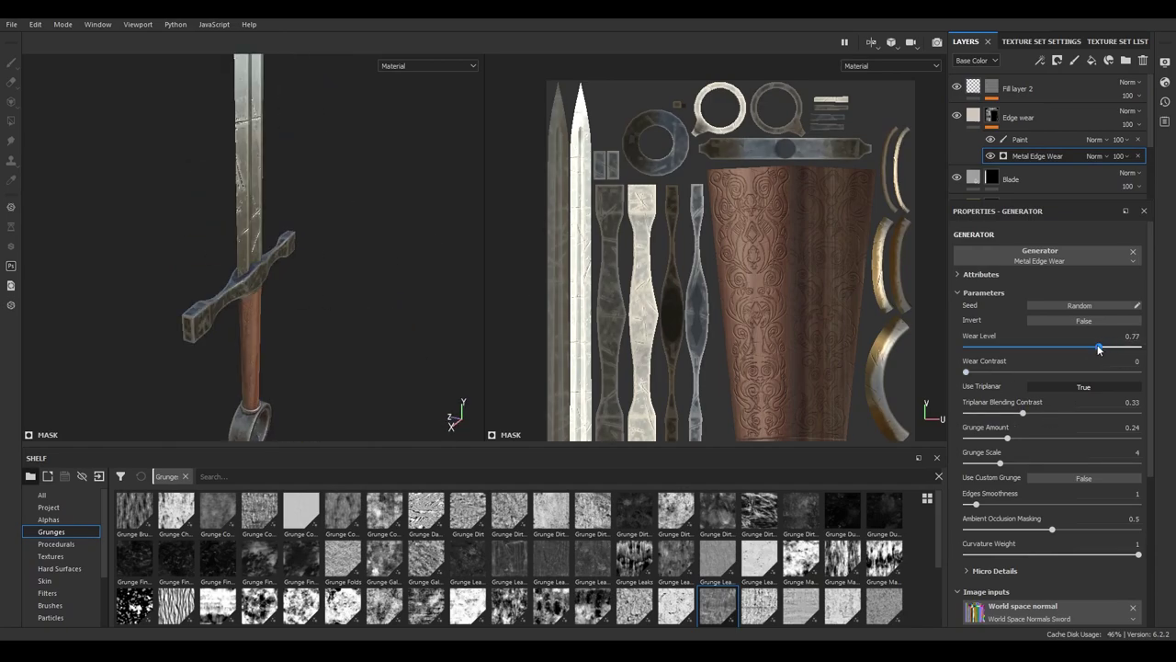
left_click(1015, 554)
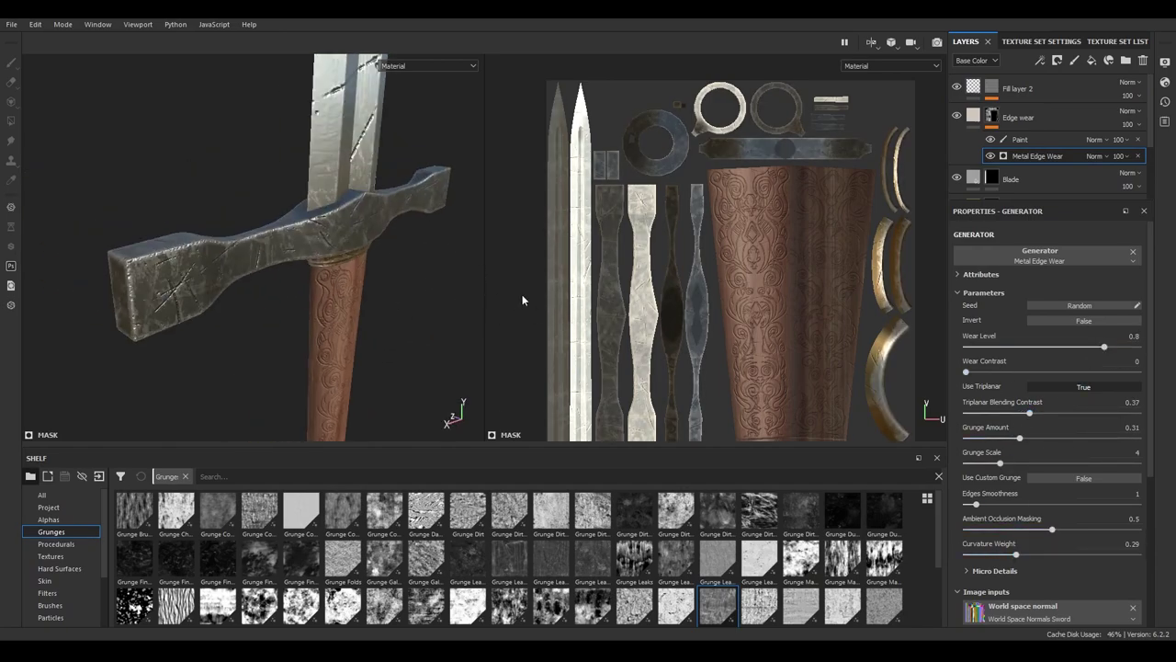
left_click_drag(1002, 508, 973, 504)
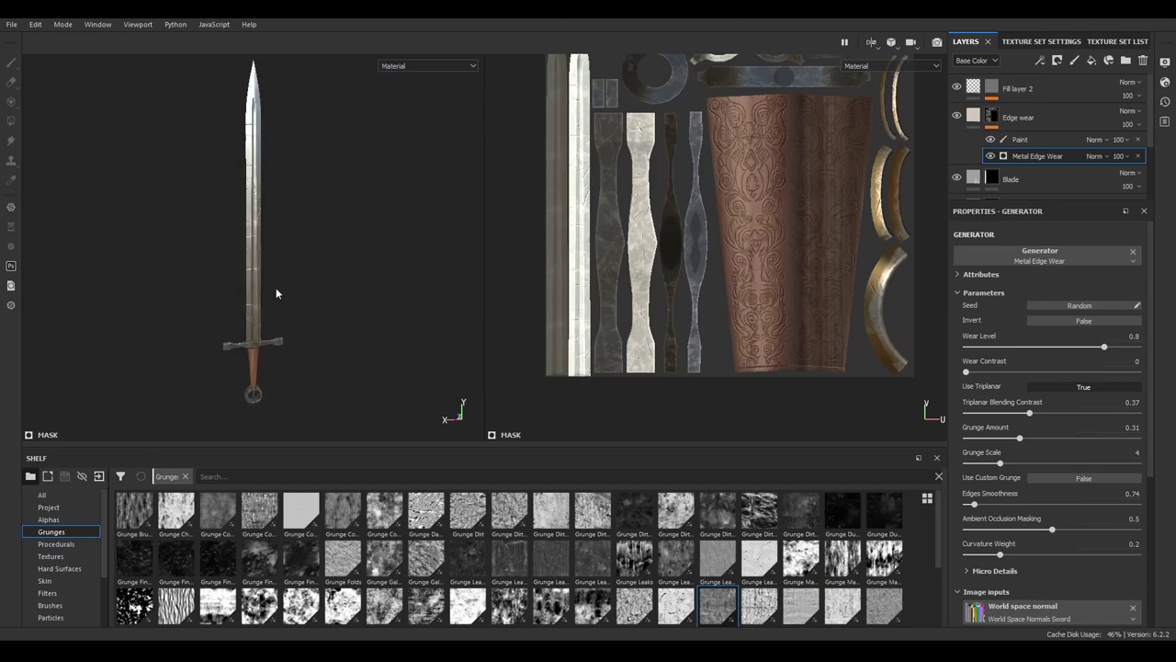
Rename Fill layer 2 to blade detail and give the copied Edge wear layer a black mask
double_click(1020, 88)
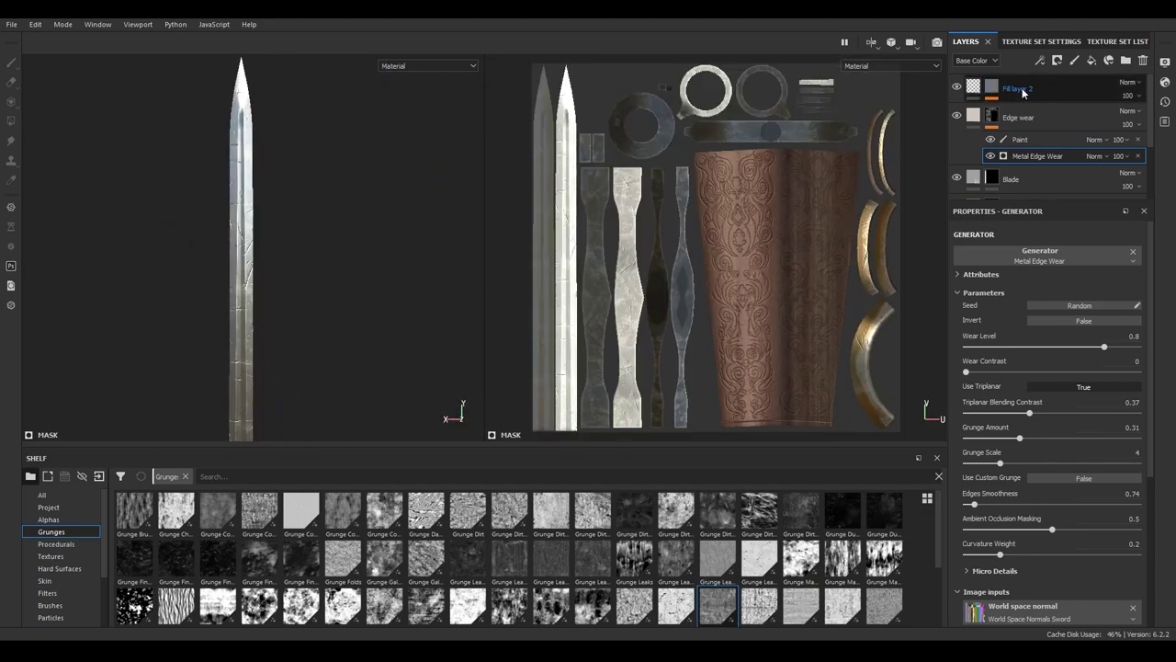
type("blade detail")
left_click(1067, 111)
right_click(1068, 111)
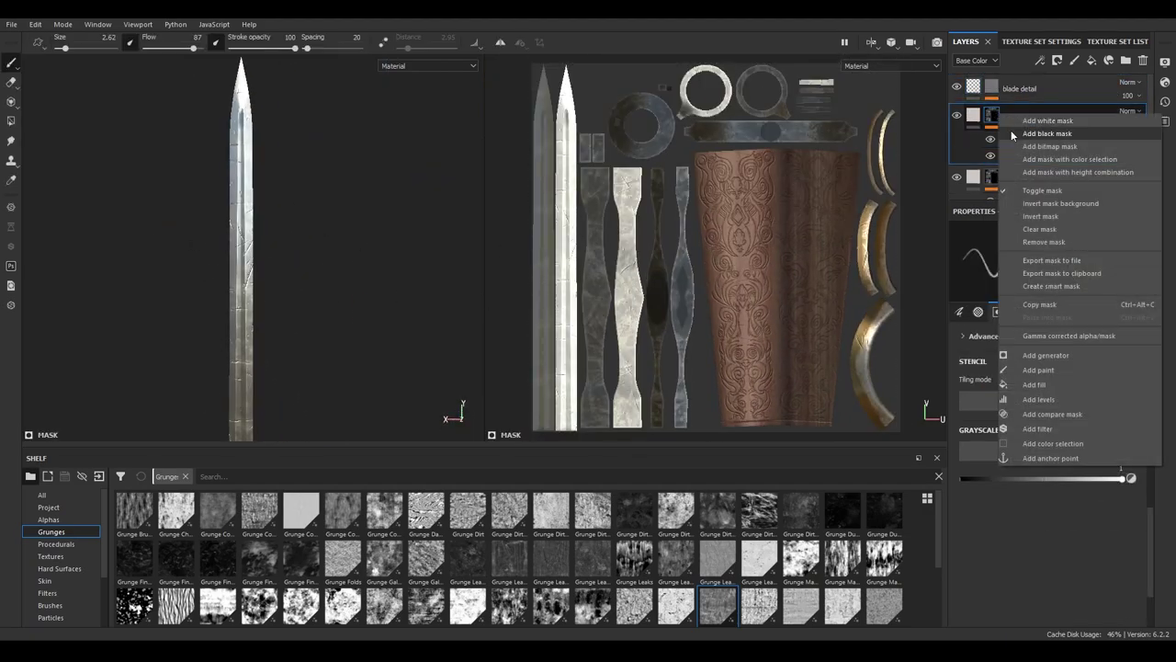
left_click(1011, 129)
Pick the Dirt 1 brush and return to painting on the copied layer's mask
left_click(50, 532)
left_click(843, 557)
scroll(670, 292, "up", 2)
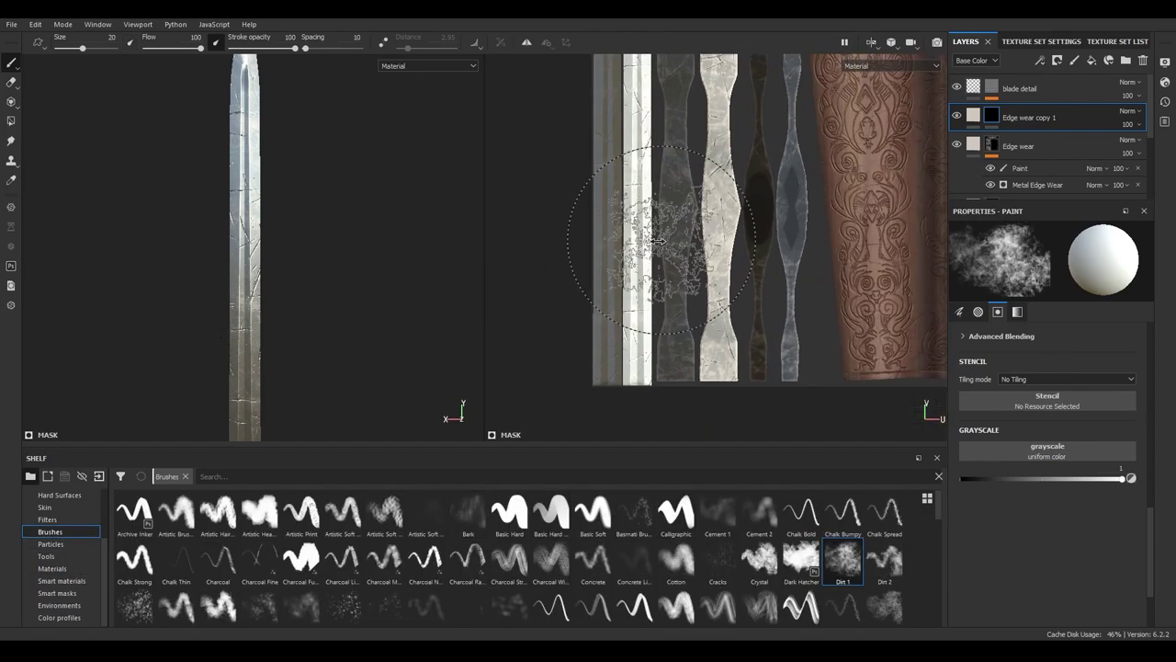
scroll(671, 292, "up", 2)
left_click_drag(251, 328, 260, 236, "alt")
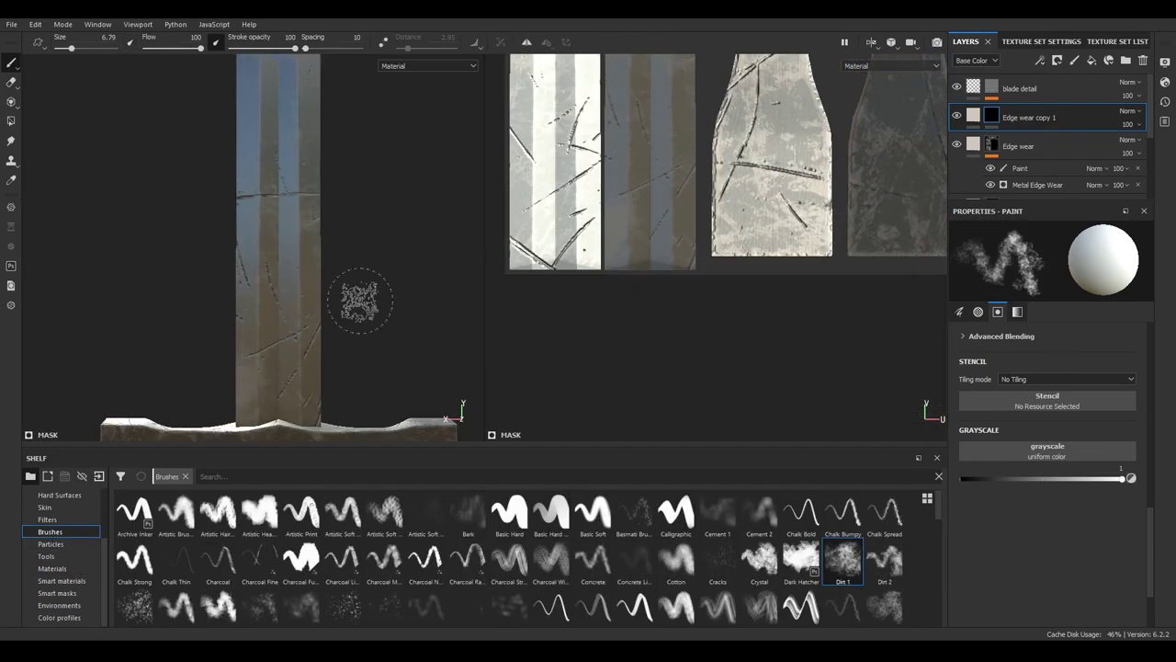
left_click(973, 115)
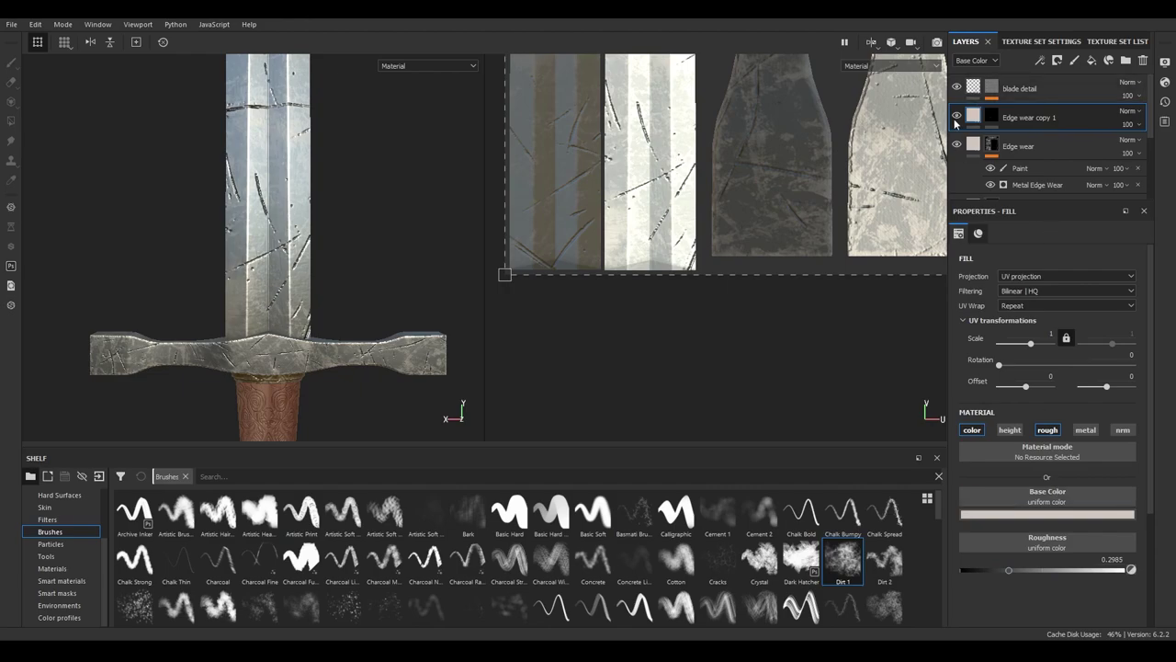
key("p")
Bring the blade UV islands into view and shrink the brush to about 5.5
scroll(641, 322, "up", 2)
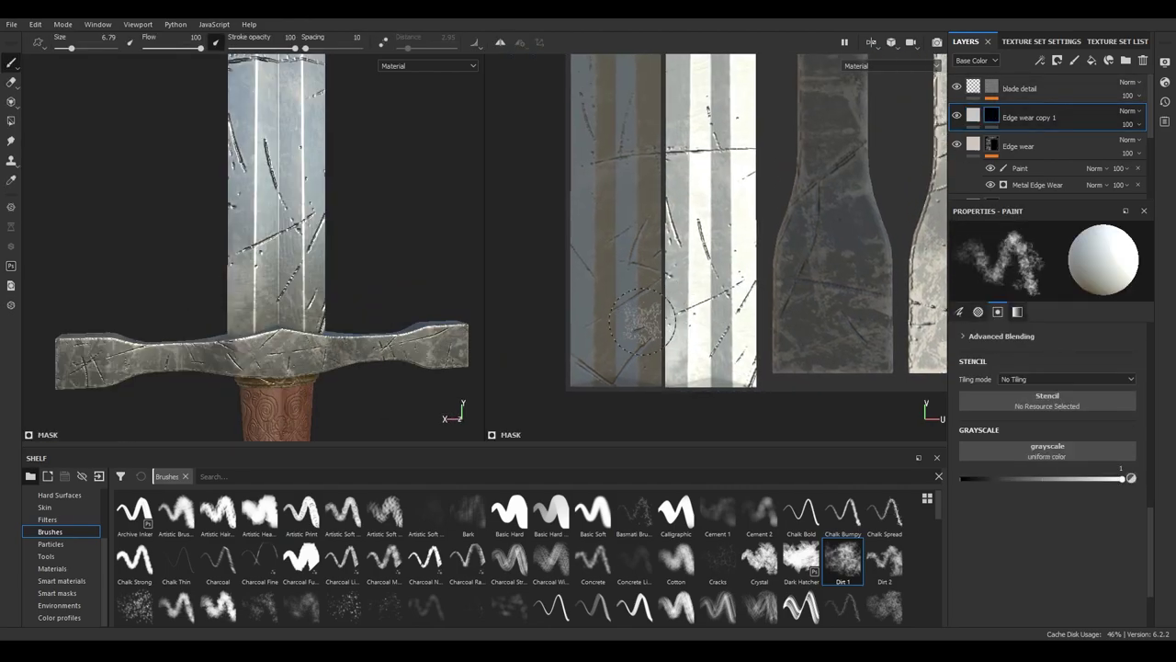
middle_click_drag(654, 306, 687, 404)
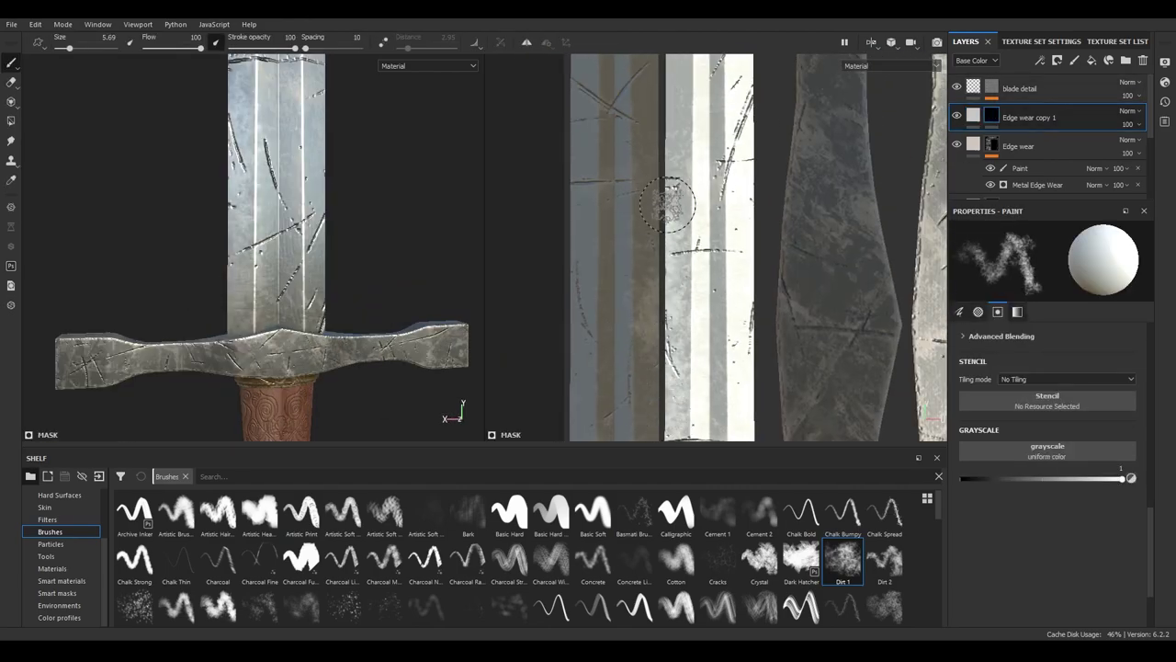
scroll(687, 368, "down", 3)
scroll(744, 266, "up", 2)
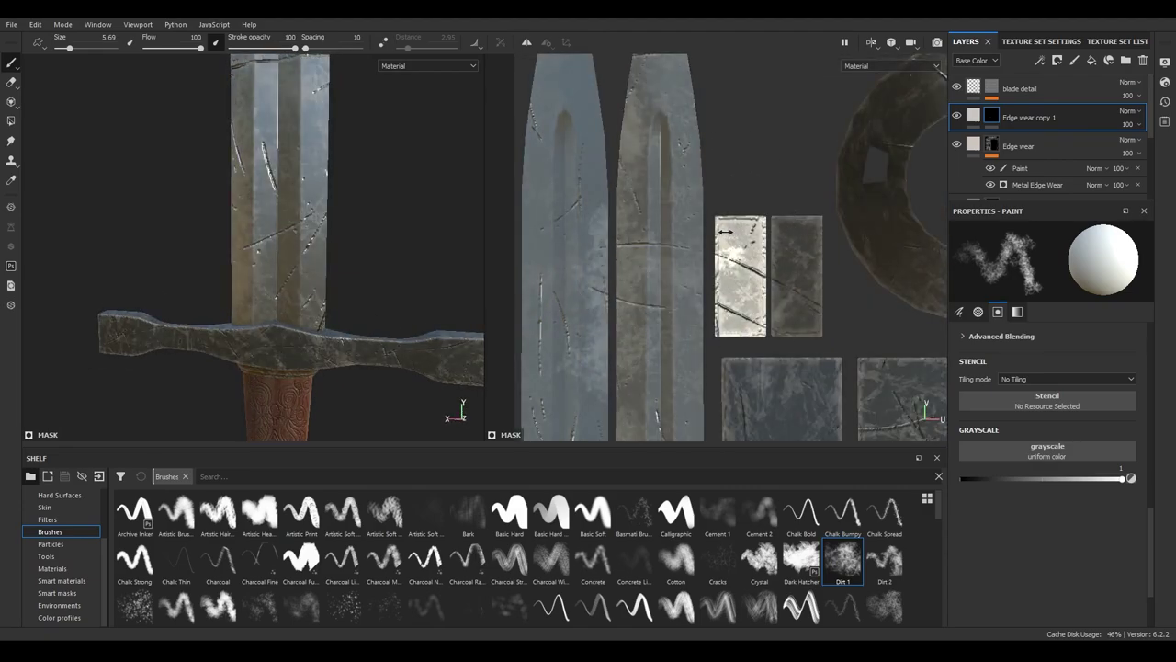
scroll(706, 312, "up", 2)
middle_click_drag(705, 312, 712, 159)
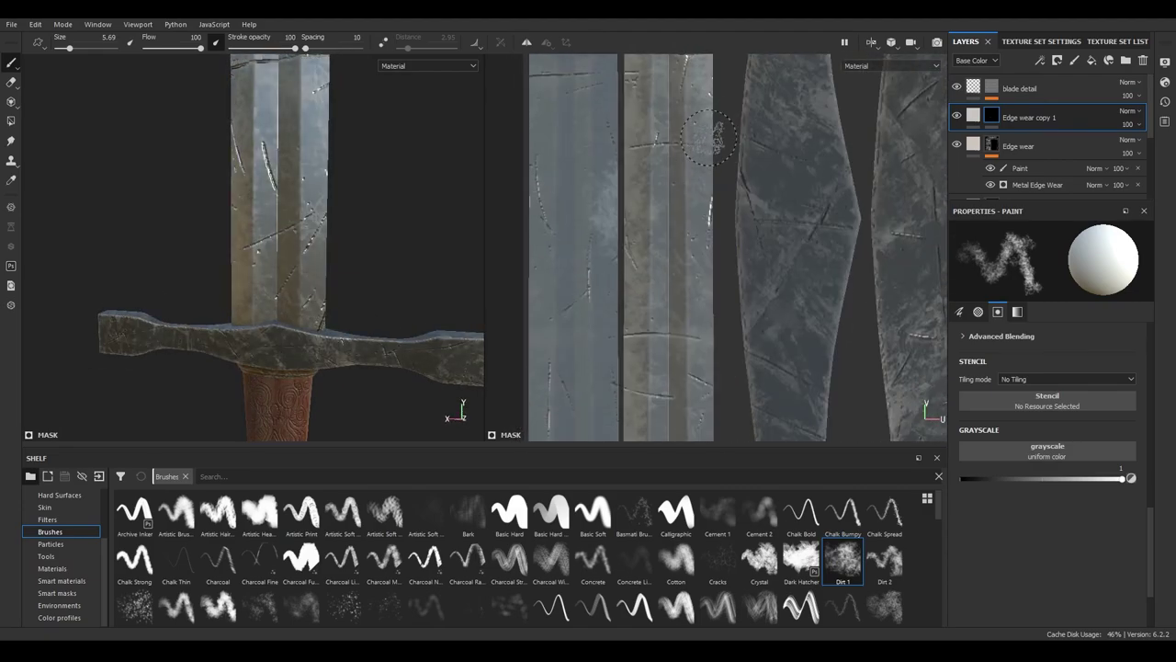
scroll(677, 221, "down", 3)
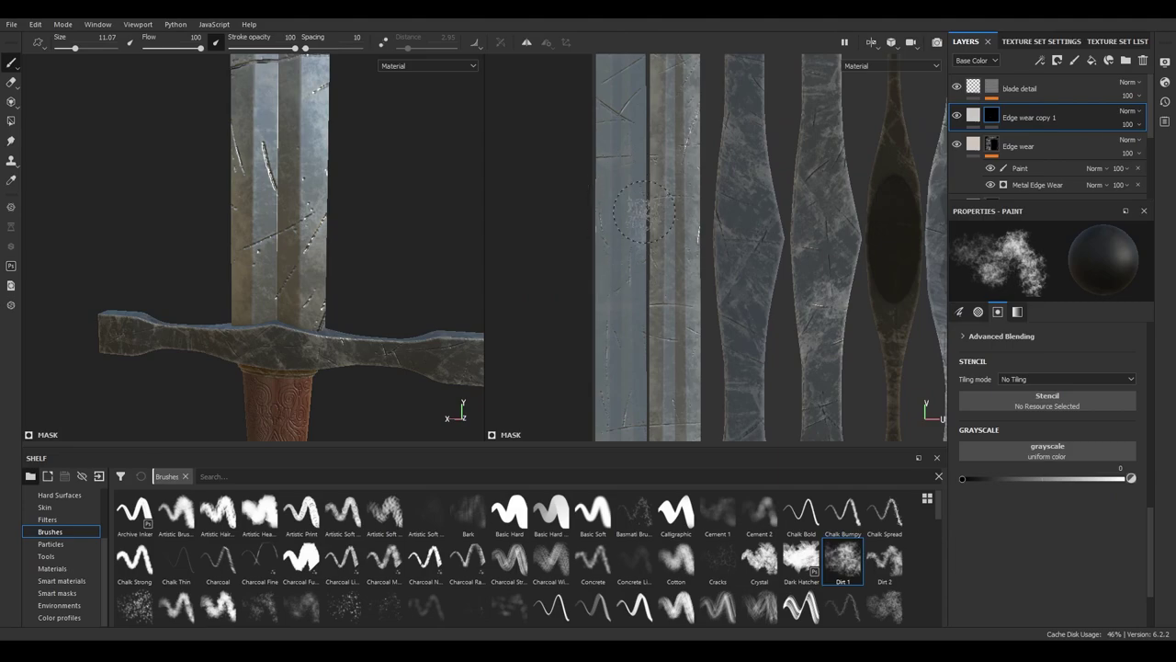
middle_click_drag(677, 184, 679, 222)
left_click_drag(303, 257, 369, 257, "alt")
right_click_drag(368, 256, 331, 256, "ctrl")
scroll(304, 257, "down", 2)
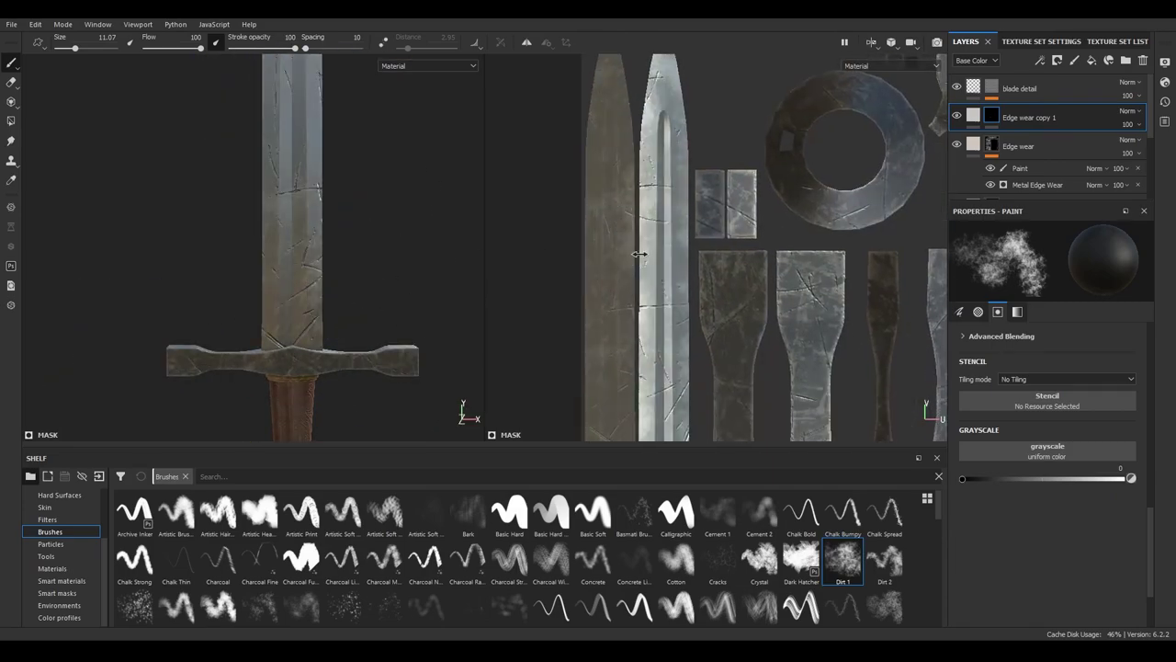
middle_click_drag(643, 184, 602, 103)
scroll(581, 221, "up", 2)
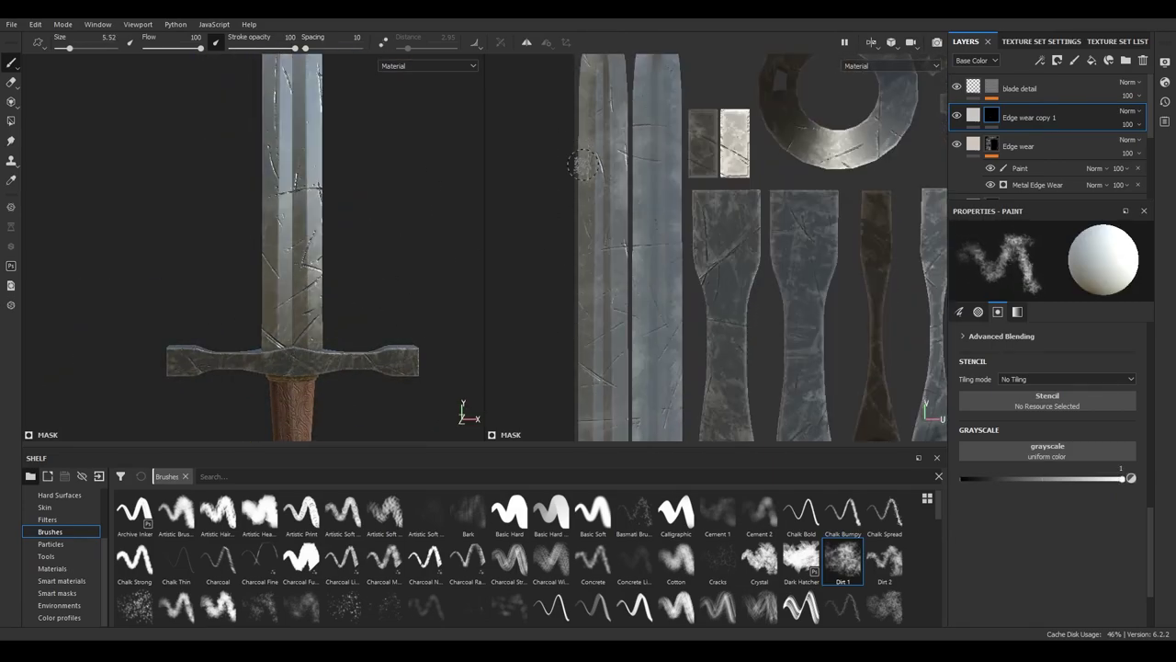
Paint wear along the blade edge, moving across to the tall blade islands
middle_click_drag(581, 220, 855, 404)
middle_click_drag(642, 389, 640, 266)
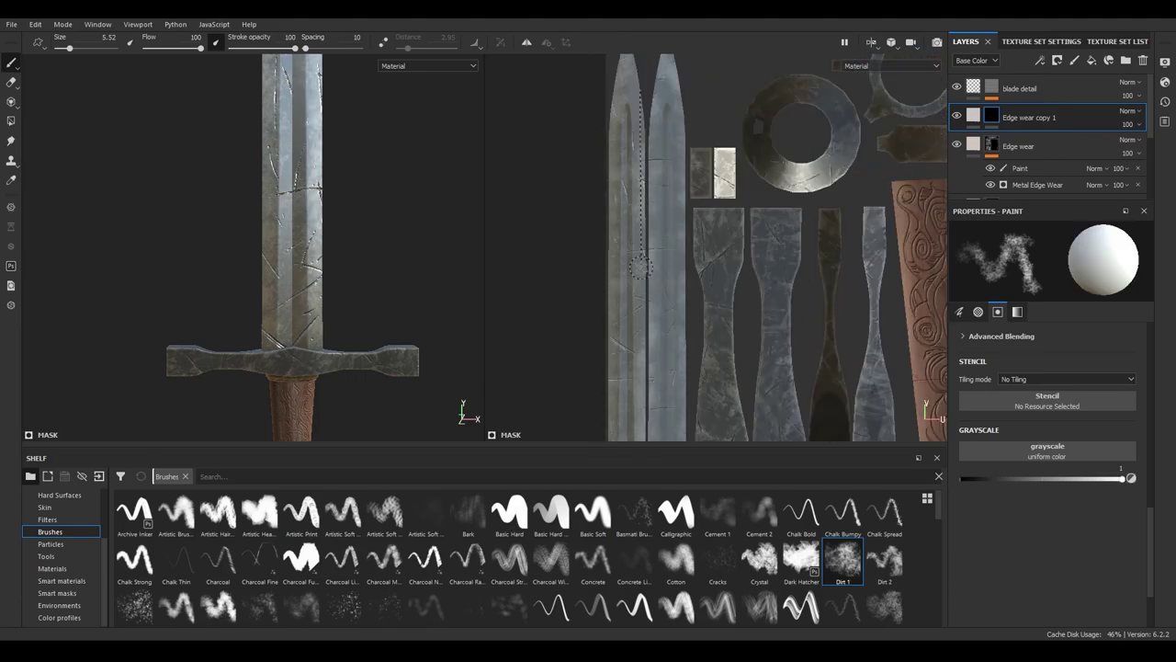
middle_click_drag(628, 163, 634, 37)
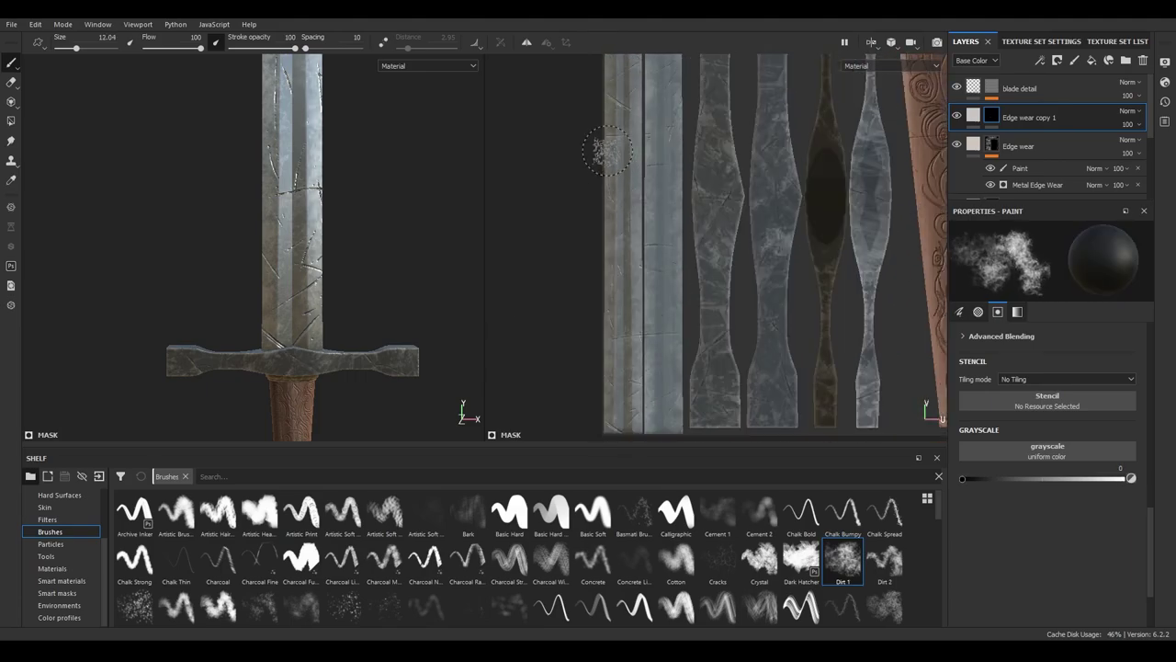
scroll(278, 173, "down", 2)
scroll(357, 226, "up", 3)
Add a new fill layer named 'dirt' with a dark brown base colour
left_click(1092, 60)
double_click(1011, 88)
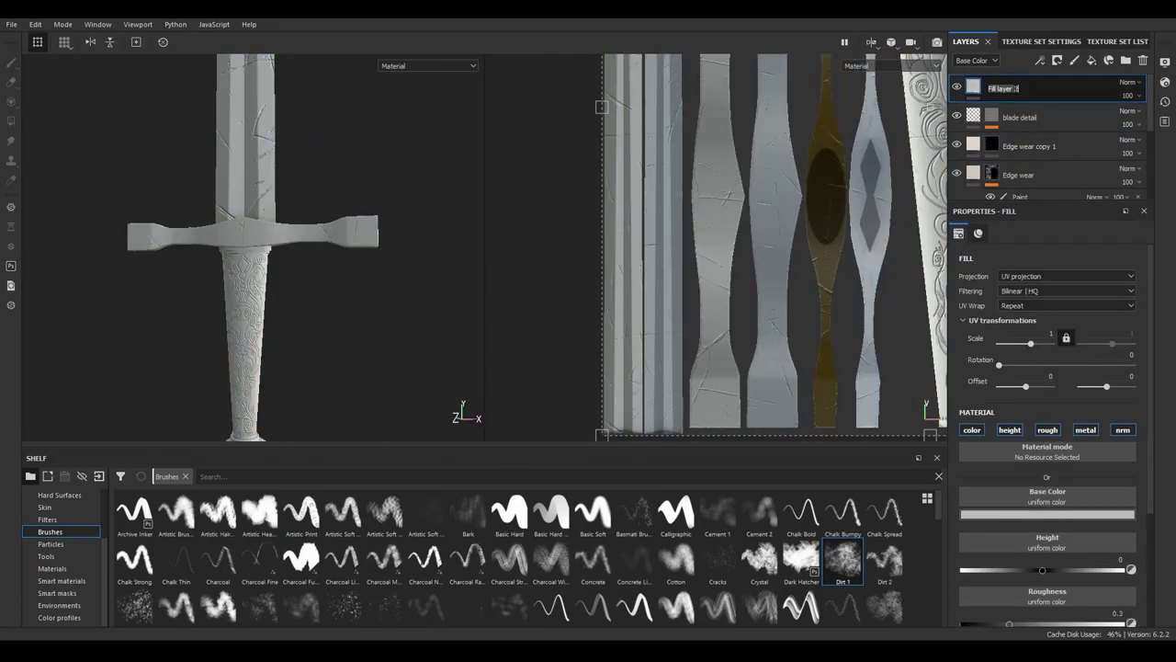
type("dirt")
left_click(971, 429)
left_click(1005, 482)
left_click_drag(1006, 482, 1037, 473)
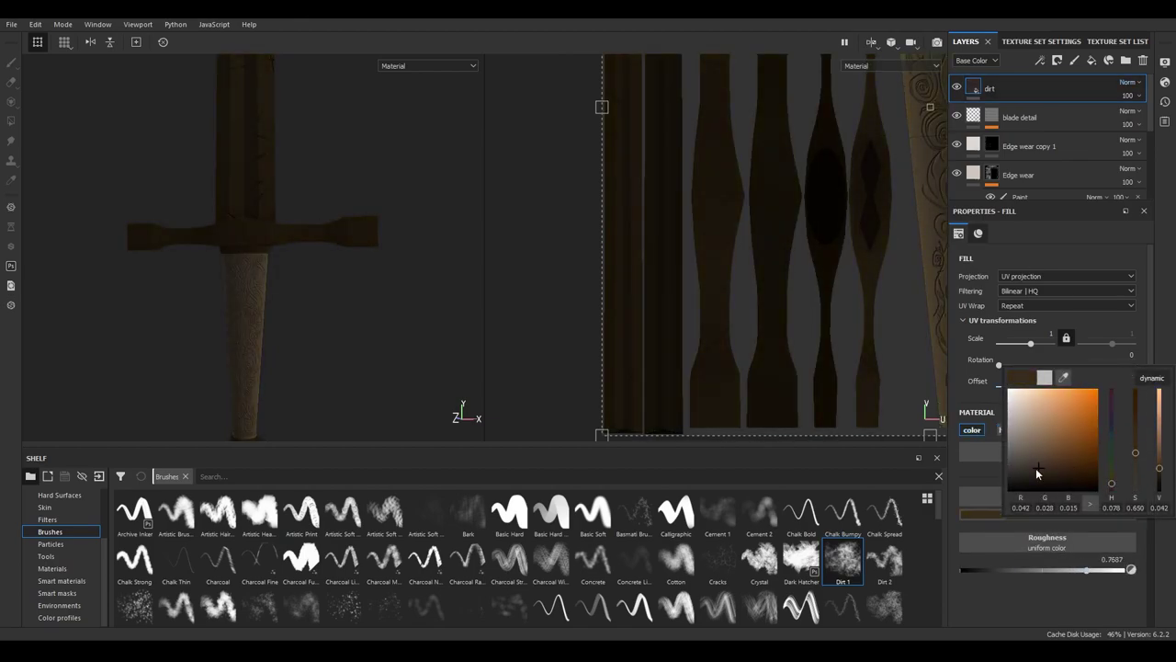
Give the dirt layer a black mask driven by a Dirt generator
right_click(1025, 106)
left_click(1037, 276)
left_click(1039, 253)
left_click(328, 202)
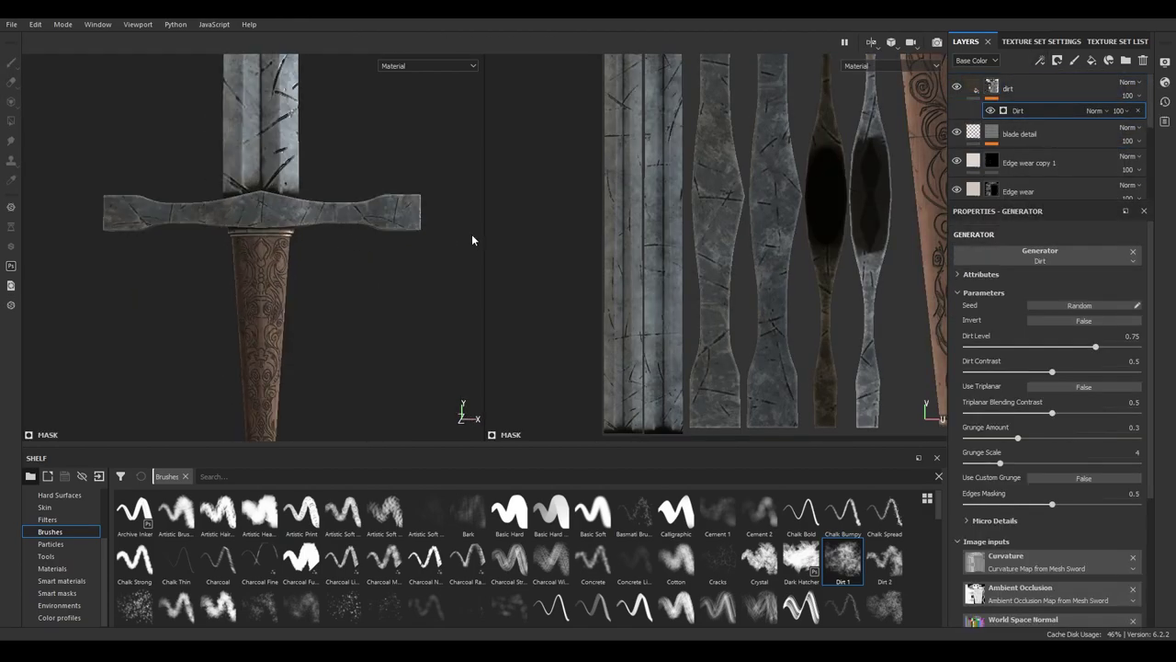
left_click(992, 88)
left_click(992, 87)
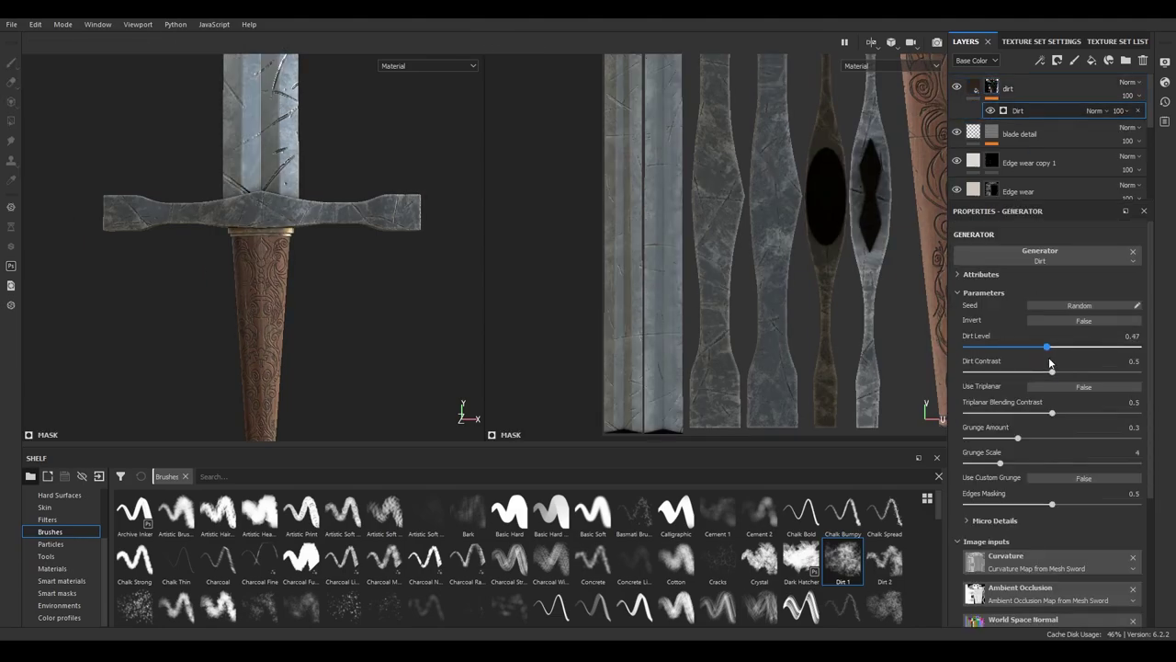
left_click_drag(303, 257, 739, 339, "alt")
Lower the Dirt Level to about 0.7 and darken the dirt colour
left_click_drag(1074, 346, 1038, 347)
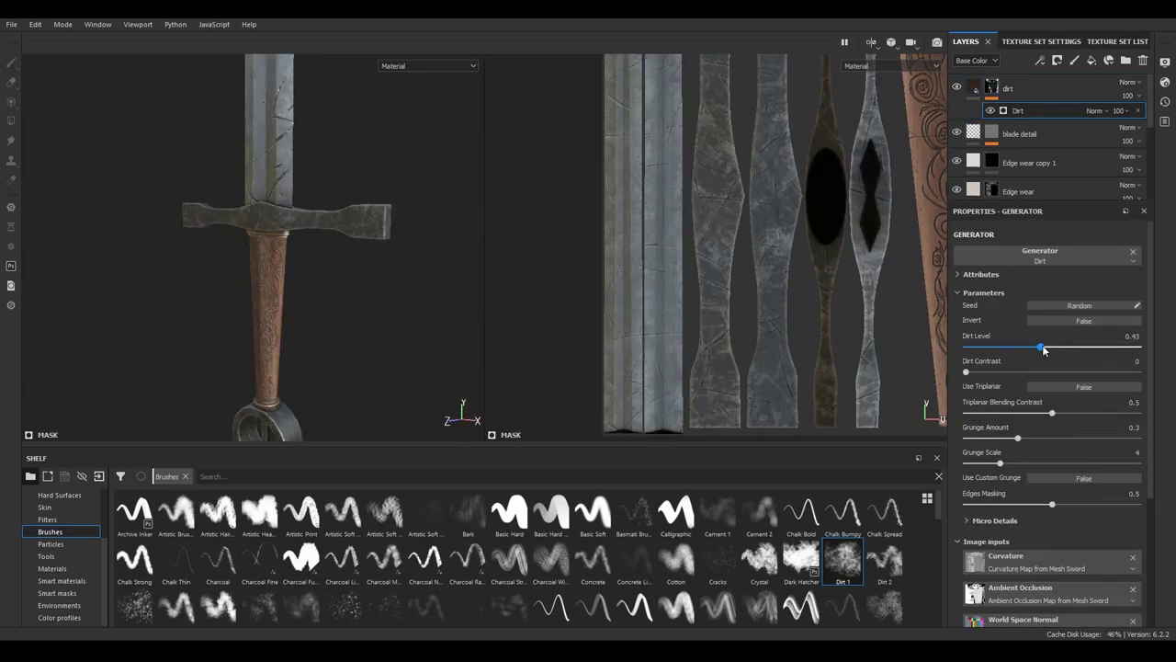
left_click(993, 87)
left_click(1041, 490)
mouse_move(1042, 490)
left_mouse_down()
mouse_move(1029, 452)
mouse_move(1051, 441)
left_mouse_up()
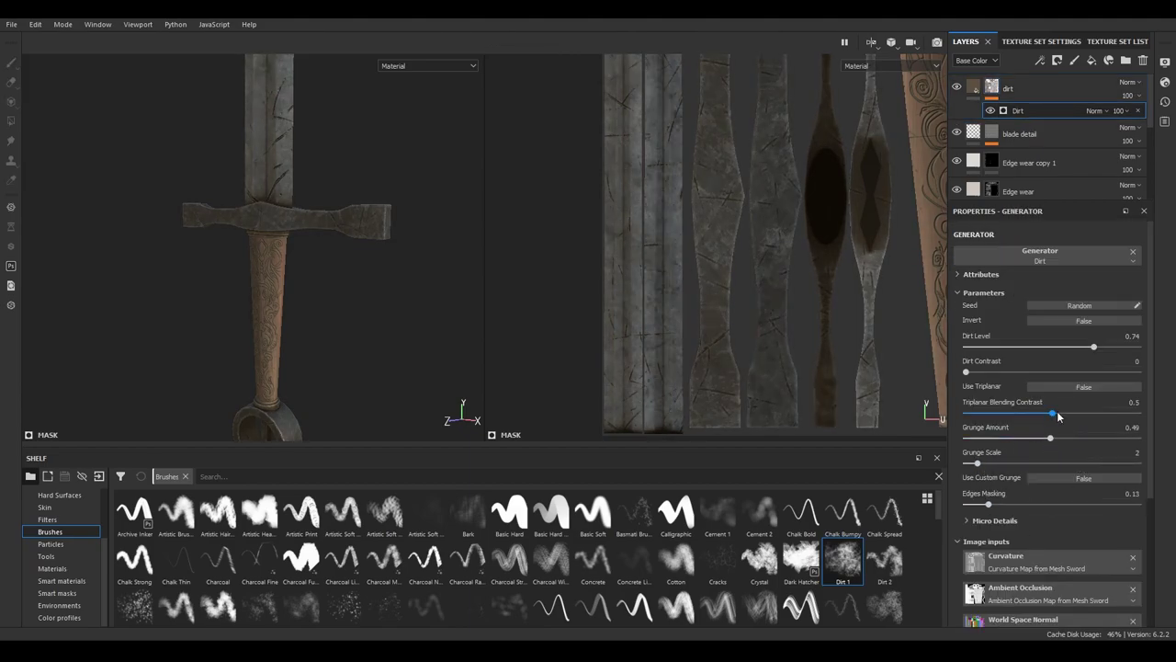
left_click_drag(1094, 347, 1086, 347)
left_click_drag(431, 338, 332, 338, "alt")
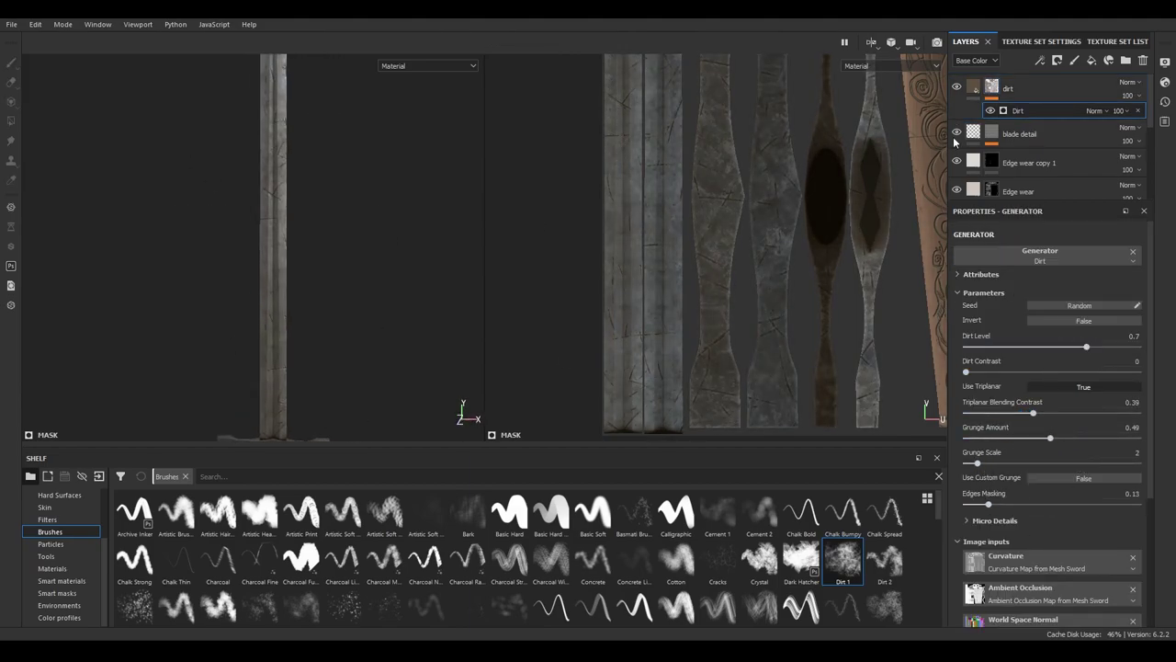
left_click_drag(1086, 347, 1061, 350)
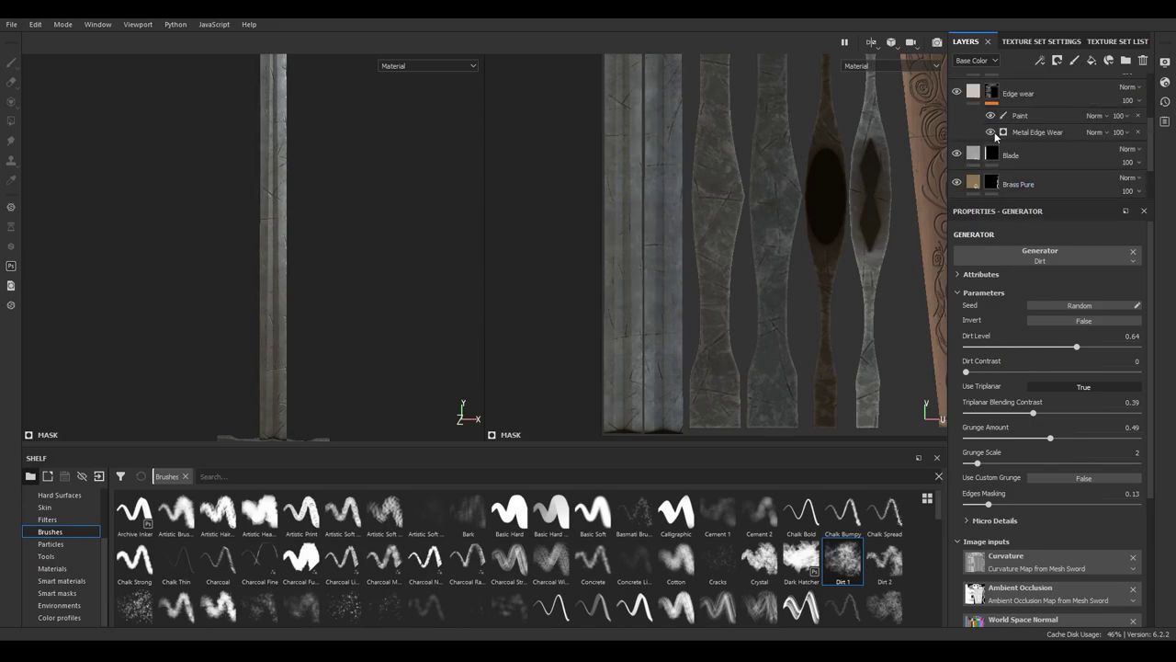
Lower the Blade fill's roughness, previewing the roughness channel, to make it shinier
left_click(1011, 154)
left_click(931, 66)
left_click(882, 107)
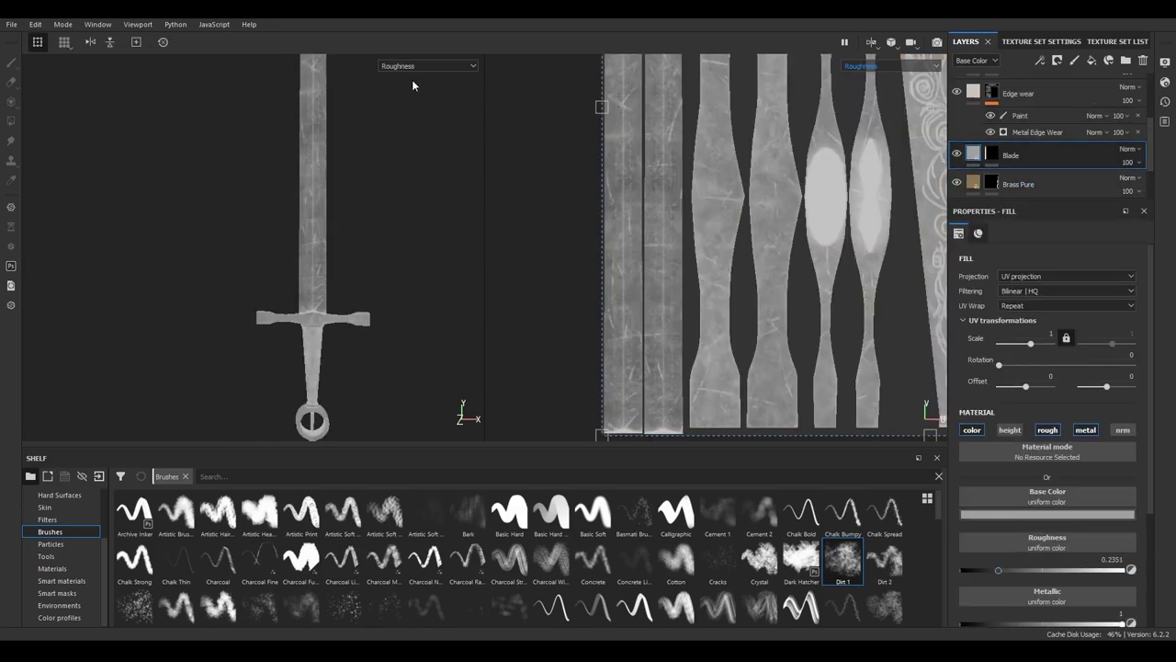
left_click_drag(998, 570, 978, 567)
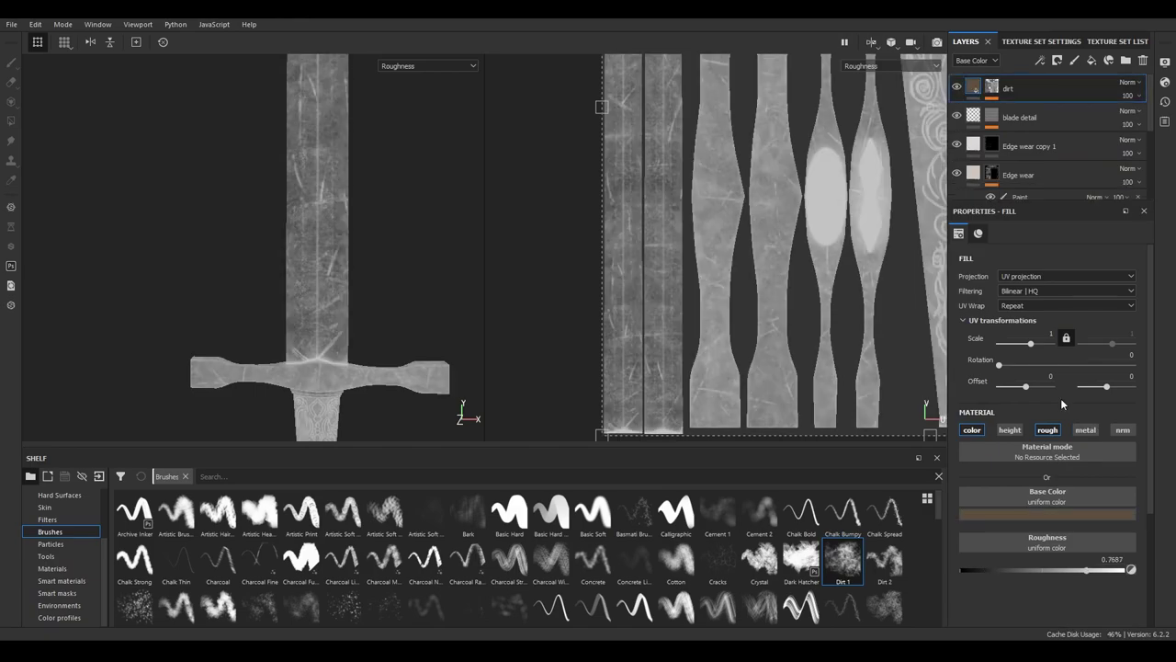
Lower the dirt layer's roughness to 0.5933 and return to full material view
left_click_drag(1087, 570, 1057, 570)
key("m")
left_click_drag(370, 304, 143, 147, "alt")
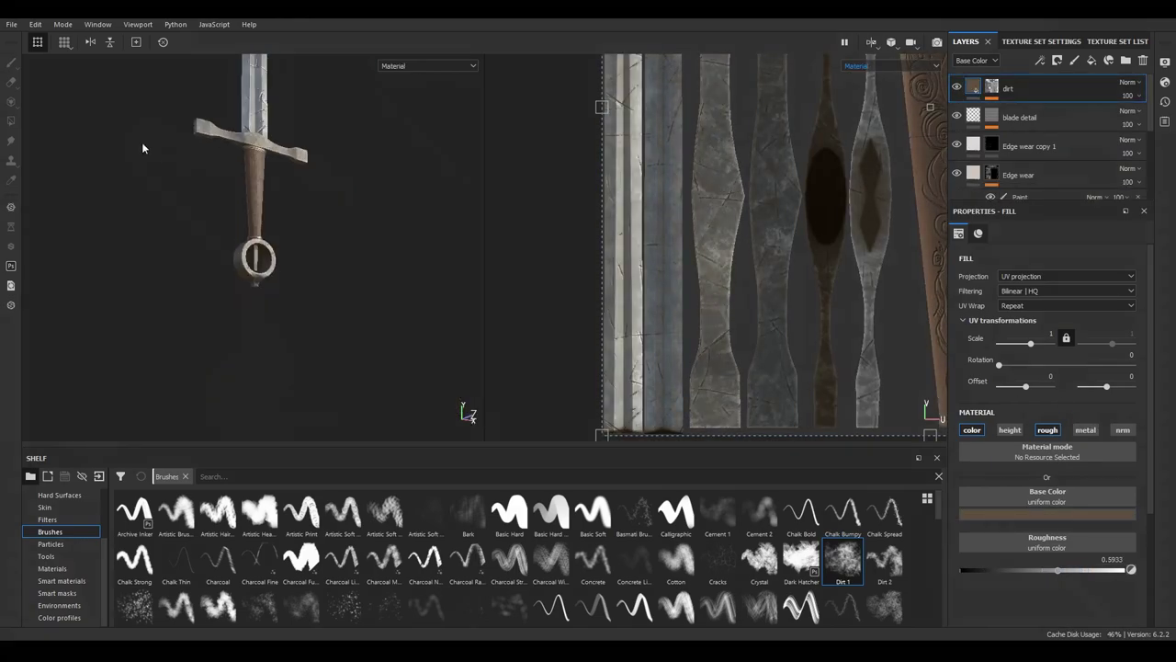
scroll(356, 323, "down", 5)
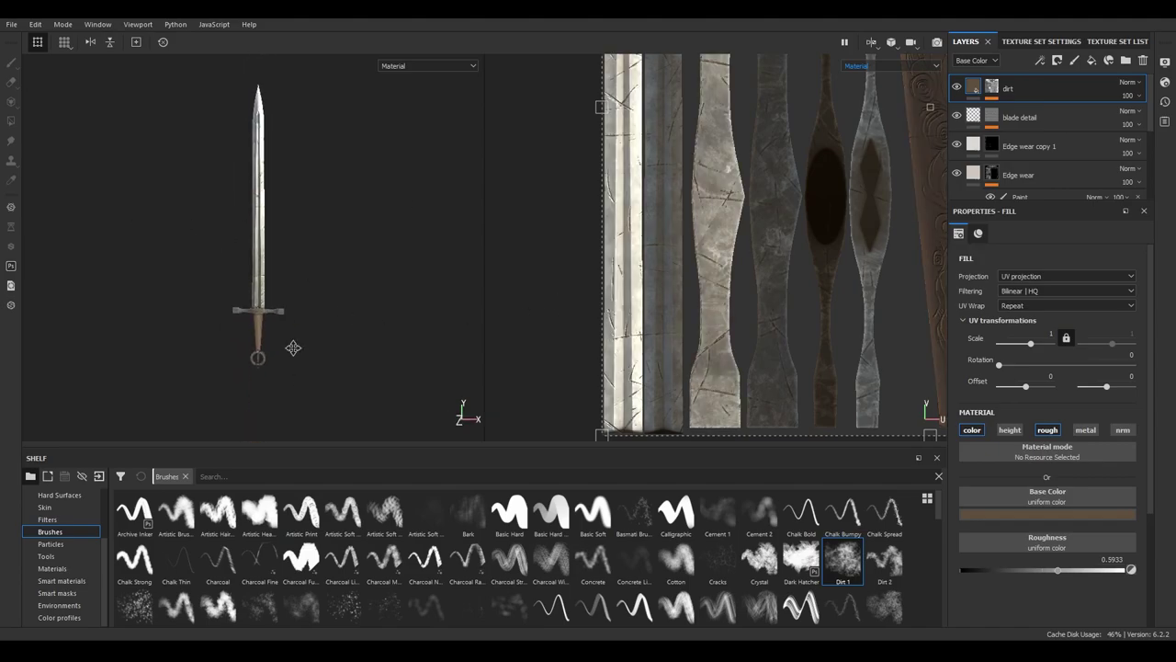
scroll(294, 343, "up", 8)
Revisit the Dirt generator settings, then add Fill layer 2 on top
left_click(1064, 372)
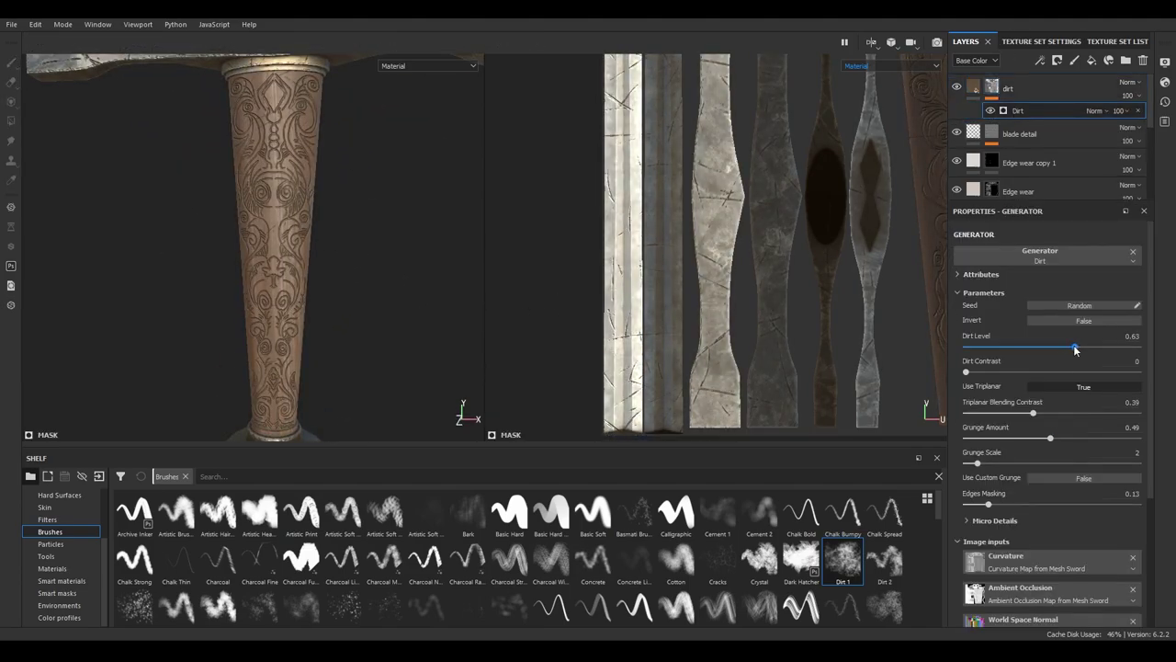
scroll(262, 248, "down", 3)
left_click(1091, 60)
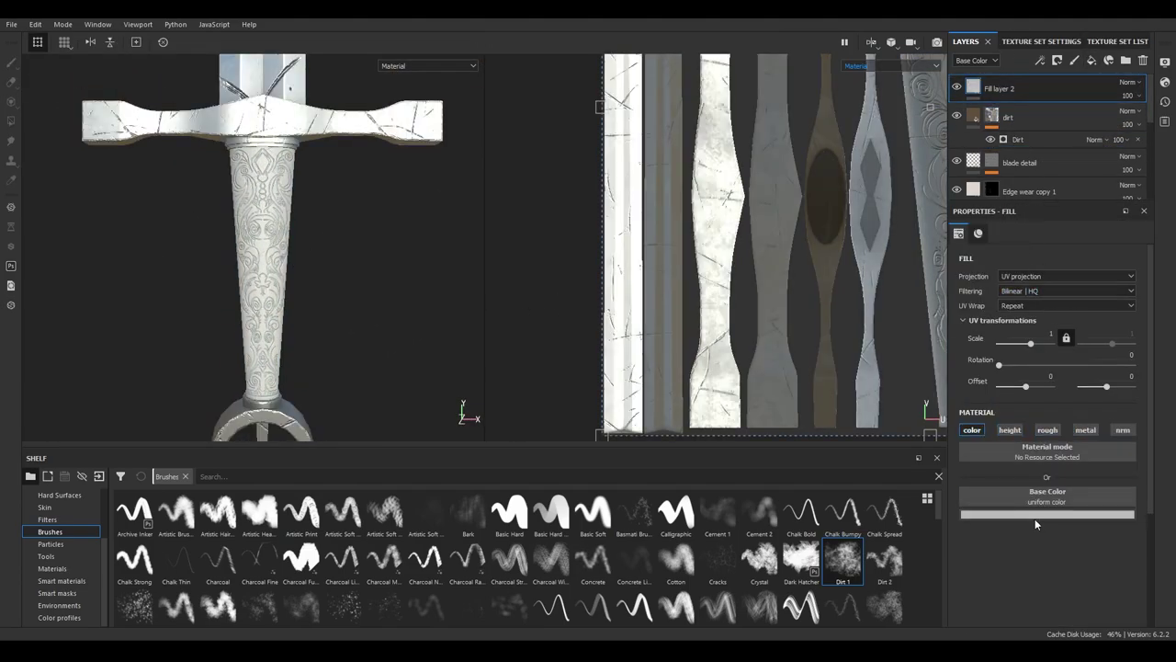
Give Fill layer 2 a tan colour and black mask, and choose a Scratches alpha
left_click(1035, 515)
left_click(1056, 59)
left_click(276, 476)
type("scra")
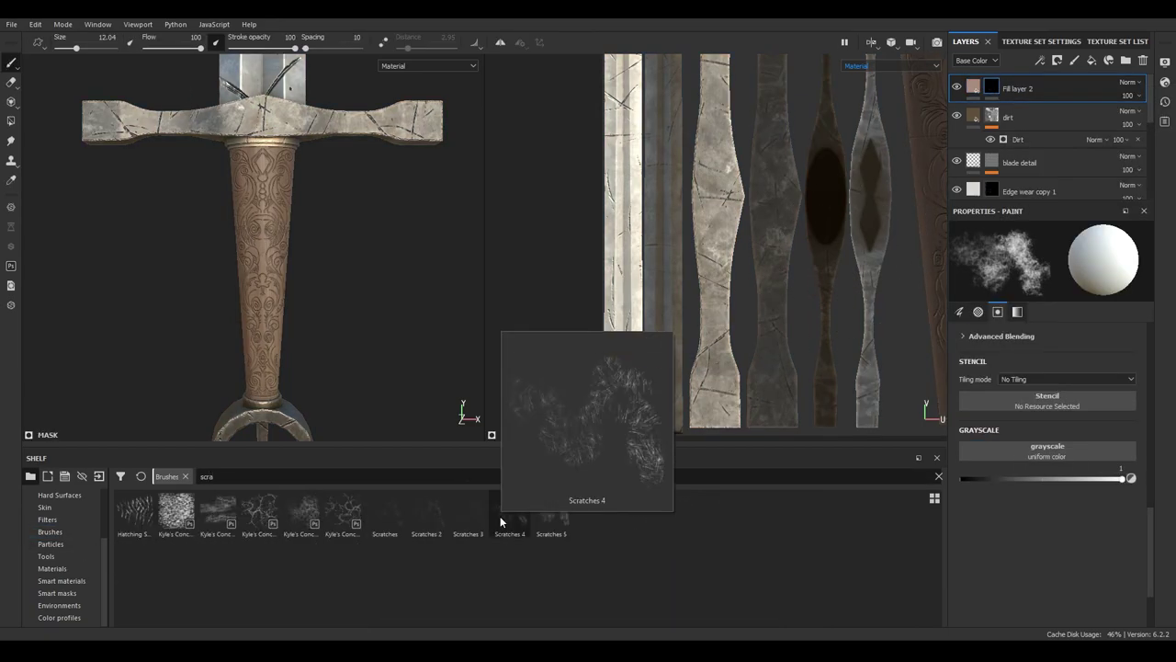
left_click(185, 476)
type("atc")
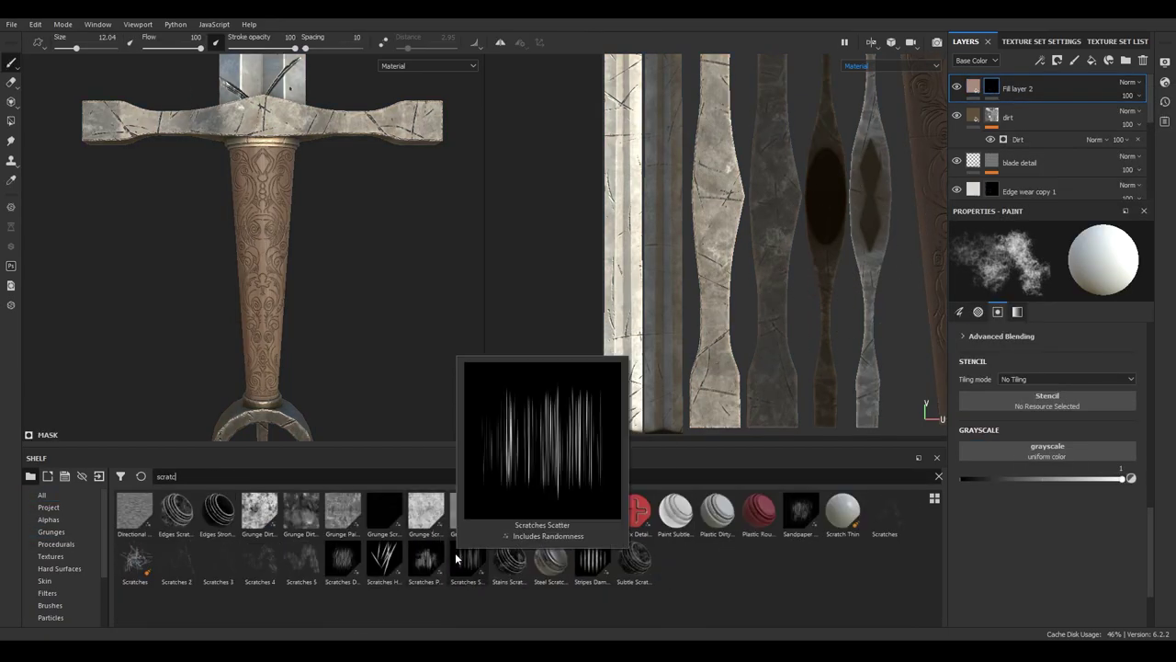
left_click(427, 555)
Set brush size to 2.29 and flow to 72, painting on the layer's mask
scroll(285, 248, "up", 3)
left_click_drag(310, 234, 284, 234, "ctrl")
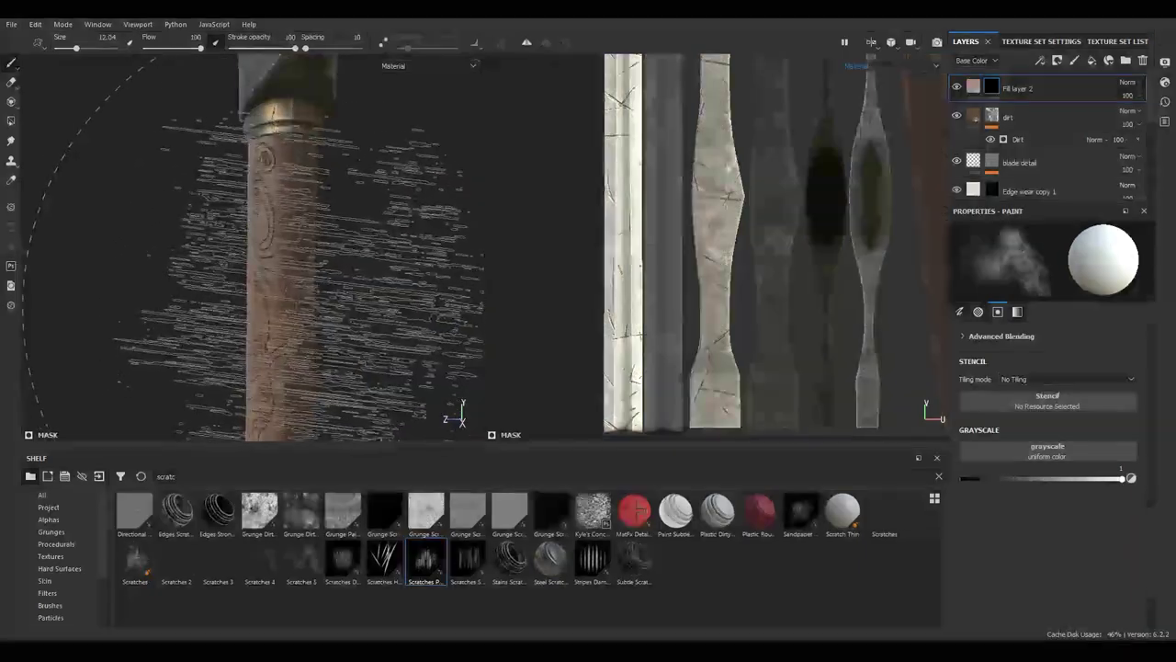
right_click_drag(311, 234, 219, 235, "ctrl")
left_click_drag(310, 234, 239, 221, "alt")
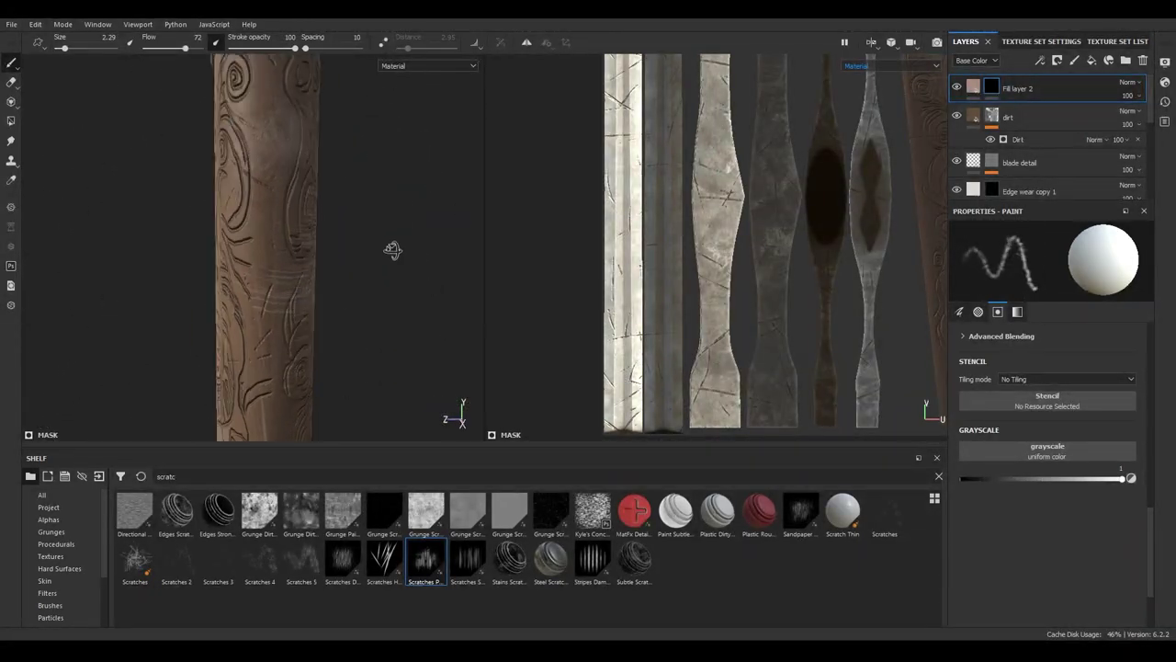
left_click(973, 85)
left_click(991, 85)
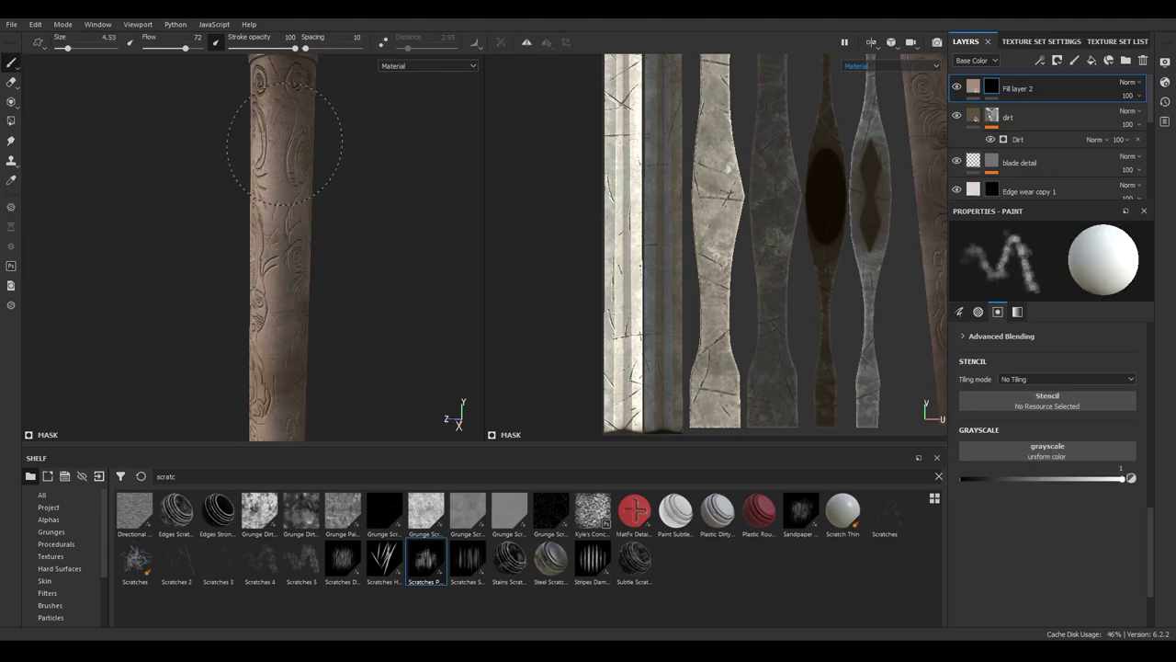
Paint scratch wear onto the grip and inspect the hilt and crossguard
left_click_drag(313, 239, 386, 263, "alt")
right_click_drag(386, 263, 271, 160, "alt")
key("x")
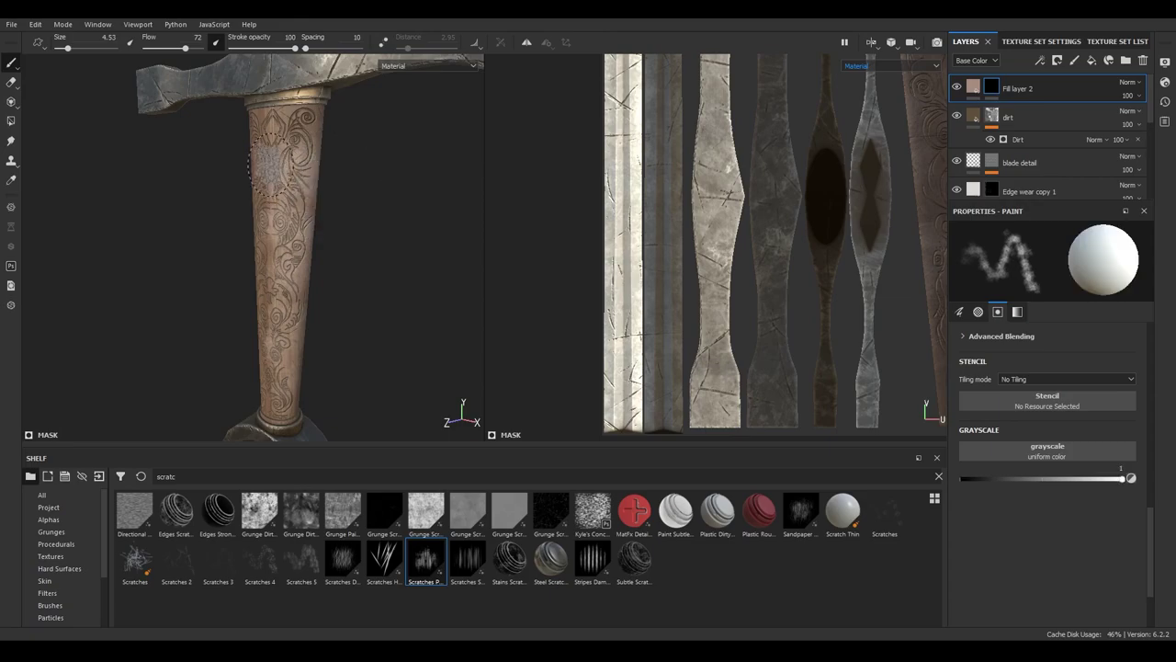
left_click_drag(276, 202, 338, 139, "alt")
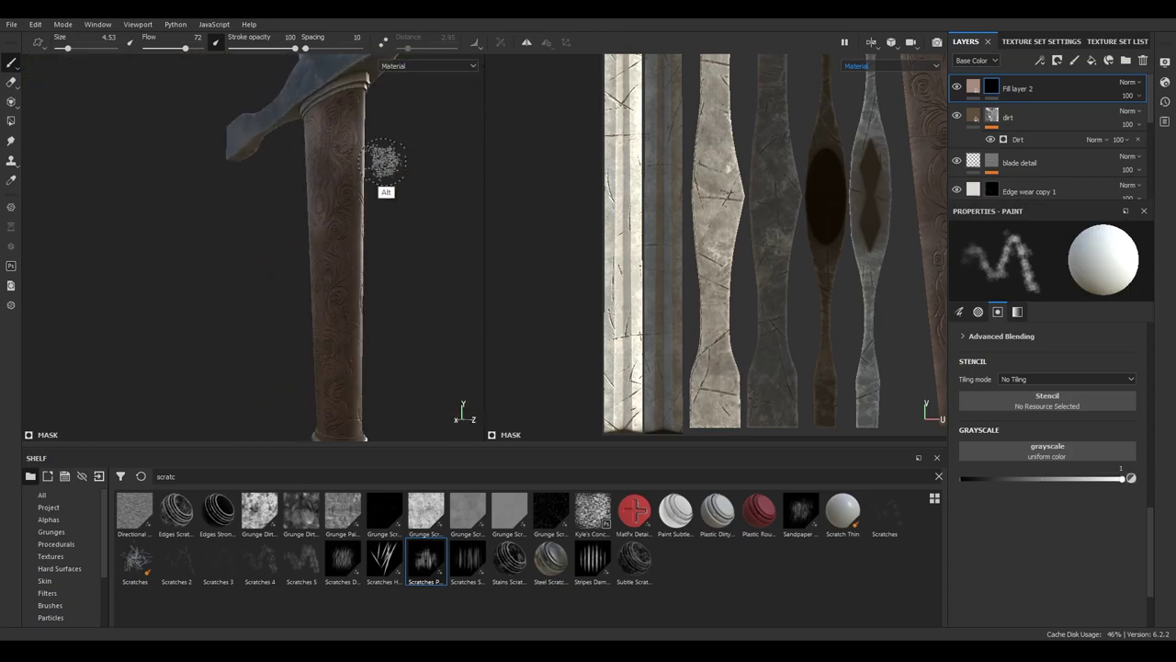
left_click_drag(267, 216, 344, 269, "alt")
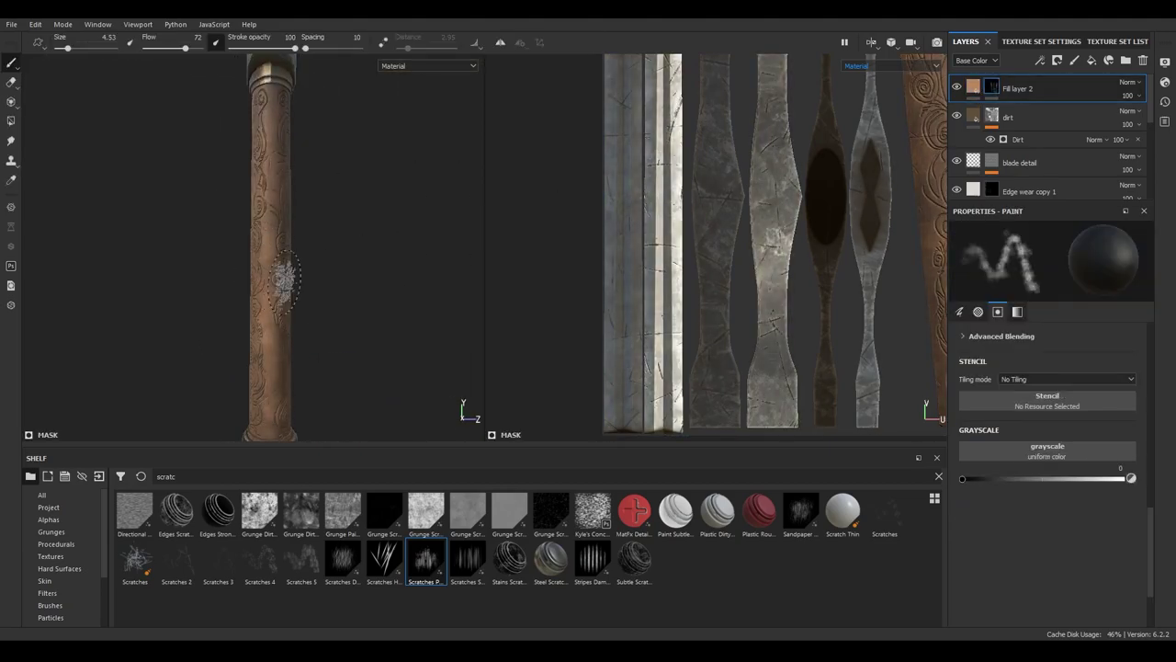
mouse_move(310, 280)
left_mouse_down("alt")
mouse_move(373, 266)
mouse_move(246, 145)
left_mouse_up("alt")
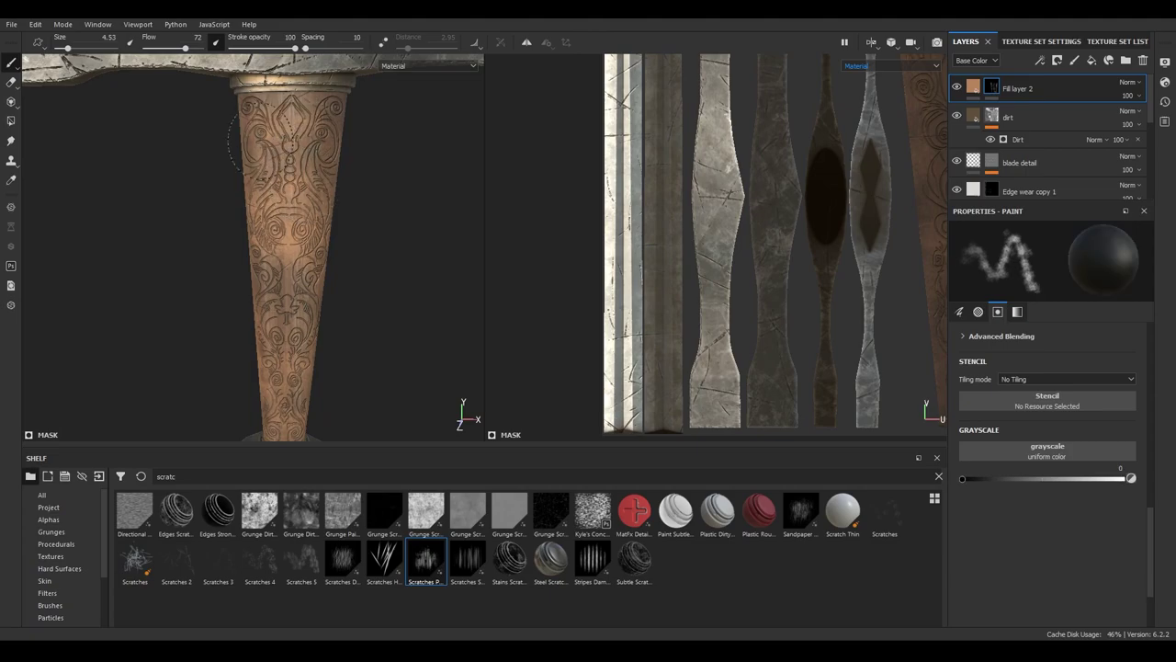
right_click_drag(309, 280, 354, 217, "alt")
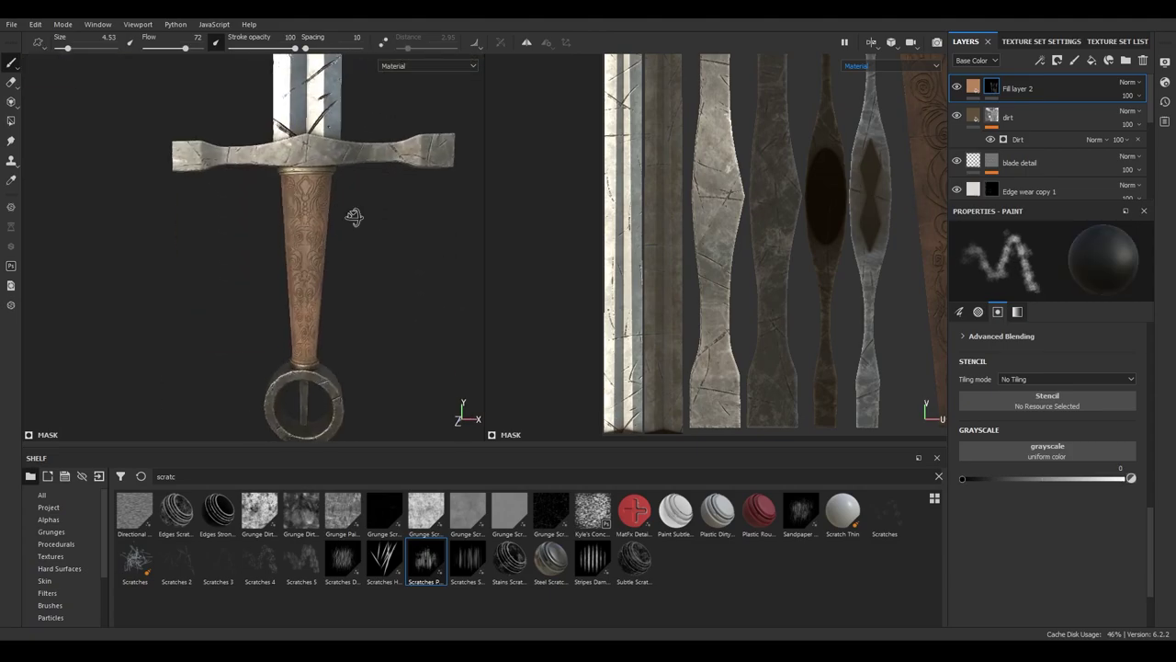
left_click_drag(243, 239, 292, 191, "alt")
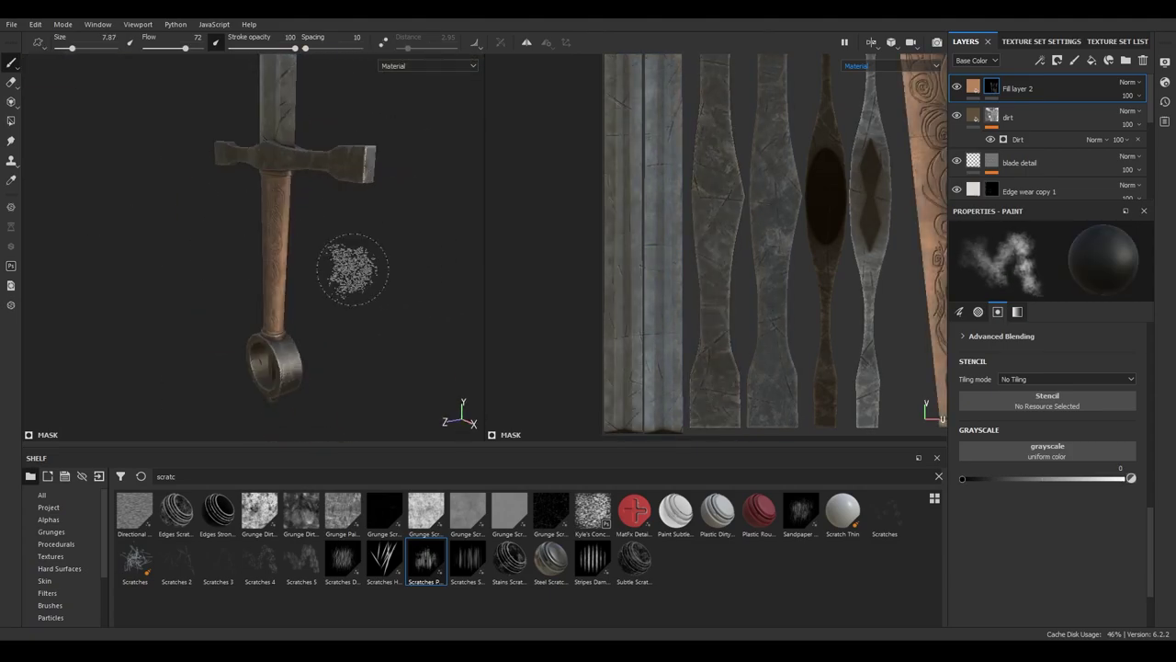
left_click_drag(353, 269, 270, 248, "alt")
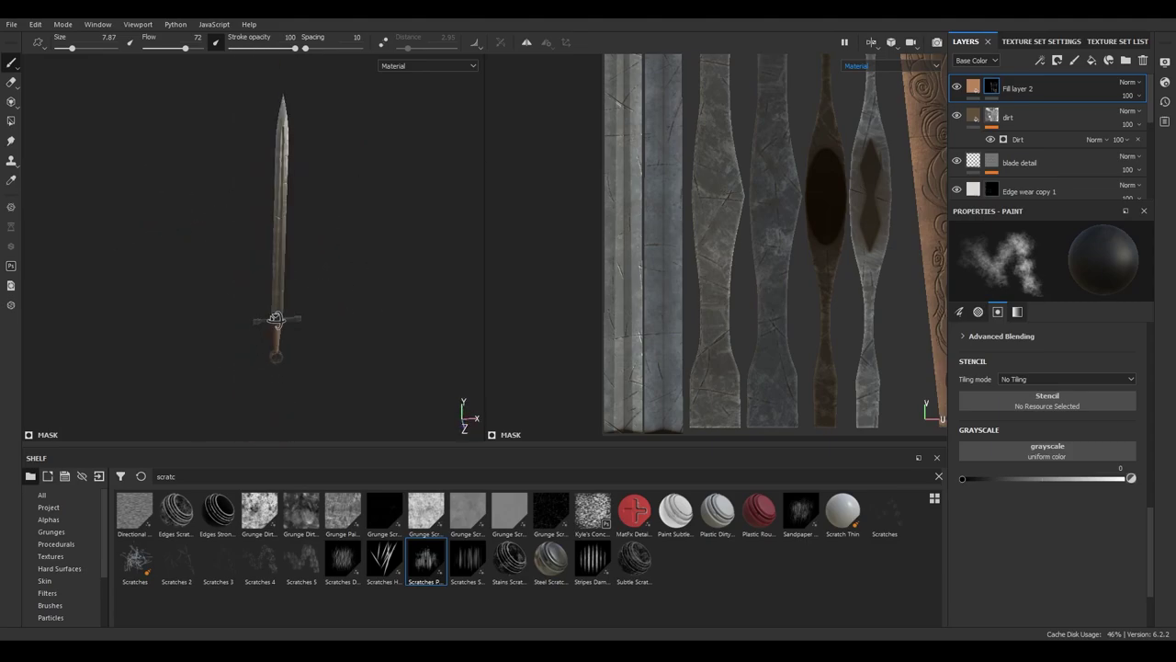
mouse_move(594, 377)
right_mouse_down("alt")
mouse_move(380, 328)
mouse_move(249, 341)
right_mouse_up("alt")
left_click_drag(249, 341, 380, 288, "alt")
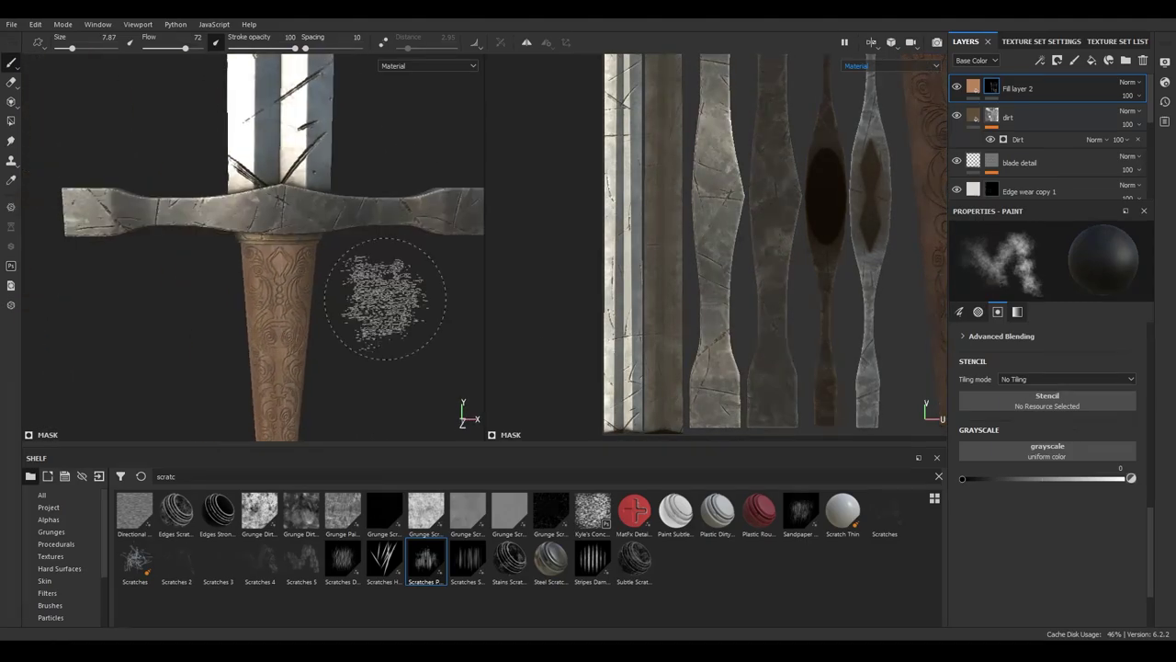
Clear the shelf search, filter to alphas, and search for 'medi'
left_click(209, 478)
left_click(51, 531)
left_click(49, 519)
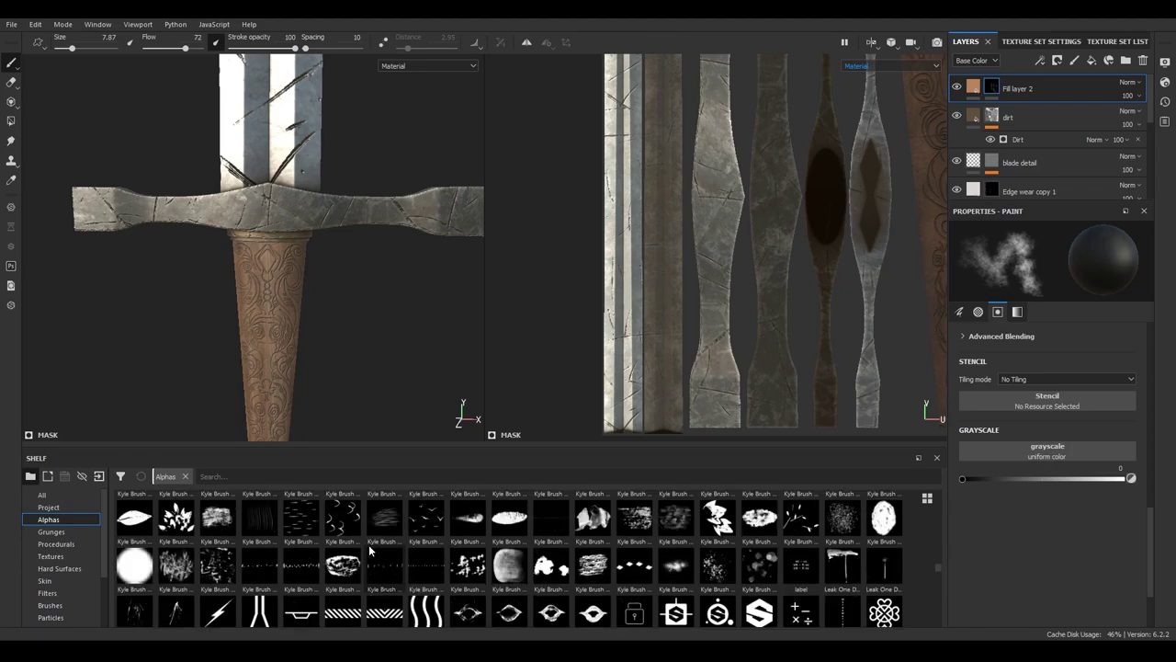
scroll(368, 544, "down", 2)
type("medi")
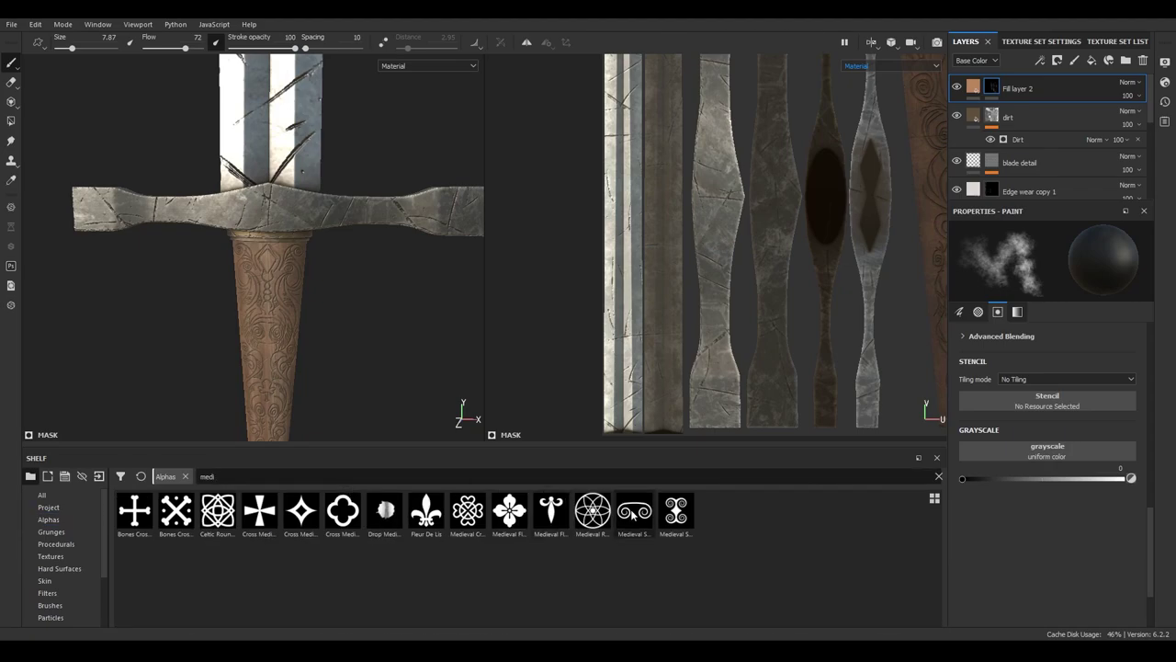
Add Fill layer 3 with a black mask and search the alpha shelf for 'celt'
left_click(1090, 59)
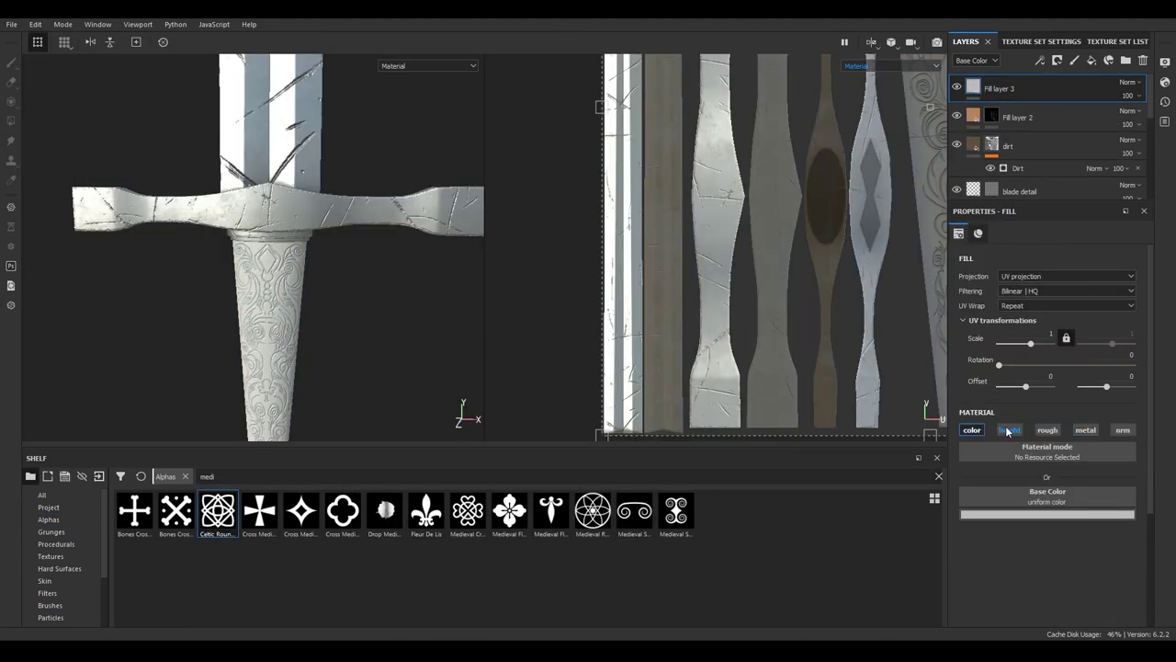
left_click(1047, 514)
left_click(50, 605)
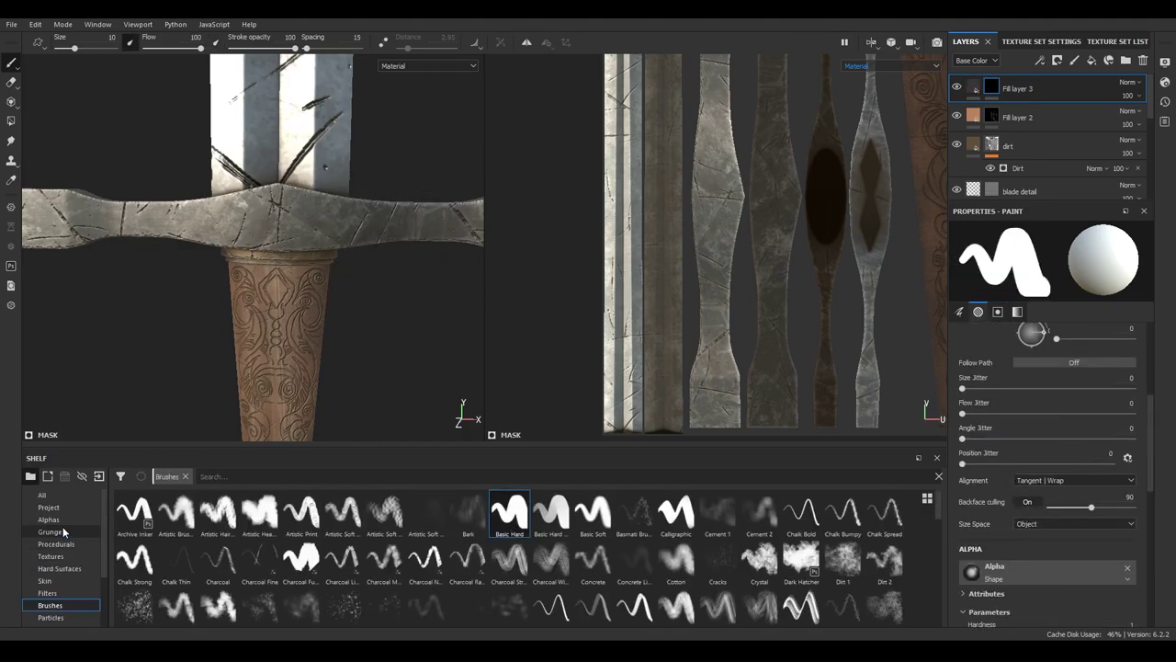
left_click(47, 519)
type("celt")
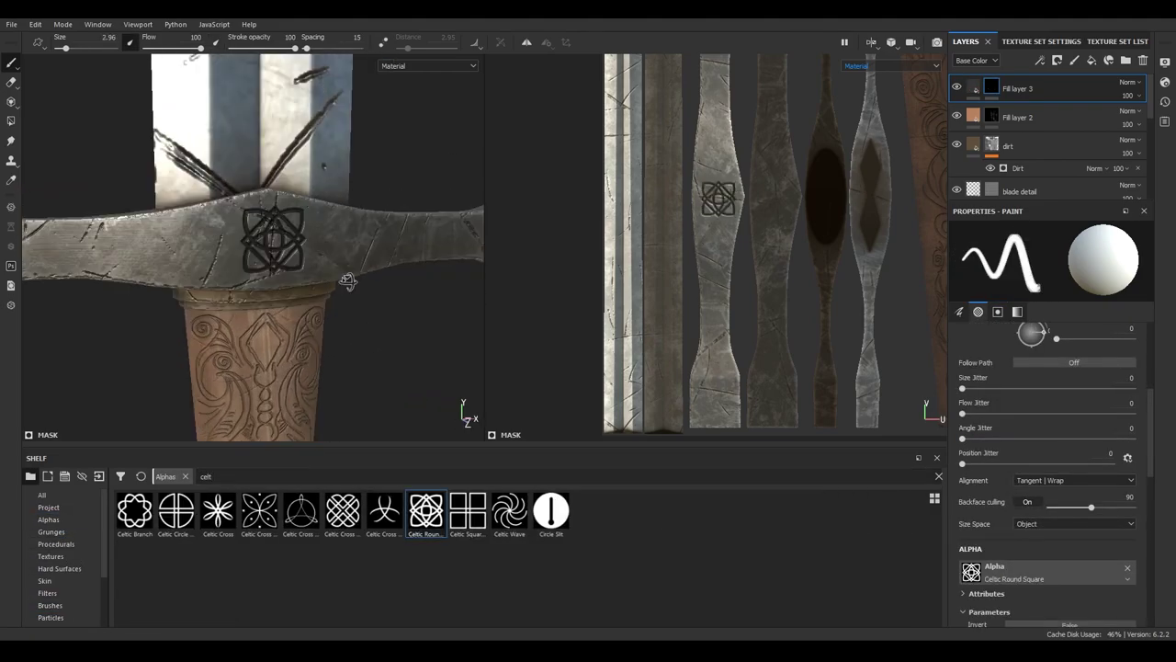
Align the symmetry lines to the blade edges on a frontal crossguard view
left_click_drag(292, 229, 253, 261, "alt")
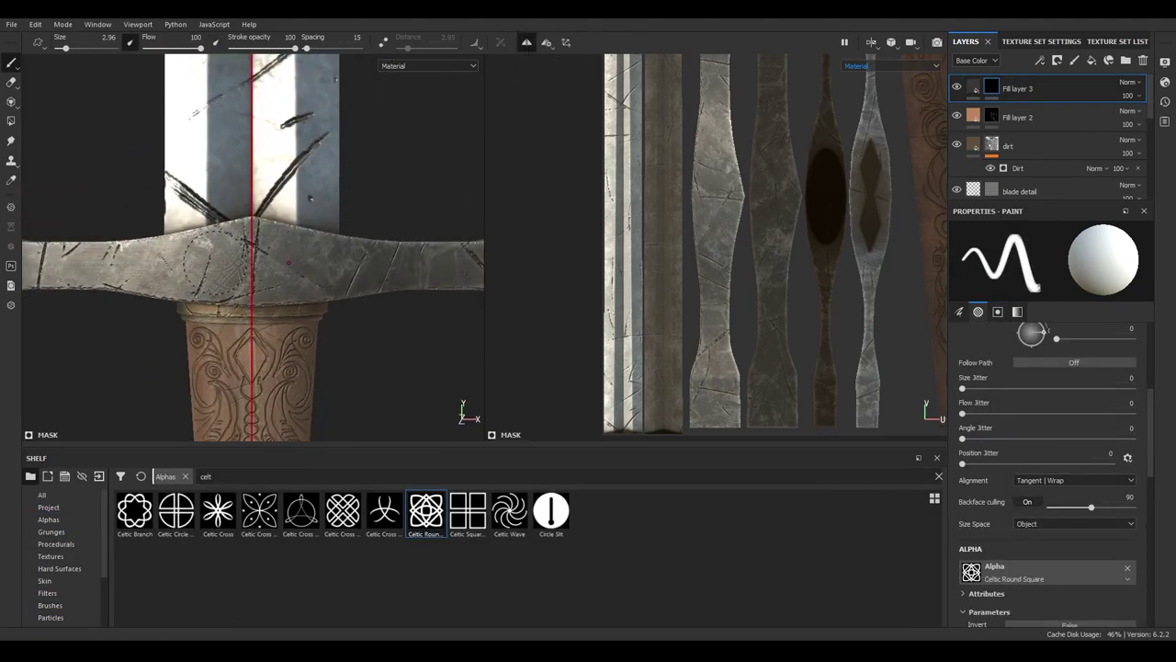
left_click(545, 45)
left_click(663, 86)
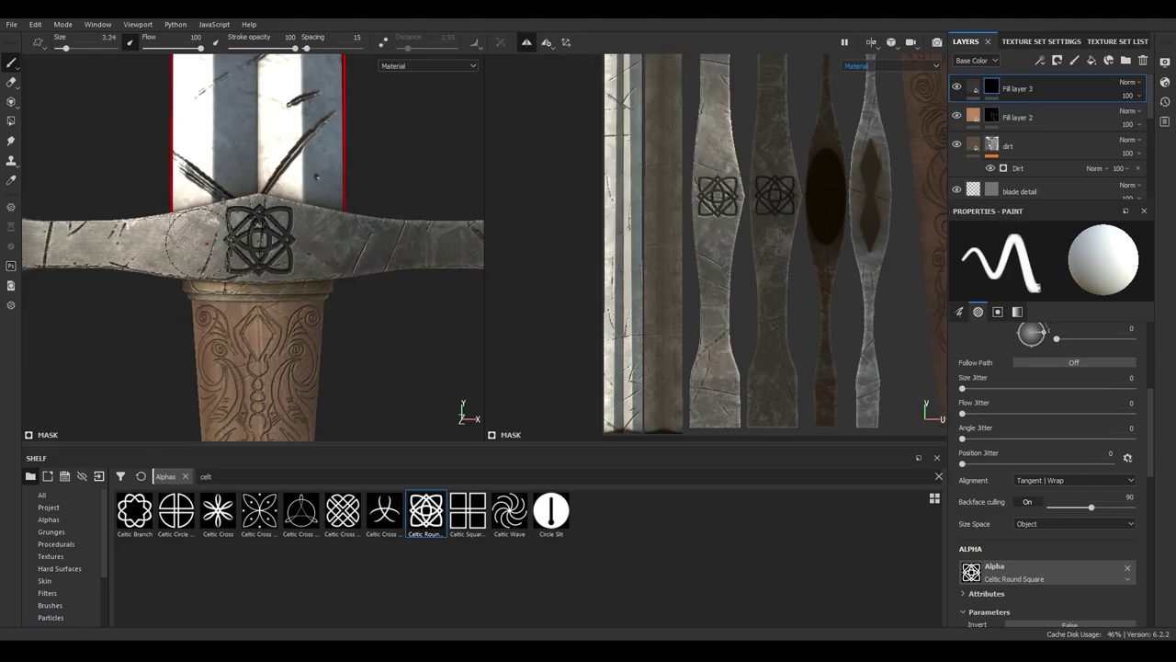
scroll(324, 241, "down", 2)
scroll(95, 236, "down", 2)
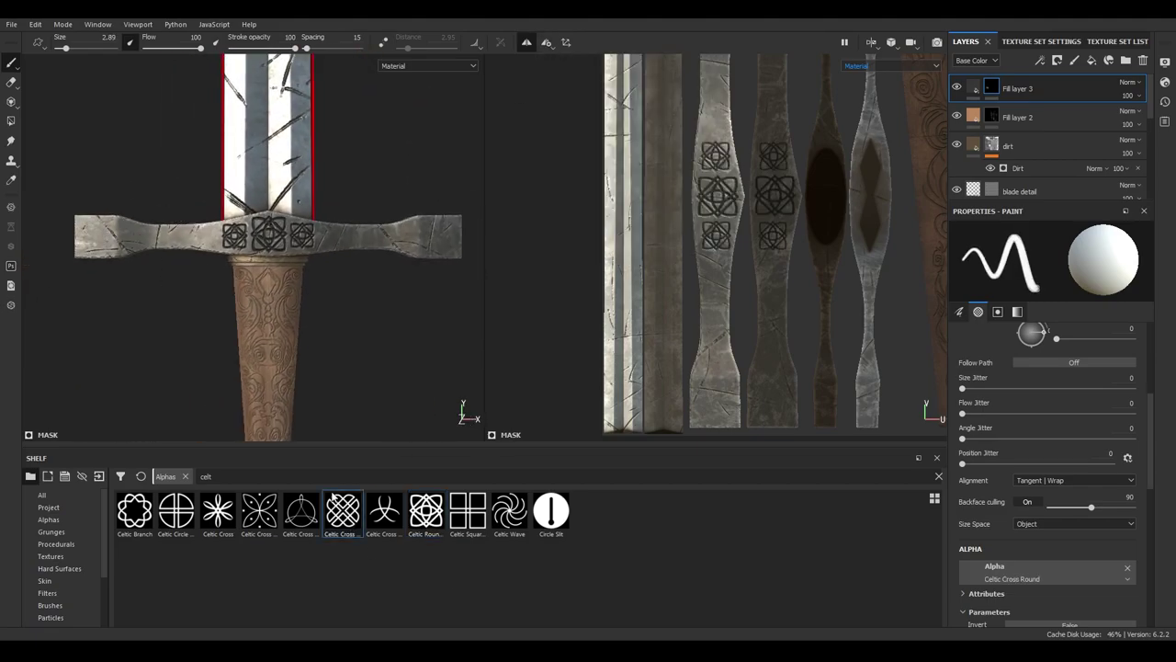
Stamp Celtic Cross Round and Celtic Circle Crossed Corners knots along the crossguard
left_click(95, 236)
left_click_drag(95, 236, 245, 276, "alt")
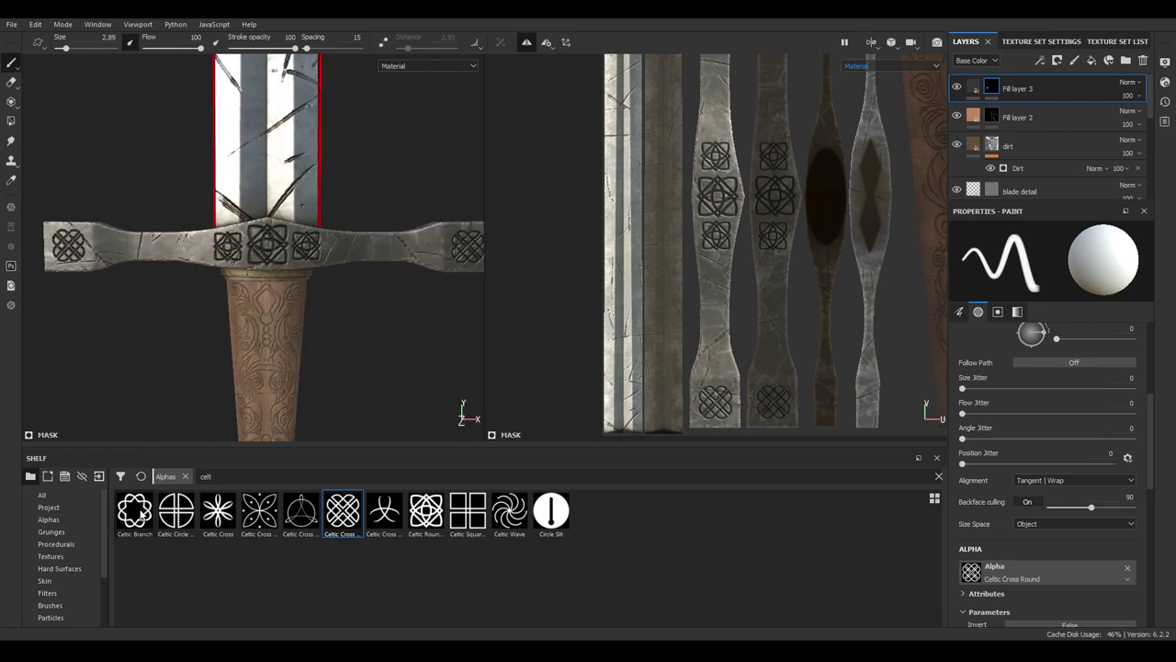
left_click(175, 510)
left_click(299, 255)
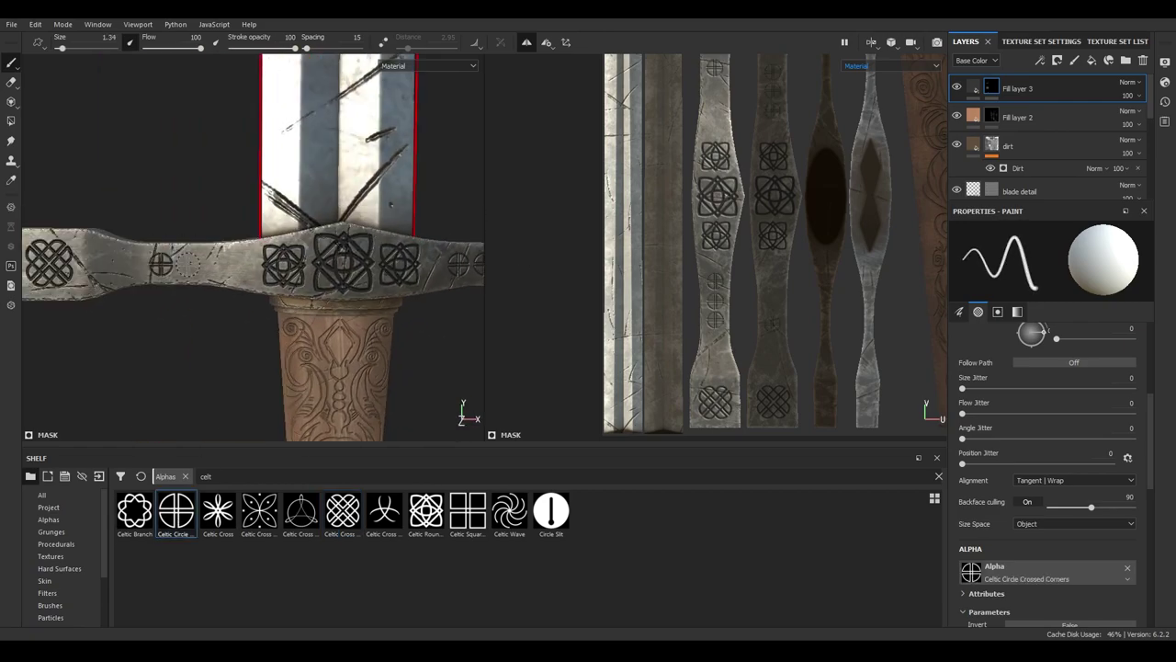
key("f")
left_click(976, 92)
Make Fill layer 3's engravings shallower with height -0.097
left_click(1038, 513)
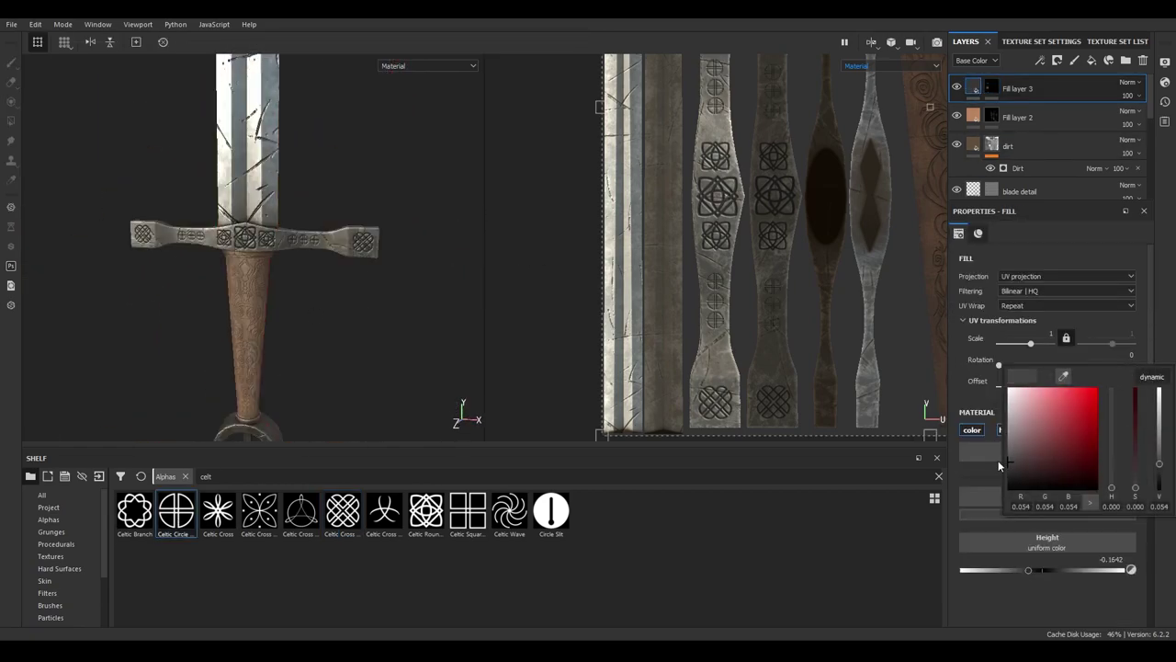
left_click_drag(1026, 569, 1033, 569)
left_click_drag(398, 252, 343, 225, "alt")
key("f")
scroll(276, 223, "up", 3)
scroll(250, 221, "down", 3)
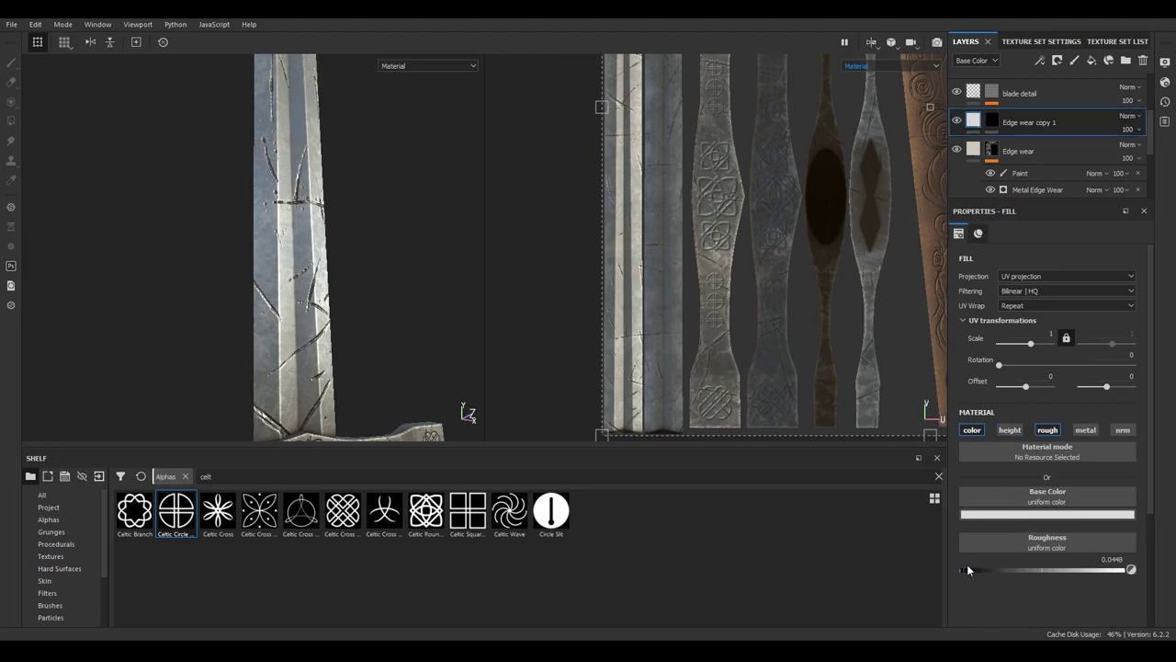
Raise Edge wear copy 1's roughness to 0.17 and enable its metallic channel
left_click_drag(967, 570, 988, 570)
left_click(1085, 429)
middle_click_drag(328, 321, 306, 225, "alt")
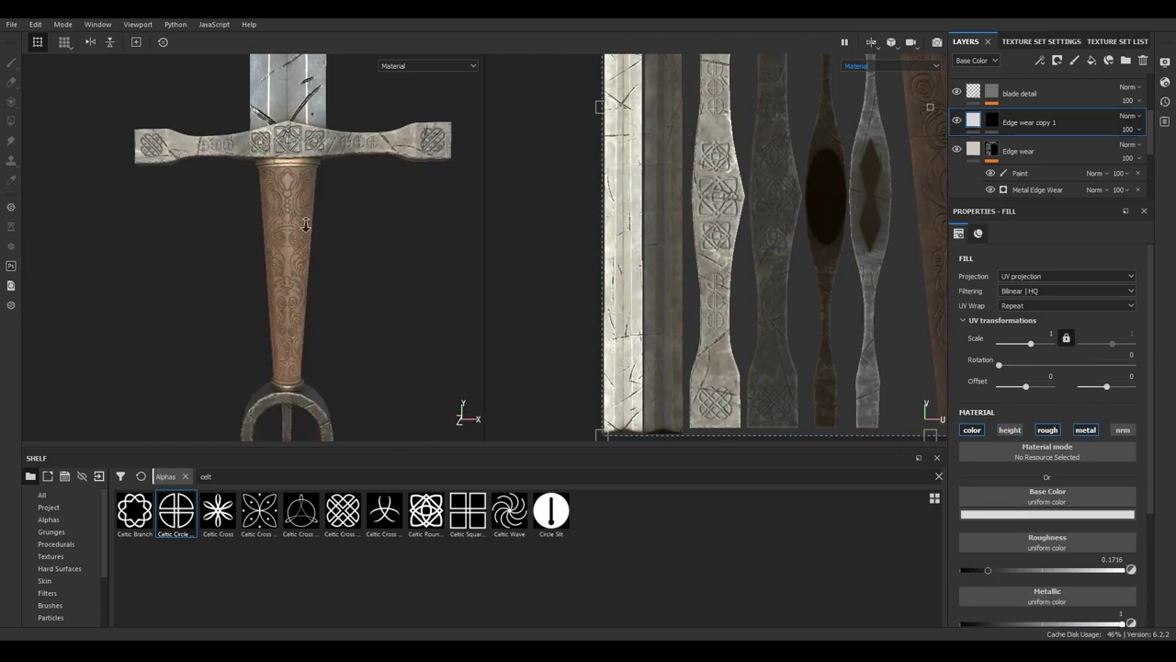
left_click_drag(306, 226, 344, 249, "alt")
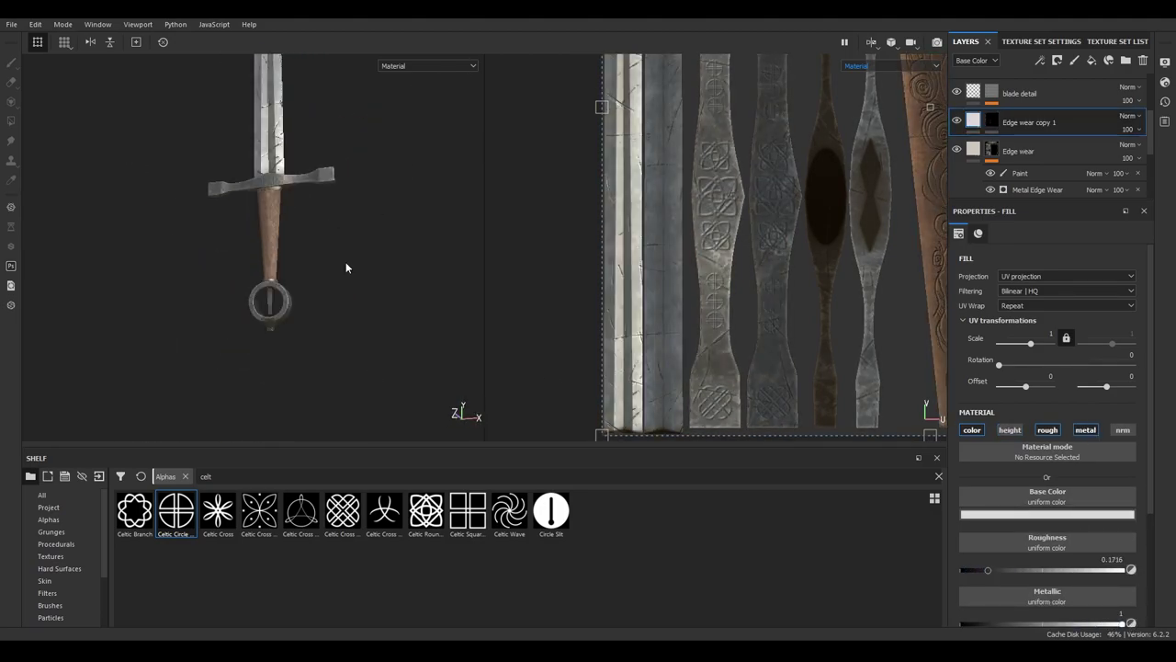
scroll(346, 262, "up", 5)
scroll(328, 237, "up", 2)
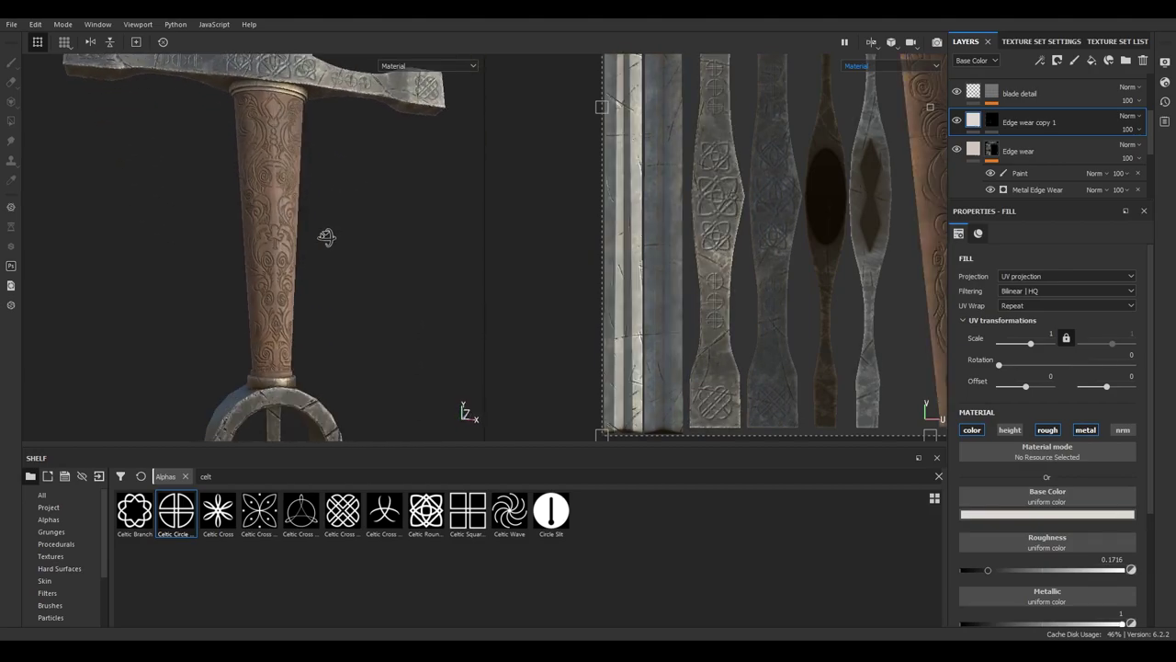
scroll(328, 237, "down", 3)
scroll(529, 179, "down", 2)
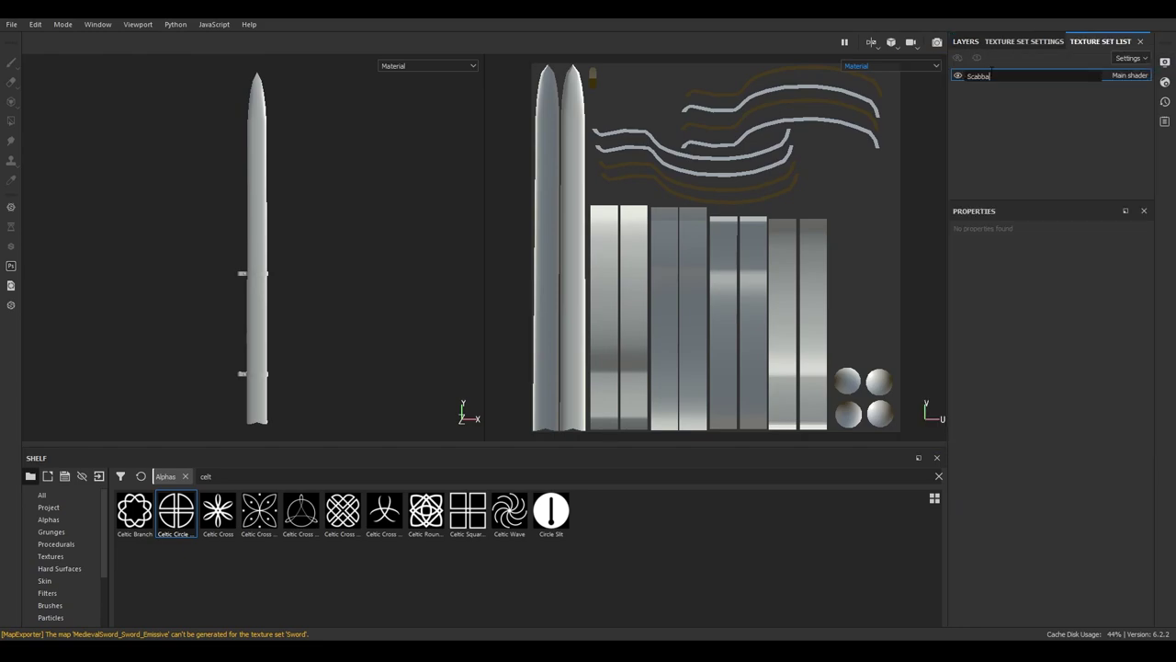
Bake the Scabbard texture set's mesh maps
left_click(1024, 41)
scroll(1047, 128, "down", 3)
left_click(1100, 128)
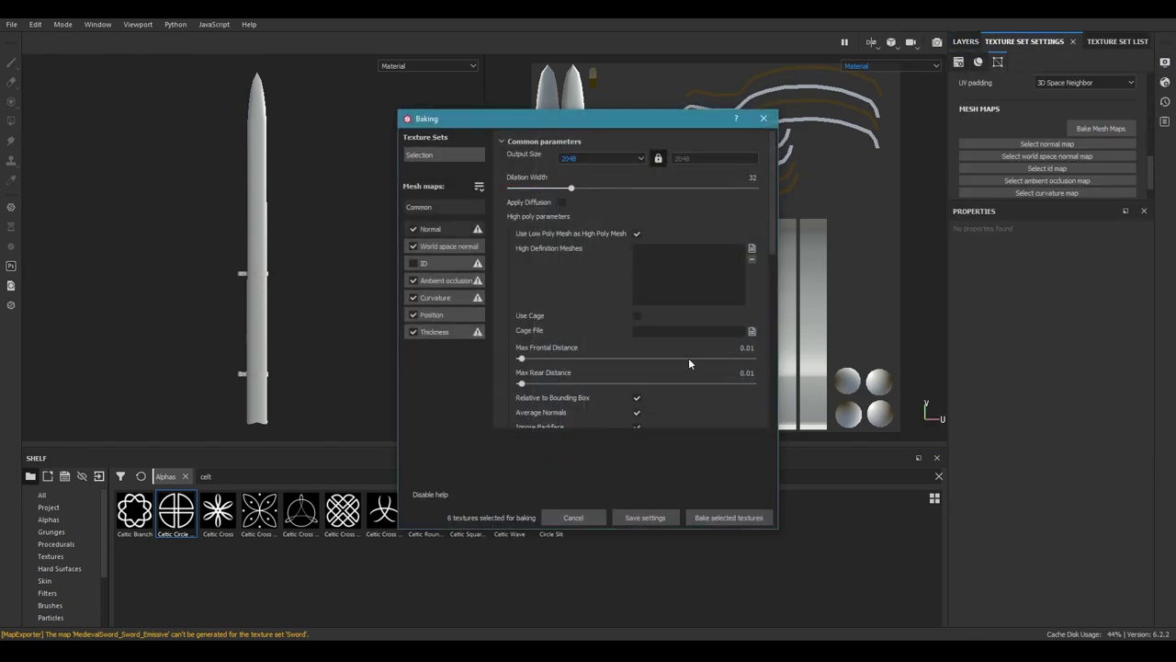
left_click(728, 517)
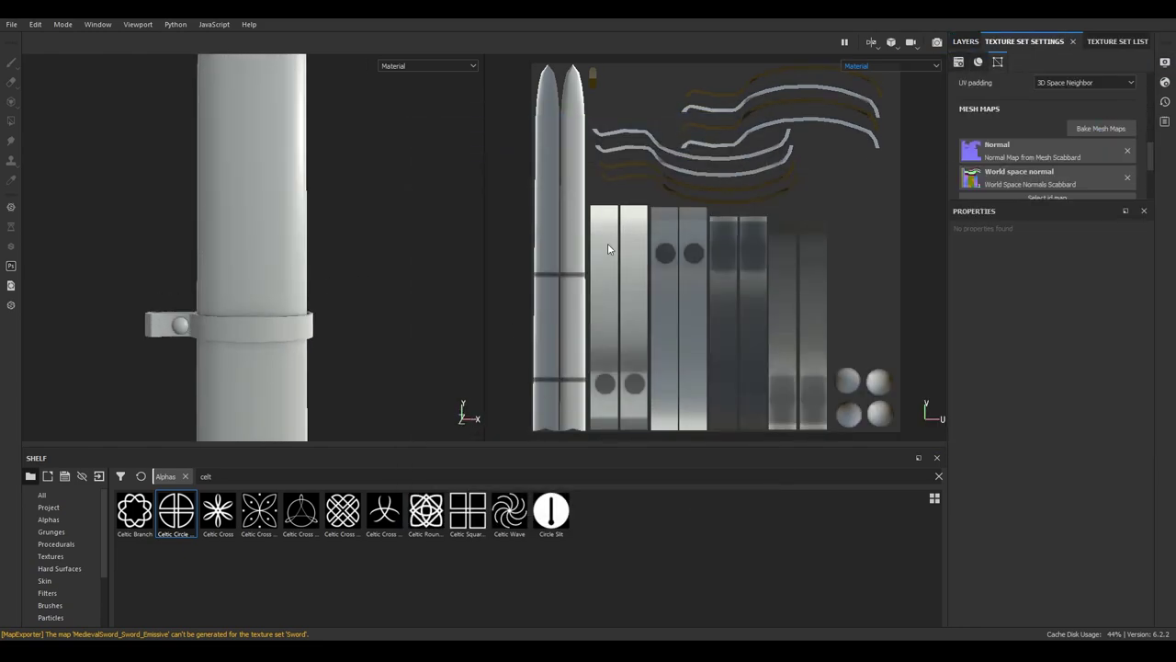
scroll(607, 248, "up", 2)
left_click(965, 42)
Add a height-only fill layer at -0.194 with a black mask
left_click(1092, 60)
left_click(1010, 429)
left_click_drag(1044, 524, 1027, 526)
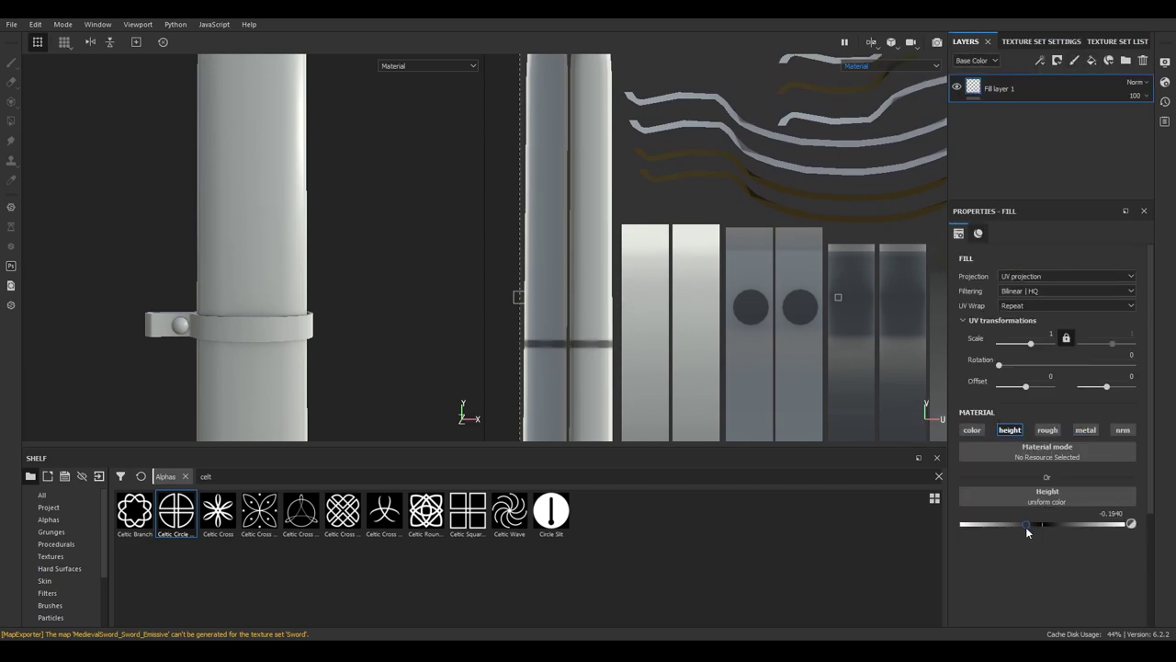
key("1")
scroll(600, 266, "up", 3)
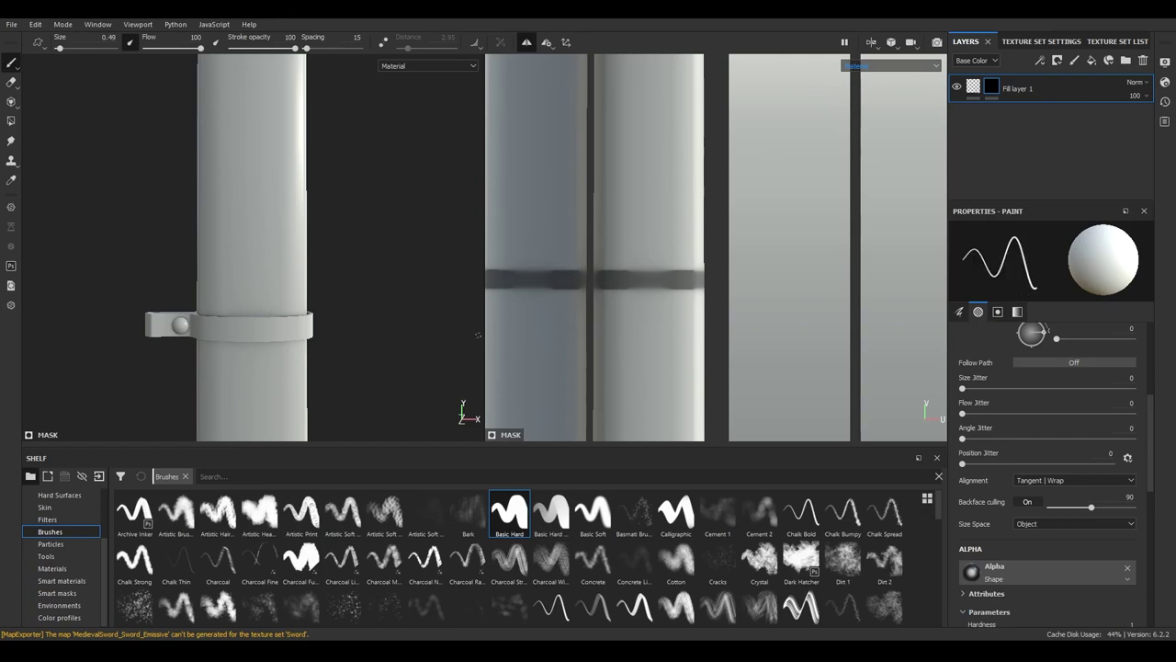
Load the Shape Cone alpha onto the height brush, found by searching the alphas for 'shape'
scroll(56, 515, "up", 3)
left_click(48, 519)
left_click(211, 476)
type("shape")
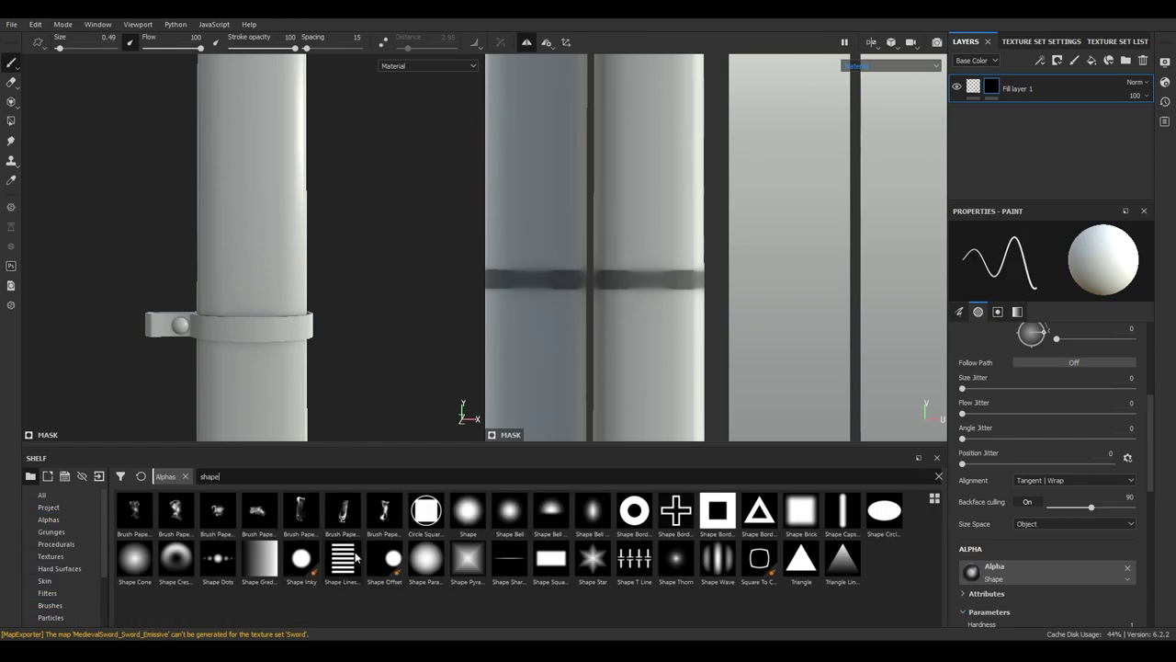
left_click(135, 560)
Paint straight vertical engraved lines up the scabbard in the UV view
scroll(740, 260, "up", 1)
scroll(644, 212, "up", 1)
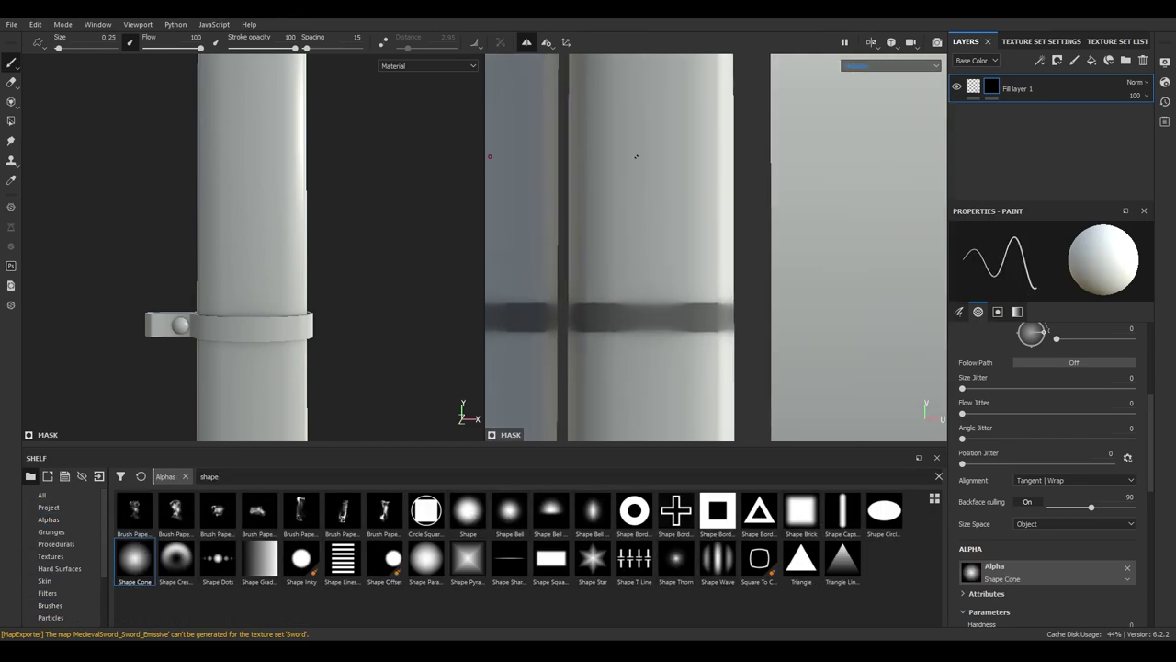
scroll(603, 174, "up", 1)
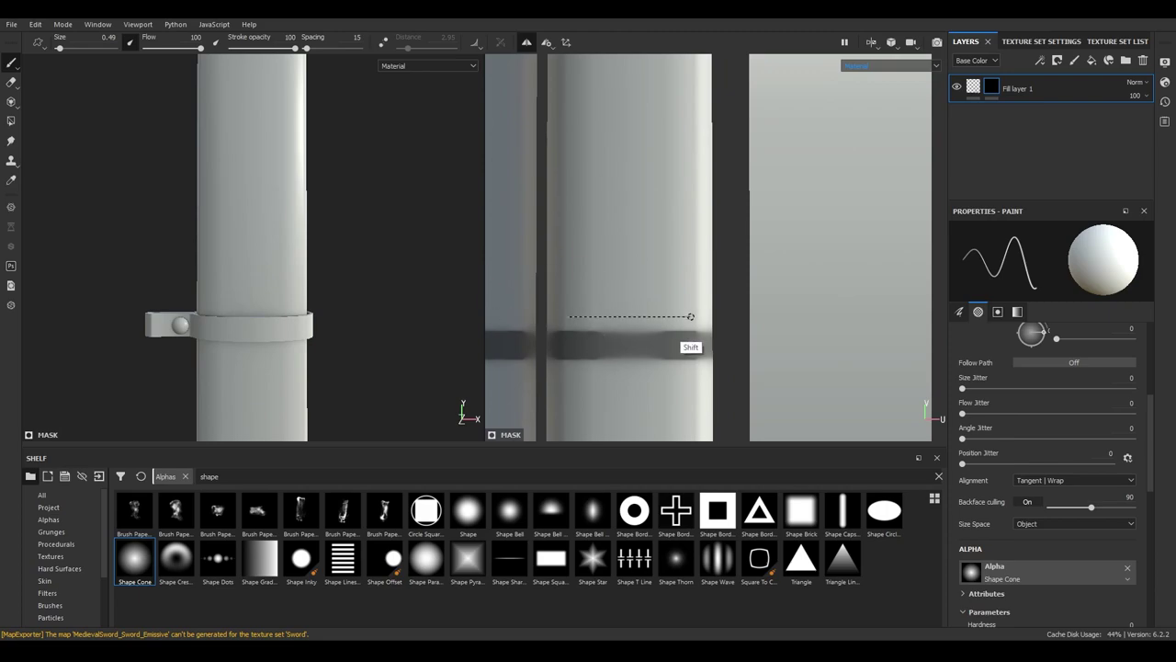
scroll(275, 262, "up", 2)
scroll(573, 157, "down", 2)
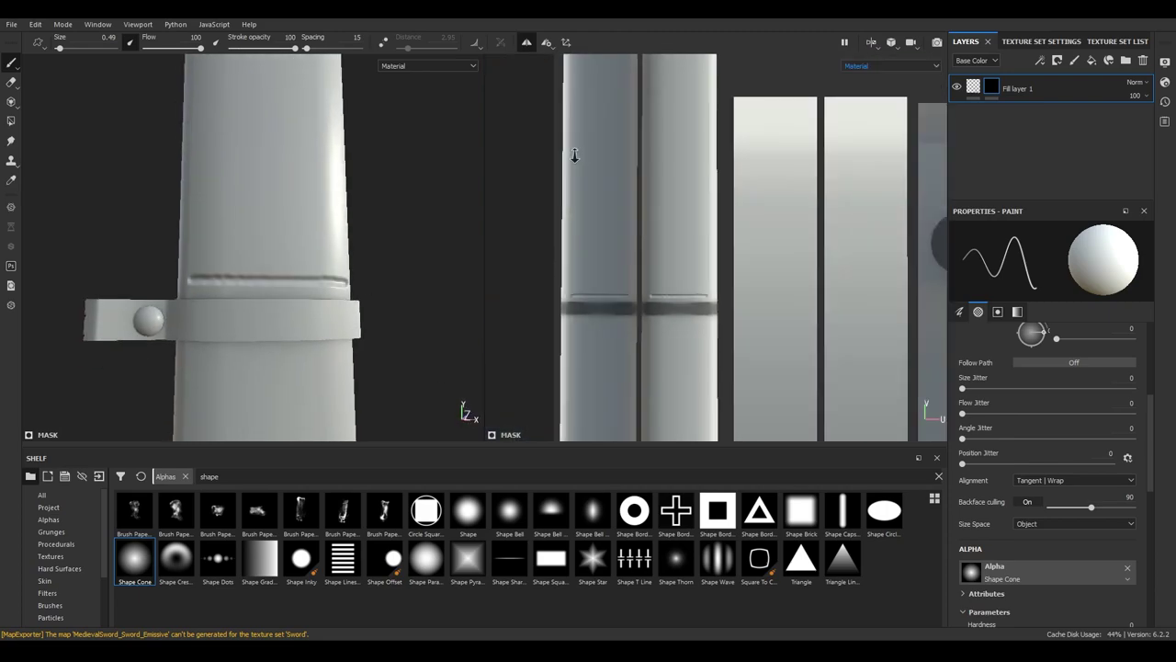
scroll(681, 401, "down", 2)
scroll(681, 402, "up", 2)
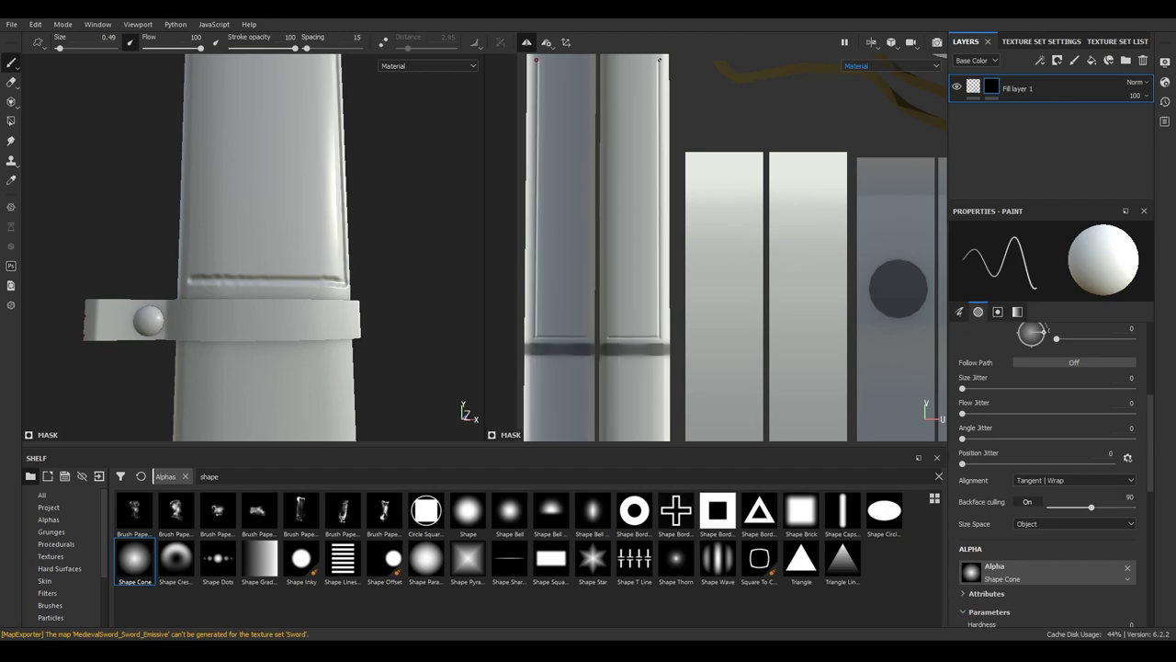
middle_click_drag(535, 58, 526, 297)
left_click(648, 148, "shift")
left_click(530, 148, "shift")
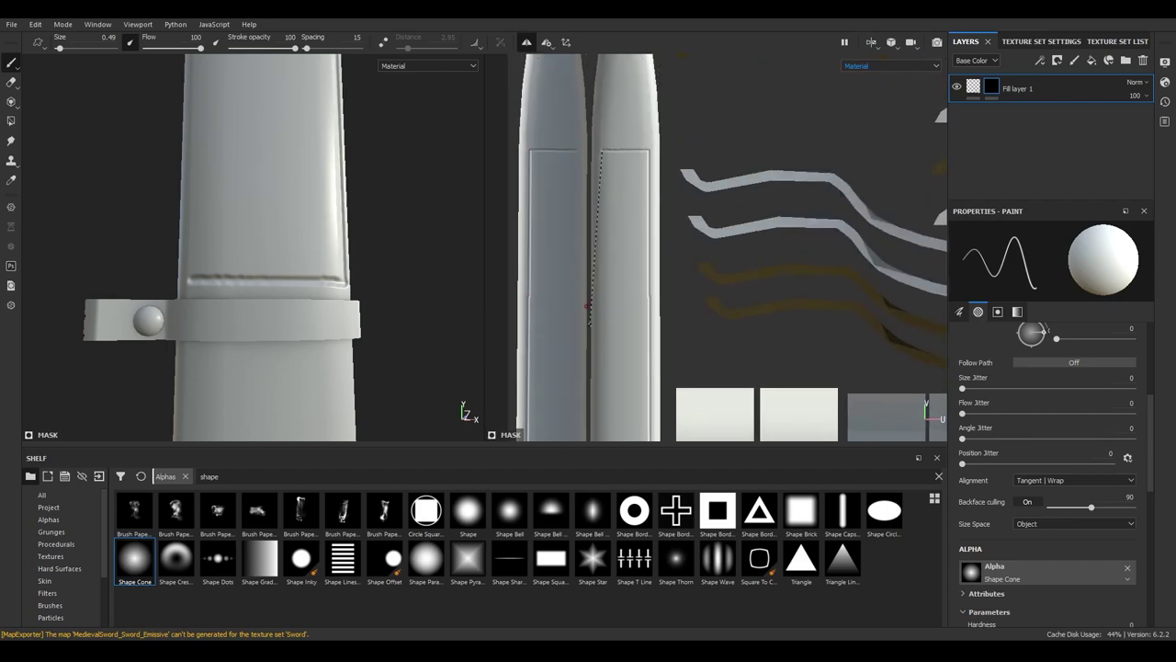
Engrave diagonal straight lines across the scabbard to form crosses
scroll(600, 420, "up", 2)
scroll(600, 421, "up", 2)
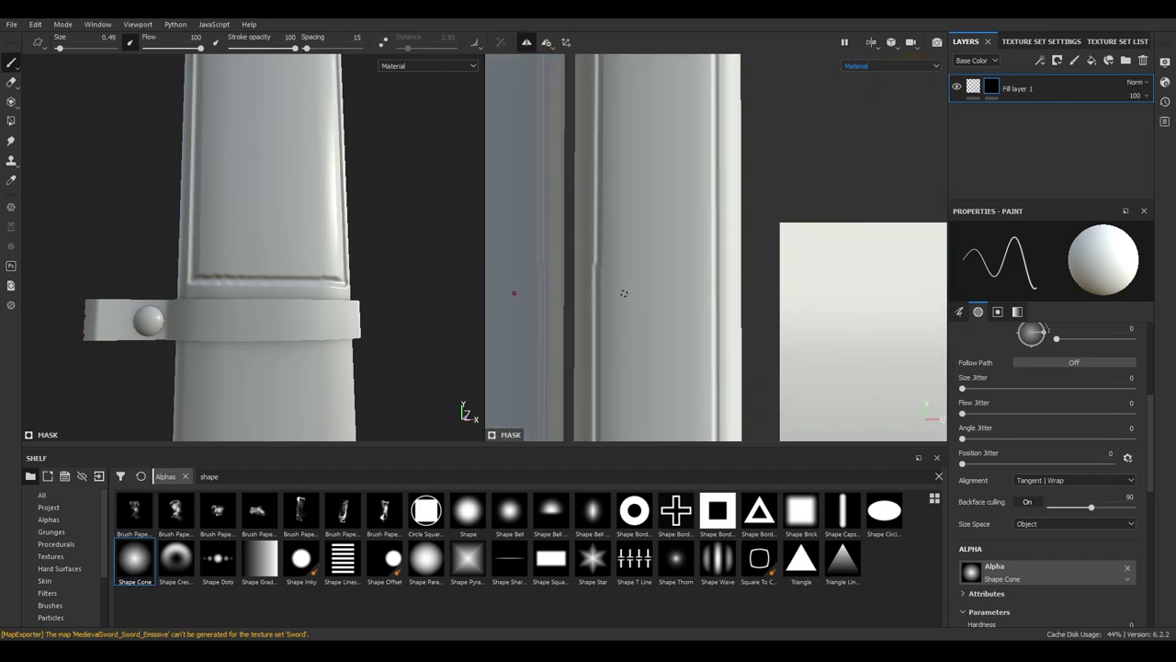
mouse_move(386, 312)
left_mouse_down("alt")
mouse_move(438, 314)
mouse_move(339, 265)
left_mouse_up("alt")
scroll(643, 276, "down", 2)
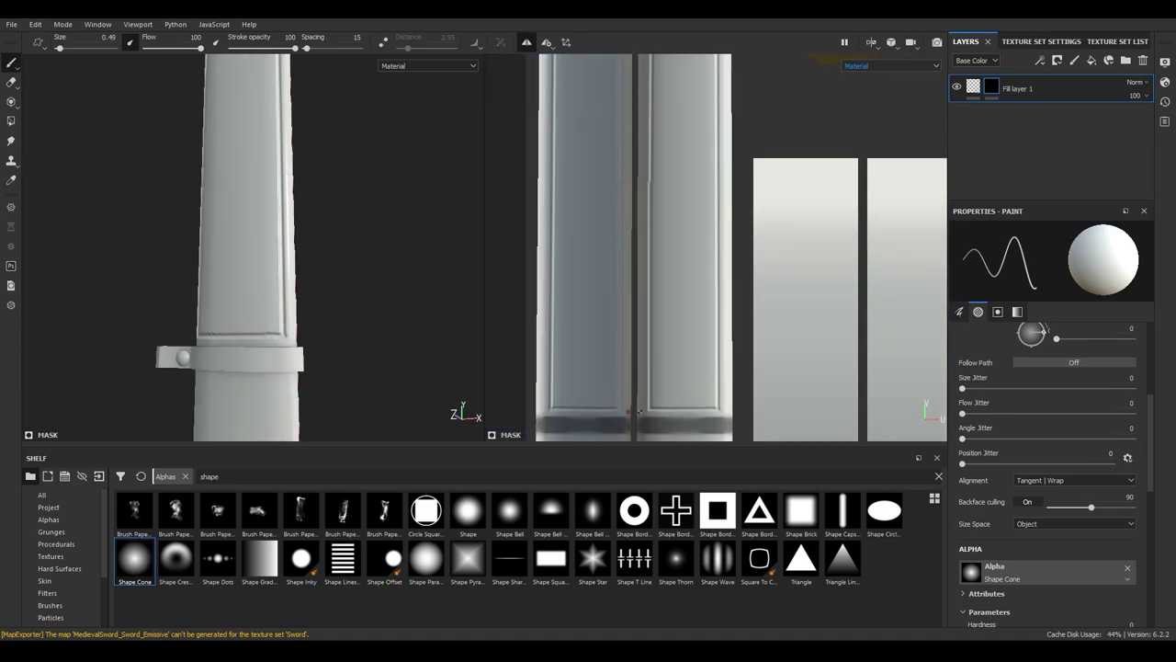
left_click(677, 267, "shift")
scroll(698, 275, "down", 2)
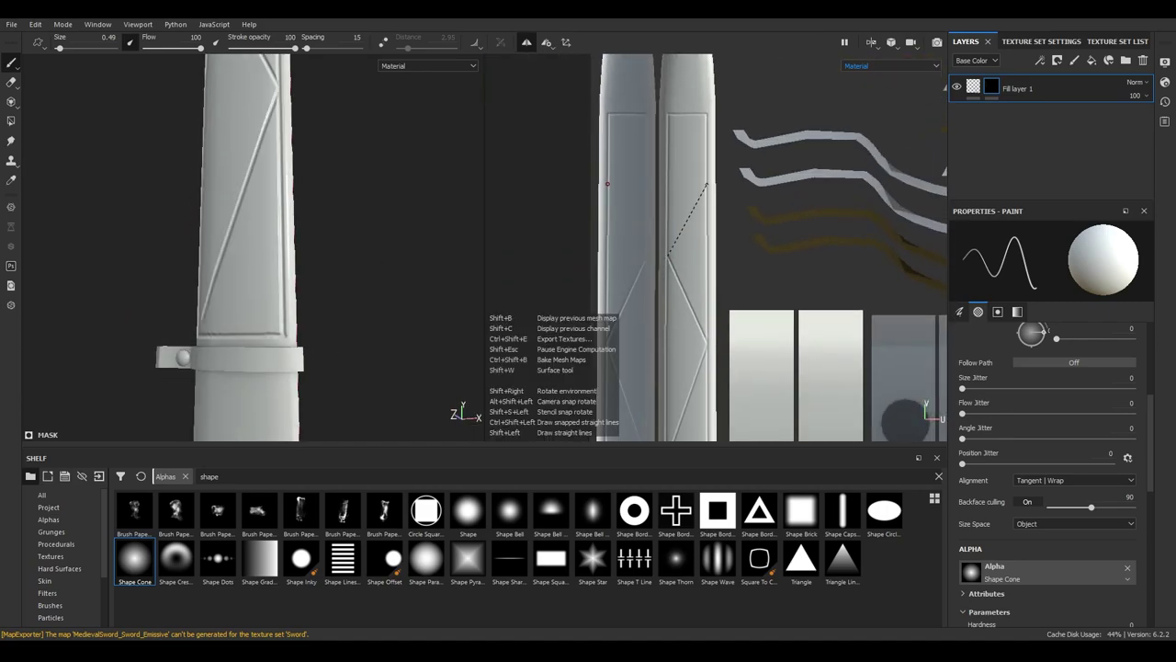
left_click(705, 118, "shift")
left_click(667, 184, "shift")
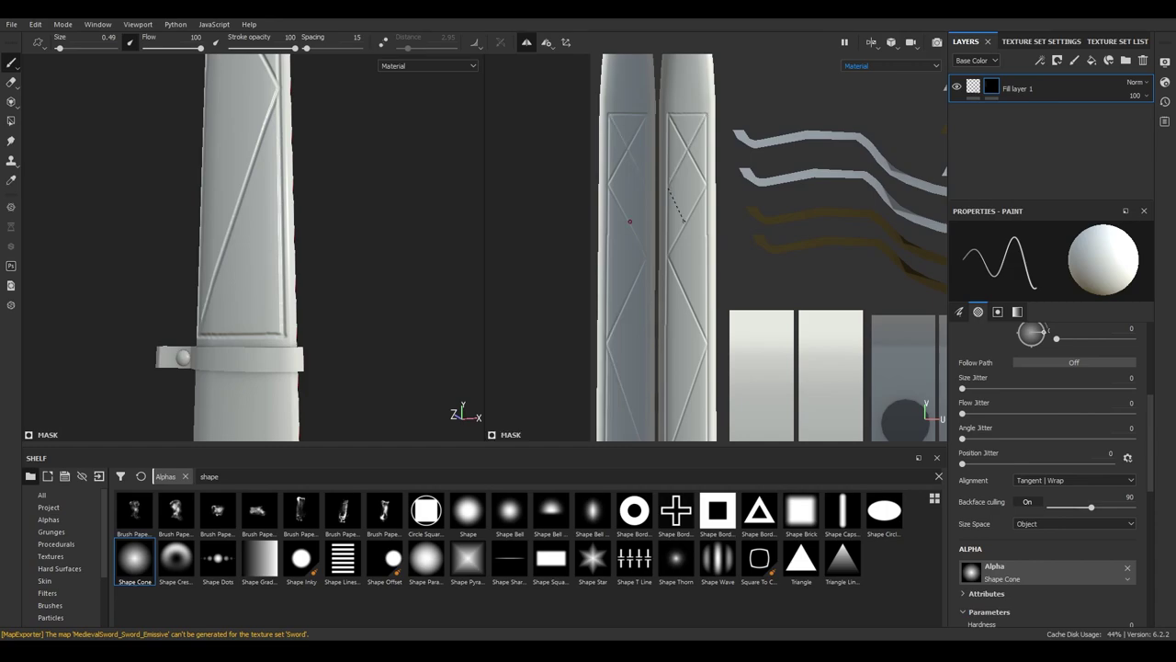
Draw a straight horizontal groove across the scabbard just below the strap
middle_click_drag(665, 345, 645, 214)
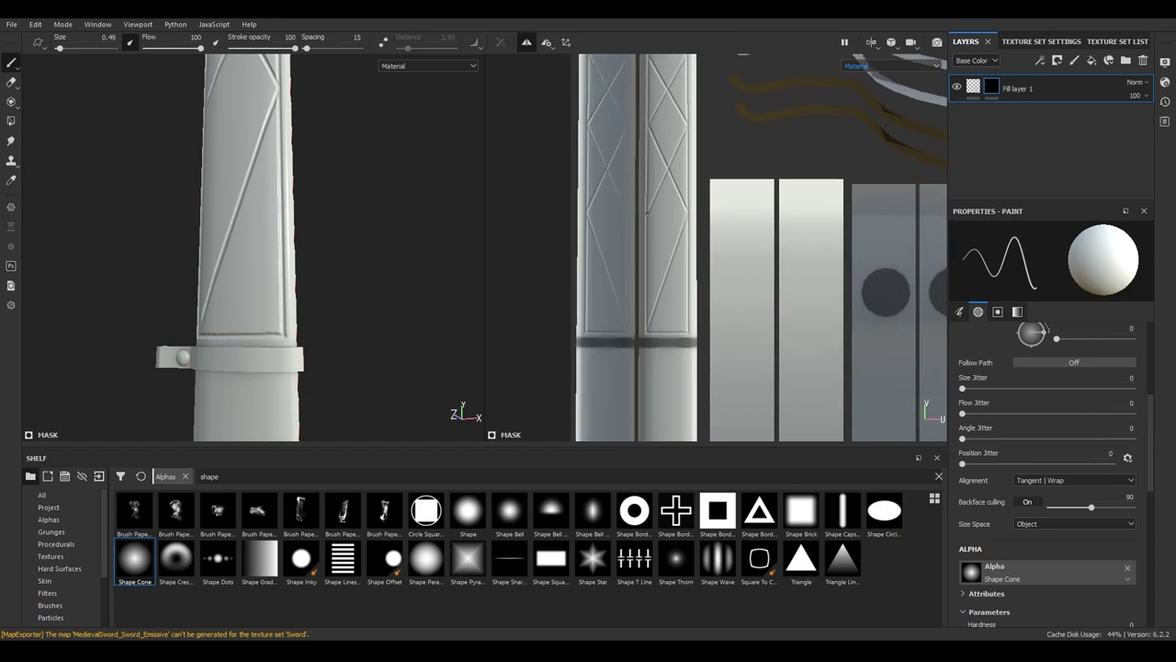
left_click_drag(322, 266, 330, 244, "alt")
right_click_drag(331, 244, 455, 303, "alt")
scroll(275, 270, "up", 5)
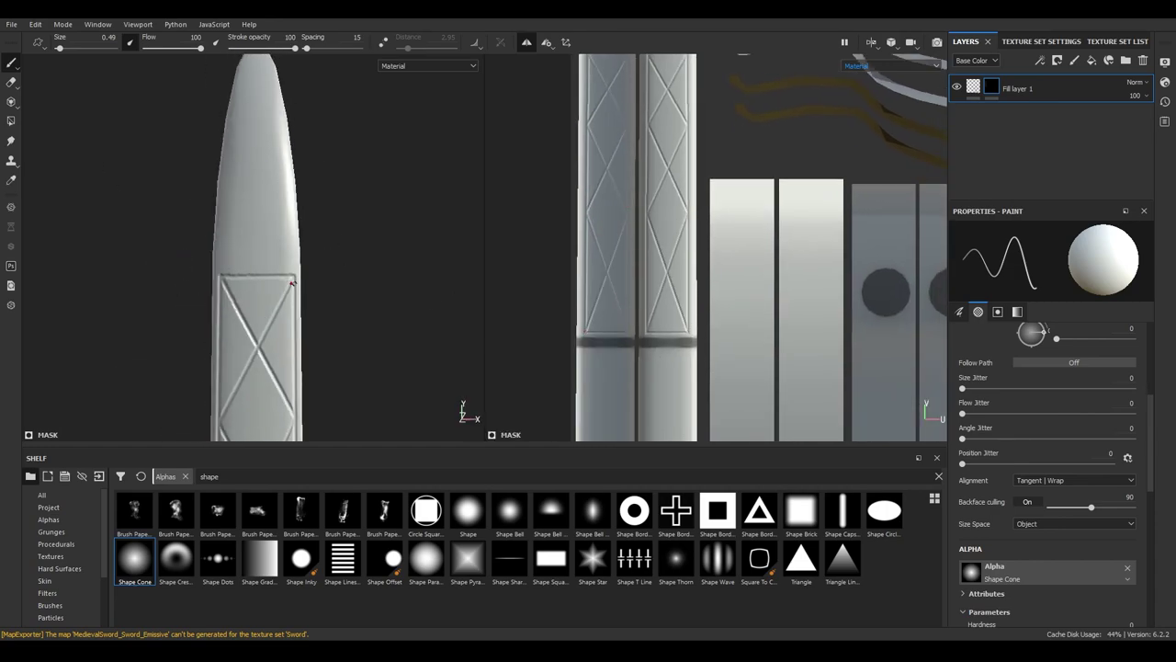
middle_click_drag(306, 386, 314, 187)
scroll(699, 250, "up", 3)
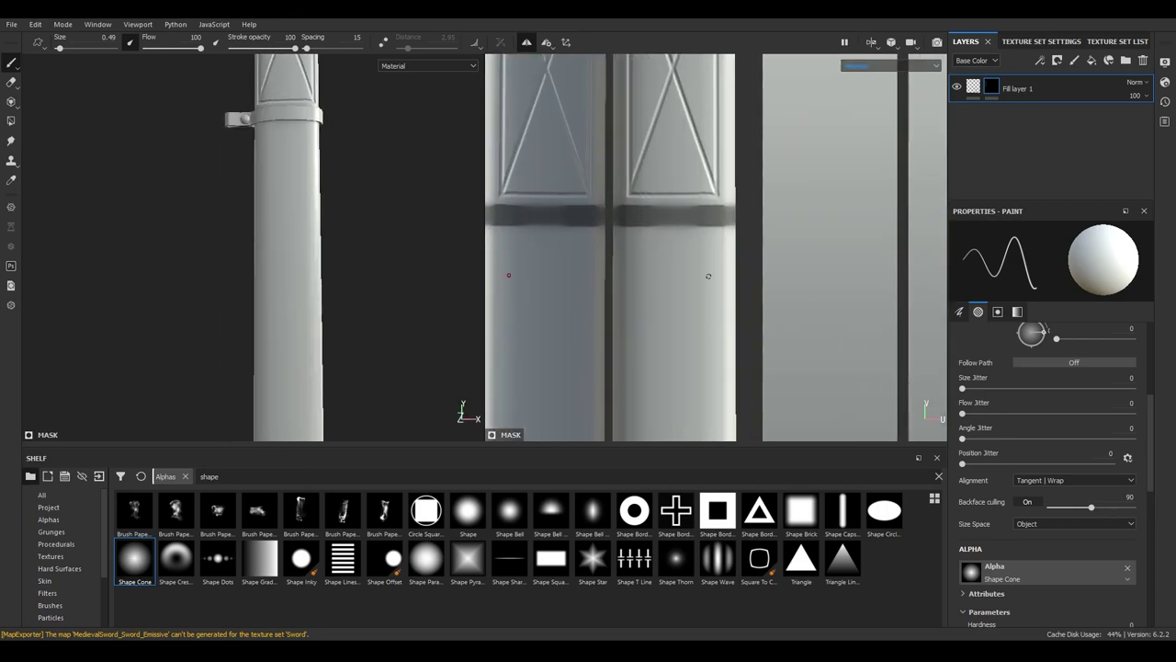
scroll(699, 250, "down", 1)
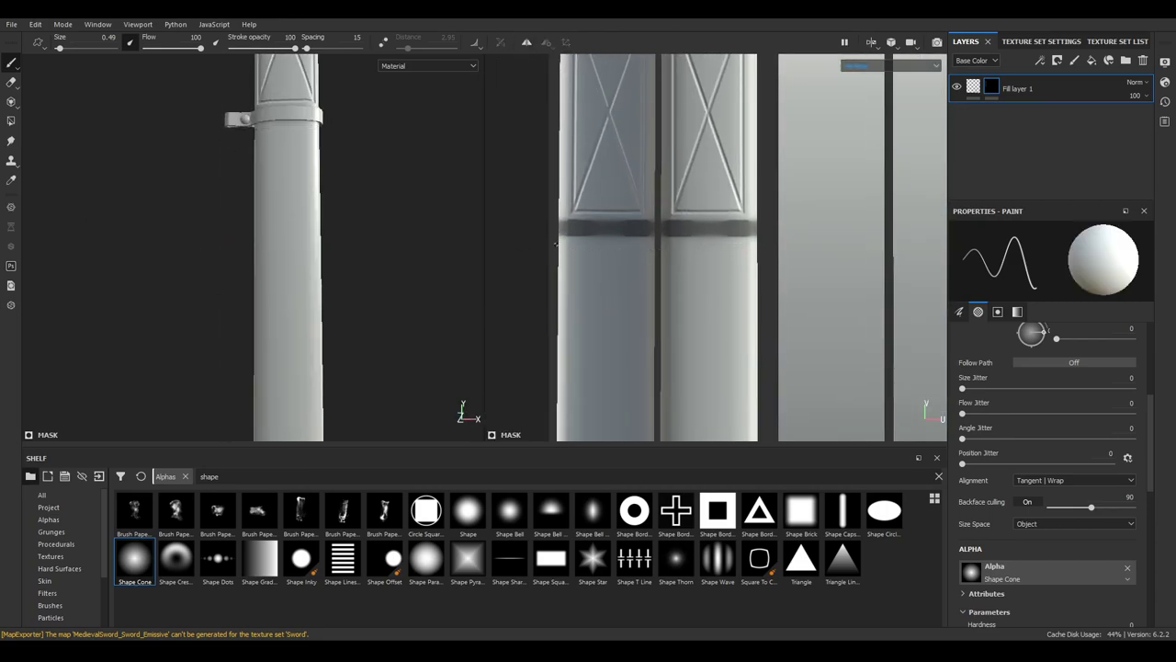
mouse_move(432, 275)
left_mouse_down("alt")
mouse_move(480, 273)
mouse_move(275, 255)
left_mouse_up("alt")
scroll(232, 254, "up", 3)
scroll(407, 258, "down", 2)
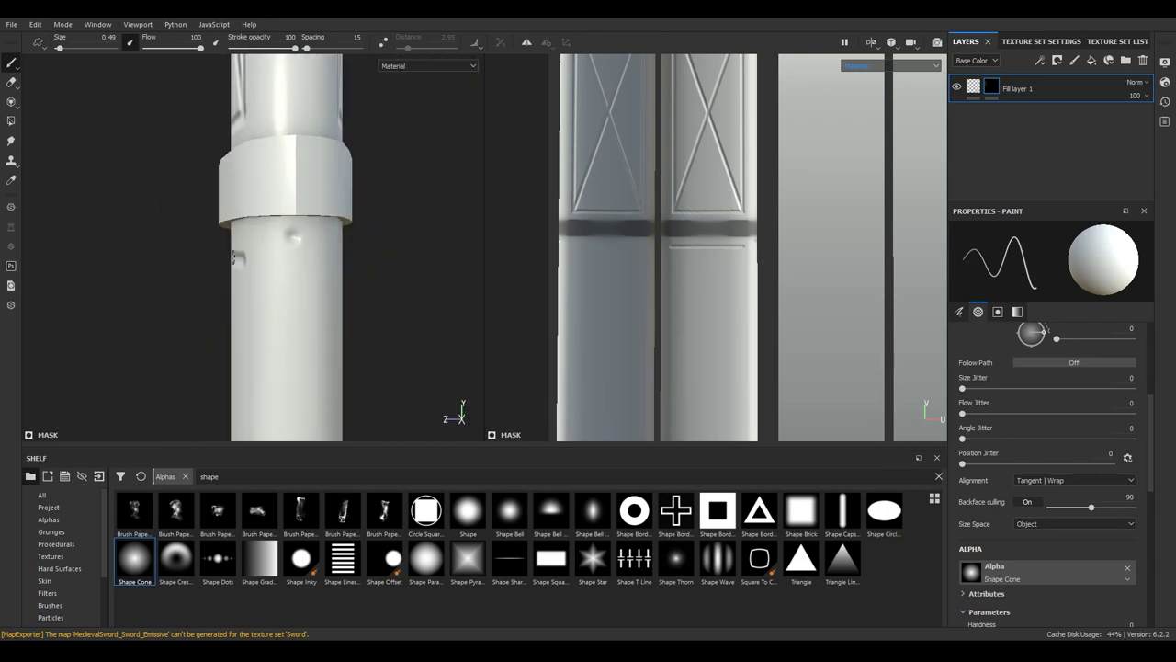
scroll(397, 258, "up", 3)
mouse_move(349, 260)
left_mouse_down("alt")
mouse_move(397, 258)
mouse_move(161, 255)
left_mouse_up("alt")
scroll(397, 258, "down", 2)
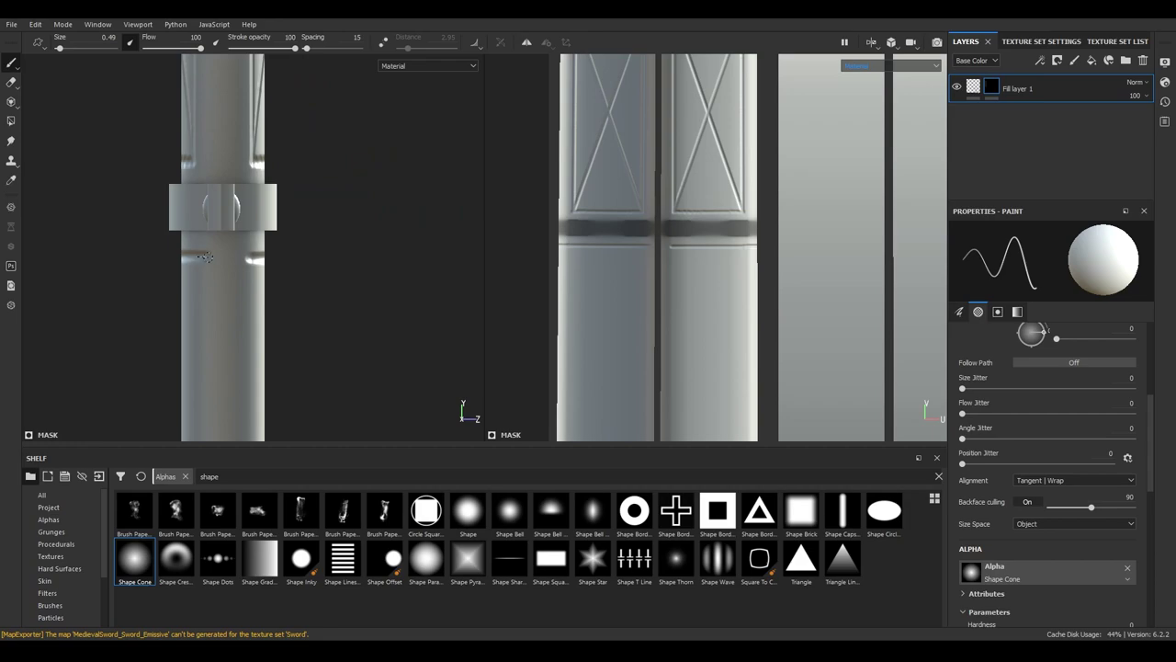
left_click(272, 261, "shift")
mouse_move(272, 262)
left_mouse_down("alt")
mouse_move(170, 263)
mouse_move(443, 260)
left_mouse_up("alt")
Orbit and zoom around the strap to inspect the new groove
mouse_move(248, 261)
left_mouse_down("alt")
mouse_move(394, 260)
mouse_move(262, 285)
left_mouse_up("alt")
scroll(394, 260, "up", 3)
right_click_drag(262, 286, 120, 267, "alt")
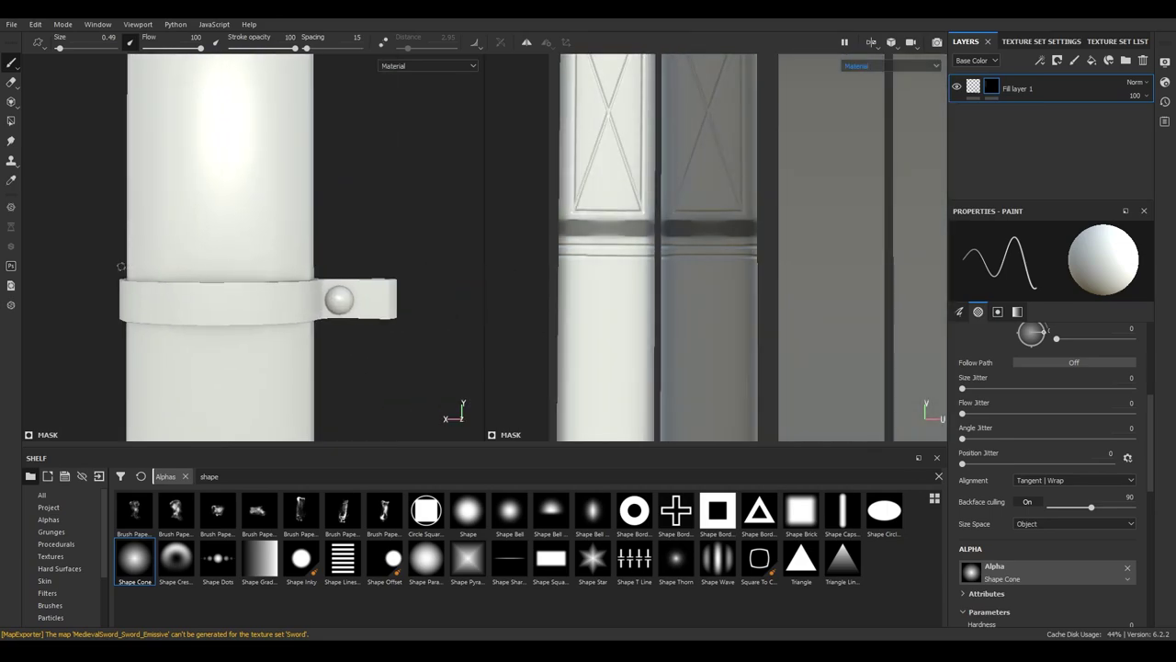
left_click_drag(334, 260, 294, 266, "alt")
right_click_drag(294, 267, 240, 271, "alt")
left_click_drag(239, 271, 221, 229, "alt")
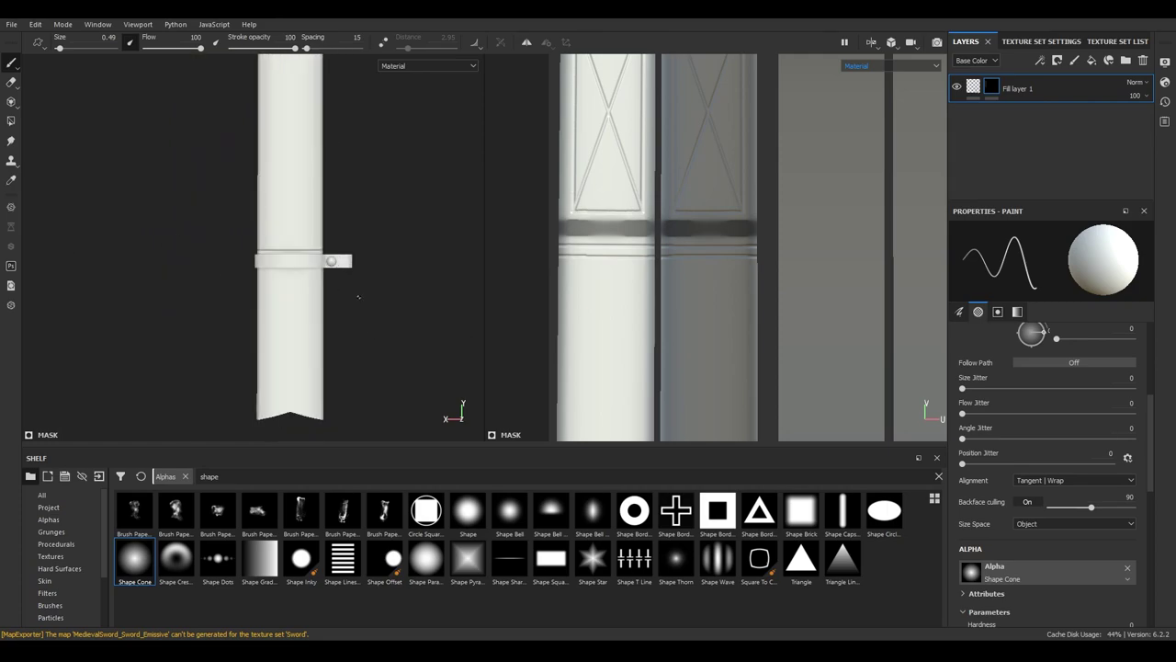
right_click_drag(221, 230, 213, 208, "alt")
Engrave a half-moon emblem with a central spiral and wing-like scrolls below the strap
right_click_drag(520, 334, 689, 324, "alt")
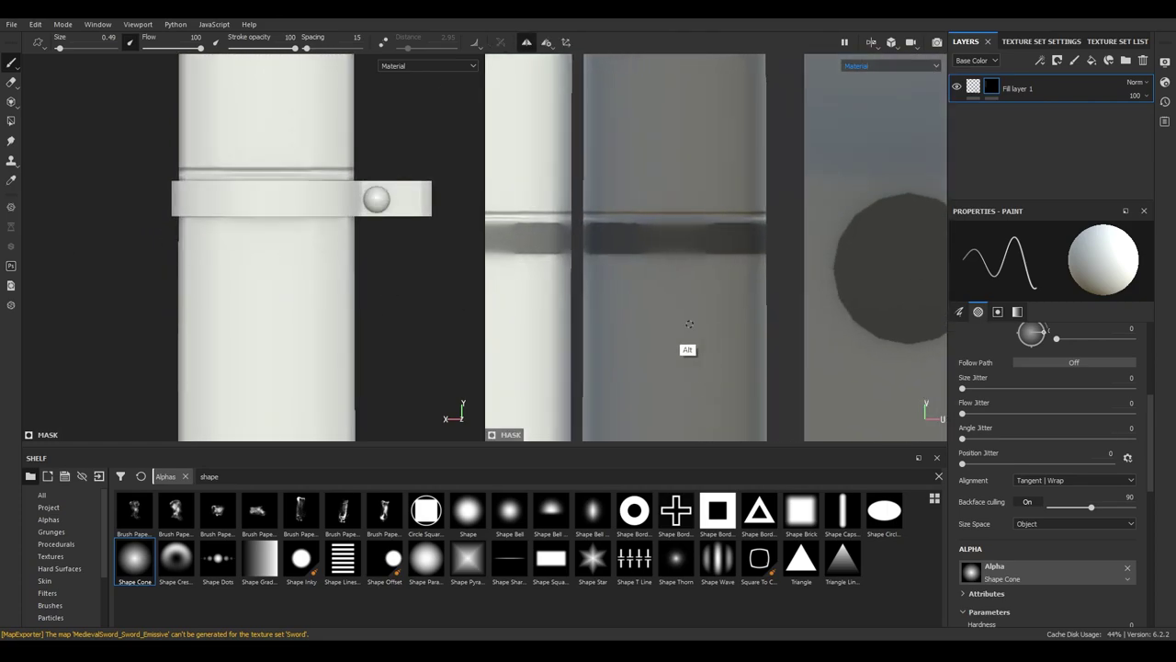
middle_click_drag(625, 305, 541, 230, "alt")
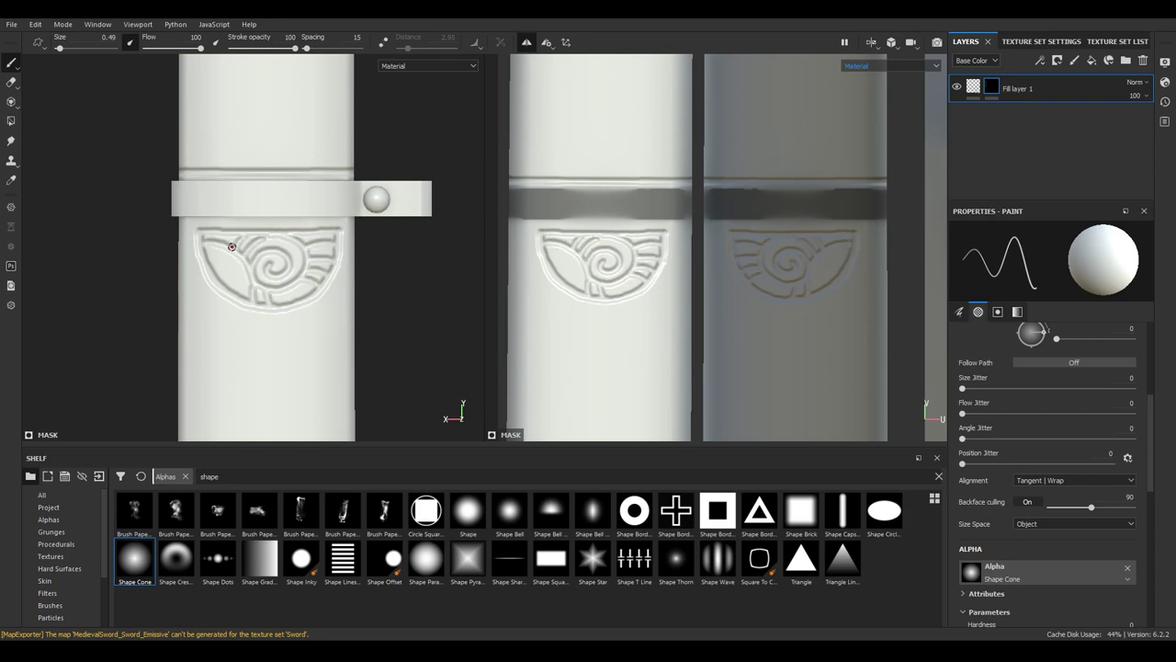
scroll(373, 231, "down", 5)
mouse_move(373, 231)
left_mouse_down("alt")
mouse_move(336, 284)
mouse_move(334, 254)
mouse_move(367, 295)
mouse_move(339, 288)
mouse_move(344, 315)
mouse_move(275, 226)
mouse_move(220, 244)
left_mouse_up("alt")
Carve flowing scroll, spiral and leaf-tip engravings down the scabbard body between the straps
scroll(535, 260, "down", 5)
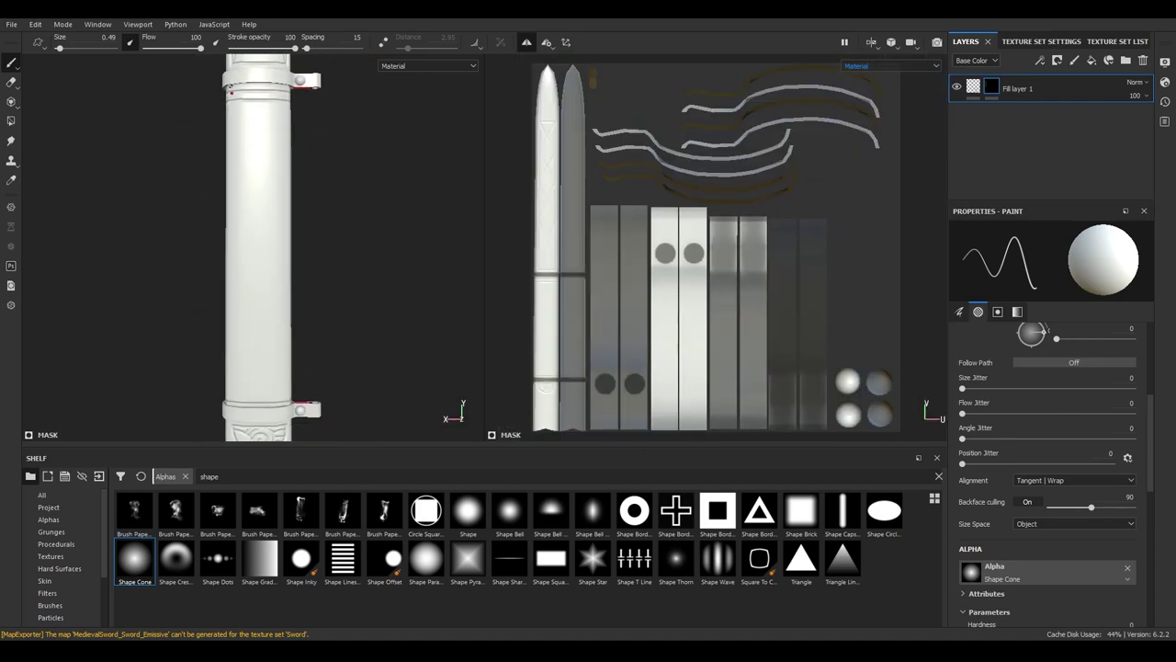
scroll(809, 192, "up", 3)
scroll(685, 143, "up", 3)
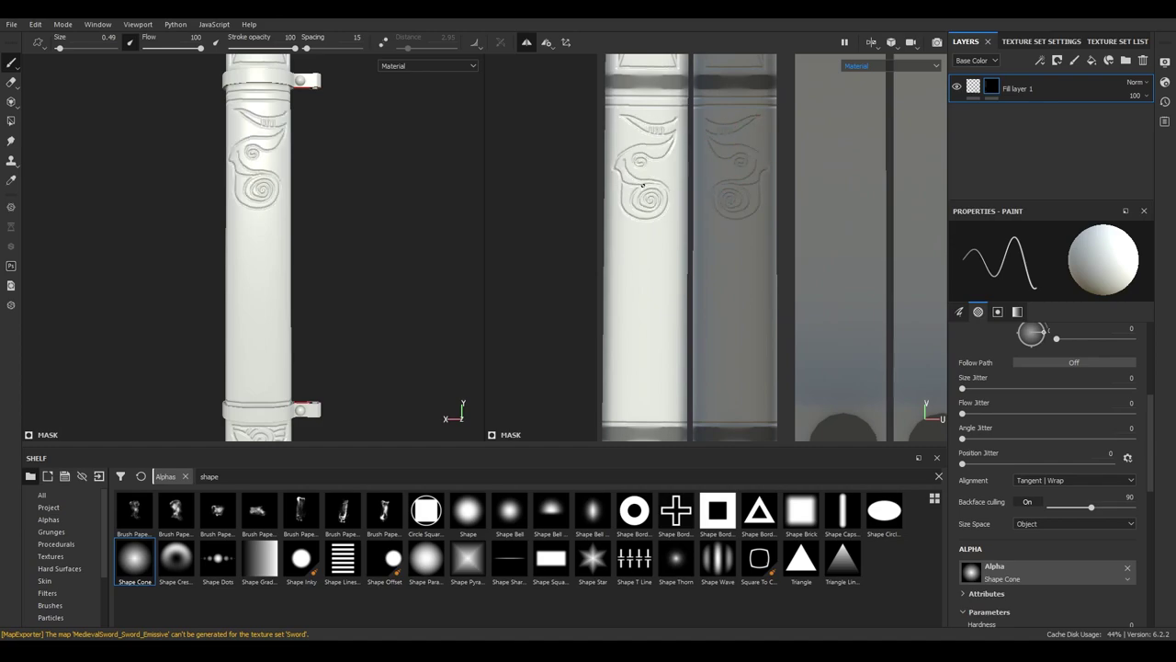
scroll(609, 88, "up", 2)
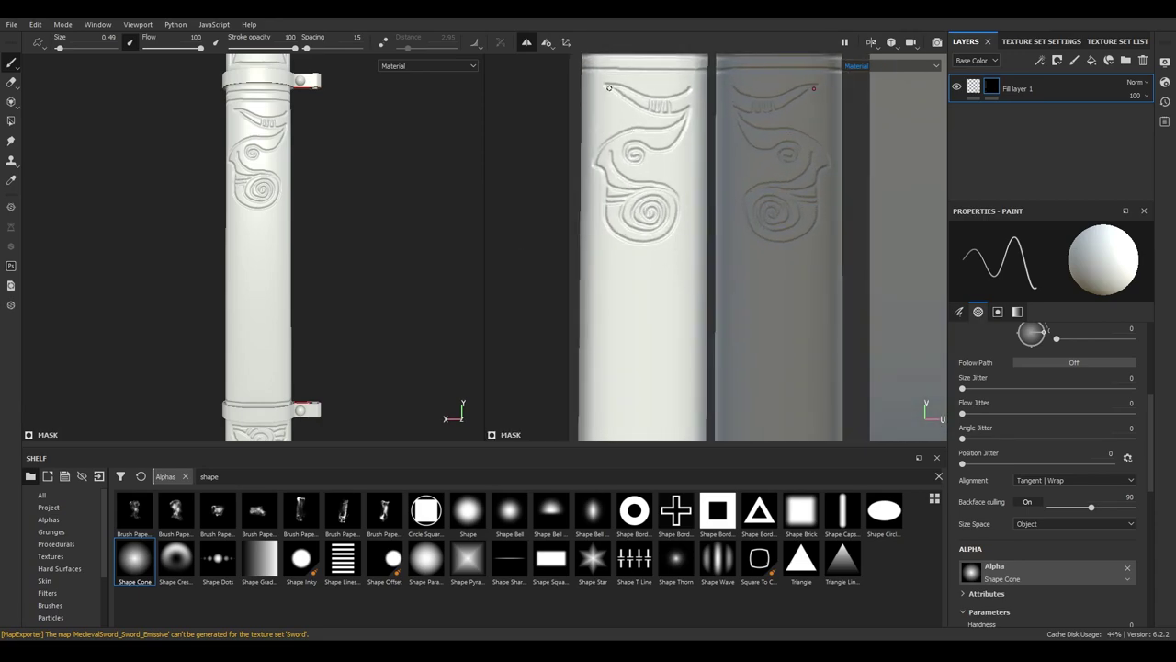
middle_click_drag(638, 144, 650, 166, "alt")
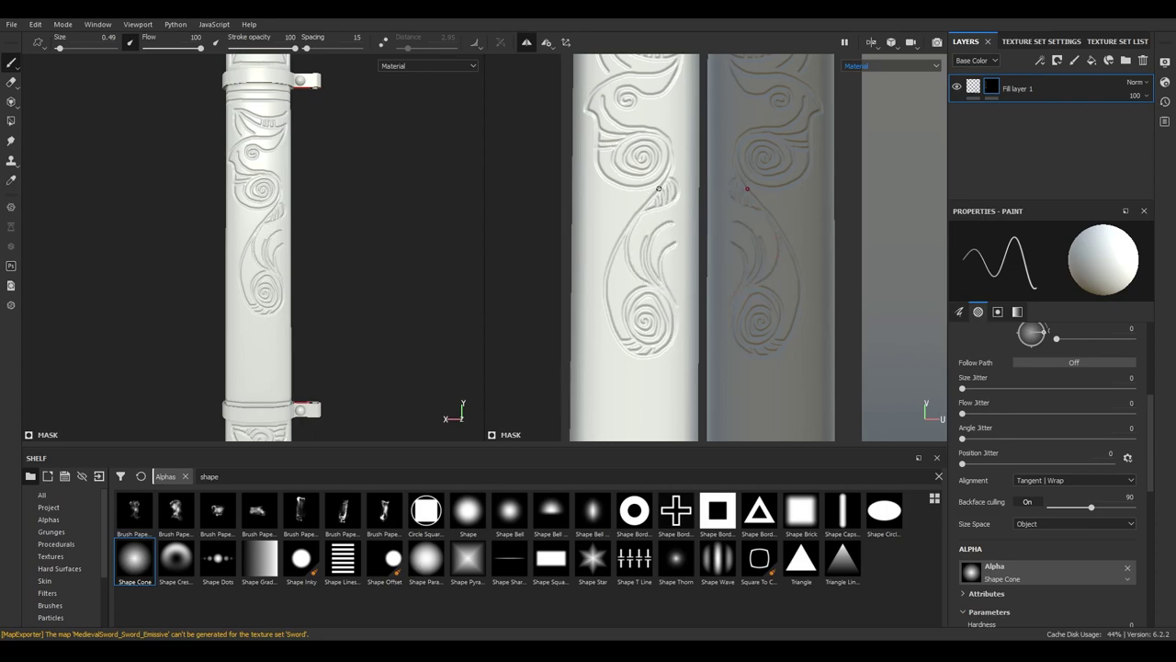
middle_click_drag(572, 172, 599, 161)
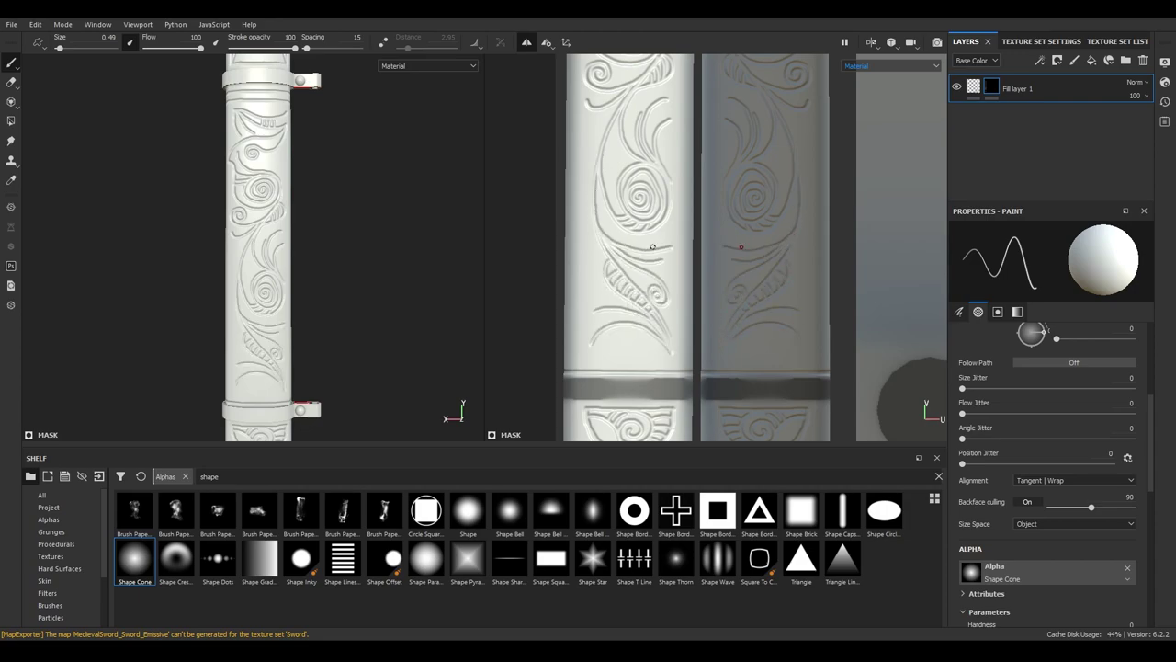
mouse_move(276, 166)
left_mouse_down("alt")
mouse_move(328, 196)
mouse_move(276, 262)
mouse_move(282, 241)
mouse_move(326, 265)
mouse_move(313, 284)
mouse_move(247, 252)
mouse_move(234, 280)
mouse_move(257, 313)
mouse_move(284, 340)
mouse_move(395, 310)
left_mouse_up("alt")
Export the scabbard textures using the Normal output template
key("f")
key("f")
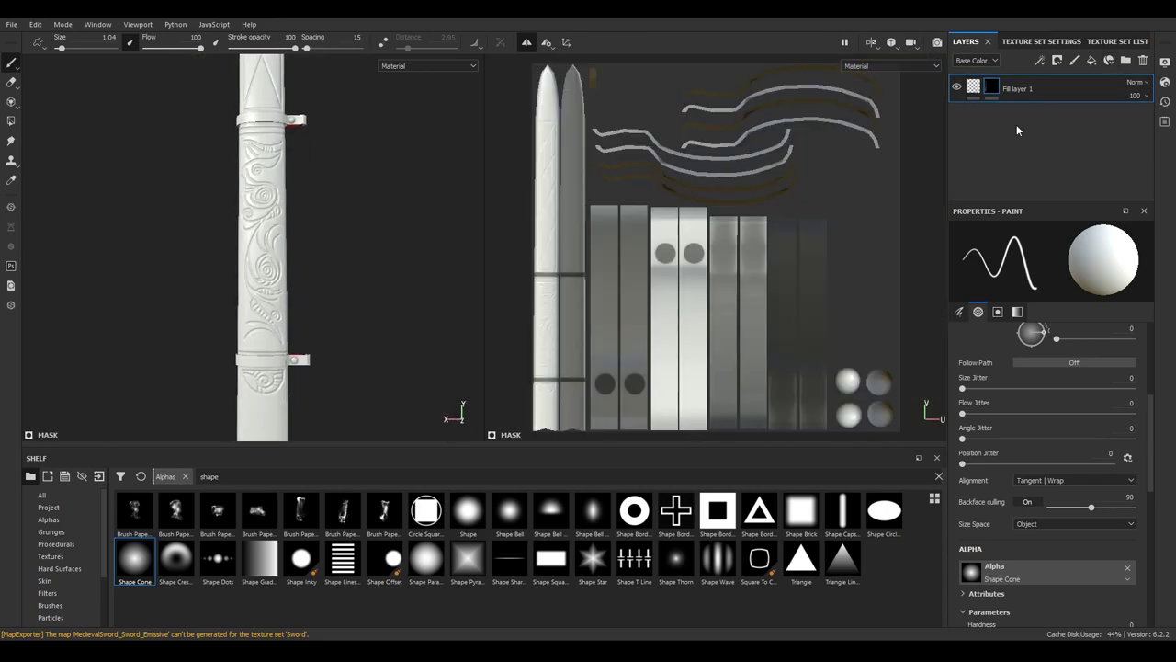
key("ctrl+shift+e")
left_click(699, 189)
left_click(588, 248)
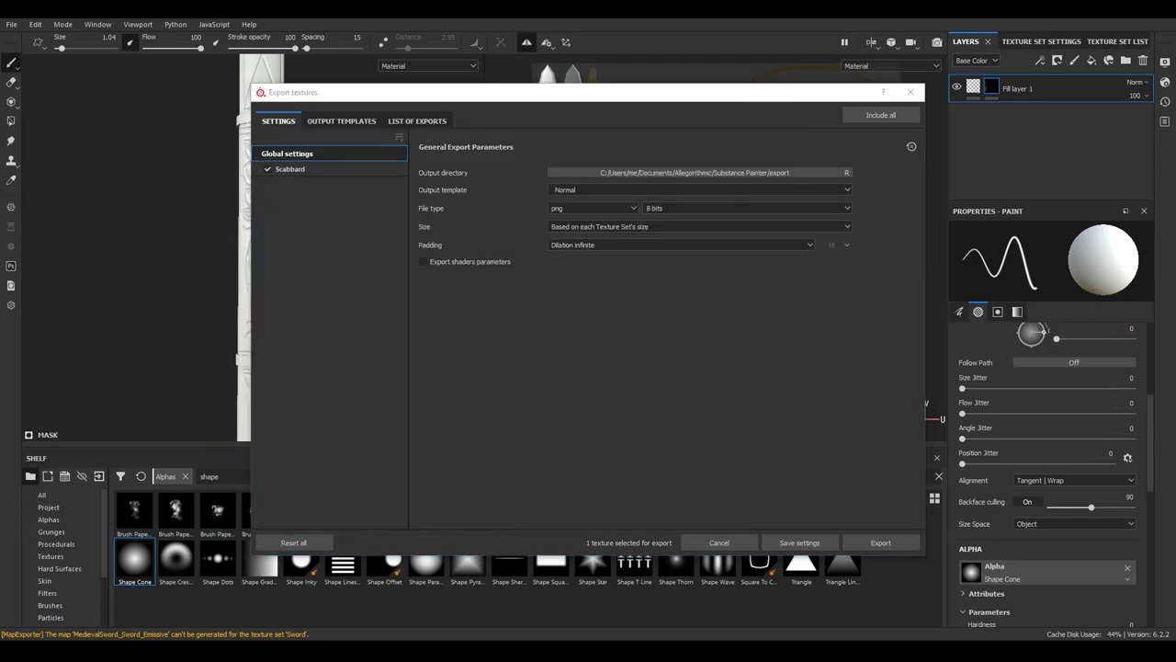
left_click(873, 543)
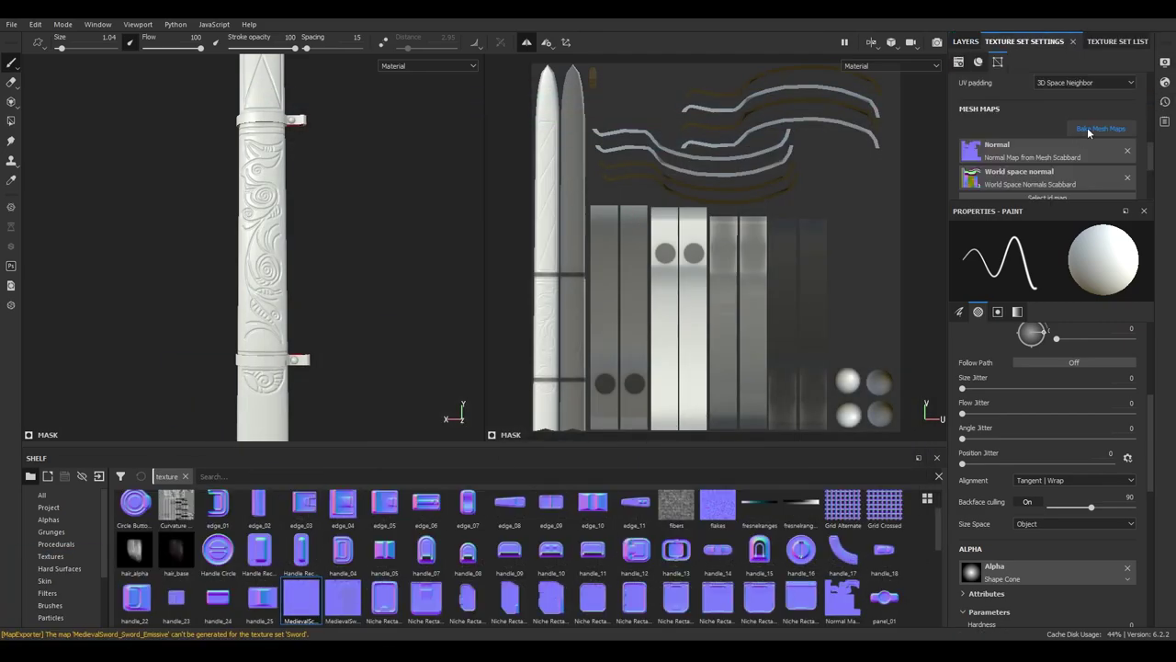
Assign the exported MedievalScabbard_Scabbard_NormalDX map as the Normal mesh map and rebake mesh maps
left_click_drag(973, 151, 980, 197)
left_click_drag(1039, 145, 1039, 147)
left_click(1100, 128)
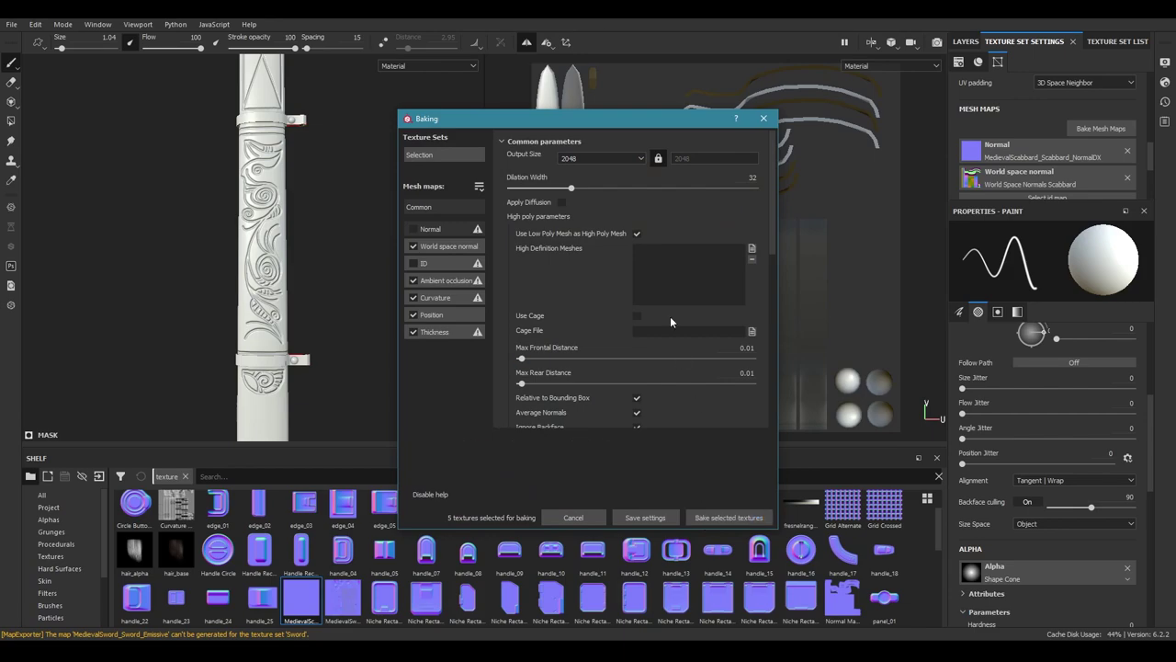
left_click(729, 517)
Delete the old Fill layer 1 from the layer stack
left_click(969, 43)
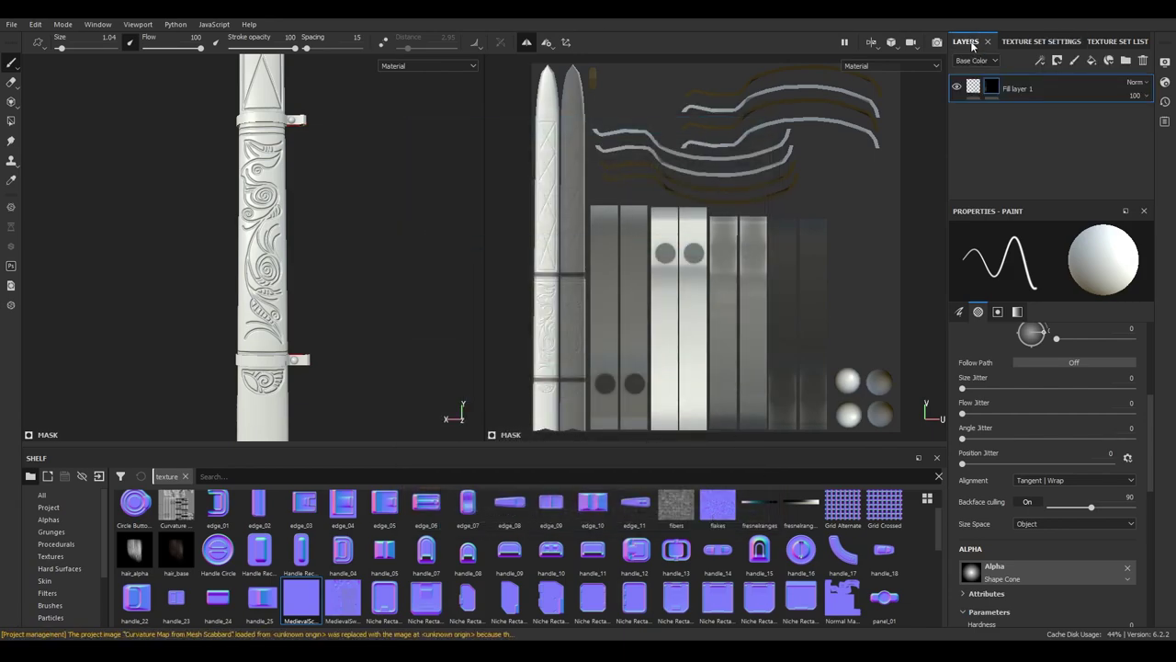
left_click_drag(303, 276, 233, 297, "alt")
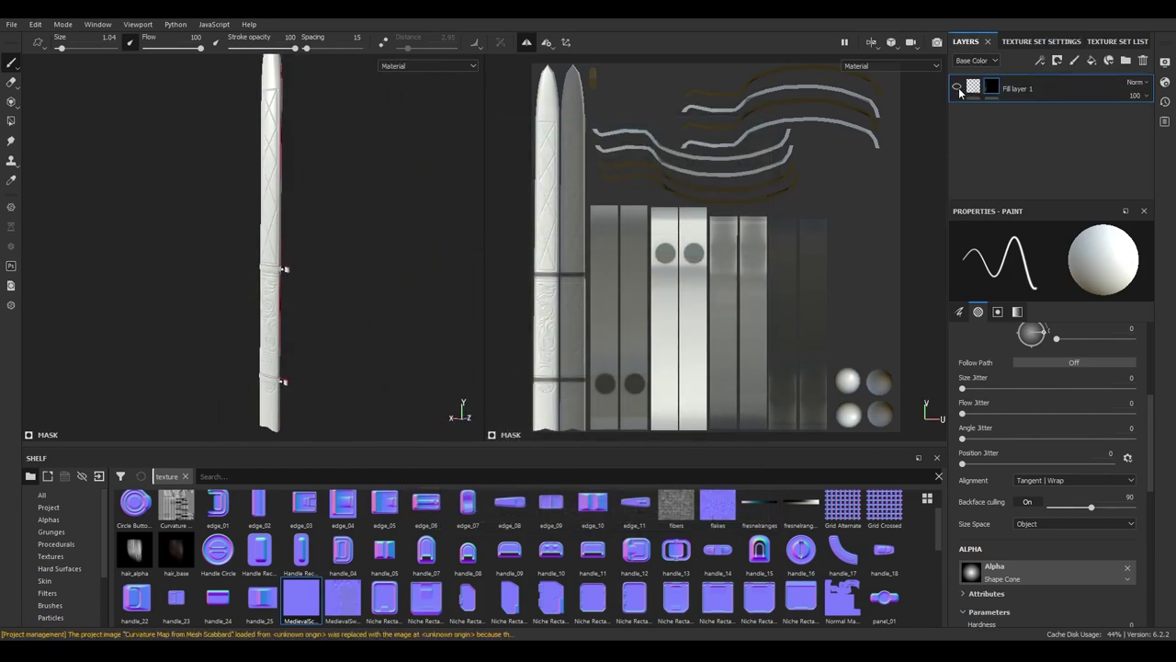
left_click(1143, 59)
Apply the Leather Medium Grain material to the whole scabbard
scroll(60, 561, "down", 3)
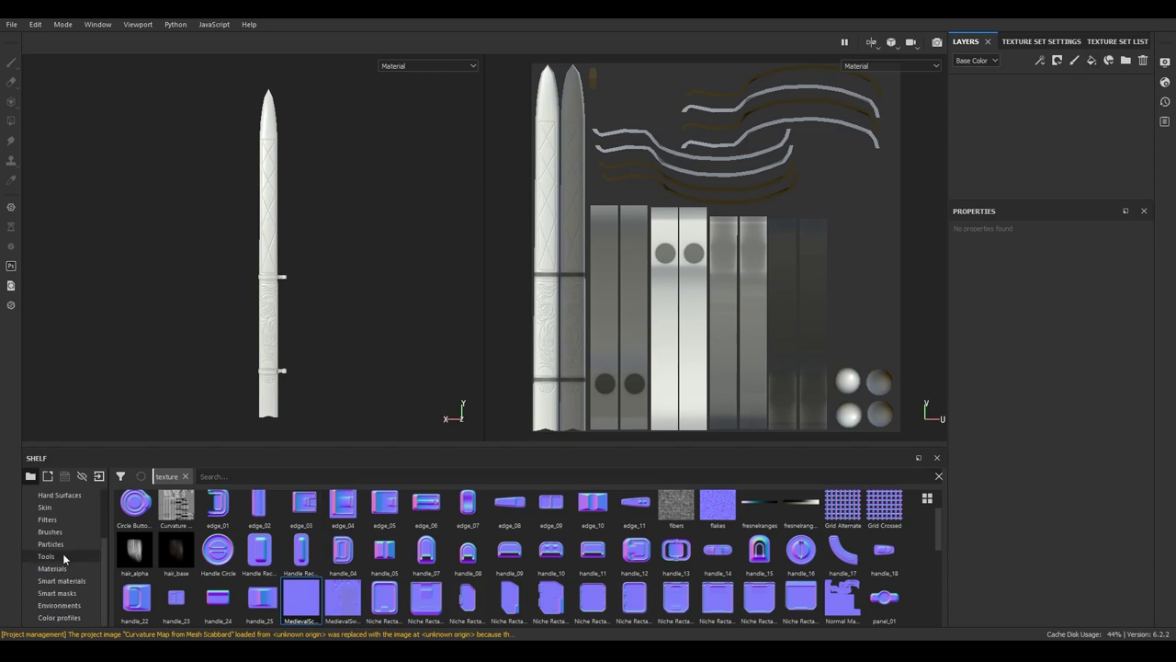
left_click(53, 568)
left_click(239, 476)
type("leather")
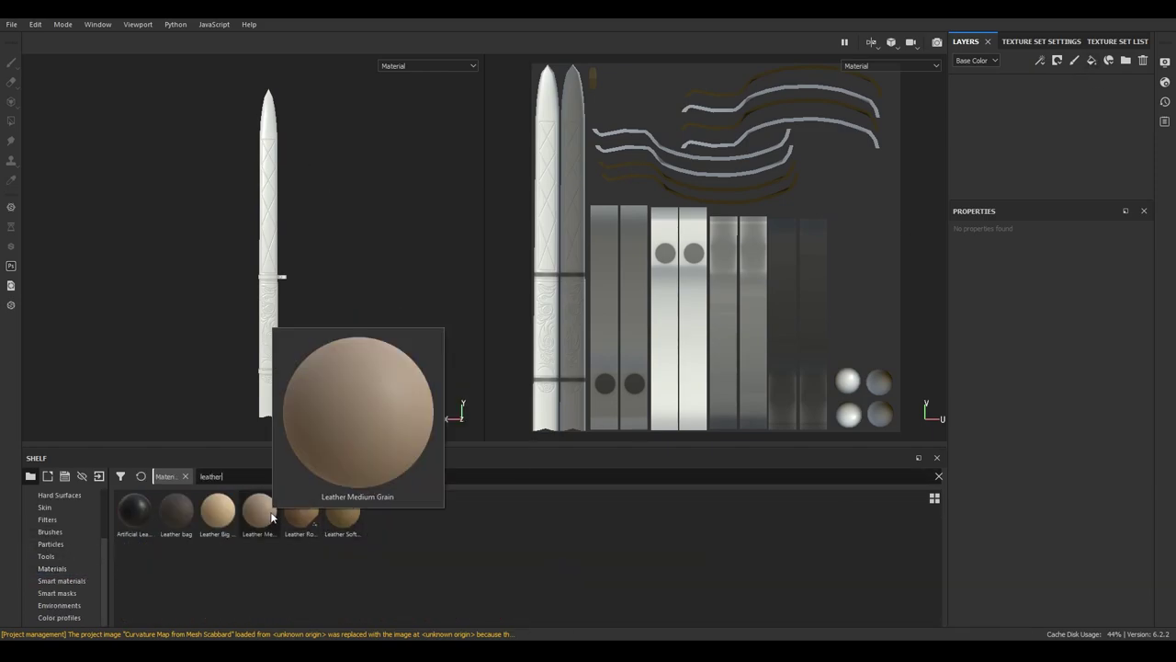
left_click_drag(259, 511, 1057, 129)
scroll(385, 311, "up", 5)
middle_click_drag(343, 215, 247, 351, "alt")
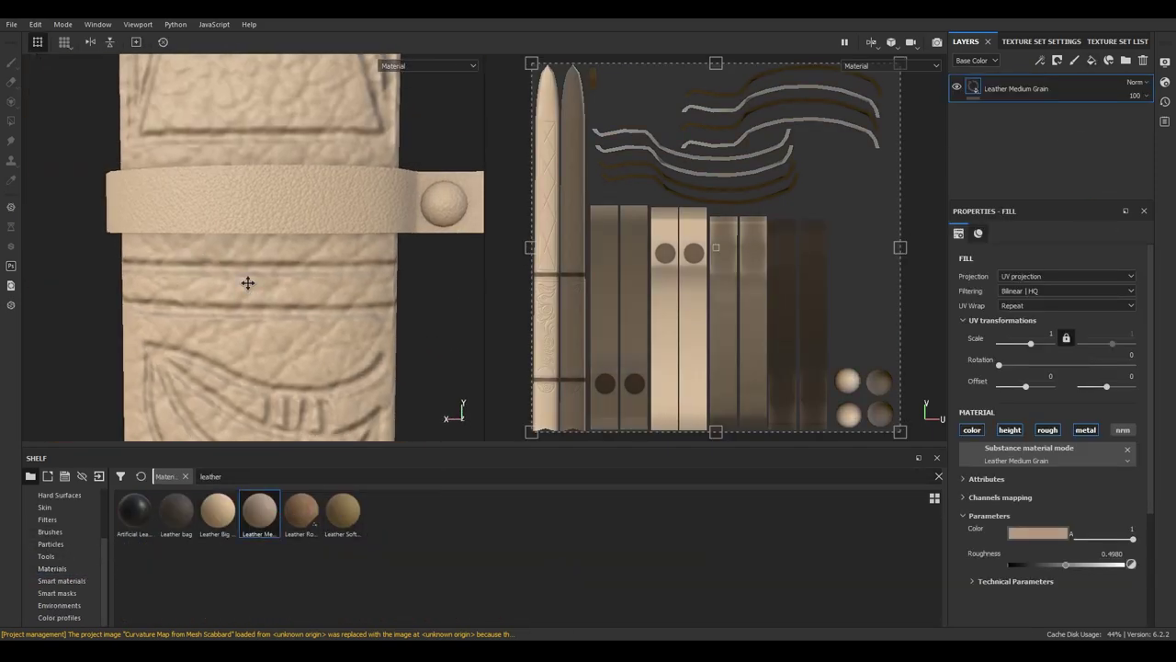
Adjust the leather's height and normal intensity and set its colour to dark green
left_click(978, 581)
scroll(1007, 553, "down", 2)
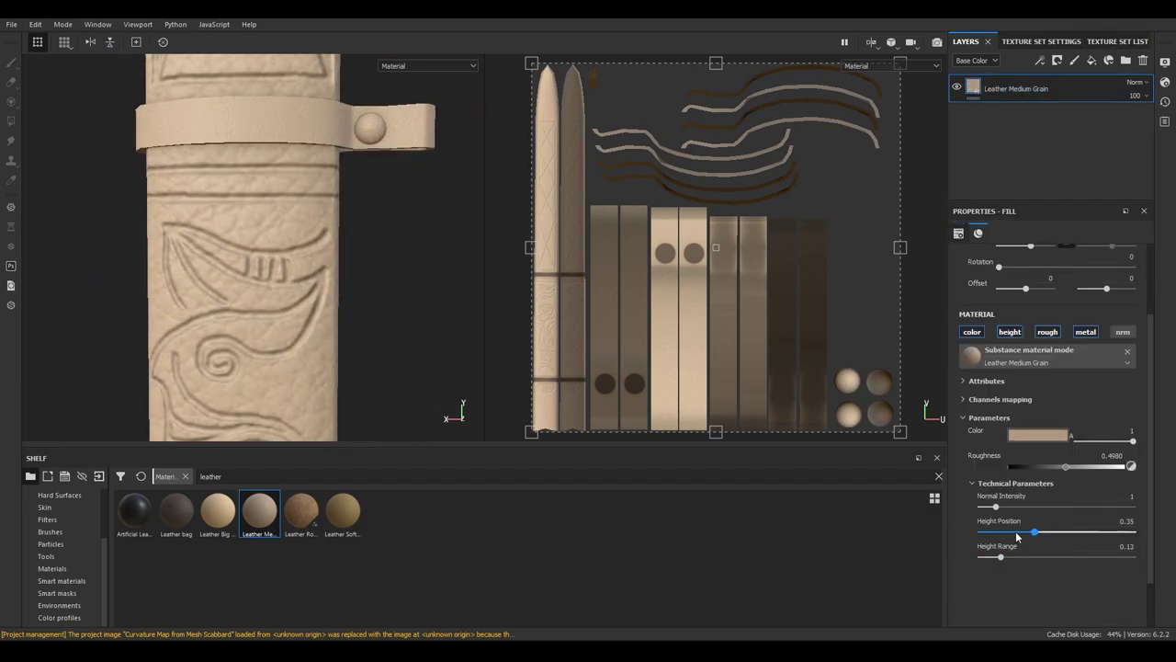
left_click(1023, 532)
left_click(979, 506)
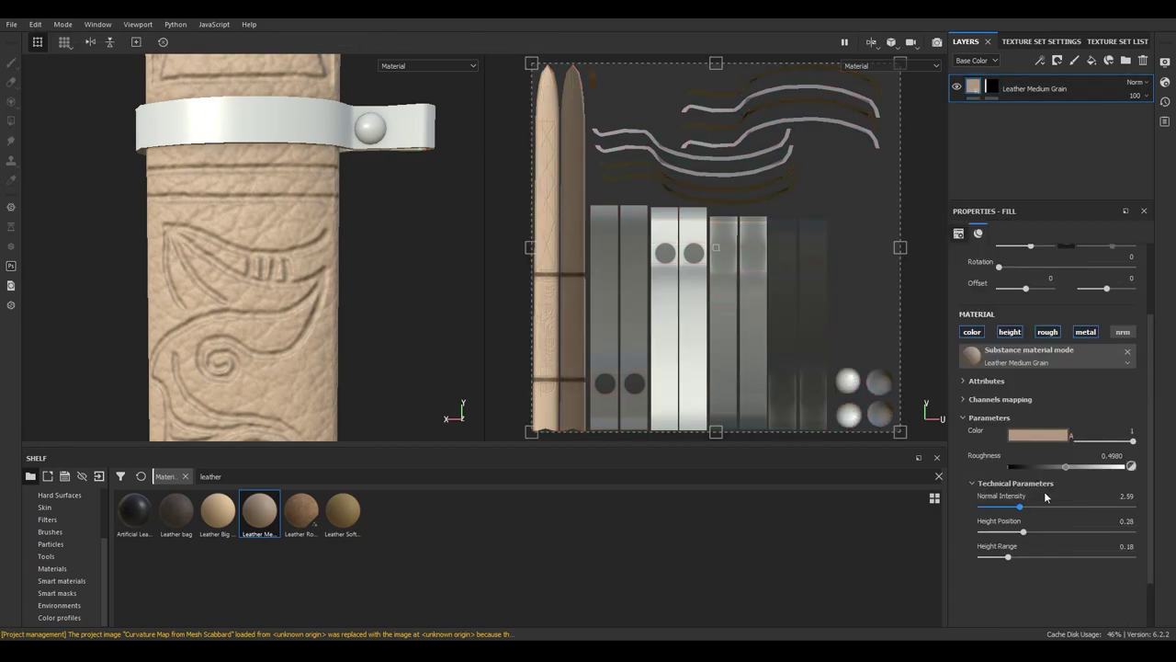
left_click(1057, 435)
left_click(1034, 535)
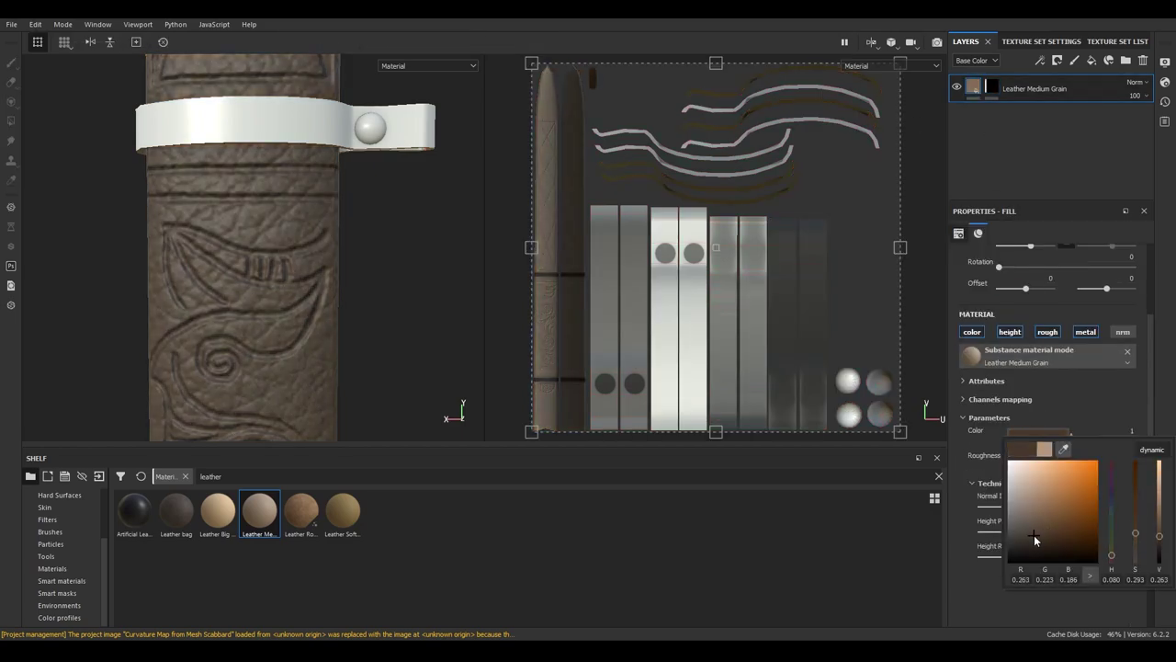
left_click_drag(1111, 531, 1111, 501)
left_click(1024, 542)
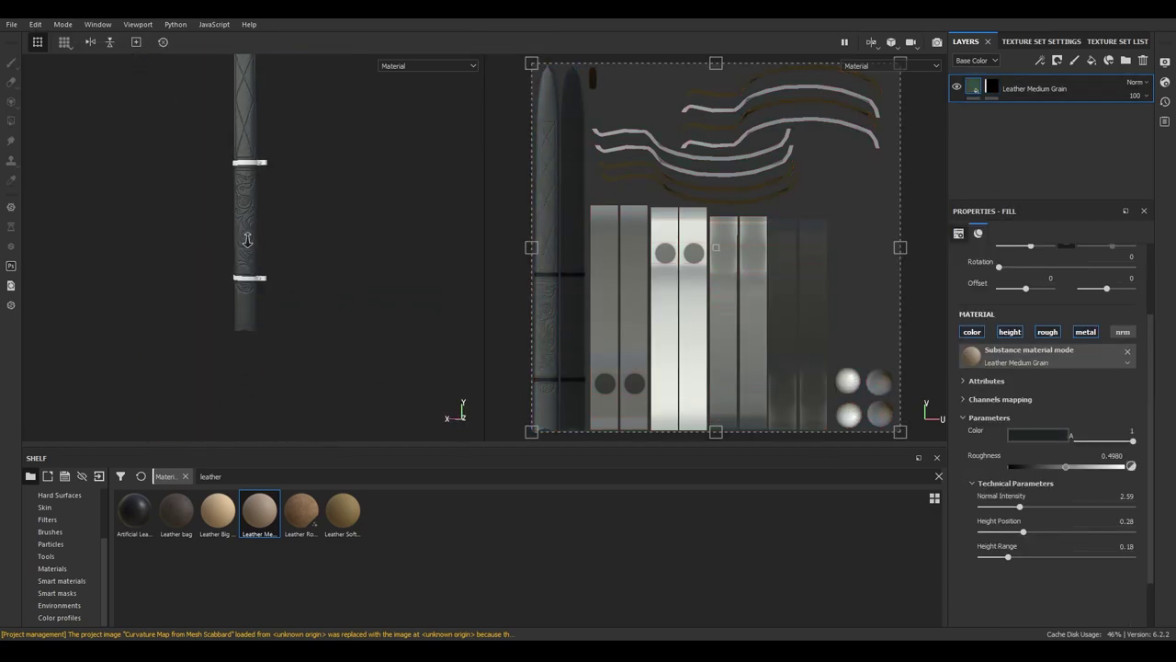
left_click(1113, 510)
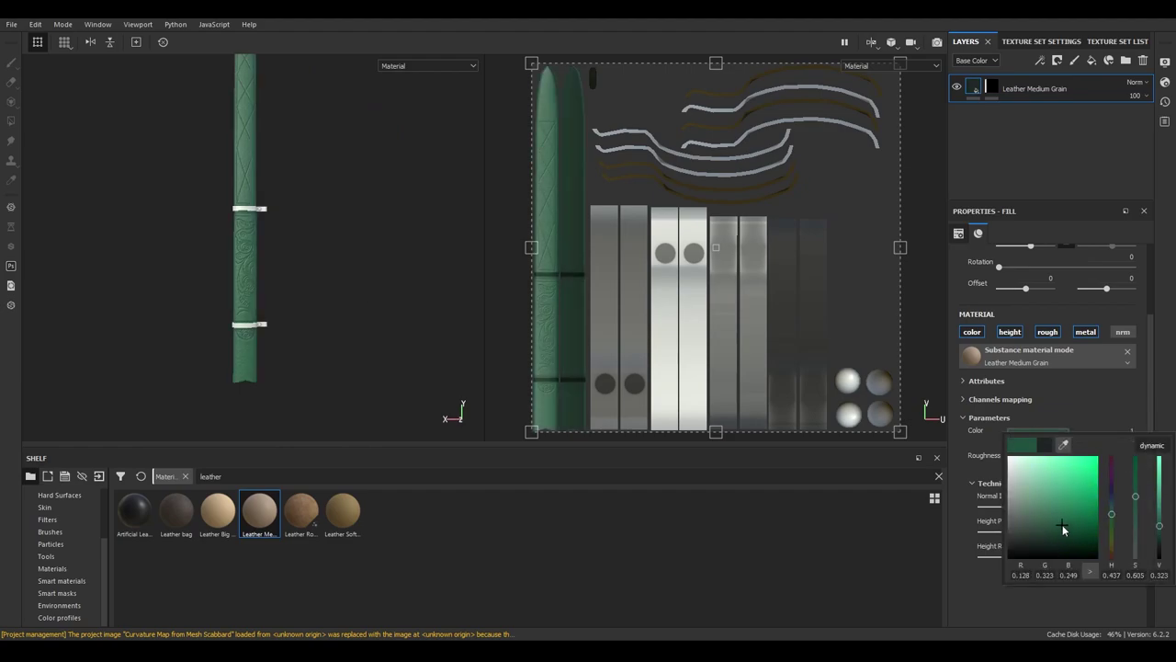
Raise the leather's UV scale for finer grain and duplicate the leather layer
scroll(1070, 395, "up", 3)
left_click(1065, 338)
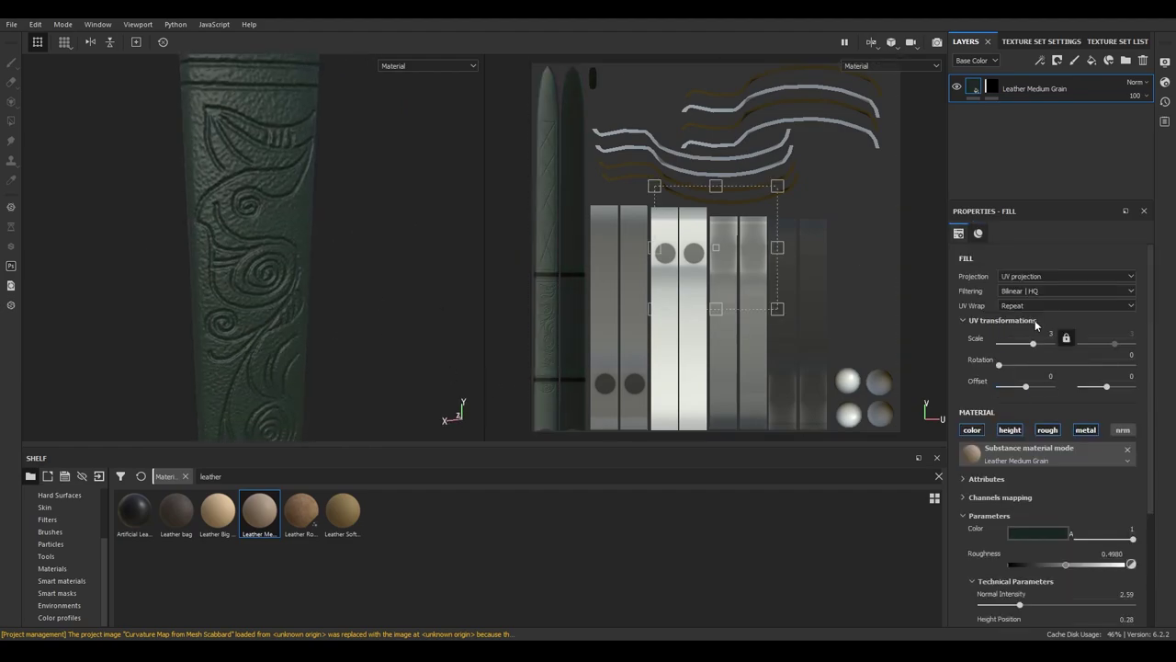
scroll(989, 486, "down", 3)
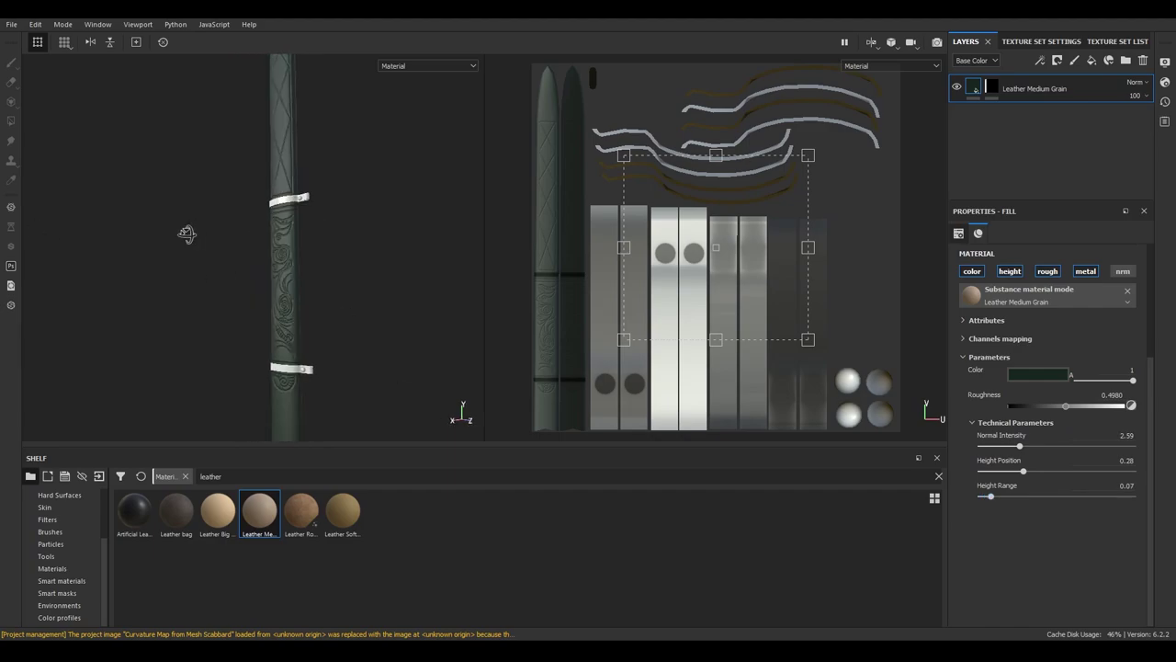
key("ctrl+d")
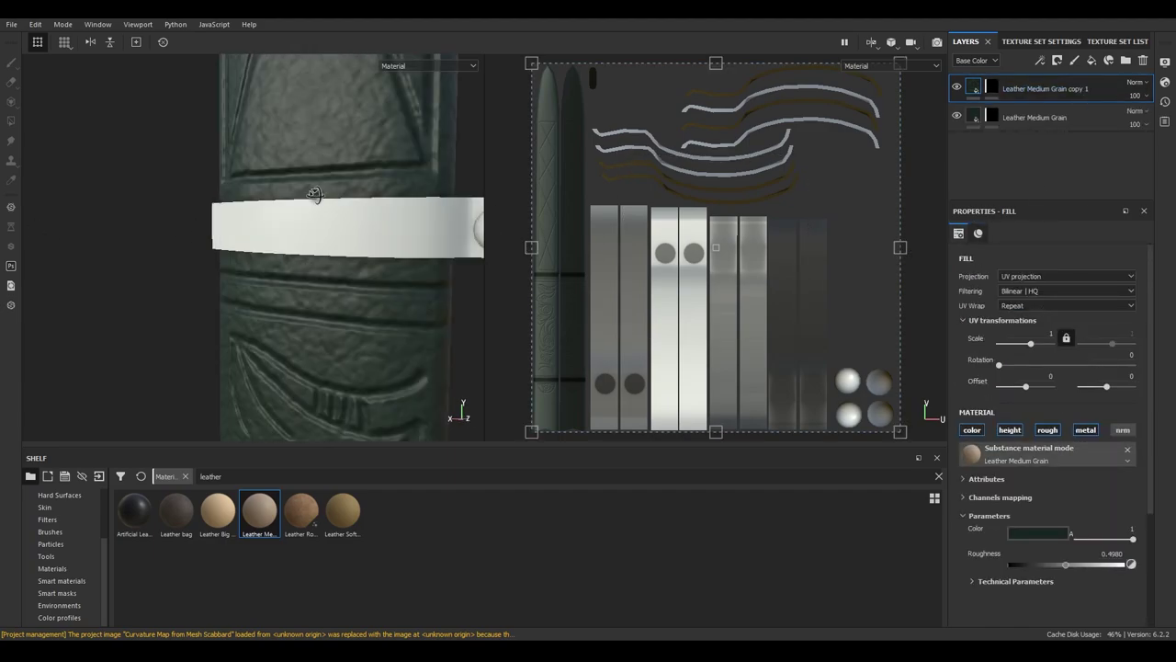
Mask the leather copy and make its colour near black to darken the strap
right_click(1011, 88)
left_click(1020, 99)
key("4")
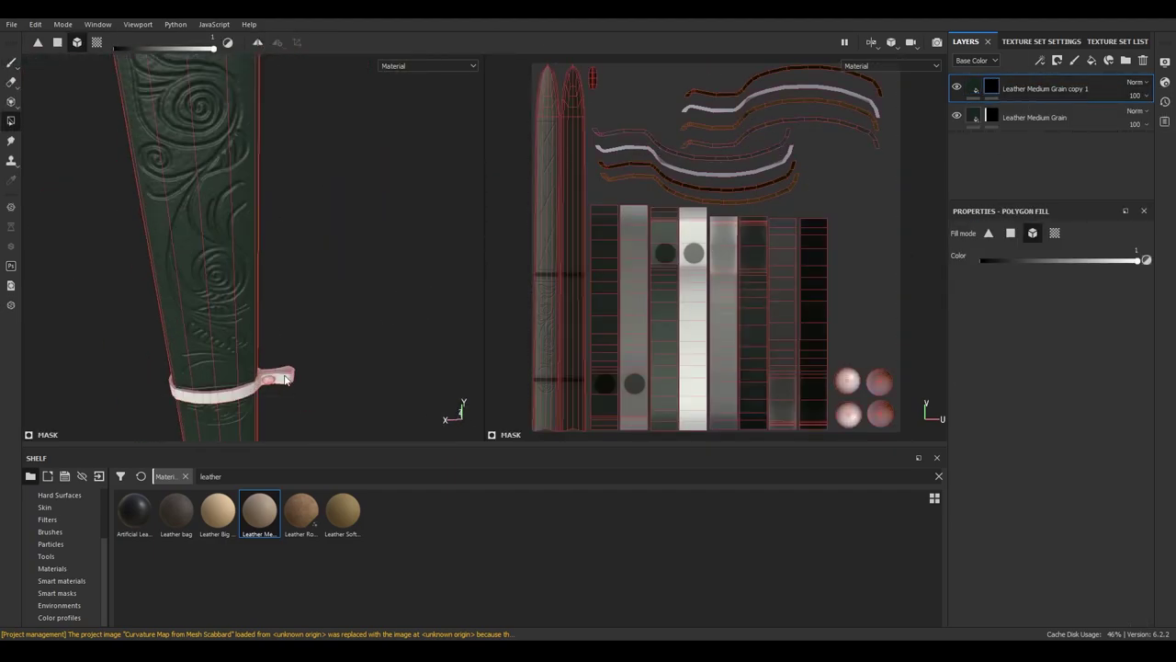
left_click(990, 88)
left_click(1038, 532)
left_click(1041, 565)
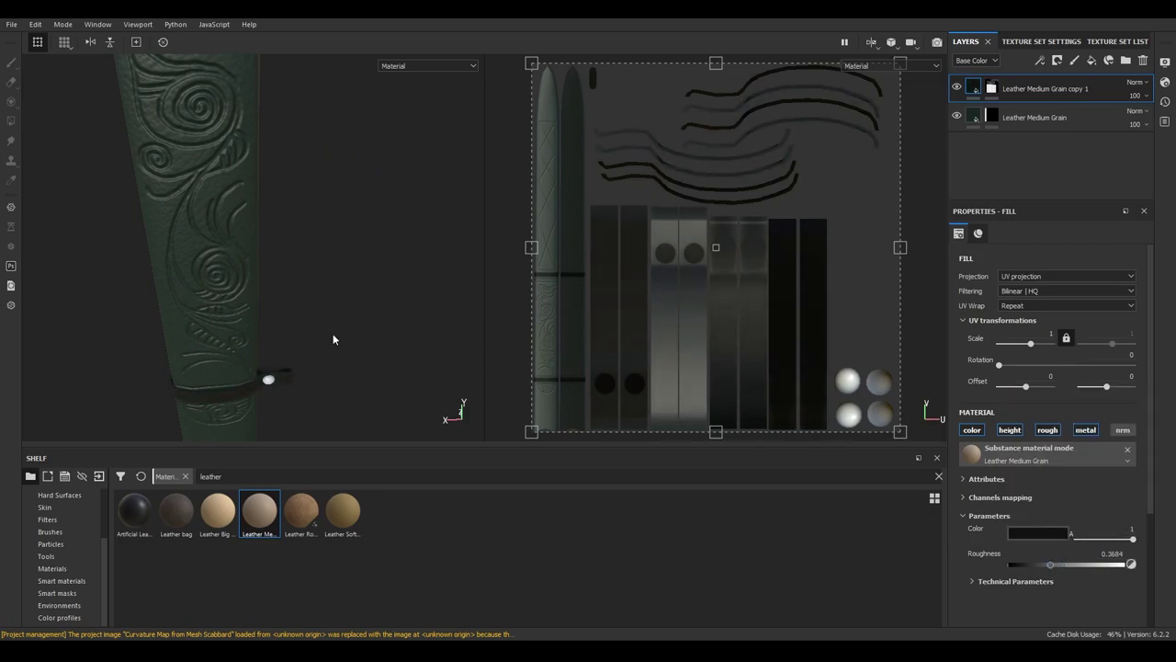
mouse_move(333, 339)
left_mouse_down("alt")
mouse_move(371, 351)
mouse_move(358, 247)
mouse_move(329, 269)
left_mouse_up("alt")
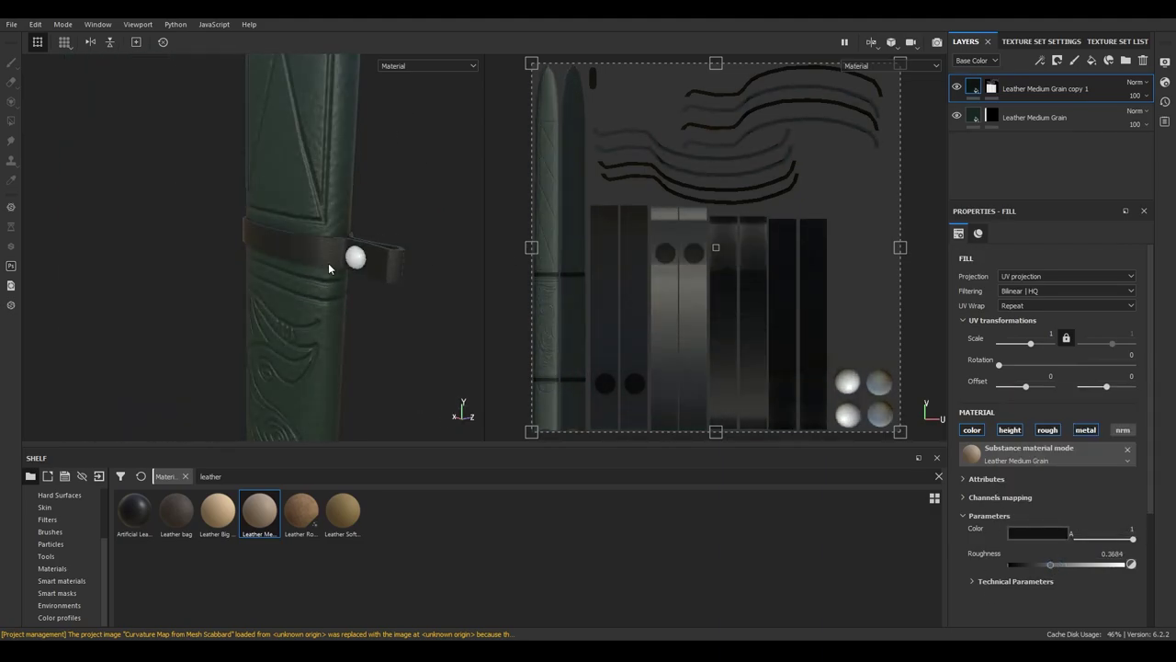
Add a new fill layer with a saturated gold base colour and a black mask
left_click(1092, 59)
left_click(1130, 622)
left_click(1047, 515)
left_click(1039, 444)
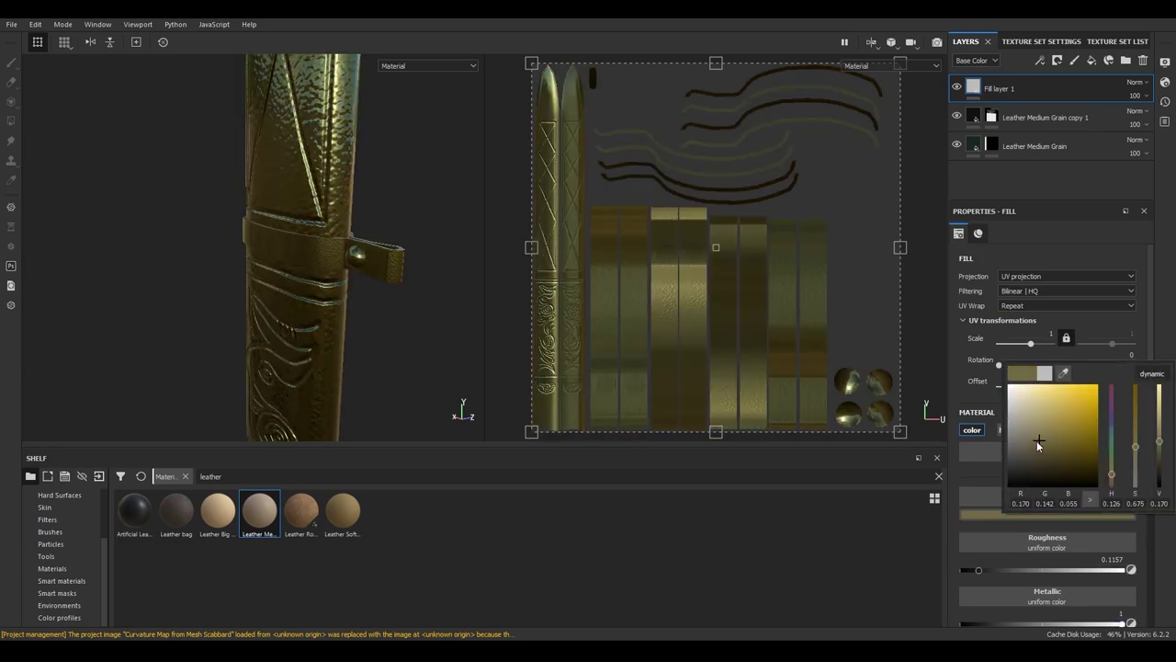
left_click_drag(1039, 445, 1071, 426)
left_click(1004, 571)
Rename the gold fill layer first to 'button', then to 'brass'
double_click(1019, 88)
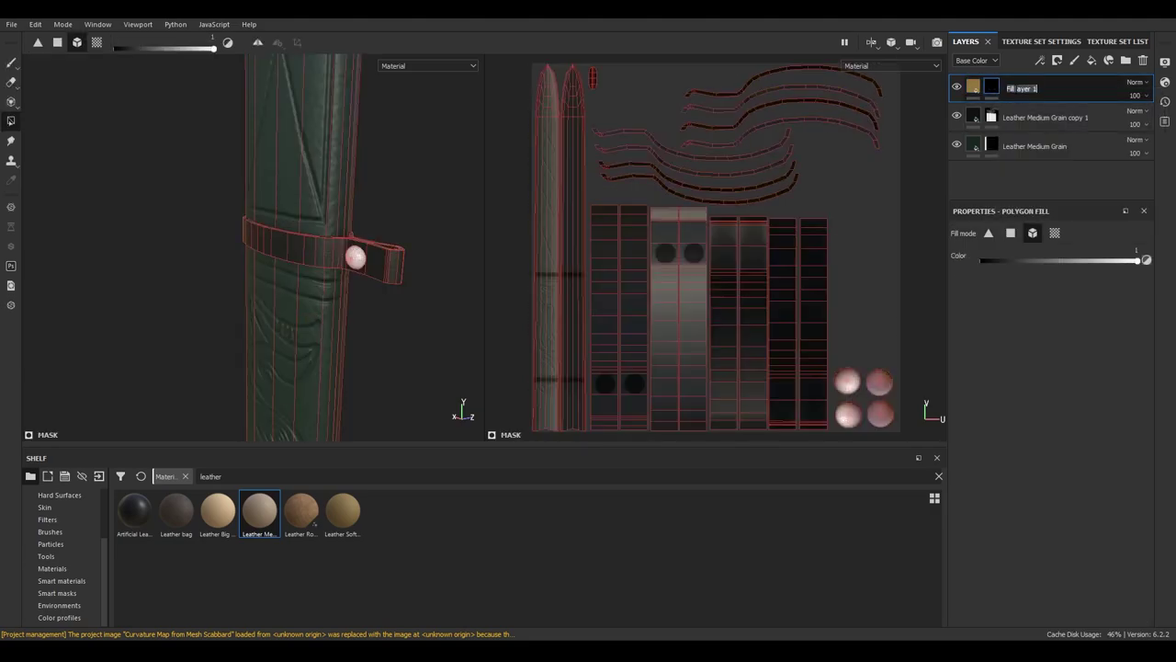
type("button")
key("Return")
key("1")
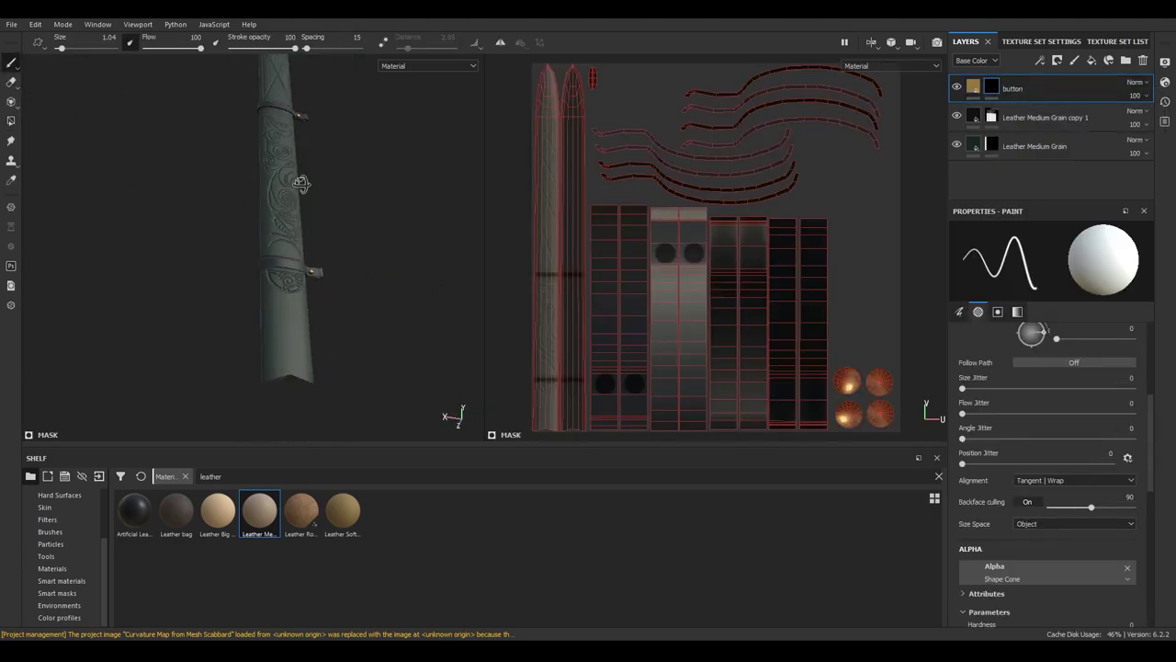
double_click(1013, 89)
type("brass")
key("Return")
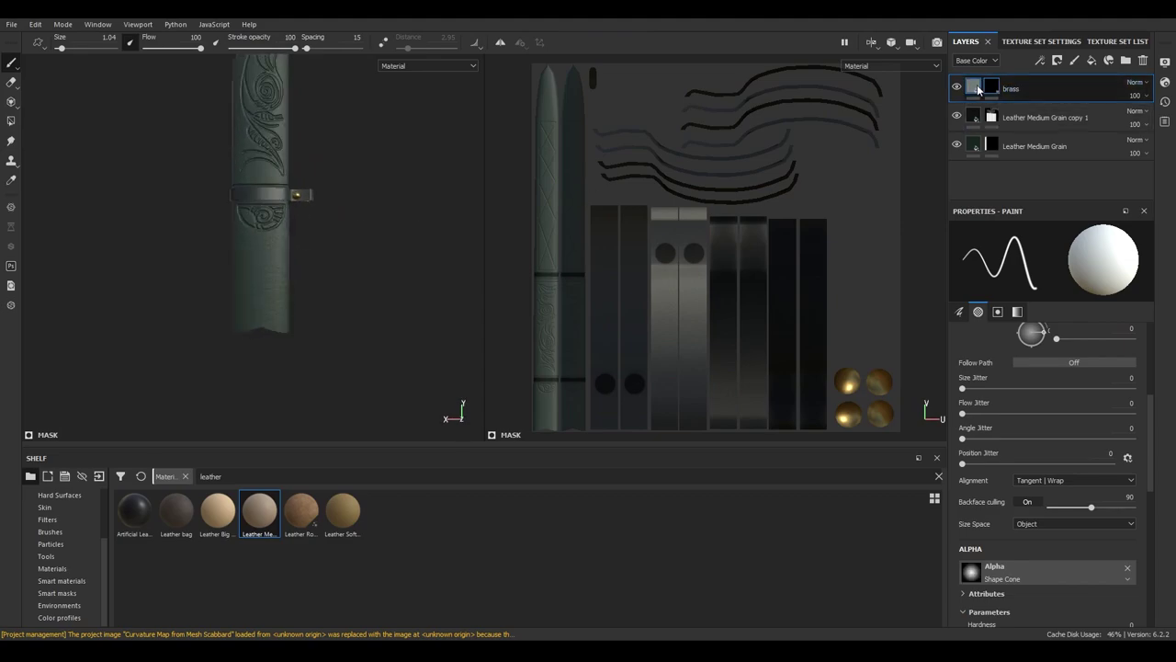
scroll(428, 333, "up", 3)
left_click(50, 531)
Paint brass onto the scabbard's bottom tip band with the Basic Hard brush
left_click(509, 512)
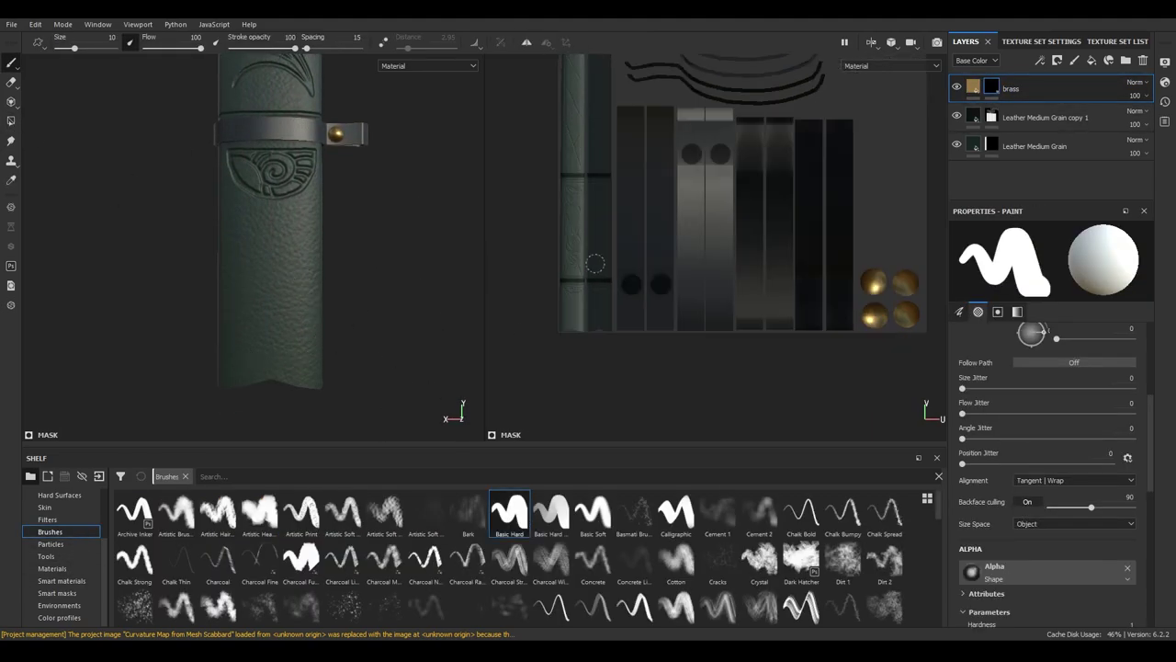
scroll(537, 312, "up", 5)
left_click_drag(570, 322, 643, 323)
scroll(643, 323, "up", 3)
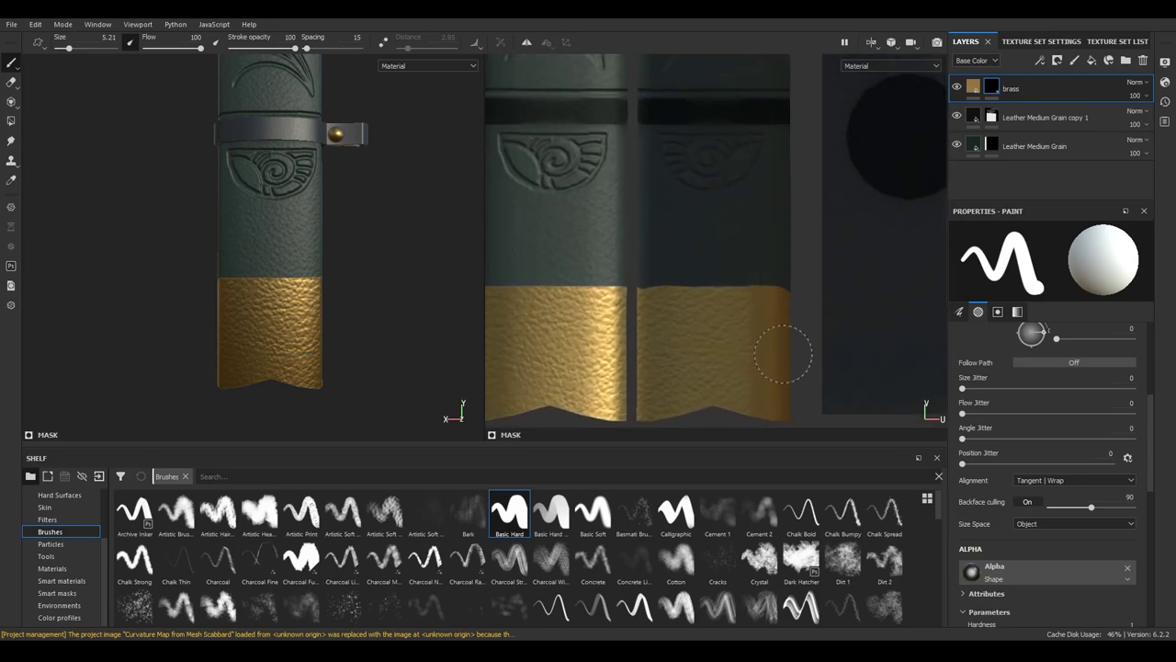
scroll(787, 358, "up", 2)
left_click_drag(528, 281, 846, 280)
scroll(362, 304, "up", 4)
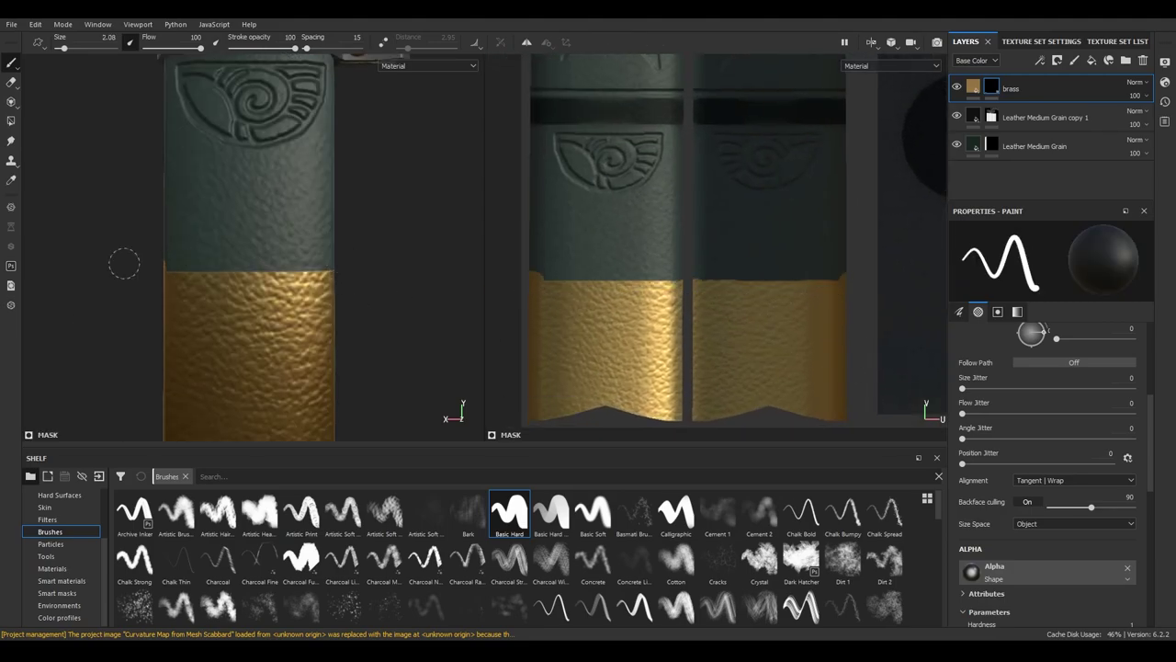
scroll(248, 268, "down", 2)
mouse_move(255, 267)
left_mouse_down("alt")
mouse_move(289, 297)
mouse_move(310, 352)
mouse_move(270, 203)
mouse_move(431, 231)
left_mouse_up("alt")
mouse_move(237, 211)
left_mouse_down("alt")
mouse_move(107, 200)
mouse_move(371, 222)
left_mouse_up("alt")
Lower the brass layer's height to 0.1119
key("4")
left_click_drag(1053, 573, 1051, 569)
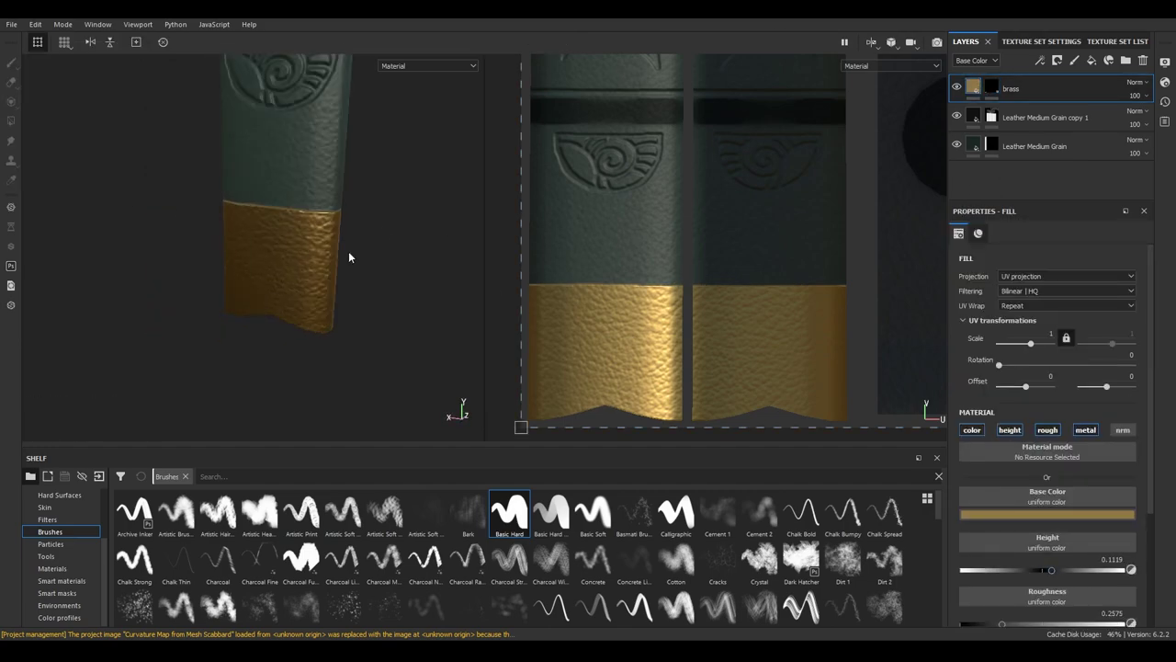
left_click_drag(349, 255, 373, 286, "alt")
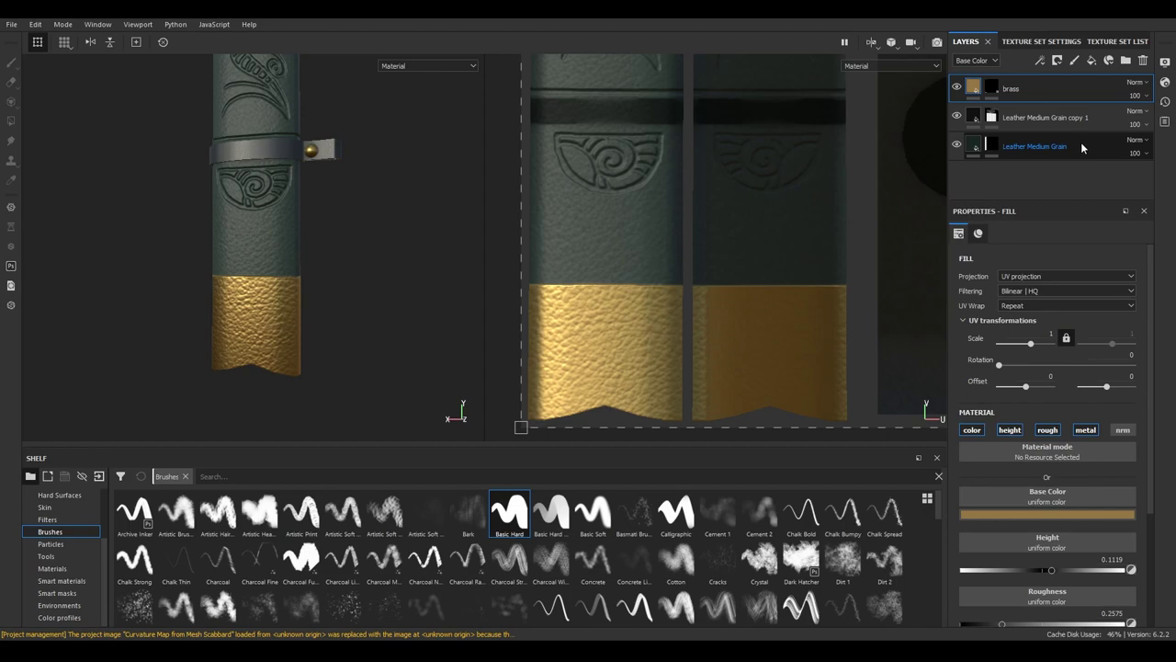
scroll(381, 315, "up", 2)
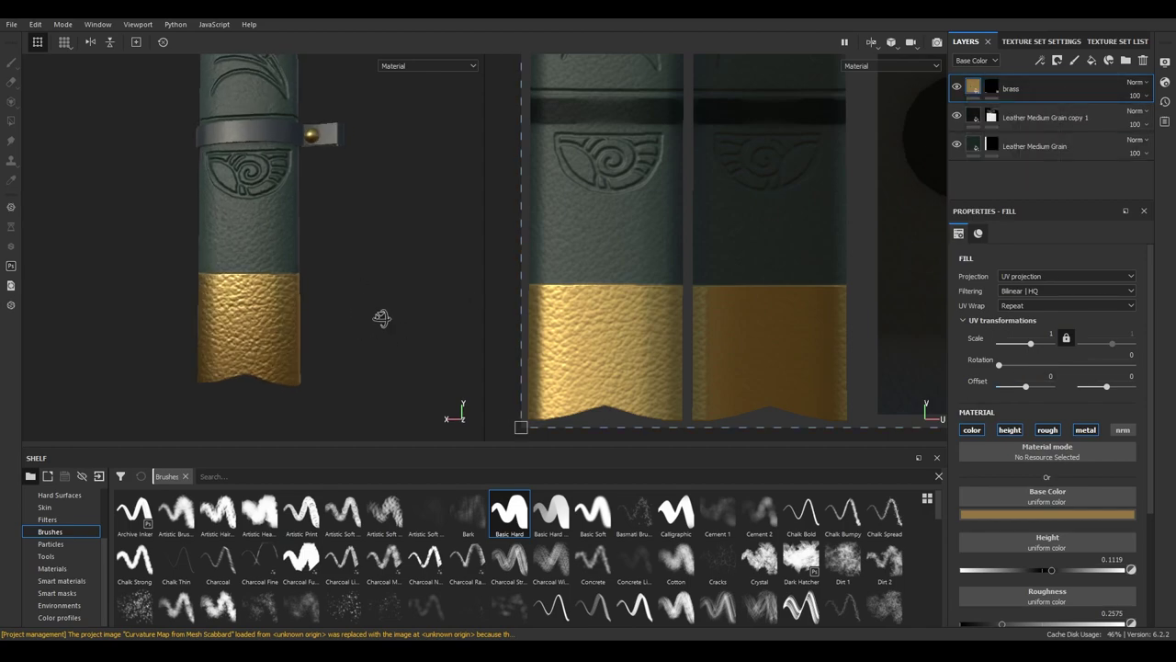
left_click(1033, 146)
Clear the leather grain off the brass section in the leather layer's mask
key("1")
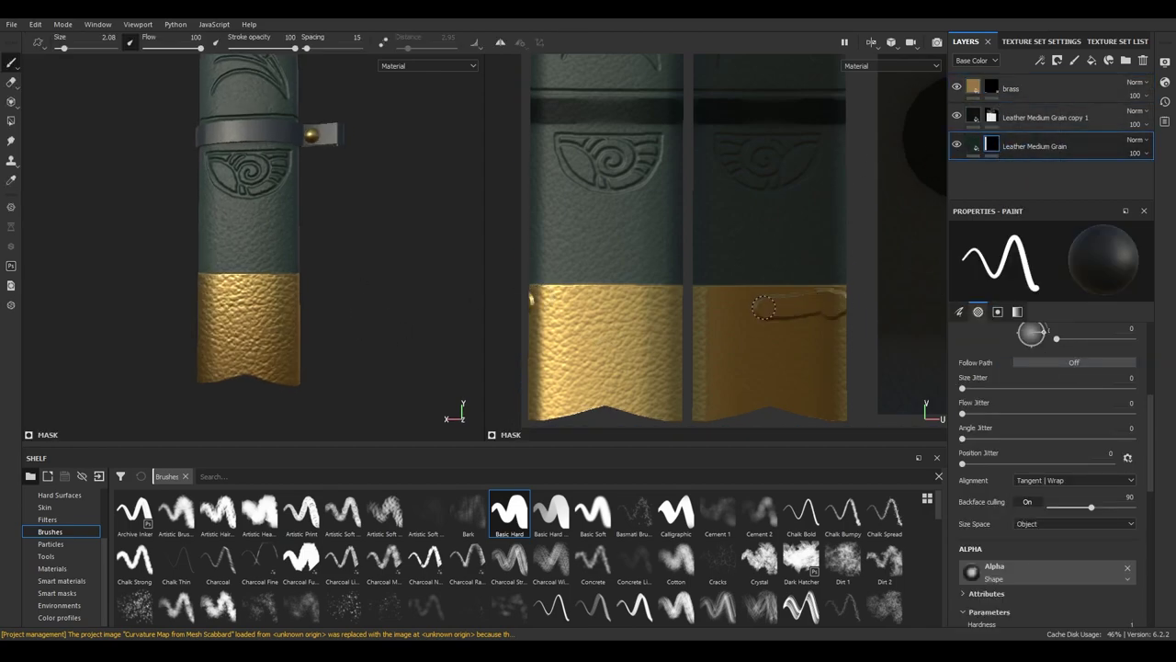
left_click(539, 295, "shift")
key("ctrl+z")
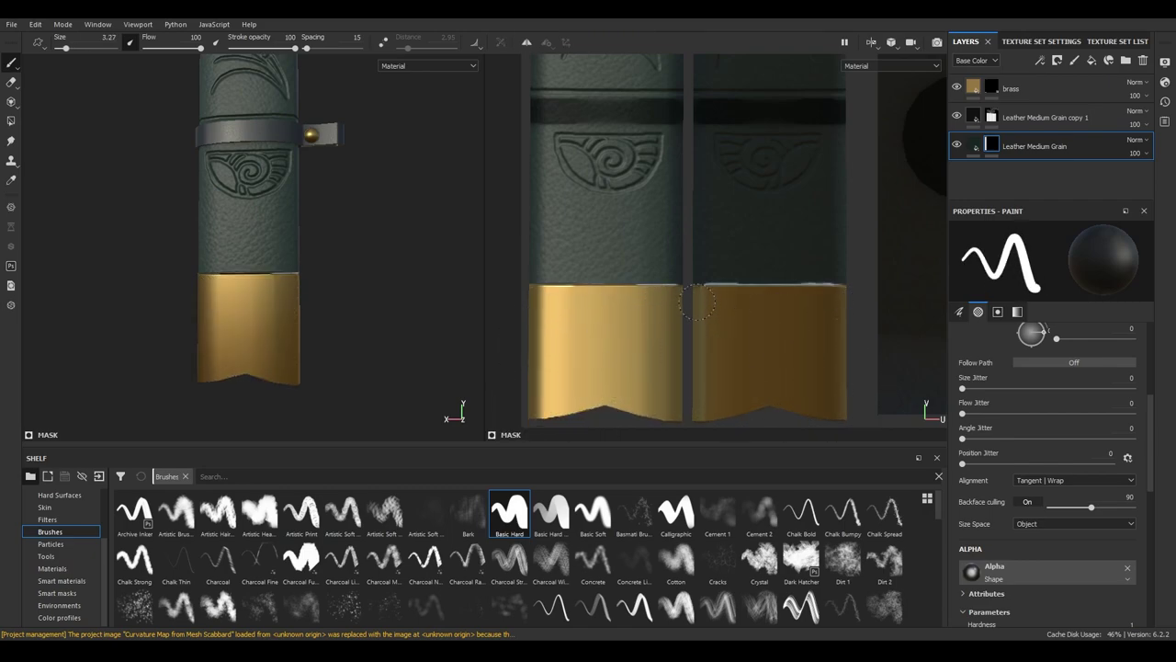
left_click_drag(477, 313, 415, 349, "alt")
scroll(309, 274, "up", 3)
mouse_move(287, 268)
left_mouse_down("alt")
mouse_move(420, 275)
mouse_move(349, 262)
left_mouse_up("alt")
scroll(367, 253, "up", 3)
Paint a jagged edge into the leather mask along the brass-leather joint
left_click_drag(704, 279, 355, 281)
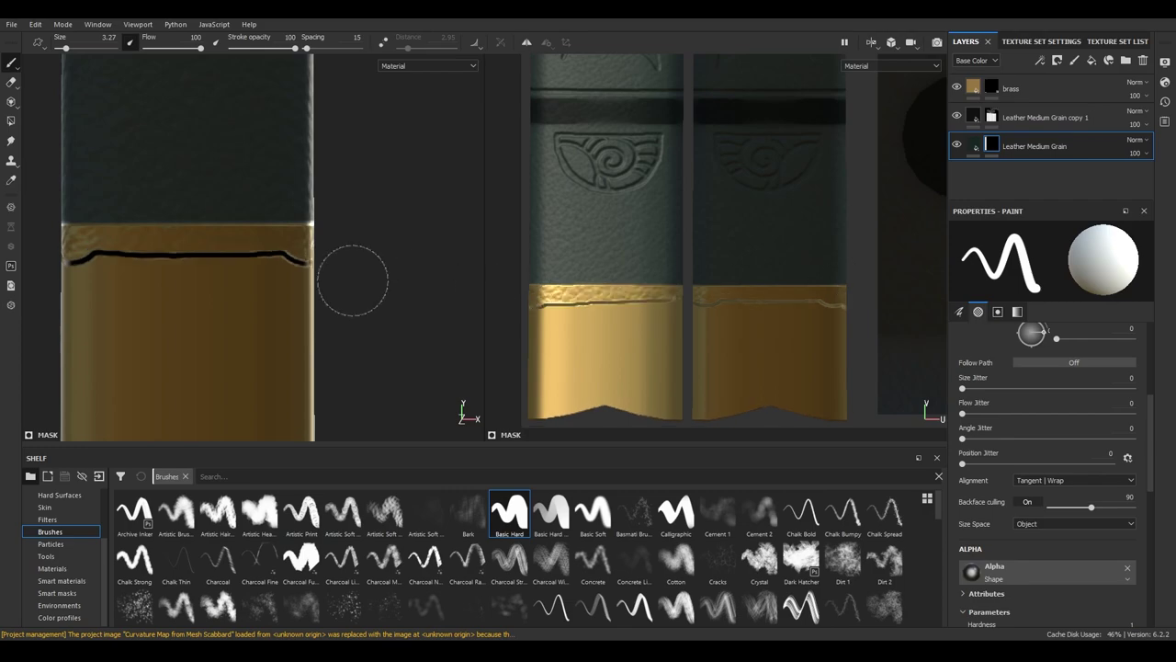
scroll(355, 281, "down", 3)
scroll(202, 249, "up", 3)
scroll(243, 239, "up", 2)
left_click_drag(243, 238, 176, 246, "alt")
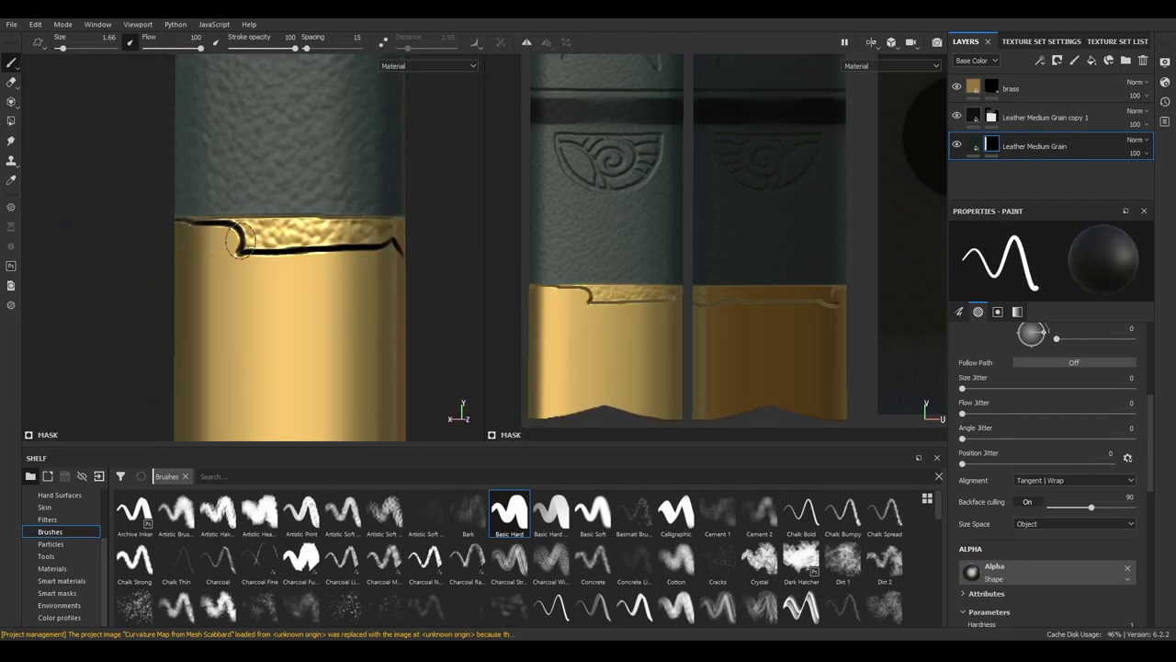
scroll(177, 246, "down", 2)
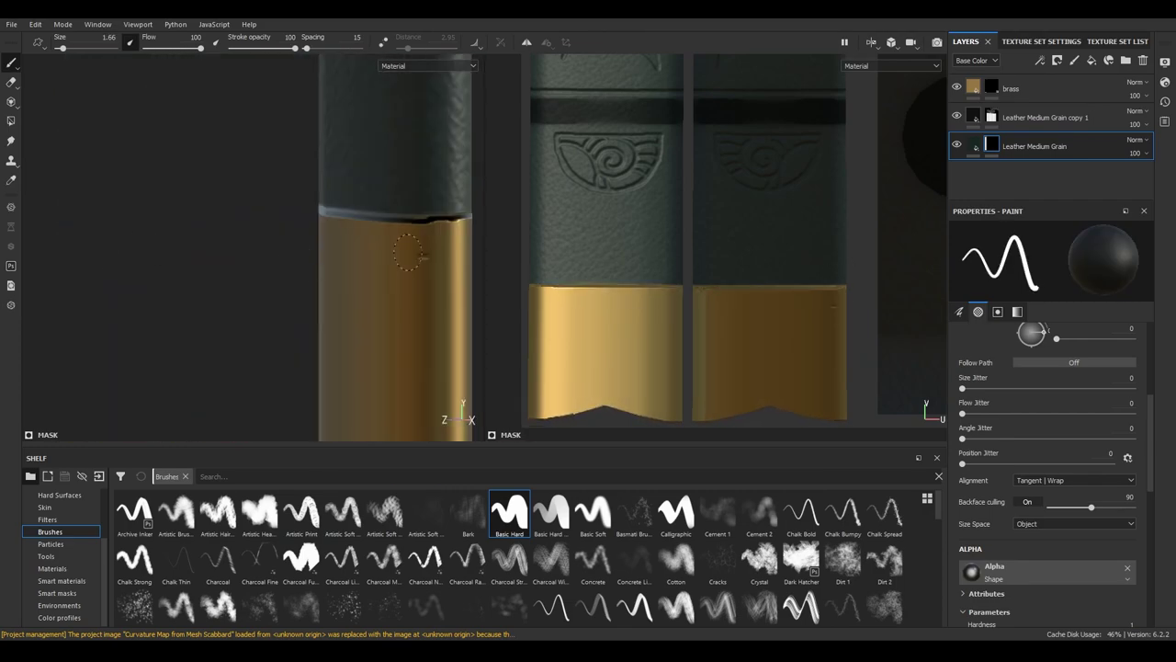
scroll(192, 230, "down", 2)
scroll(192, 230, "down", 2)
Set brass height to 0.0746 and leather Height Position 0.43, Height Range 0.08
left_click(985, 88)
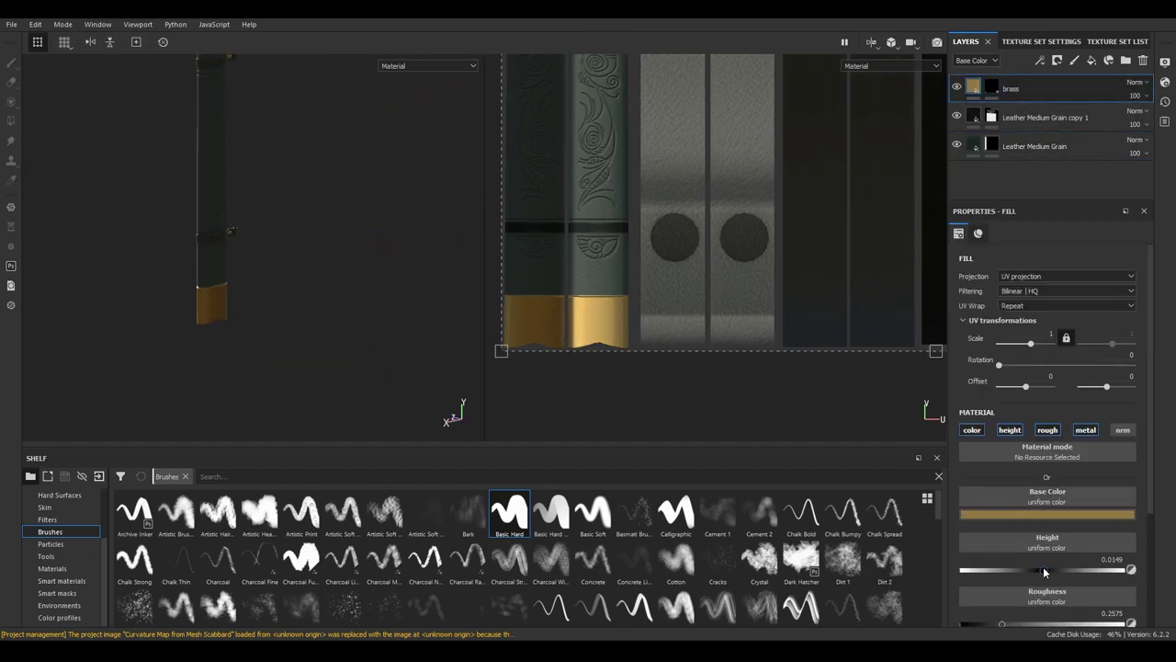
scroll(289, 362, "up", 2)
scroll(288, 362, "up", 3)
scroll(288, 254, "up", 3)
left_click_drag(262, 279, 361, 284, "alt")
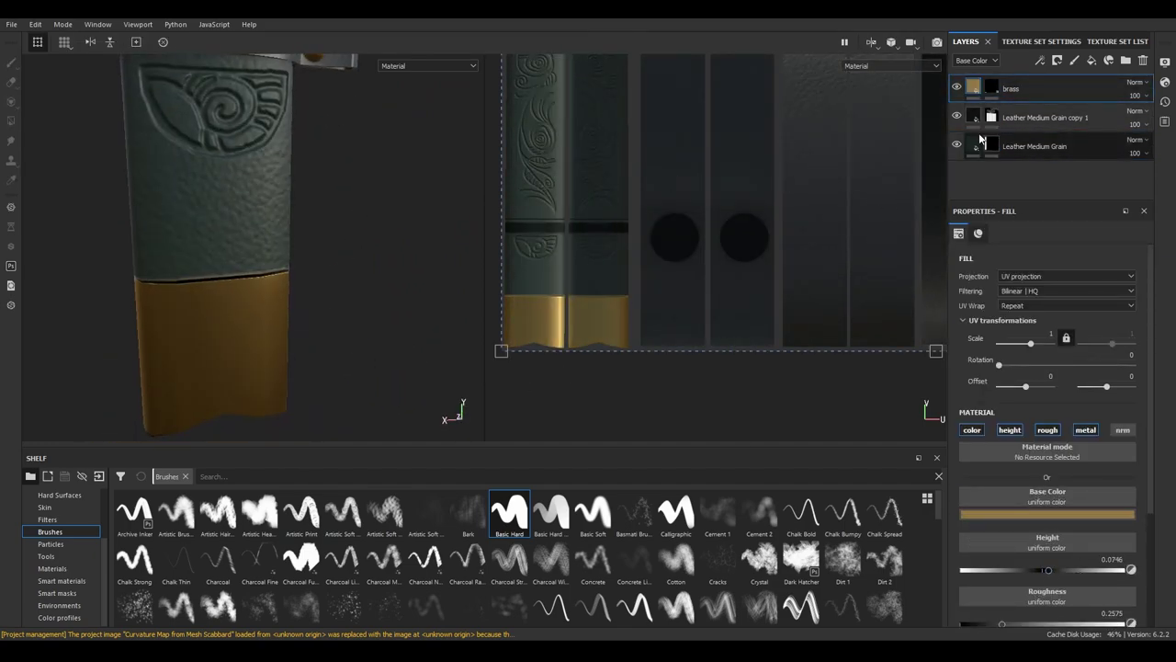
left_click(1034, 146)
scroll(993, 499, "down", 3)
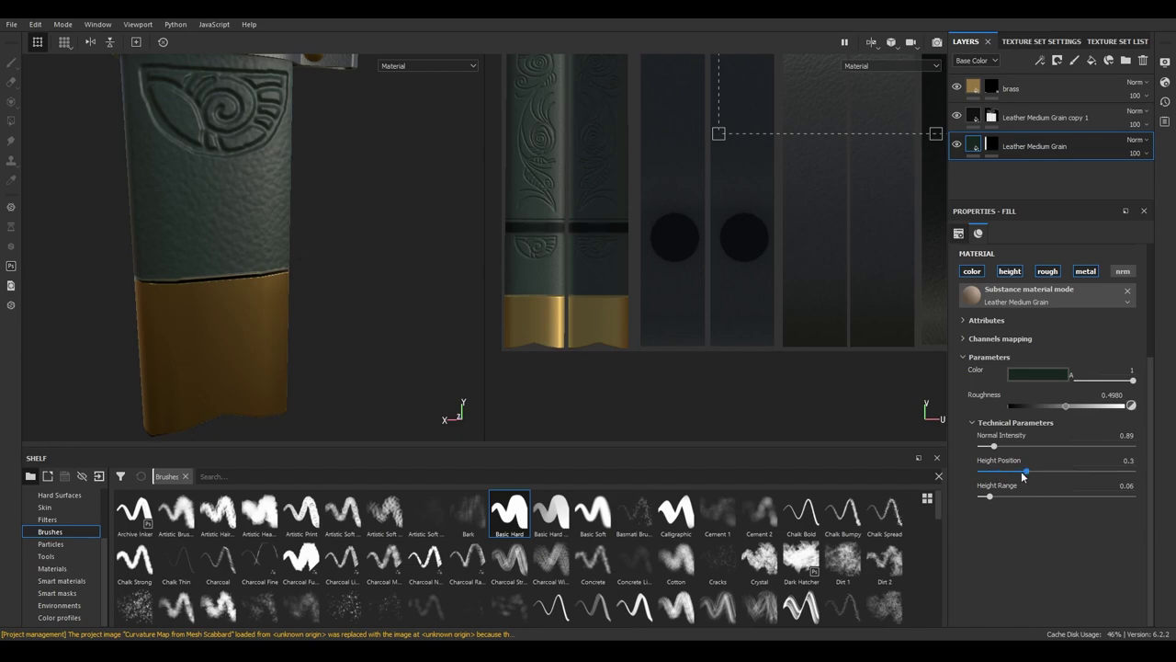
Polygon-fill the pointed tip faces in the brass mask, then return to brush painting
scroll(190, 220, "down", 5)
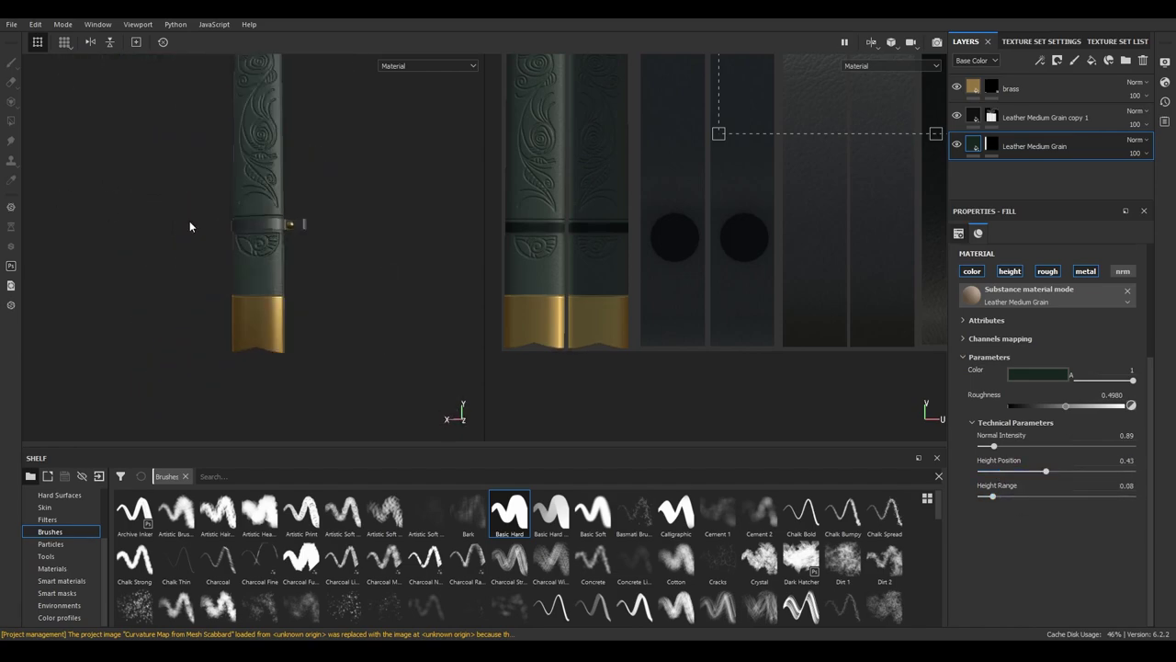
left_click_drag(189, 220, 311, 230, "alt")
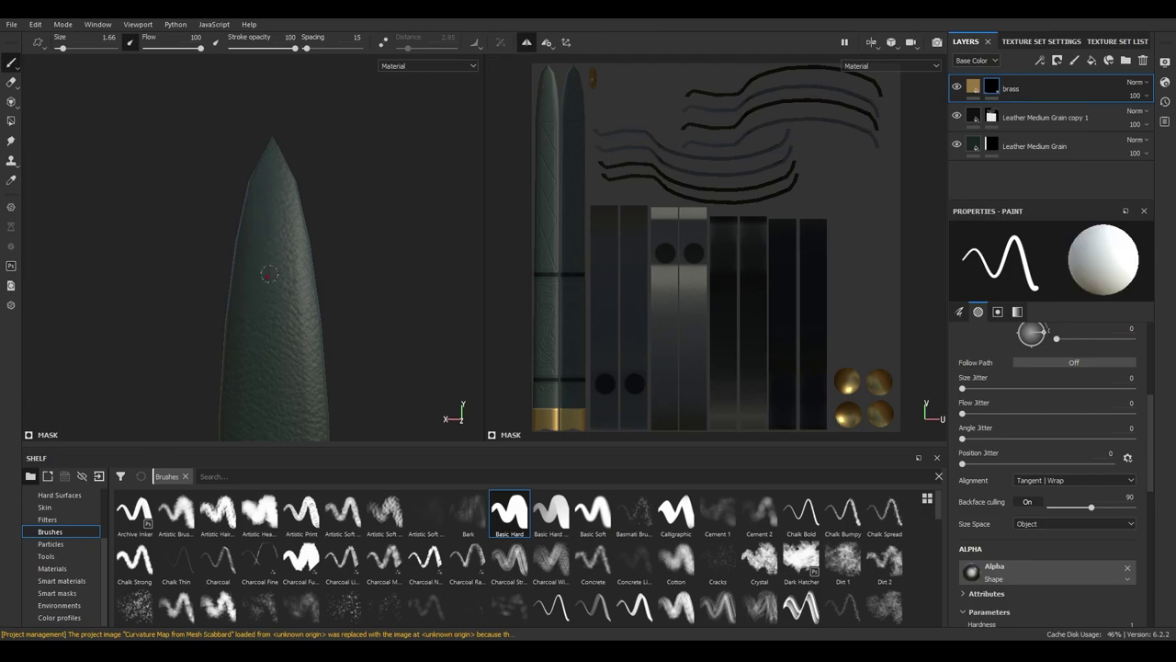
key("4")
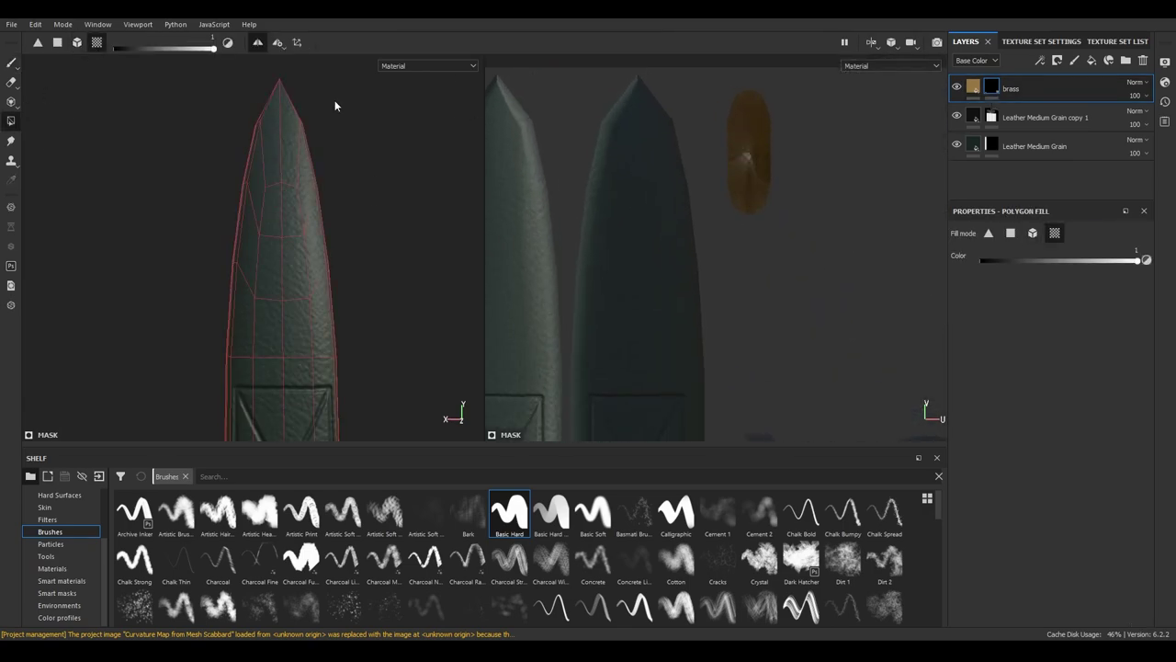
key("1")
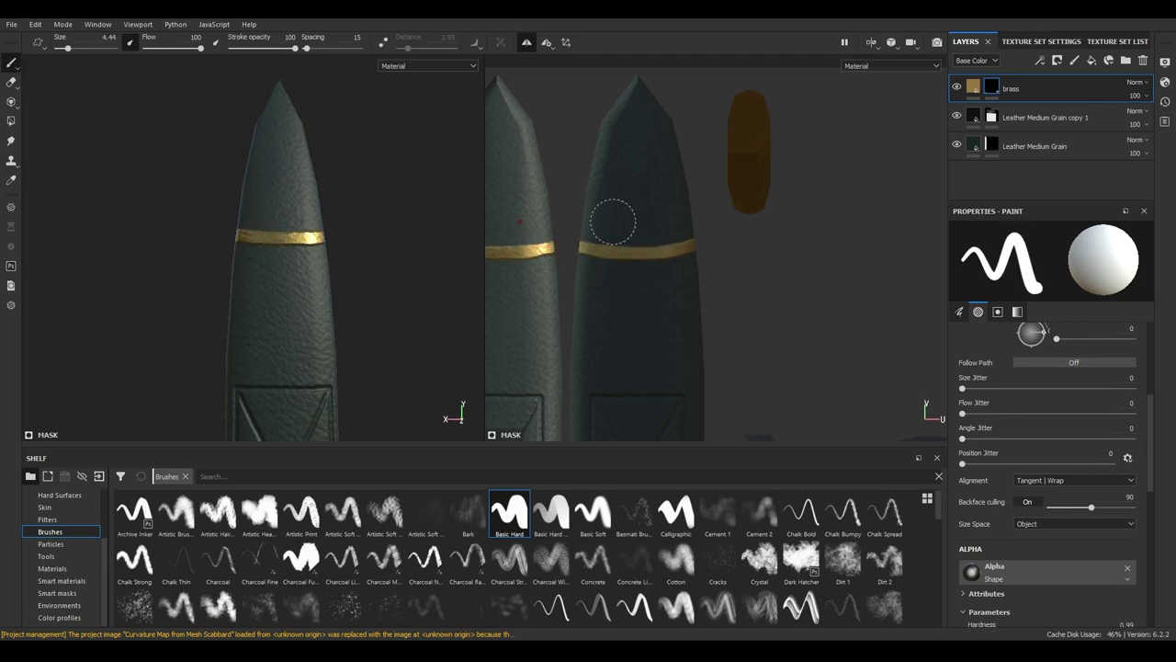
scroll(602, 190, "up", 2)
scroll(601, 190, "up", 1)
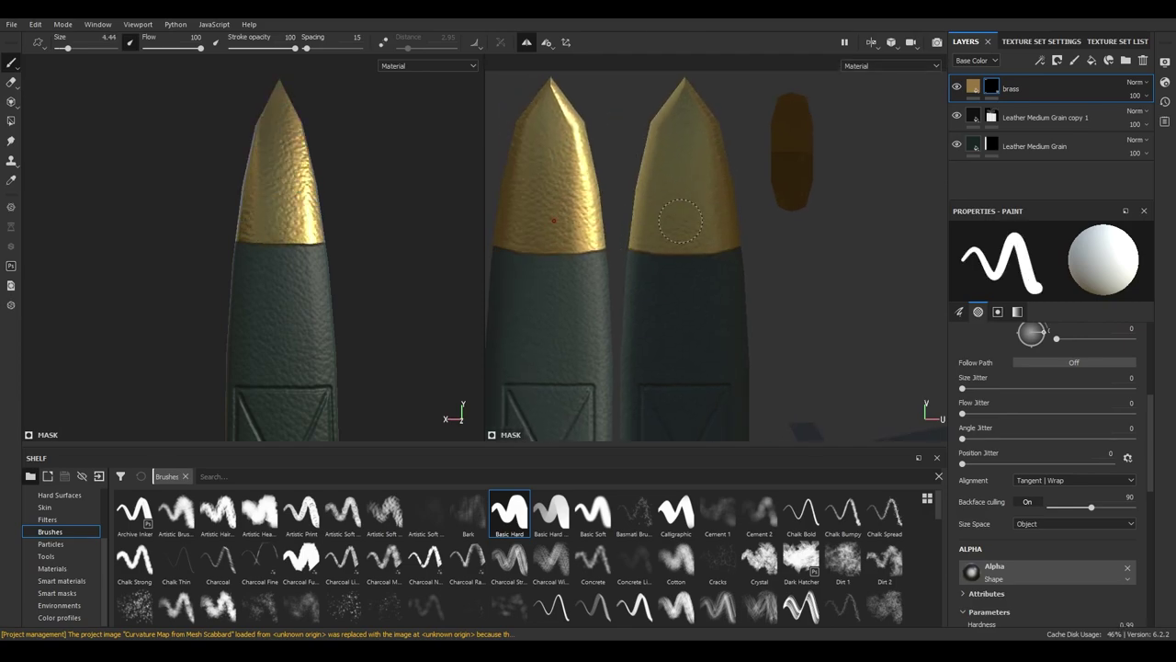
scroll(128, 171, "down", 2)
scroll(128, 171, "up", 3)
left_click(1034, 146)
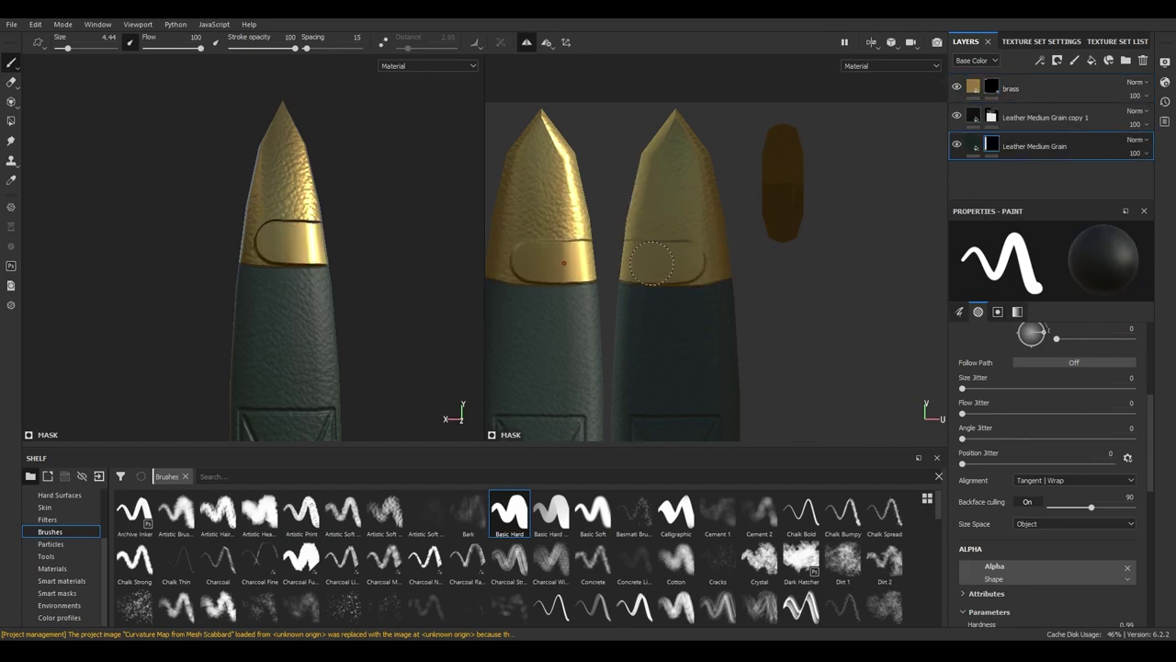
scroll(116, 156, "down", 5)
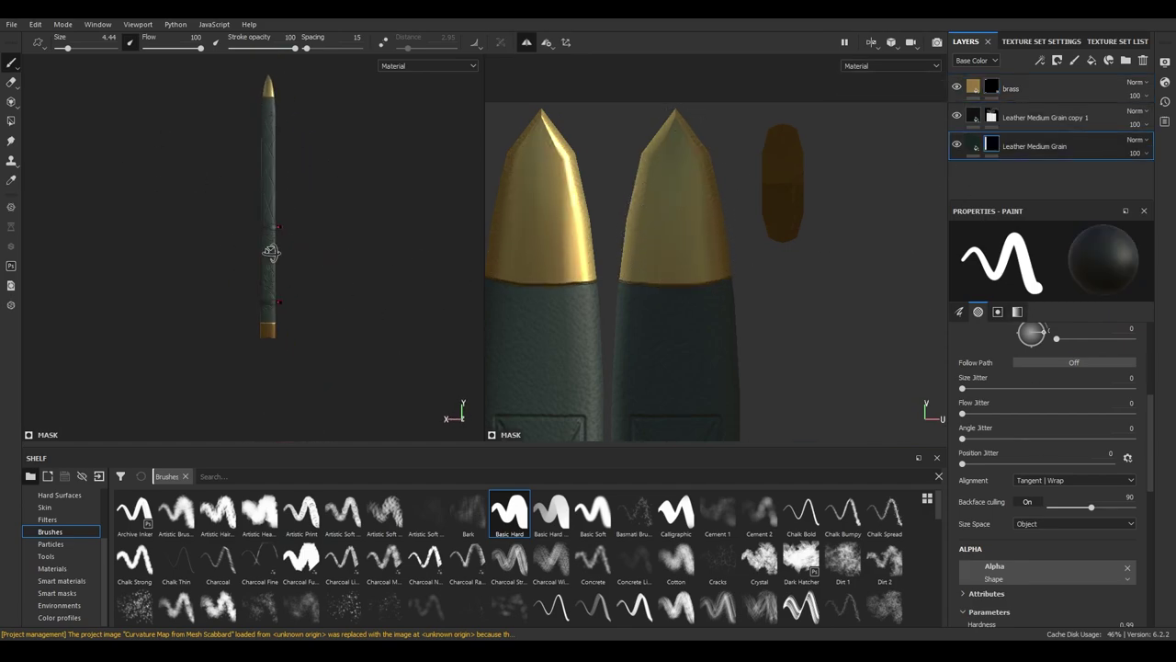
Add a tan edge fill layer above brass with a Metal Edge Wear black mask
key("f")
left_click(1010, 89)
left_click(1047, 356)
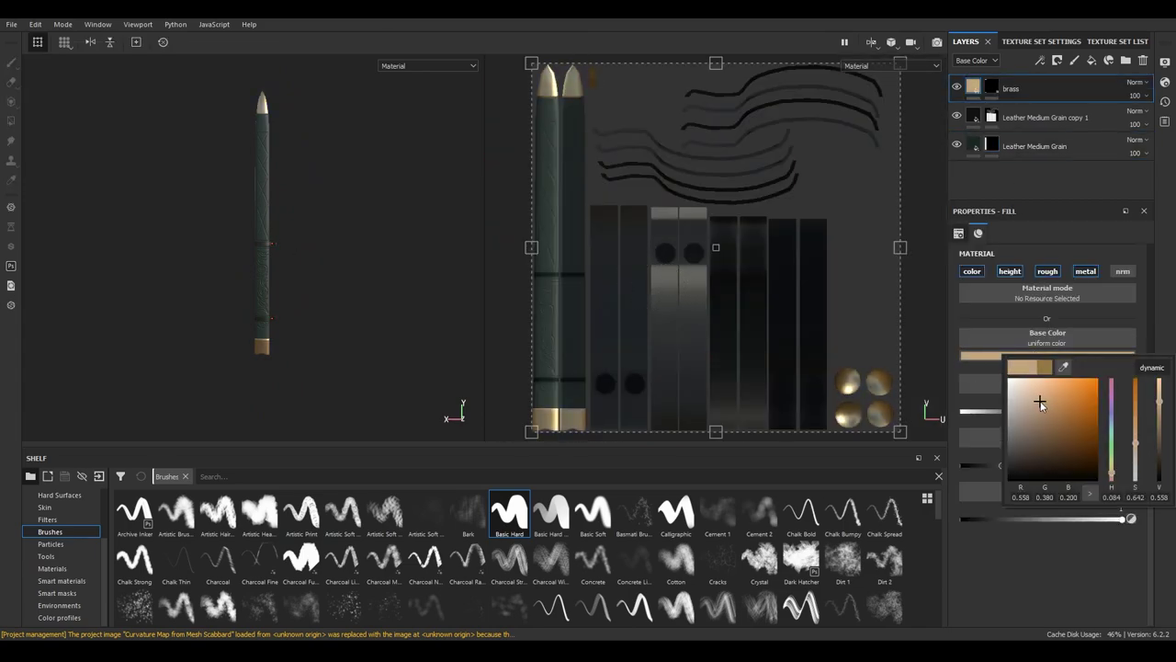
scroll(365, 286, "up", 5)
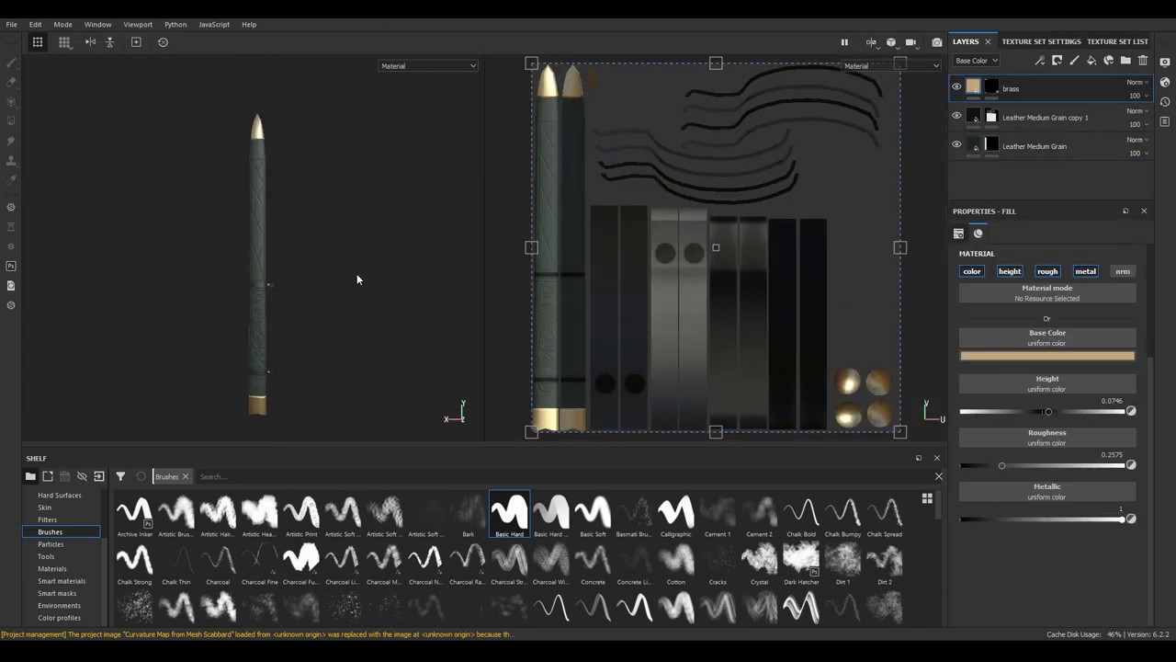
left_click(1091, 61)
left_click(1048, 355)
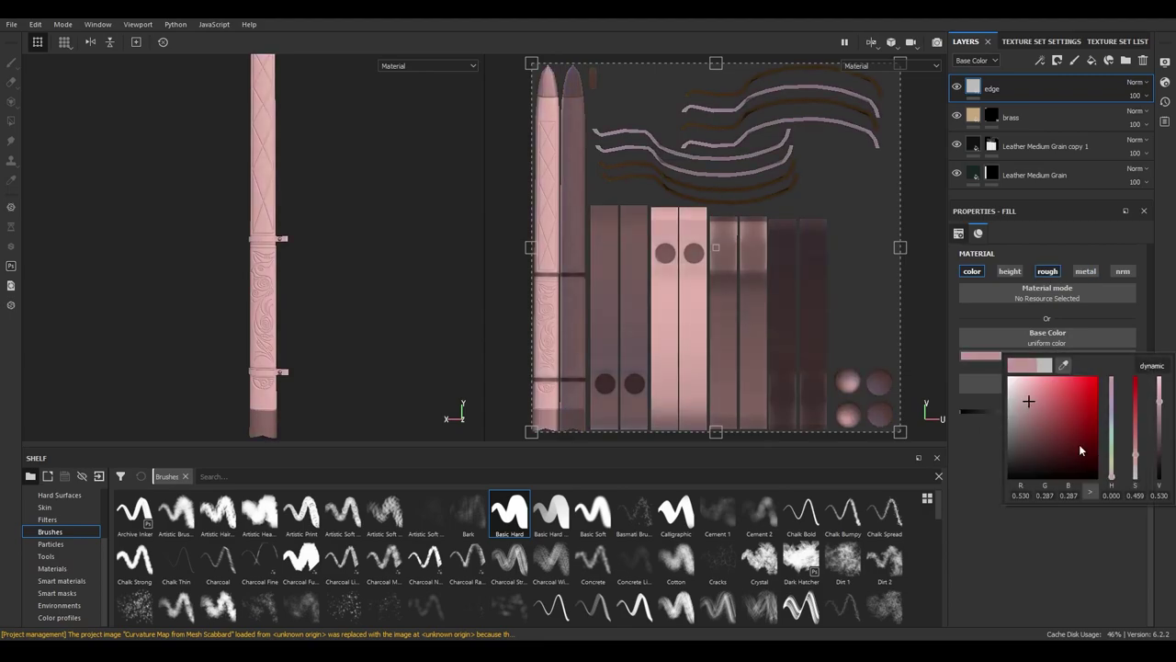
left_click(1020, 404)
left_click(1050, 255)
Tune edge wear to level 0.28, contrast 0.25, with lower curvature weight
left_click_drag(1052, 348, 1014, 347)
left_click_drag(350, 229, 341, 118, "alt")
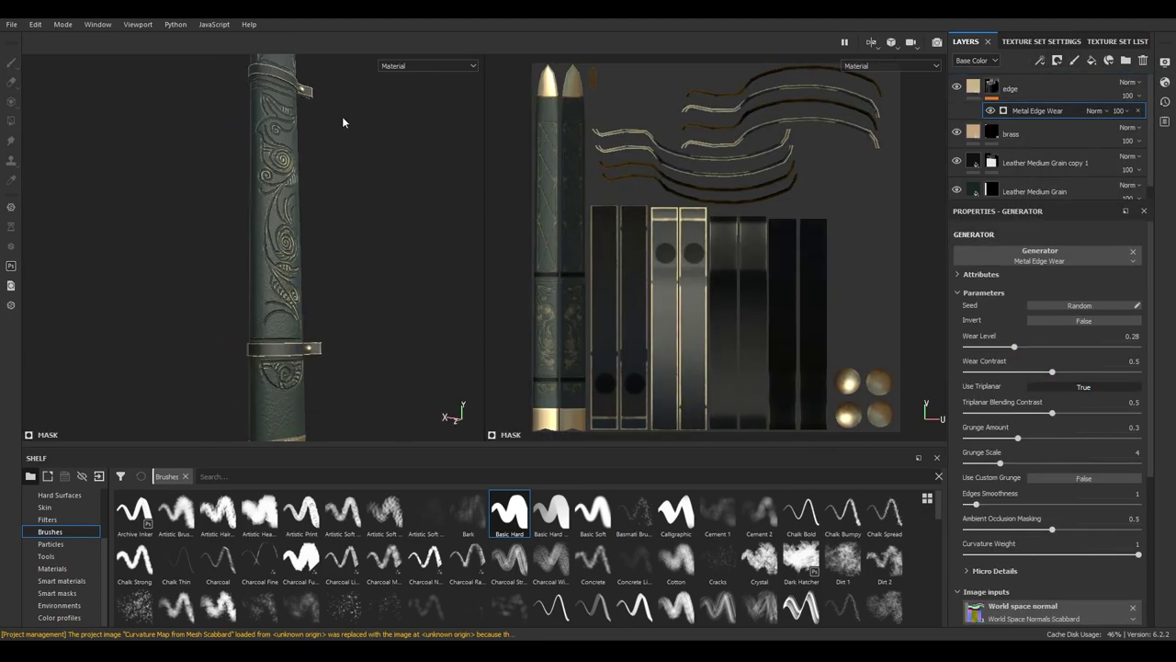
mouse_move(1052, 372)
left_mouse_down()
mouse_move(1006, 372)
mouse_move(1012, 347)
left_mouse_up()
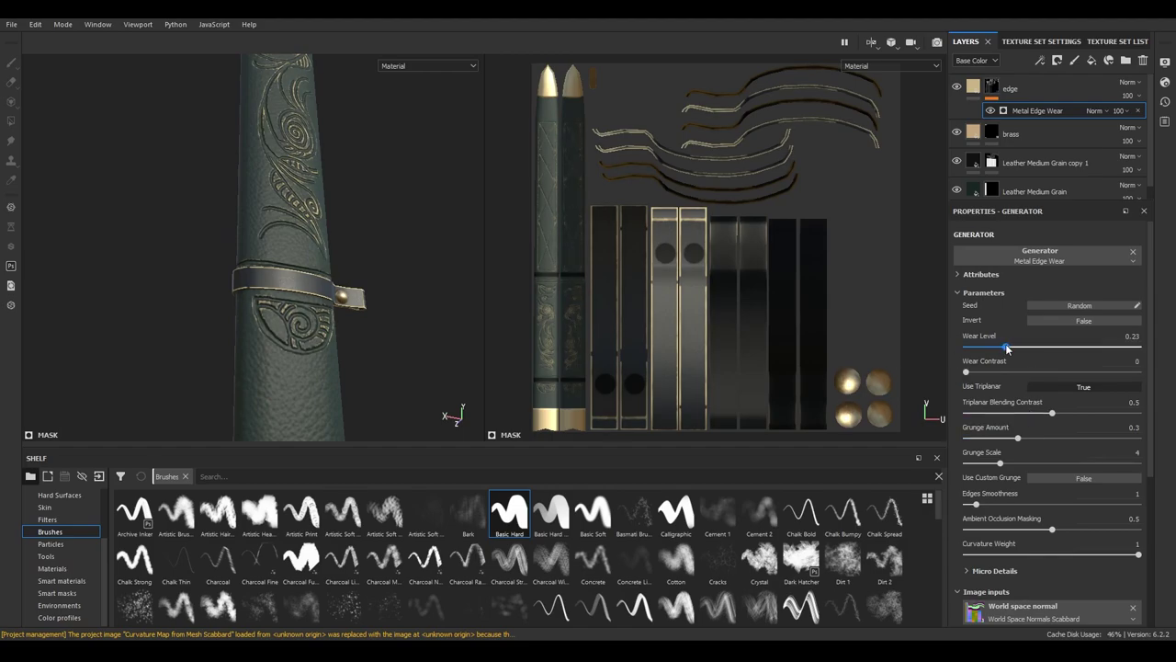
left_click(1046, 554)
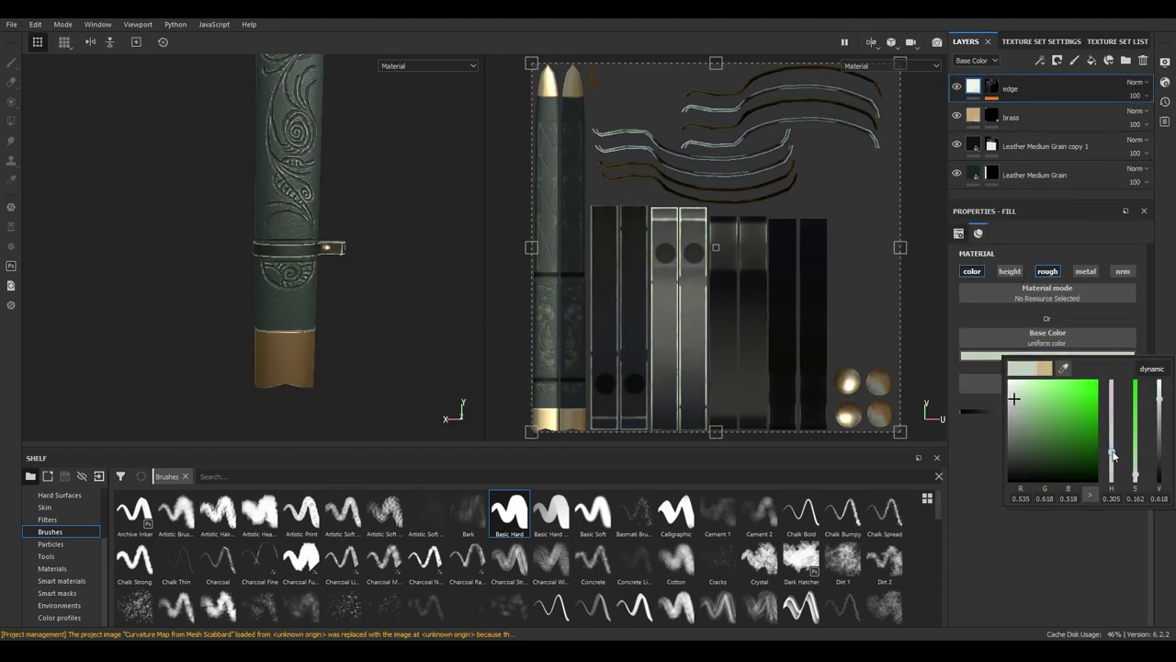
left_click(388, 196)
left_click(990, 88)
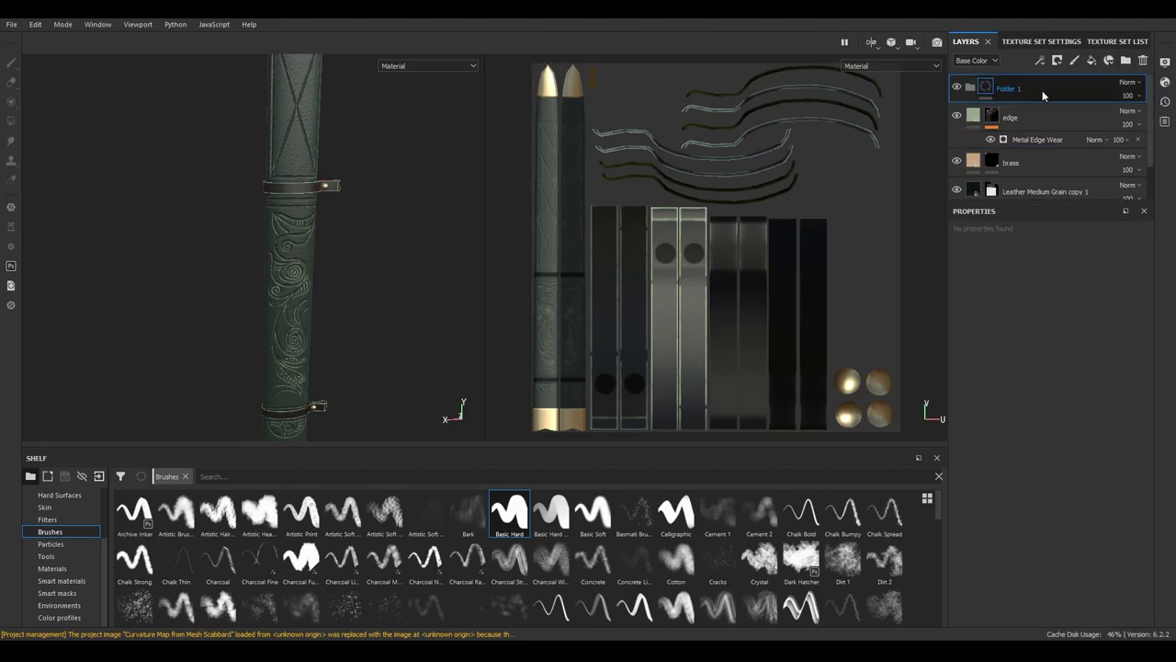
Create a new layer folder named strap
key("p")
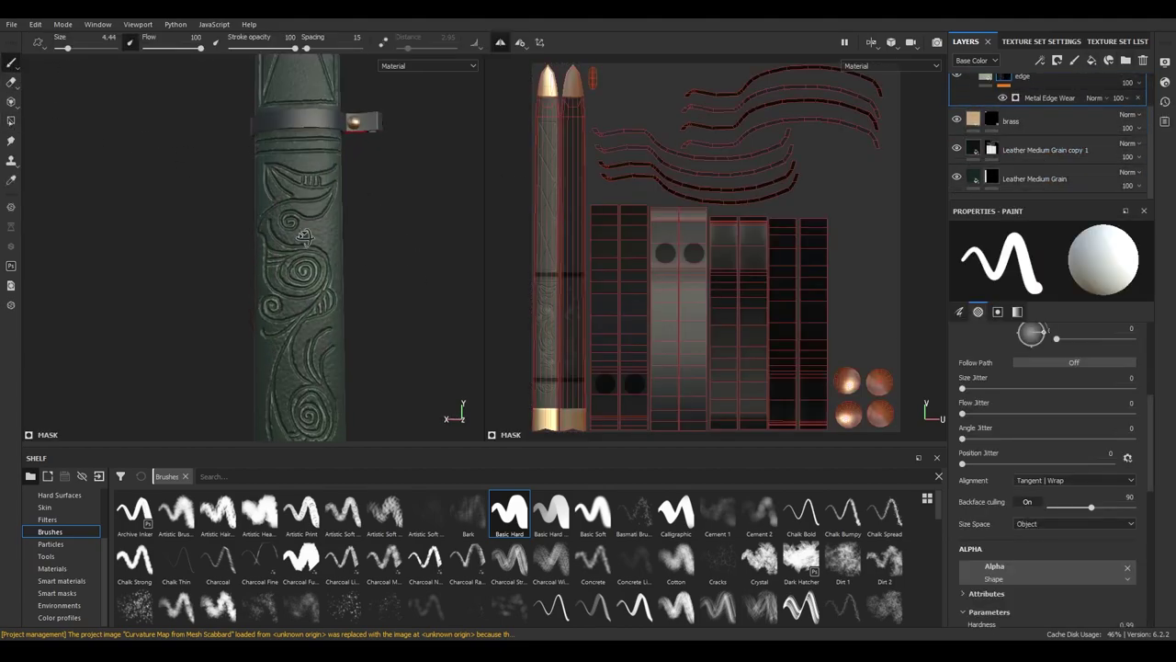
scroll(1029, 136, "up", 2)
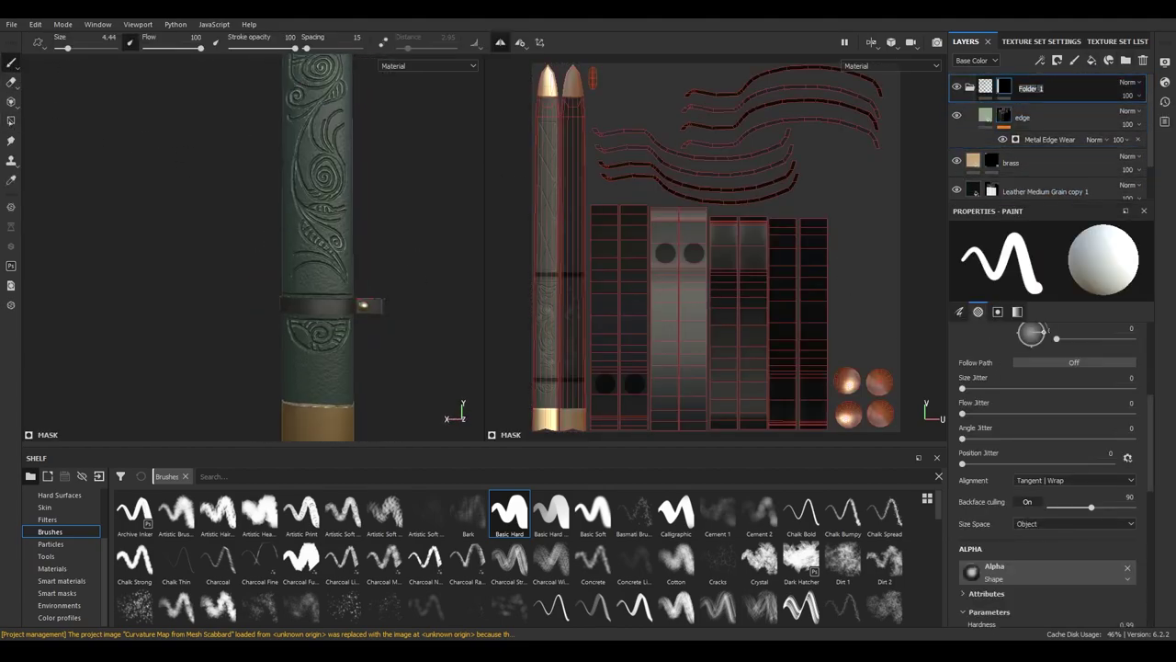
left_click(1125, 60)
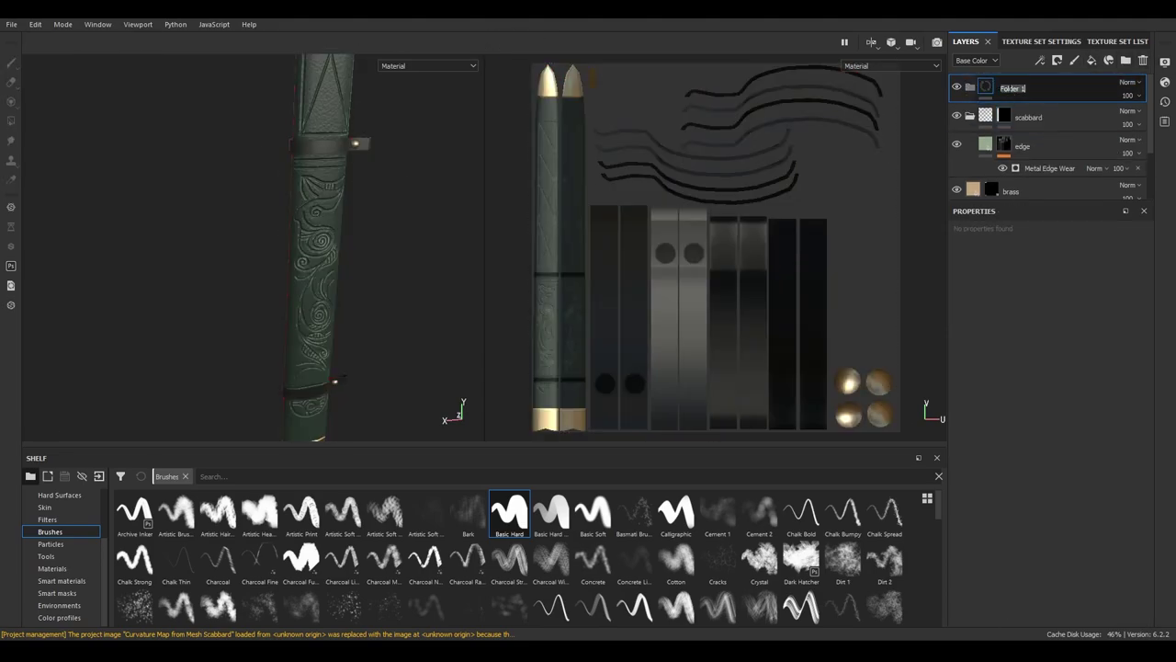
type("strap")
key("Return")
Add a strap edge layer with a greyer, darker, desaturated colour
left_click(1092, 60)
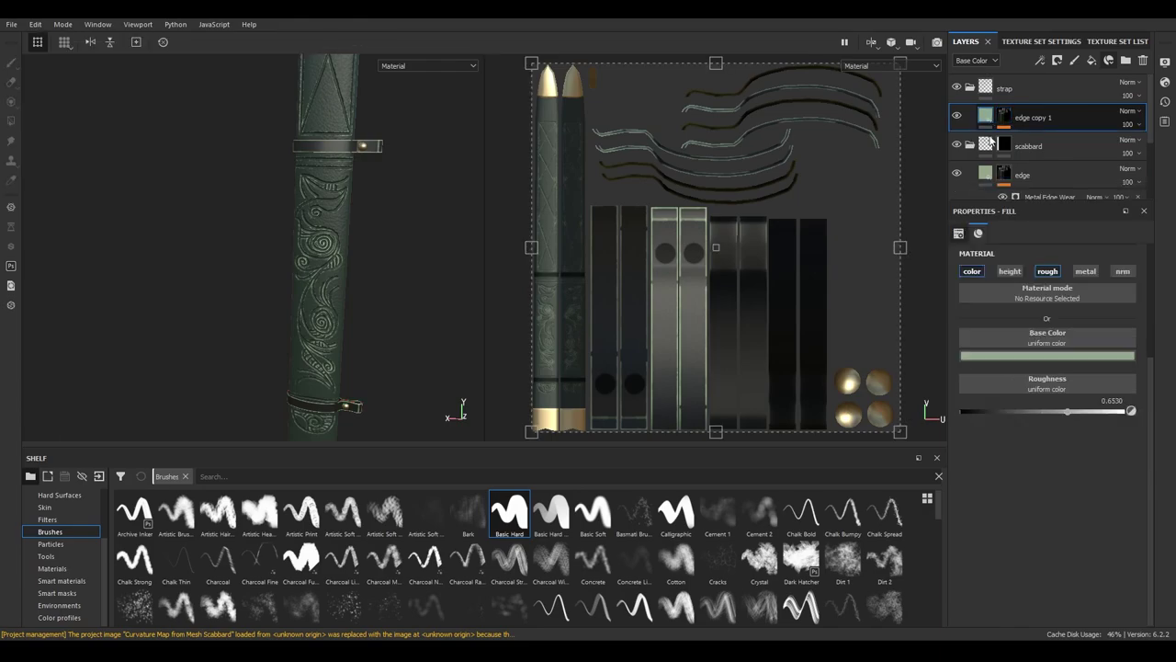
left_click(1047, 356)
left_click_drag(1014, 398, 1011, 410)
left_click_drag(1111, 454, 1111, 467)
scroll(322, 248, "up", 3)
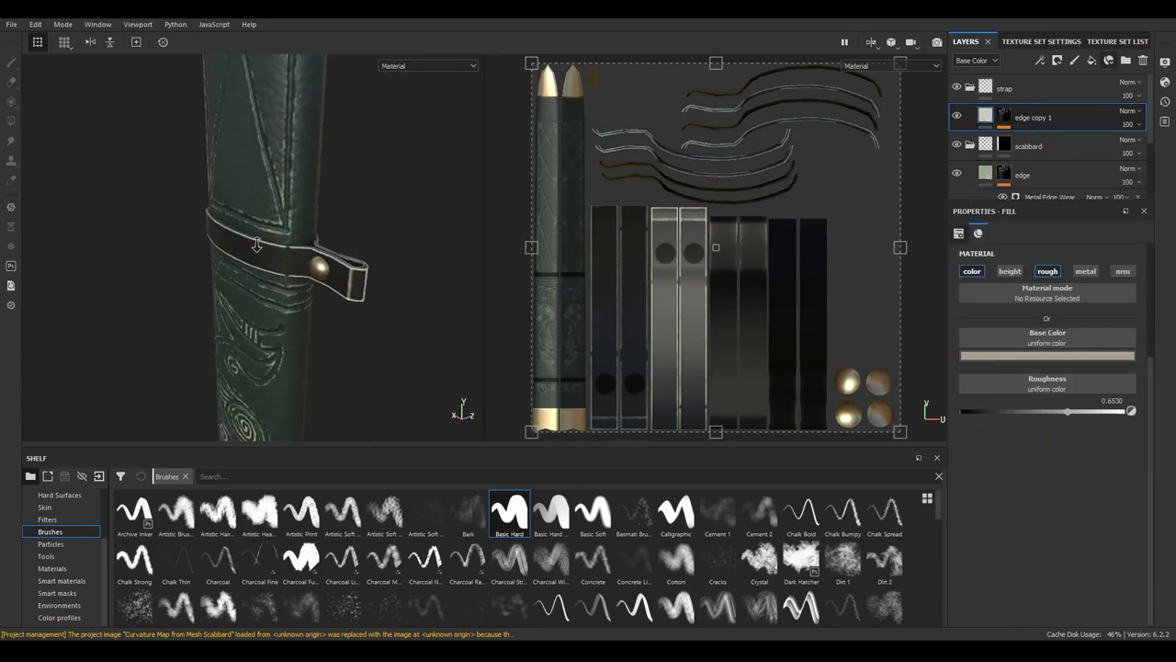
left_click(1049, 139)
Polygon-fill the strap mask, reduce its wear and curvature weight, then add a dirt fill layer
left_click(12, 62)
left_click(11, 120)
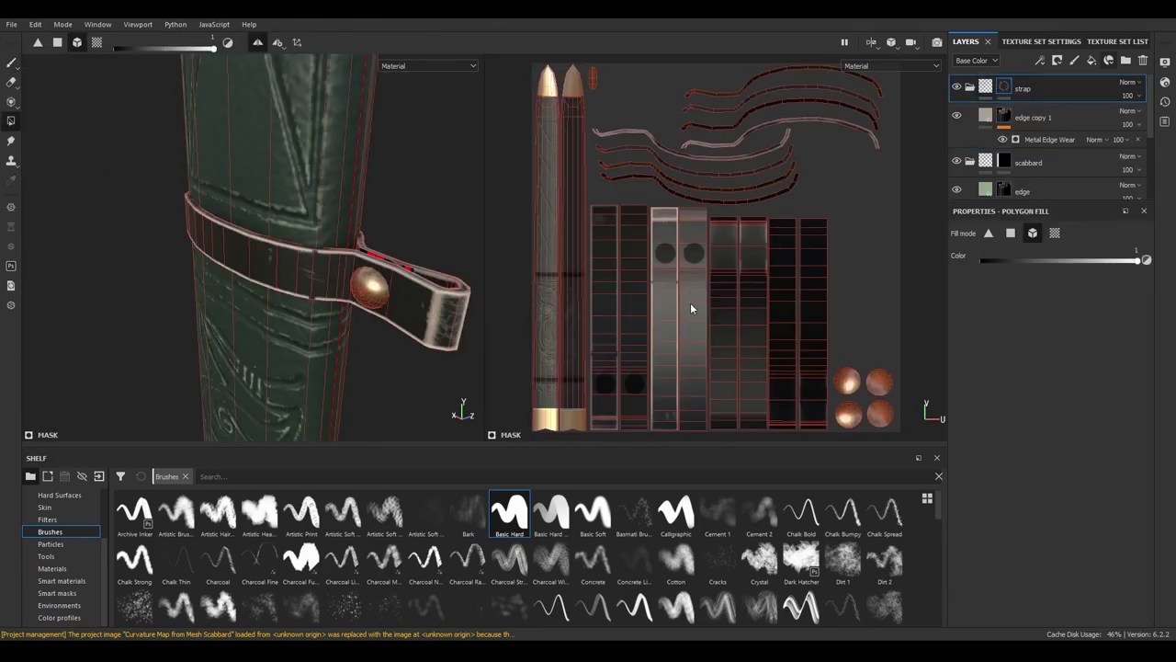
scroll(236, 138, "down", 4)
scroll(236, 137, "up", 4)
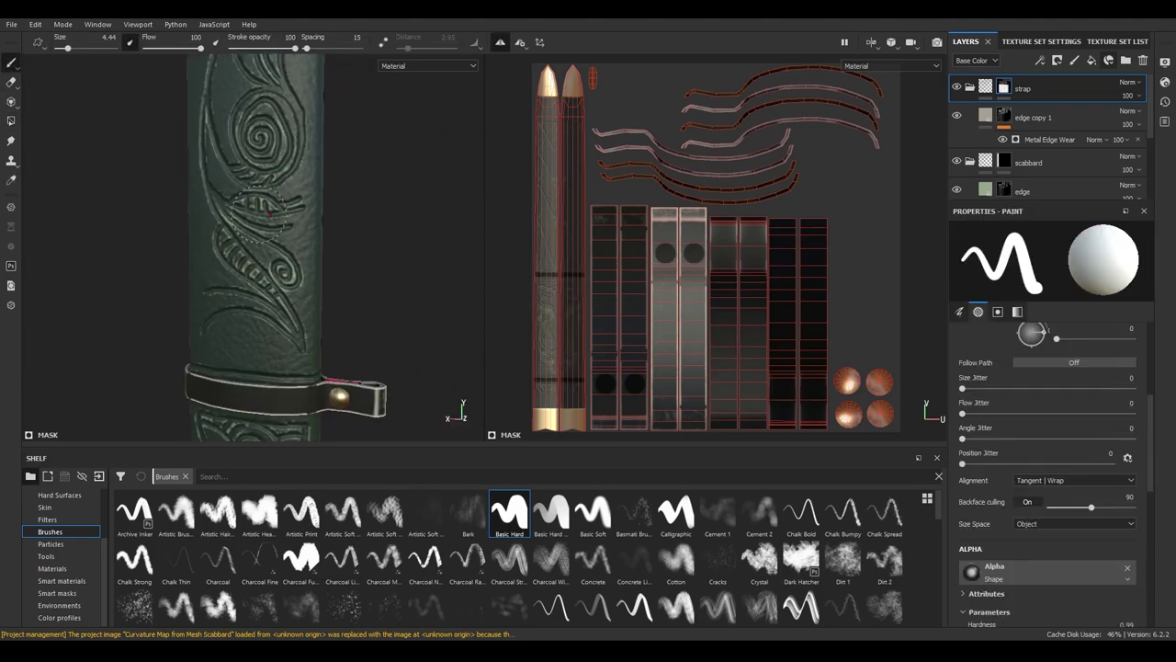
left_click(1049, 139)
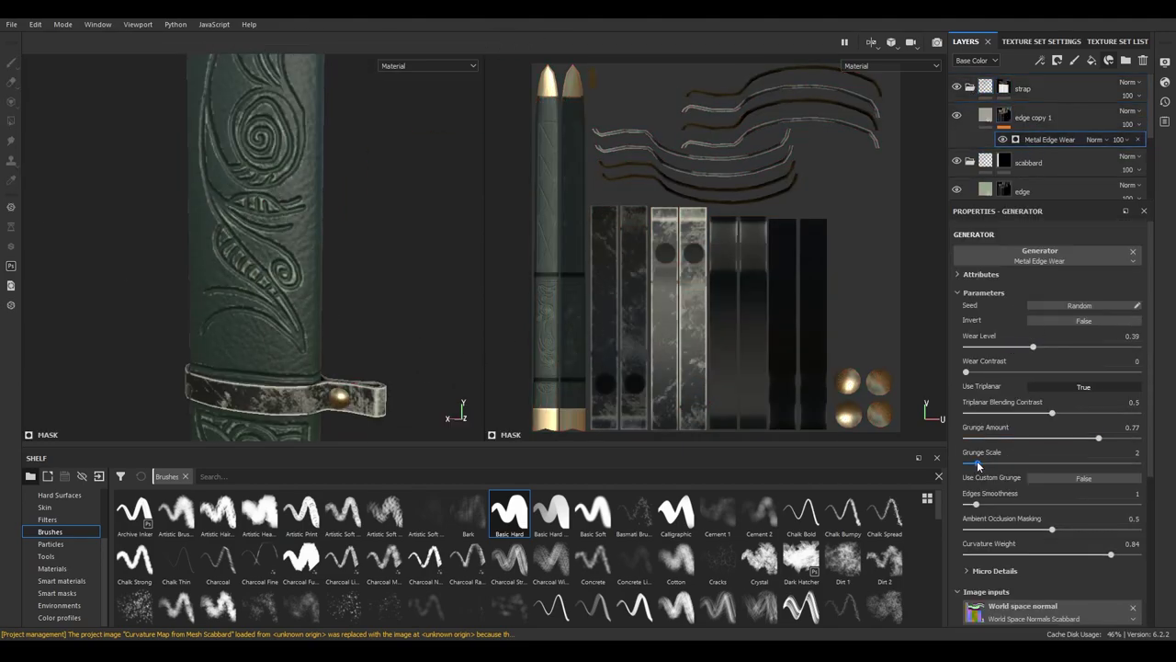
left_click_drag(1018, 556, 1023, 556)
scroll(286, 374, "down", 3)
left_click_drag(286, 374, 245, 207, "alt")
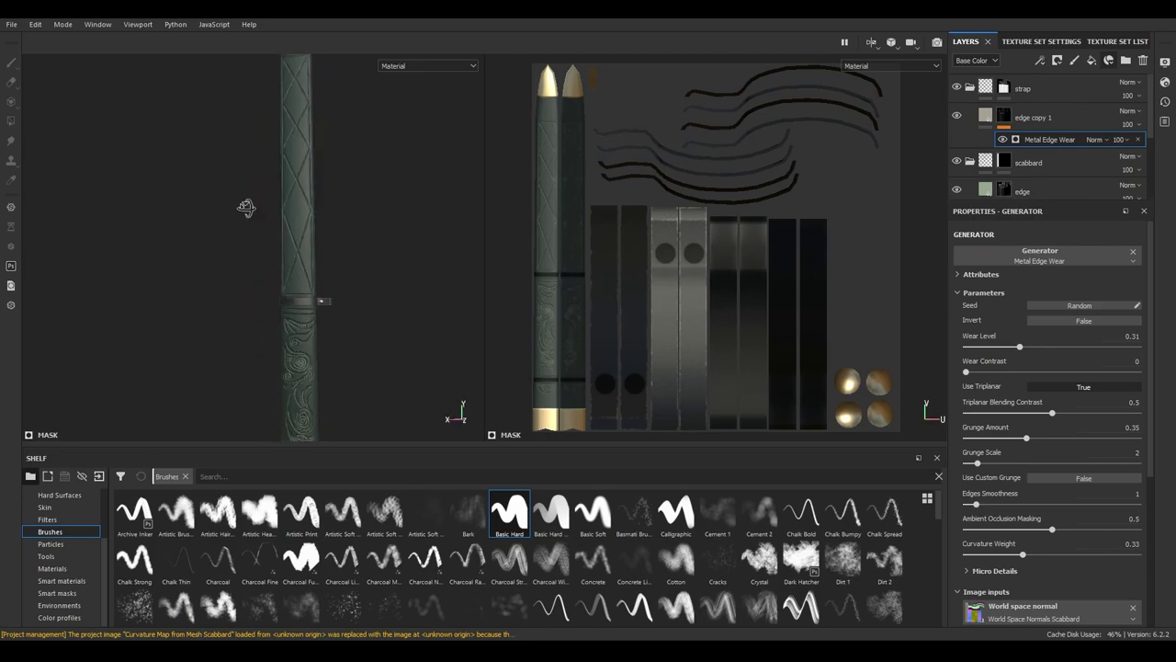
left_click(1092, 60)
Make the dirt layer colour-only dark brown with a black mask using the Dirt generator
left_click(974, 271)
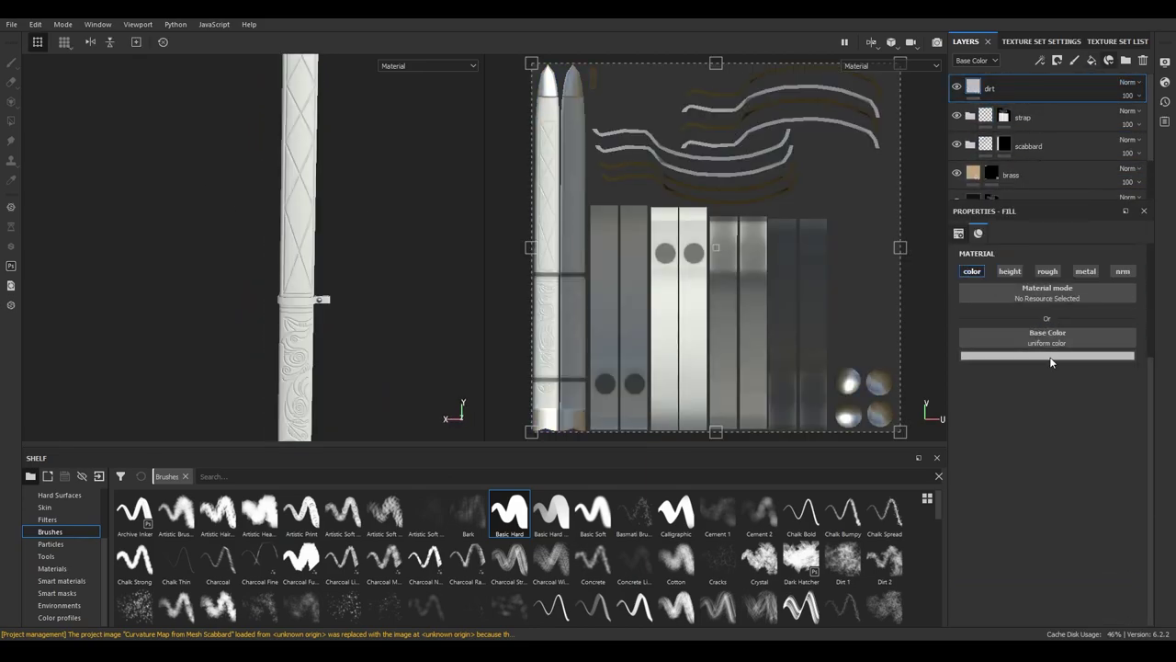
left_click(1053, 356)
left_click(1059, 426)
left_click(1057, 60)
left_click(1040, 353)
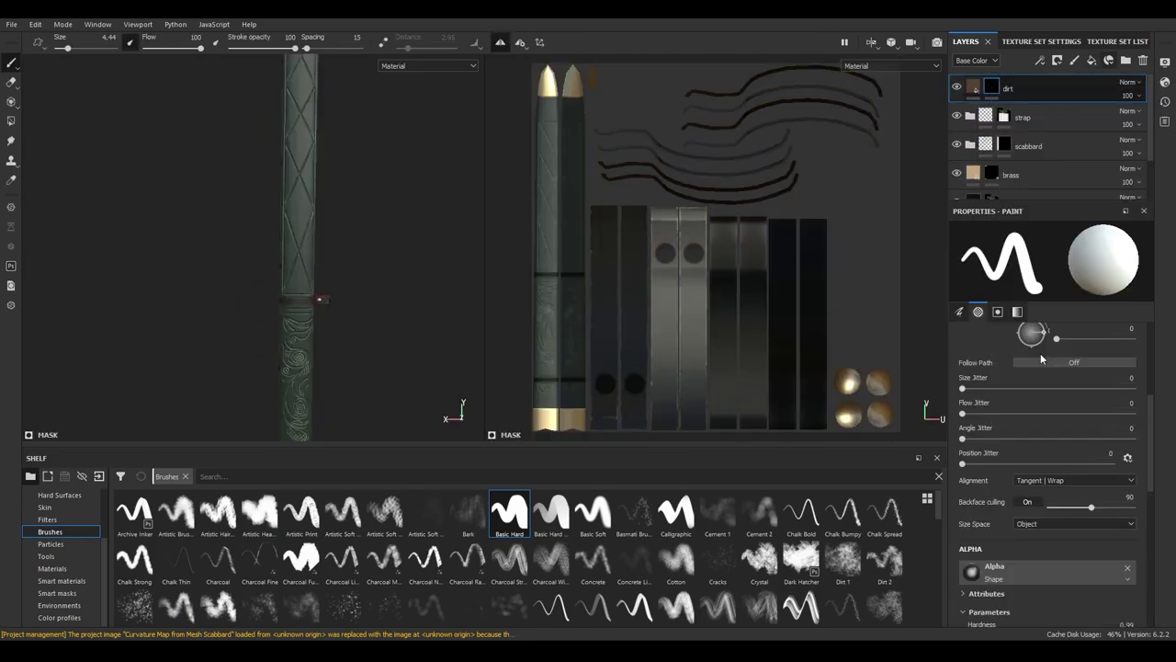
left_click(1056, 60)
left_click(1075, 74)
left_click(1040, 249)
left_click(1017, 407)
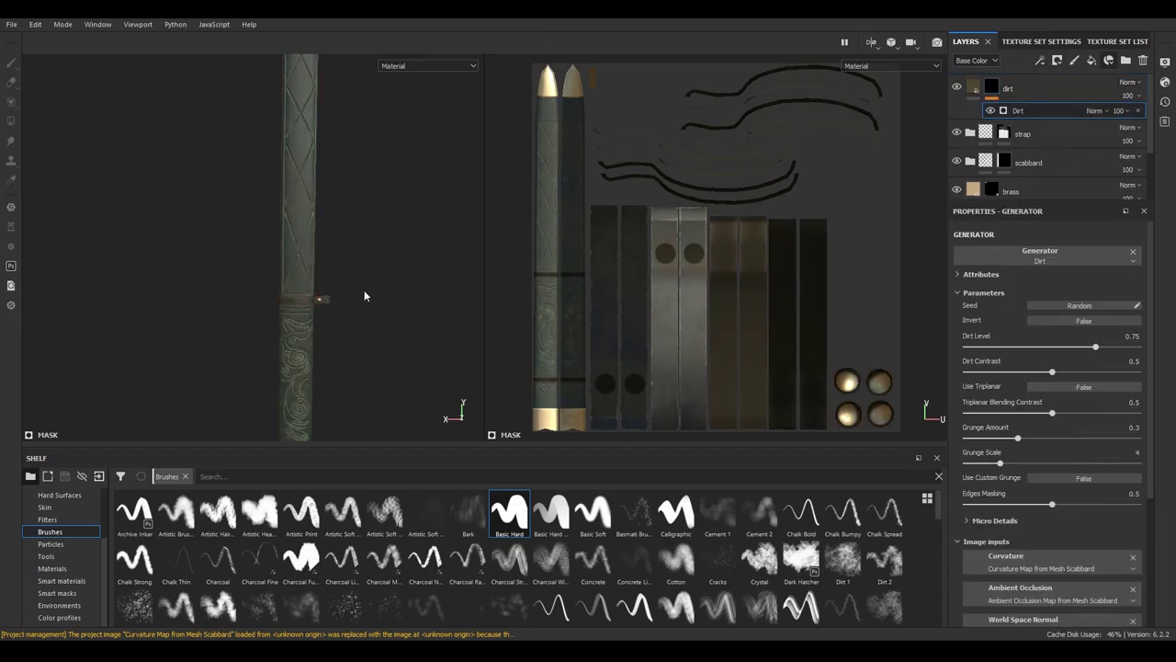
Raise the Dirt Level to about 0.7 and inspect the dirt on the scabbard
left_click(1040, 347)
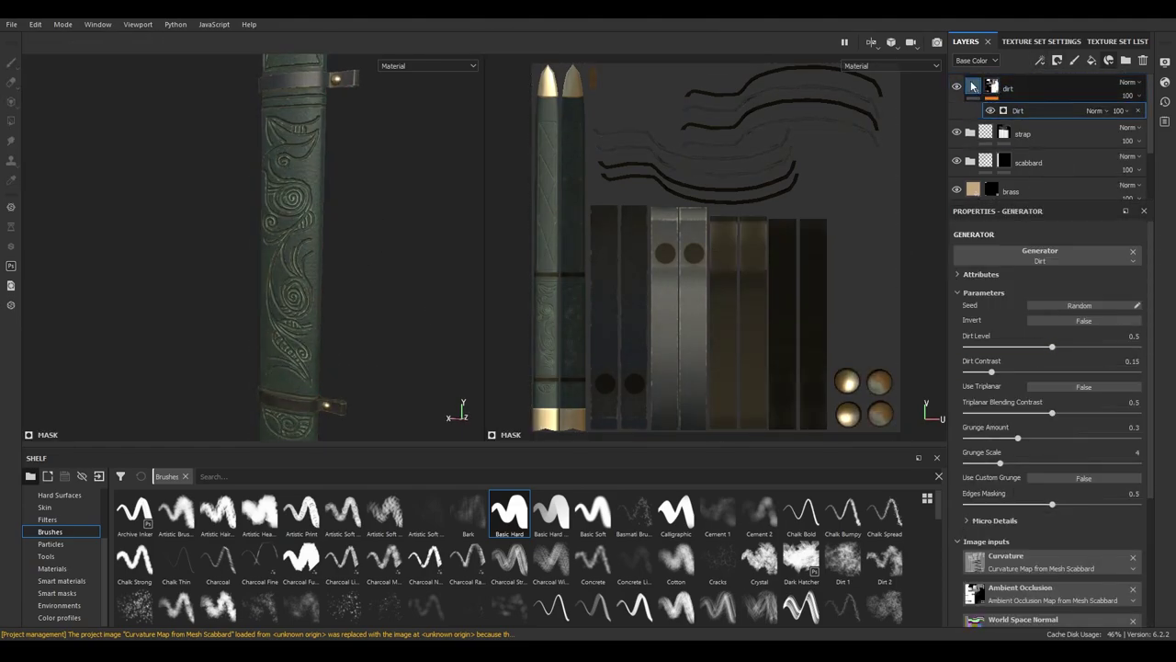
left_click(1085, 347)
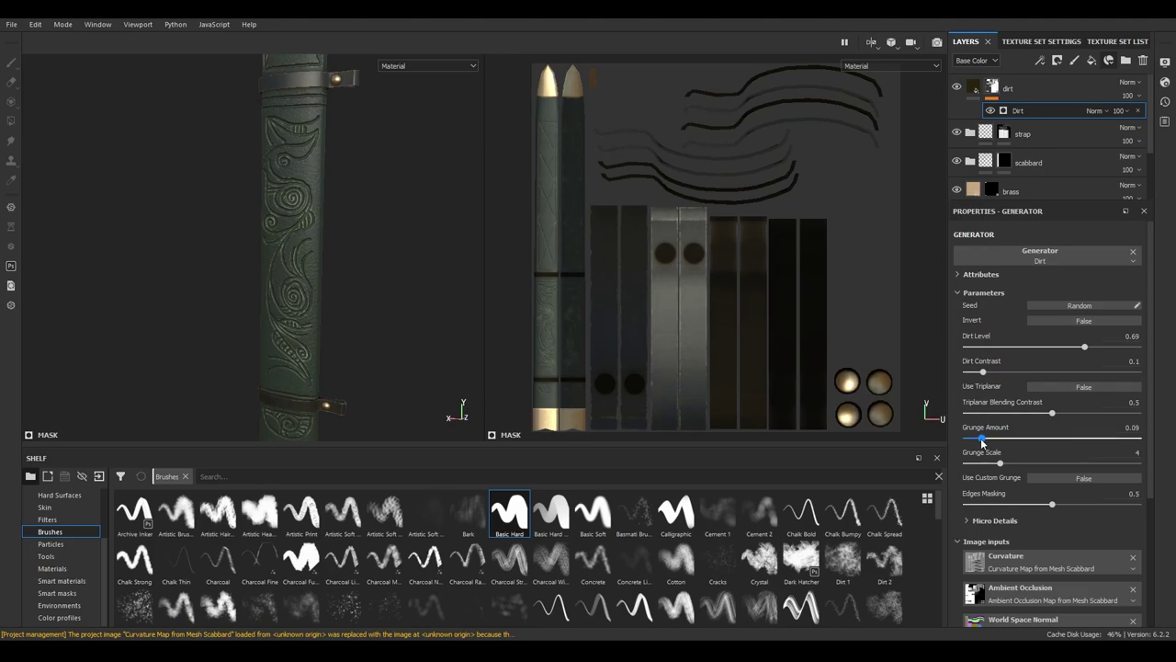
left_click_drag(341, 226, 362, 304, "alt")
scroll(1047, 166, "down", 3)
Shift the Leather Medium Grain colour toward dark cyan
left_click(1035, 178)
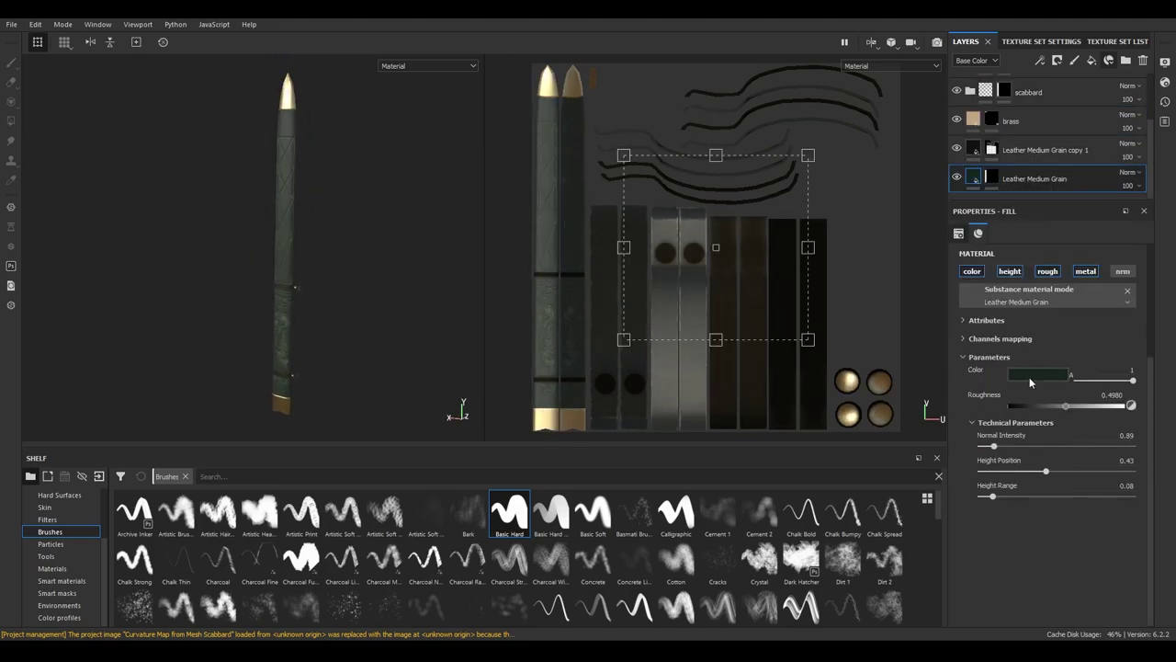
left_click(1030, 382)
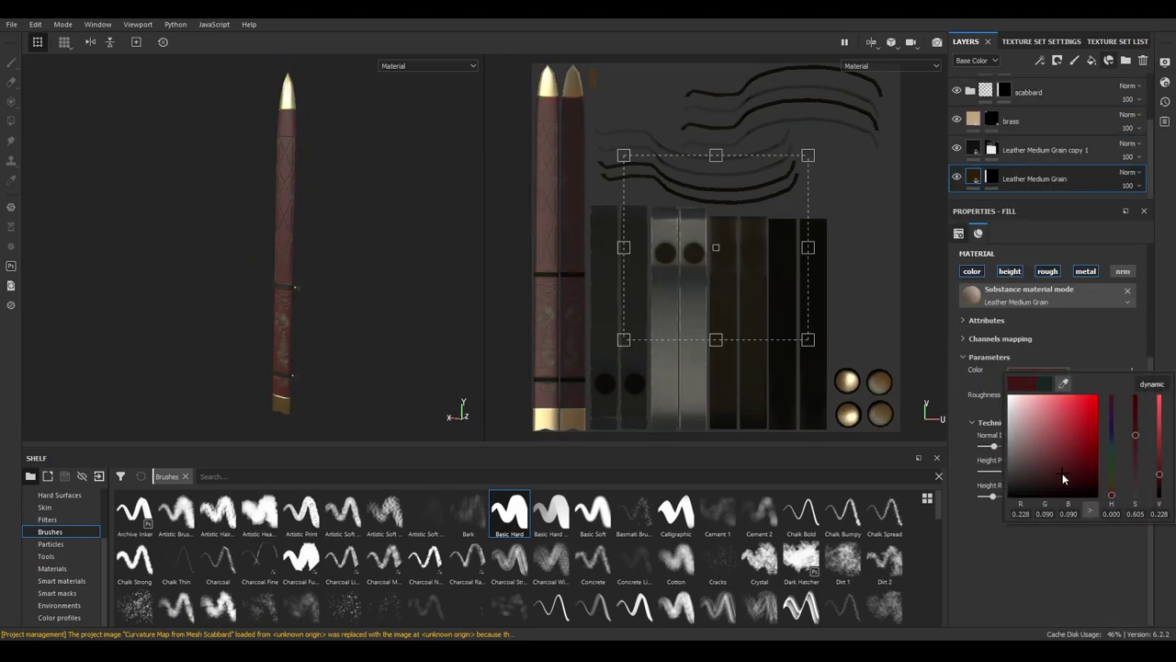
scroll(354, 251, "up", 5)
left_click(1037, 371)
left_click_drag(1111, 495, 1111, 447)
Retune the Dirt generator (Dirt Level 0.73, Grunge Amount 0.34) and add a scratches fill layer
left_click(1028, 488)
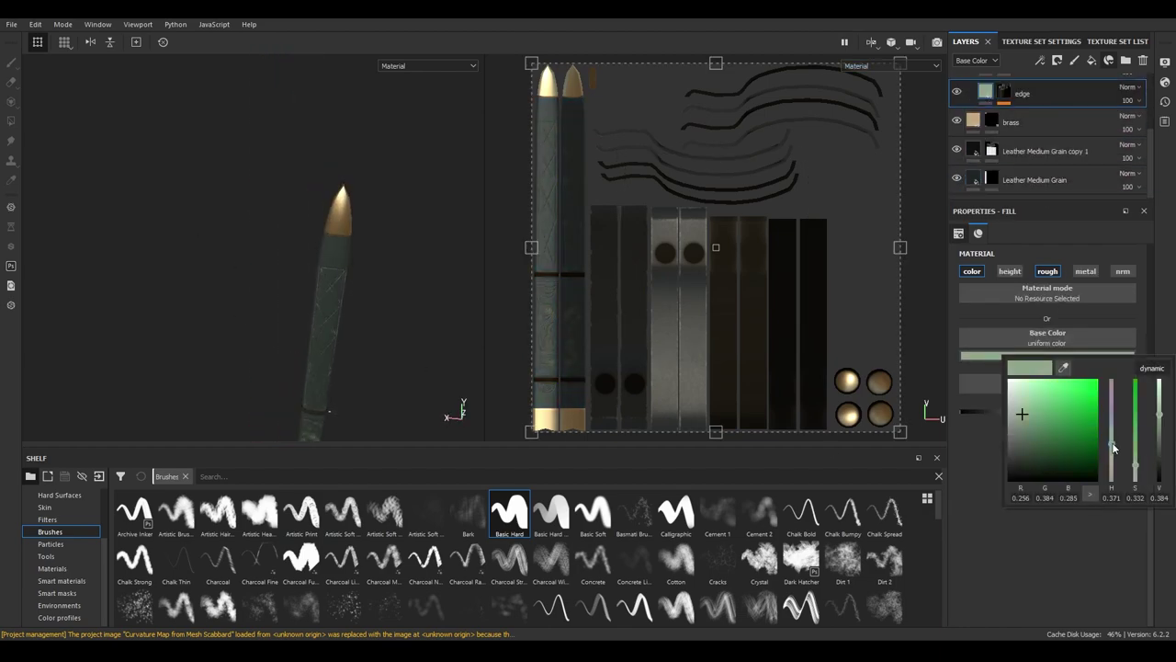
scroll(322, 173, "up", 3)
scroll(370, 231, "up", 3)
scroll(977, 153, "up", 3)
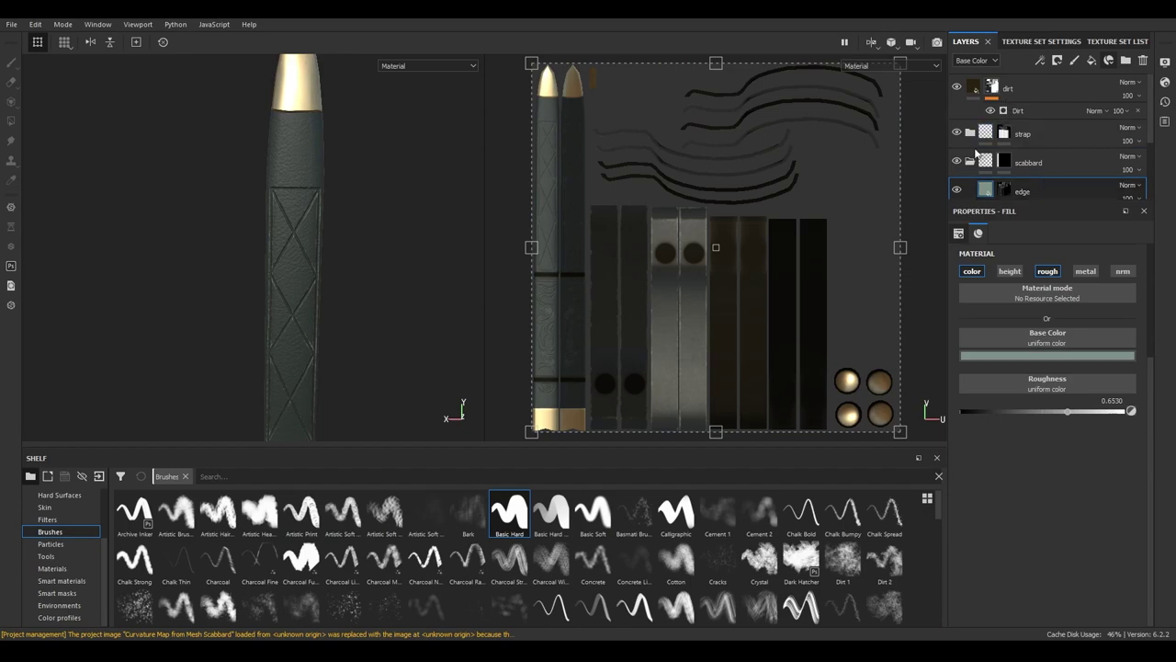
left_click(1018, 110)
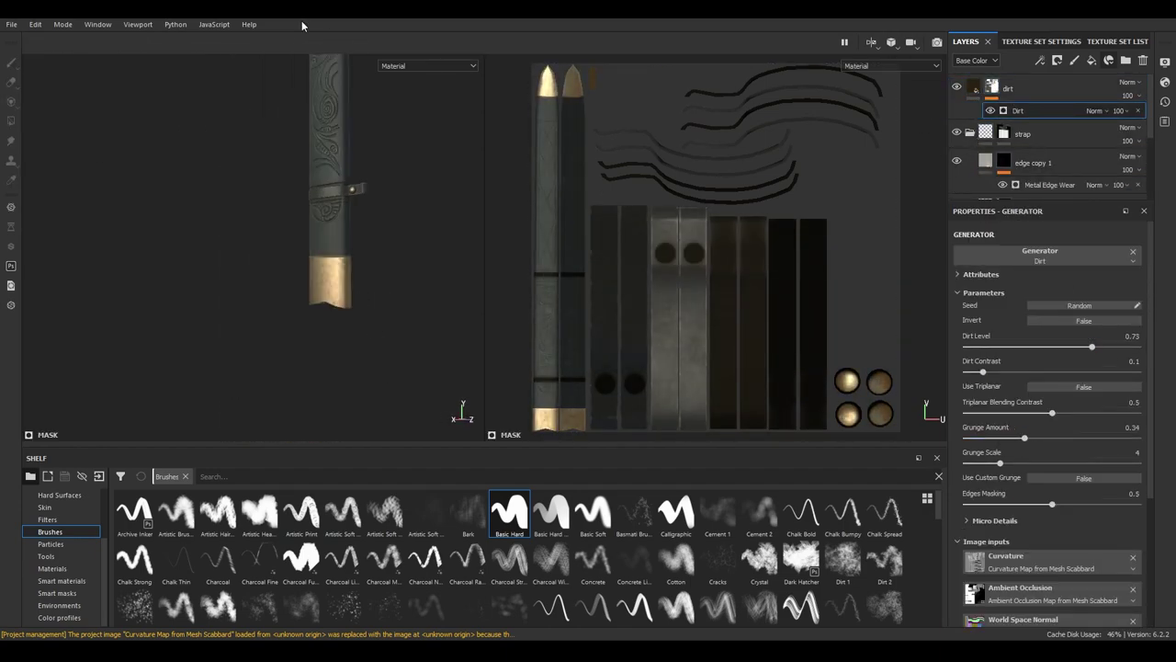
left_click(1090, 60)
type("scratches")
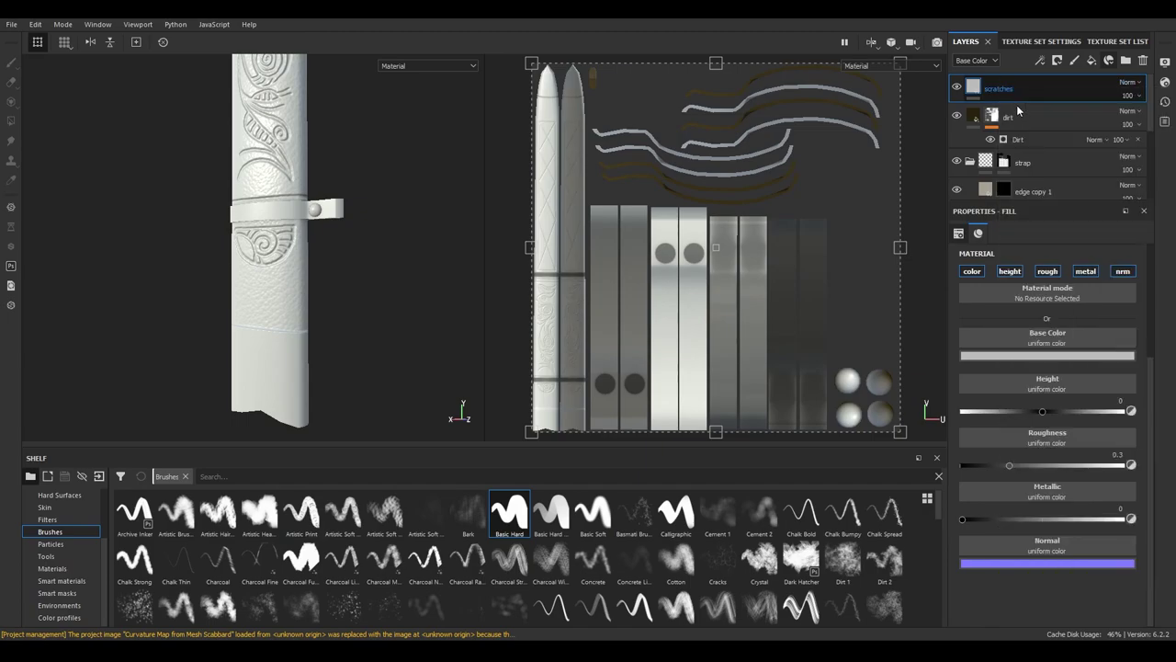
Mask the scratches layer with Grunge Scratches Dirty and recess it as height-only at -0.1343
right_click(1017, 92)
left_click(1047, 184)
left_click(41, 495)
left_click(230, 476)
type("scratc")
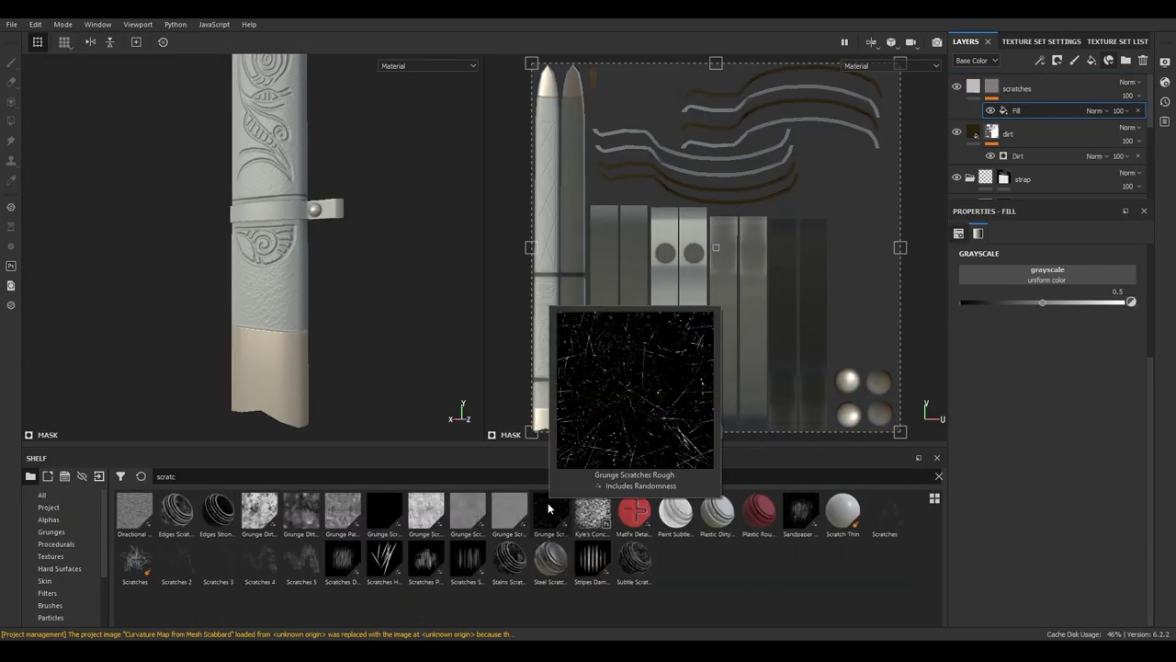
left_click_drag(467, 514, 1048, 274)
left_click(974, 87)
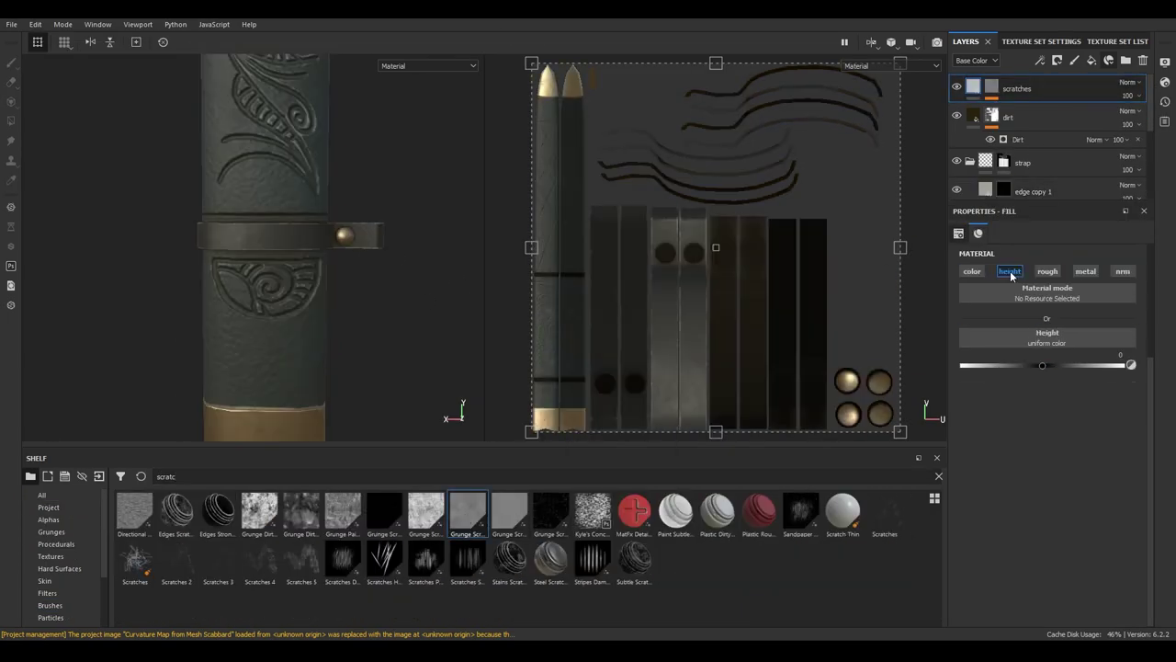
left_click_drag(299, 236, 269, 300, "alt")
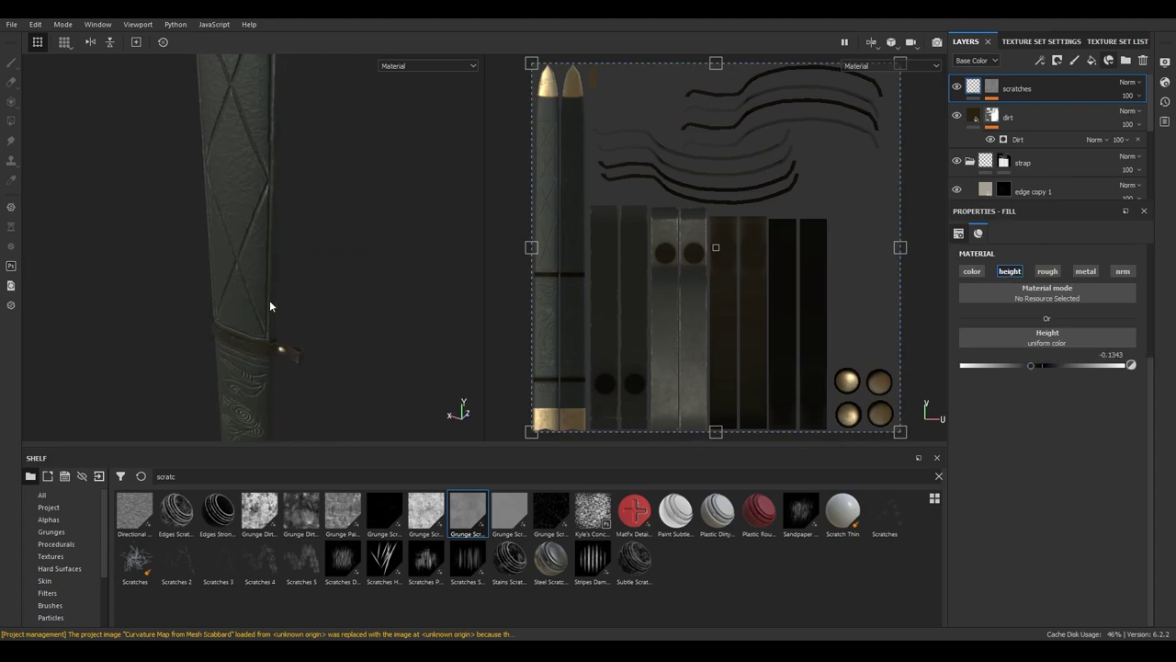
left_click(992, 86)
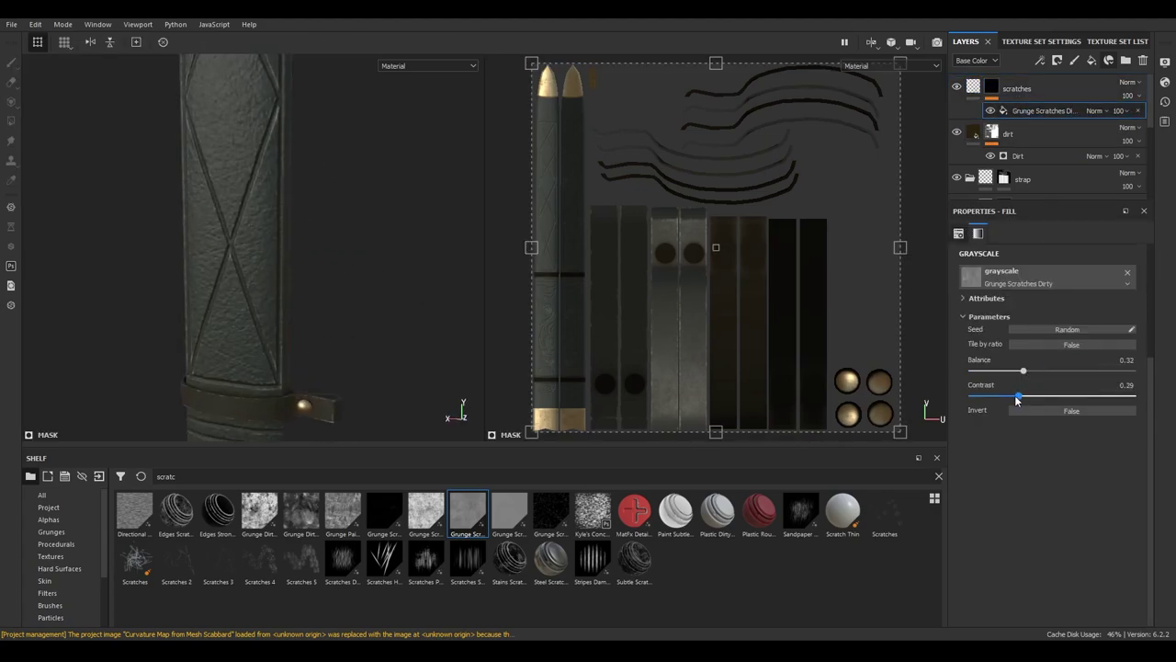
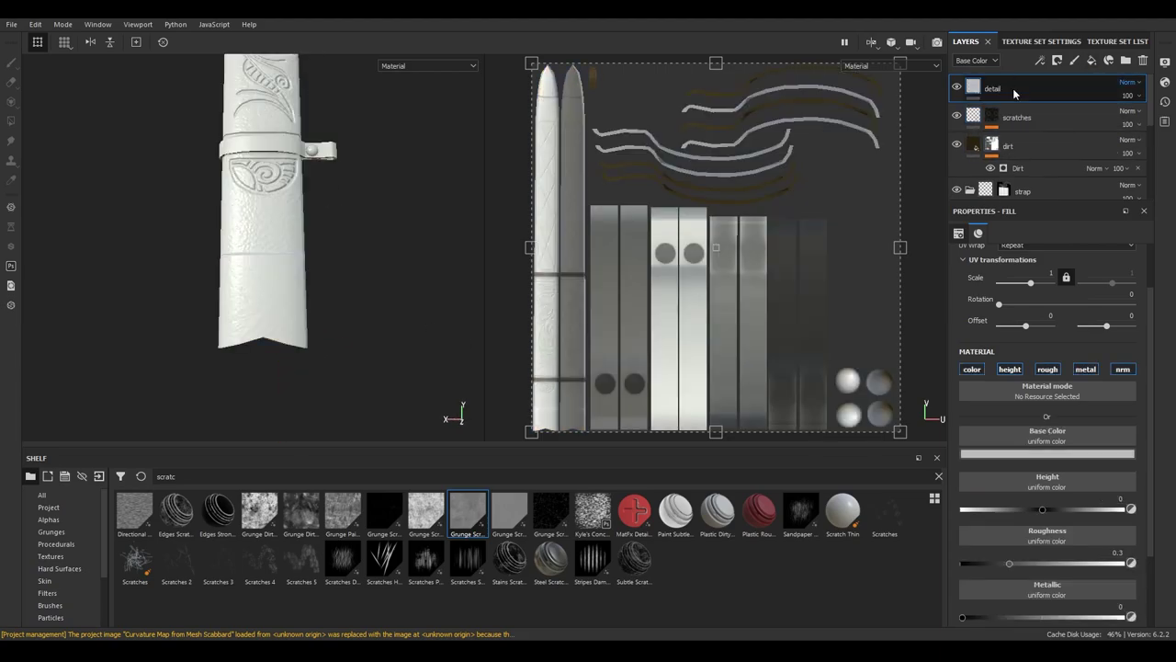
Paint straight cross and diagonal engraving lines on the scabbard's gold tip with the brush
key("1")
scroll(451, 341, "up", 2)
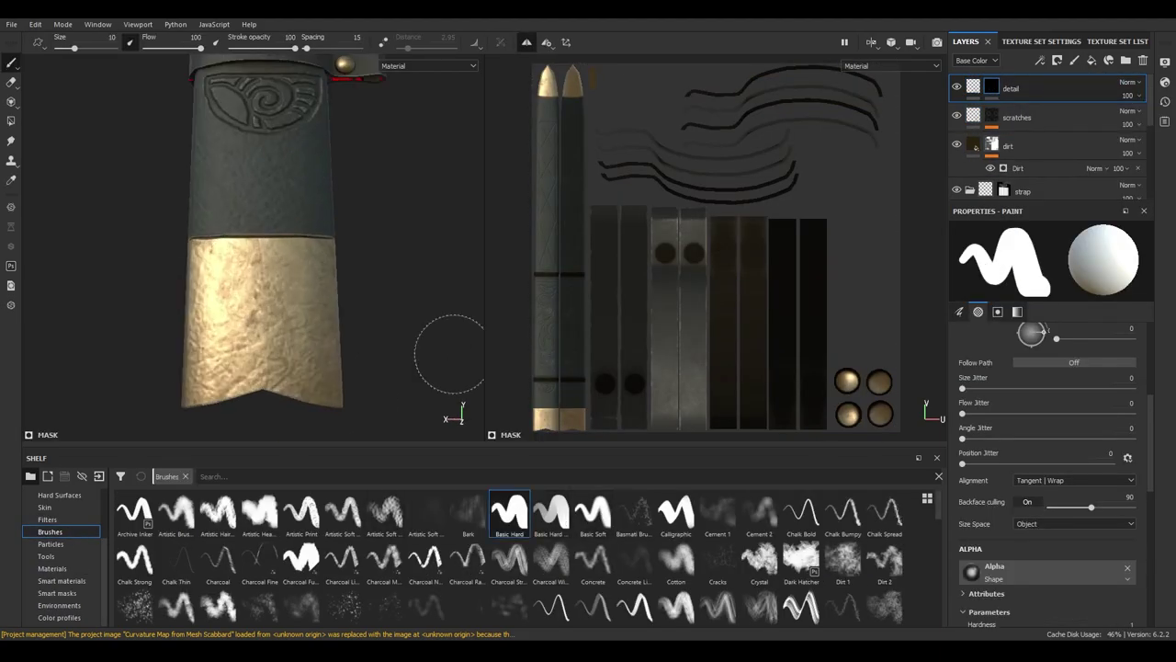
scroll(282, 247, "up", 2)
scroll(712, 281, "up", 3)
scroll(711, 280, "up", 3)
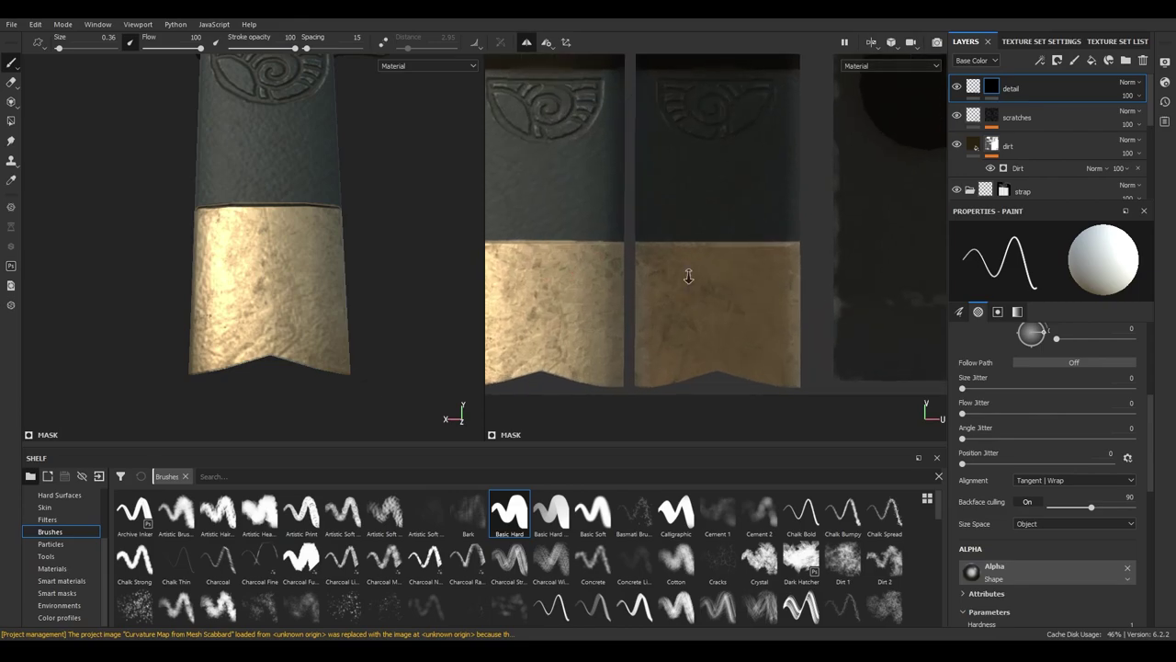
scroll(688, 276, "up", 1)
mouse_move(276, 221)
left_mouse_down("alt")
mouse_move(217, 218)
mouse_move(269, 253)
mouse_move(195, 309)
left_mouse_up("alt")
left_click(291, 252, "shift")
scroll(683, 290, "up", 2)
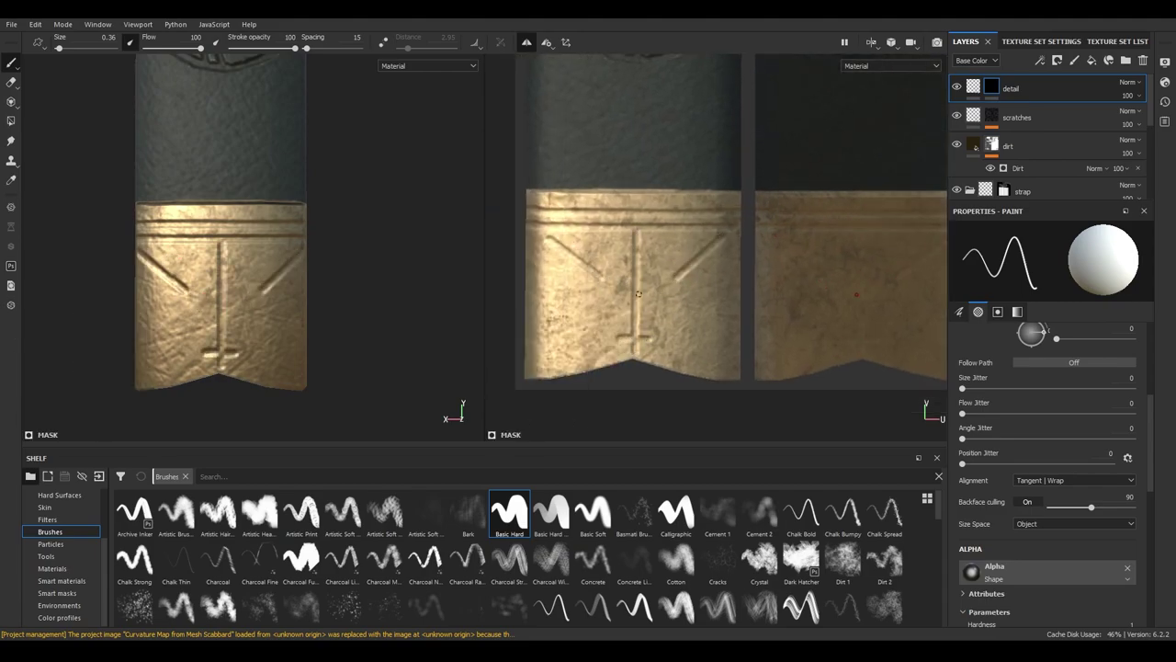
Set the detail layer's fill Height to about -0.06 to engrave the lines
left_click_drag(288, 273, 420, 281, "alt")
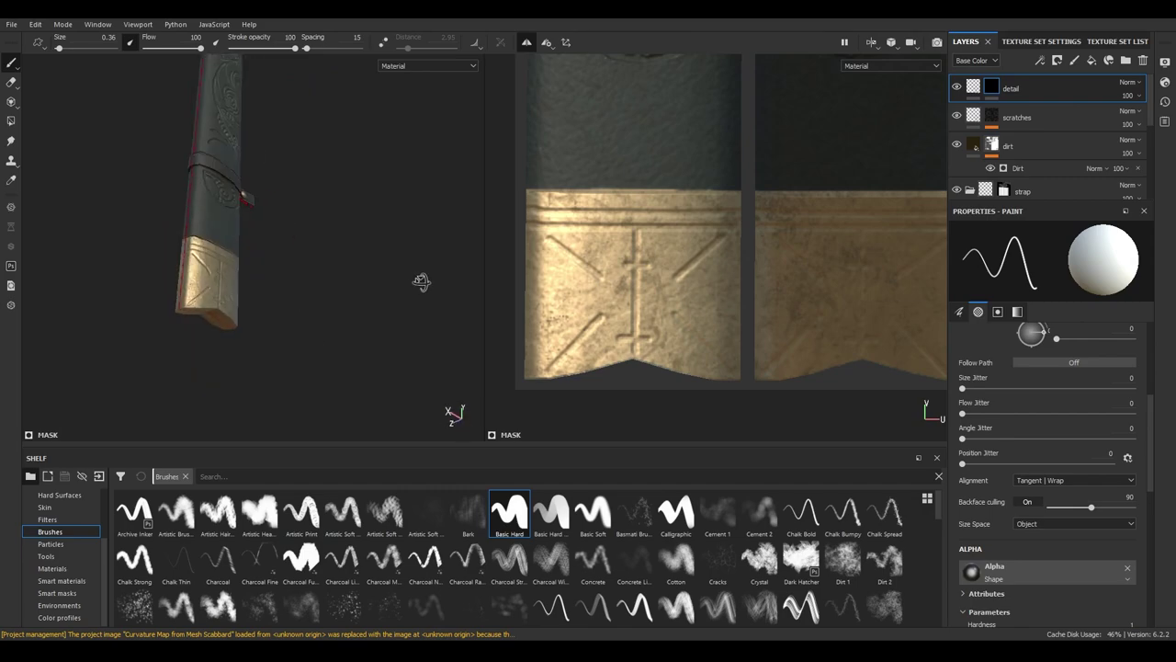
left_click(1011, 89)
left_click_drag(1048, 463, 1038, 468)
left_click_drag(333, 311, 152, 251, "alt")
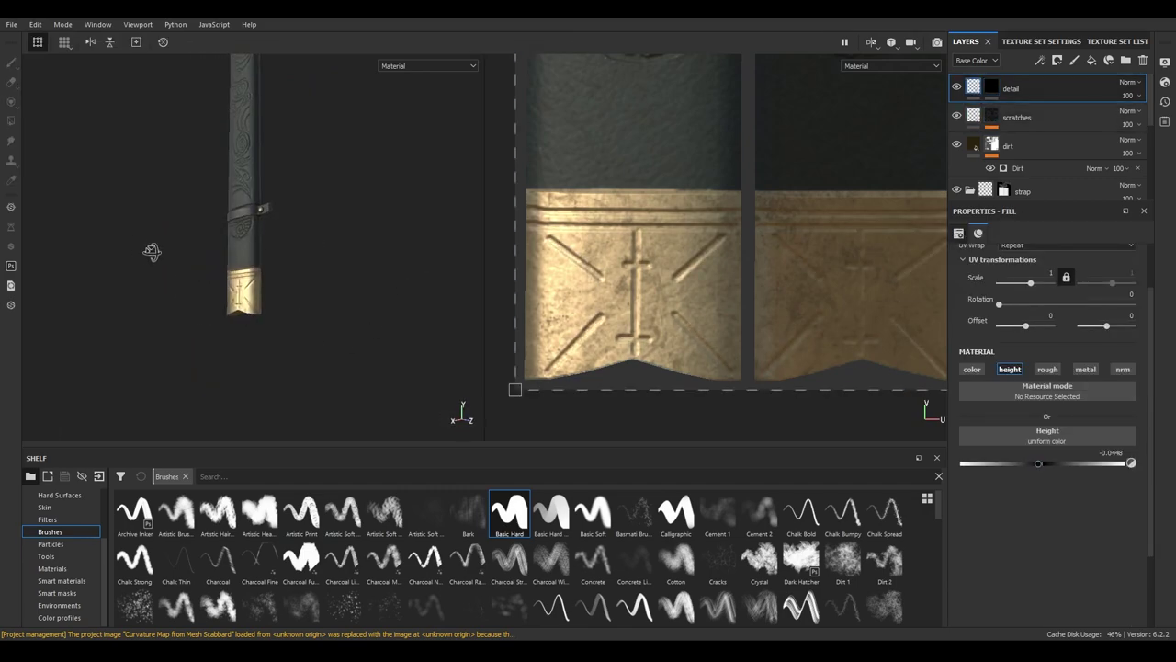
Enable the dirt layer's colour channel and give it a dark base colour
left_click(1017, 117)
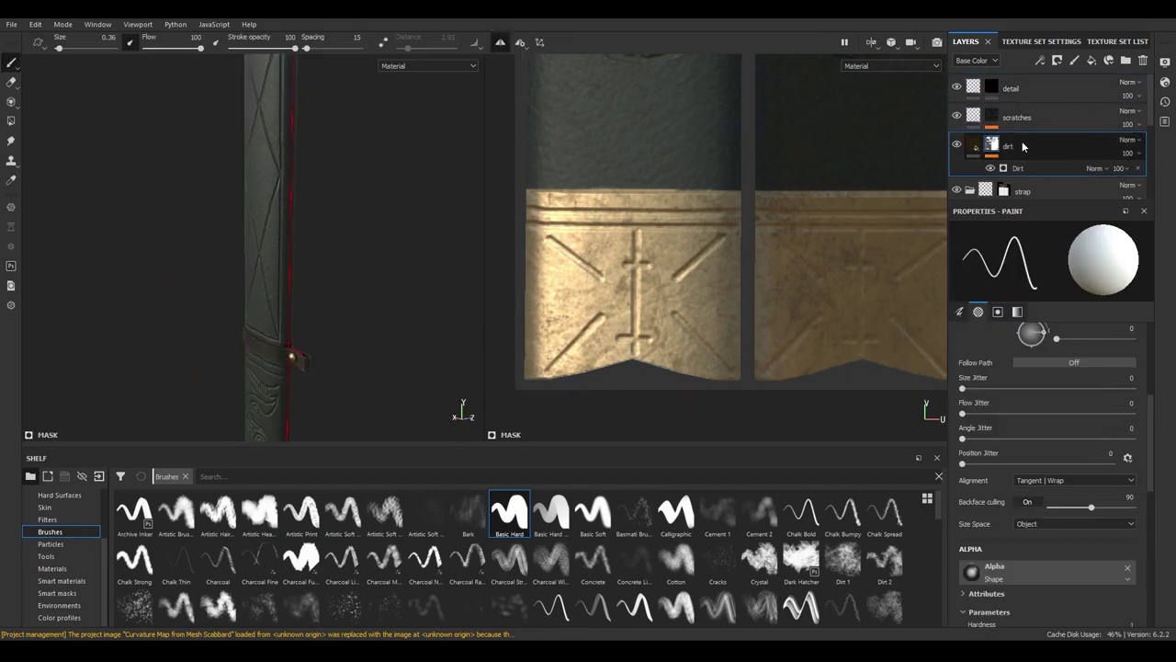
left_click(1008, 145)
left_click(972, 369)
left_click(1047, 432)
left_click(1075, 555)
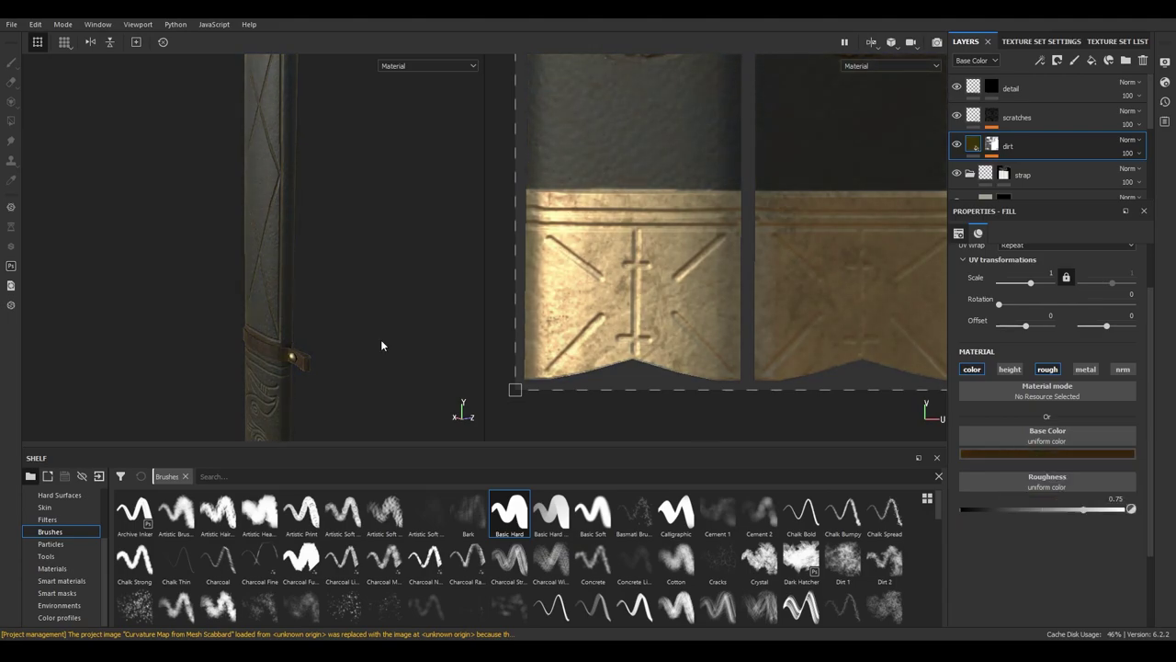
left_click_drag(381, 341, 303, 346, "alt")
left_click(1048, 432)
left_click(1065, 558)
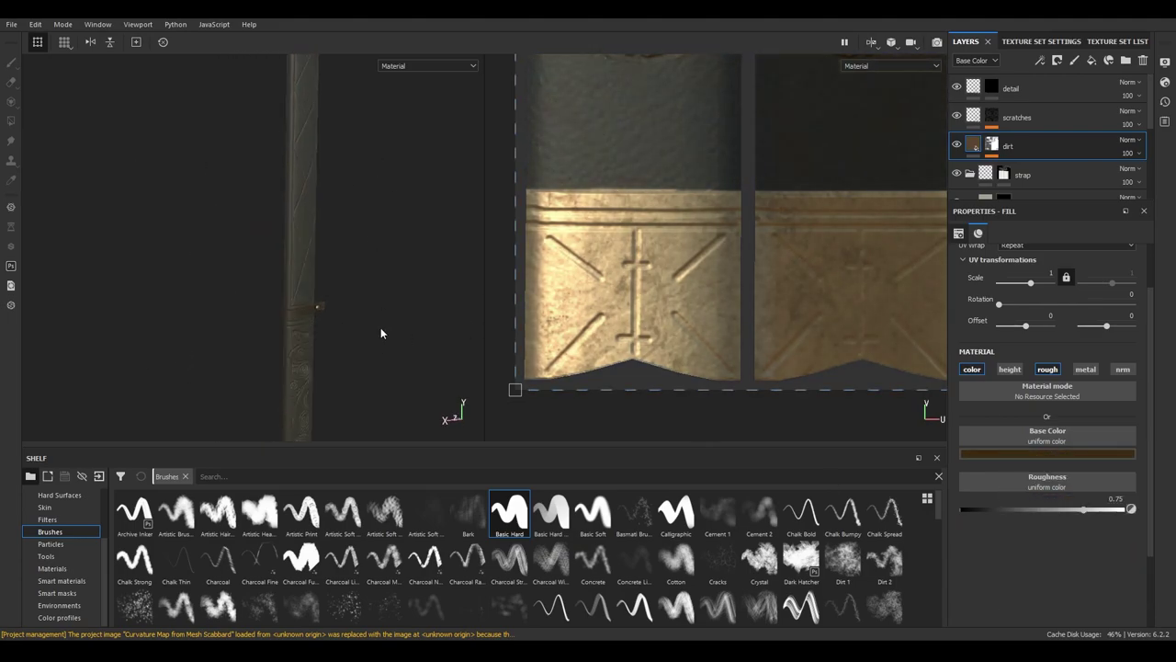
Reduce the dirt generator's Grunge Amount to 0.32 and Edges Masking to 0.39
left_click_drag(380, 331, 303, 331, "alt")
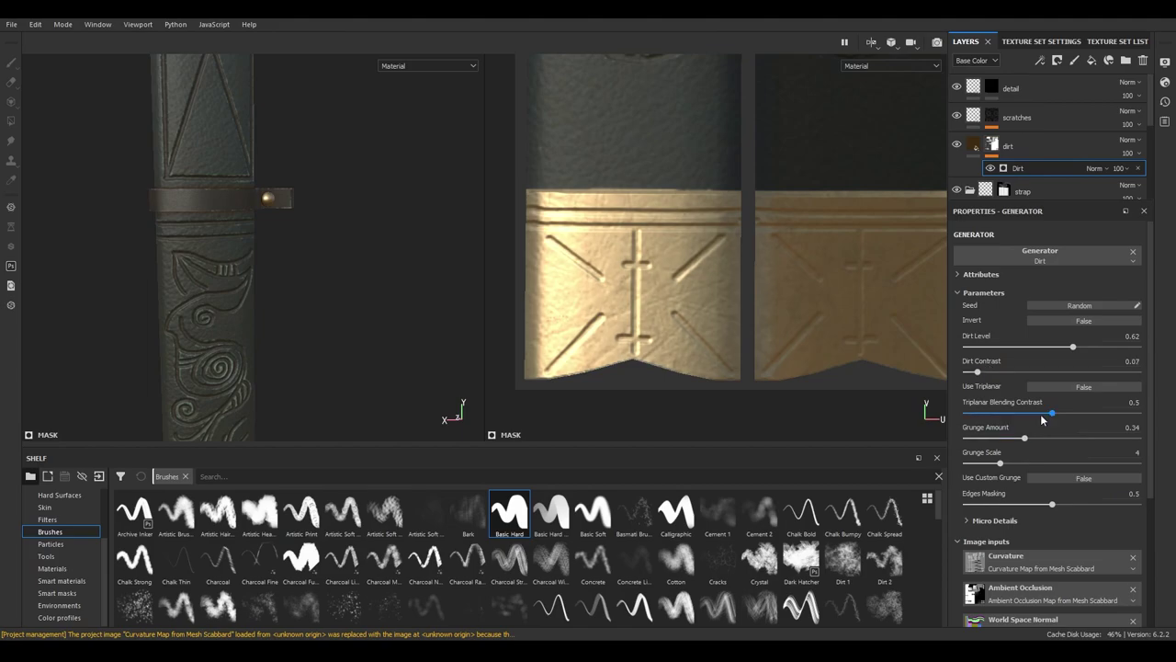
left_click(1020, 437)
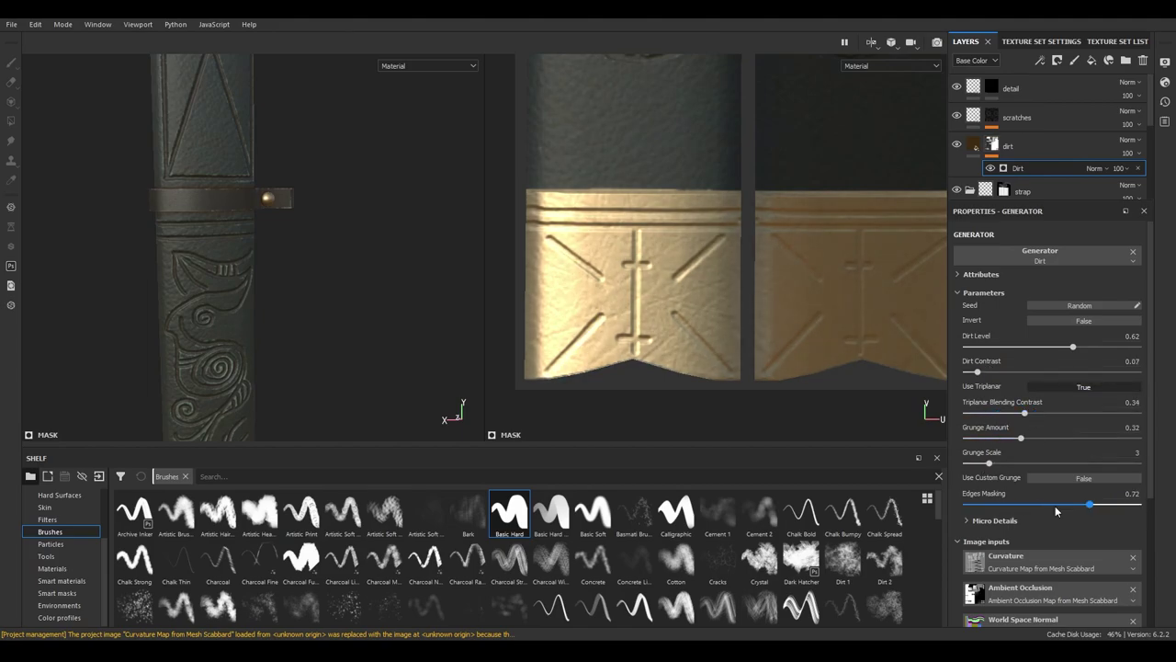
left_click(1033, 505)
mouse_move(304, 270)
left_mouse_down("alt")
mouse_move(224, 290)
mouse_move(381, 316)
left_mouse_up("alt")
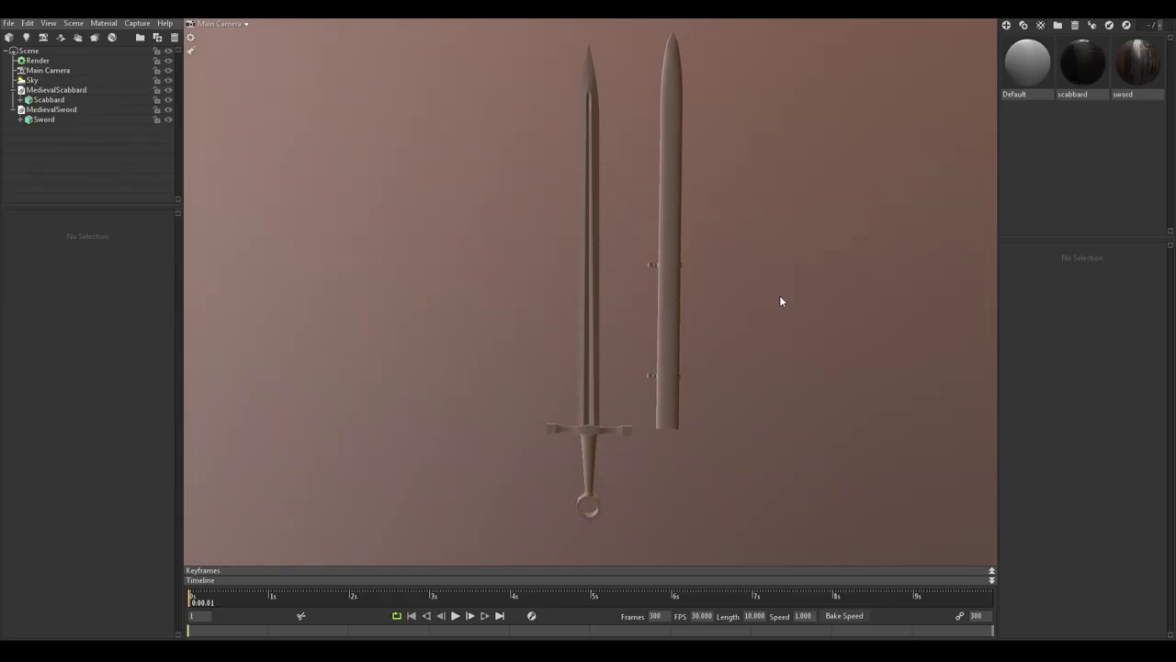
Light the scene with the cloudy rocky-coast sky preset from the Sky Browser
left_click(101, 112)
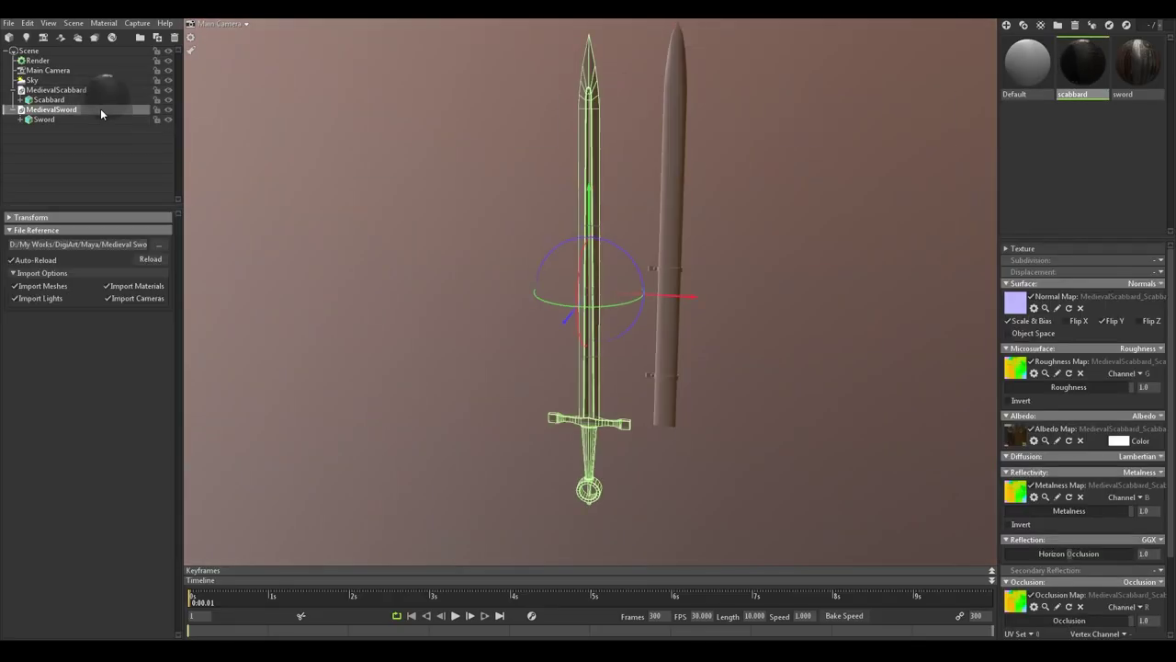
left_click(465, 175)
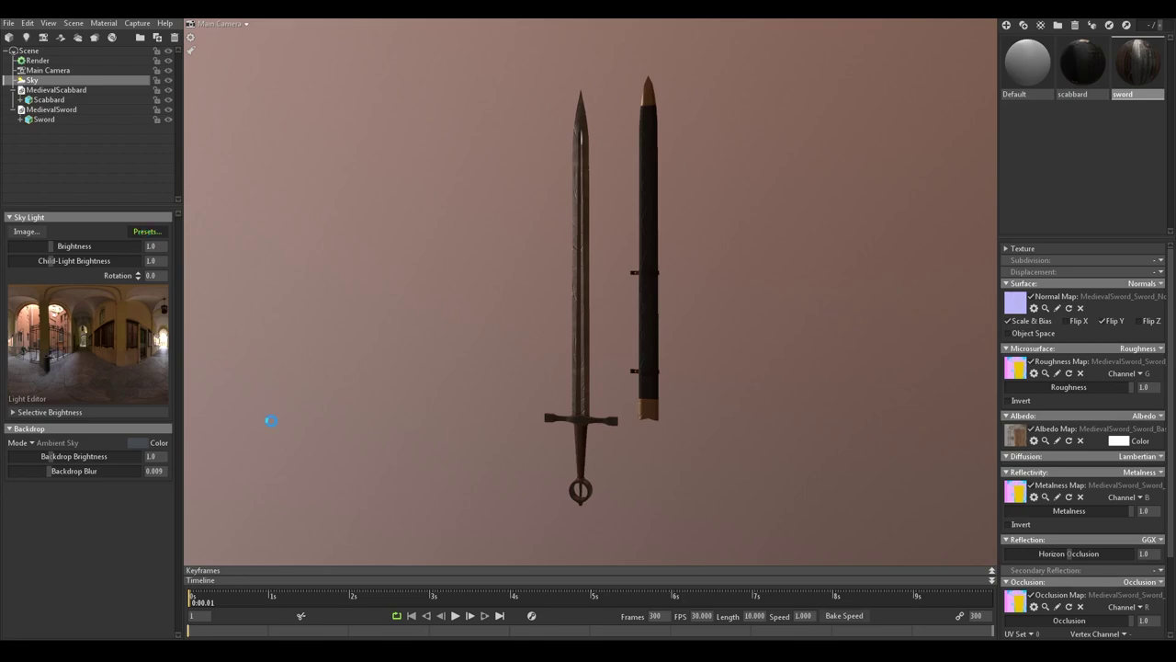
left_click(259, 542)
scroll(259, 542, "down", 1)
left_click(403, 546)
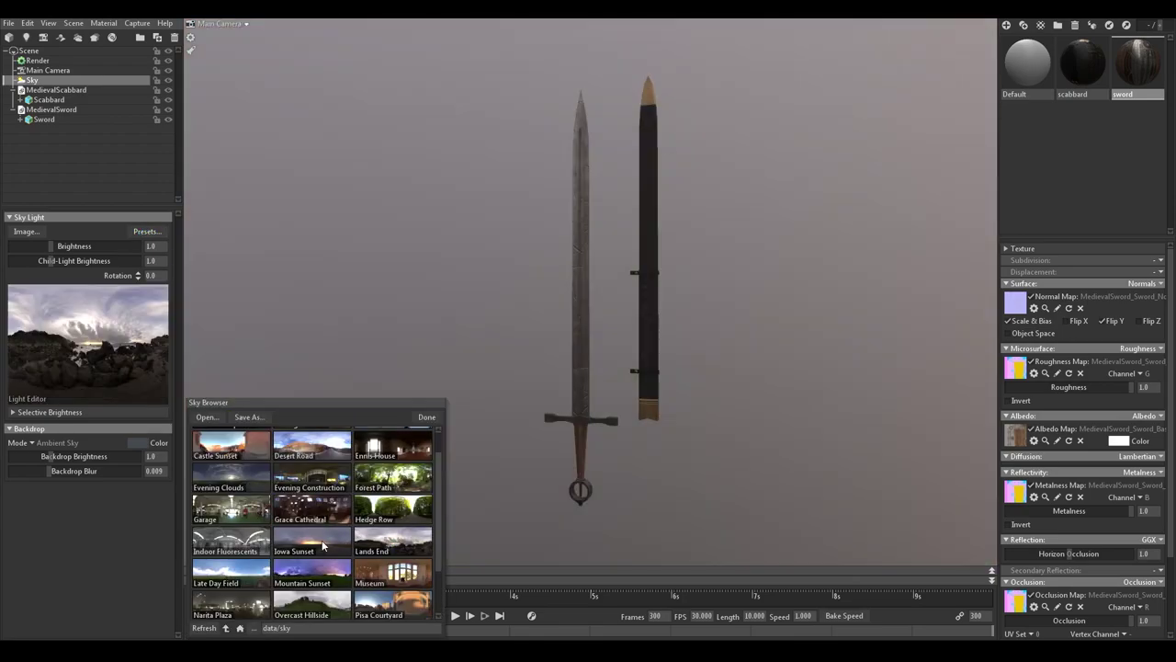
left_click(426, 416)
Add a Plane beneath the sword and scabbard as the floor
left_click(8, 37)
left_click(193, 165)
left_click(608, 324)
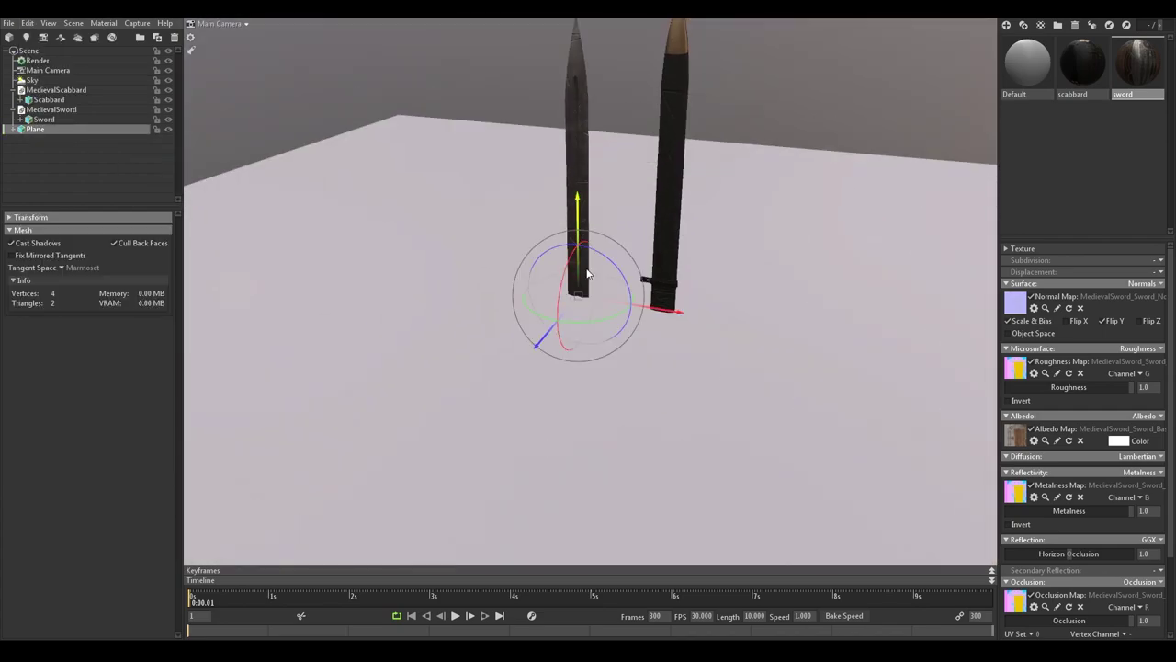
left_click(1057, 25)
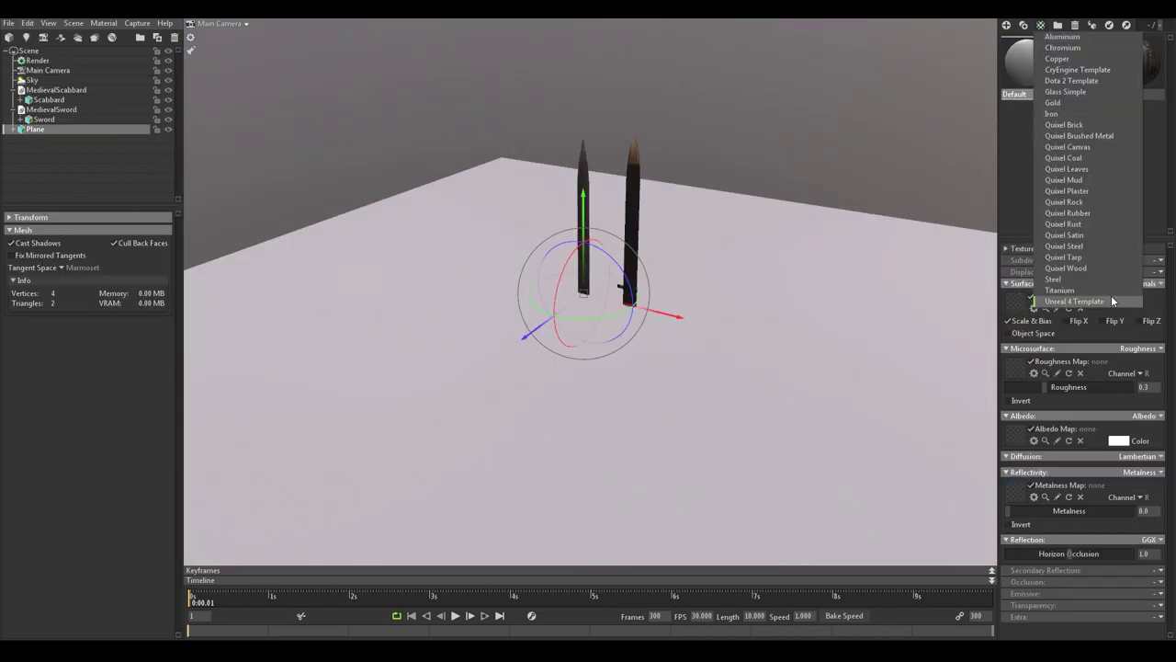
Create a Quixel Wood material and apply it to the floor plane
left_click(1065, 267)
left_click_drag(1082, 64, 809, 262)
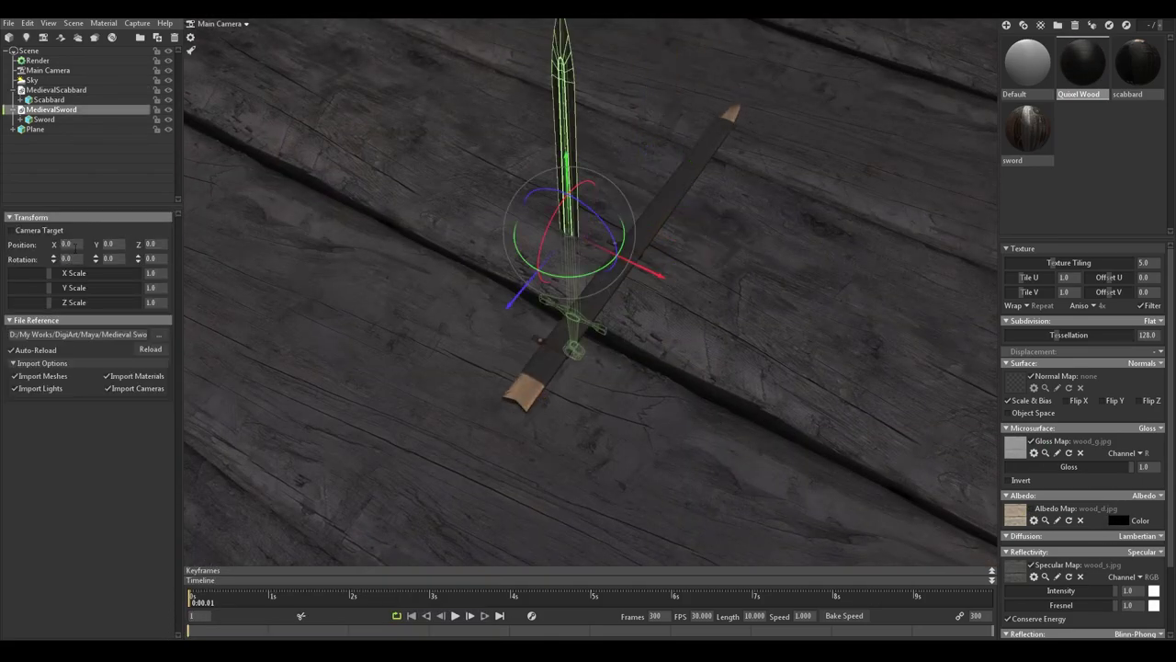
left_click_drag(279, 248, 780, 97)
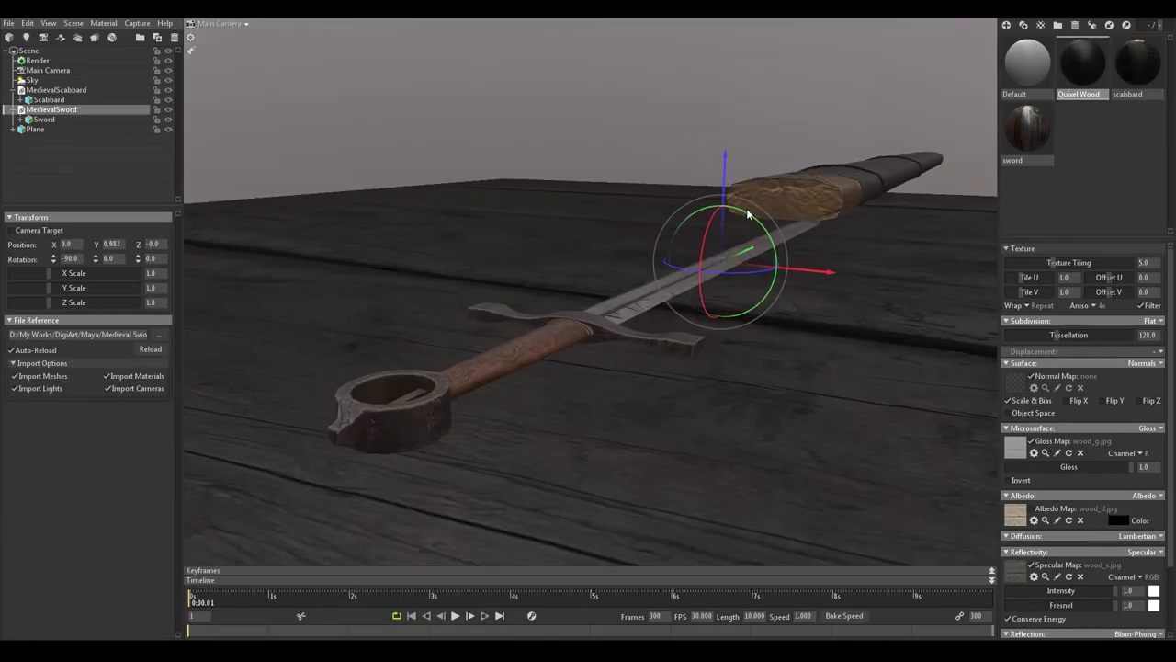
Lay the scabbard and sword flat, and set the wood tiling to 1.512
left_click(908, 173)
mouse_move(909, 174)
left_mouse_down()
mouse_move(643, 276)
mouse_move(740, 256)
left_mouse_up()
left_click(602, 267)
left_click(1081, 64)
left_click_drag(1103, 292, 1019, 292)
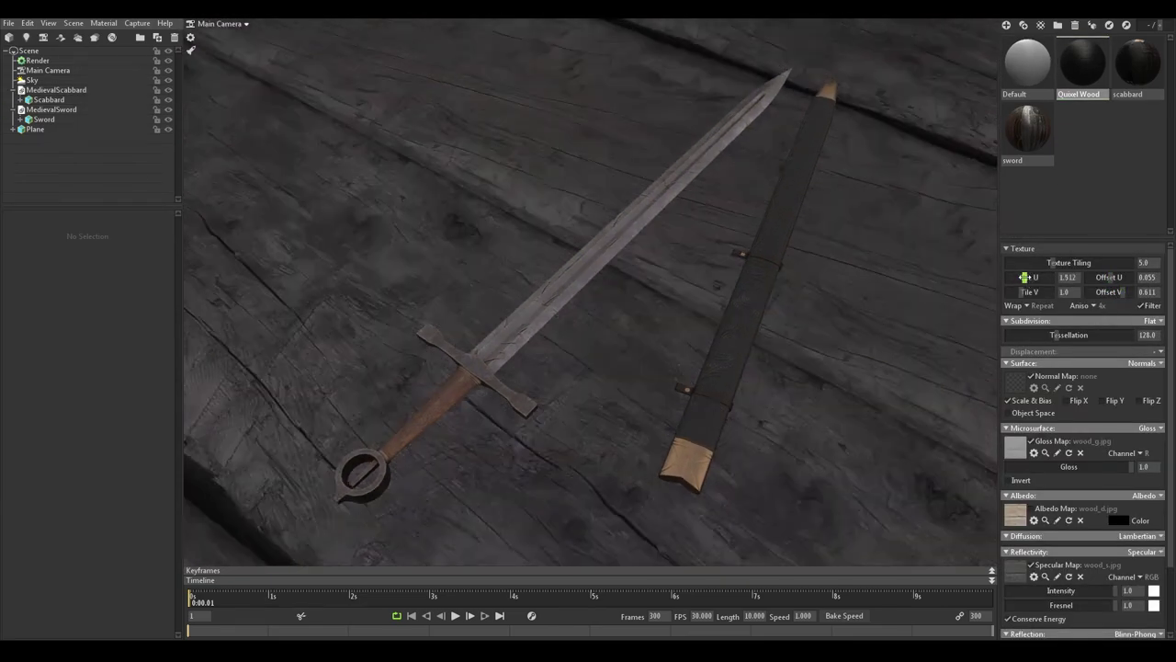
Set the Main Camera lens to 35 mm
left_click(36, 60)
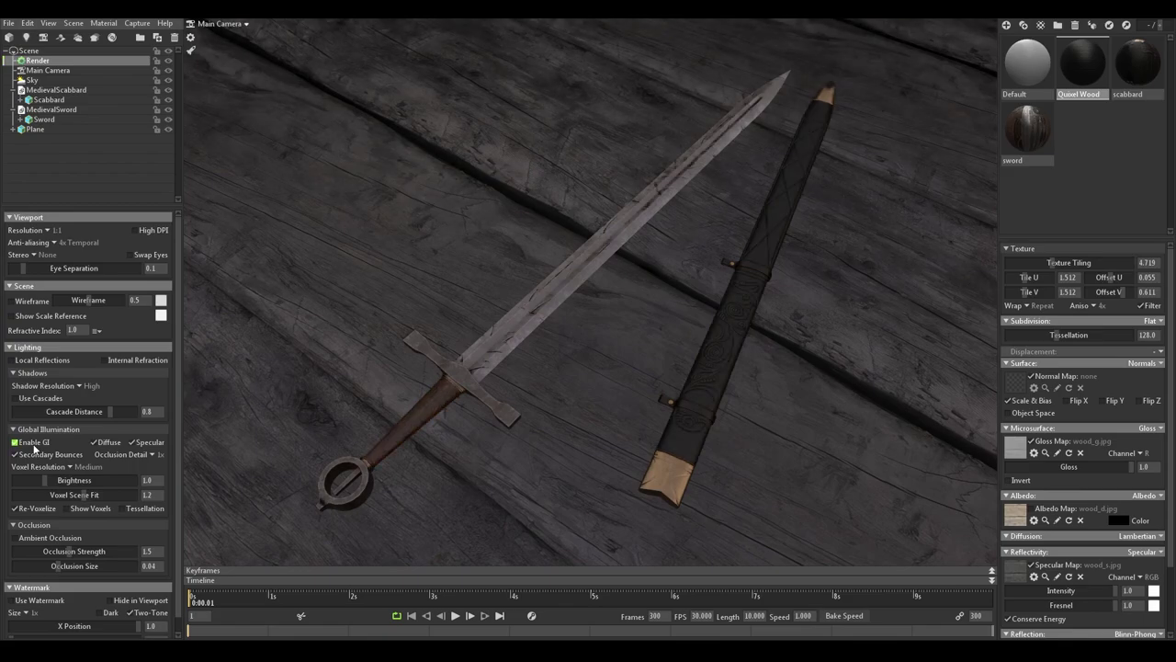
key("Down")
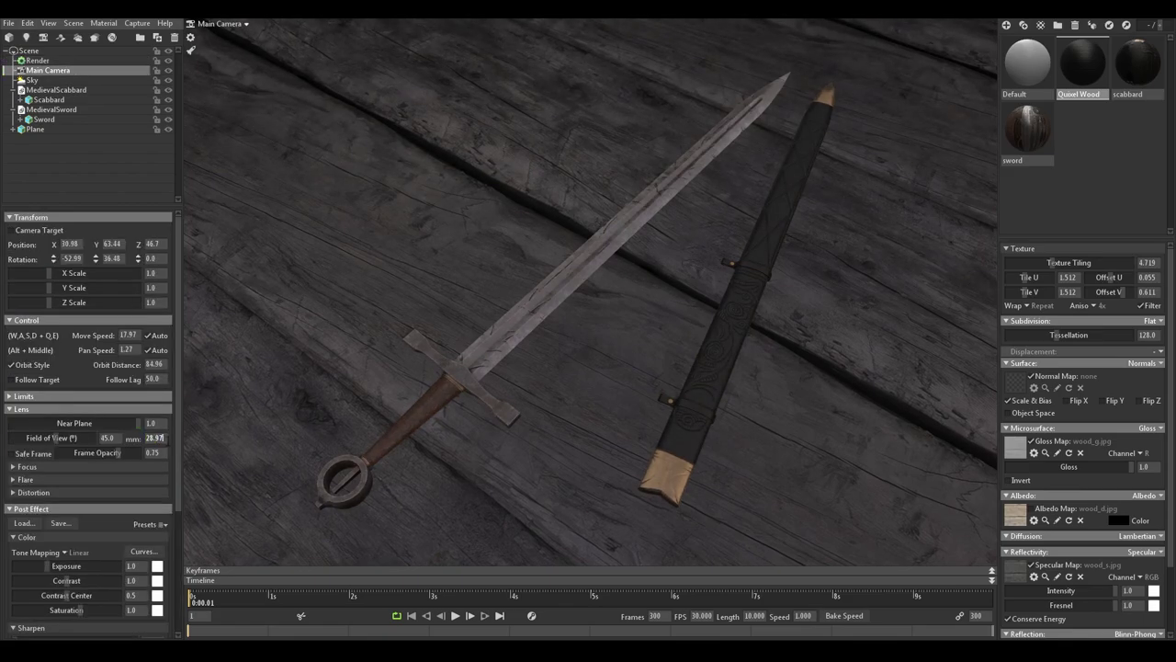
type("35")
key("Return")
left_click_drag(558, 358, 626, 341)
double_click(627, 341)
scroll(1050, 494, "down", 2)
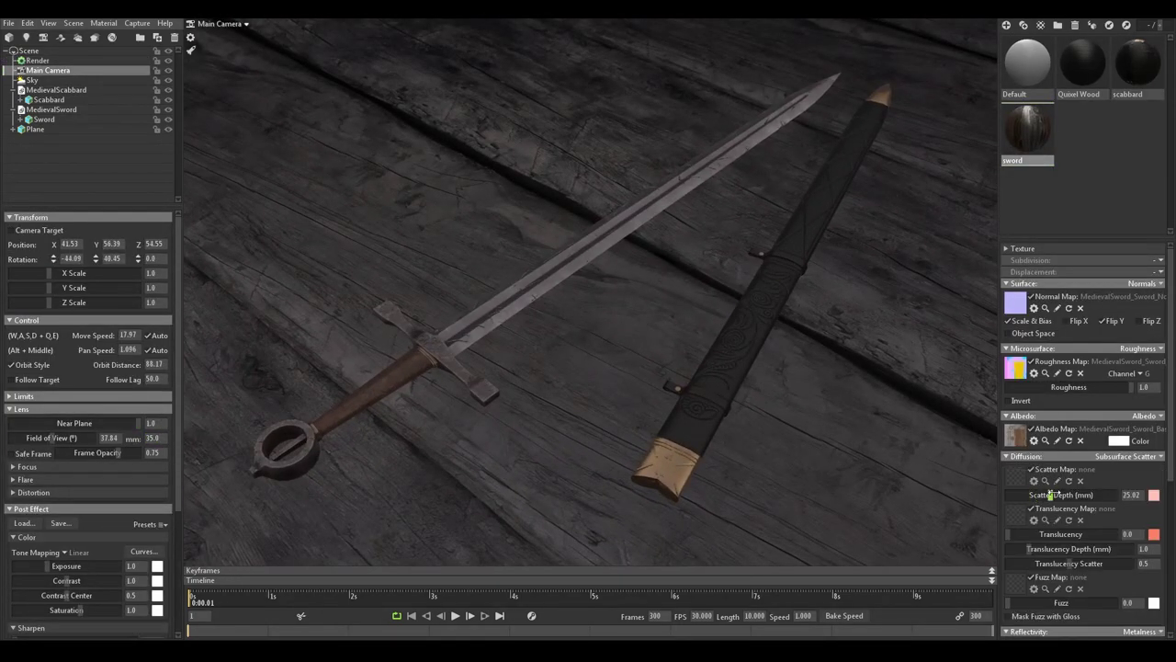
Add a directional sky light and rotate the sky lighting around the scene
left_click(32, 80)
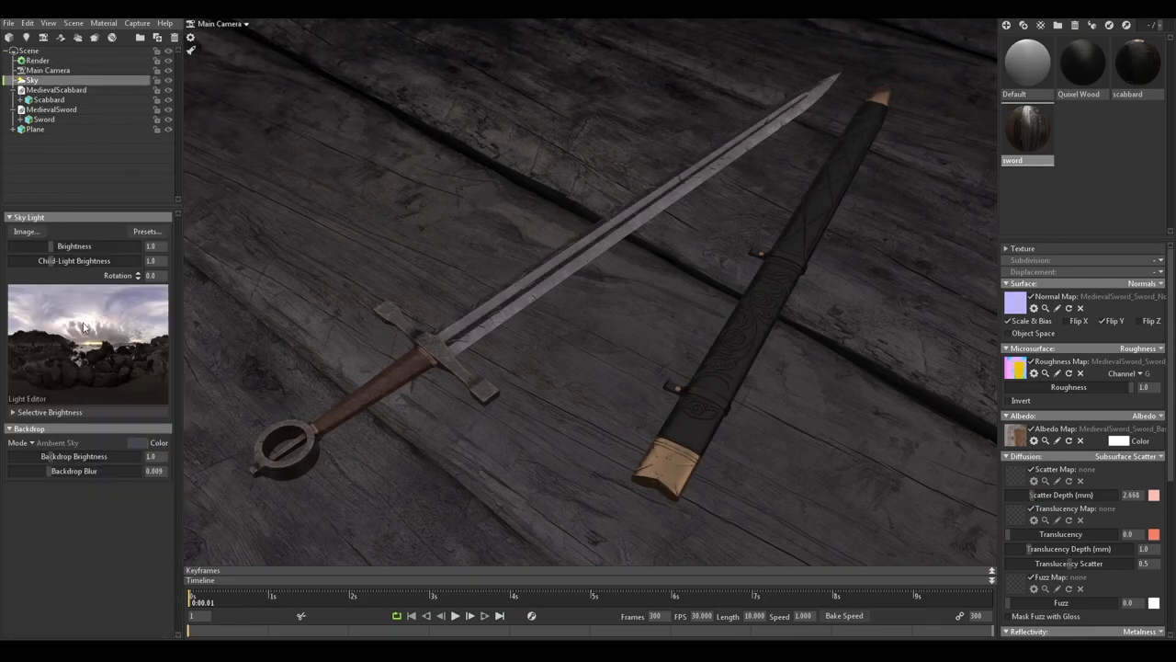
left_click_drag(281, 279, 64, 46, "shift")
left_click(604, 145)
mouse_move(603, 145)
left_mouse_down()
mouse_move(515, 220)
mouse_move(644, 275)
left_mouse_up()
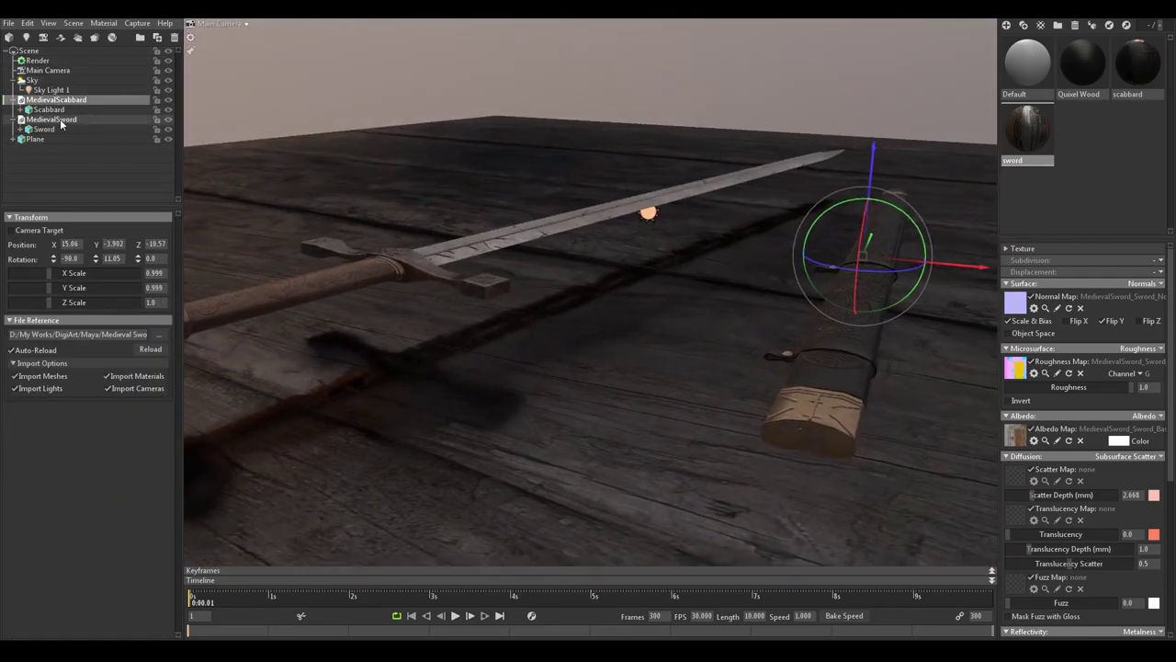
left_click(603, 262)
Widen the GI Voxel Scene Fit to 1.544 and add a Shadow Catcher
left_click(36, 60)
left_click_drag(82, 495, 76, 488)
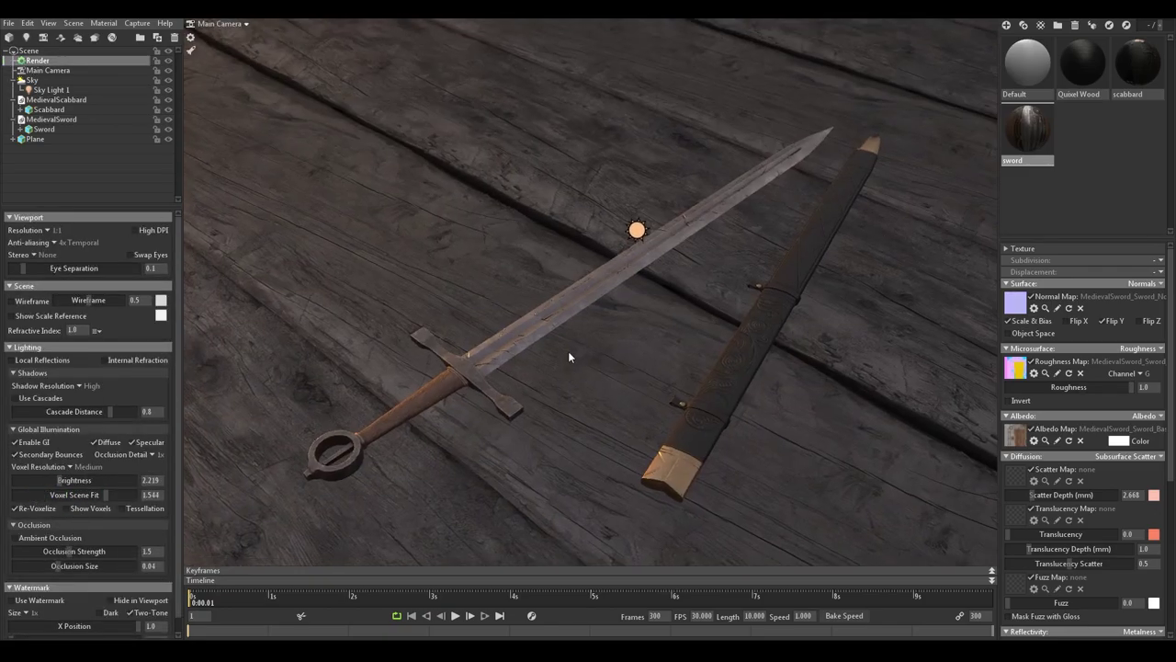
left_click_drag(568, 351, 329, 277)
left_click(628, 195)
left_click_drag(627, 195, 96, 217)
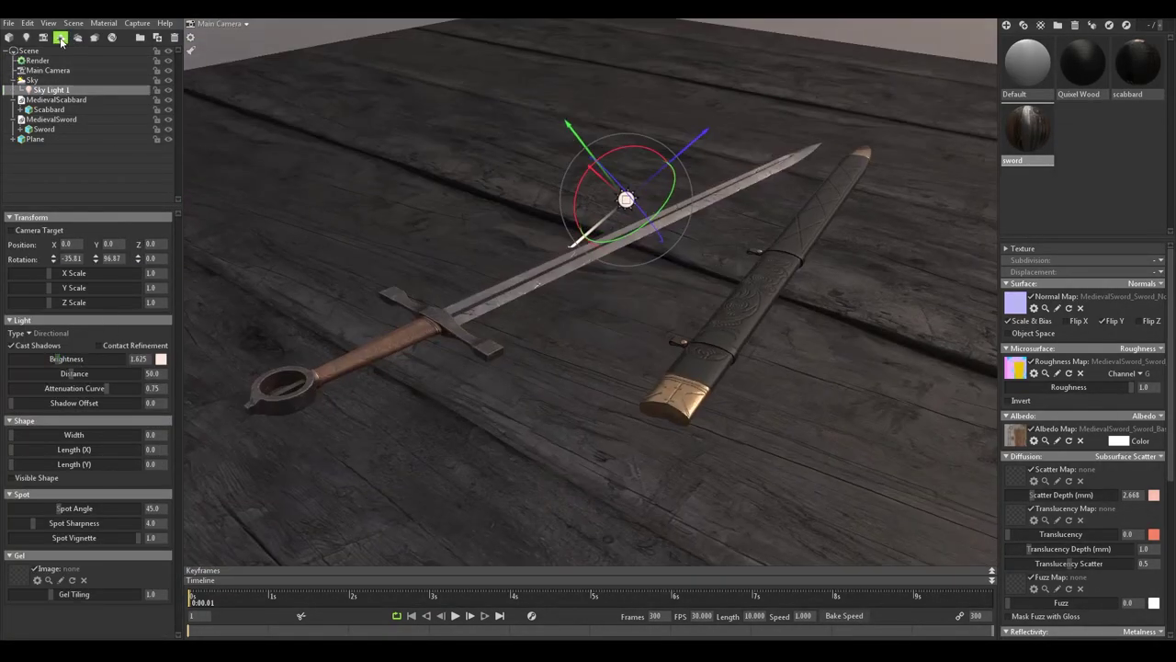
left_click(78, 37)
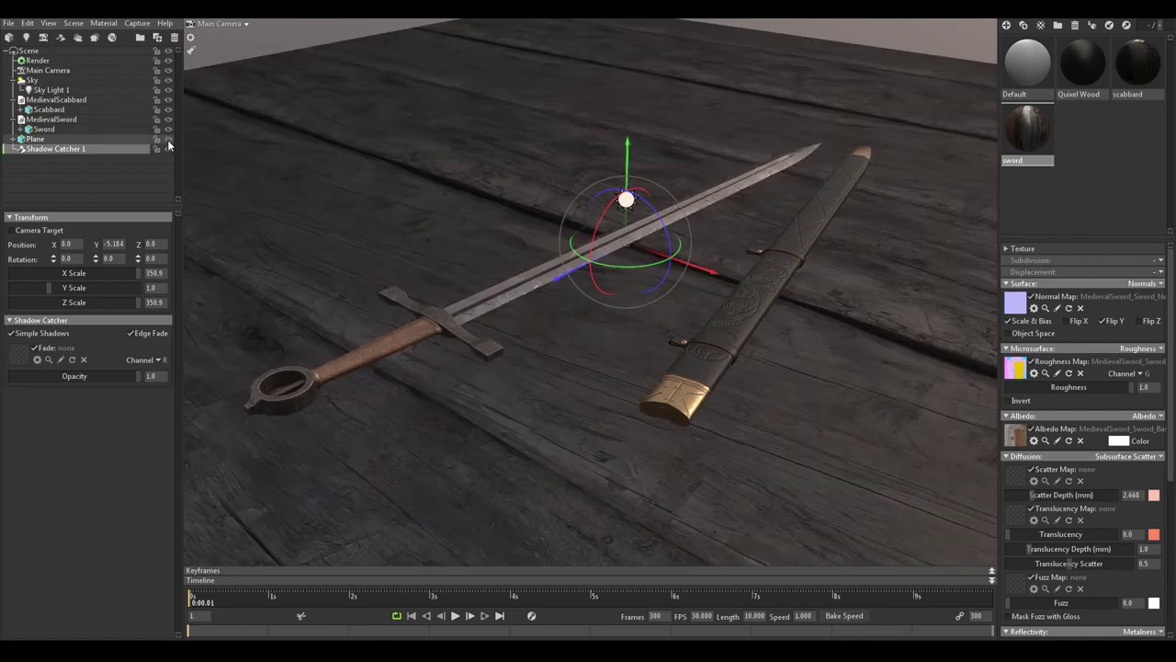
Delete Shadow Catcher 1 and rotate the sky lighting across the sword
key("Delete")
left_click_drag(475, 186, 43, 366)
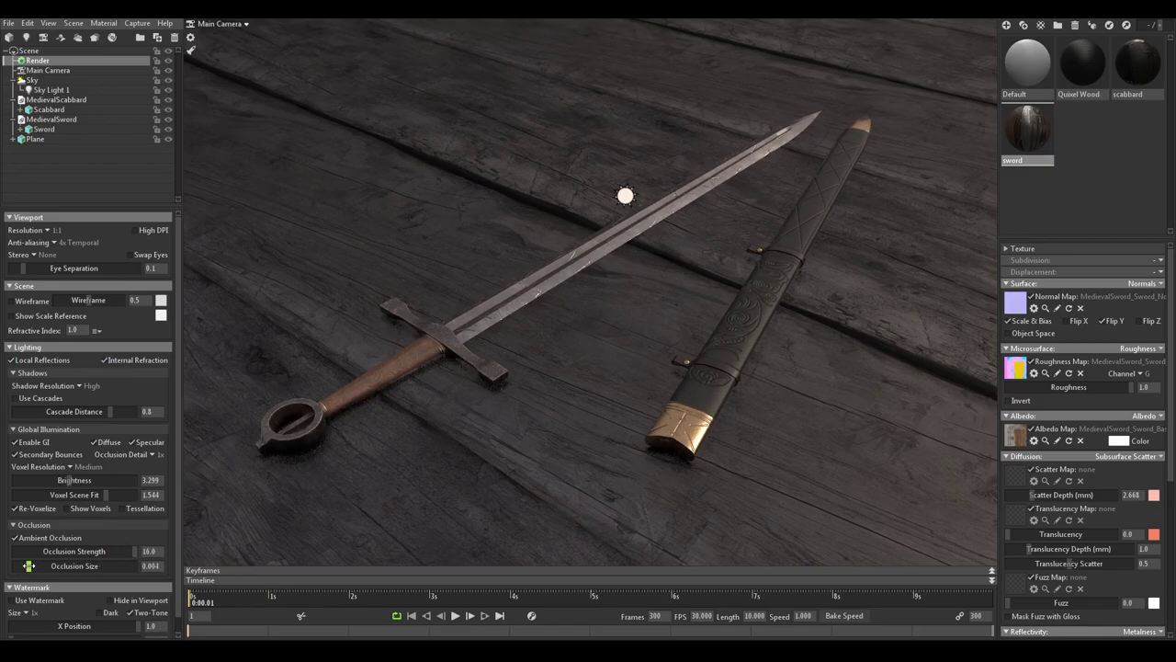
left_click_drag(377, 441, 364, 417)
left_click_drag(224, 273, 451, 315, "shift")
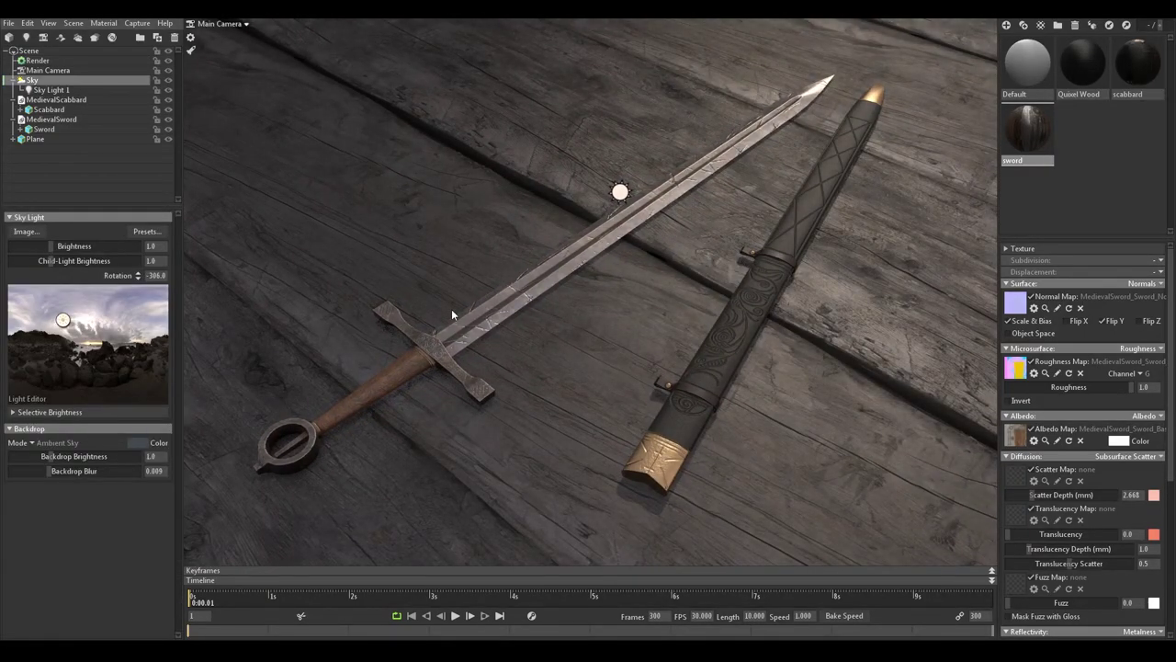
left_click(620, 192)
Try a Quixel Brushed Metal floor material, then put the wood material back
left_click(1041, 25)
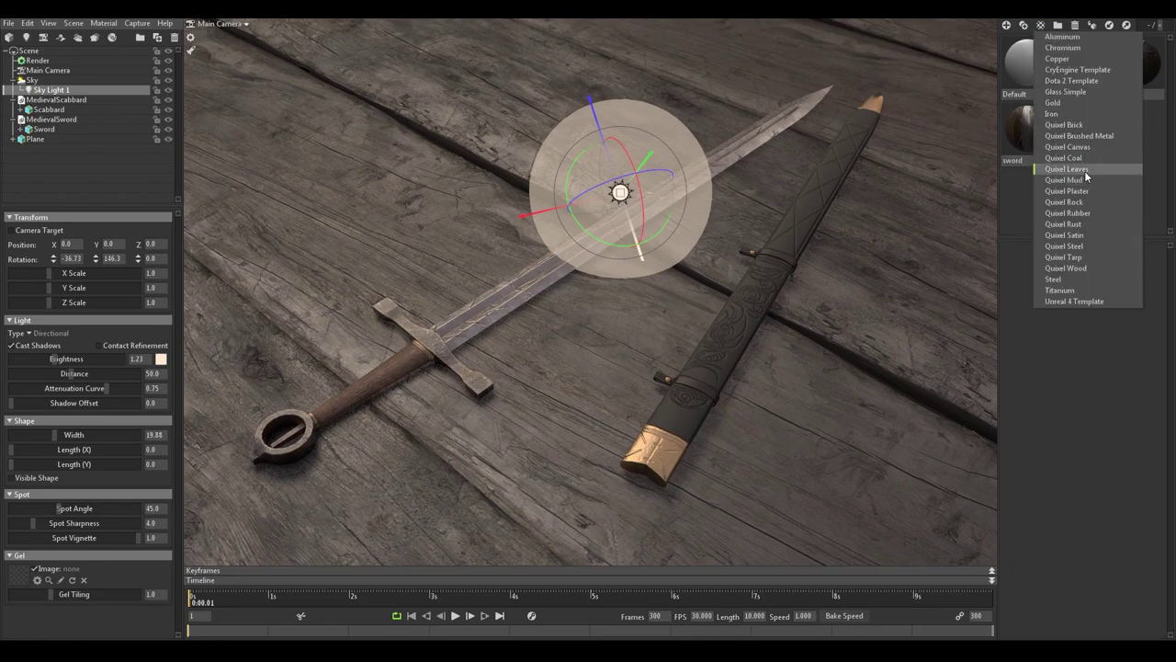
left_click(1080, 136)
left_click_drag(1083, 62, 897, 218)
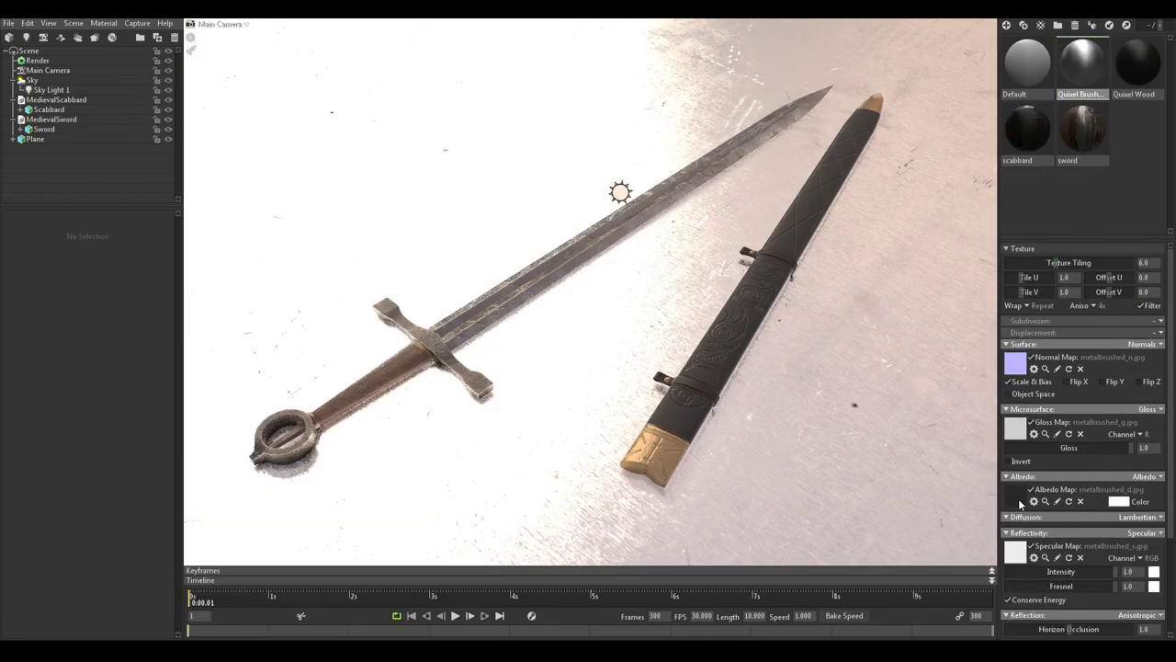
left_click_drag(1134, 66, 588, 414)
left_click(1041, 25)
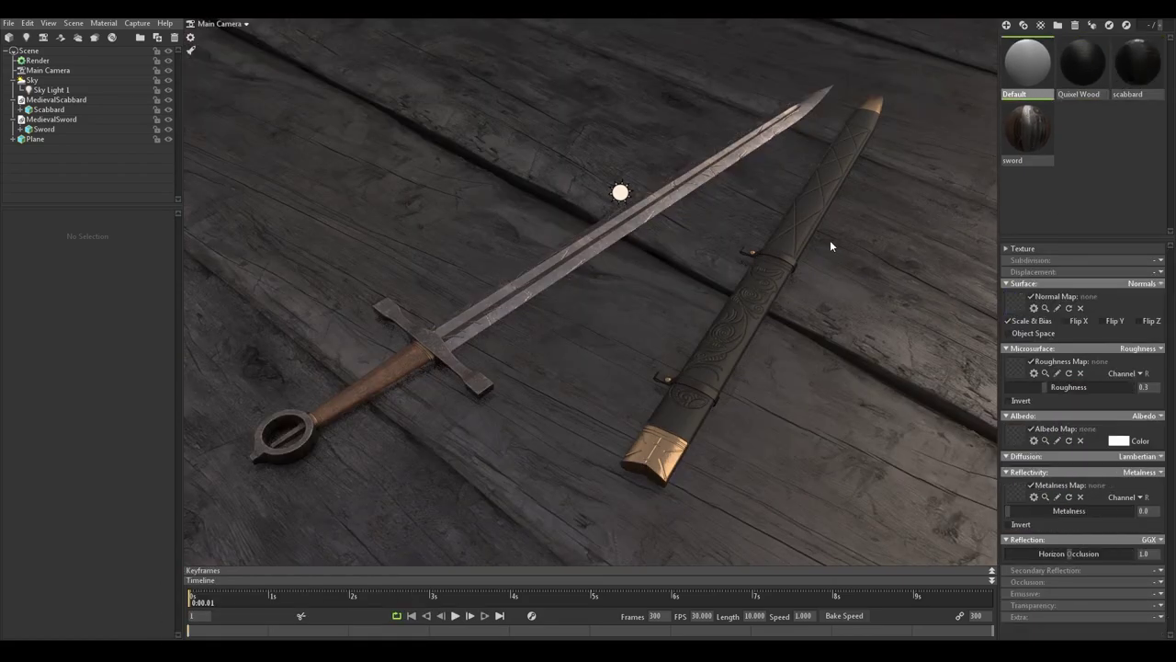
Check the sky's directional light and return to the Render settings
left_click(78, 81)
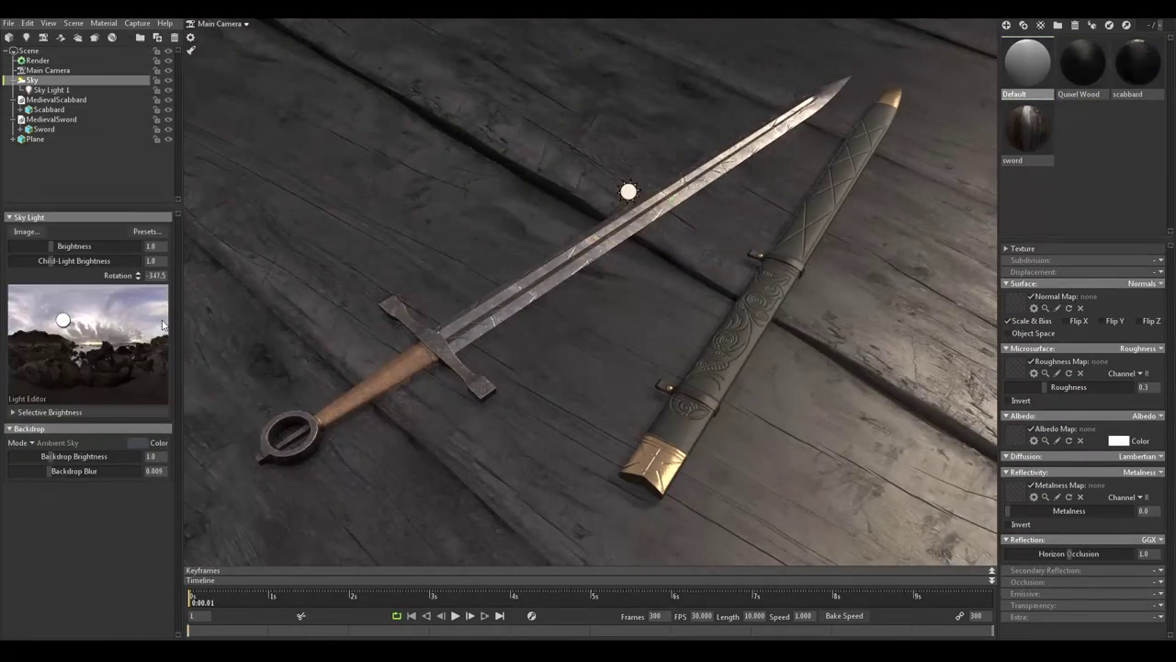
left_click(63, 320)
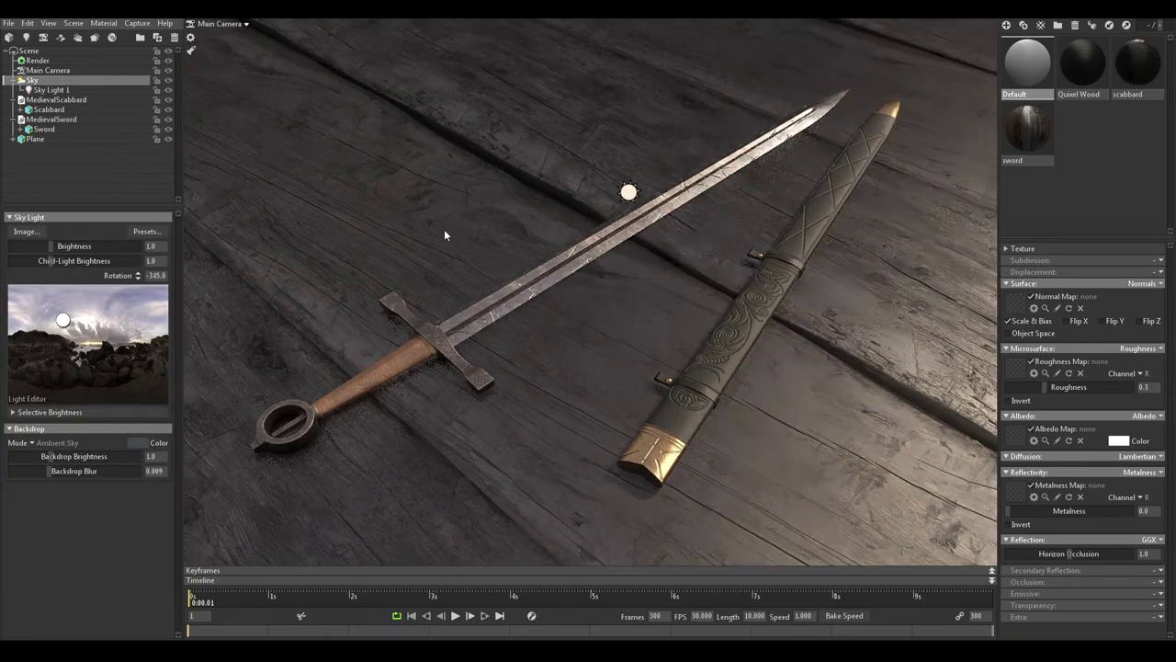
left_click(41, 60)
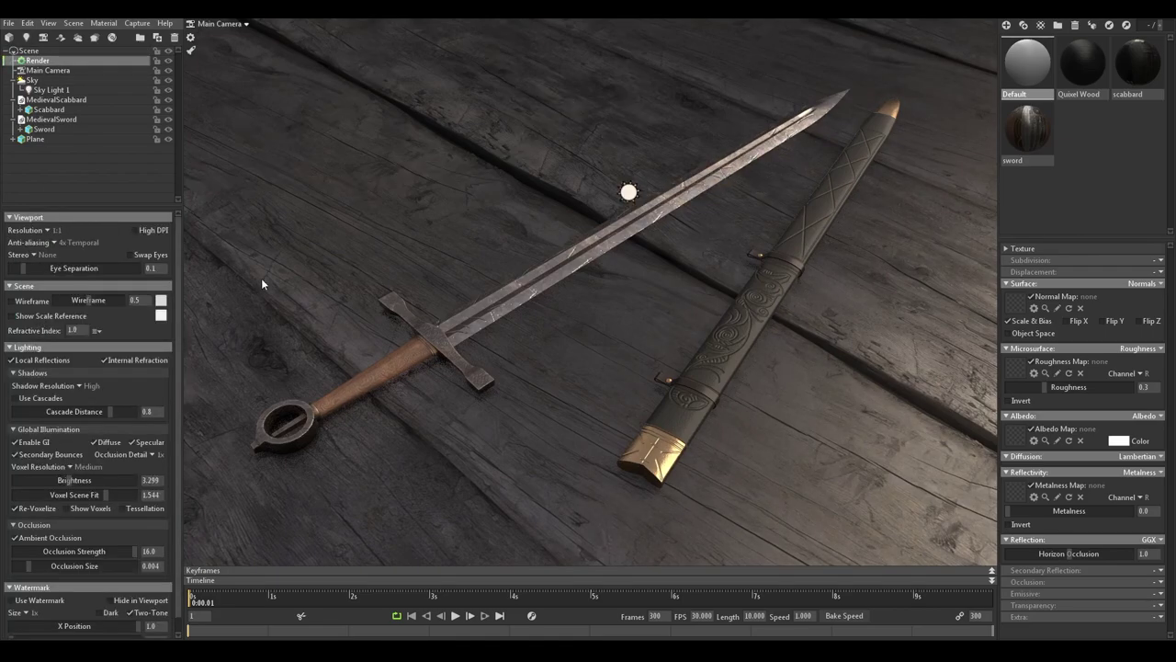
Raise Occlusion Strength to 0.393 and lower the Sky brightness to darken the scene
scroll(92, 459, "down", 1)
left_click_drag(27, 550, 48, 550)
left_click(1137, 64)
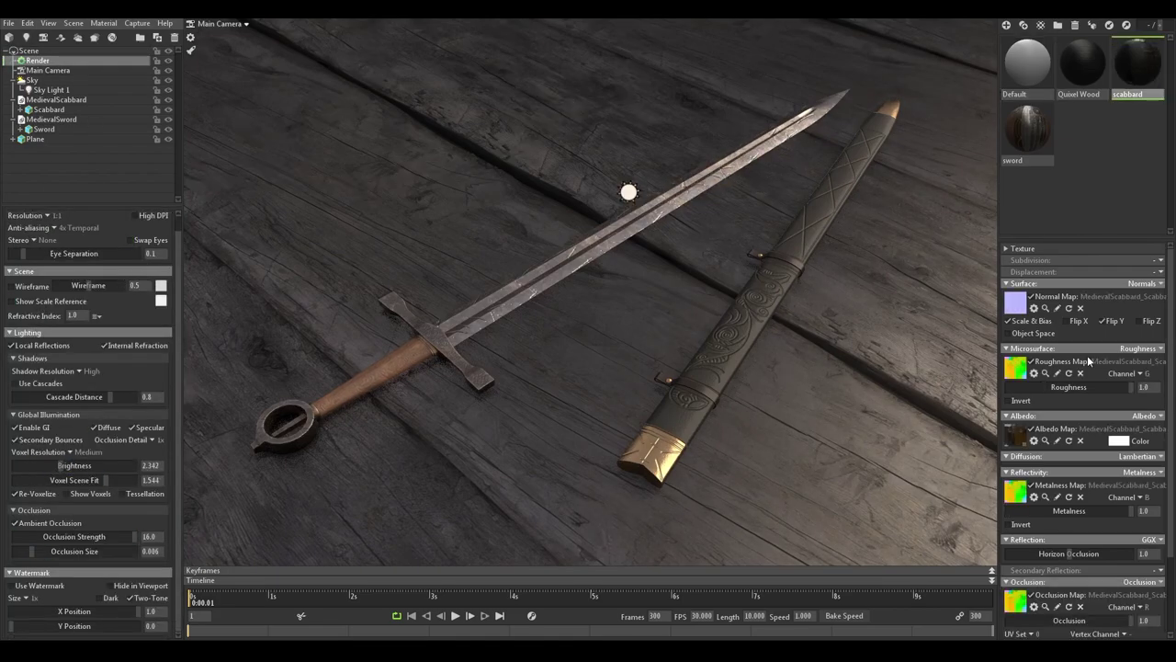
left_click(32, 80)
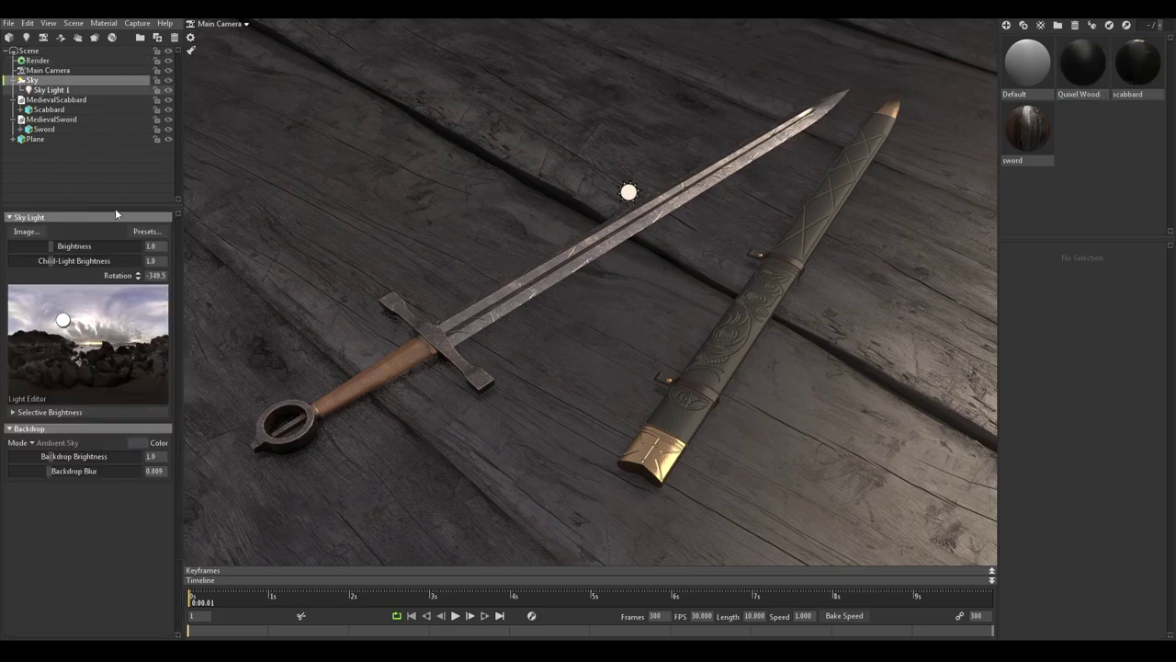
left_click(629, 191)
left_click(32, 80)
left_click_drag(55, 245, 32, 247)
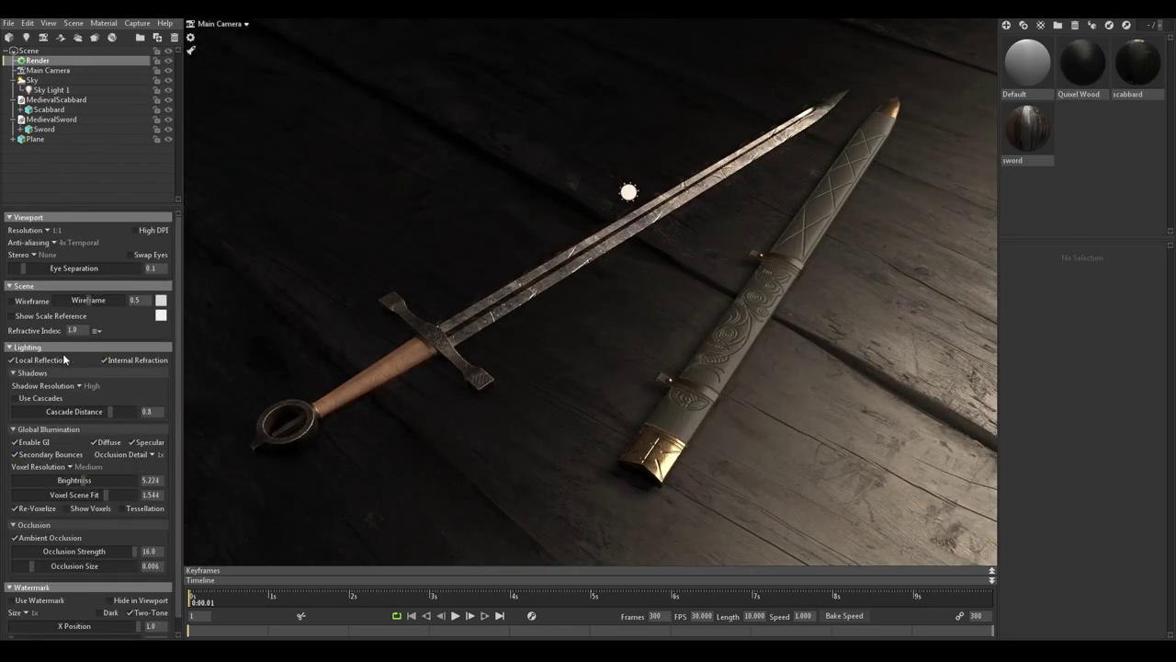
Reposition the scabbard beside the sword and add Sky Light 2
left_click(1081, 64)
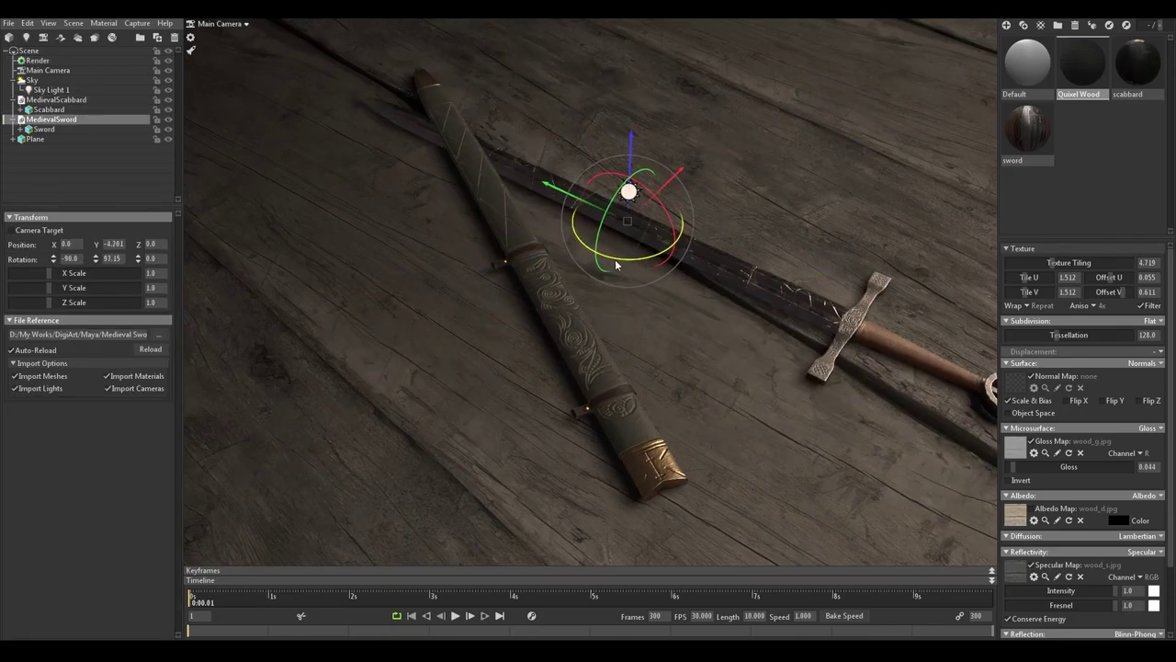
left_click(485, 184)
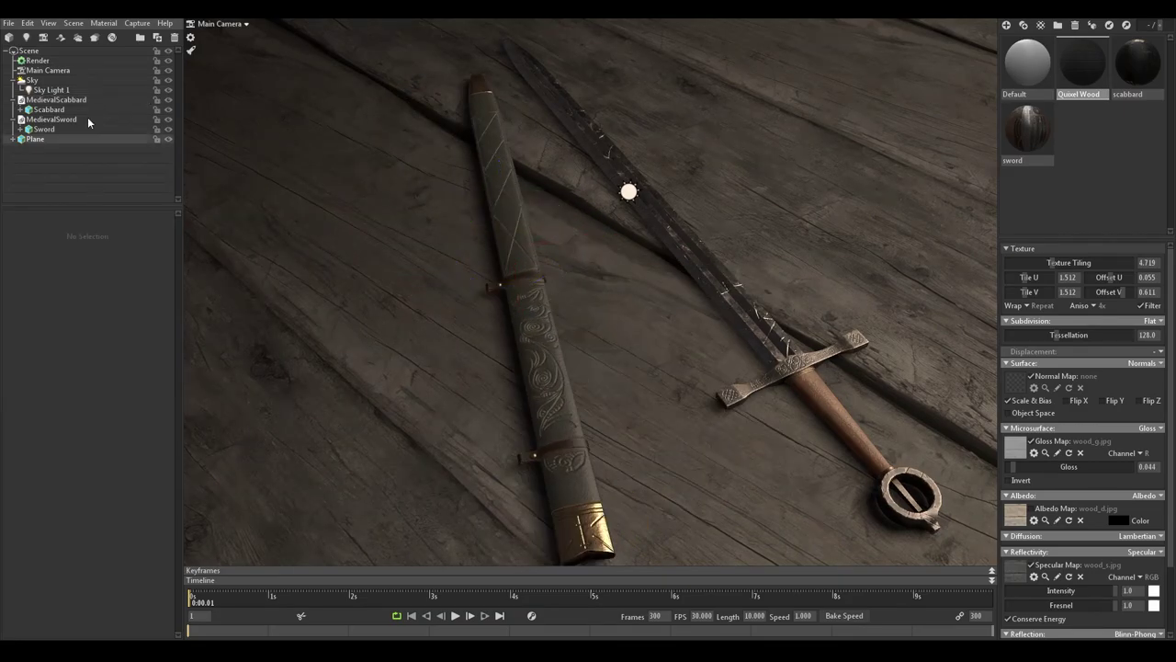
left_click(148, 316)
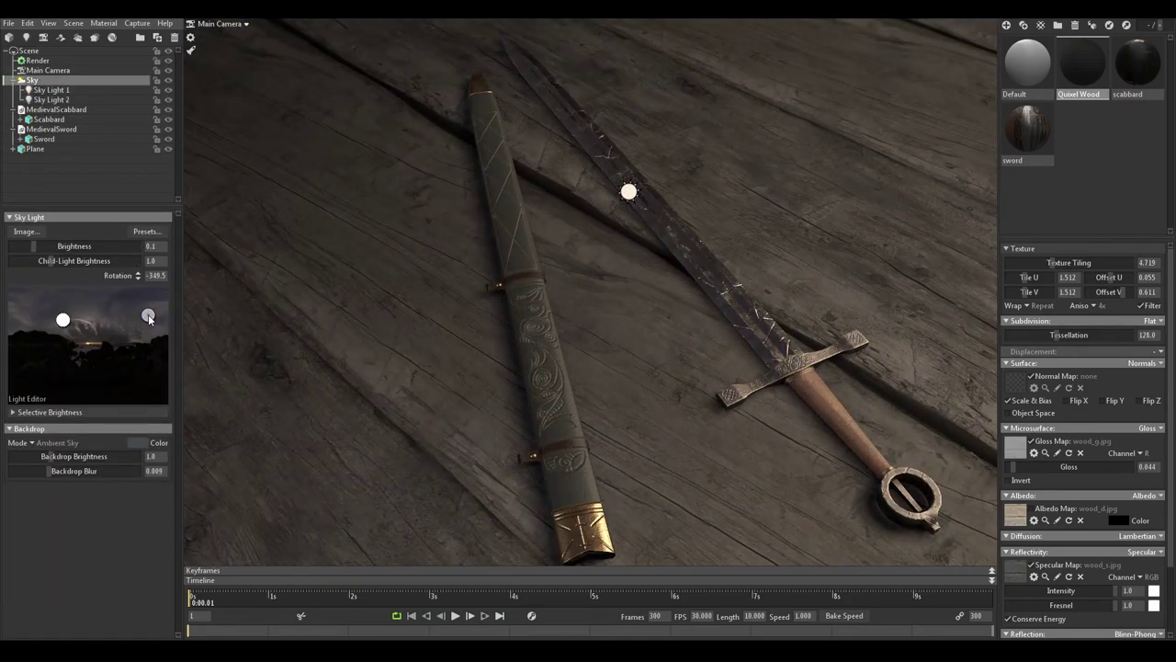